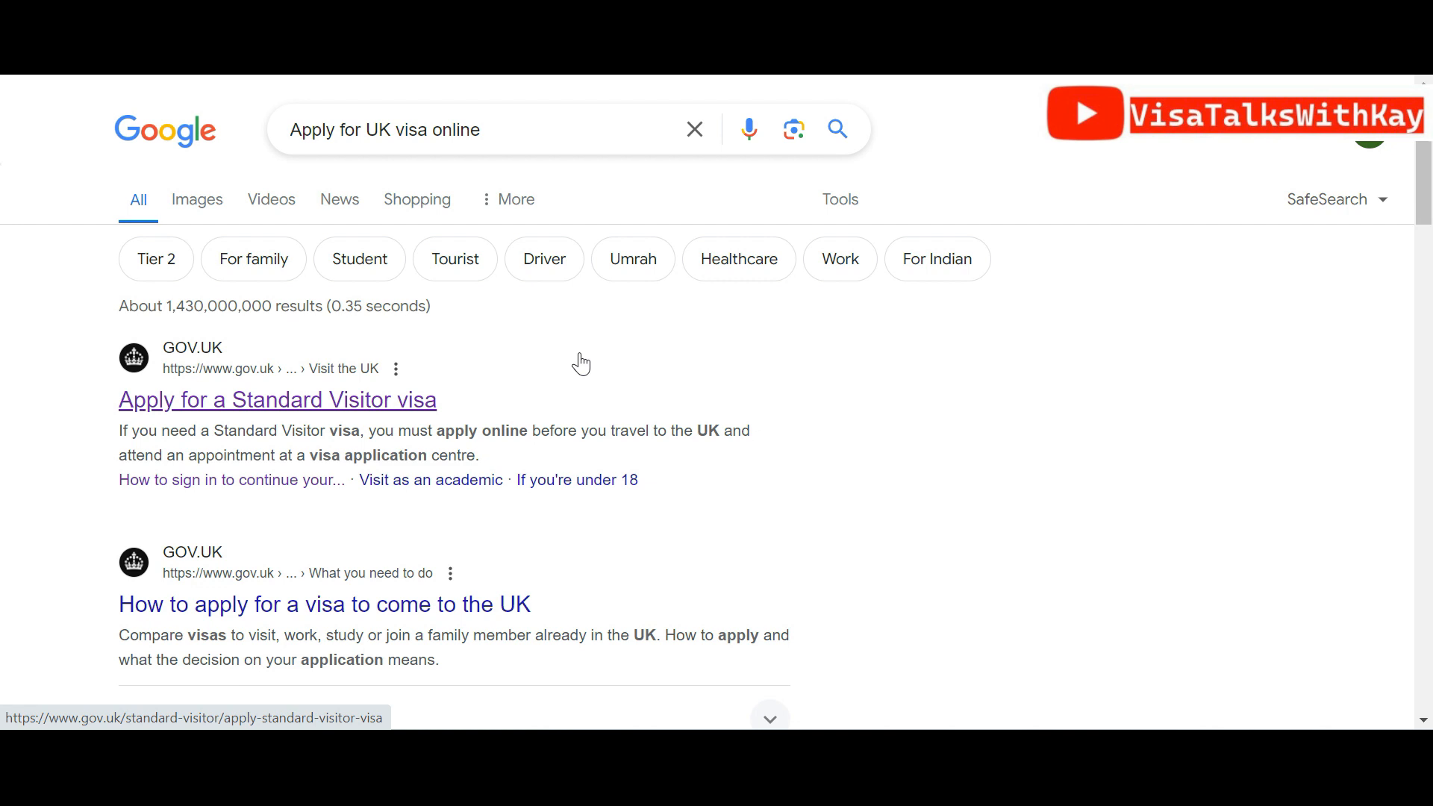
Open the GOV.UK 'Visit the UK as a Standard Visitor' page from the search results
{"action": "left_click", "coordinate": [415, 416]}
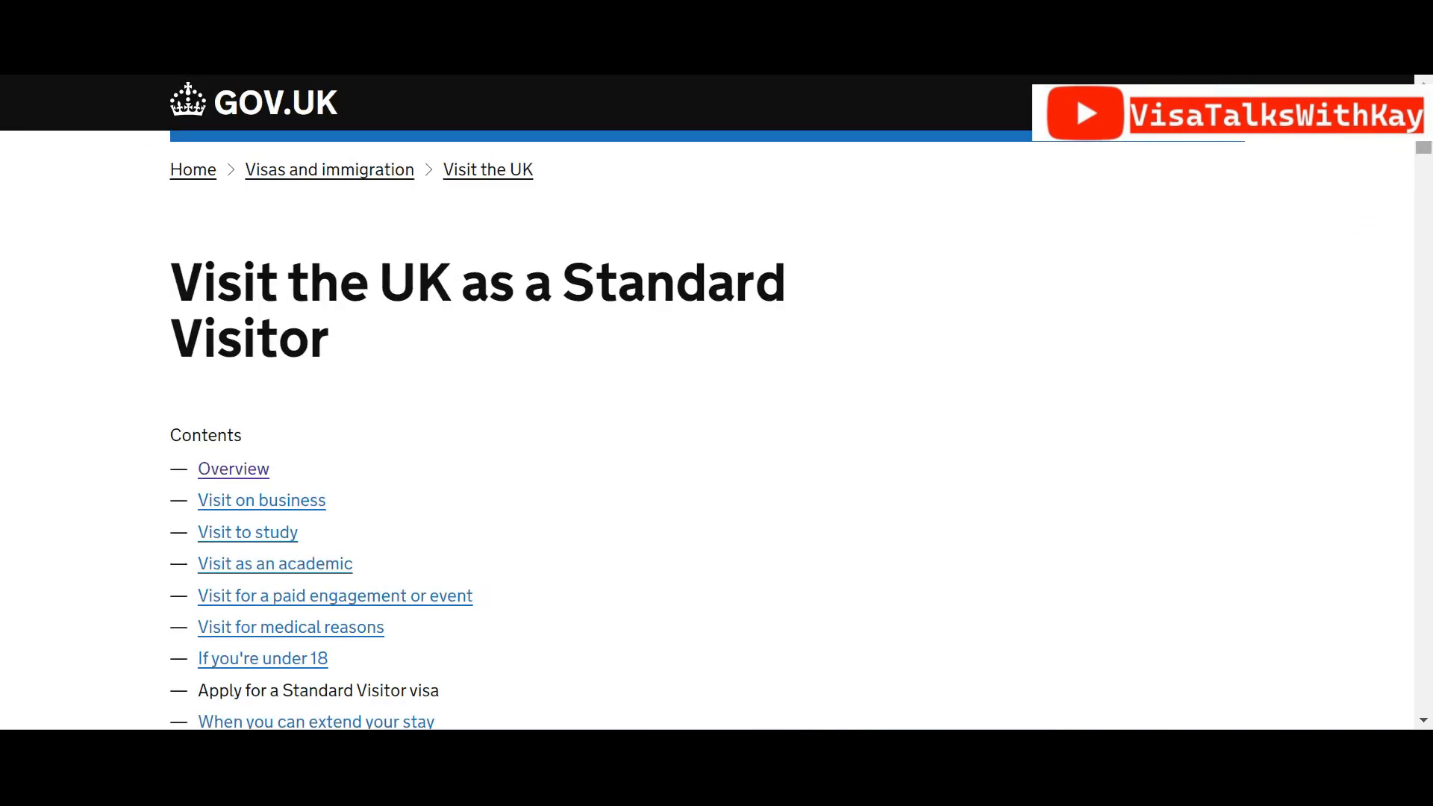
{"action": "scroll", "coordinate": [803, 161], "scroll_direction": "down", "scroll_amount": 4}
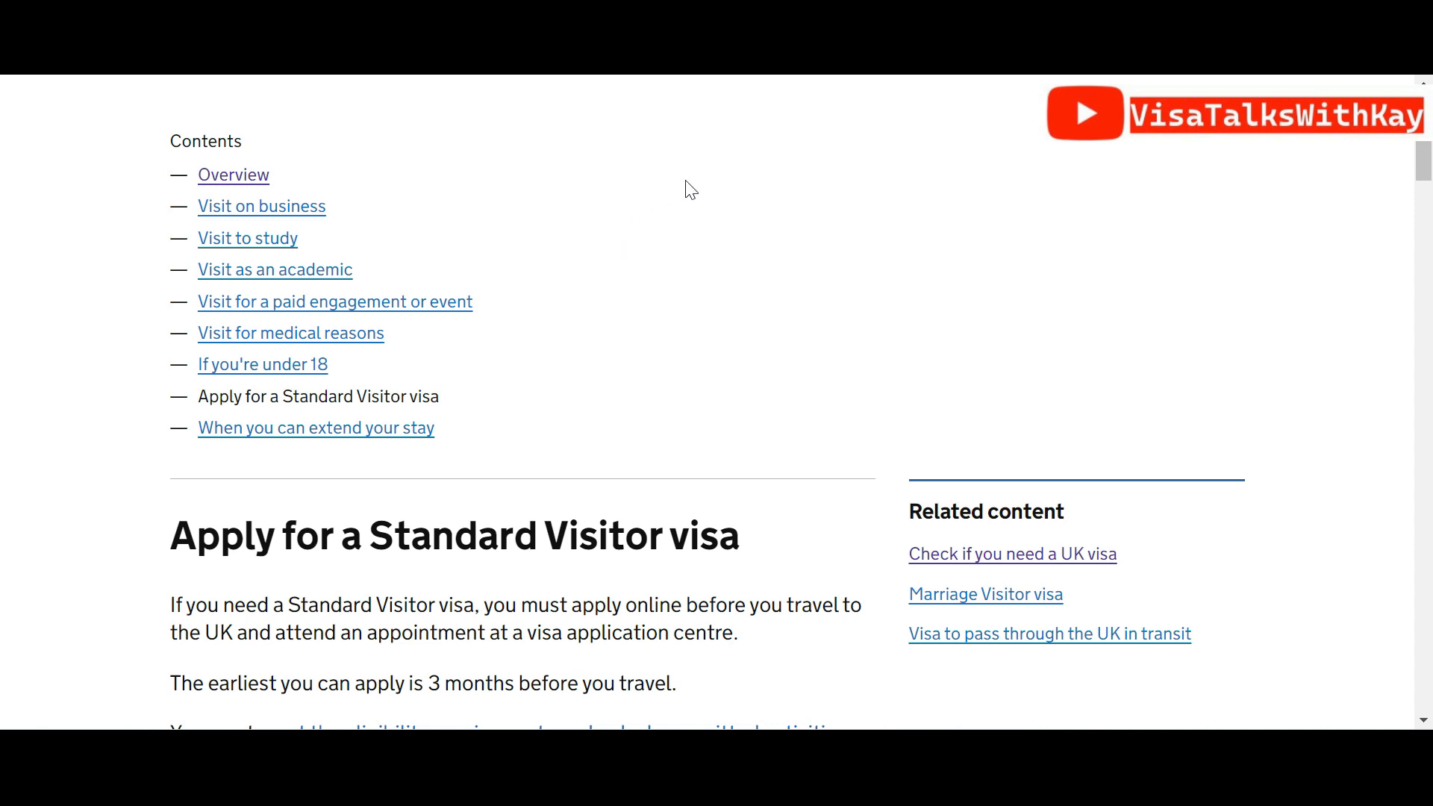
{"action": "left_click_drag", "start_coordinate": [1427, 151], "coordinate": [1430, 198]}
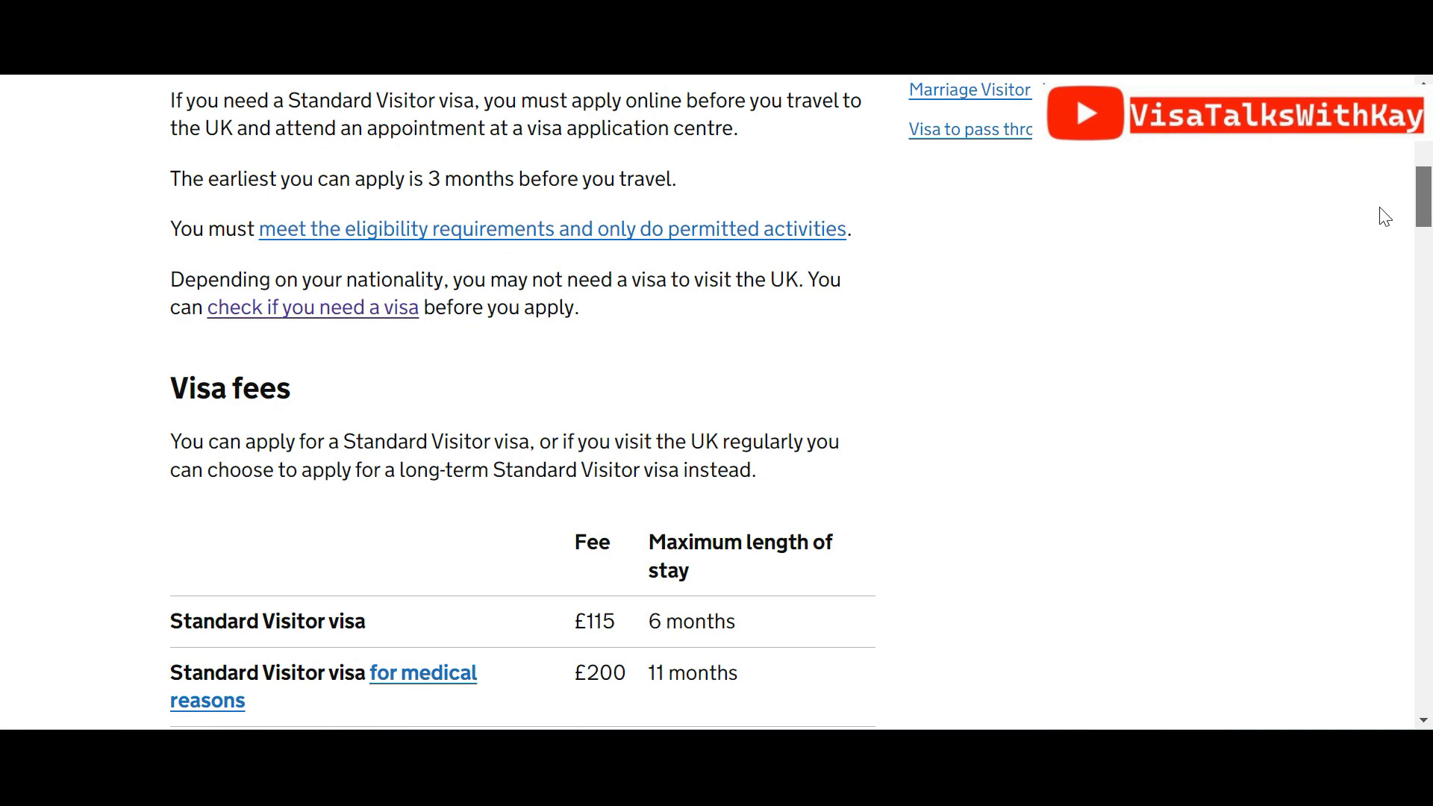
{"action": "left_click_drag", "start_coordinate": [1430, 203], "coordinate": [1429, 288]}
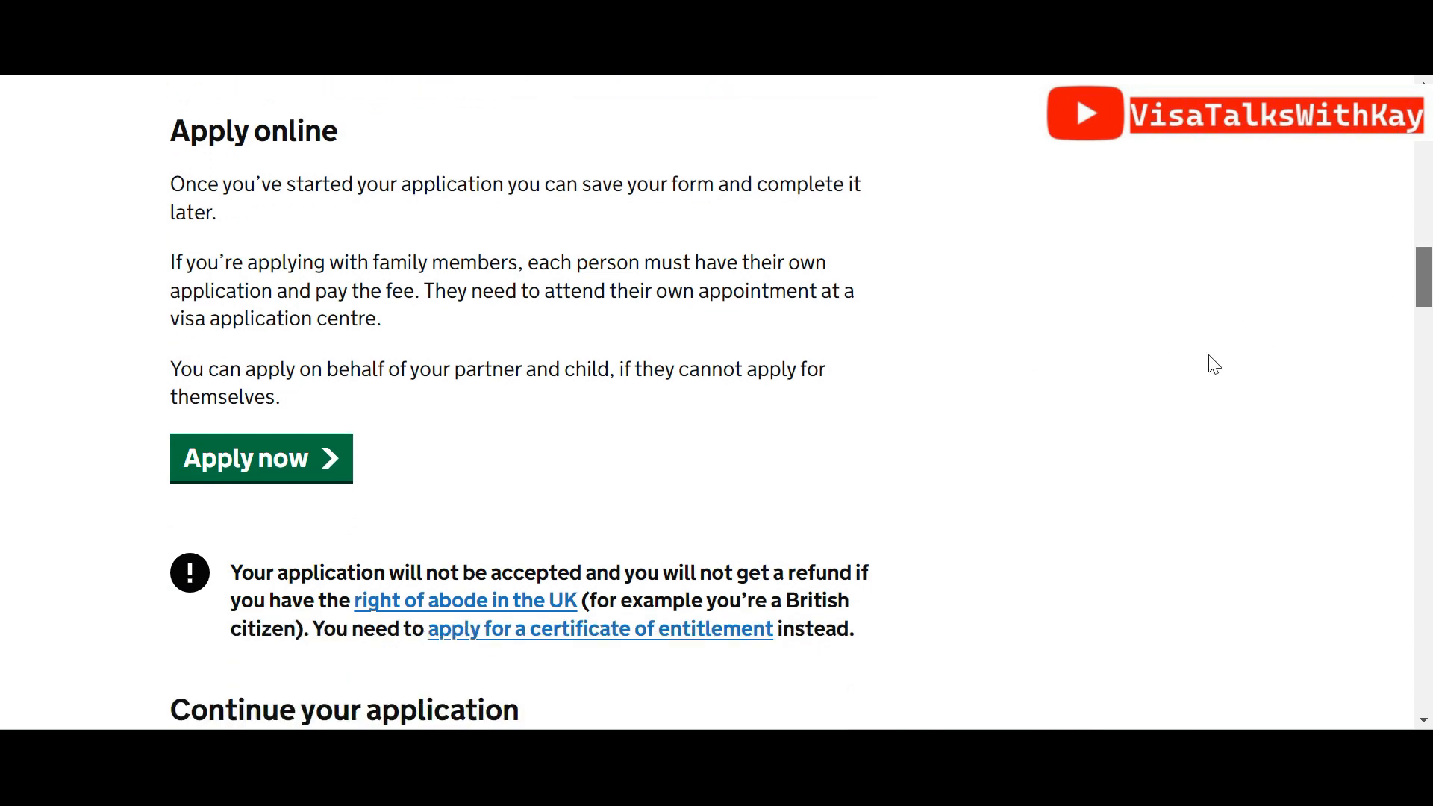
{"action": "mouse_move", "coordinate": [1430, 280]}
{"action": "left_mouse_down"}
{"action": "mouse_move", "coordinate": [1429, 606]}
{"action": "mouse_move", "coordinate": [1428, 278]}
{"action": "left_mouse_up"}
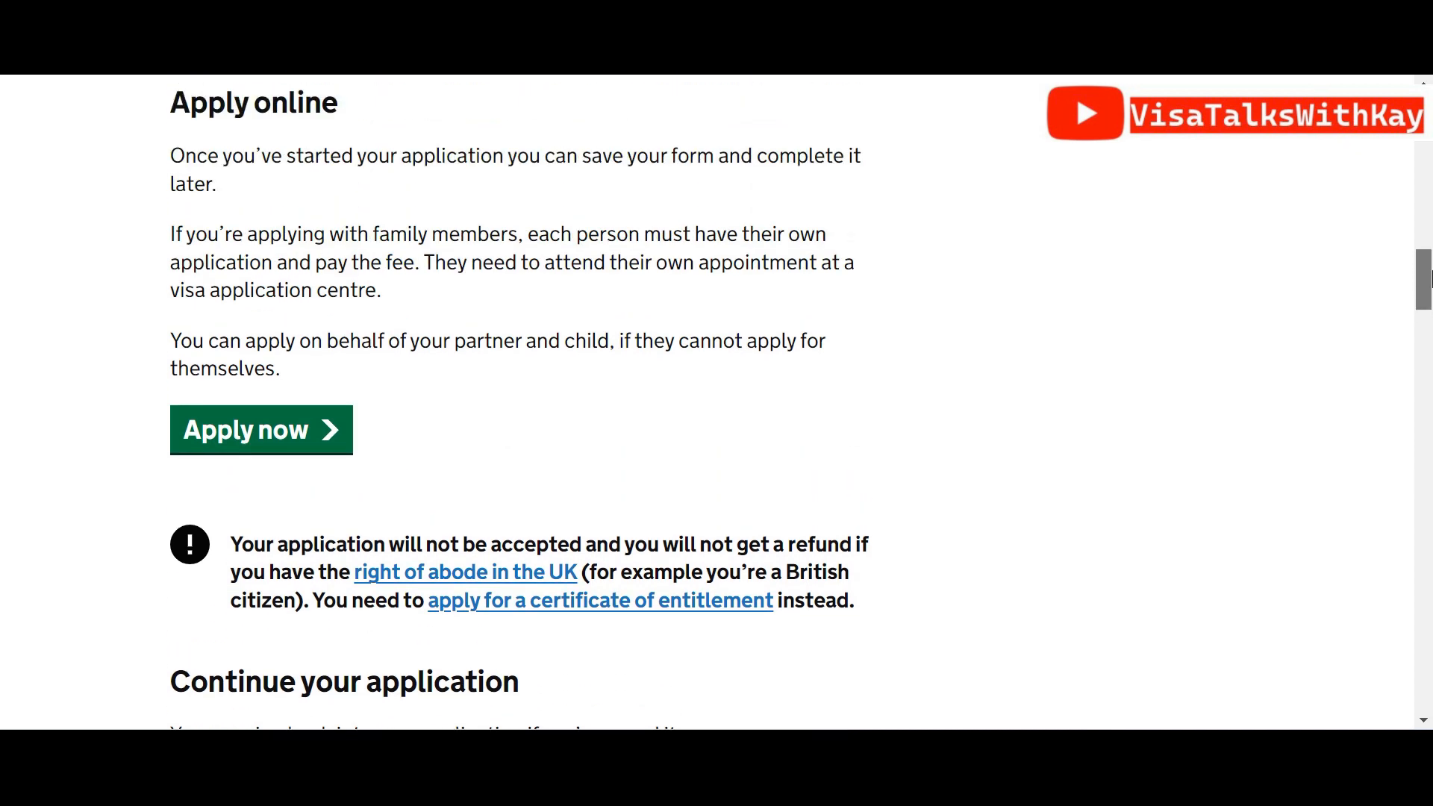
Start the Standard Visitor application with English as the application language
{"action": "left_click", "coordinate": [315, 424]}
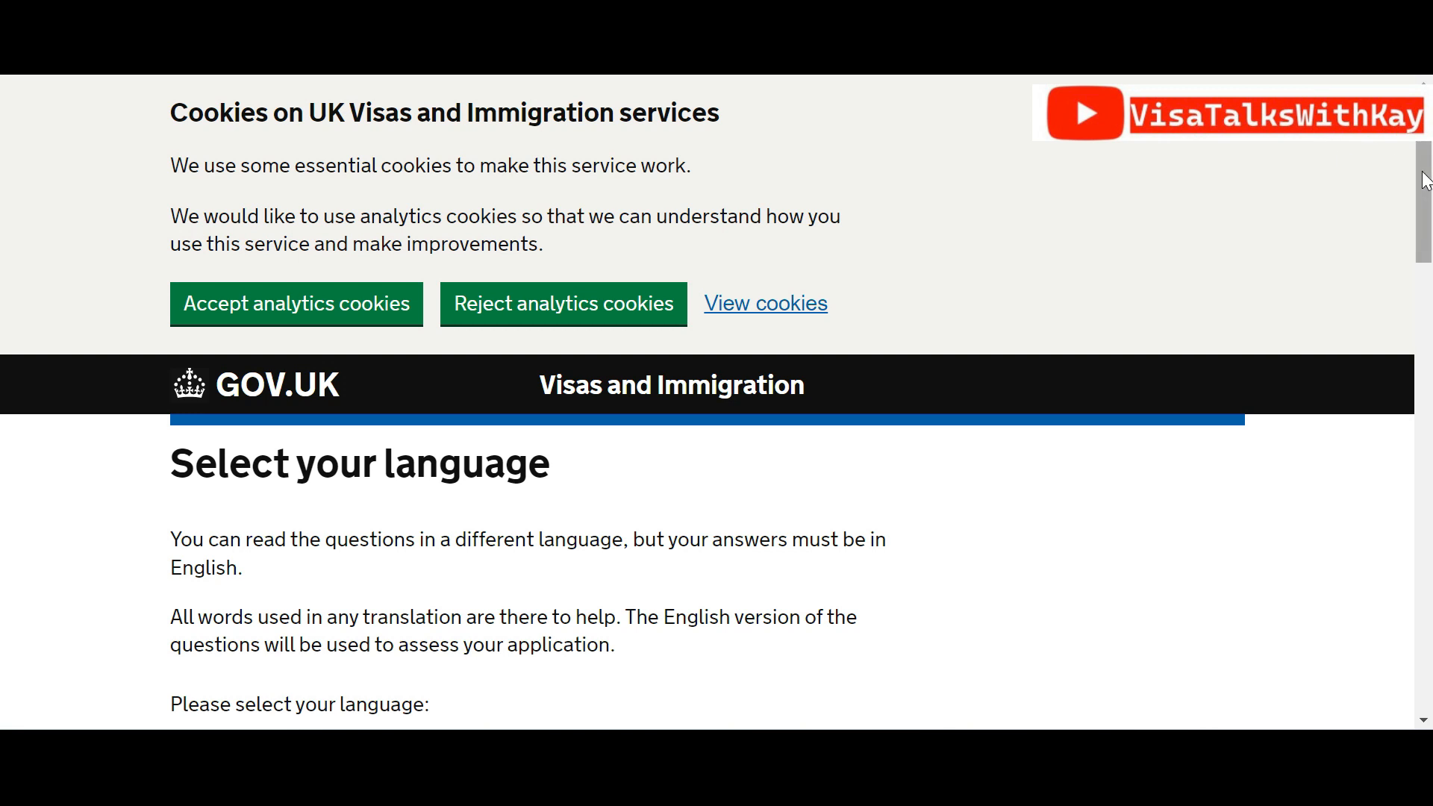
{"action": "scroll", "coordinate": [1426, 234], "scroll_direction": "down", "scroll_amount": 2}
{"action": "left_click_drag", "start_coordinate": [1425, 233], "coordinate": [1418, 299]}
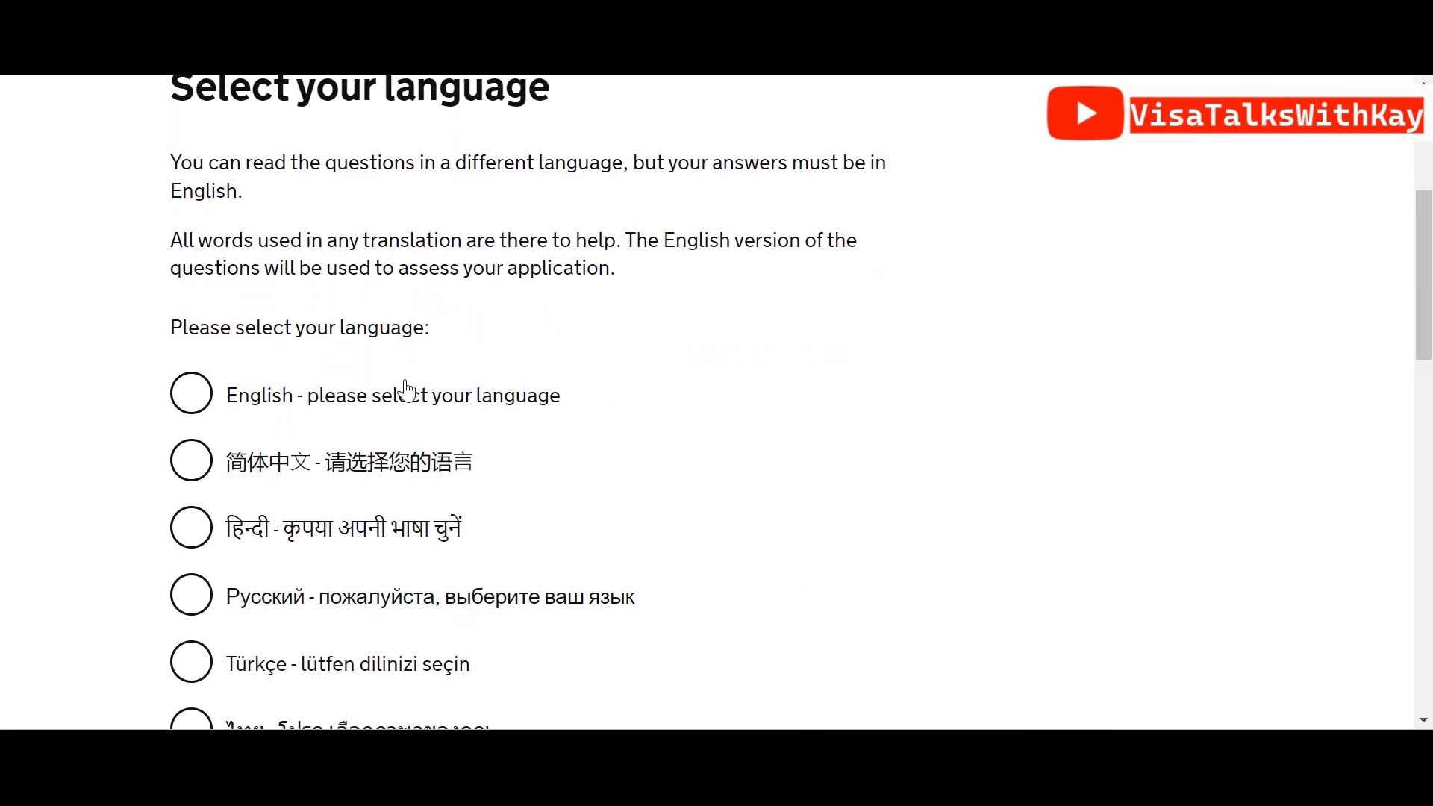
{"action": "left_click", "coordinate": [204, 394]}
{"action": "left_click_drag", "start_coordinate": [1428, 241], "coordinate": [1430, 531]}
{"action": "left_click", "coordinate": [236, 584]}
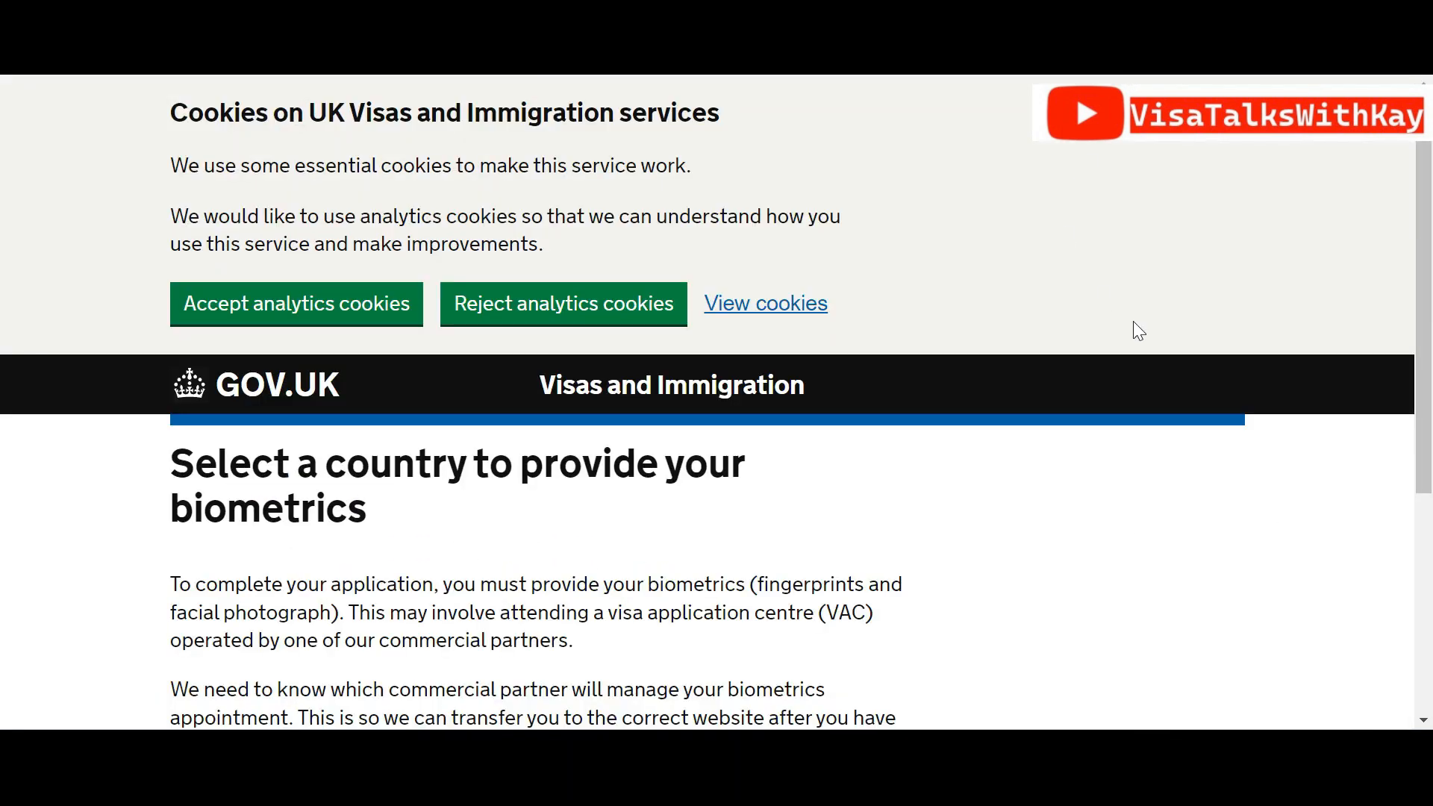
{"action": "left_click_drag", "start_coordinate": [1429, 327], "coordinate": [1430, 429]}
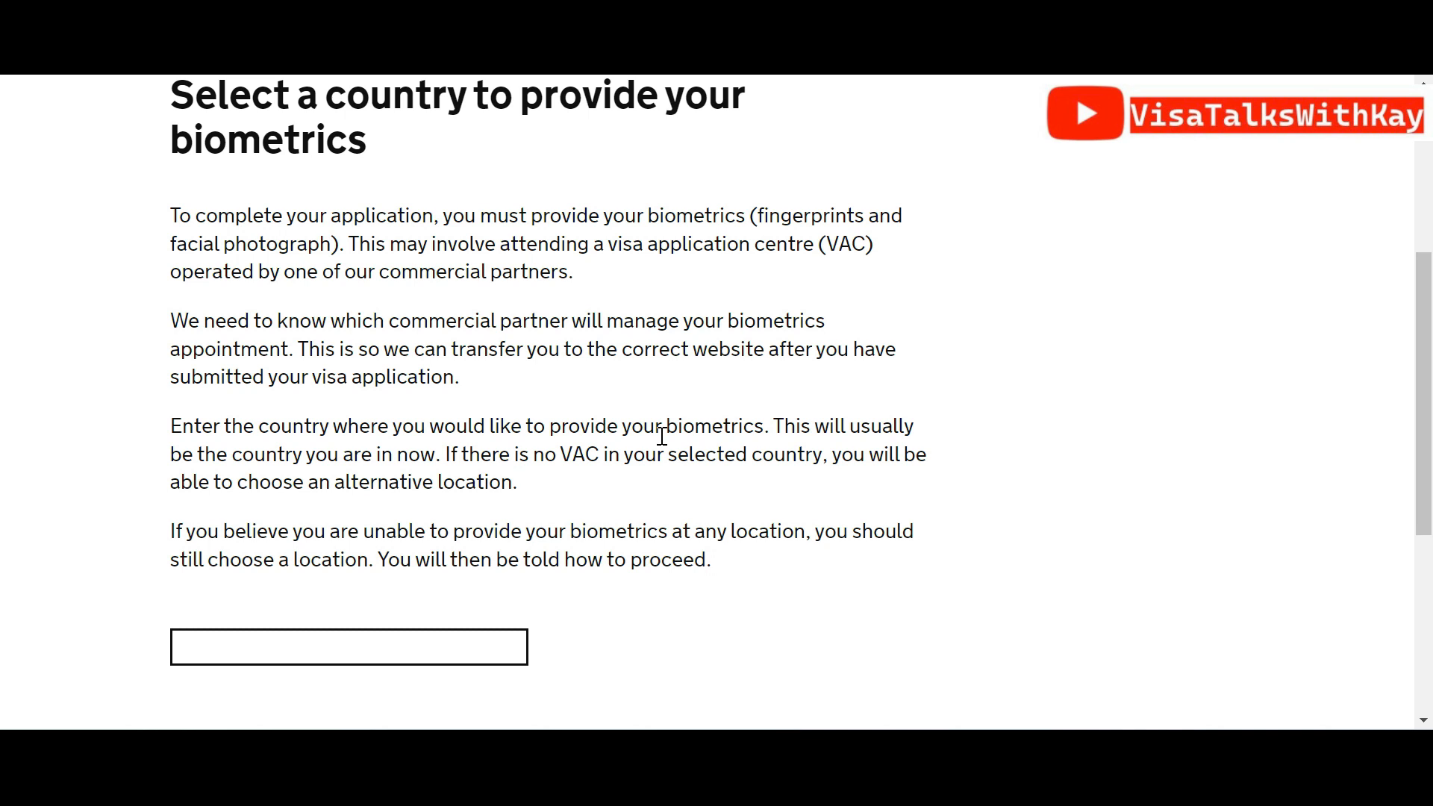
Set Nigeria as the country for providing biometrics
{"action": "left_click", "coordinate": [425, 633]}
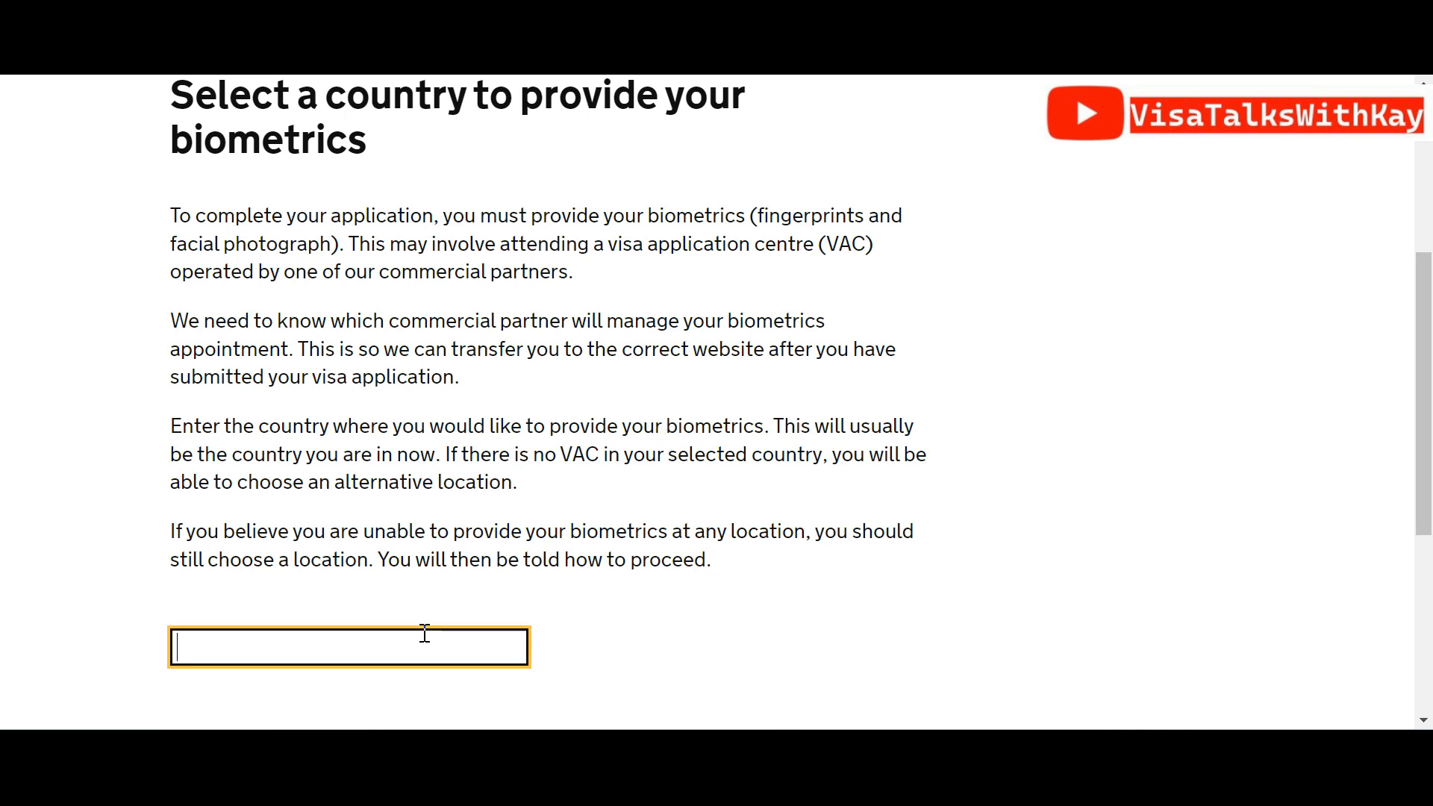
{"action": "type", "text": "ni"}
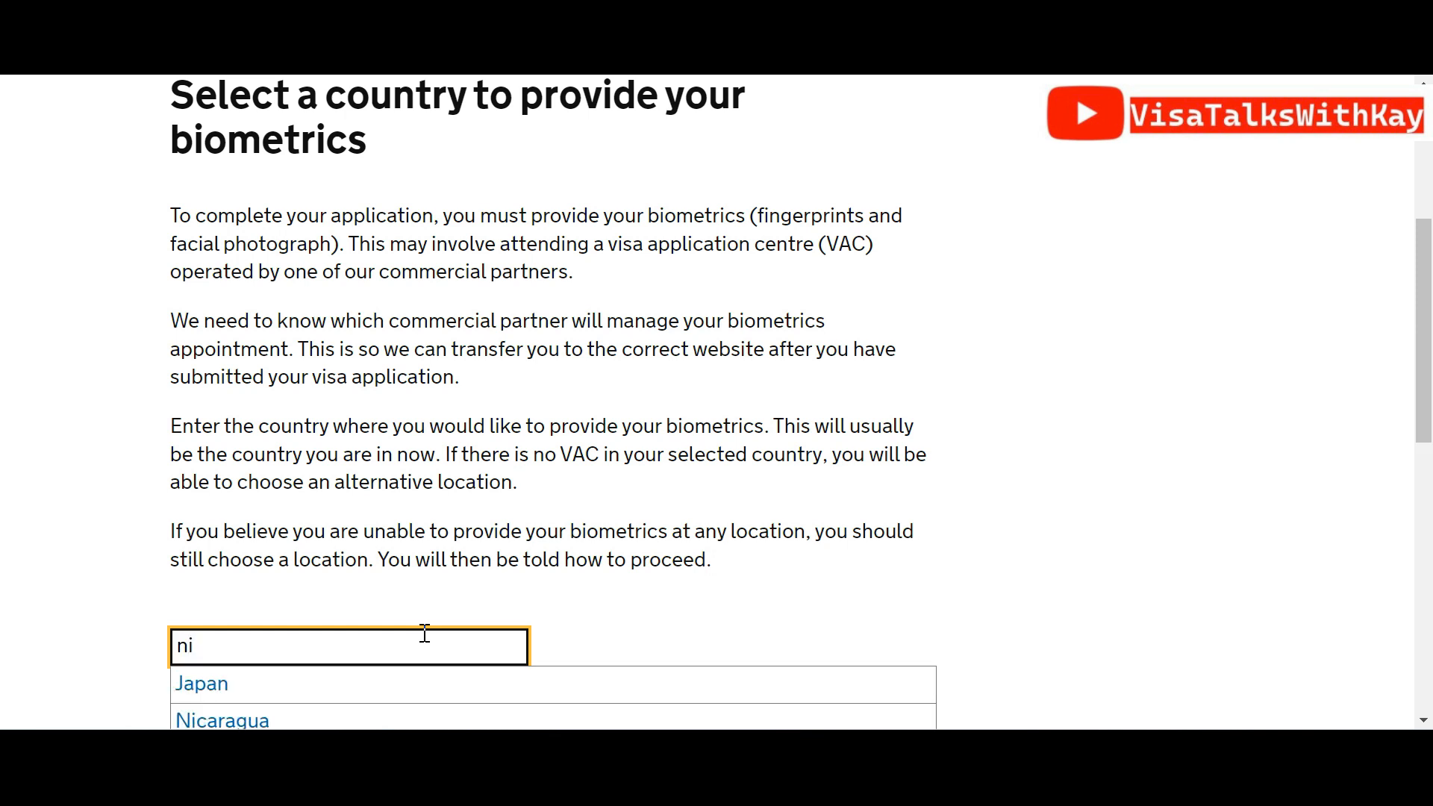
{"action": "type", "text": "geria"}
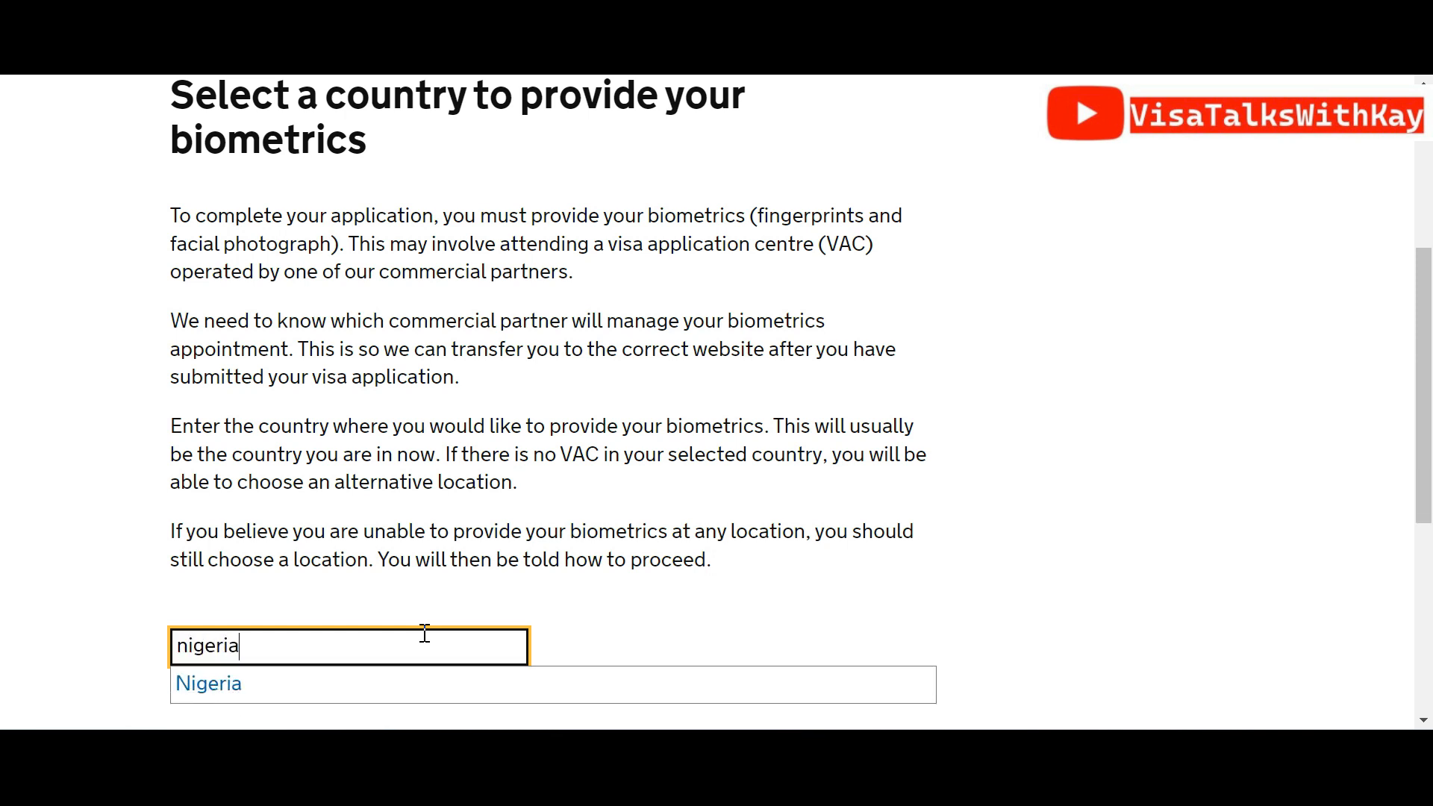
{"action": "left_click", "coordinate": [336, 683]}
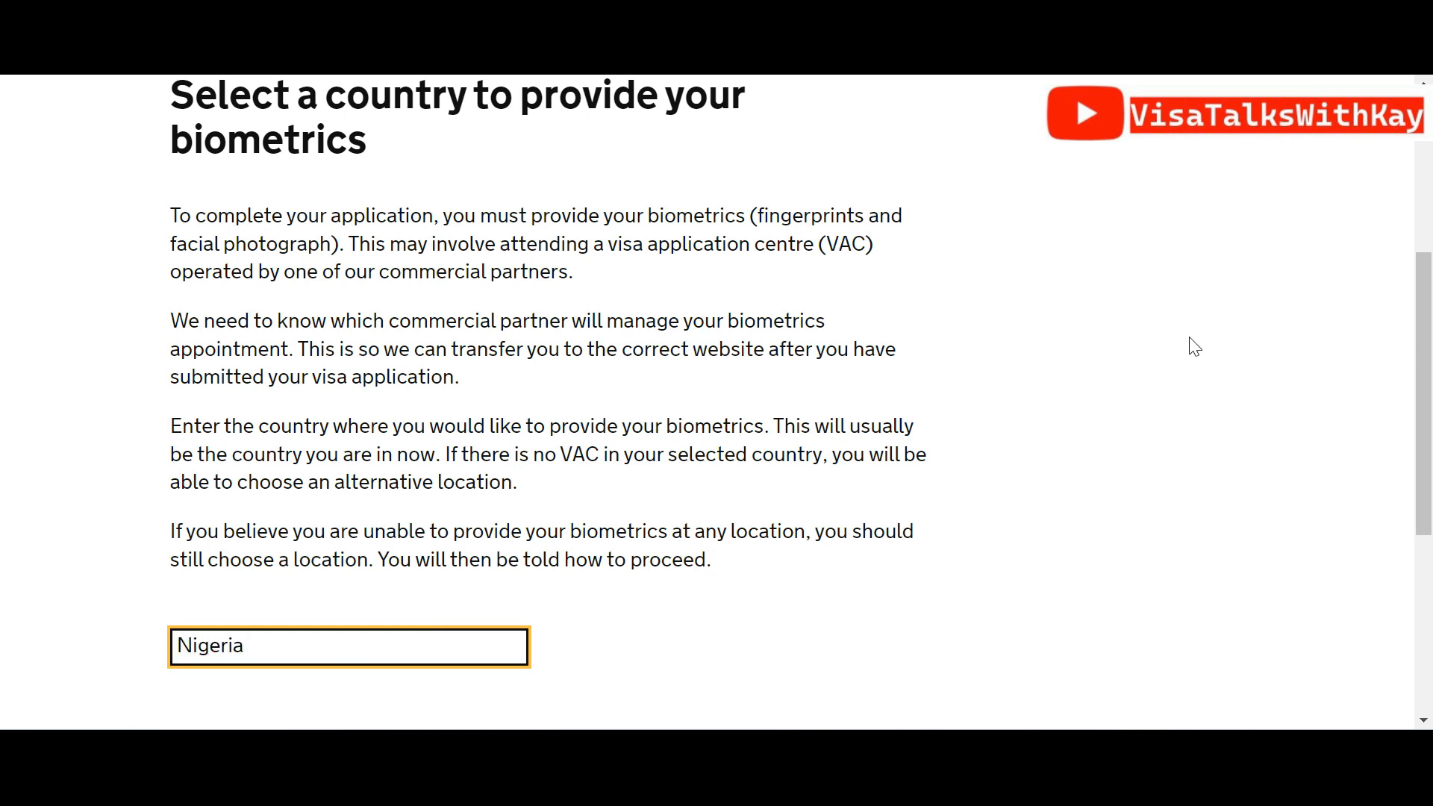
{"action": "scroll", "coordinate": [1427, 396], "scroll_direction": "down", "scroll_amount": 3}
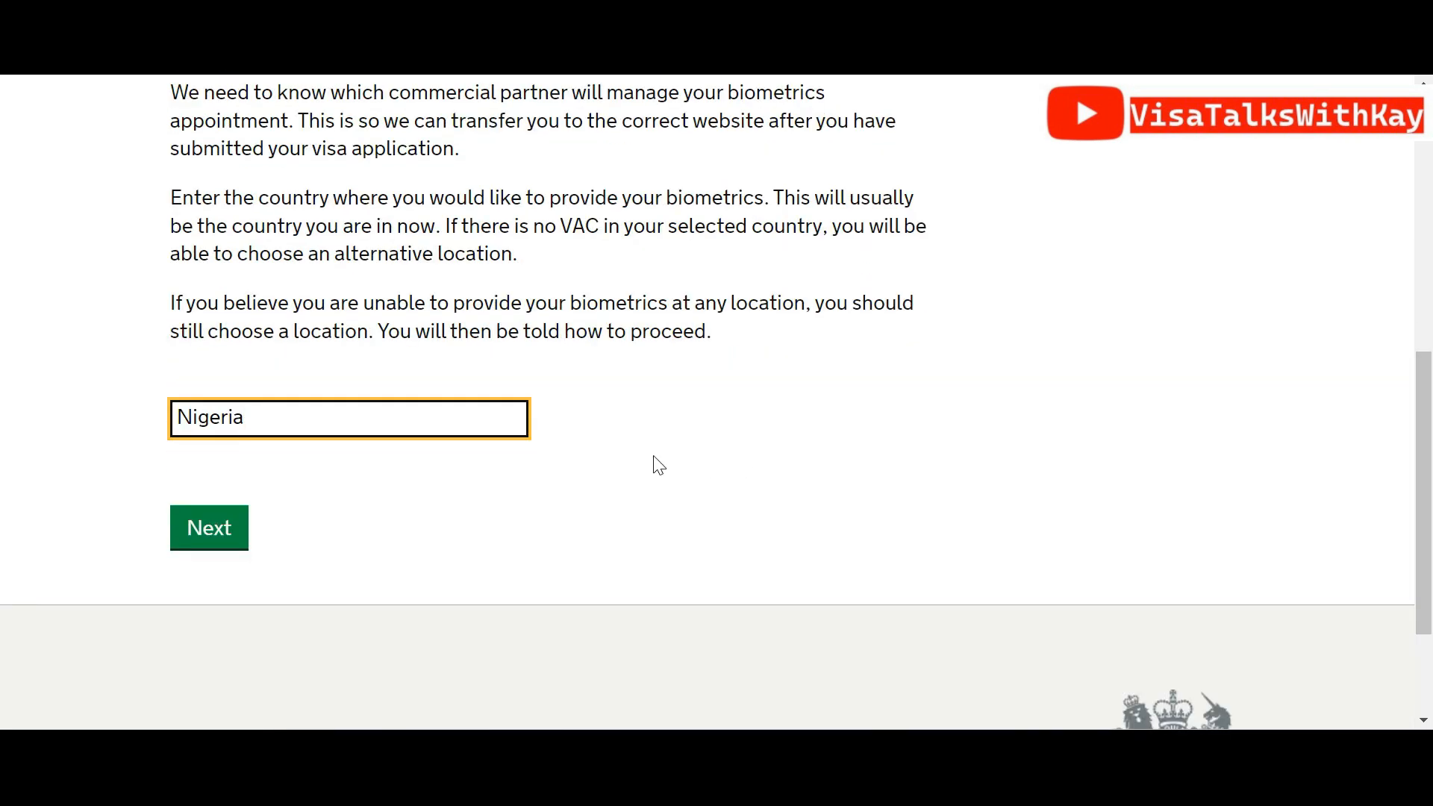
{"action": "left_click", "coordinate": [204, 529]}
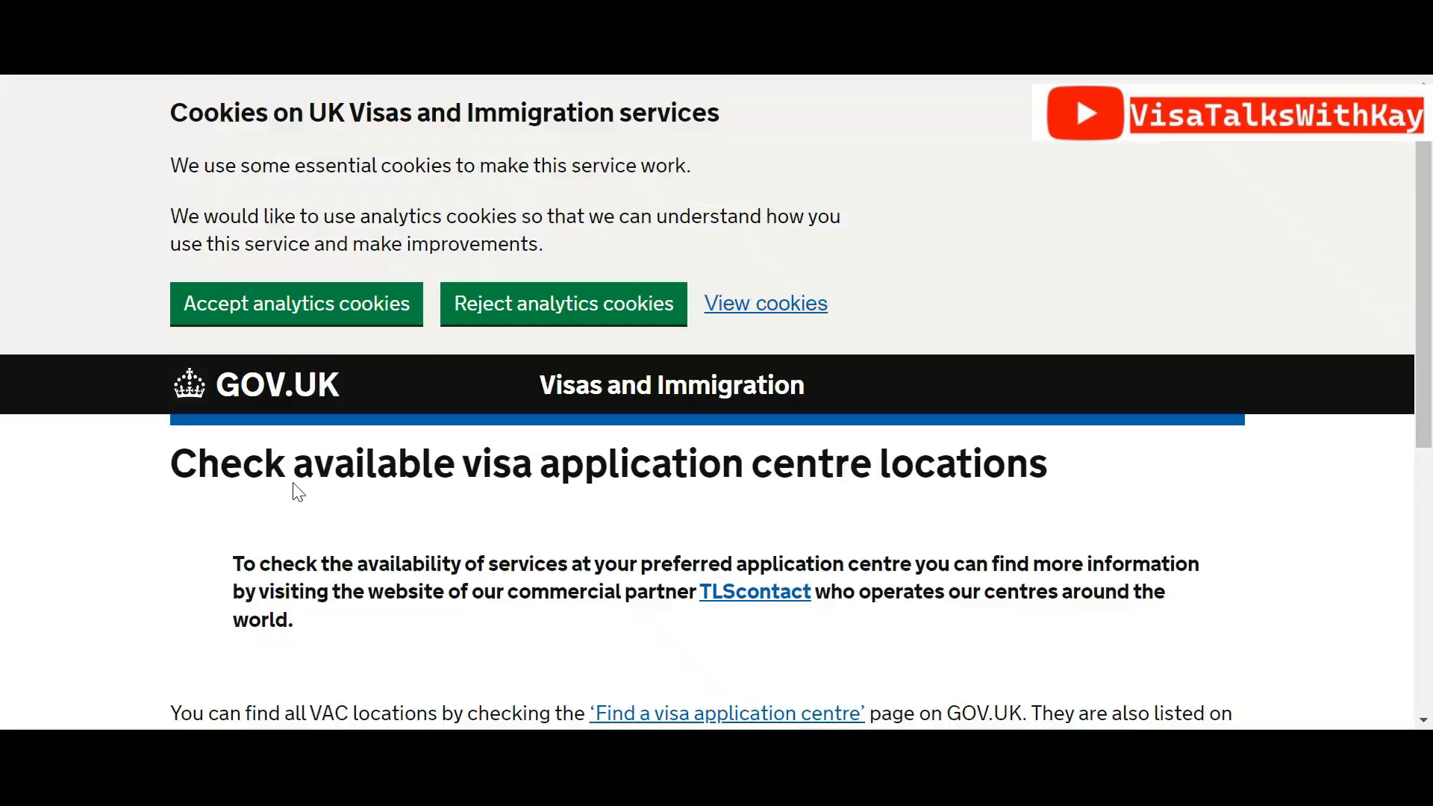
Confirm 'I have identified the location' for biometrics and continue
{"action": "scroll", "coordinate": [1425, 299], "scroll_direction": "down", "scroll_amount": 2}
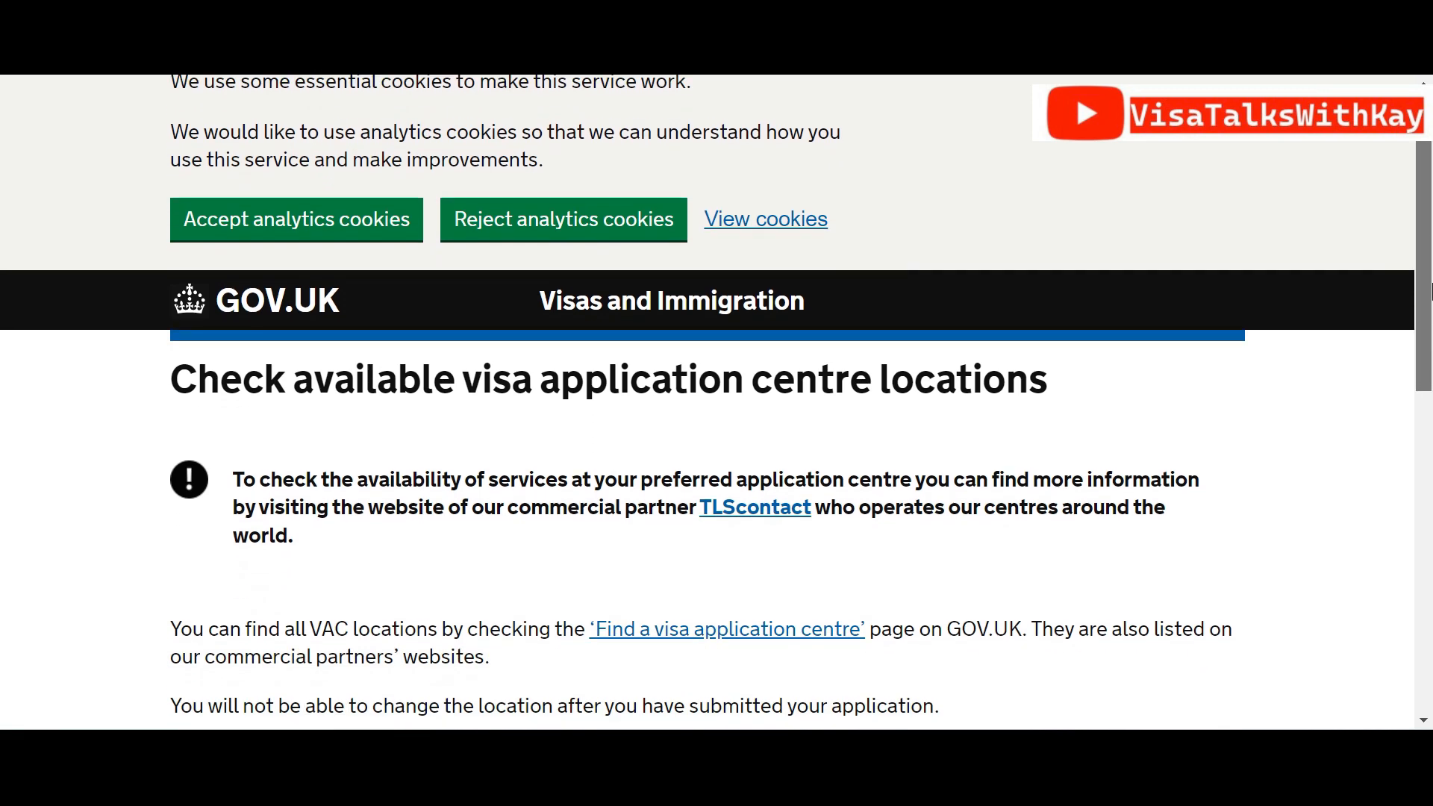
{"action": "left_click_drag", "start_coordinate": [1428, 314], "coordinate": [1429, 388]}
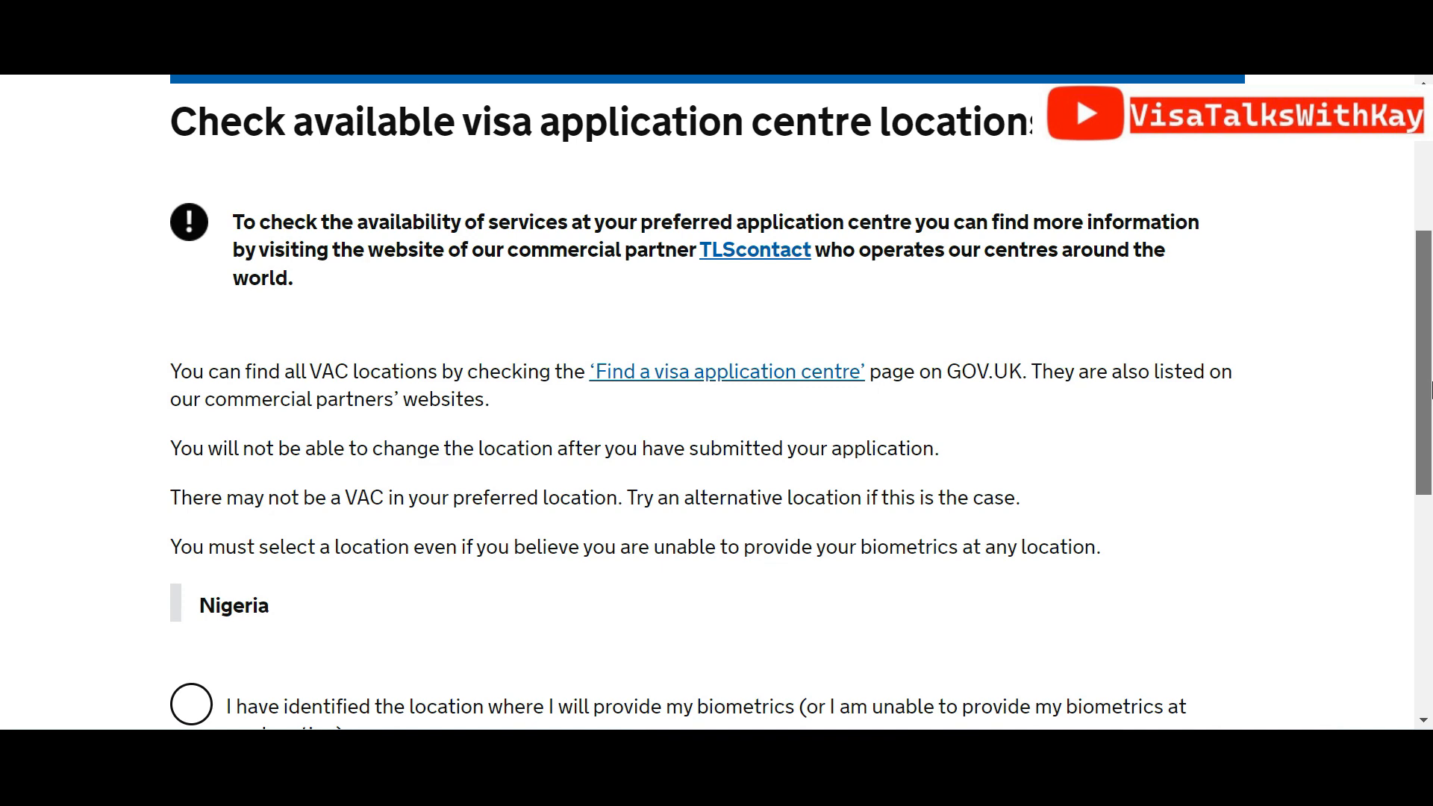
{"action": "left_click_drag", "start_coordinate": [1429, 388], "coordinate": [1429, 513]}
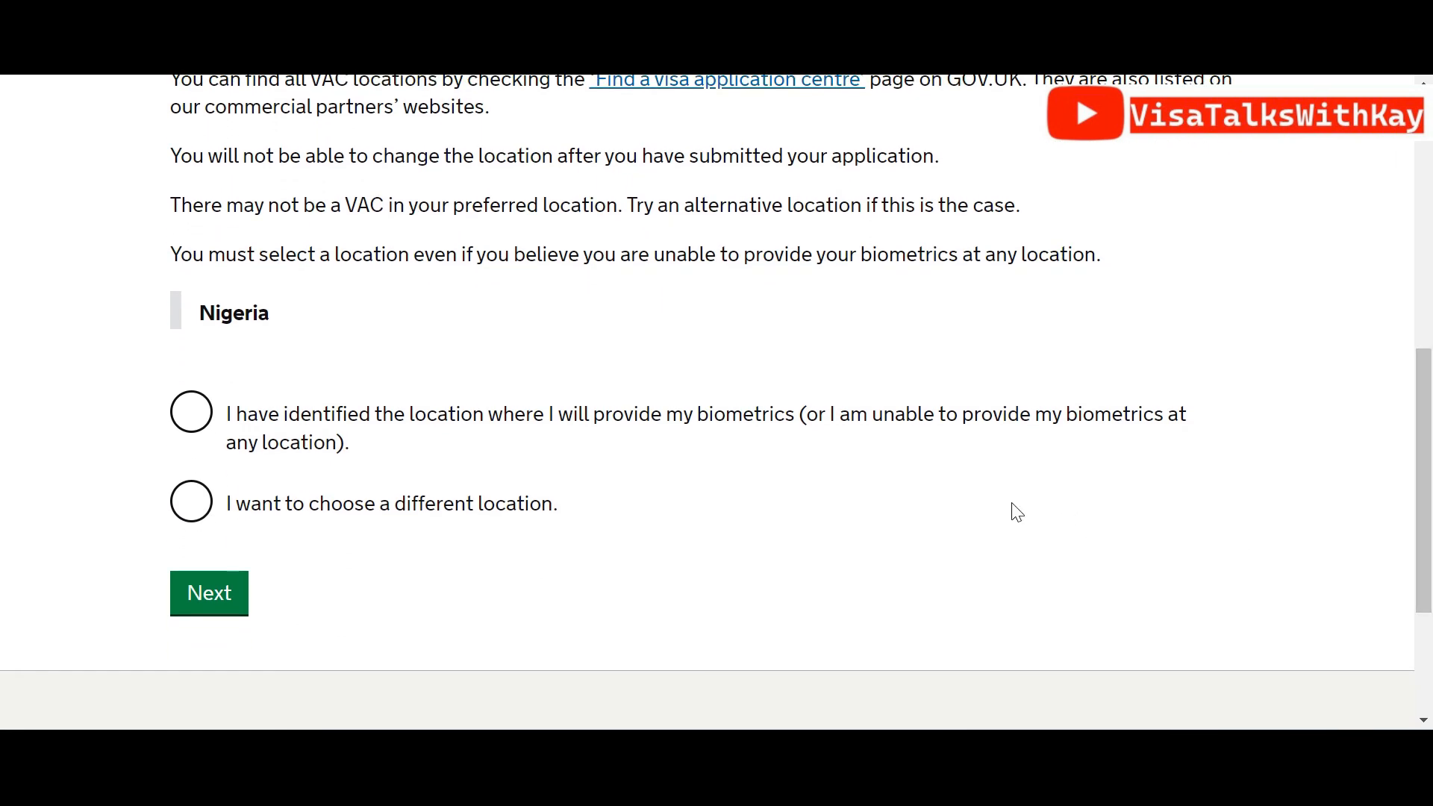
{"action": "left_click", "coordinate": [192, 412]}
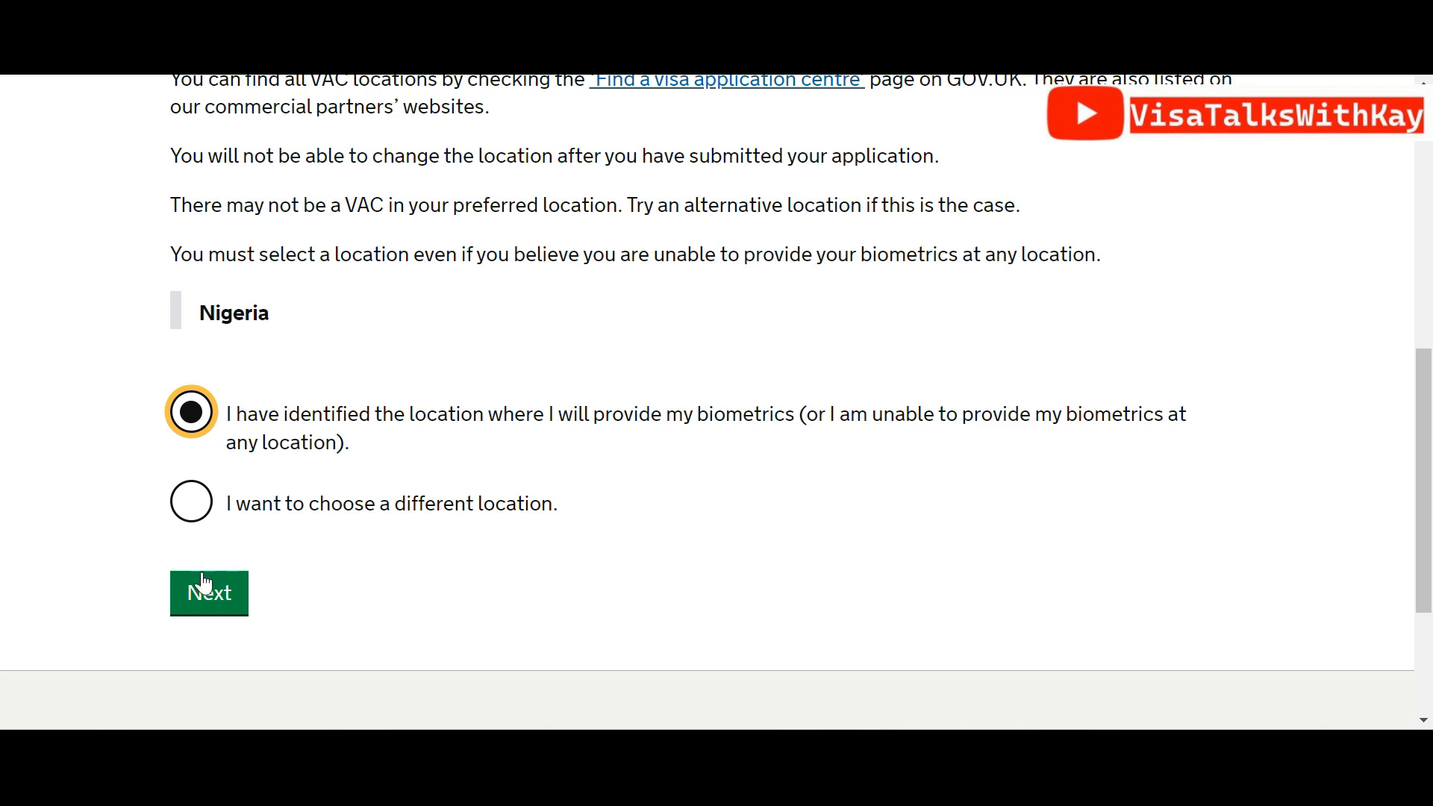
{"action": "left_click", "coordinate": [213, 595]}
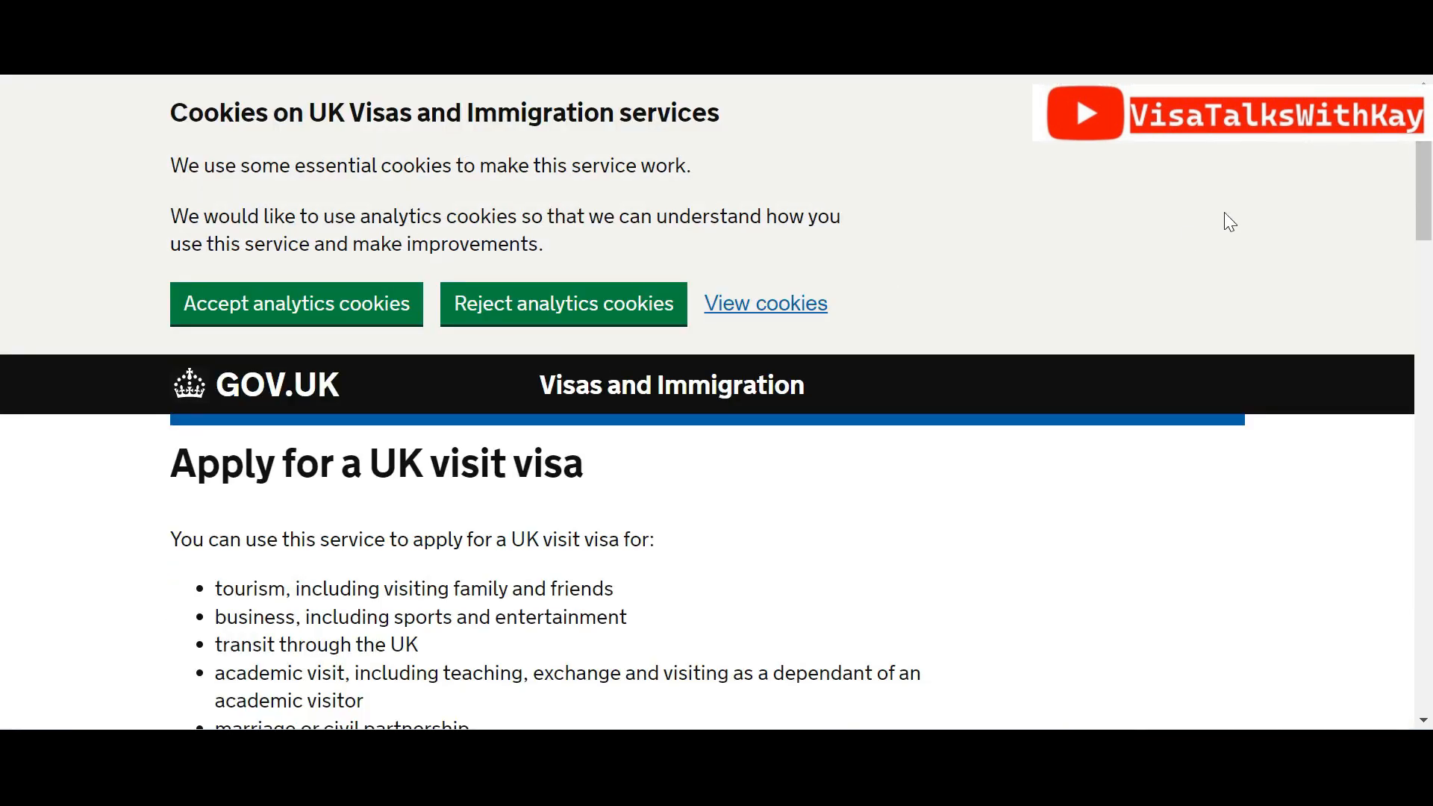
{"action": "scroll", "coordinate": [1430, 196], "scroll_direction": "down", "scroll_amount": 5}
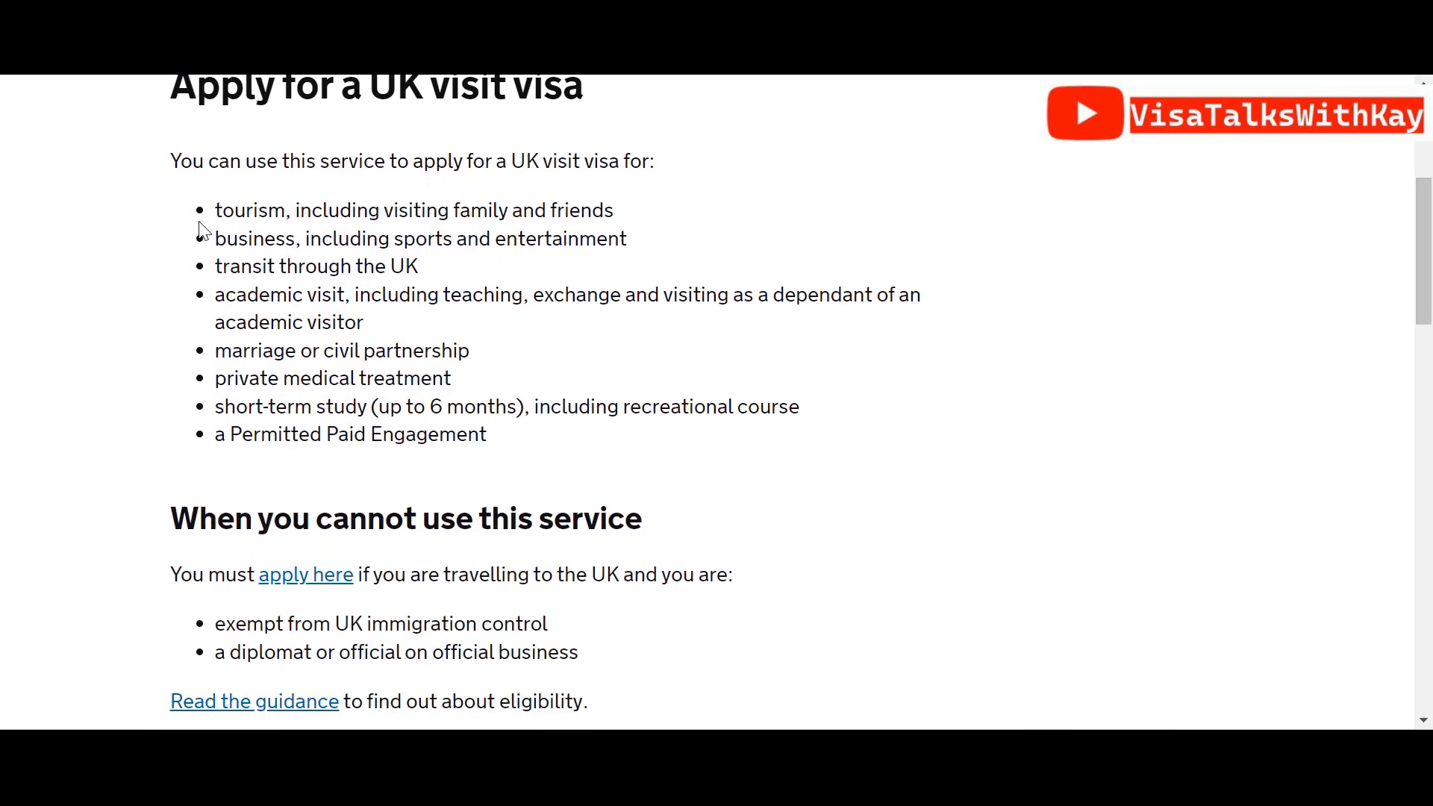
{"action": "left_click_drag", "start_coordinate": [218, 211], "coordinate": [670, 215]}
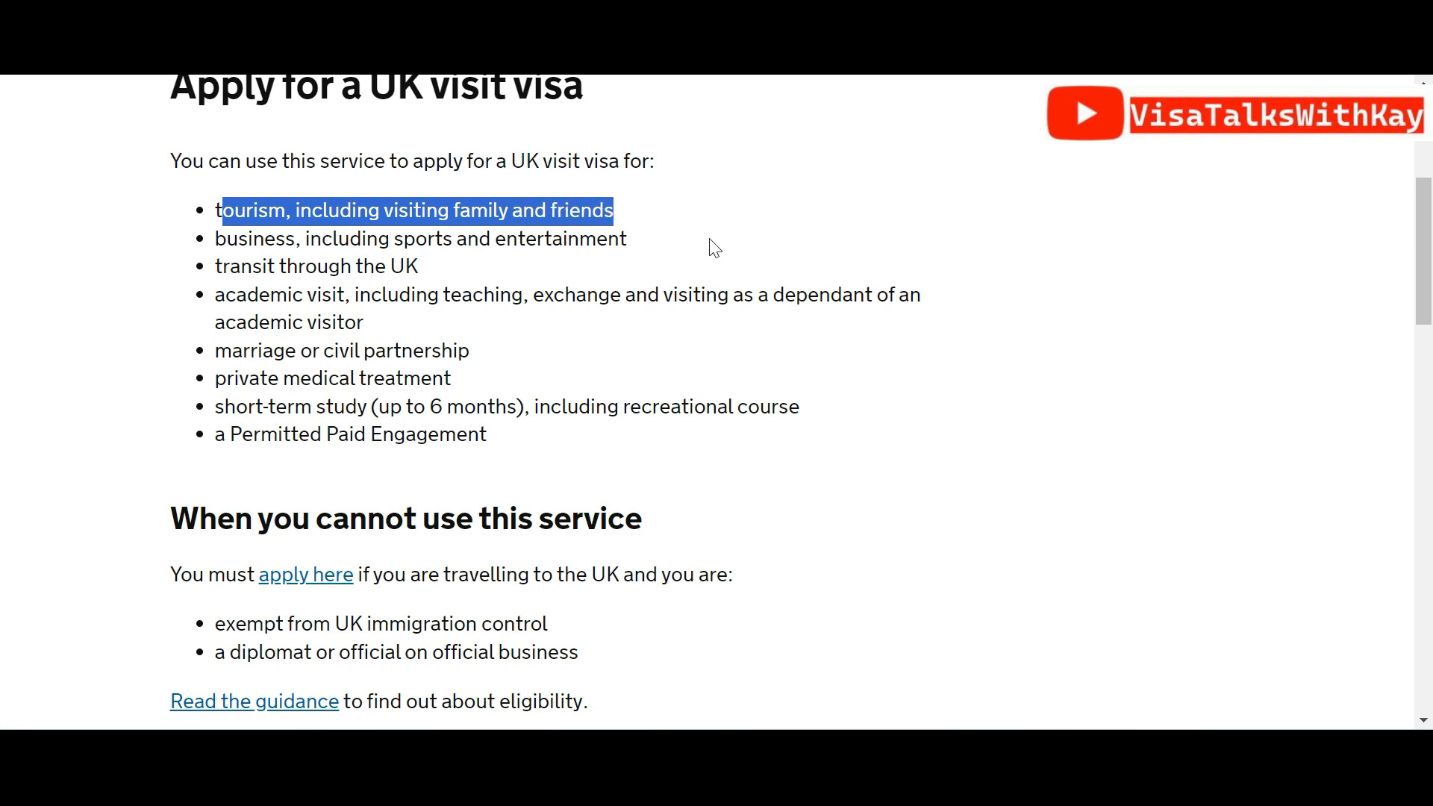
{"action": "left_click", "coordinate": [1385, 333]}
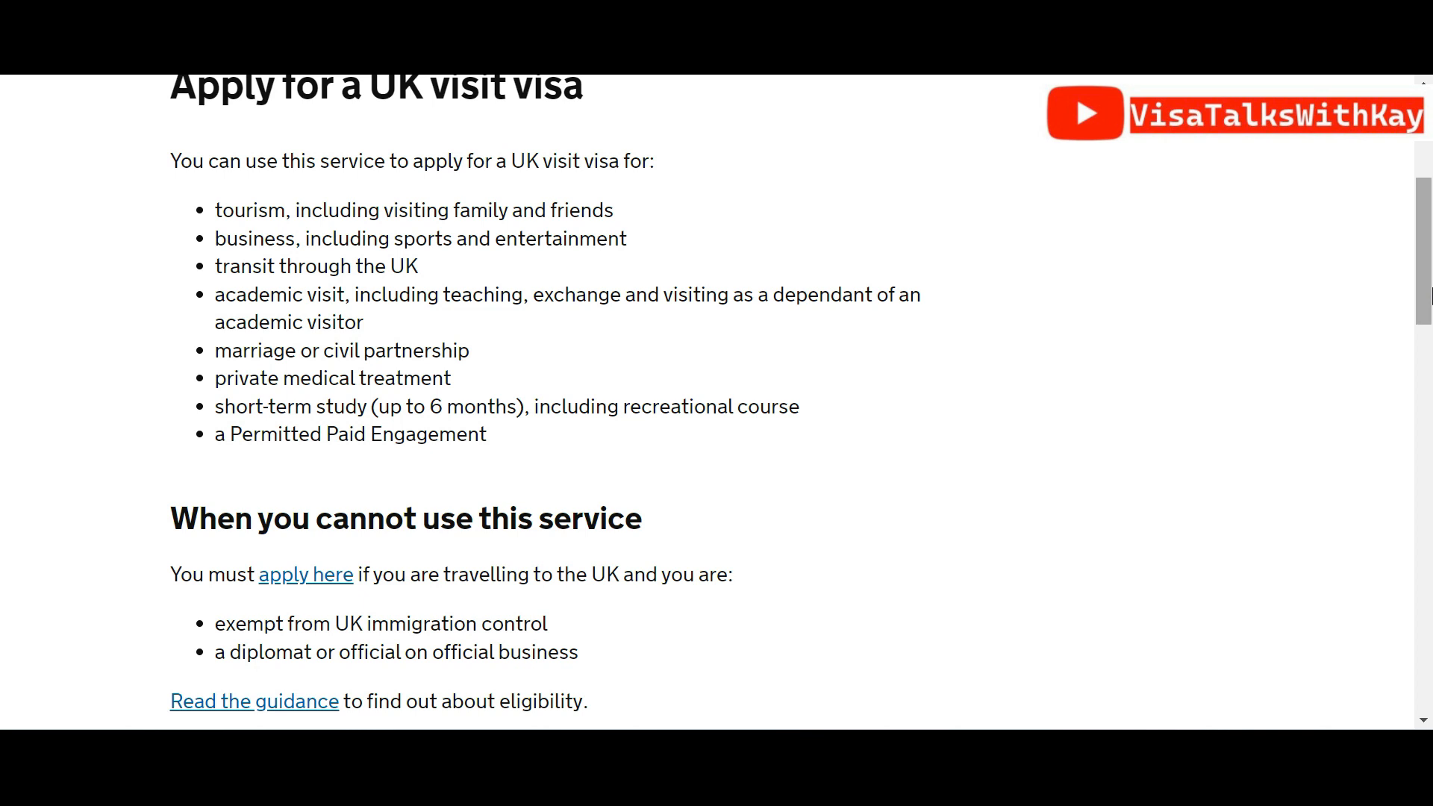
{"action": "left_click_drag", "start_coordinate": [1428, 295], "coordinate": [1424, 346]}
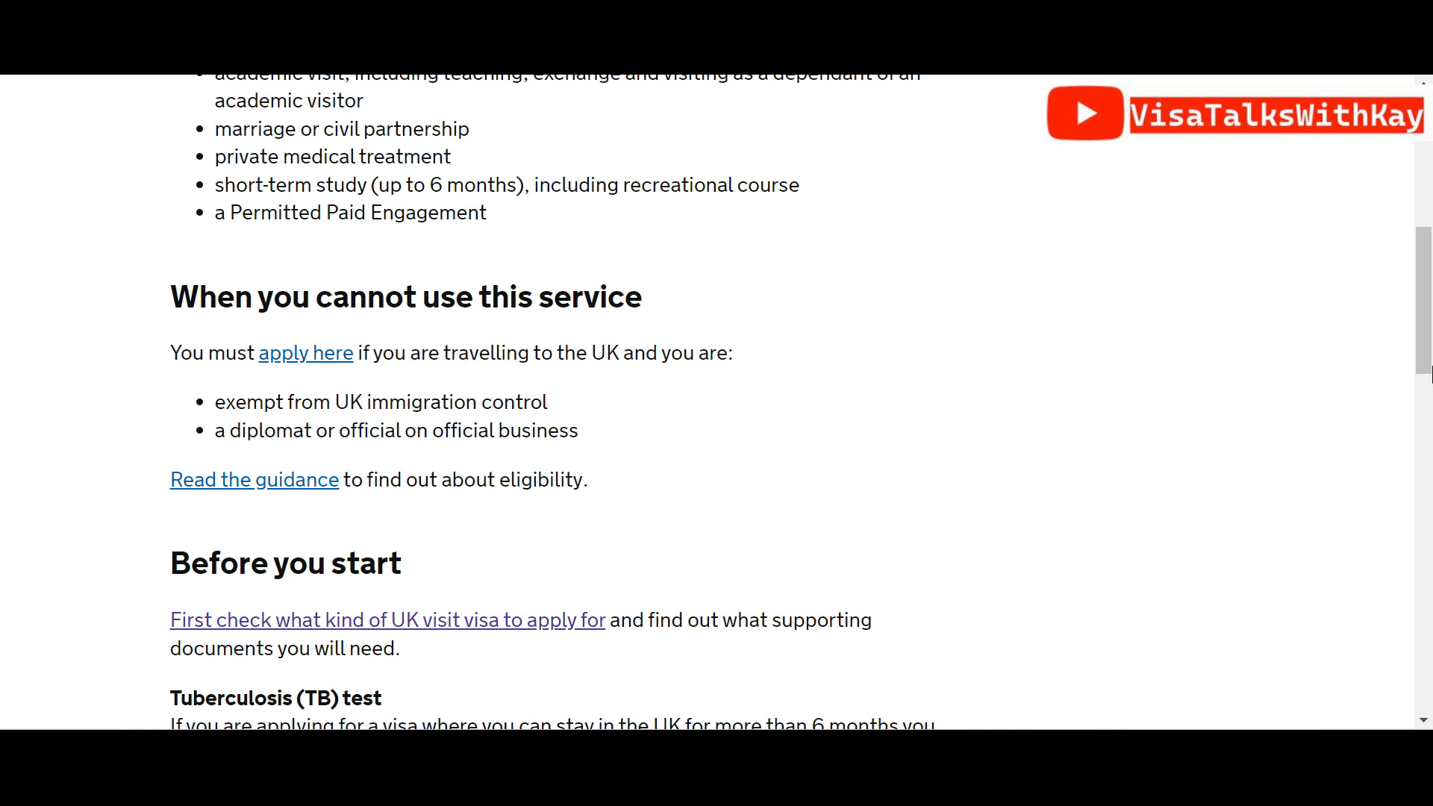
{"action": "left_click_drag", "start_coordinate": [1427, 303], "coordinate": [1426, 376]}
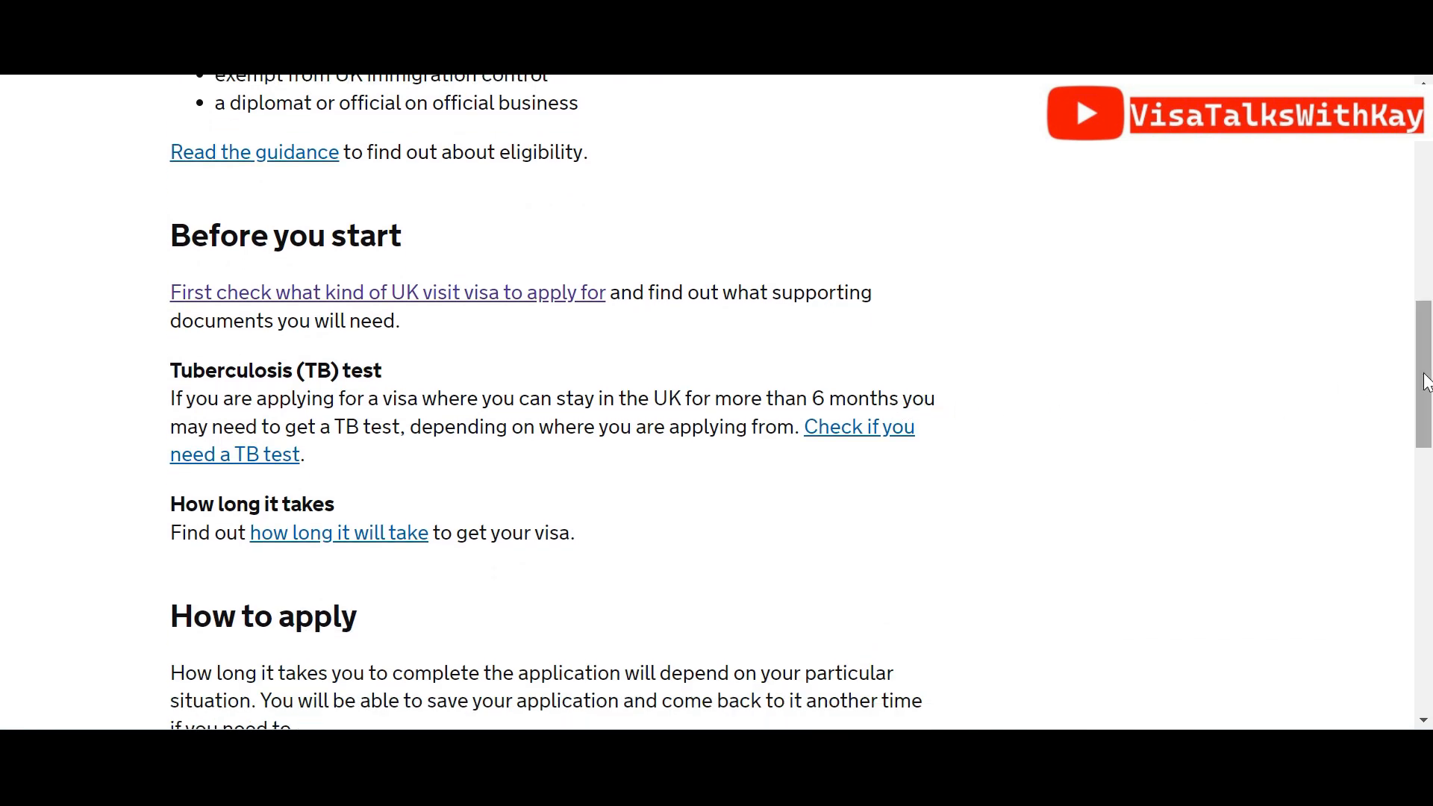
{"action": "left_click_drag", "start_coordinate": [1428, 382], "coordinate": [1429, 489]}
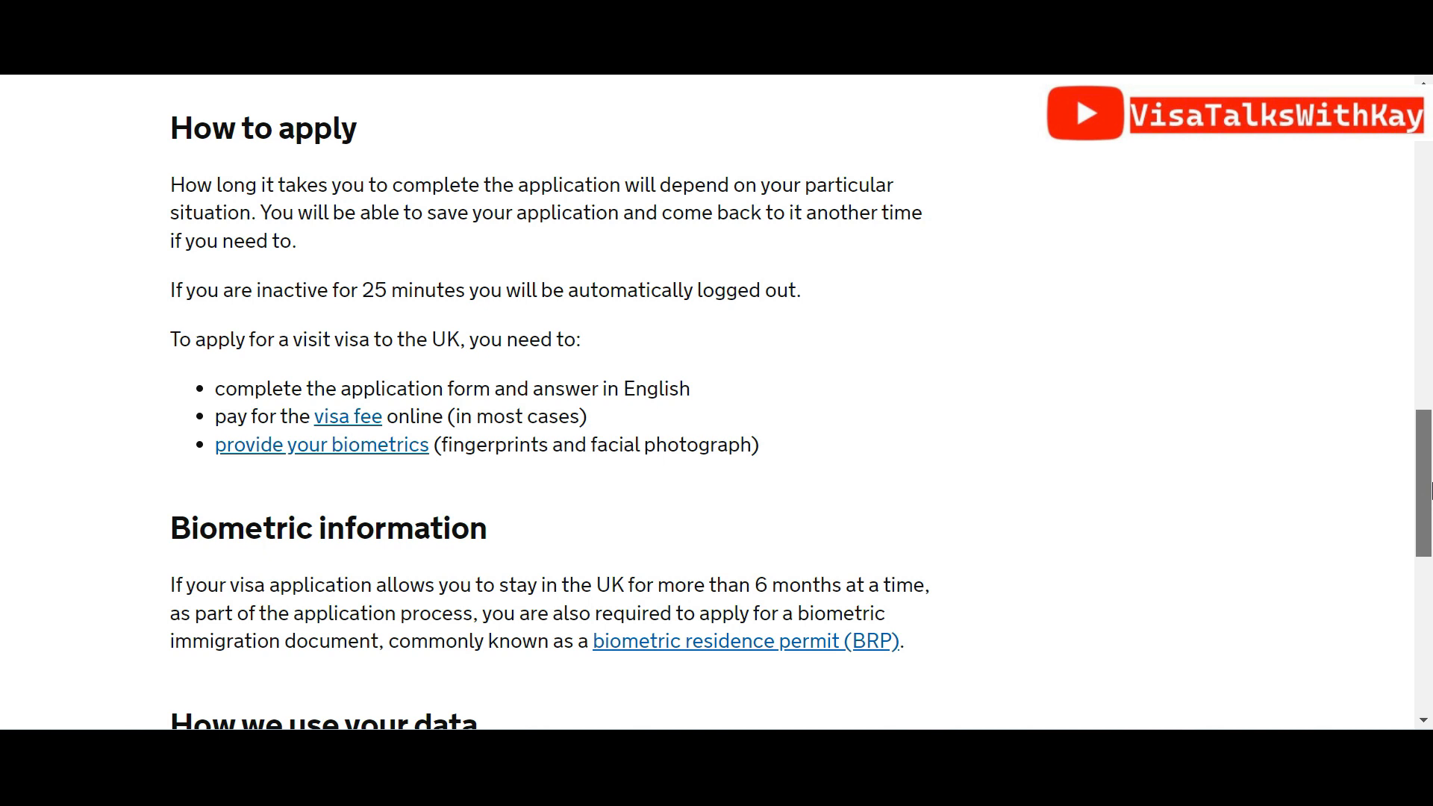
{"action": "left_click_drag", "start_coordinate": [1430, 489], "coordinate": [1426, 601]}
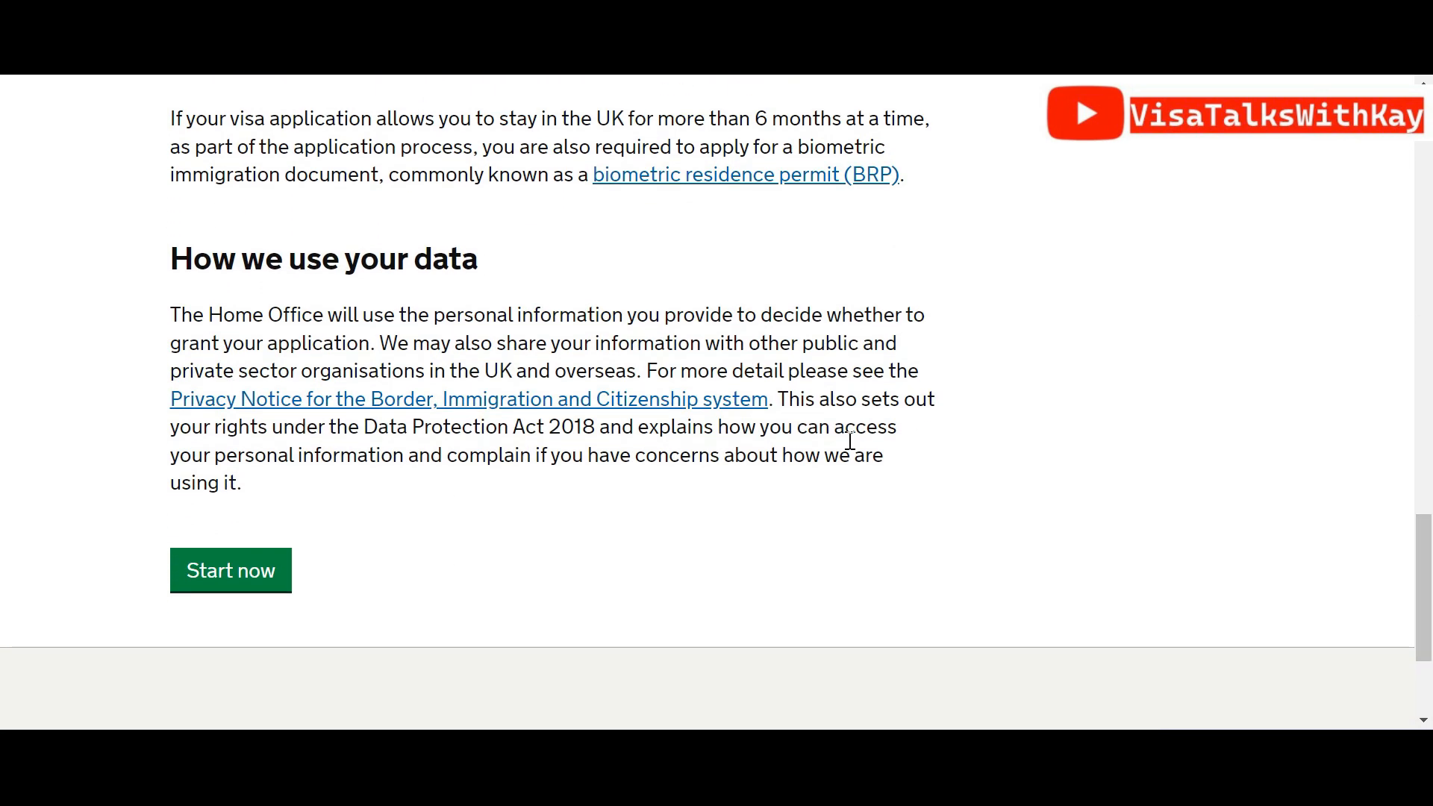
Begin the visit visa application and save the new account's e-mail address and password
{"action": "left_click", "coordinate": [211, 570]}
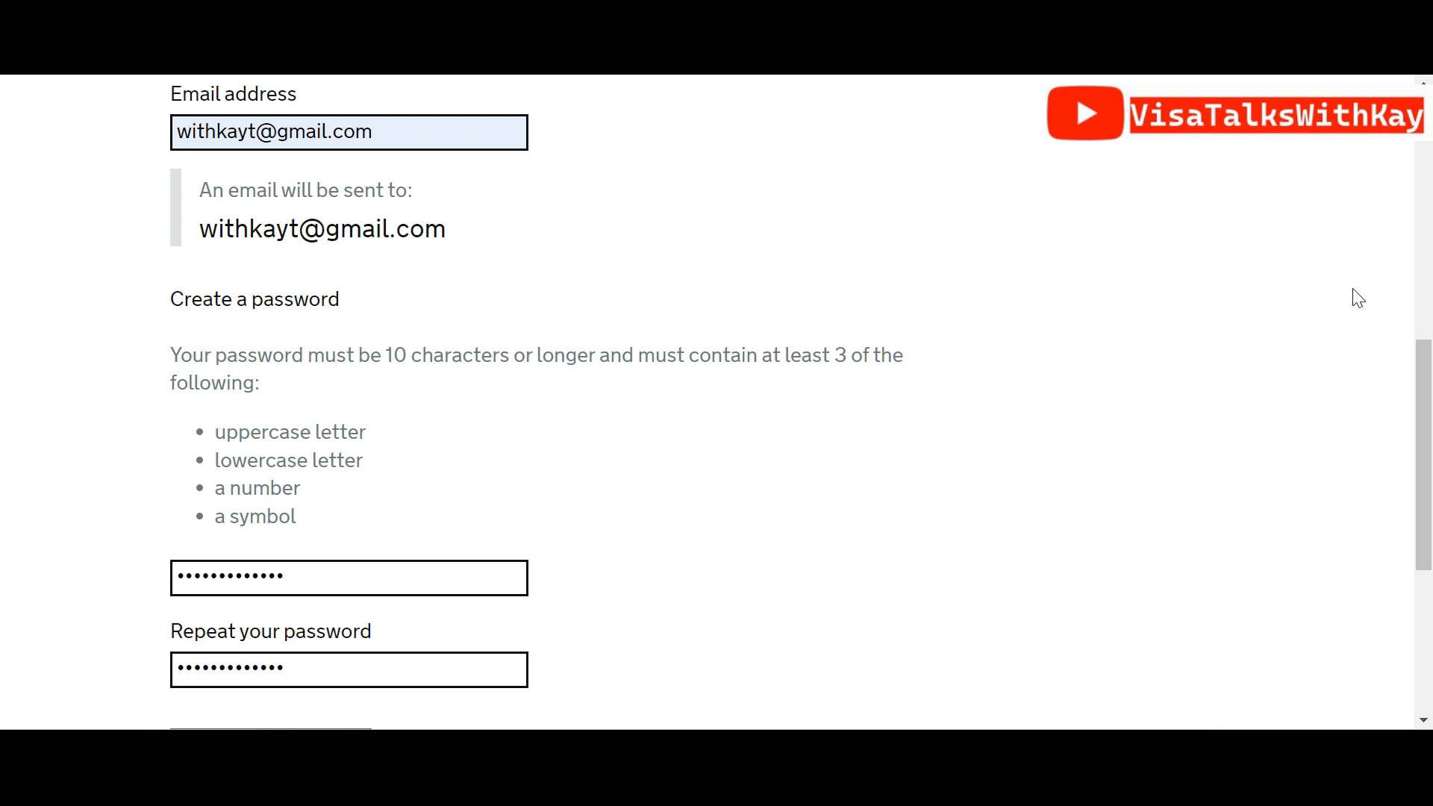
{"action": "left_click_drag", "start_coordinate": [1428, 396], "coordinate": [1428, 441]}
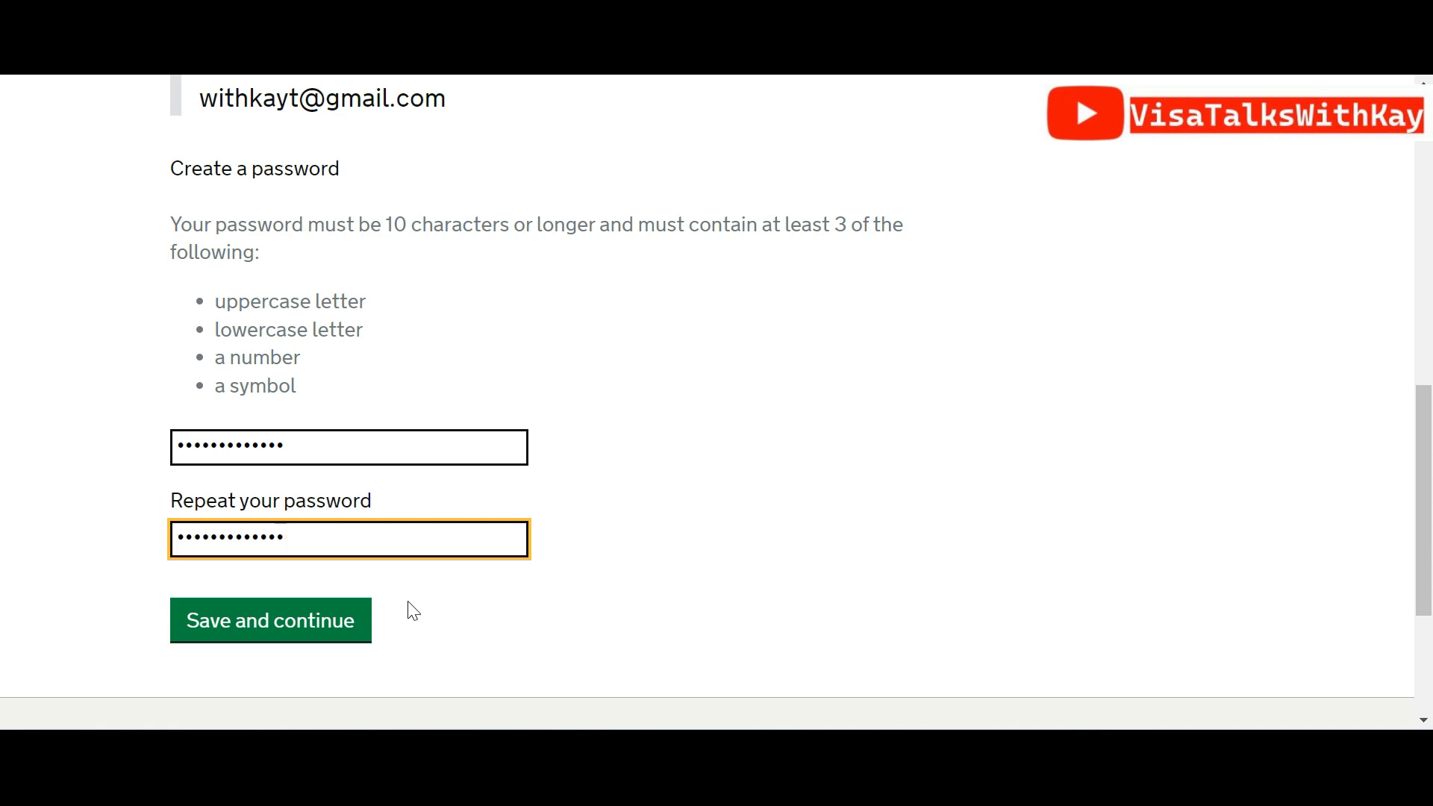
{"action": "left_click", "coordinate": [350, 627]}
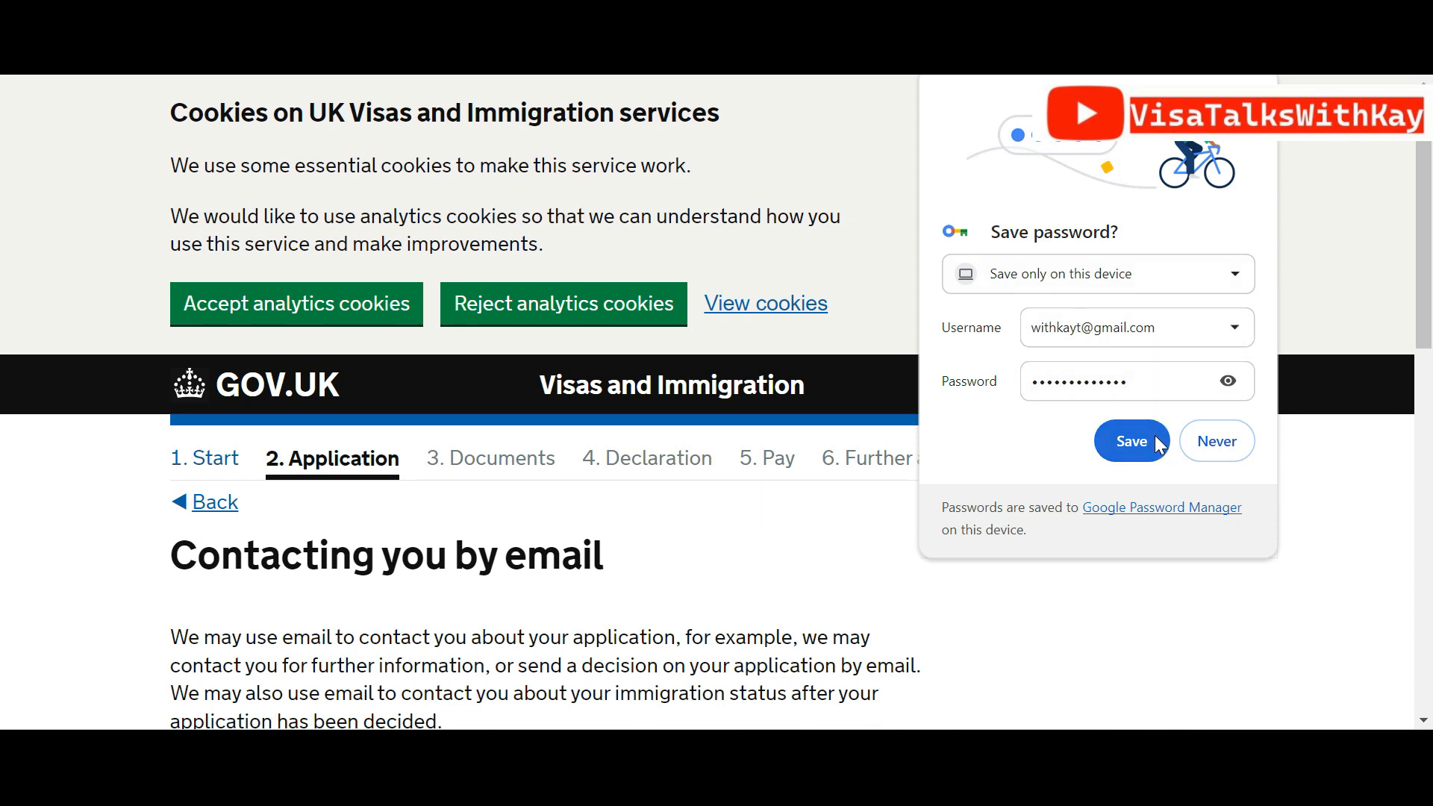
Save the password in the browser and confirm the contact email belongs to you
{"action": "left_click", "coordinate": [1159, 445]}
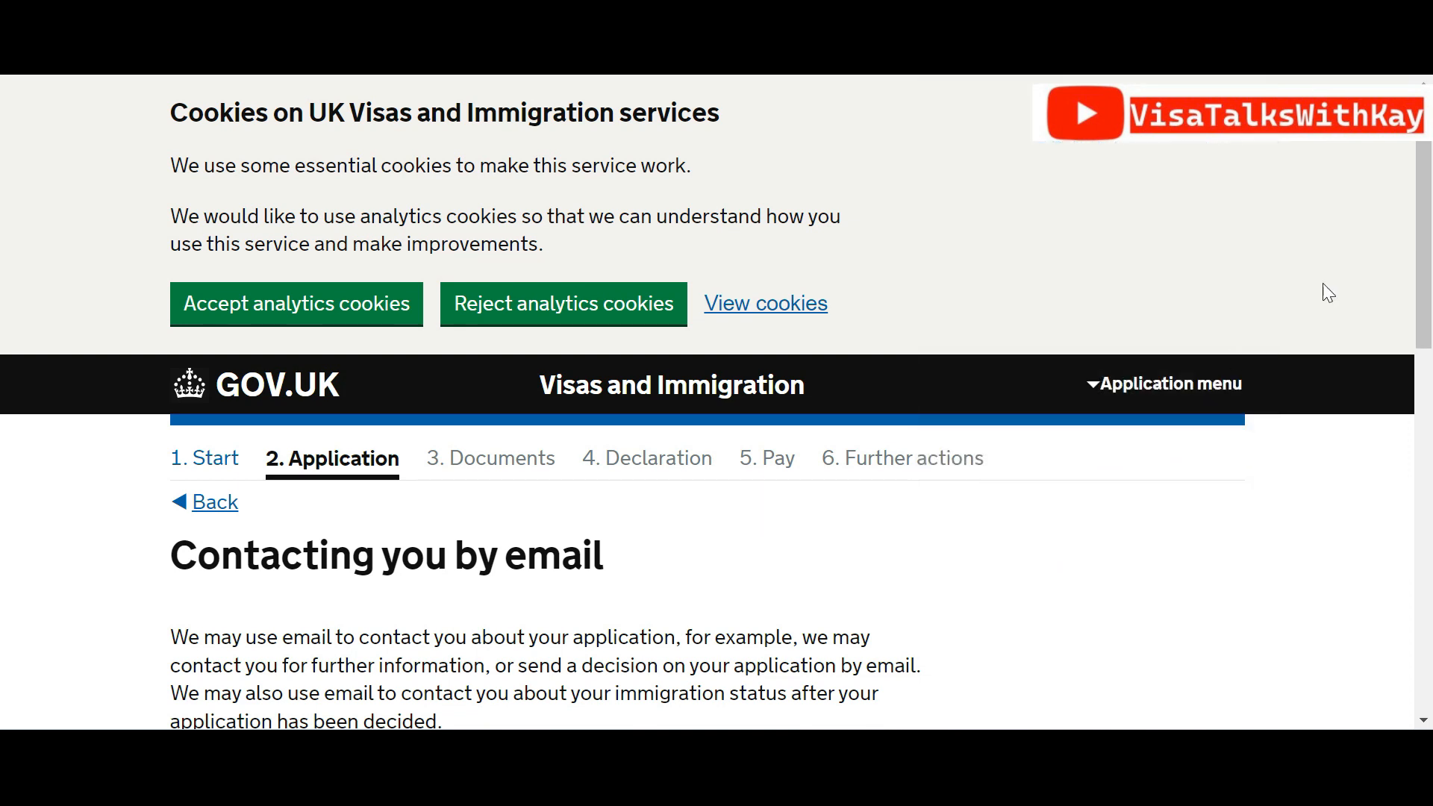
{"action": "scroll", "coordinate": [1428, 254], "scroll_direction": "down", "scroll_amount": 1}
{"action": "left_click_drag", "start_coordinate": [1428, 265], "coordinate": [1428, 447]}
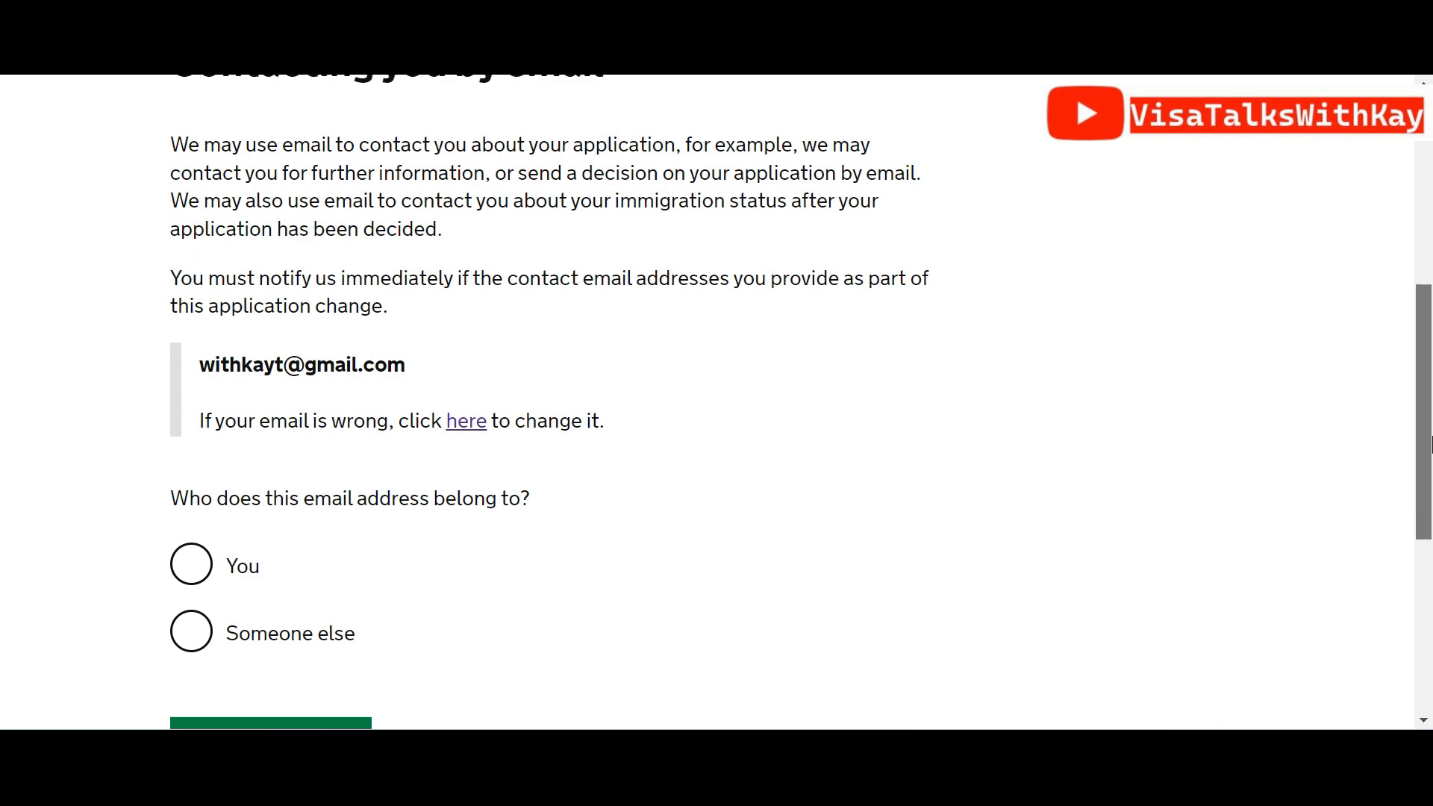
{"action": "left_click", "coordinate": [196, 575]}
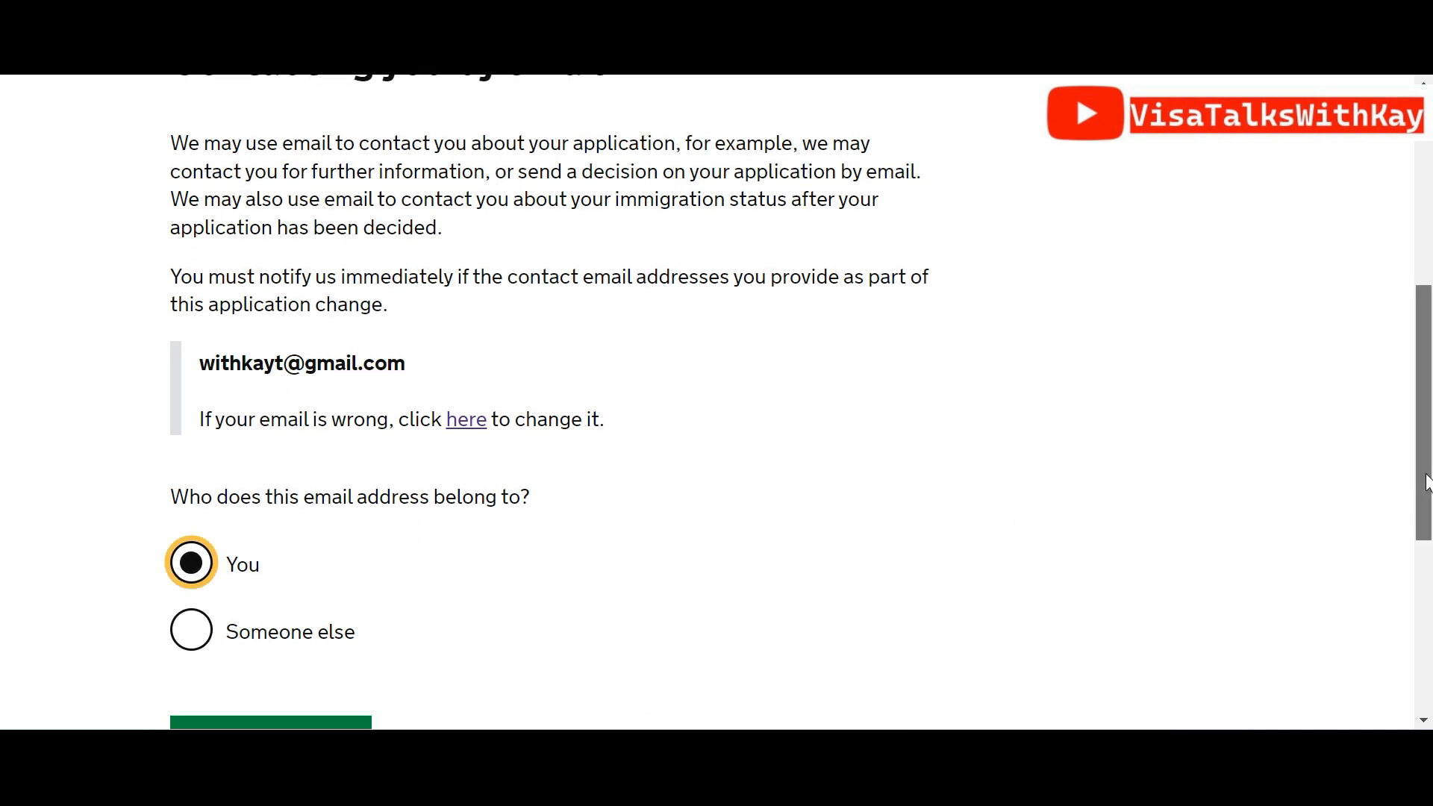
{"action": "left_click_drag", "start_coordinate": [1428, 482], "coordinate": [1428, 559]}
{"action": "left_click", "coordinate": [317, 573]}
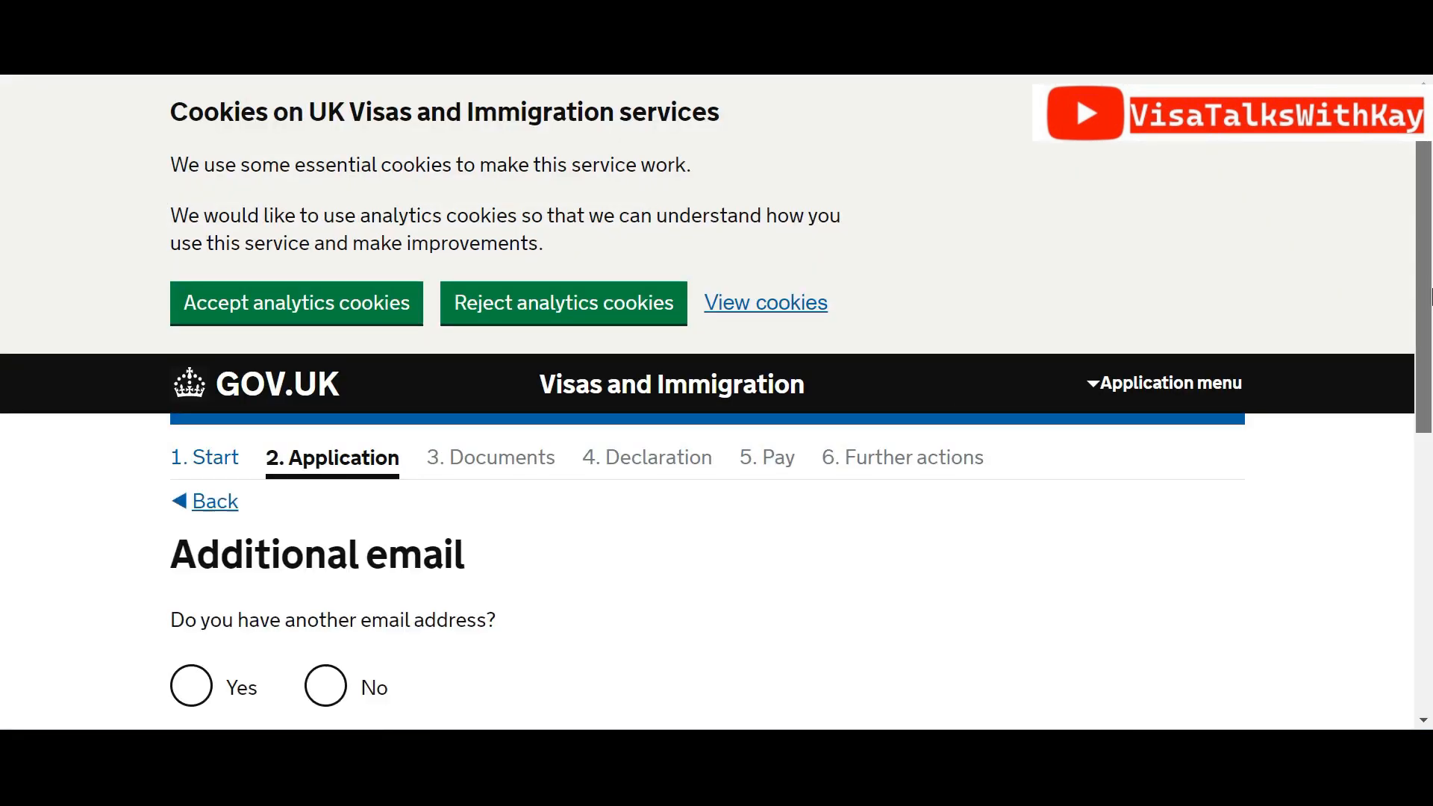
Answer No to another email address, then bring up the Gmail sign-in details email
{"action": "scroll", "coordinate": [1430, 298], "scroll_direction": "down", "scroll_amount": 3}
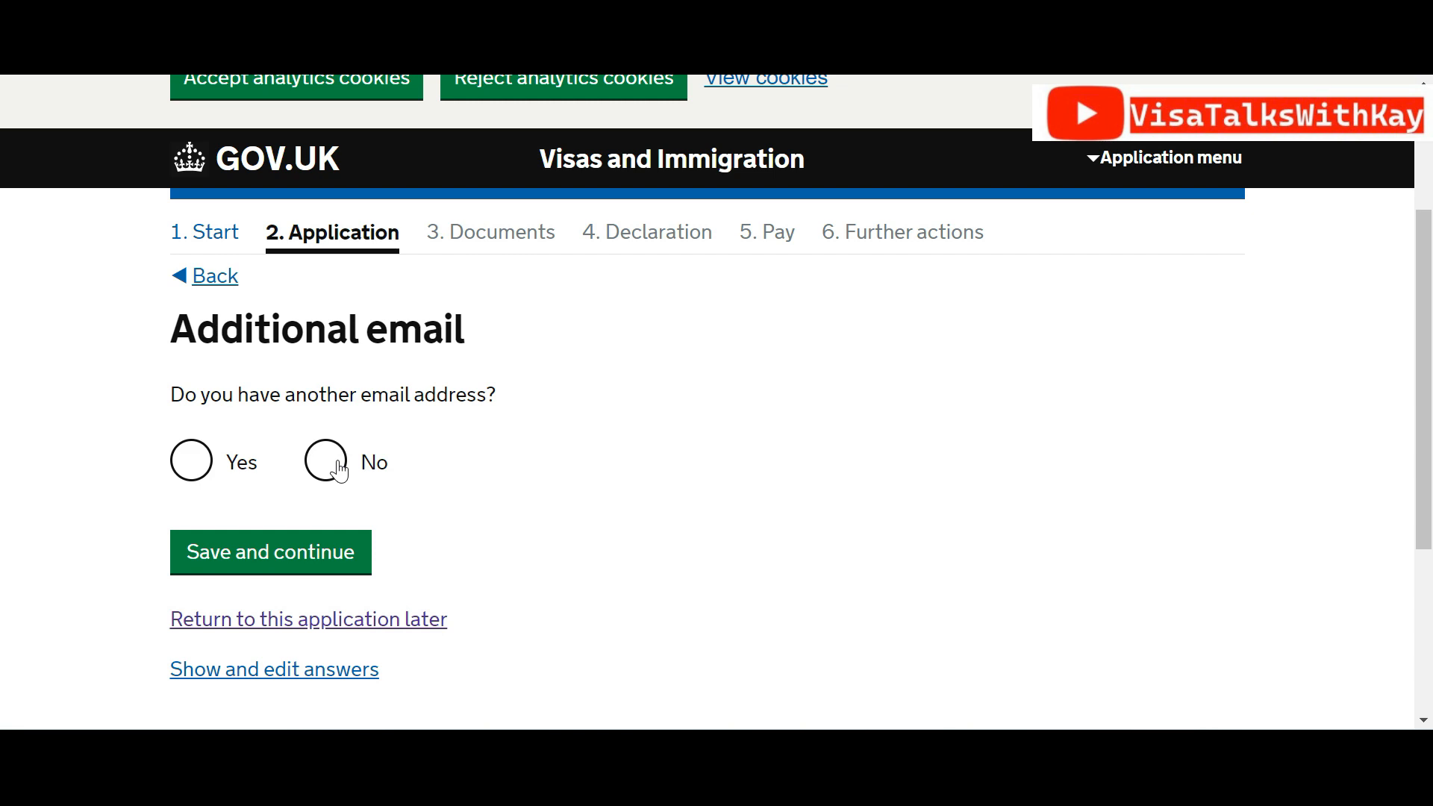
{"action": "left_click", "coordinate": [341, 472]}
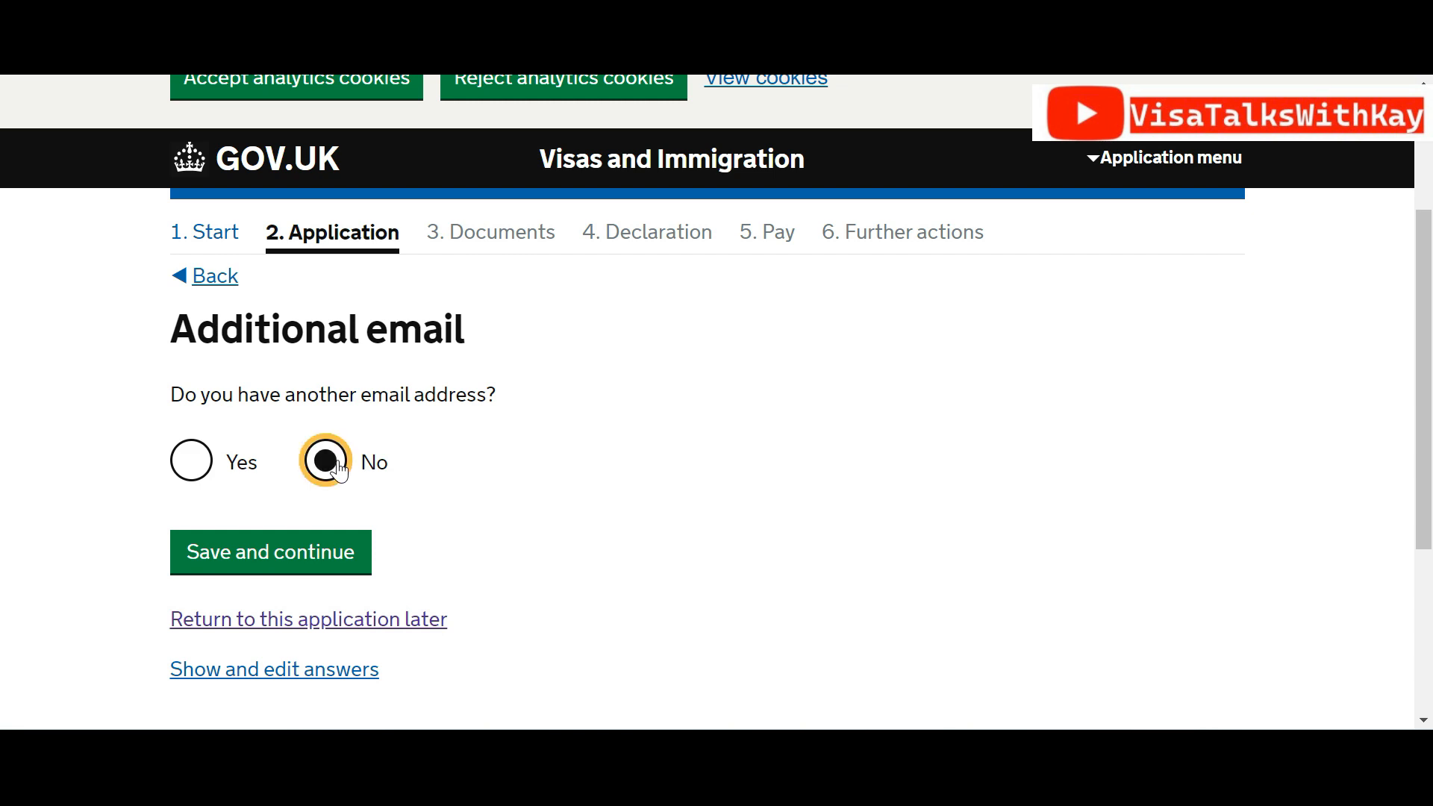
{"action": "left_click", "coordinate": [317, 566]}
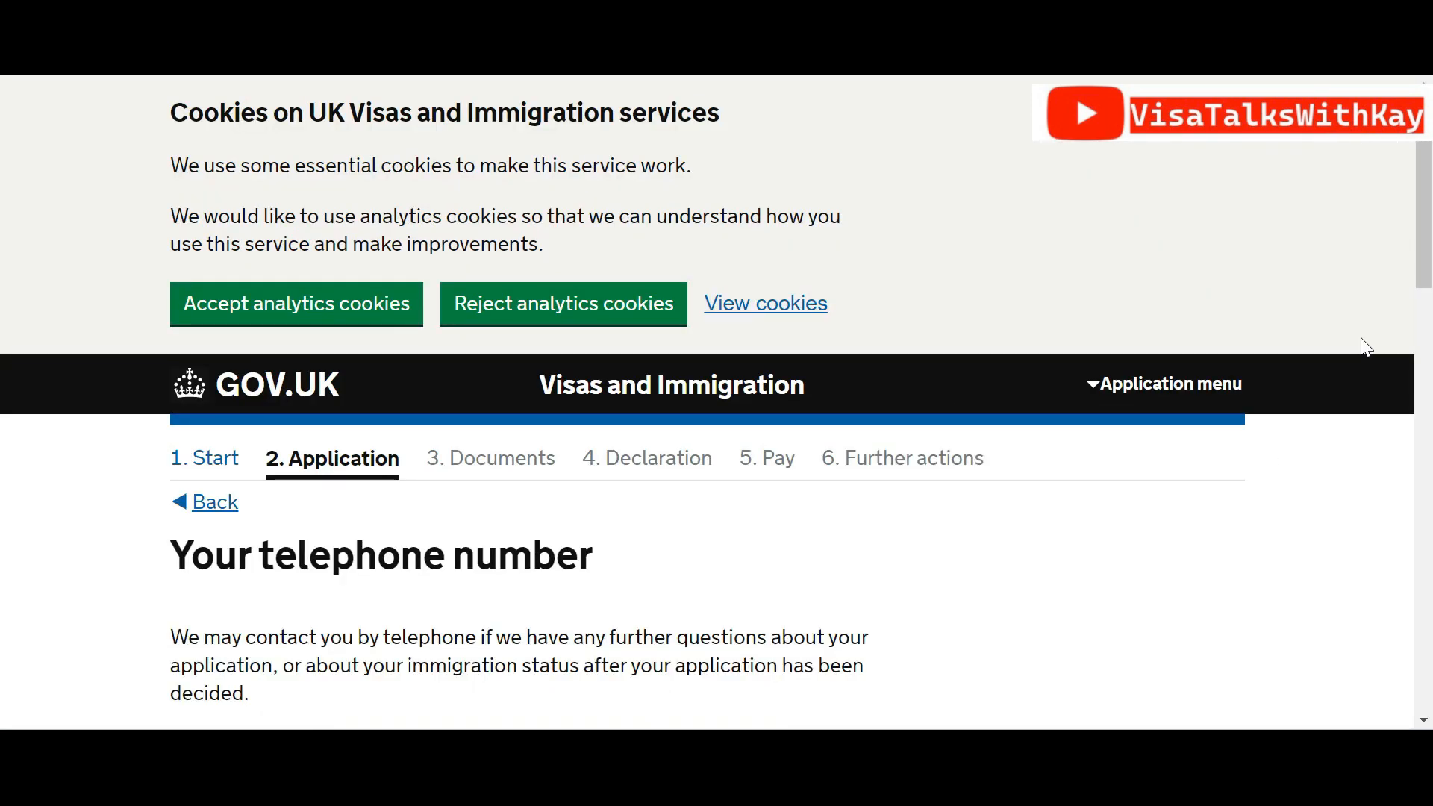
{"action": "left_click_drag", "start_coordinate": [1426, 240], "coordinate": [1430, 306]}
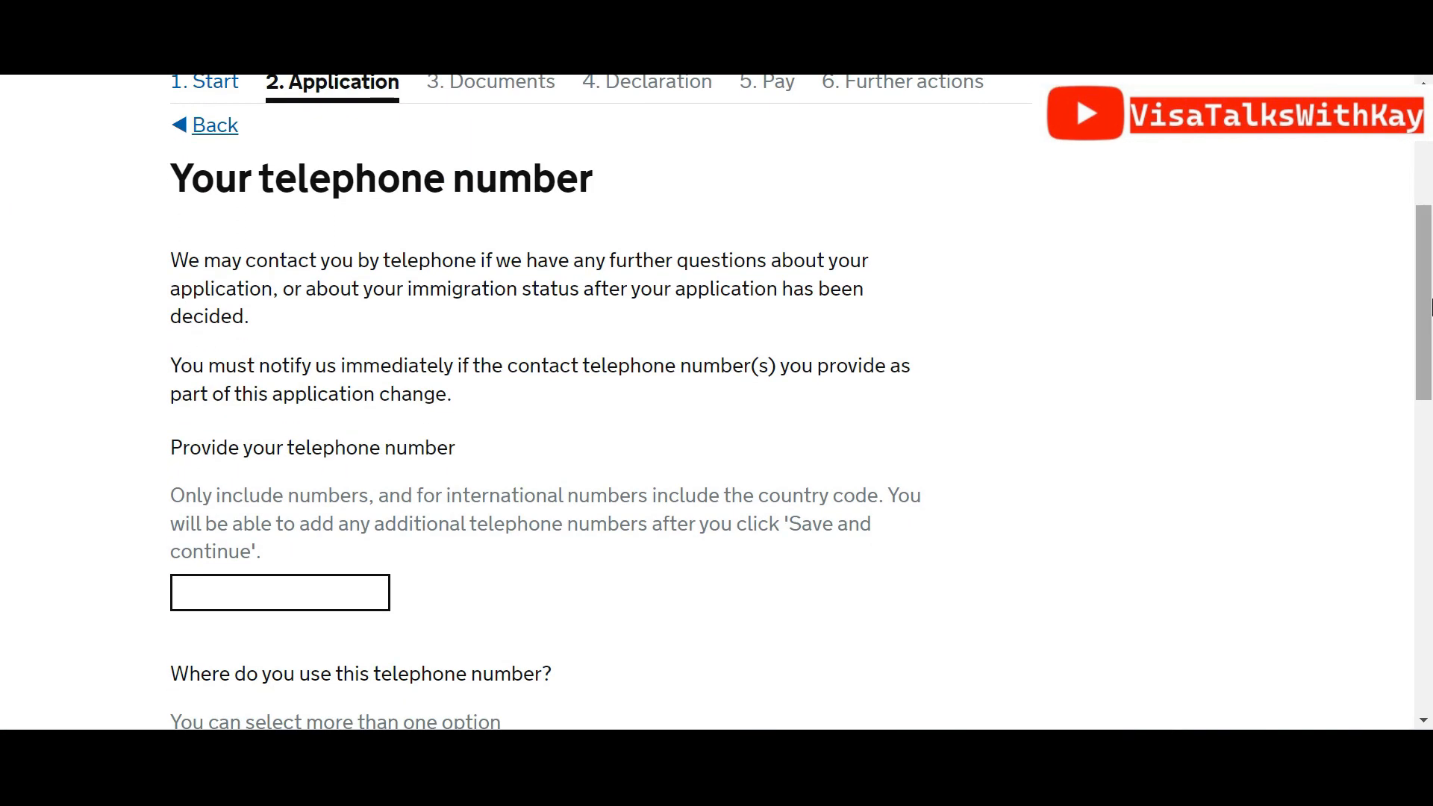
{"action": "left_click", "coordinate": [1320, 75]}
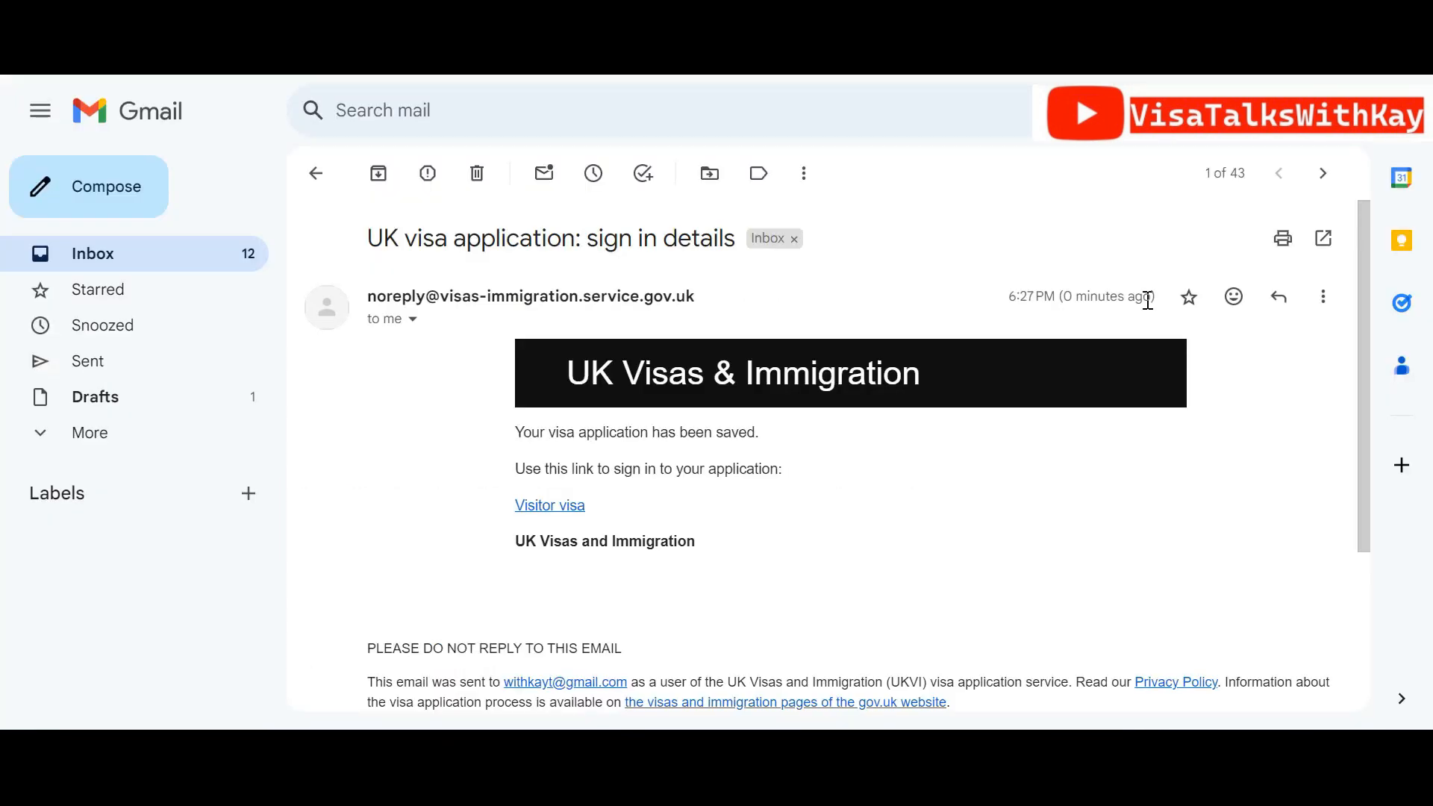
Read the 'UK visa application: sign in details' email in Gmail
{"action": "left_click_drag", "start_coordinate": [1363, 348], "coordinate": [1405, 315]}
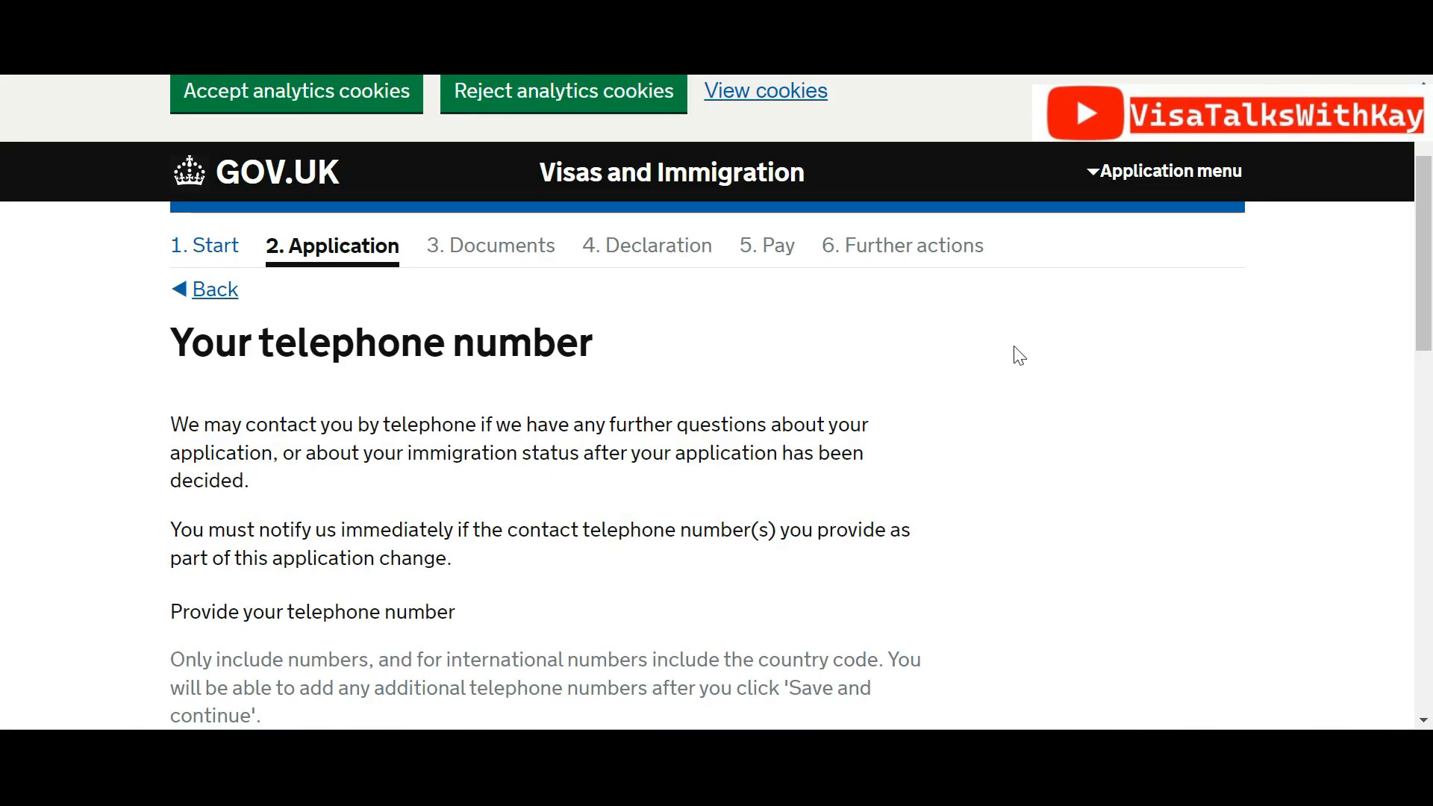
Enter the telephone number, marked 'For use whilst out of the UK' and 'Mobile telephone number'
{"action": "left_click_drag", "start_coordinate": [1419, 297], "coordinate": [1430, 360]}
{"action": "left_click", "coordinate": [342, 550]}
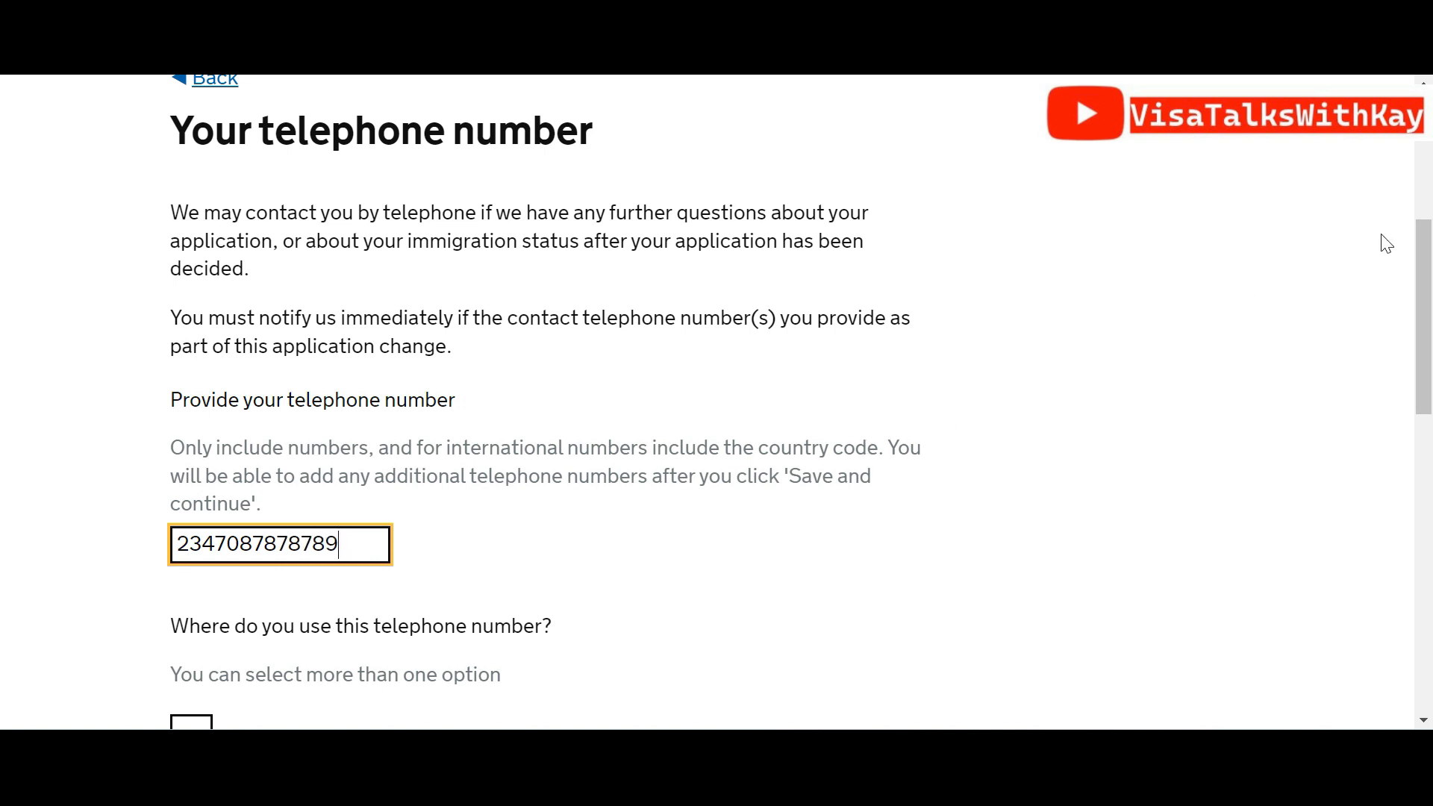
{"action": "scroll", "coordinate": [603, 318], "scroll_direction": "down", "scroll_amount": 4}
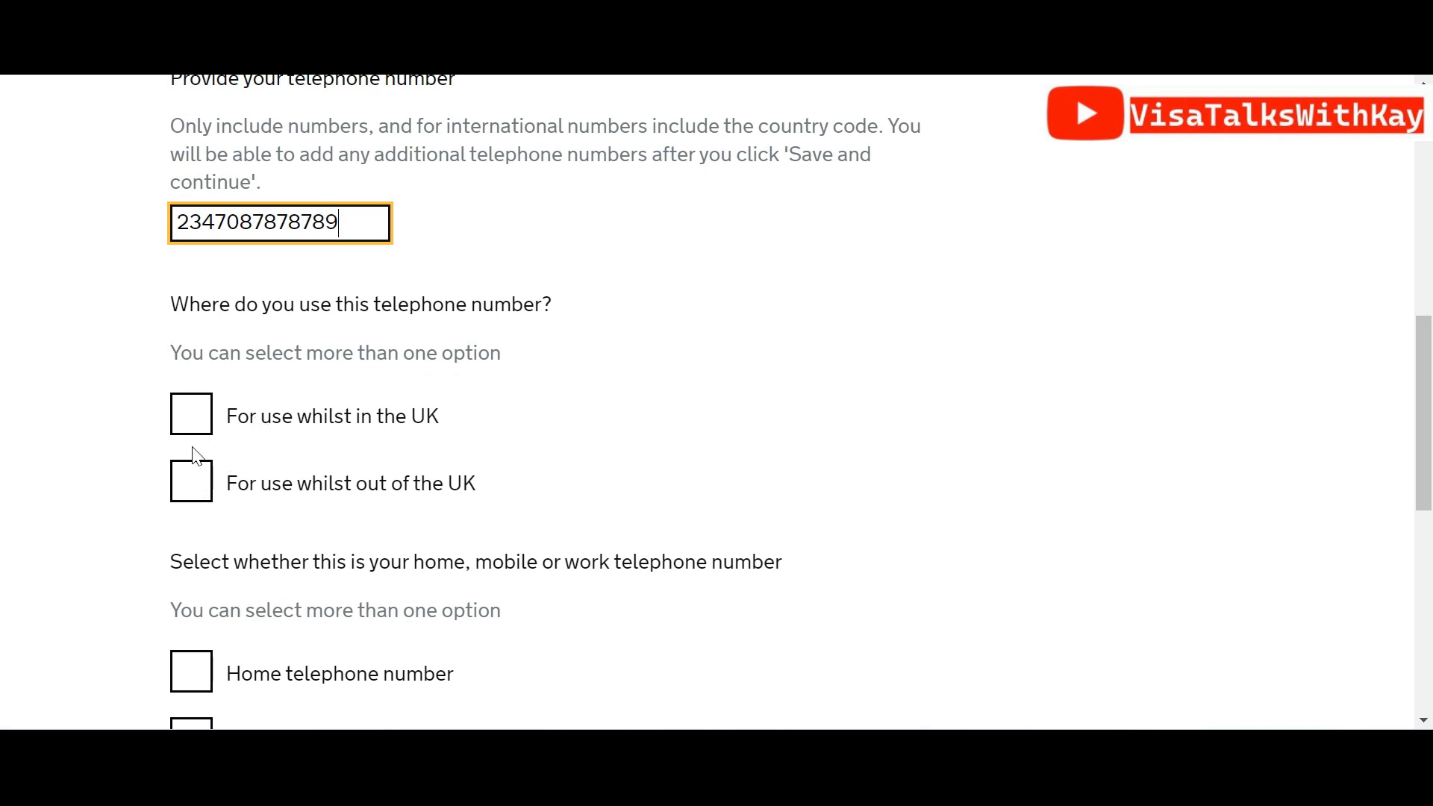
{"action": "left_click", "coordinate": [197, 481]}
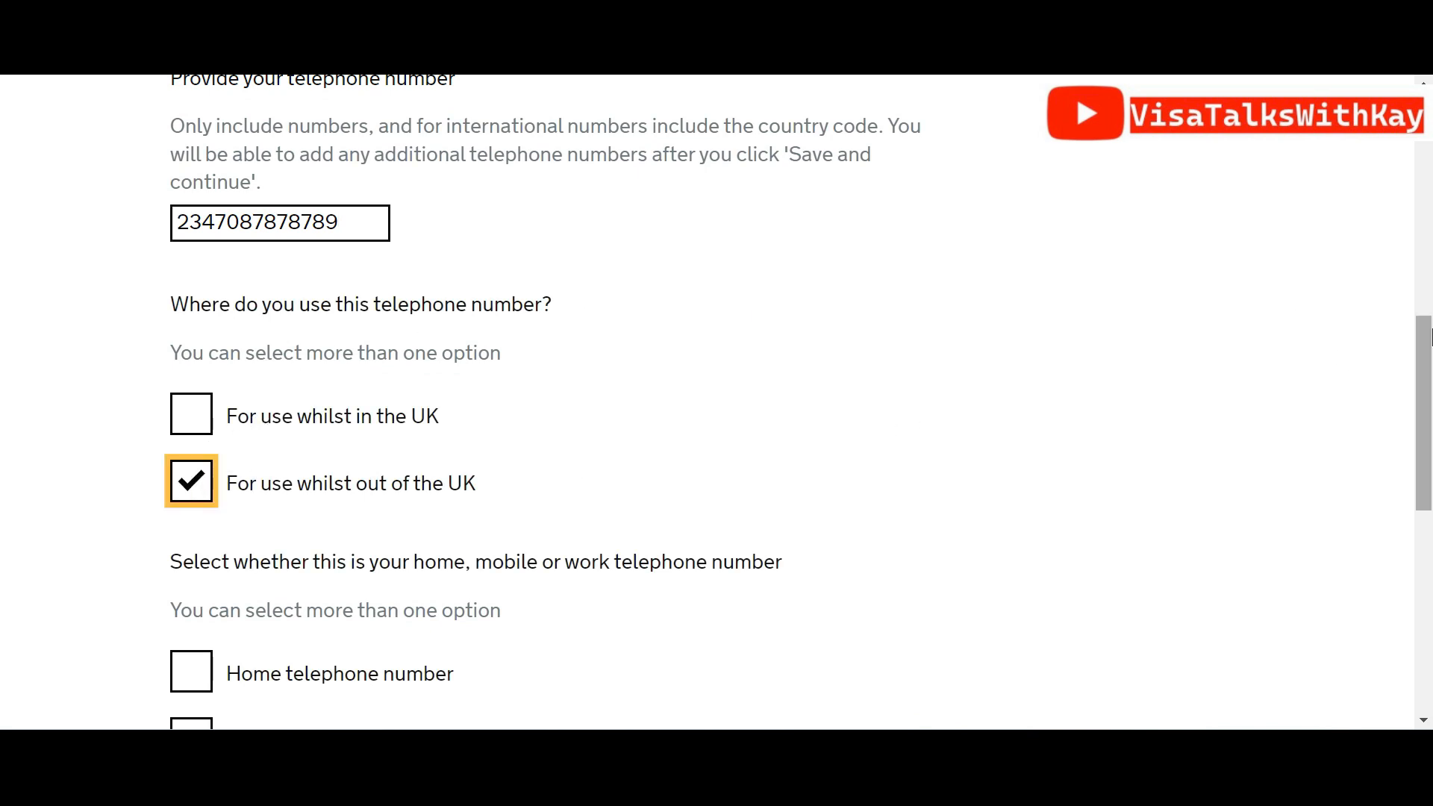
{"action": "scroll", "coordinate": [859, 398], "scroll_direction": "down", "scroll_amount": 4}
{"action": "left_click", "coordinate": [177, 482]}
{"action": "left_click", "coordinate": [288, 595]}
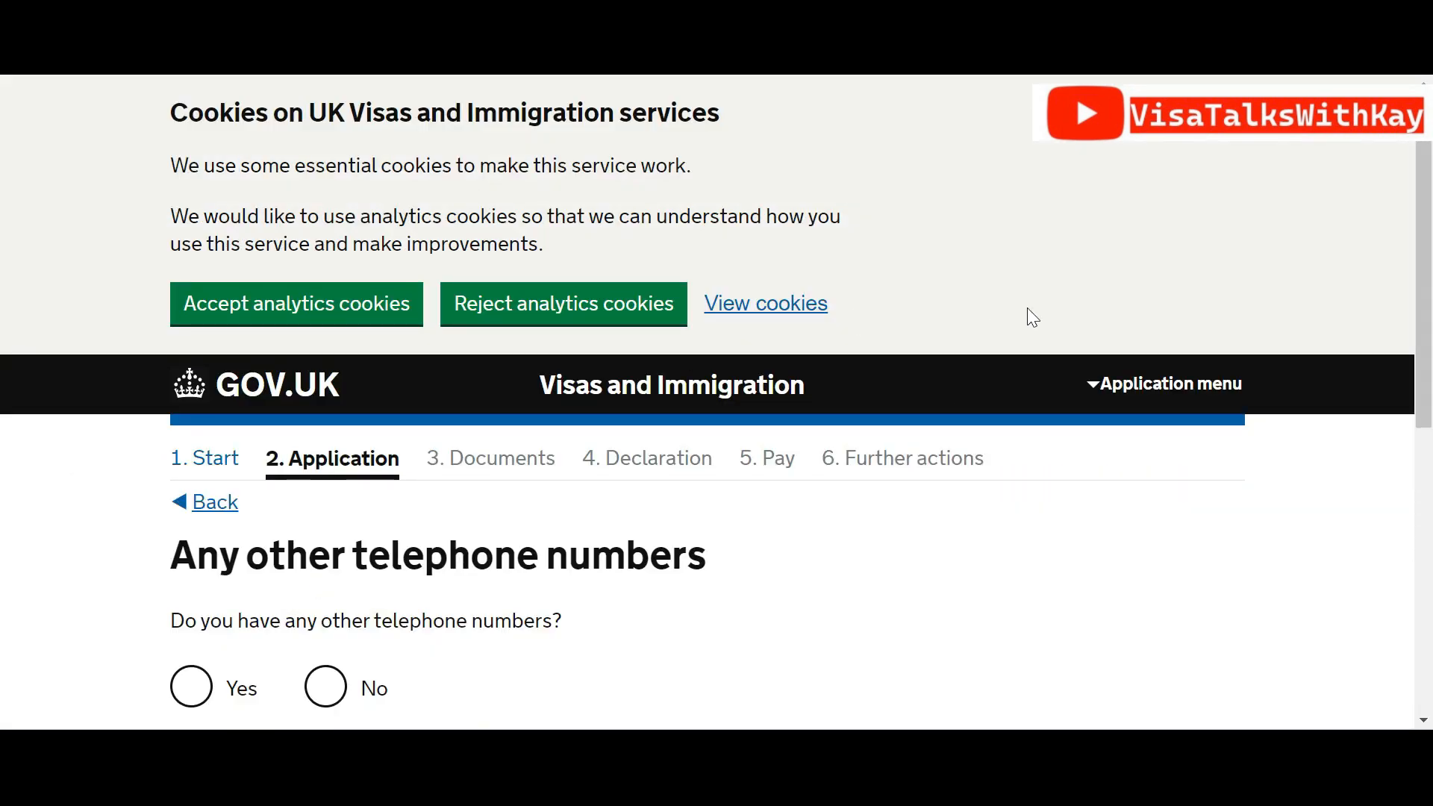
Answer No to having any other telephone numbers
{"action": "scroll", "coordinate": [716, 399], "scroll_direction": "down", "scroll_amount": 3}
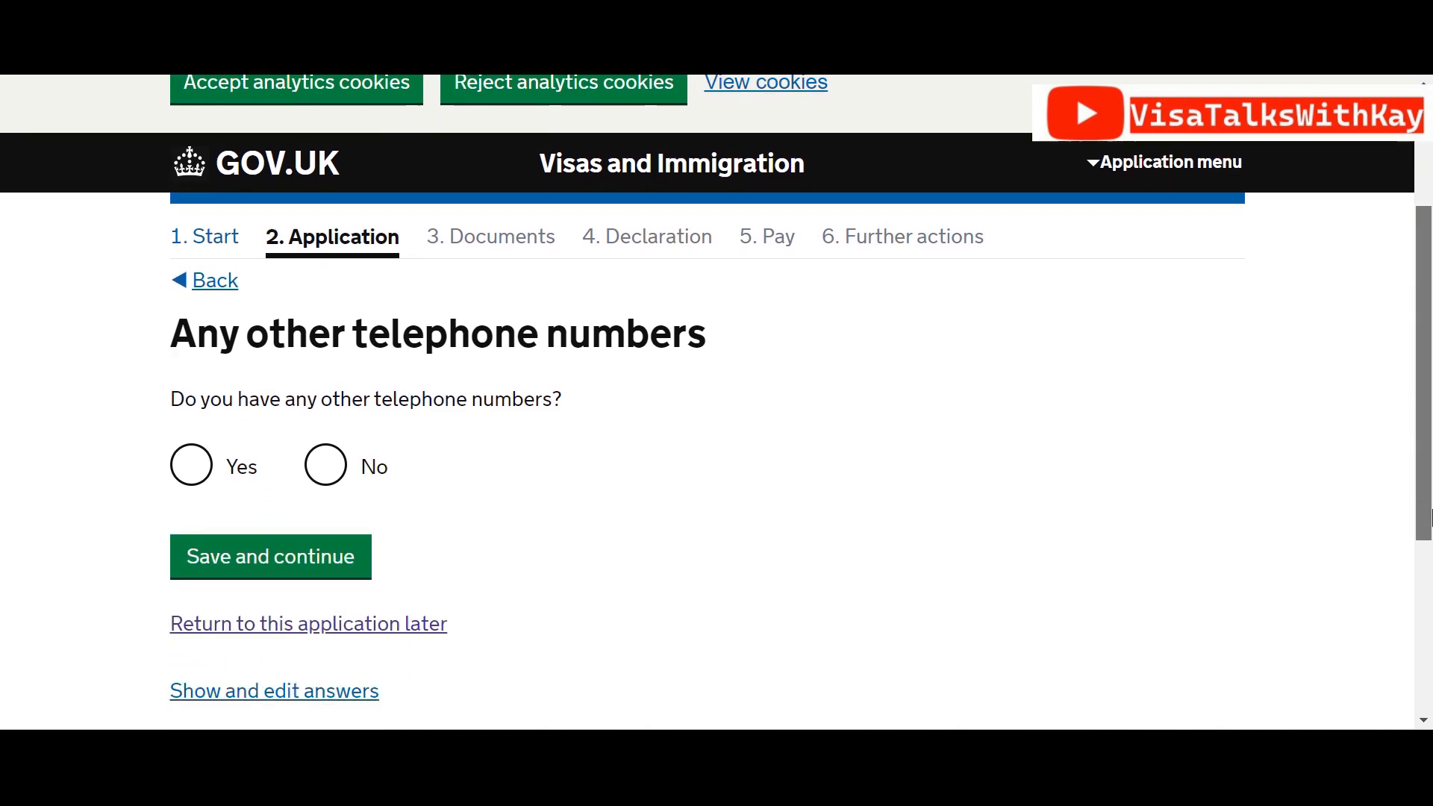
{"action": "left_click", "coordinate": [340, 476]}
{"action": "left_click", "coordinate": [238, 556]}
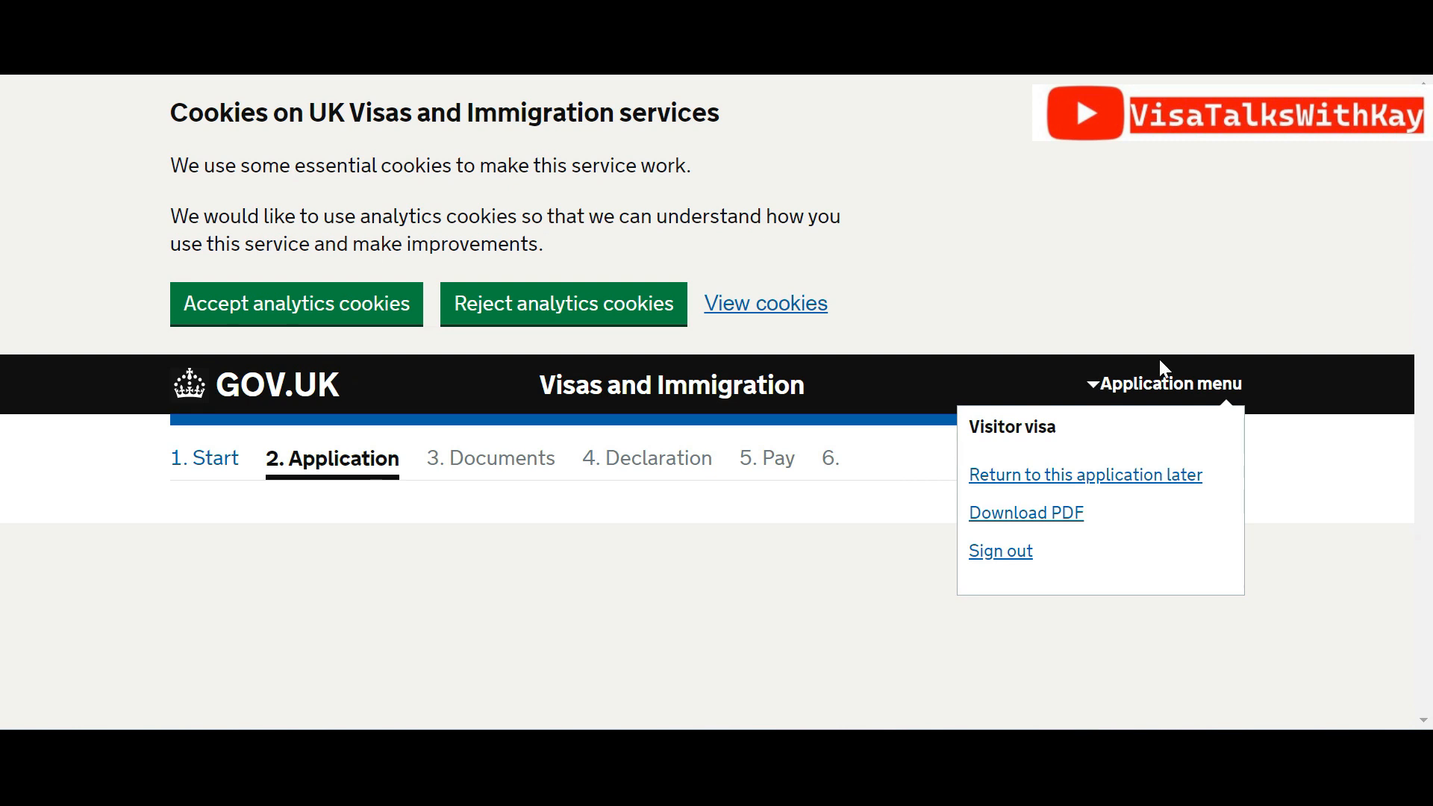
Allow contact by telephone call and text message (SMS)
{"action": "left_click_drag", "start_coordinate": [1429, 258], "coordinate": [1432, 447]}
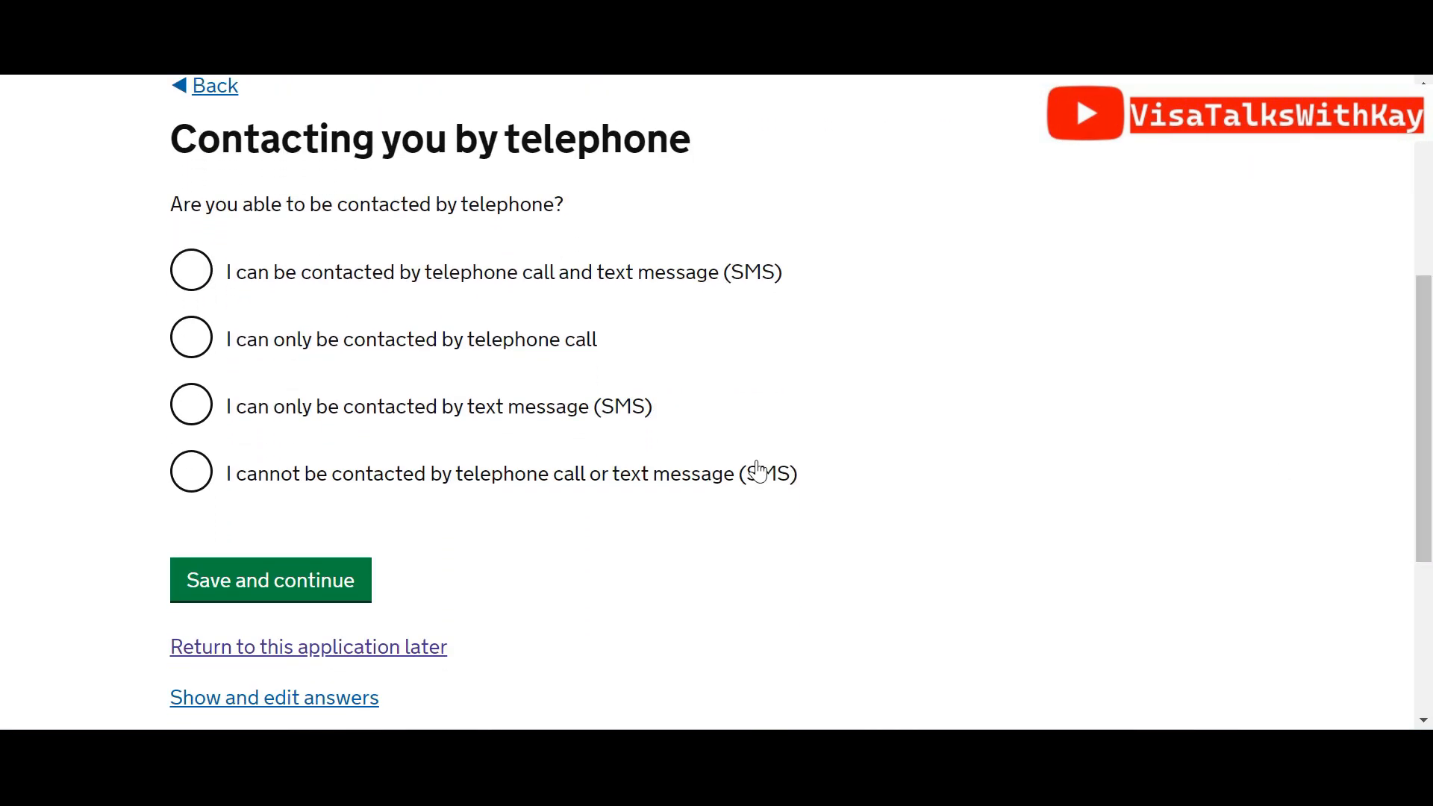
{"action": "left_click", "coordinate": [199, 278]}
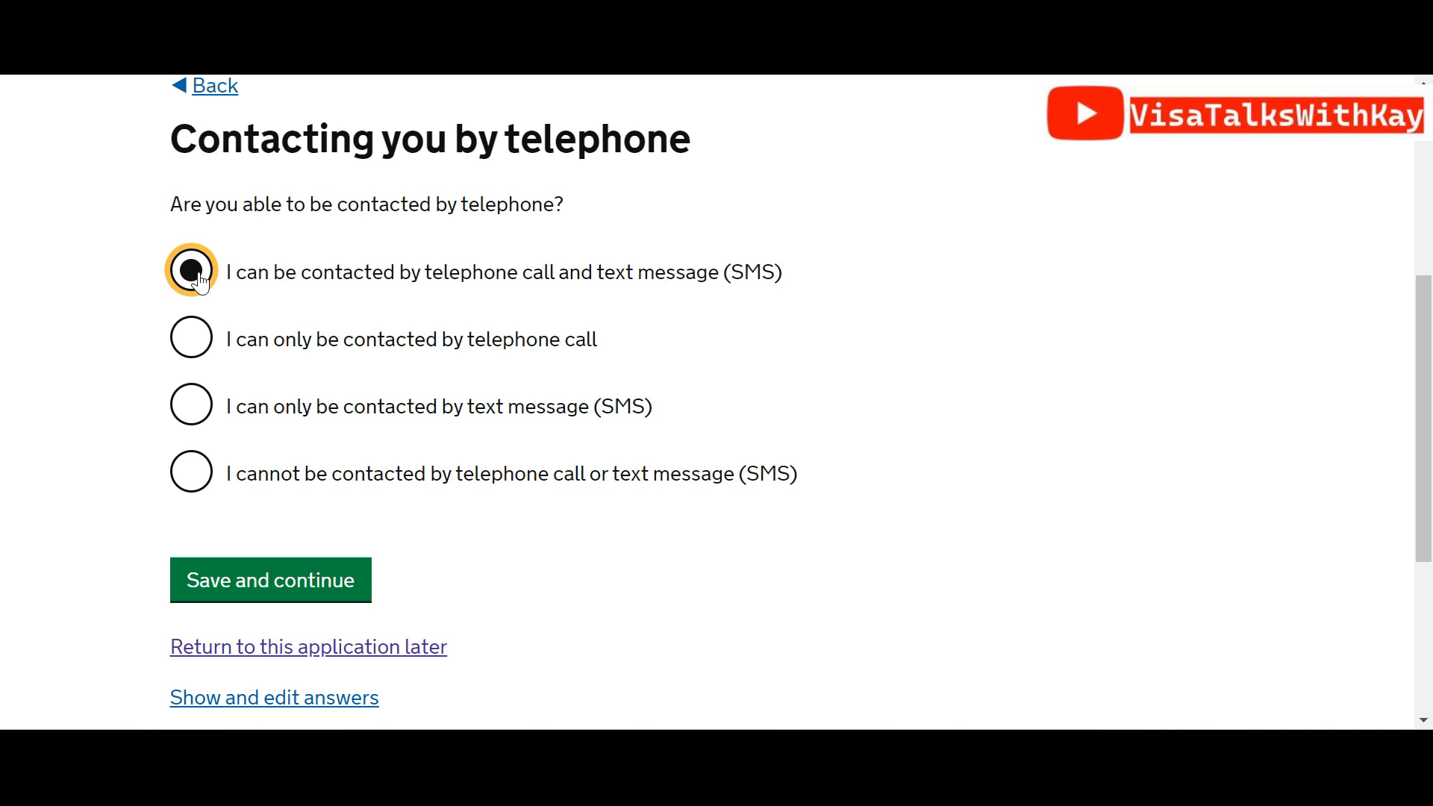
{"action": "left_click", "coordinate": [356, 595]}
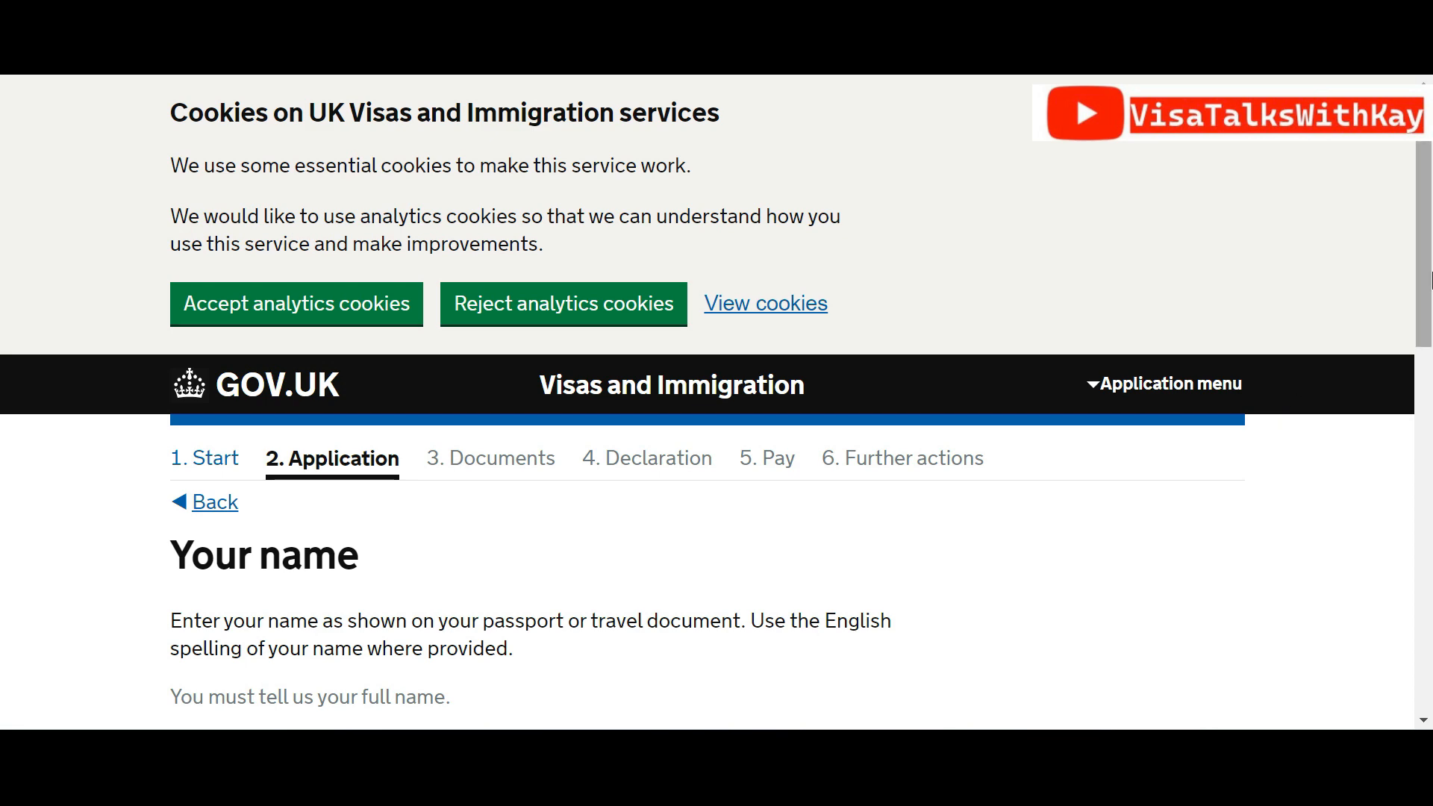
Keep the prefilled applicant name and save it
{"action": "left_click_drag", "start_coordinate": [1431, 374], "coordinate": [1432, 442]}
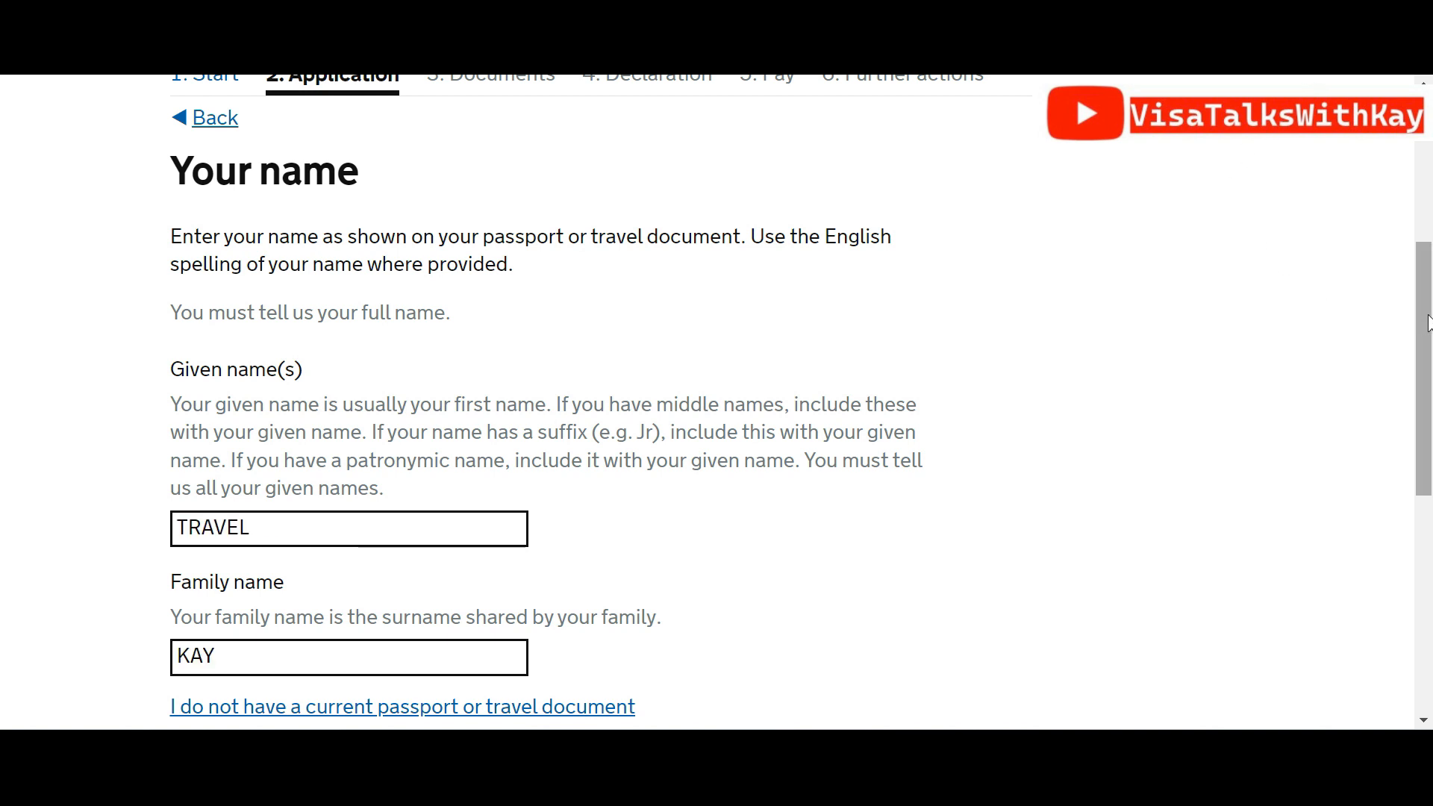
{"action": "left_click_drag", "start_coordinate": [1429, 325], "coordinate": [1430, 380]}
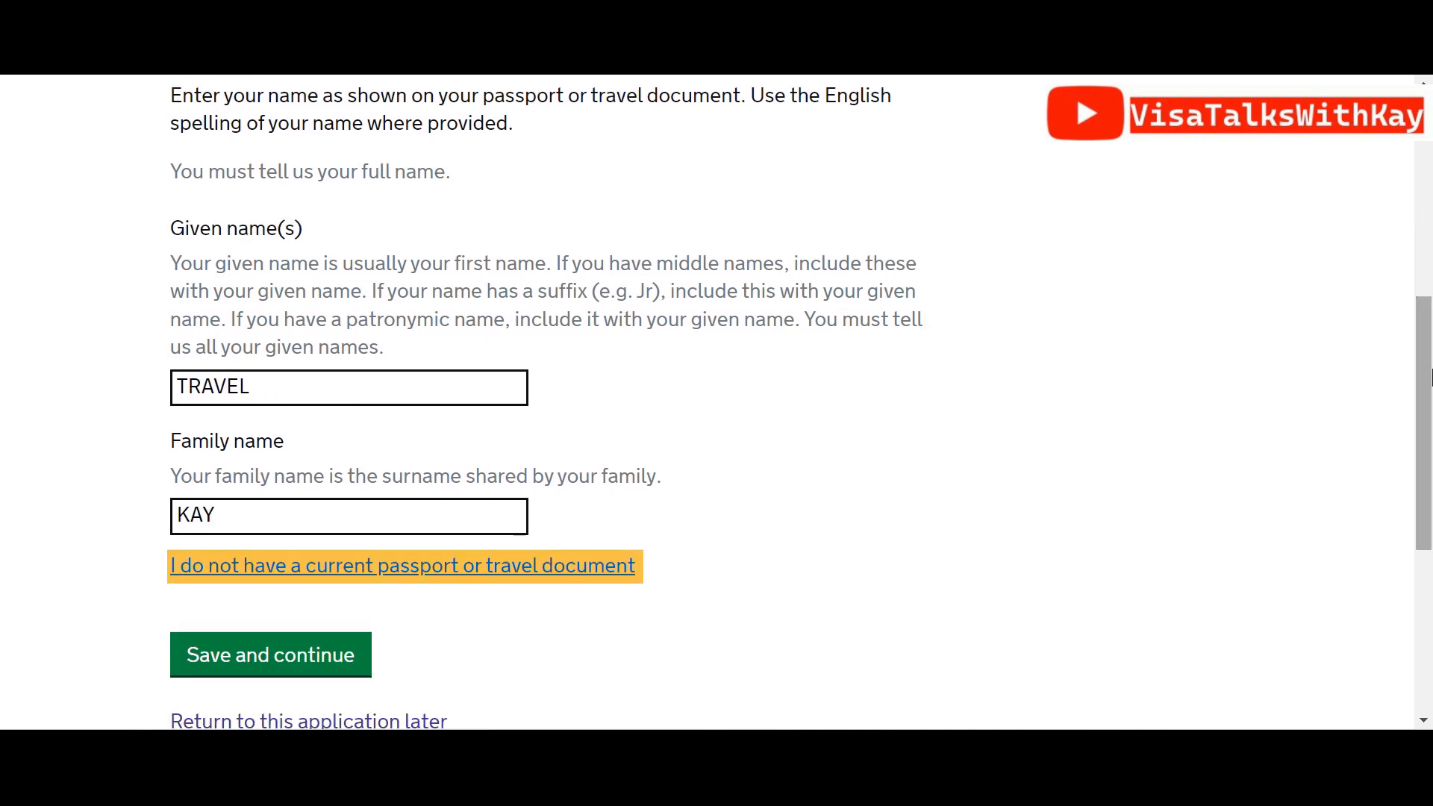
{"action": "left_click", "coordinate": [352, 660]}
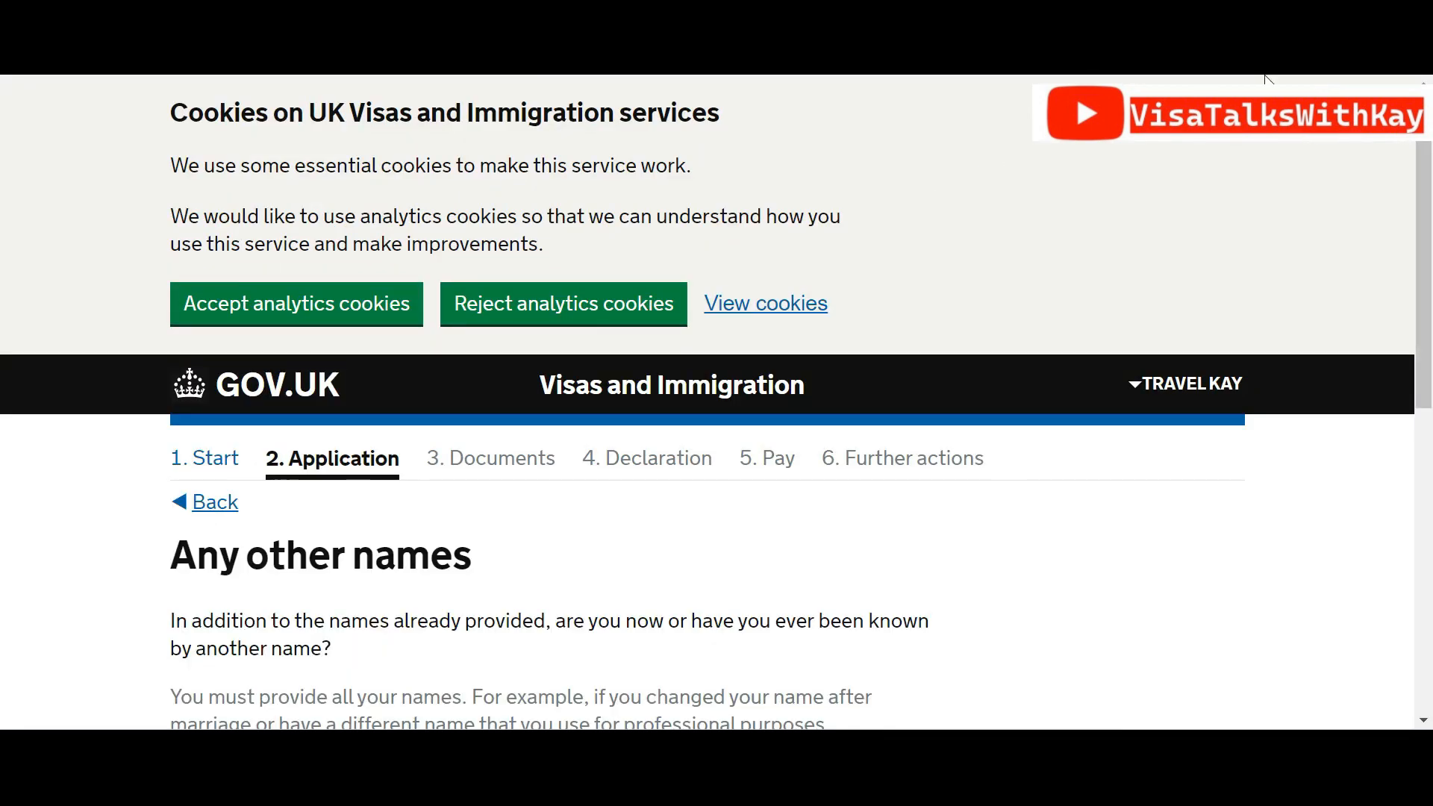
Answer No to having any other names
{"action": "left_click_drag", "start_coordinate": [1429, 247], "coordinate": [1427, 337]}
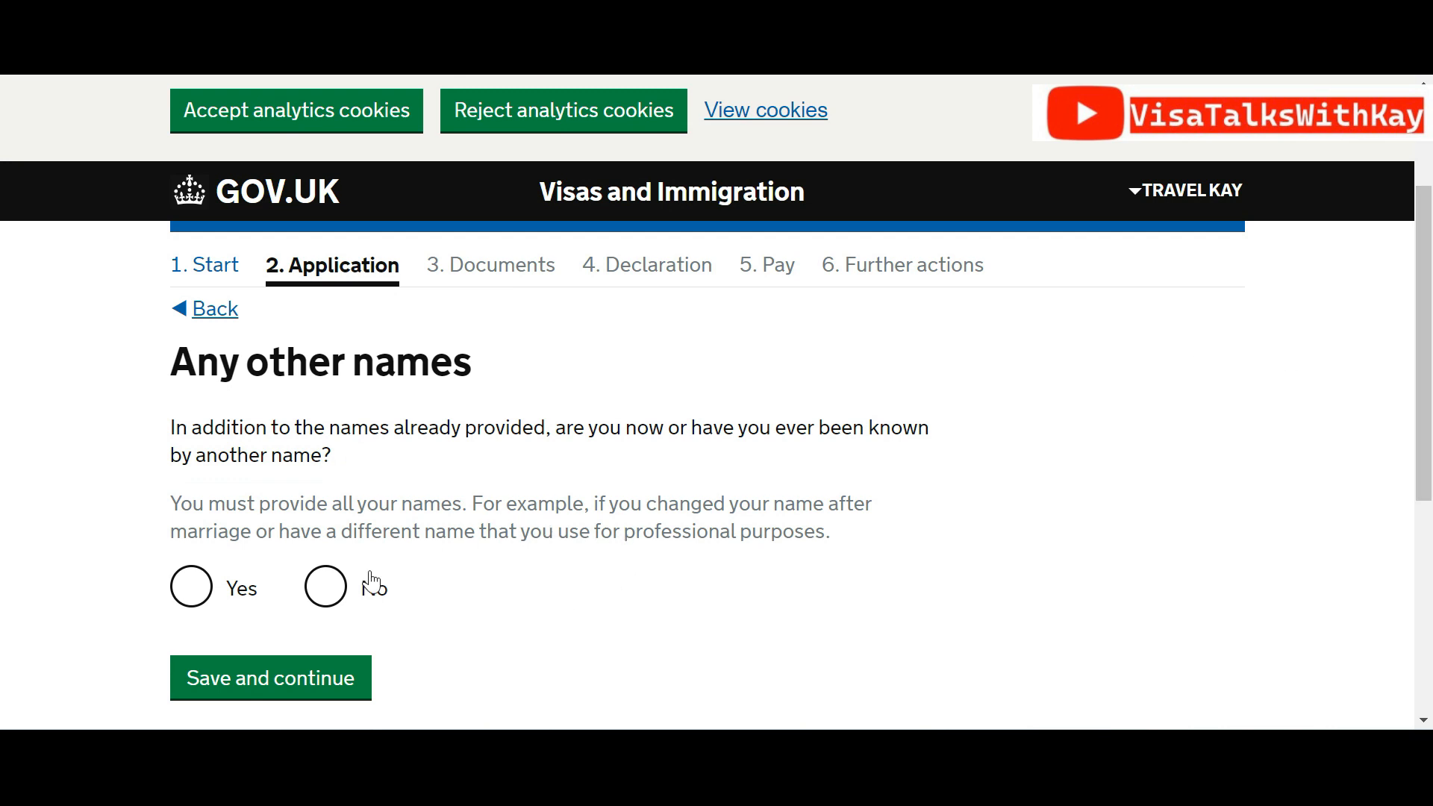
{"action": "left_click", "coordinate": [343, 581]}
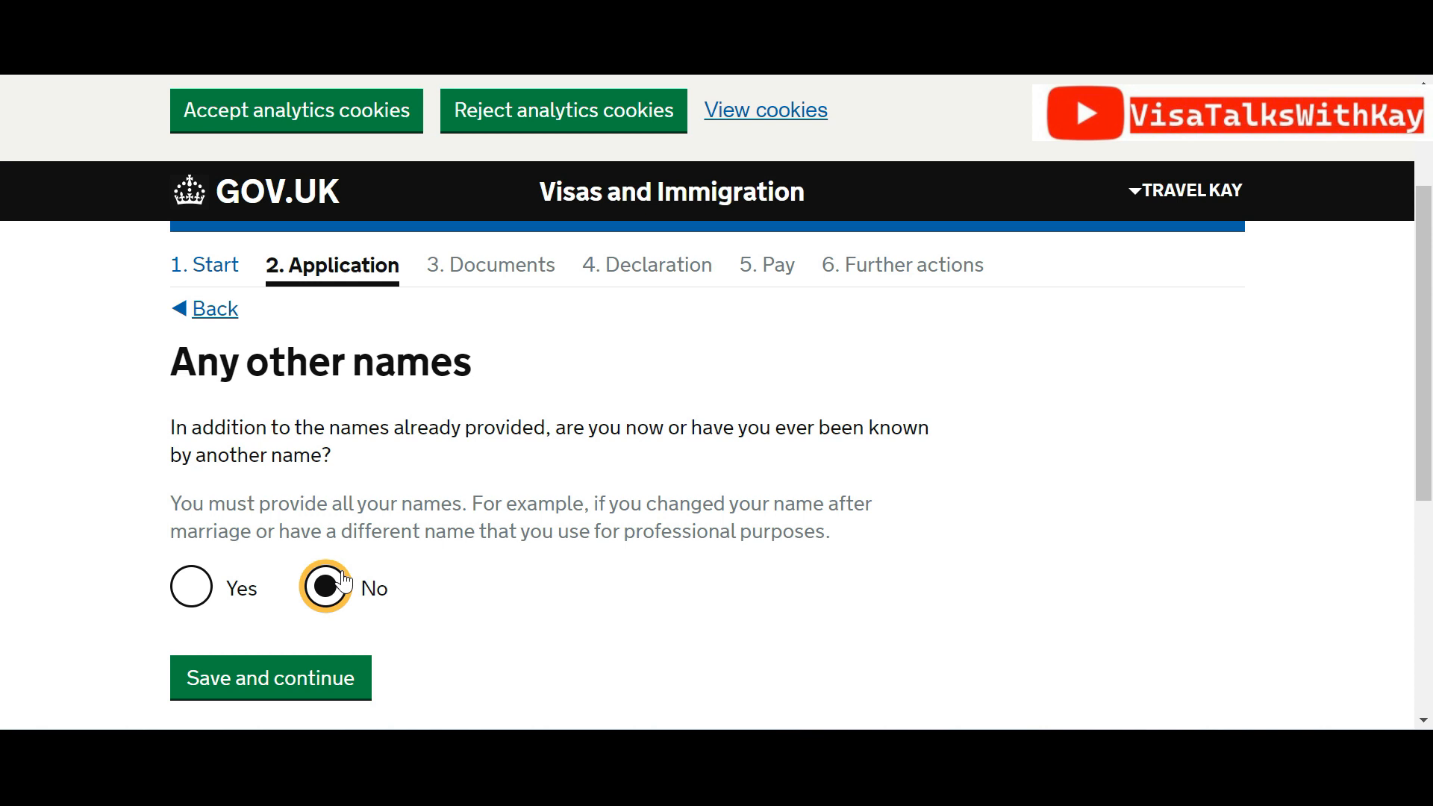
{"action": "left_click", "coordinate": [319, 678]}
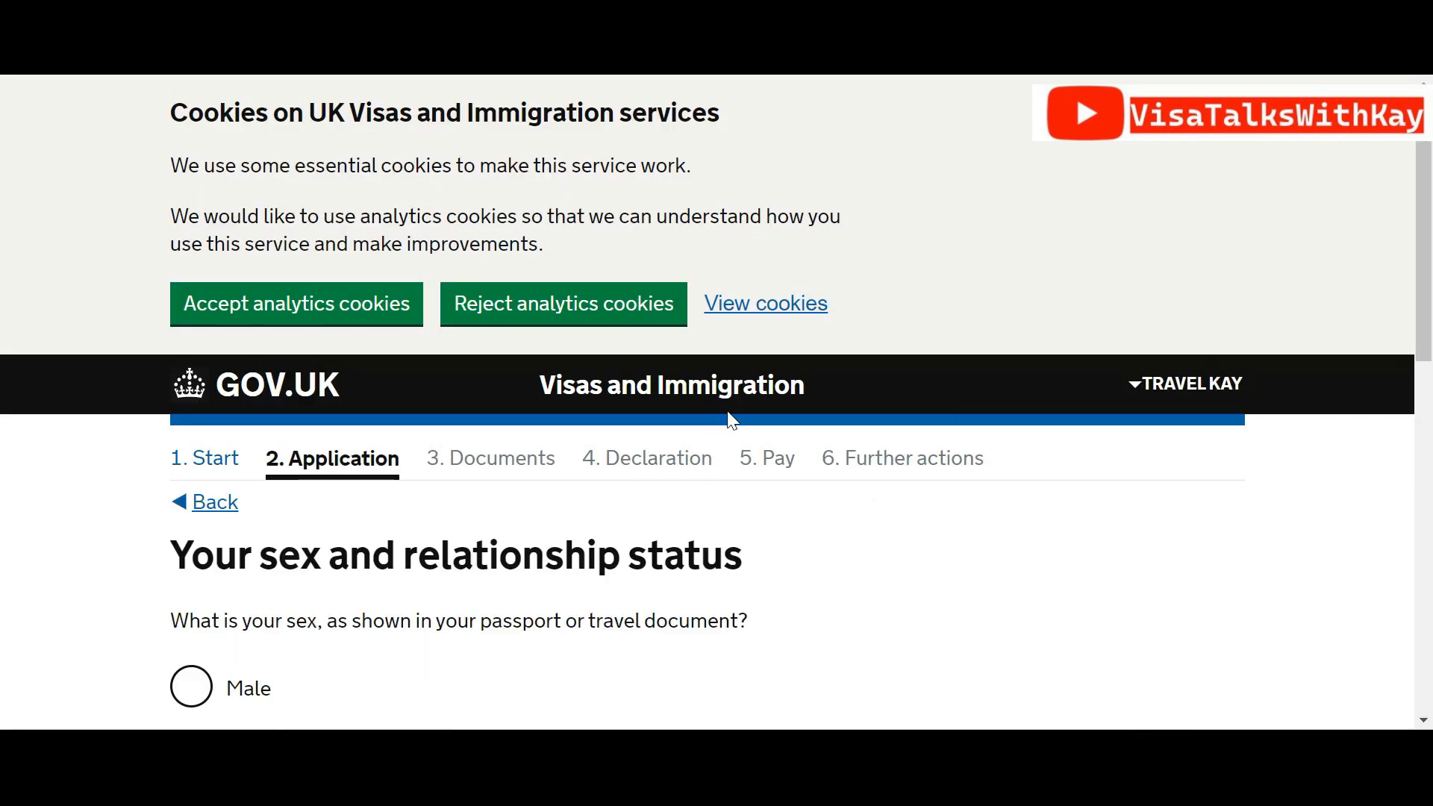
Set sex to Male and relationship status to Single
{"action": "scroll", "coordinate": [1416, 262], "scroll_direction": "down", "scroll_amount": 3}
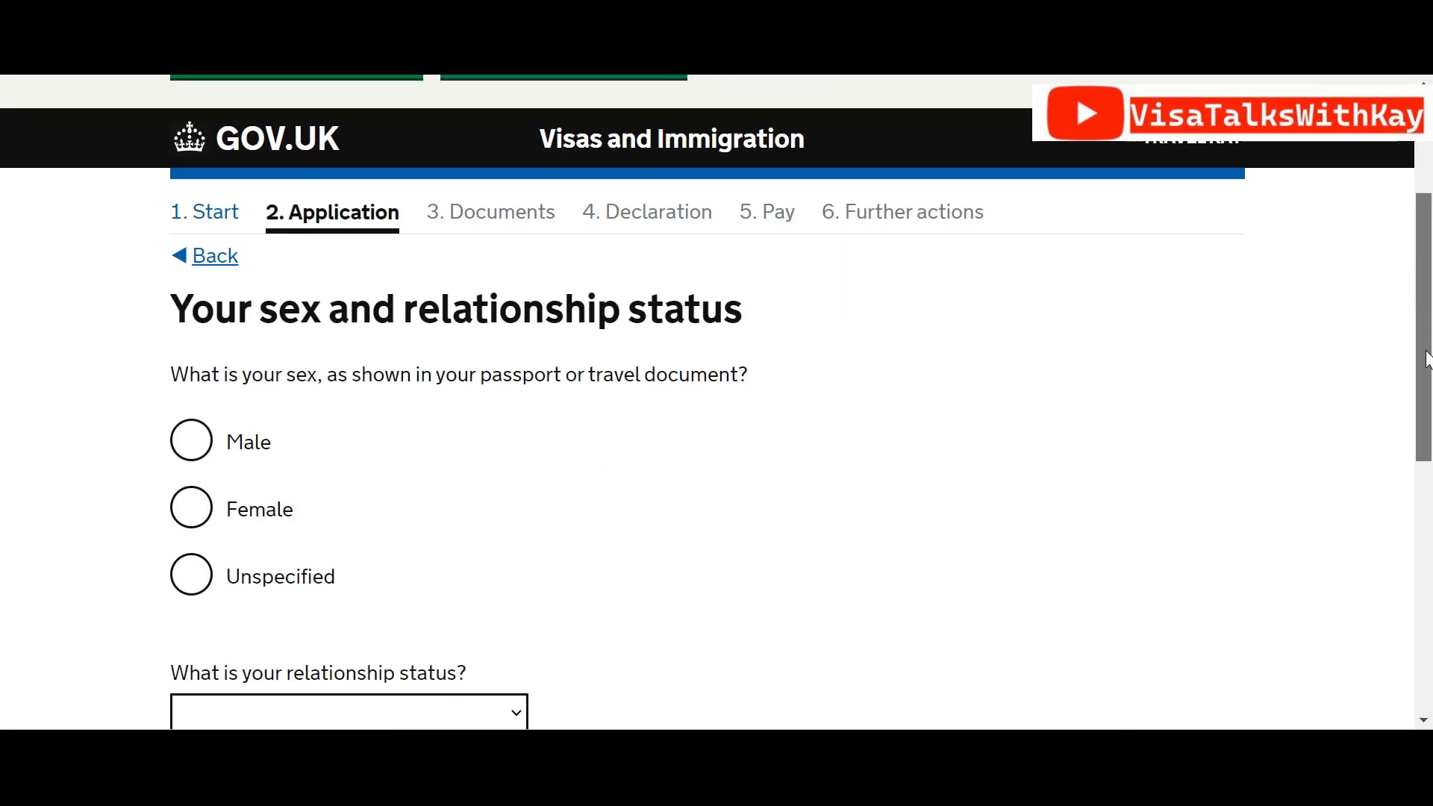
{"action": "left_click", "coordinate": [191, 438]}
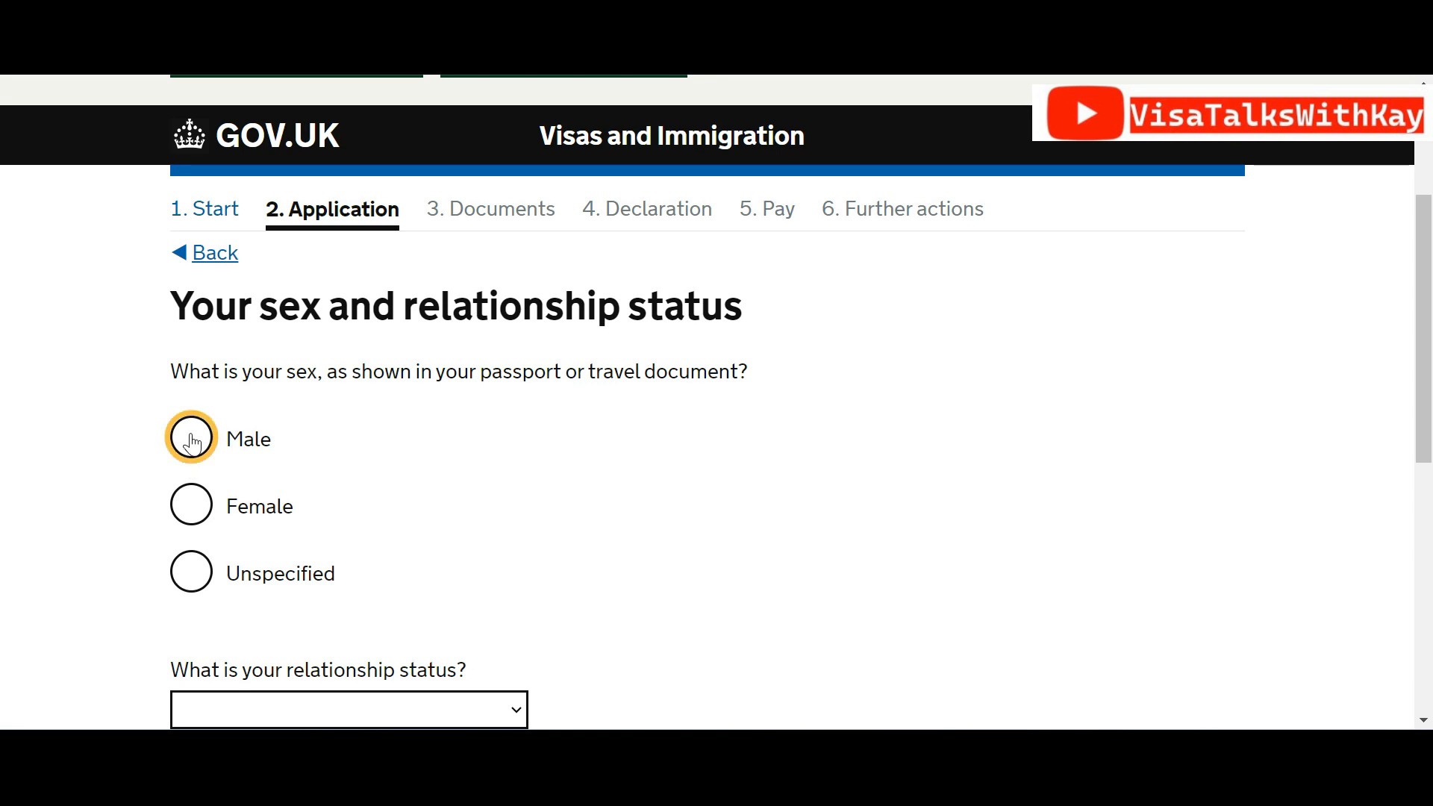
{"action": "scroll", "coordinate": [1422, 299], "scroll_direction": "down", "scroll_amount": 3}
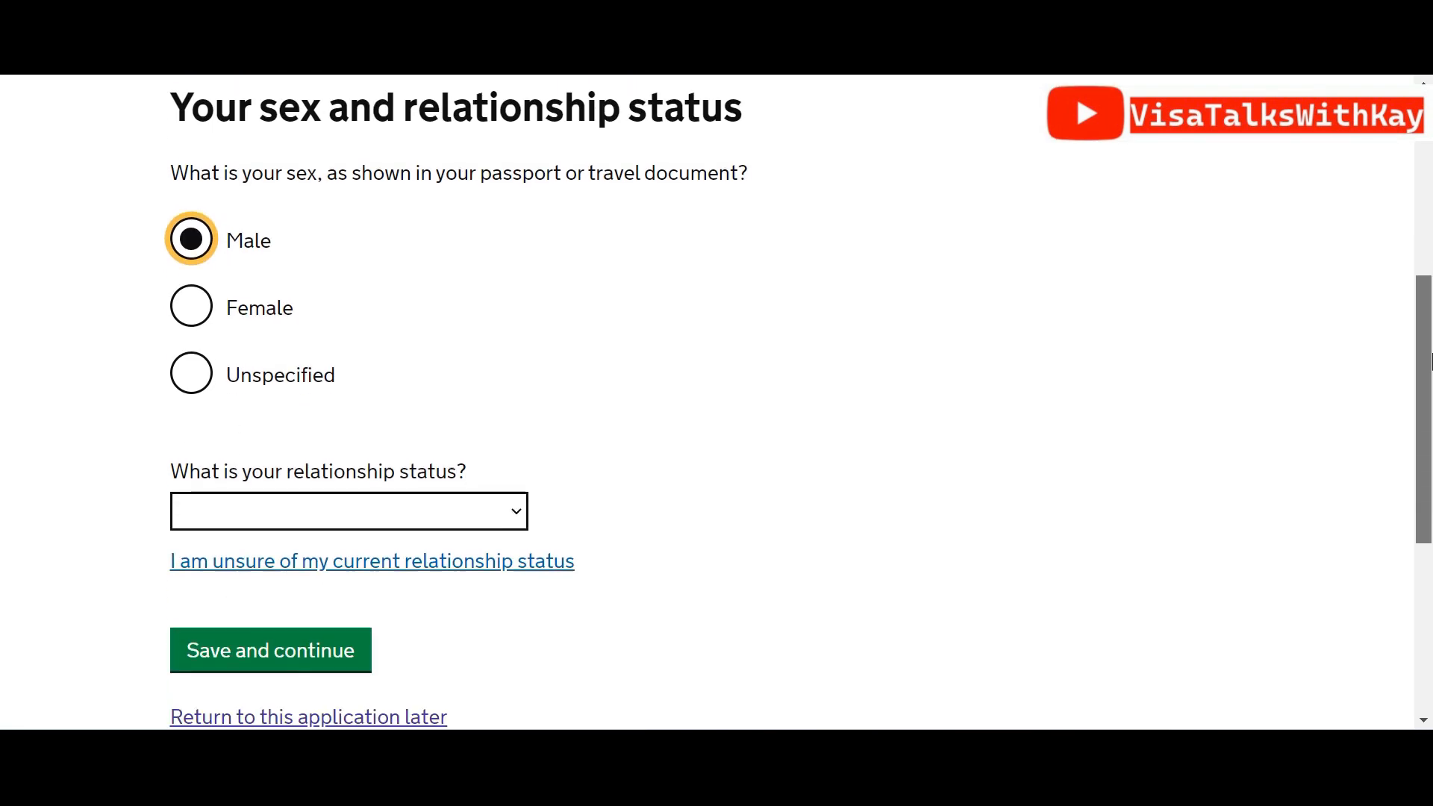
{"action": "left_click", "coordinate": [416, 460]}
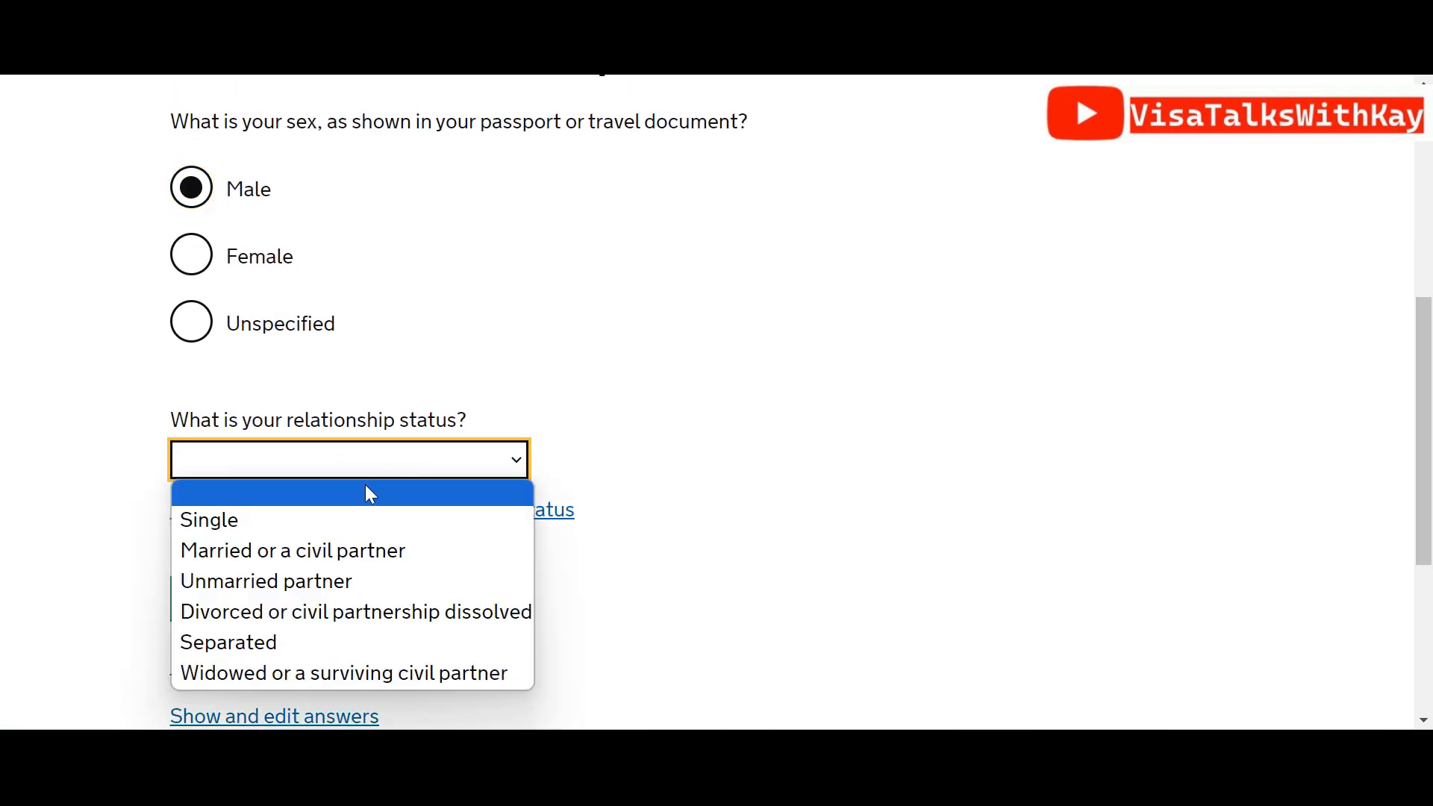
{"action": "left_click", "coordinate": [293, 533]}
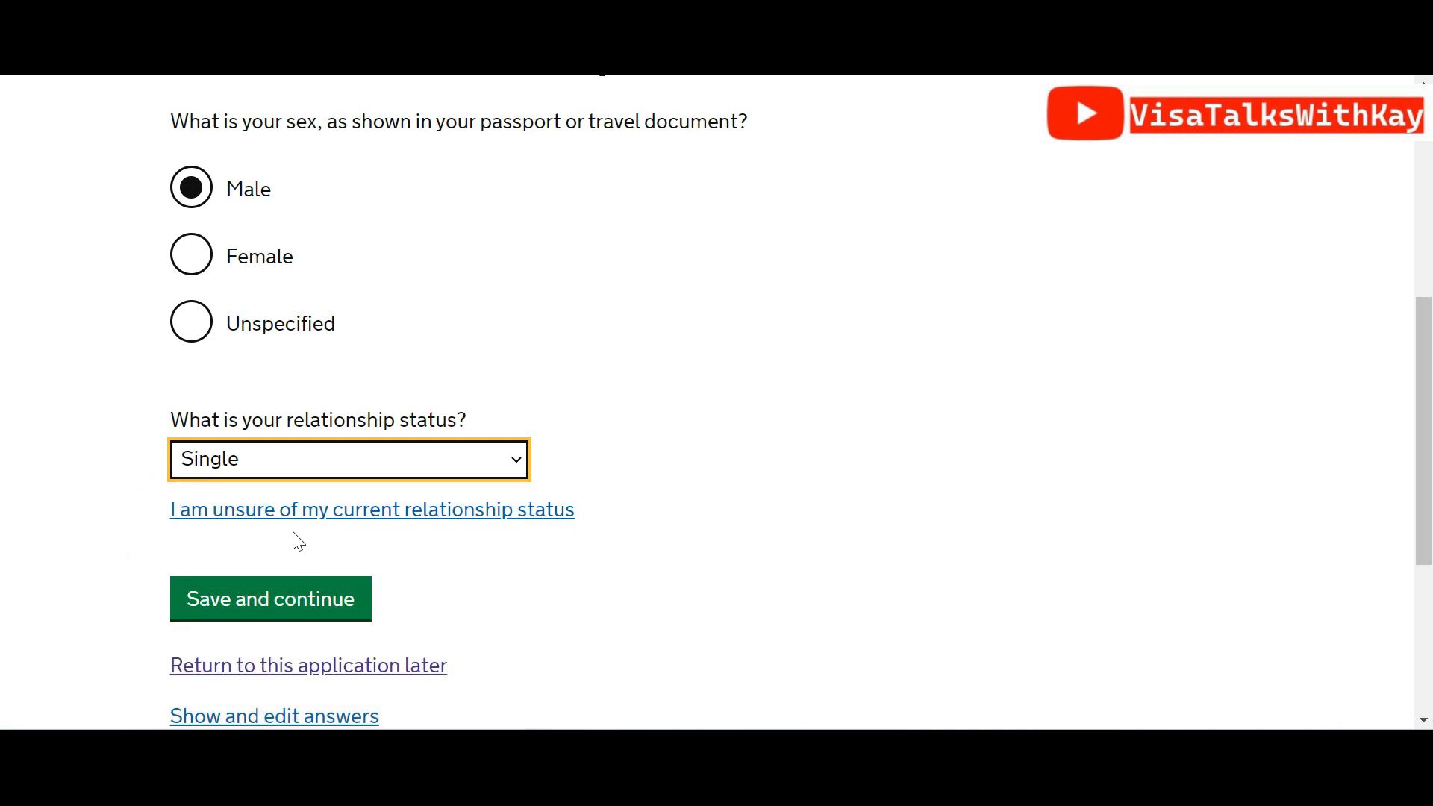
{"action": "left_click", "coordinate": [305, 599]}
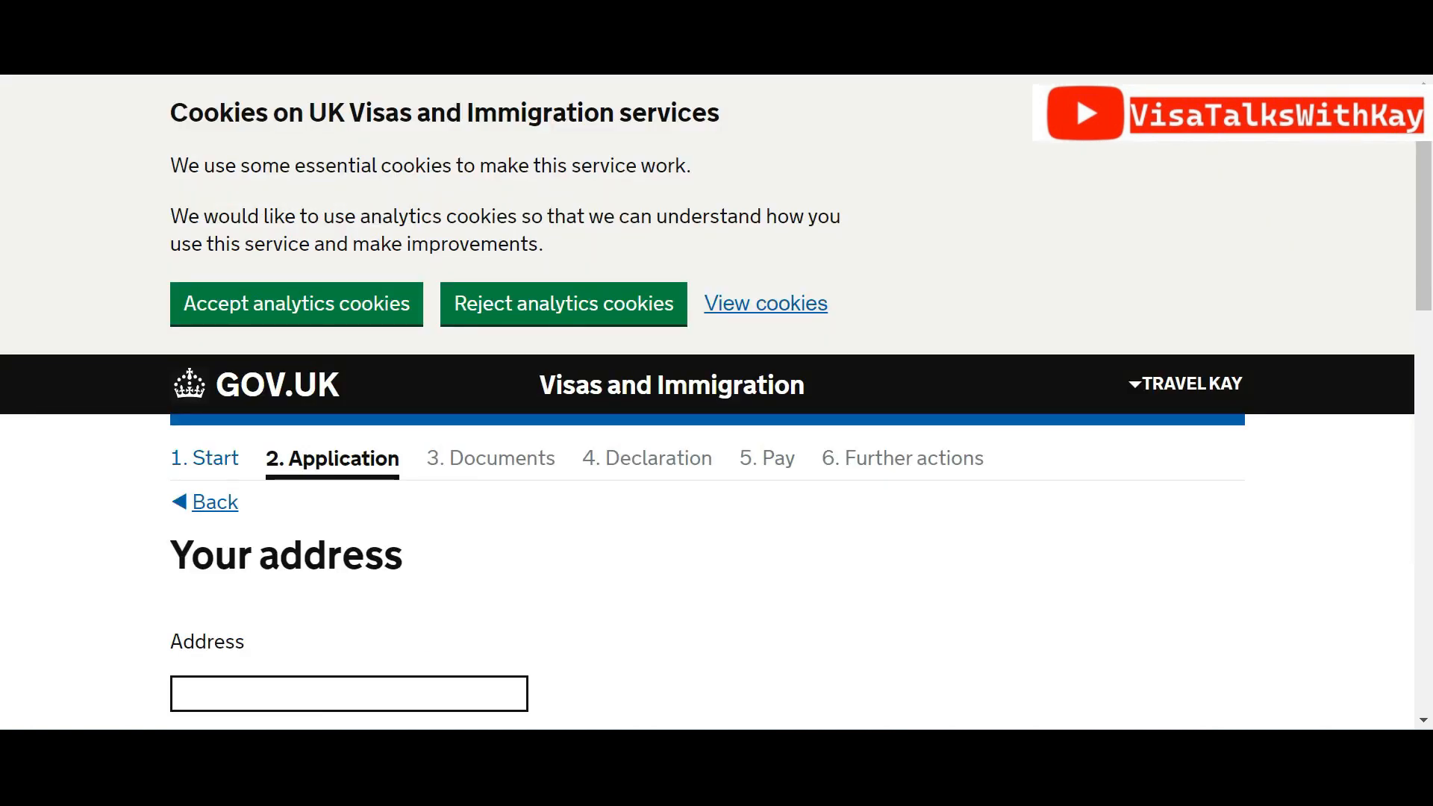
Keep the Nigerian home address as the correspondence address and save it
{"action": "left_click_drag", "start_coordinate": [1430, 209], "coordinate": [1430, 342]}
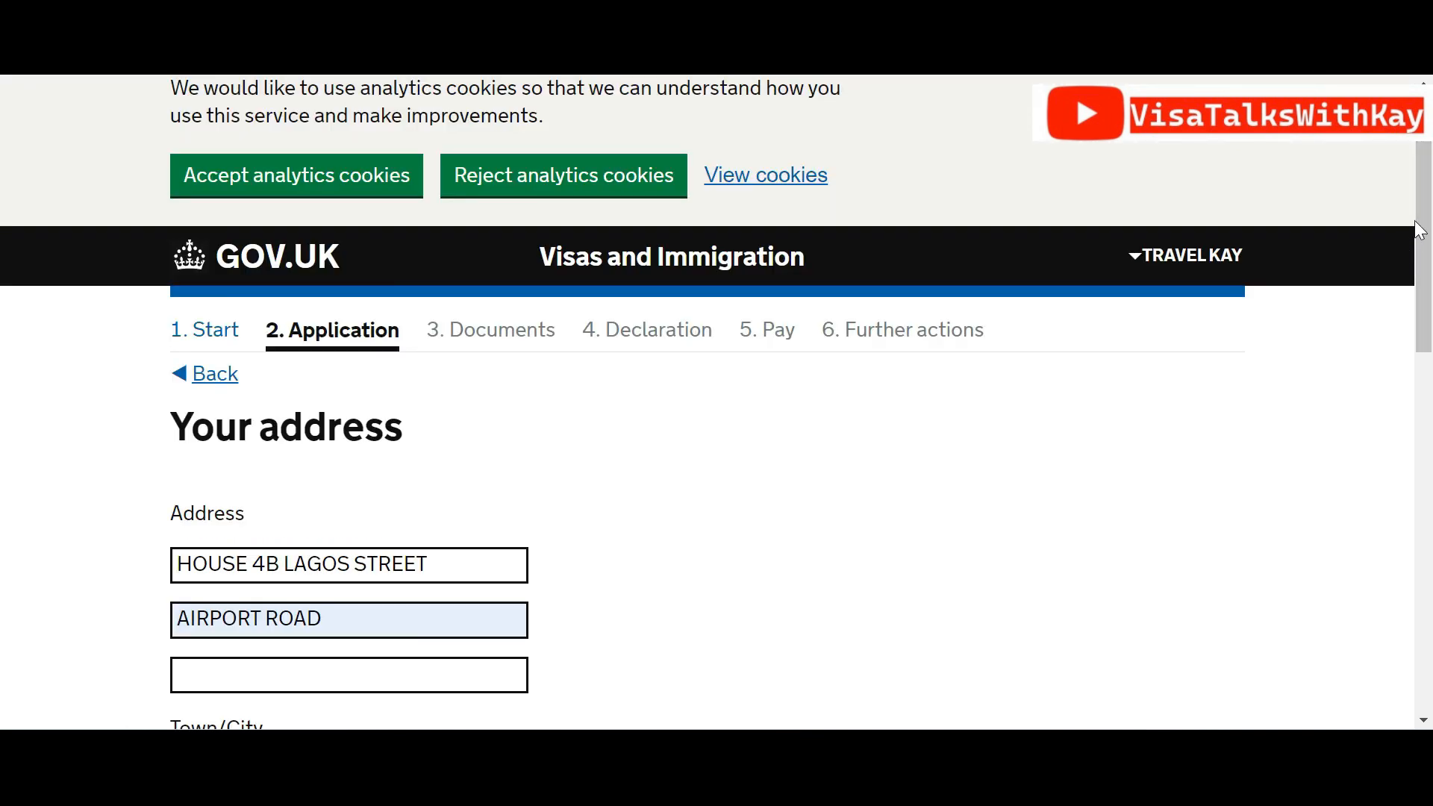
{"action": "left_click_drag", "start_coordinate": [1426, 232], "coordinate": [1429, 493]}
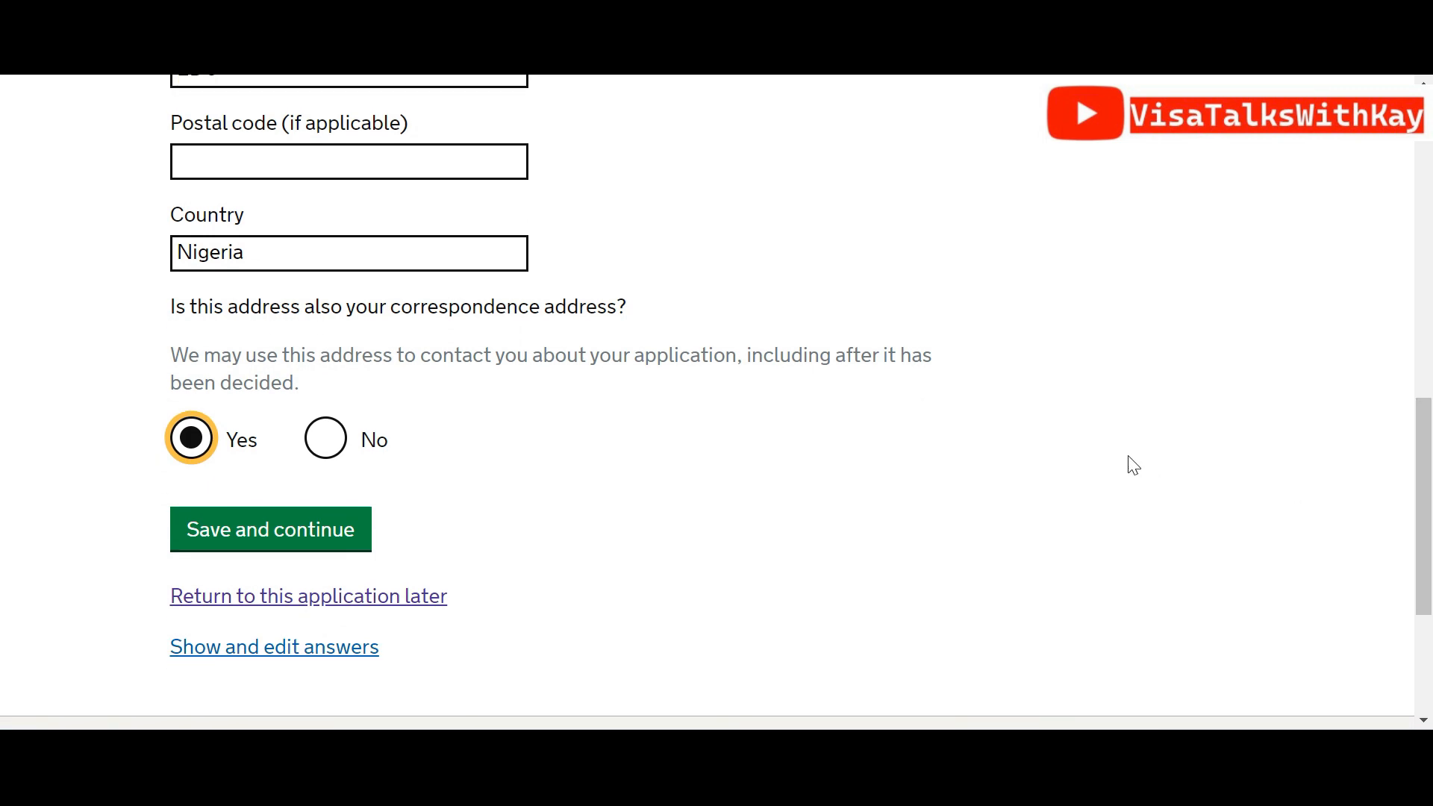
{"action": "left_click", "coordinate": [283, 534]}
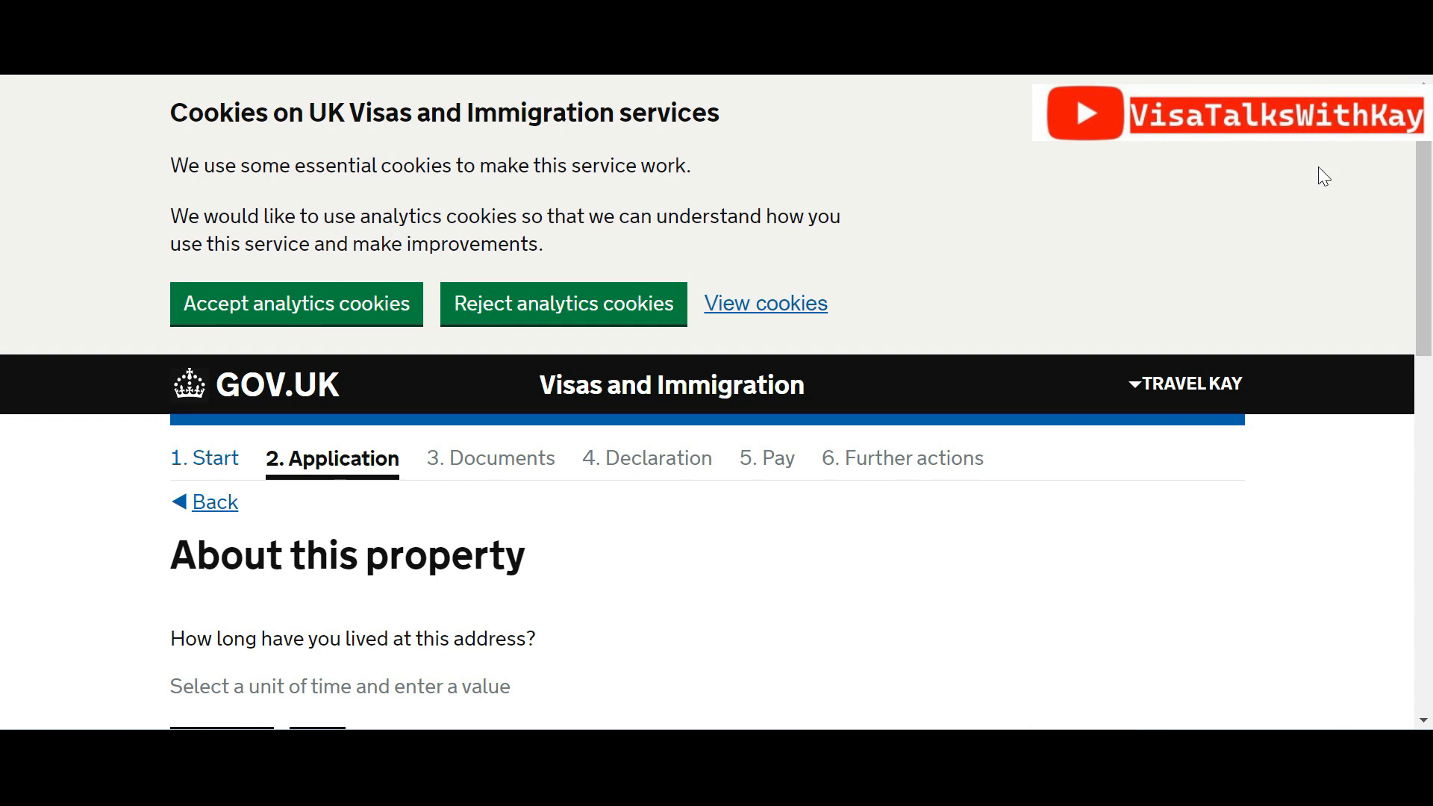
{"action": "left_click_drag", "start_coordinate": [1430, 261], "coordinate": [1430, 388]}
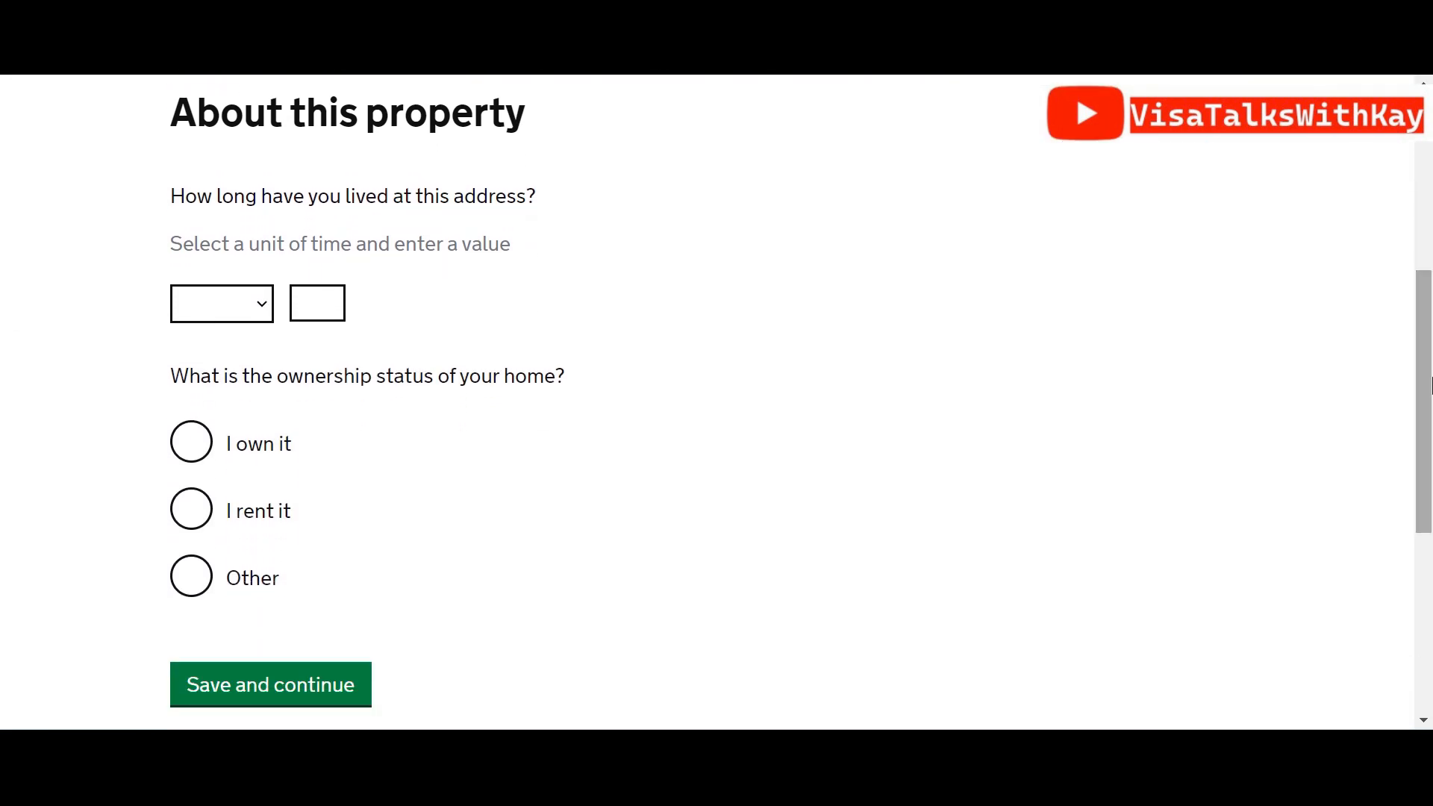
Record 5 years lived at the address in a home the applicant owns, and save
{"action": "left_click", "coordinate": [262, 312]}
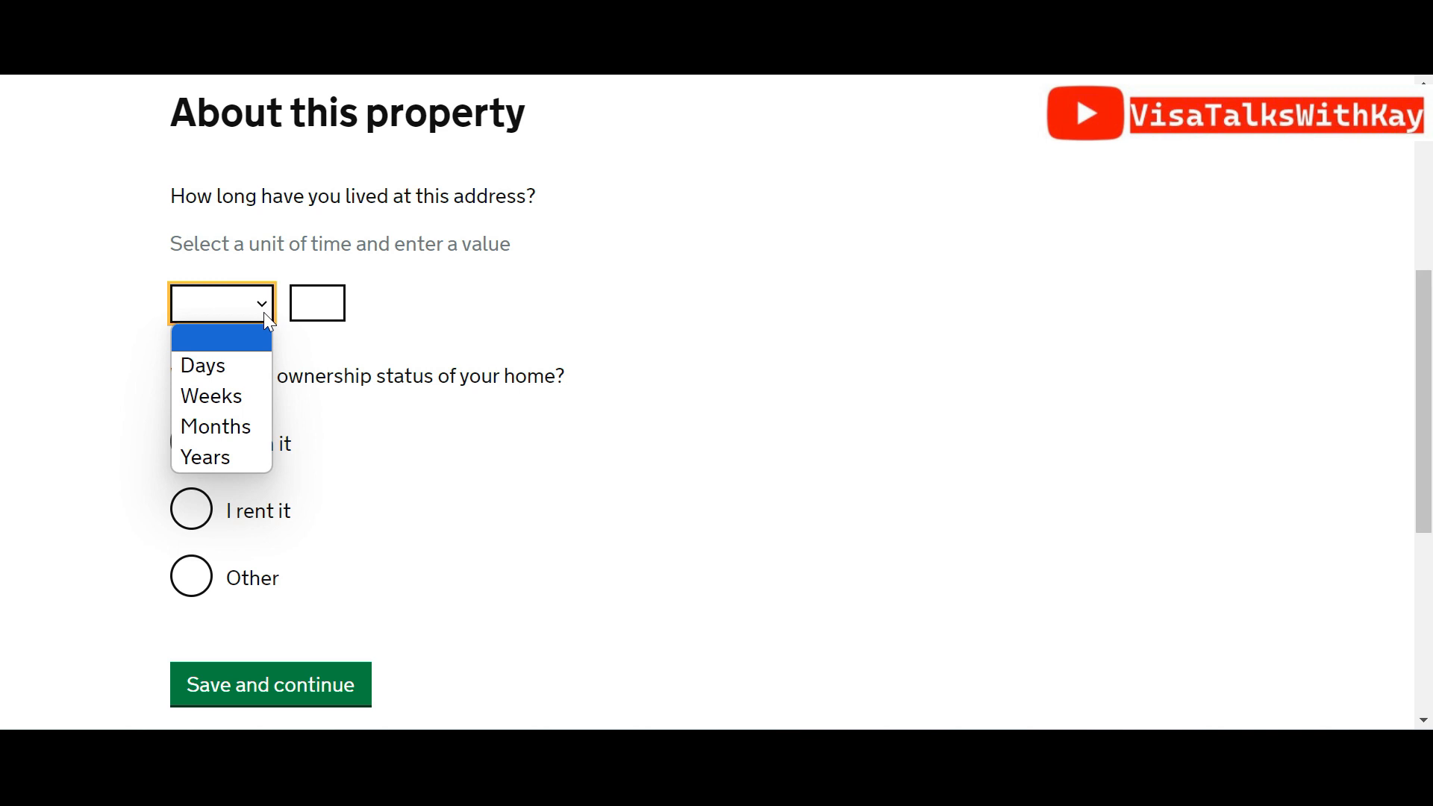
{"action": "left_click", "coordinate": [241, 460]}
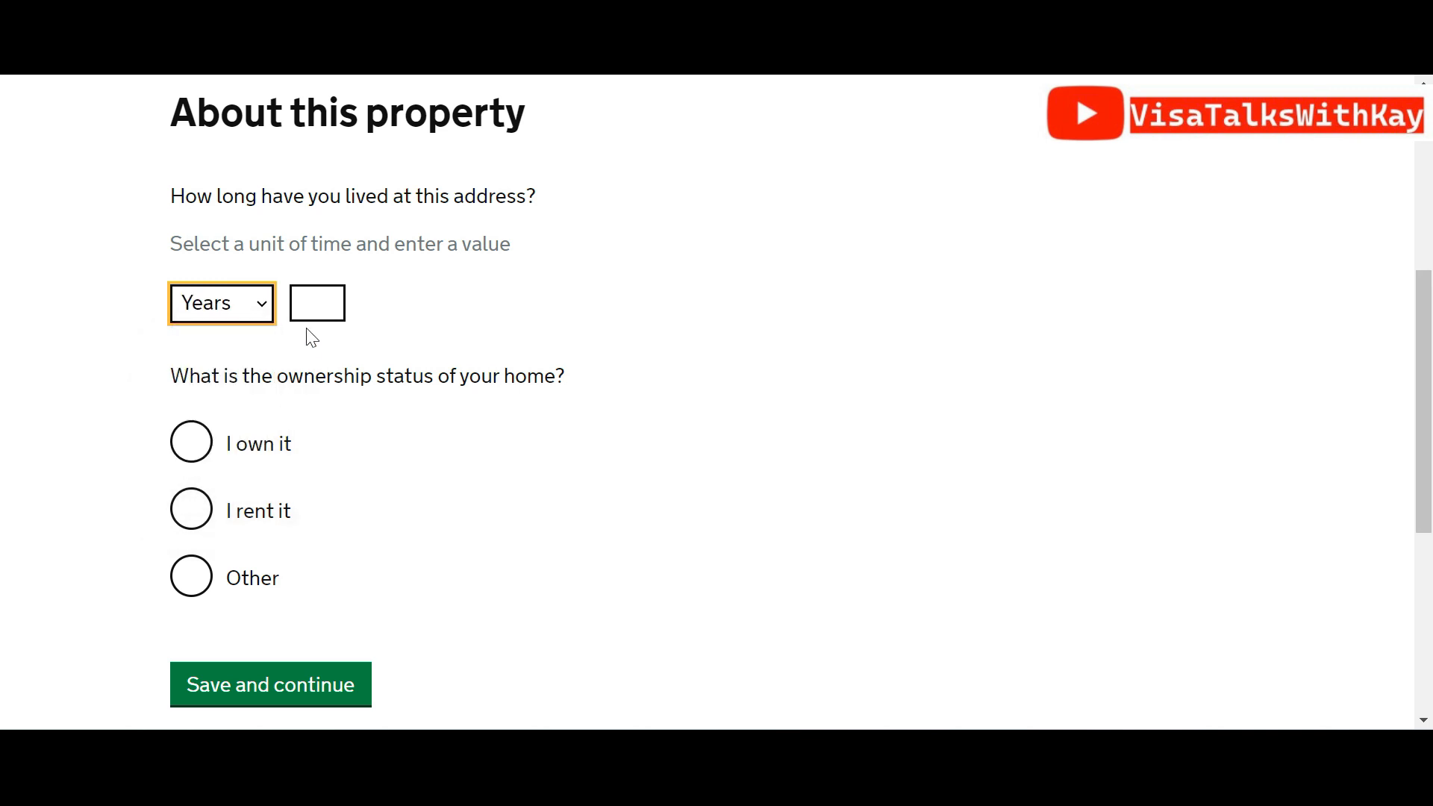
{"action": "left_click", "coordinate": [312, 303]}
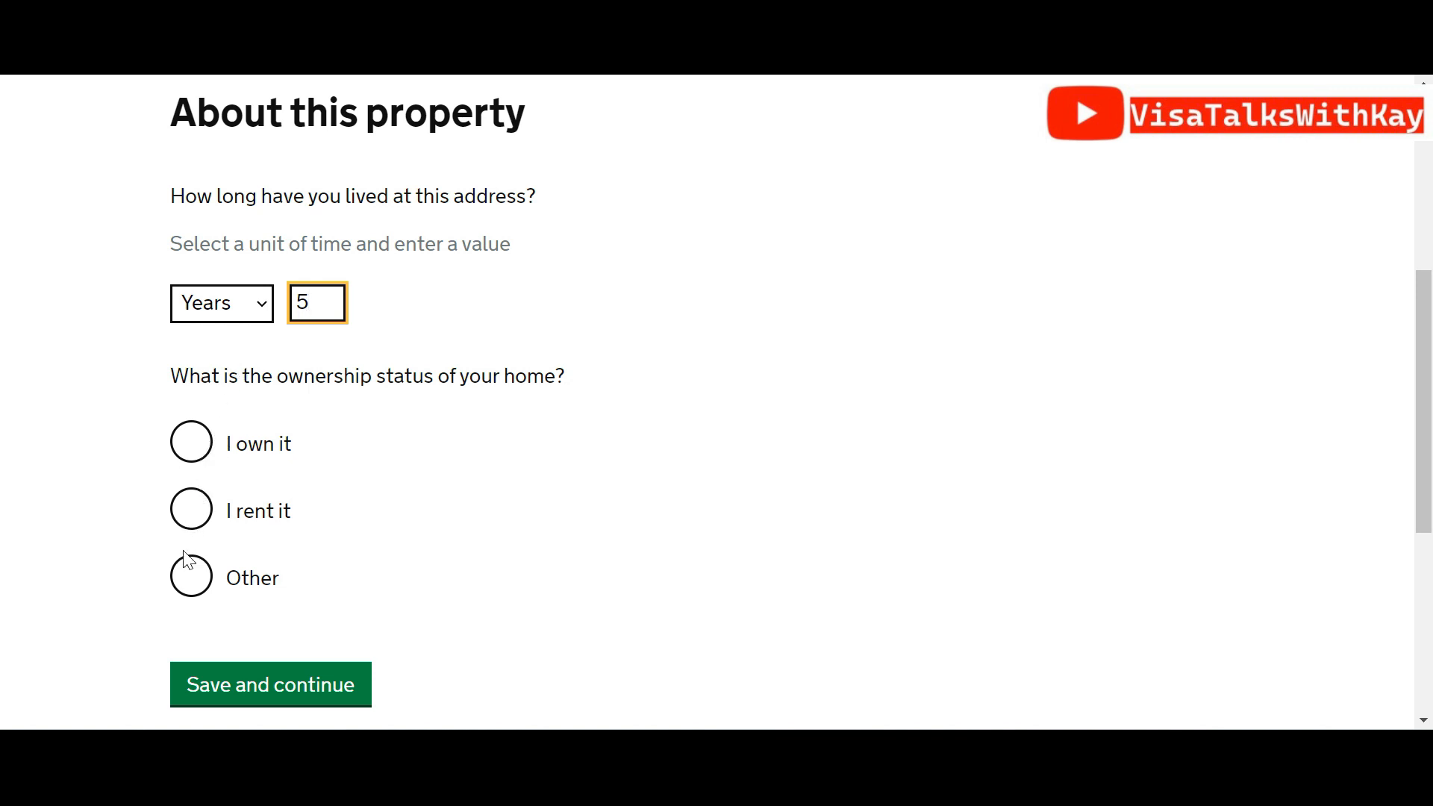
{"action": "left_click", "coordinate": [191, 441]}
{"action": "left_click", "coordinate": [277, 680]}
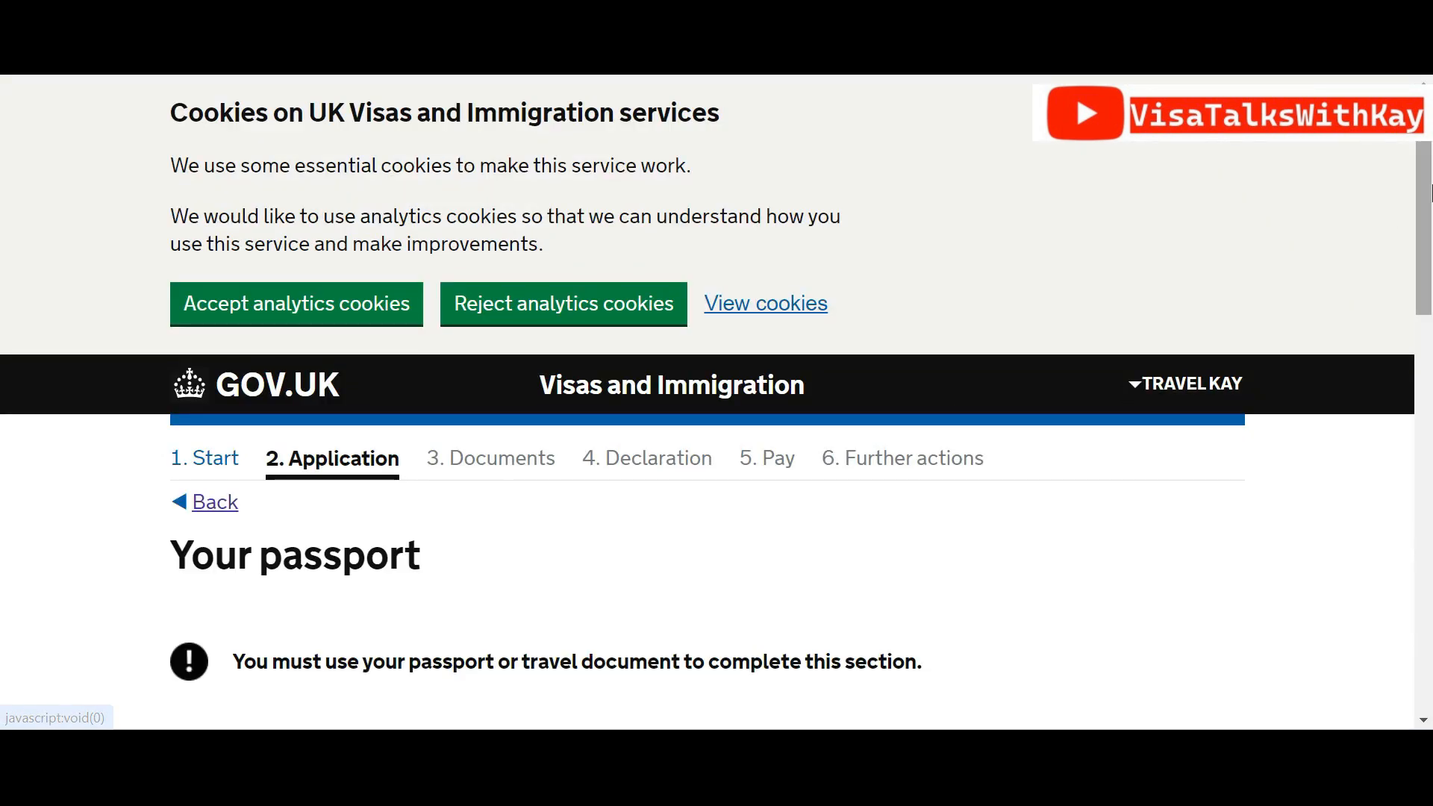
Set the passport issuing authority to NIGERIA and the issue date to 05 05 2024
{"action": "scroll", "coordinate": [1427, 370], "scroll_direction": "down", "scroll_amount": 6}
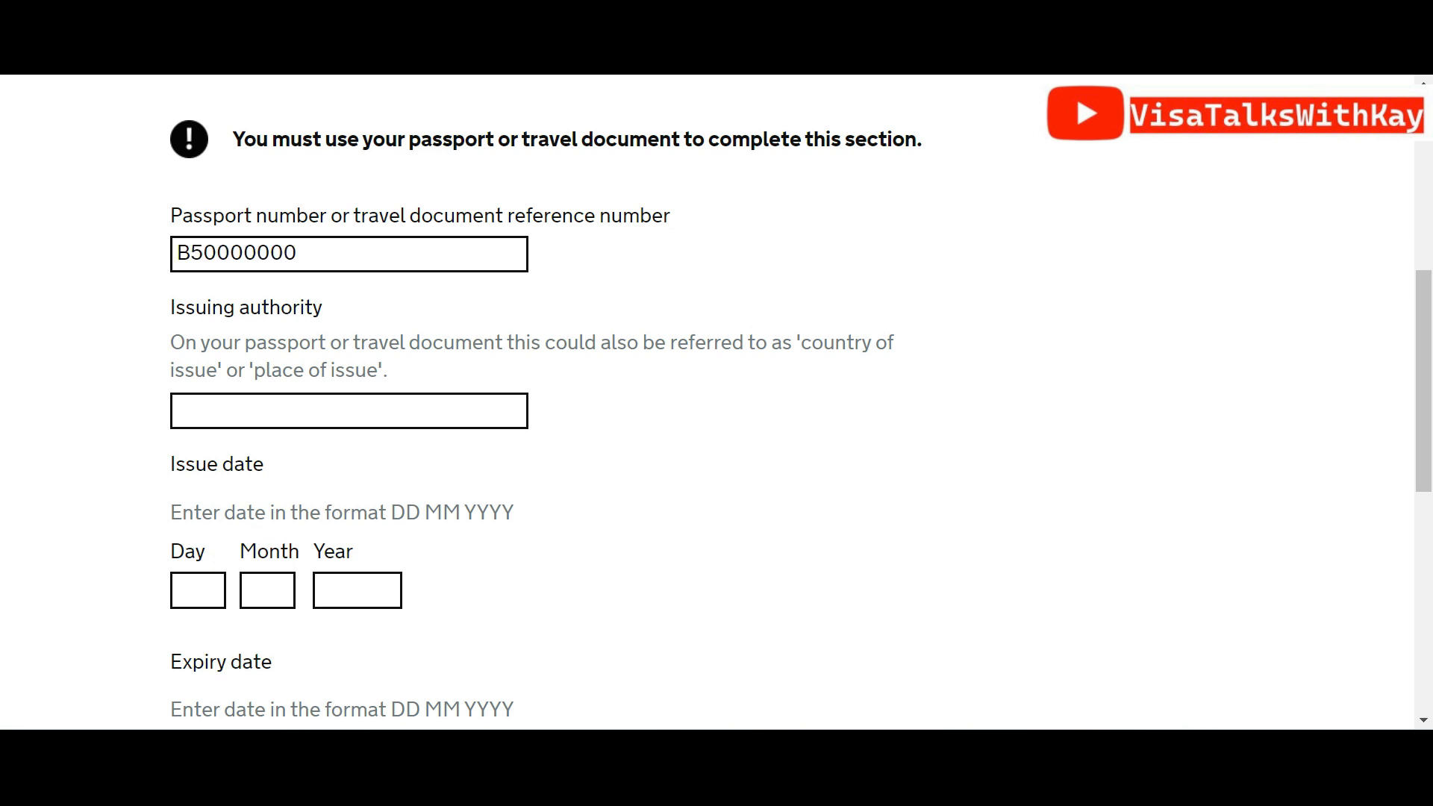
{"action": "left_click", "coordinate": [477, 413]}
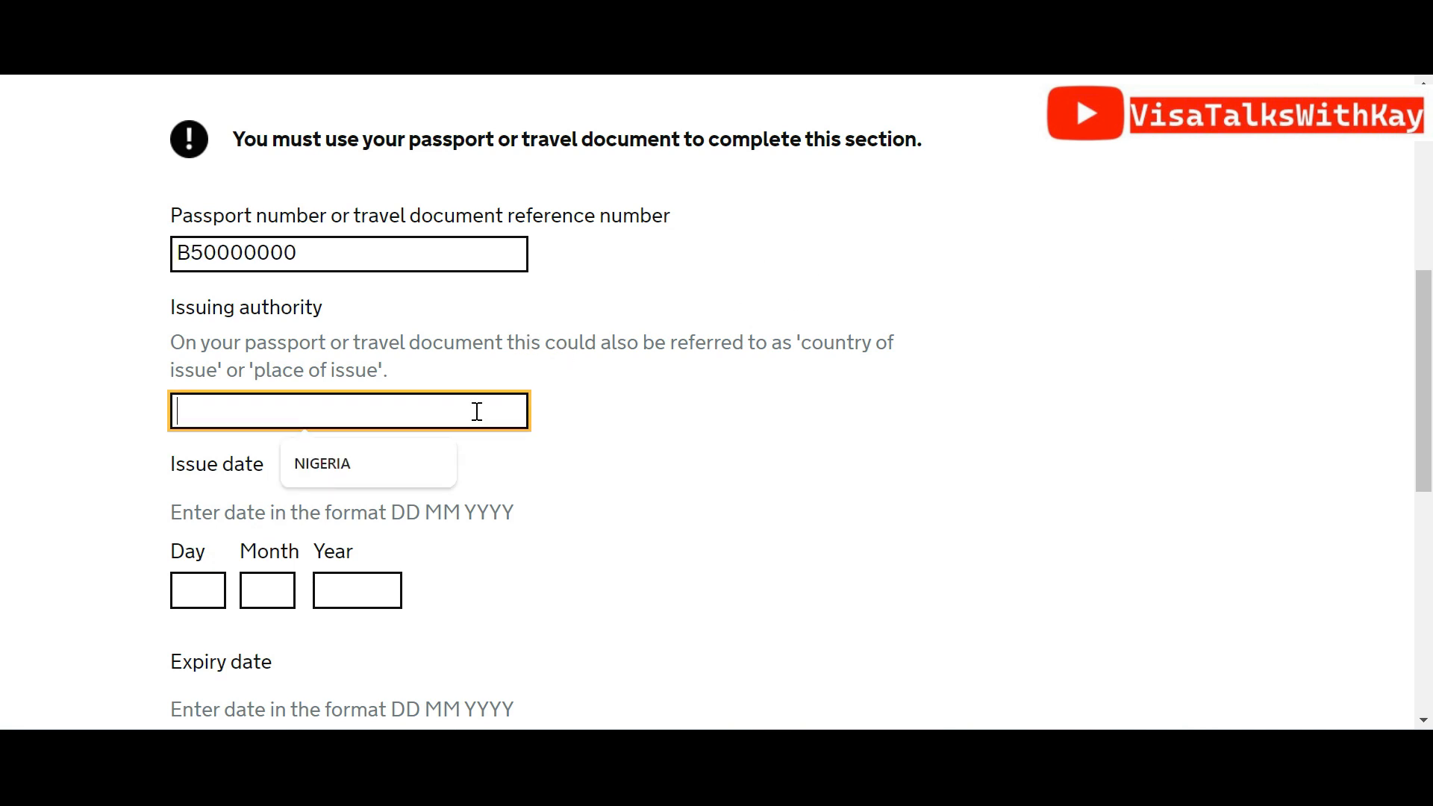
{"action": "left_click", "coordinate": [338, 469]}
{"action": "left_click", "coordinate": [190, 595]}
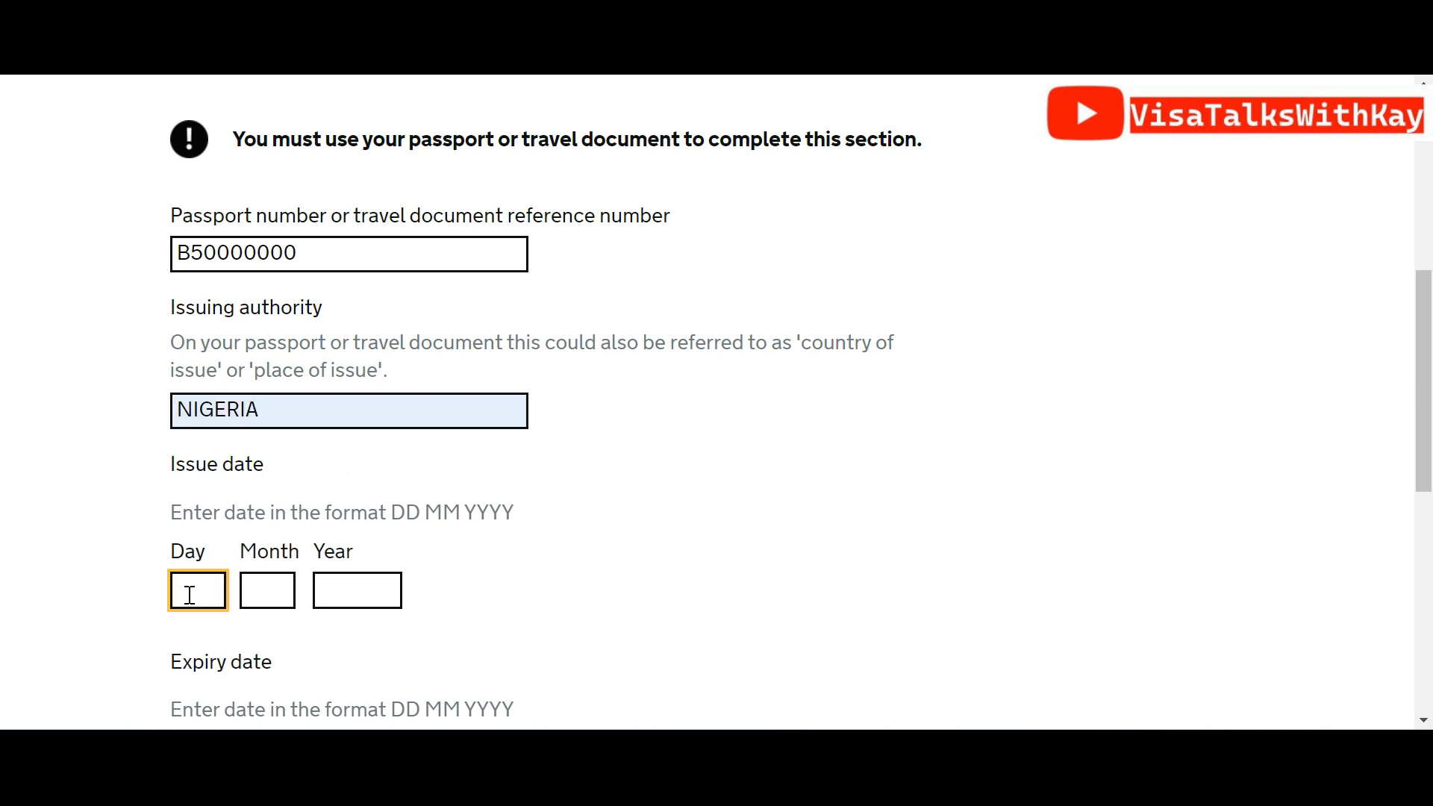
{"action": "type", "text": "05"}
{"action": "key", "text": "Tab"}
{"action": "type", "text": "05"}
{"action": "key", "text": "Tab"}
{"action": "type", "text": "202"}
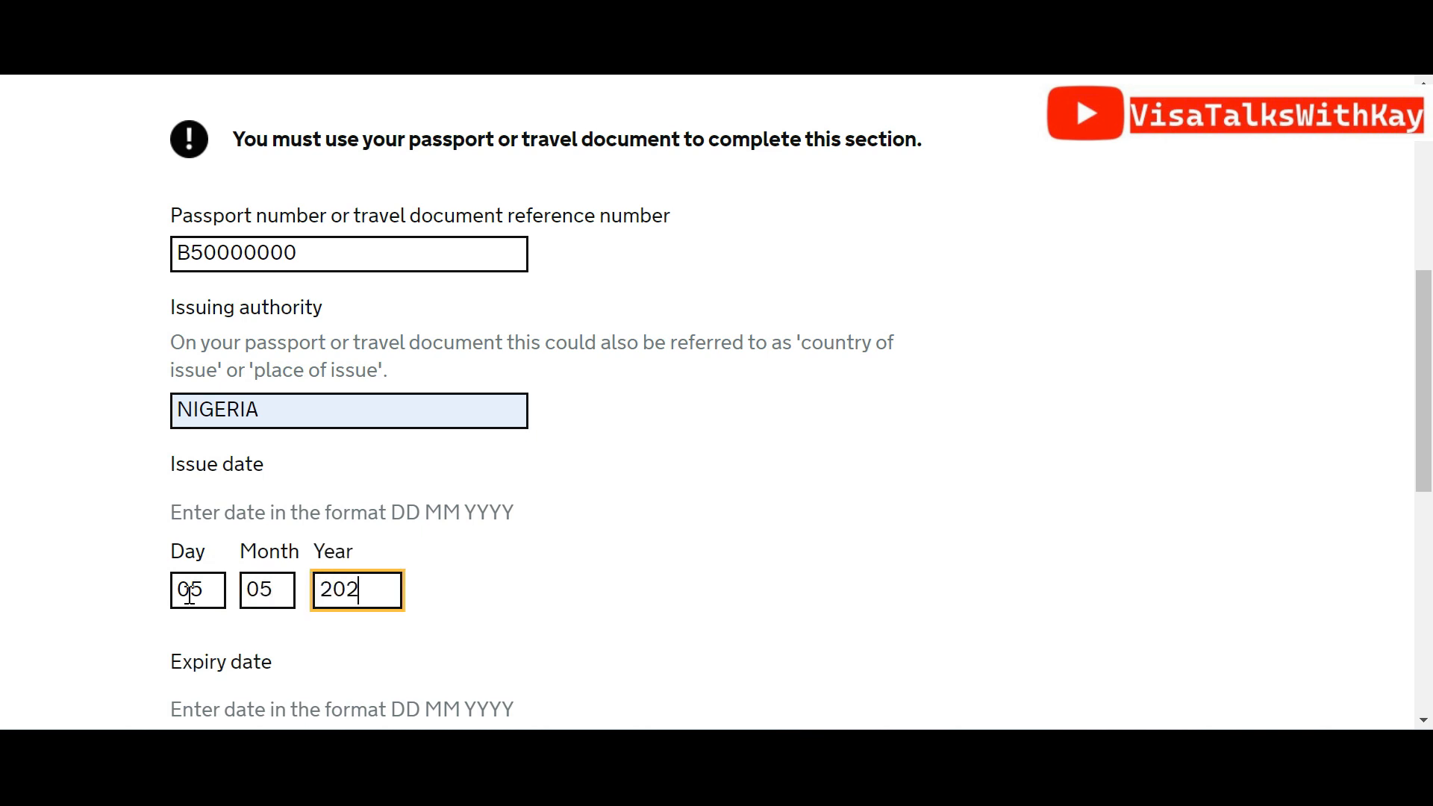
{"action": "type", "text": "5"}
{"action": "key", "text": "BackSpace"}
{"action": "type", "text": "4"}
Enter passport expiry date 04 05 2029 and submit the passport details
{"action": "scroll", "coordinate": [1020, 392], "scroll_direction": "down", "scroll_amount": 5}
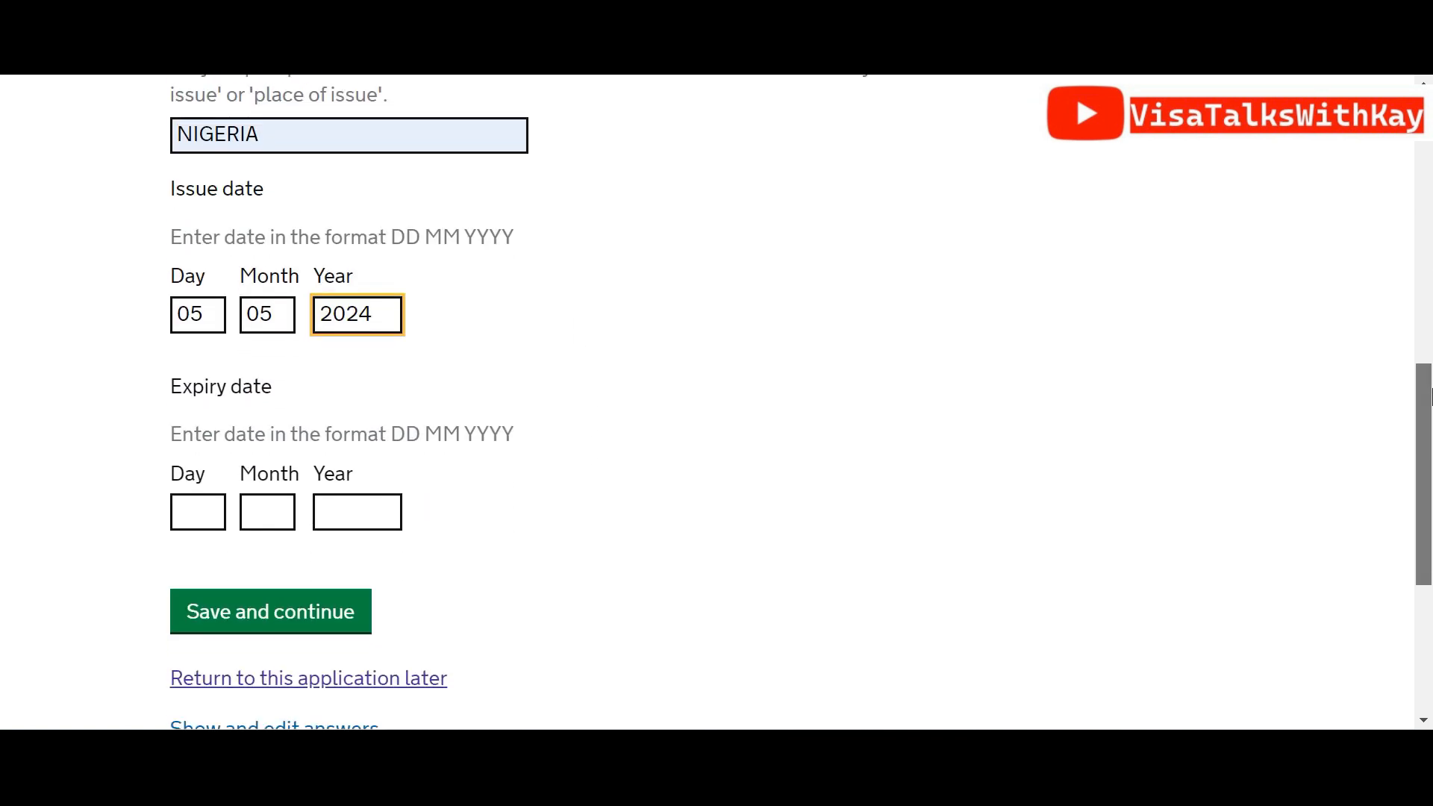
{"action": "left_click", "coordinate": [216, 414]}
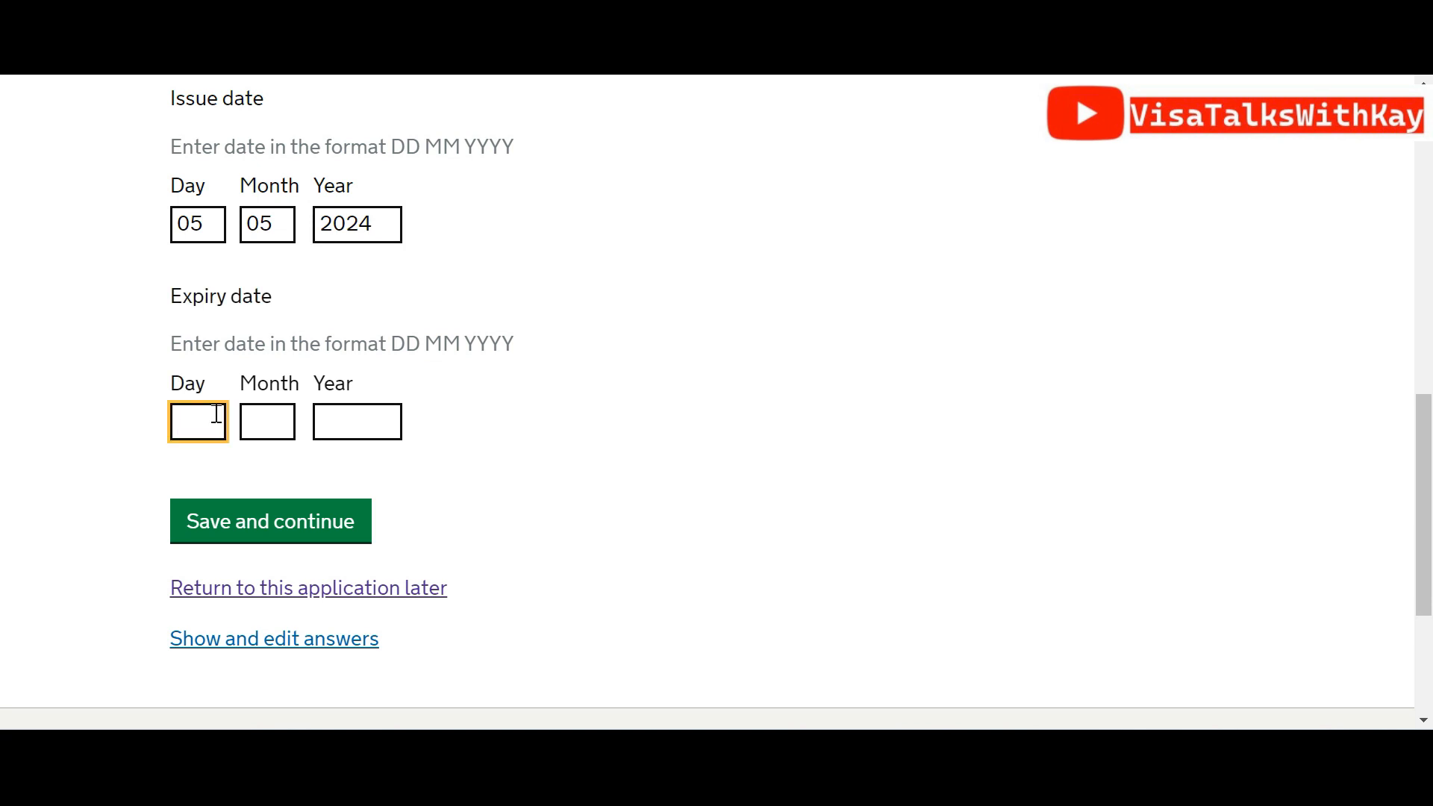
{"action": "type", "text": "04"}
{"action": "key", "text": "Tab"}
{"action": "type", "text": "05"}
{"action": "key", "text": "Tab"}
{"action": "type", "text": "2029"}
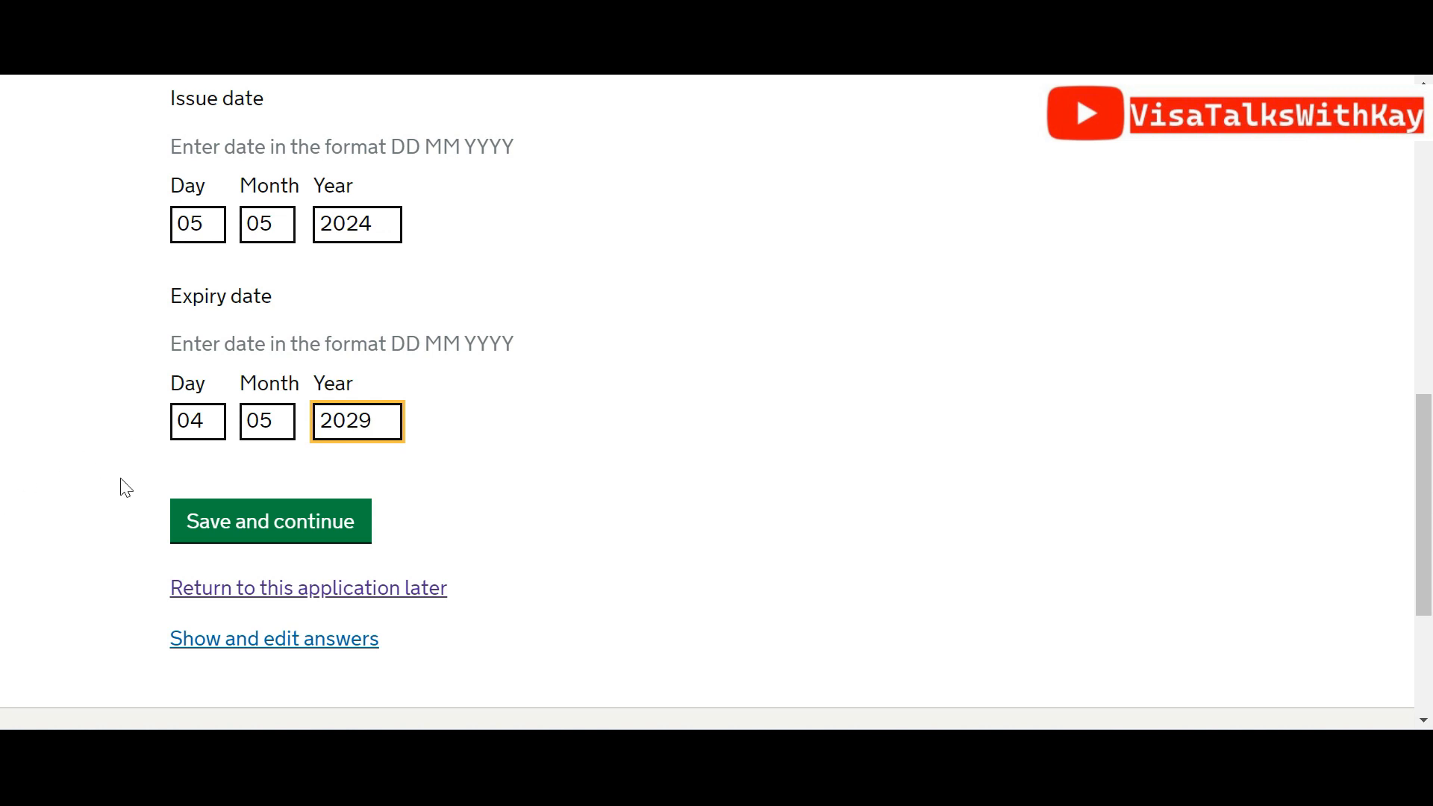
{"action": "left_click", "coordinate": [204, 509]}
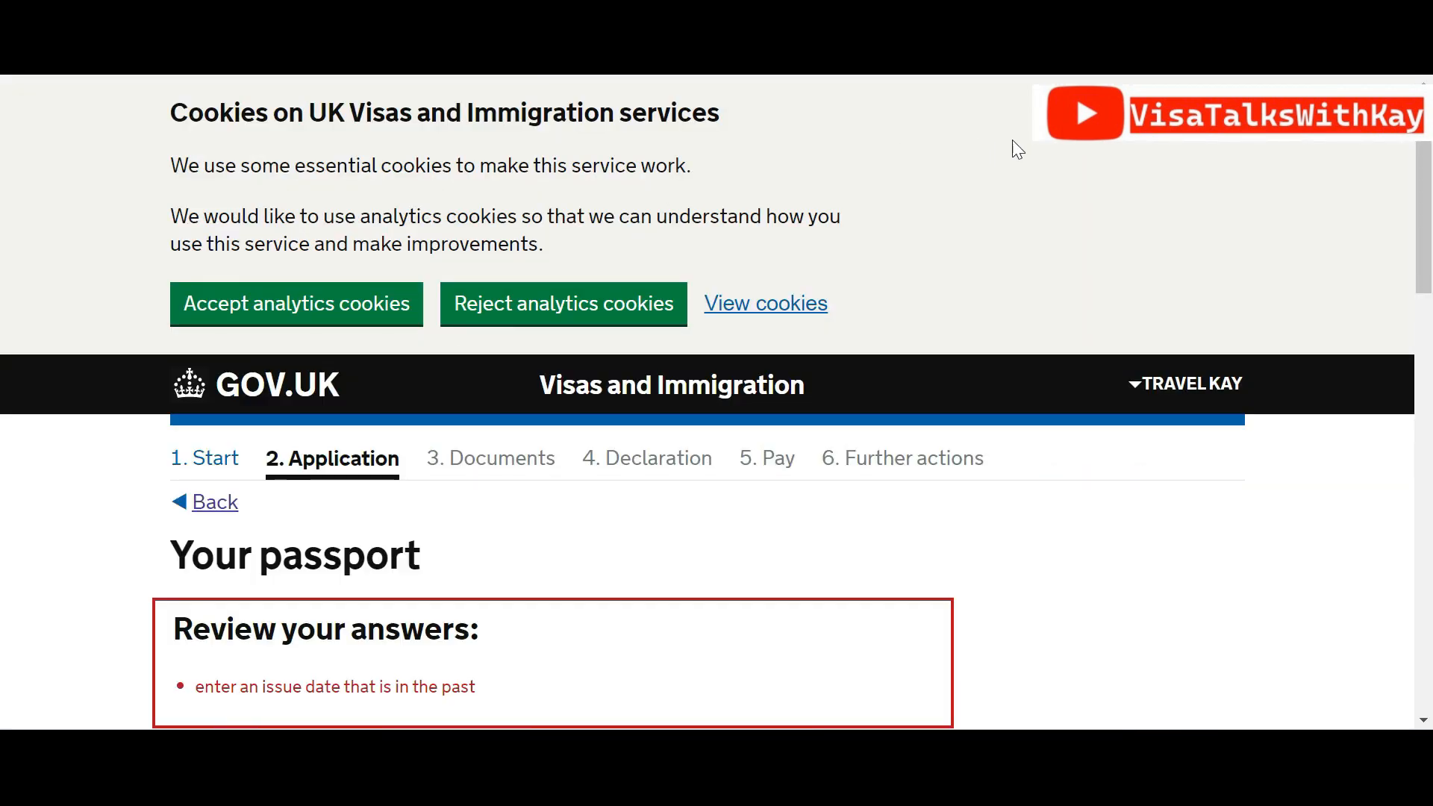
Change the passport issue year from 2024 to 2023 and save the passport details
{"action": "left_click_drag", "start_coordinate": [1426, 270], "coordinate": [1430, 461]}
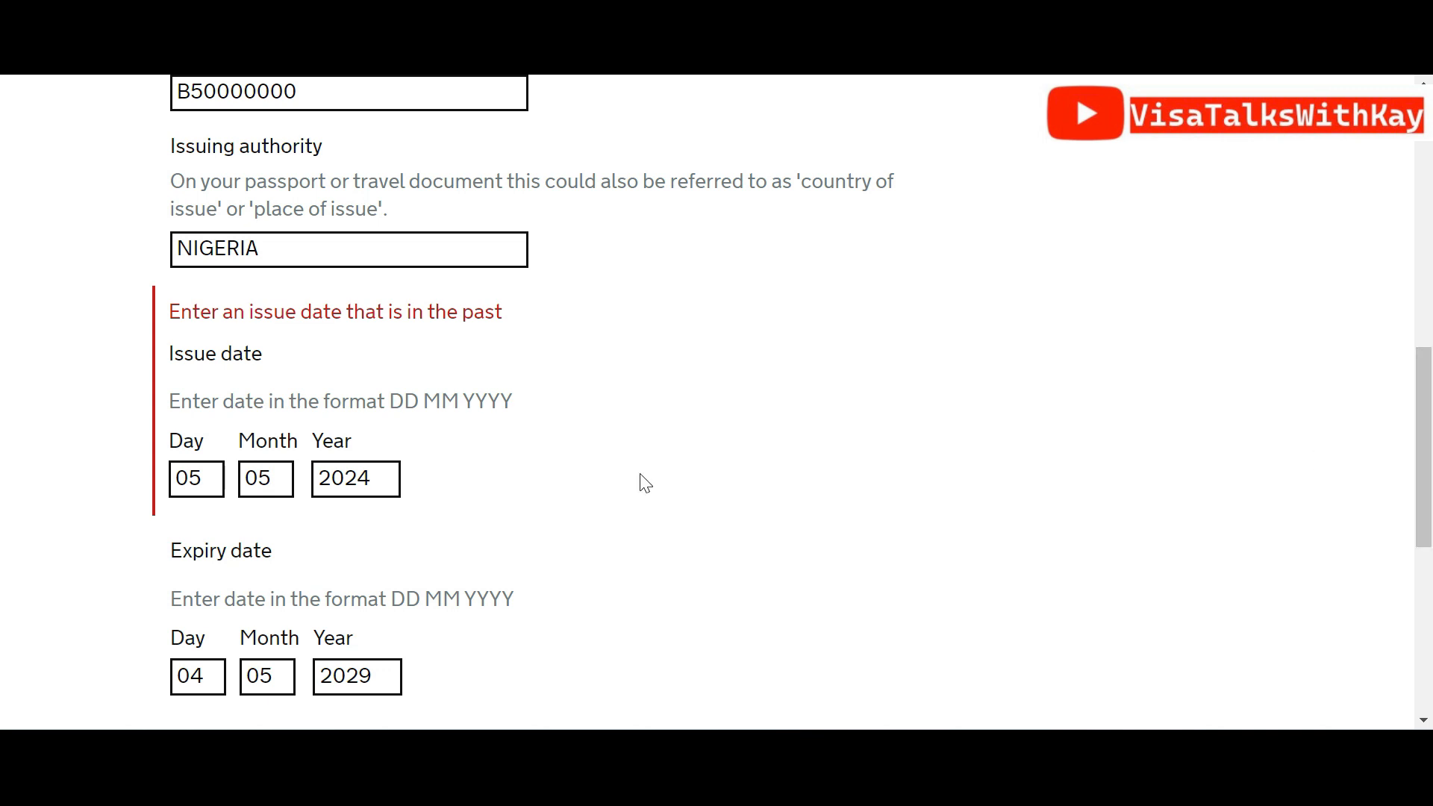
{"action": "left_click", "coordinate": [370, 486]}
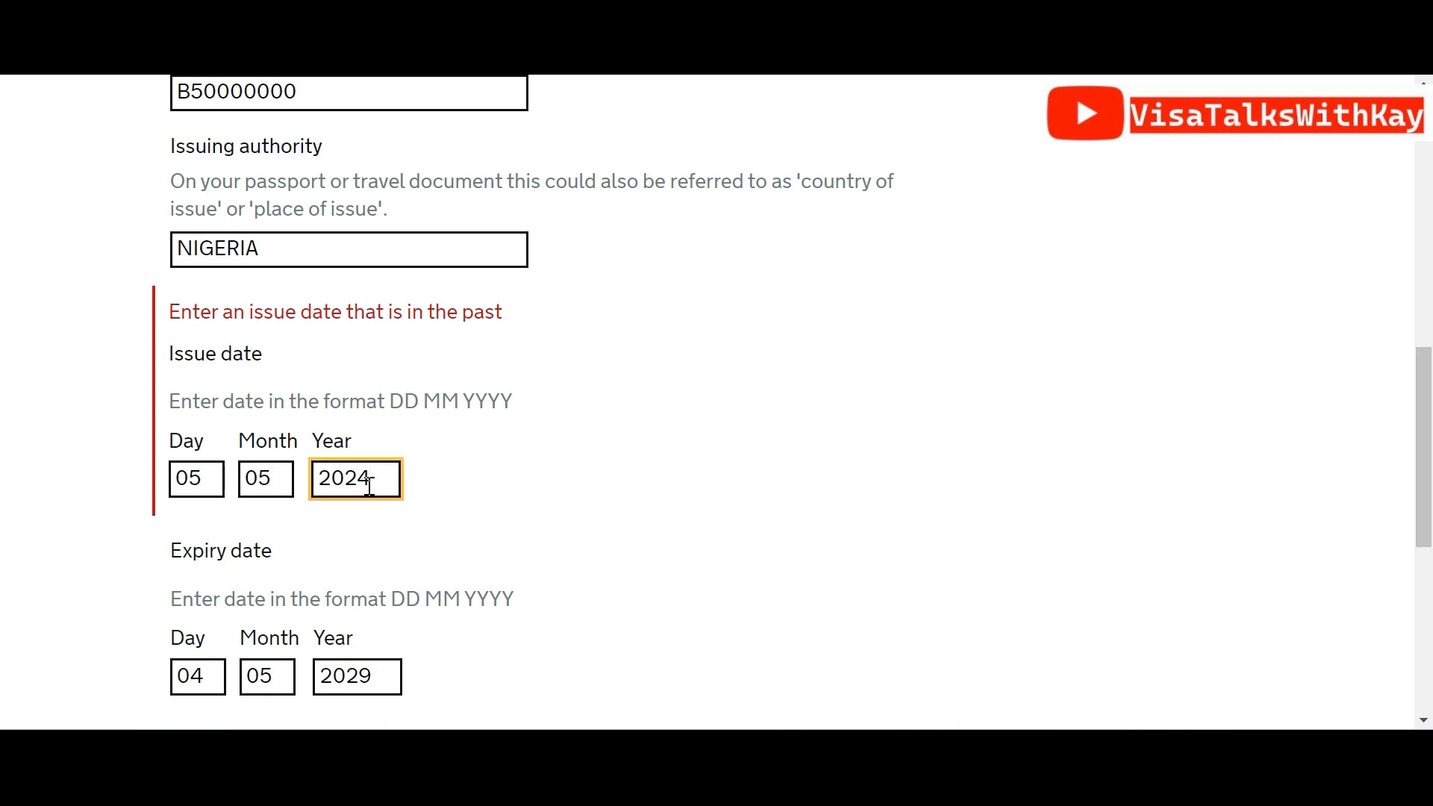
{"action": "key", "text": "BackSpace"}
{"action": "type", "text": "3"}
{"action": "left_click_drag", "start_coordinate": [1430, 420], "coordinate": [1429, 550]}
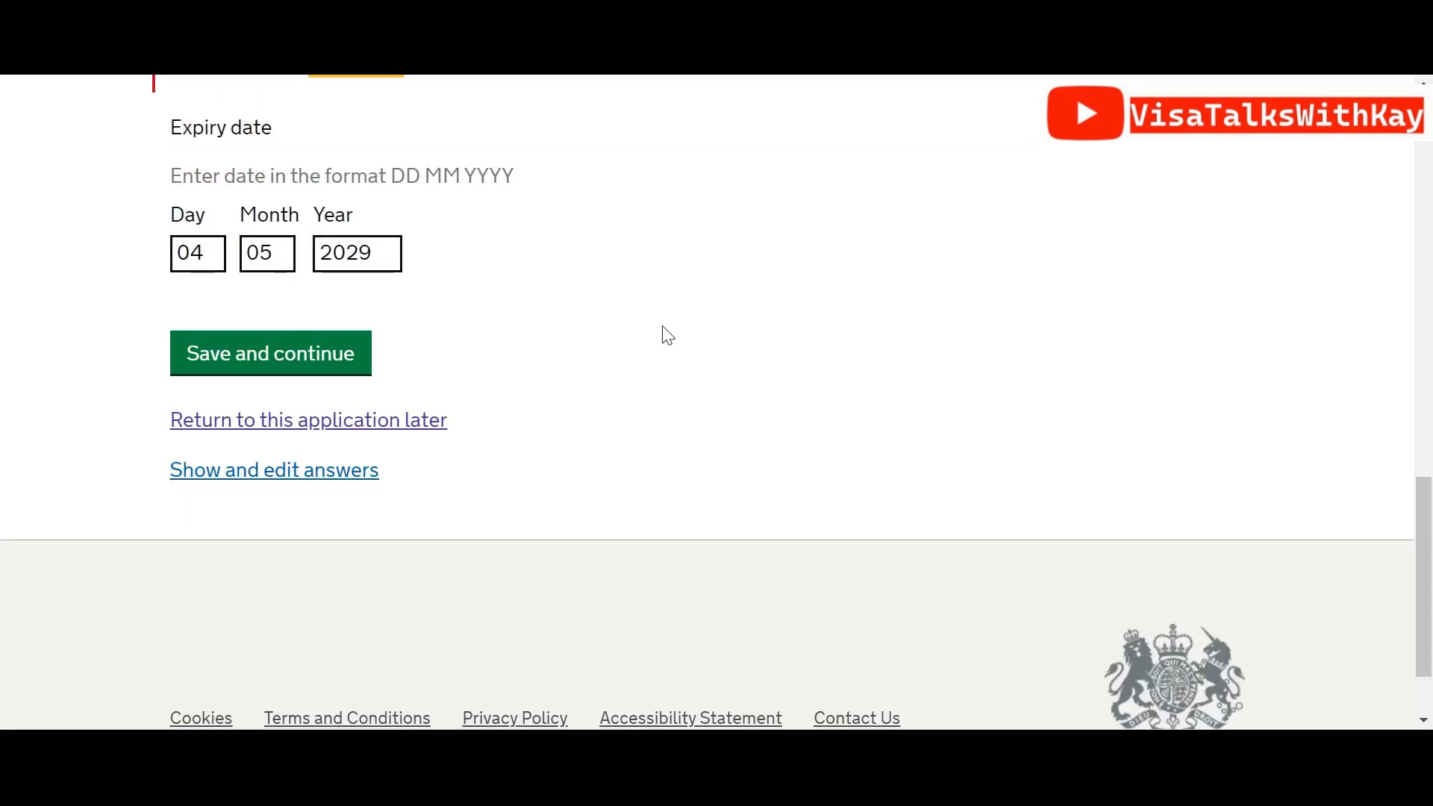
{"action": "left_click", "coordinate": [366, 354]}
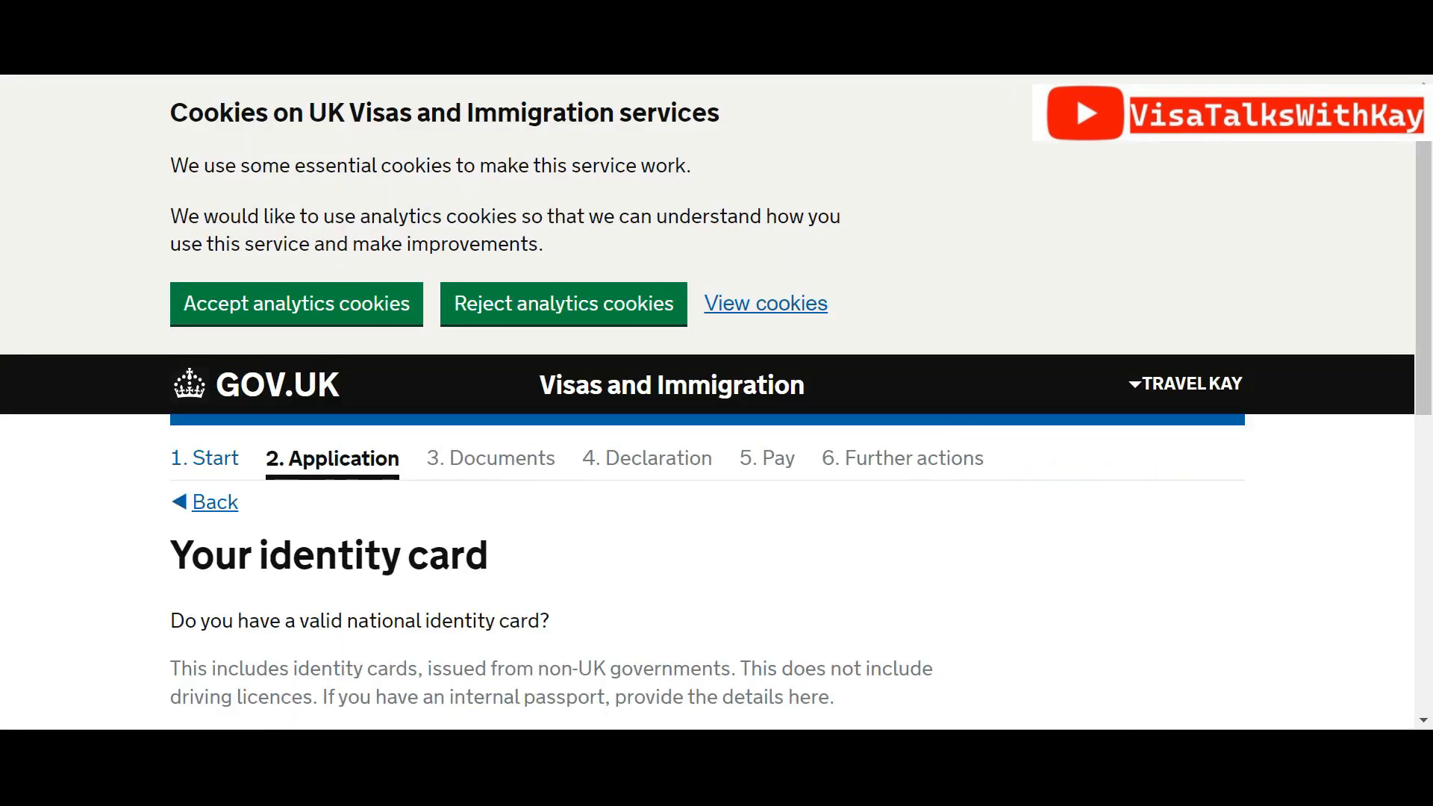
Confirm holding a valid national identity card and enter its card number
{"action": "left_click_drag", "start_coordinate": [1431, 213], "coordinate": [1431, 346]}
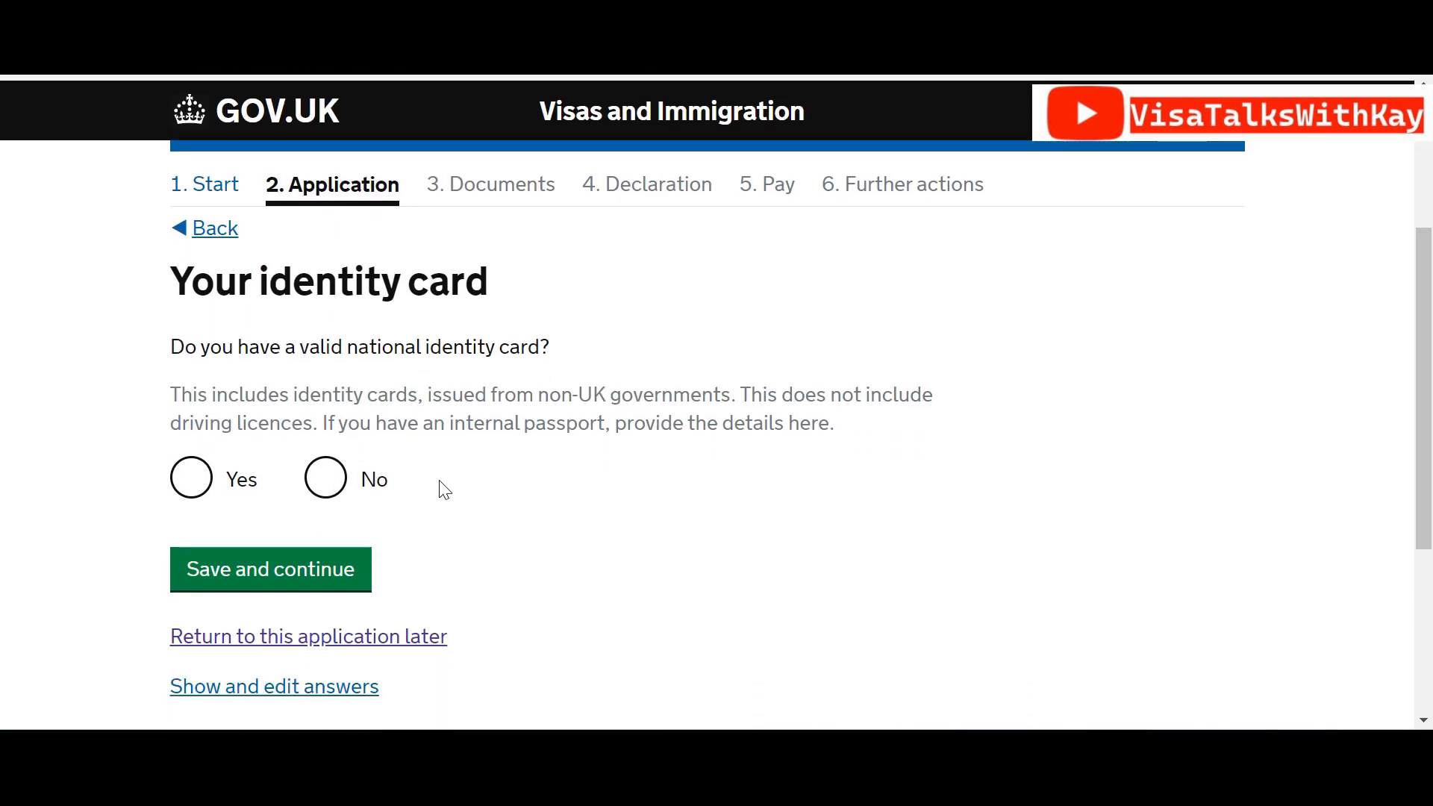
{"action": "left_click", "coordinate": [191, 489]}
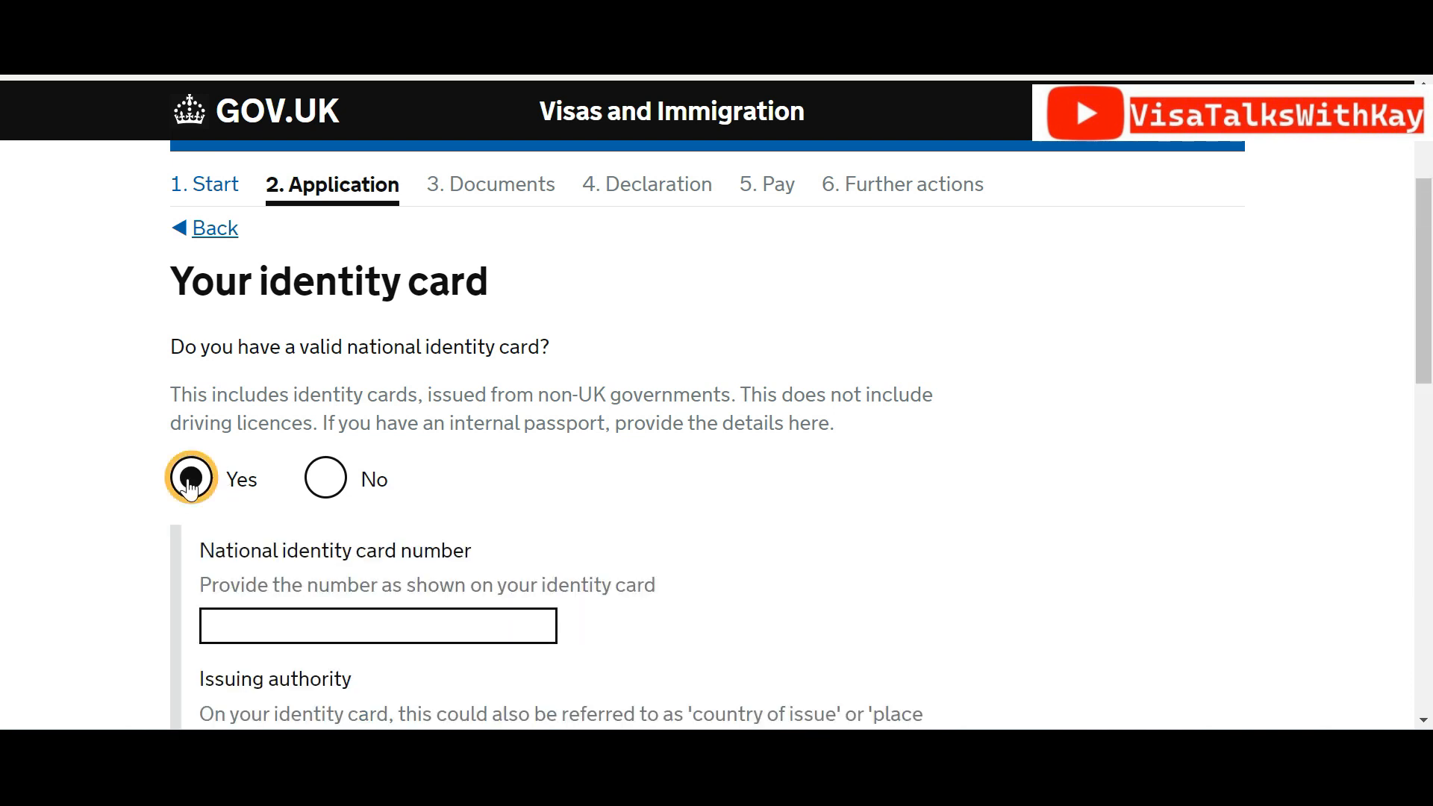
{"action": "key", "text": "Tab"}
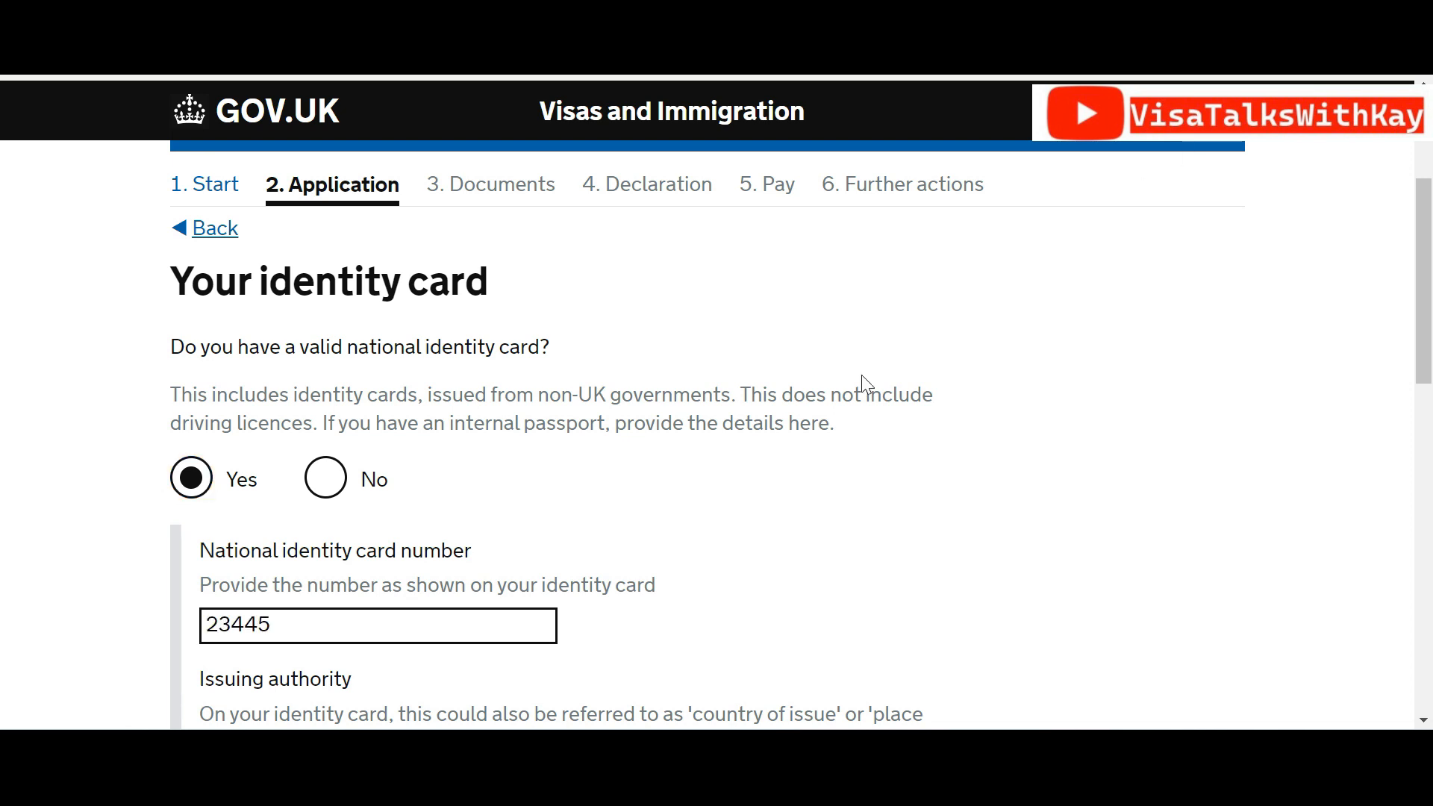
{"action": "left_click", "coordinate": [366, 640]}
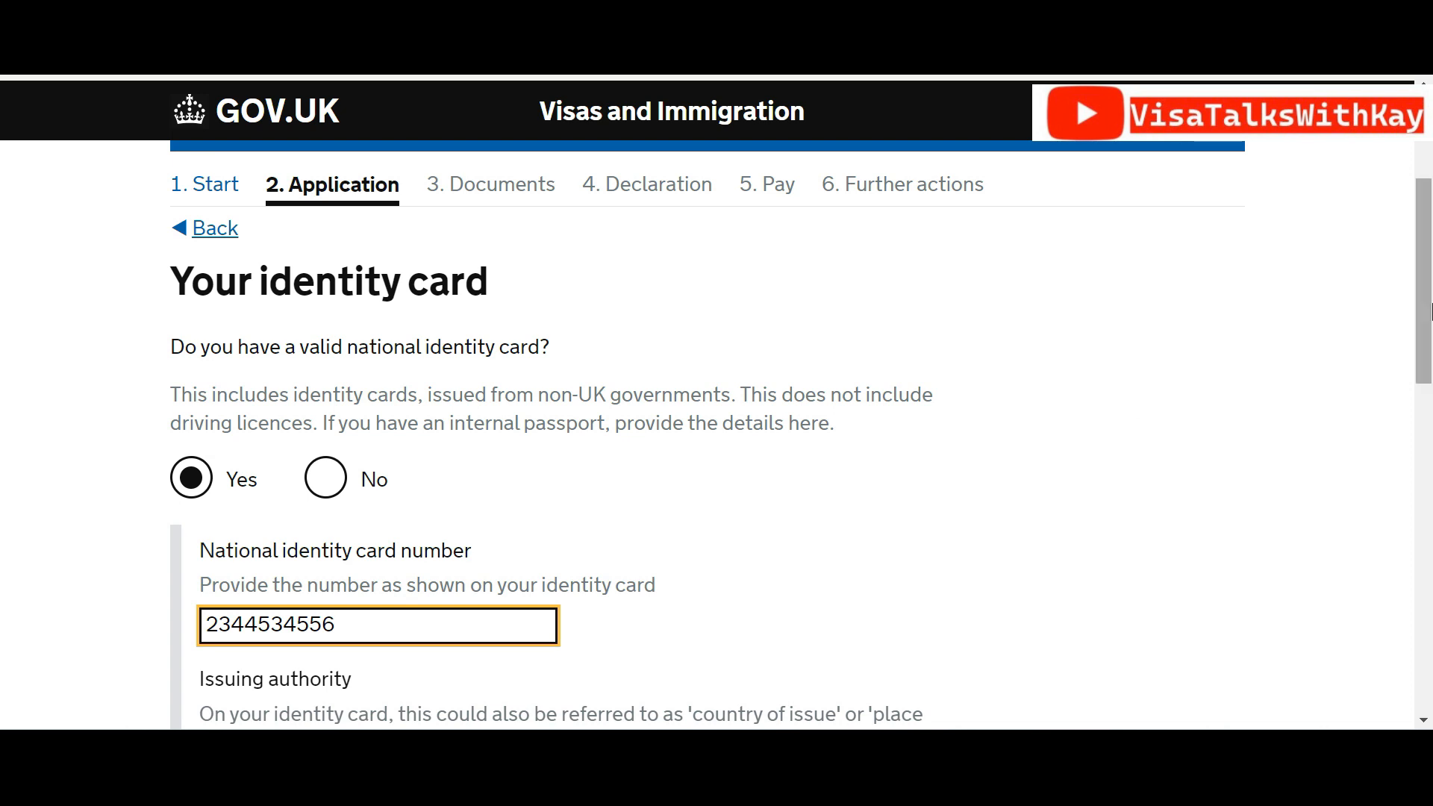
Set the card's issuing authority to NIGERIA, issue date 05 05 2007, and save
{"action": "left_click_drag", "start_coordinate": [1427, 311], "coordinate": [1425, 427]}
{"action": "left_click", "coordinate": [481, 407]}
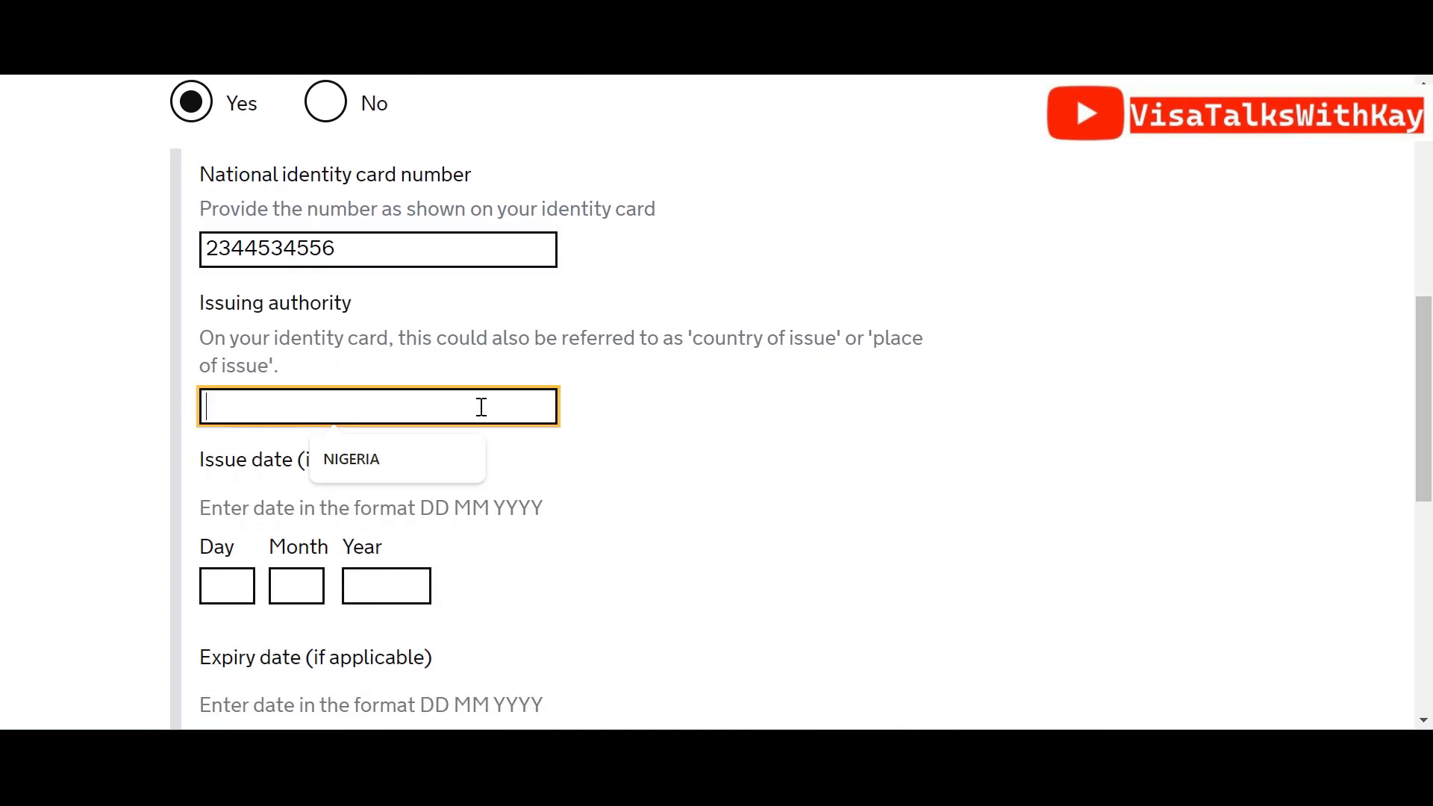
{"action": "left_click", "coordinate": [392, 464]}
{"action": "left_click", "coordinate": [226, 595]}
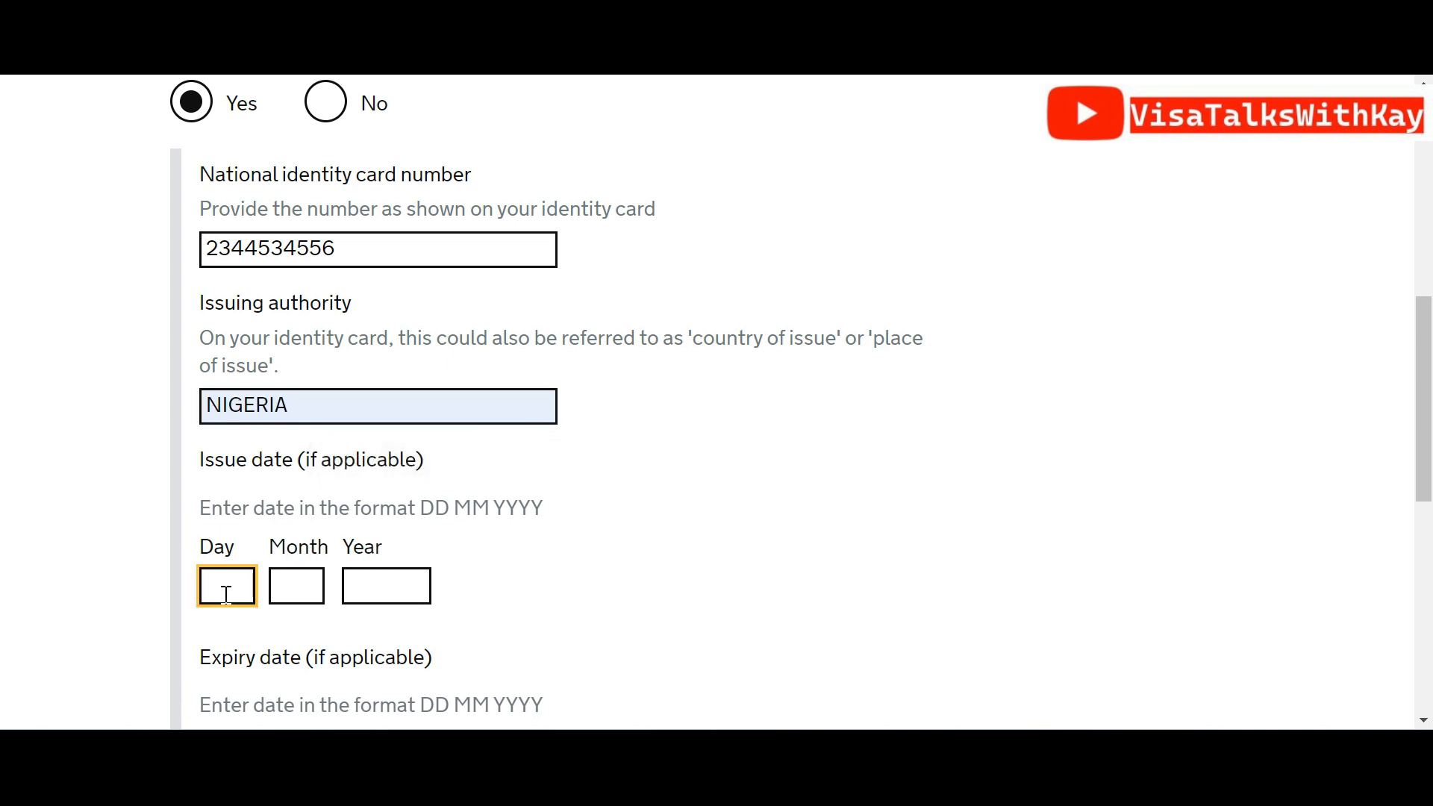
{"action": "type", "text": "05"}
{"action": "key", "text": "Tab"}
{"action": "type", "text": "0"}
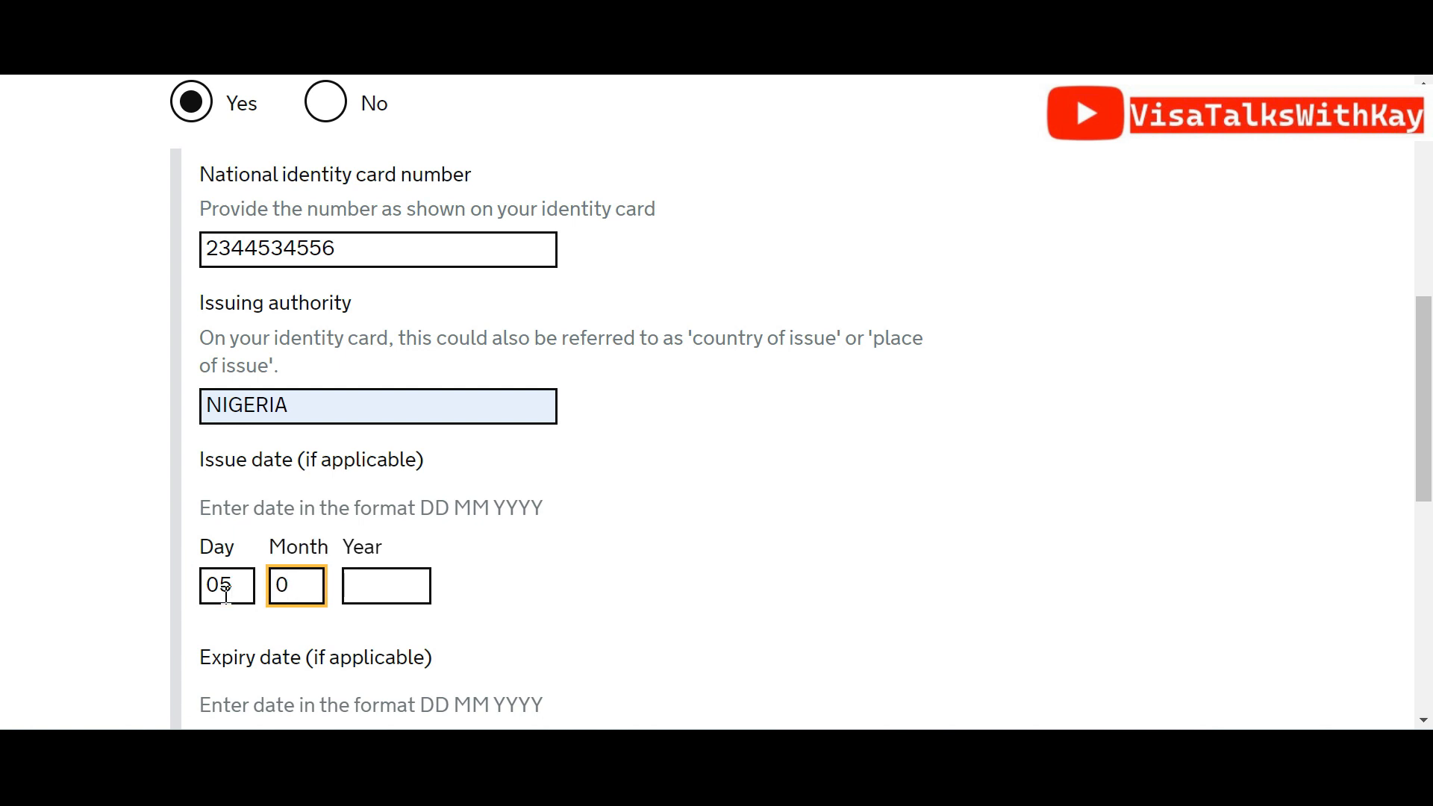
{"action": "type", "text": "5"}
{"action": "key", "text": "Tab"}
{"action": "type", "text": "20"}
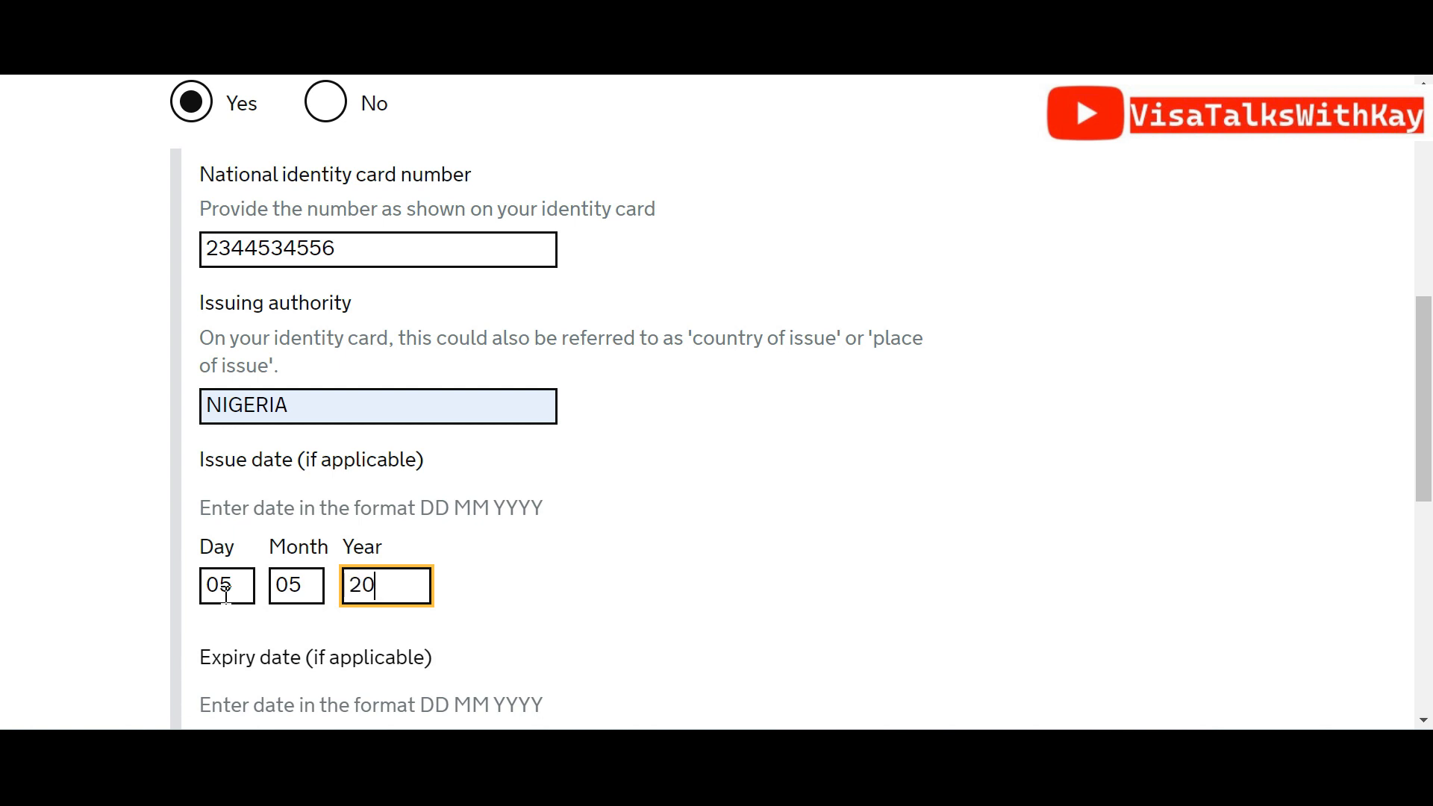
{"action": "type", "text": "07"}
{"action": "scroll", "coordinate": [1314, 575], "scroll_direction": "down", "scroll_amount": 5}
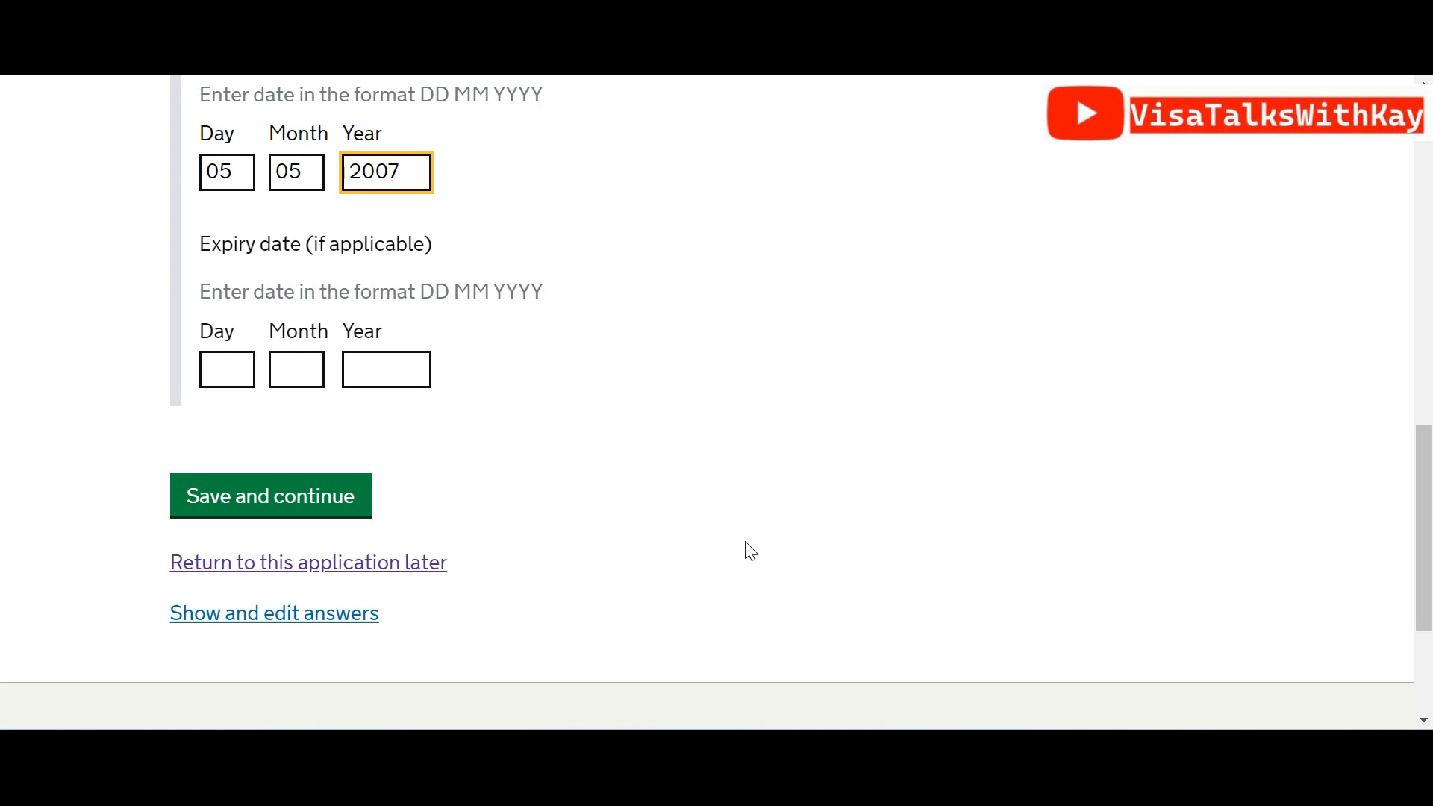
{"action": "left_click", "coordinate": [297, 504]}
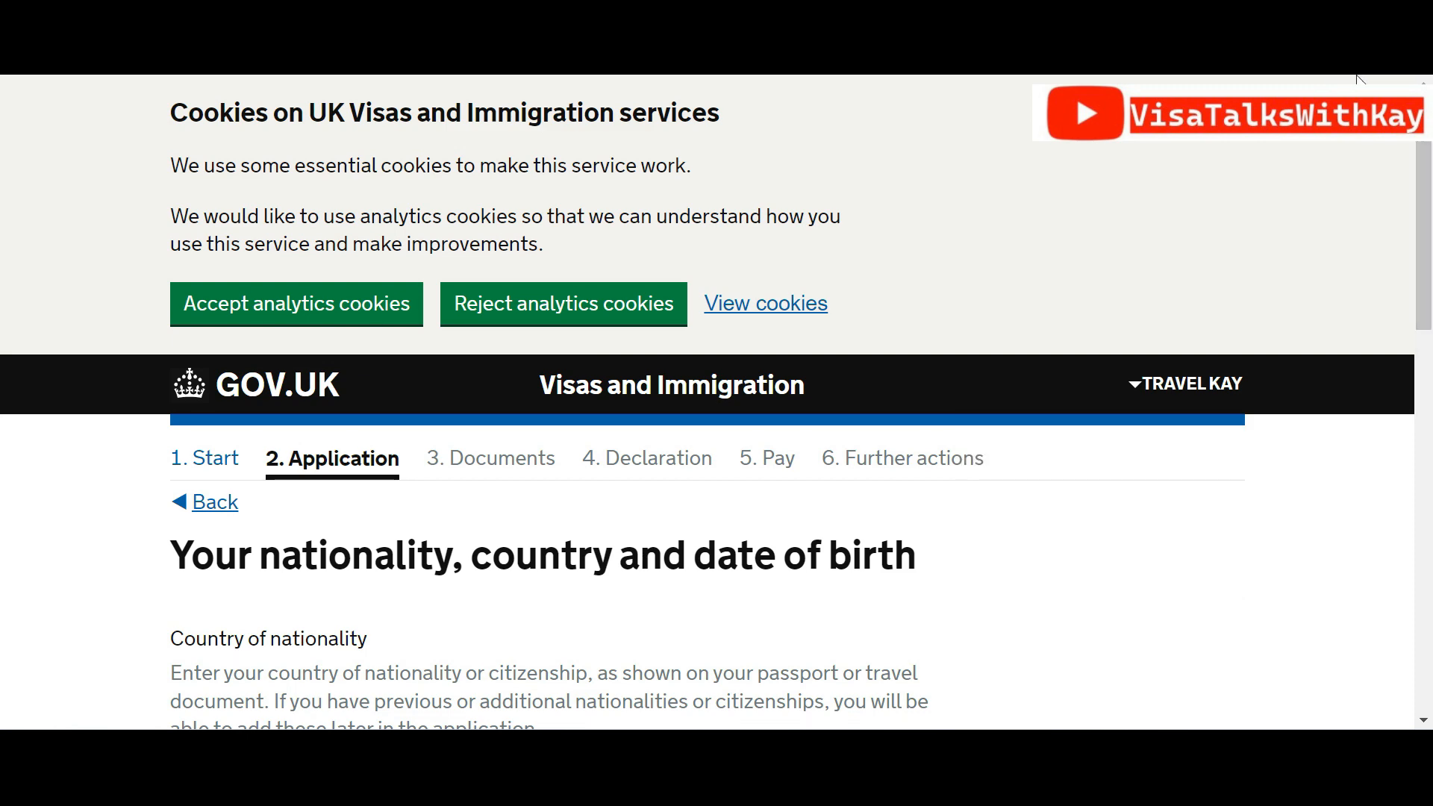
Choose Nigeria as both the country of nationality and the country of birth
{"action": "left_click_drag", "start_coordinate": [1424, 199], "coordinate": [1429, 341]}
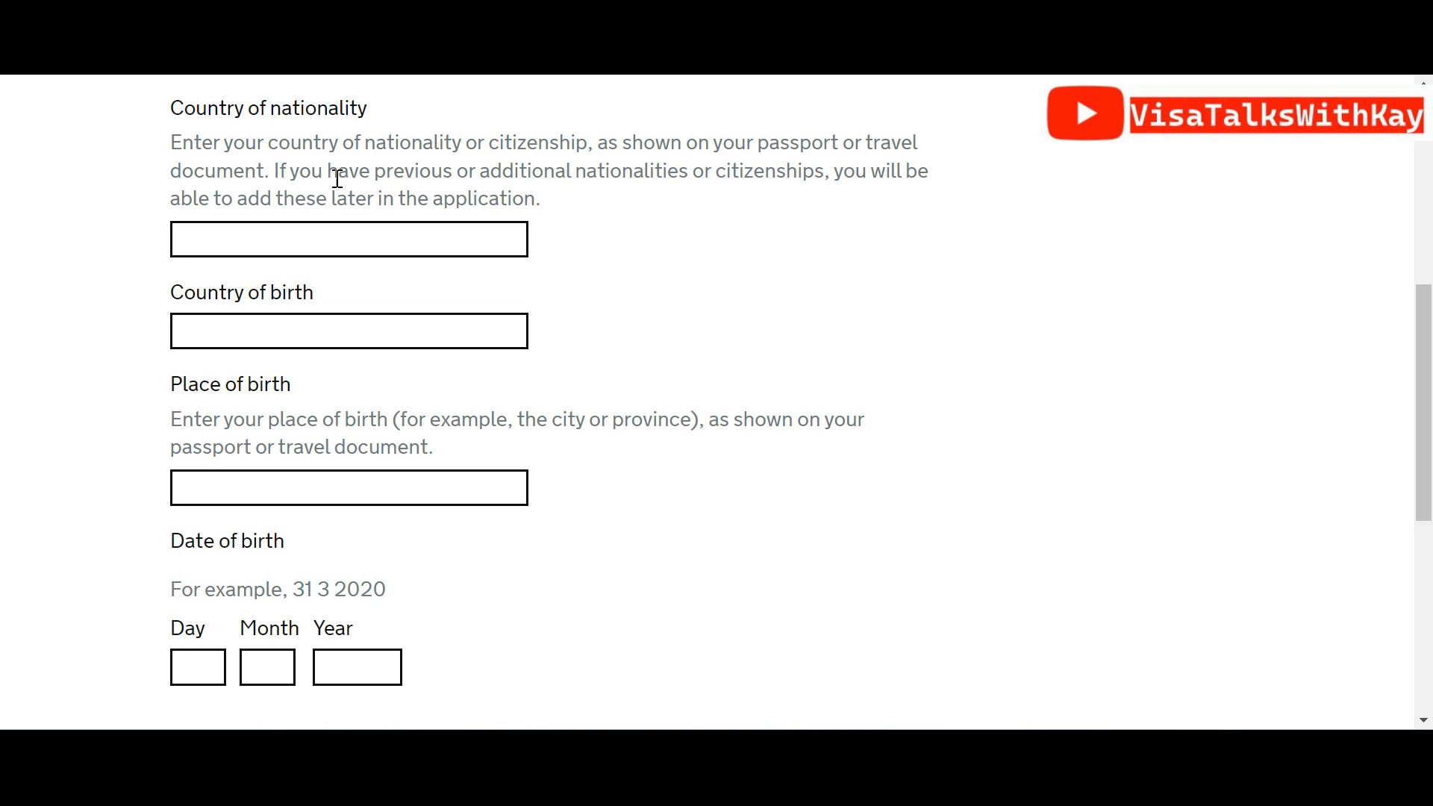
{"action": "left_click", "coordinate": [355, 238]}
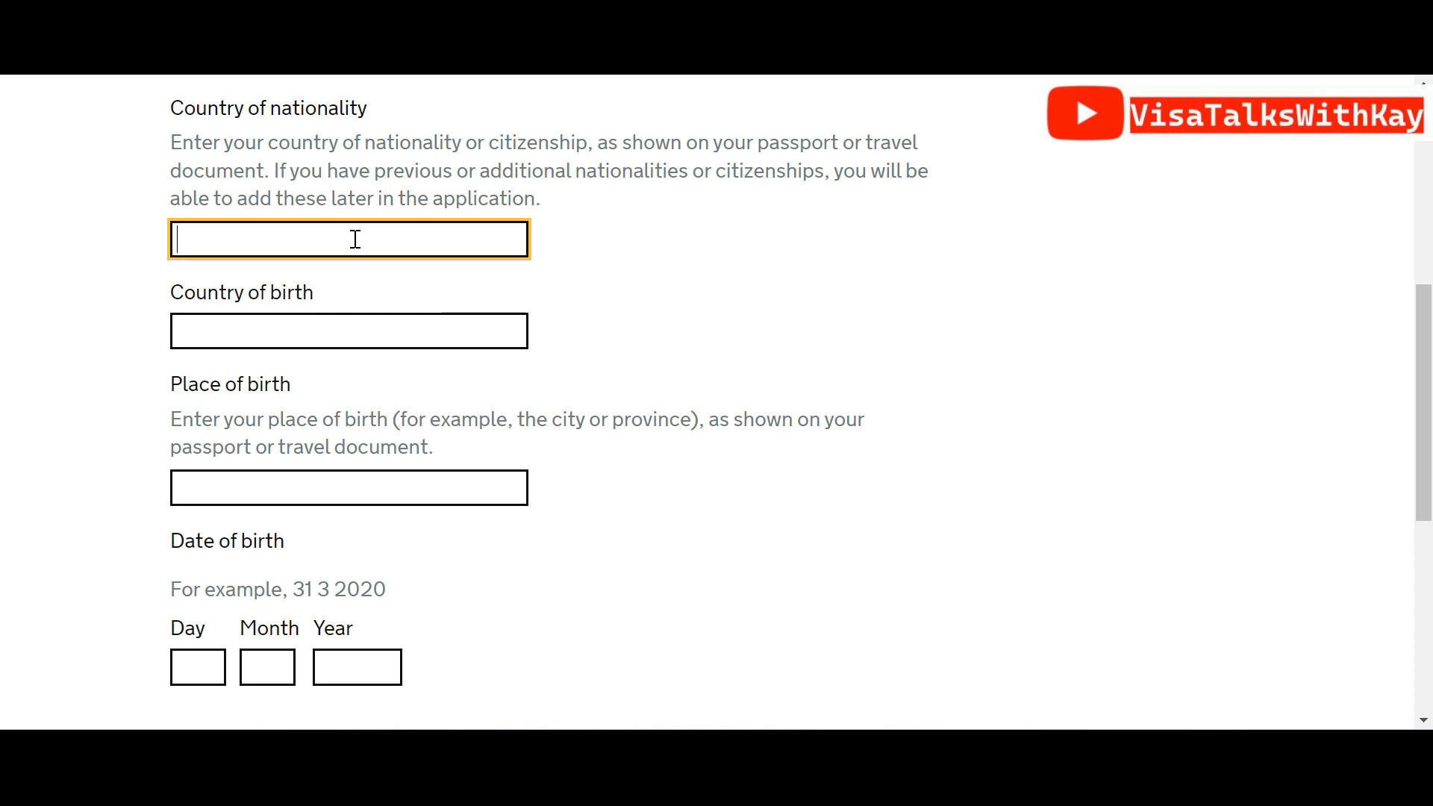
{"action": "type", "text": "N"}
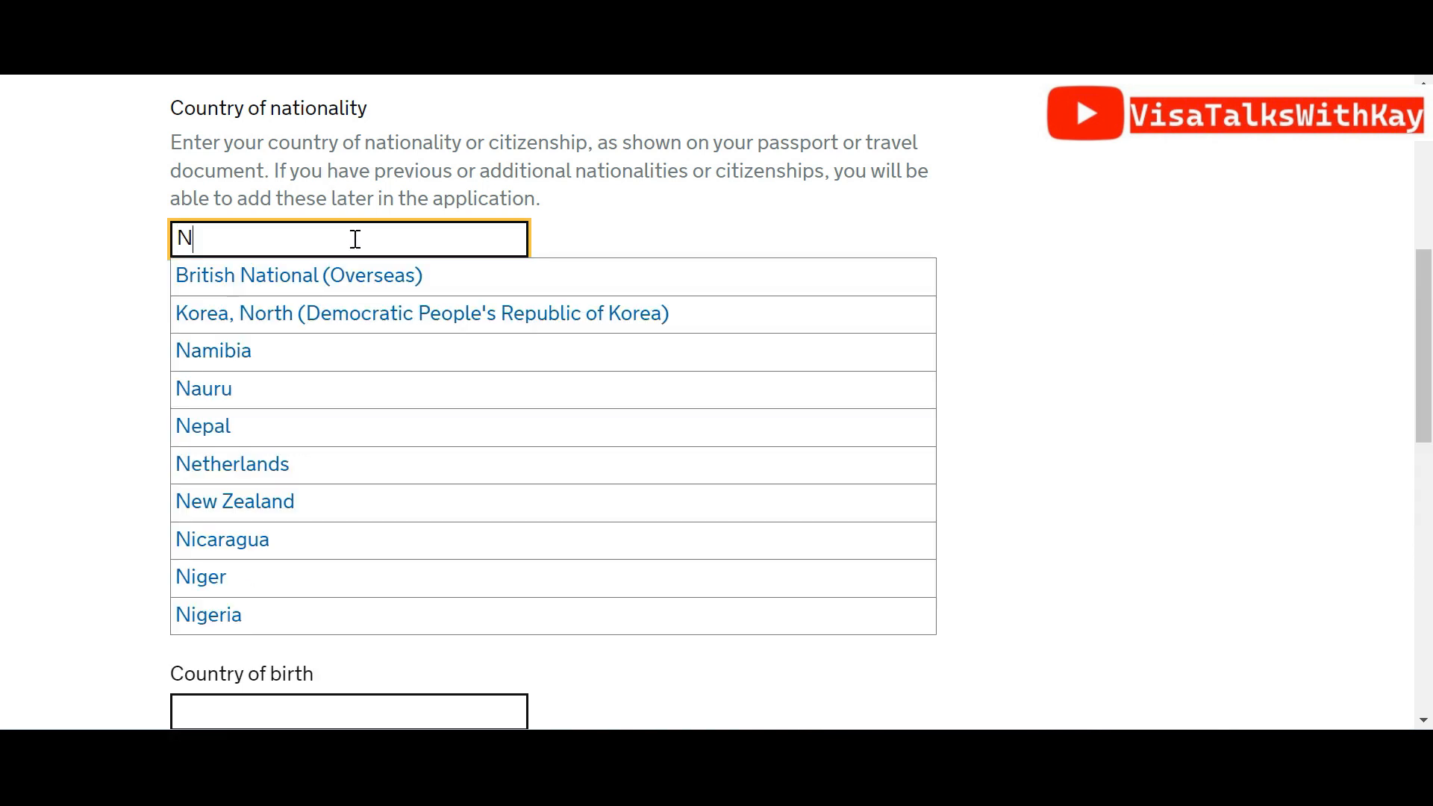
{"action": "type", "text": "IGERA"}
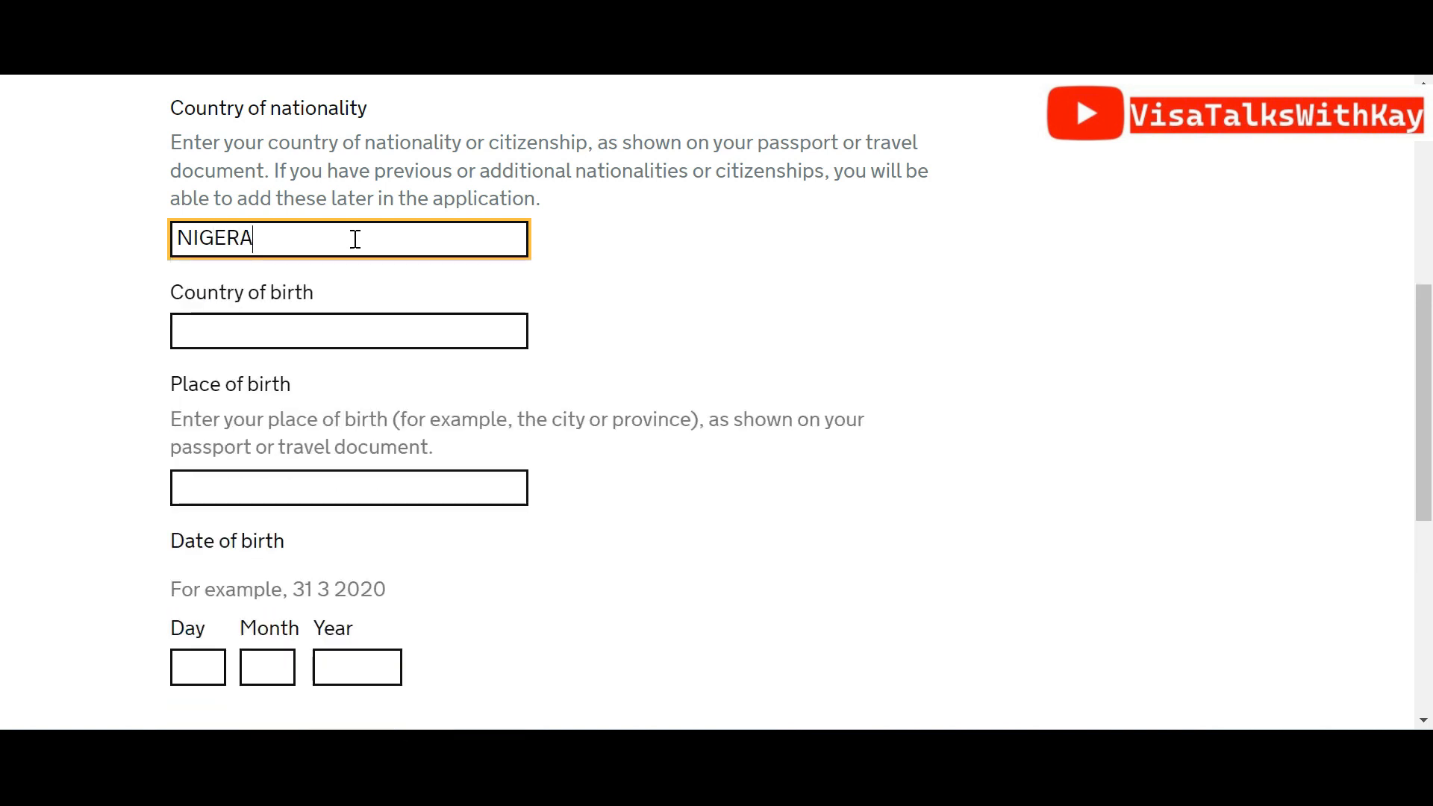
{"action": "type", "text": "IA"}
{"action": "key", "text": "BackSpace"}
{"action": "key", "text": "BackSpace"}
{"action": "key", "text": "BackSpace"}
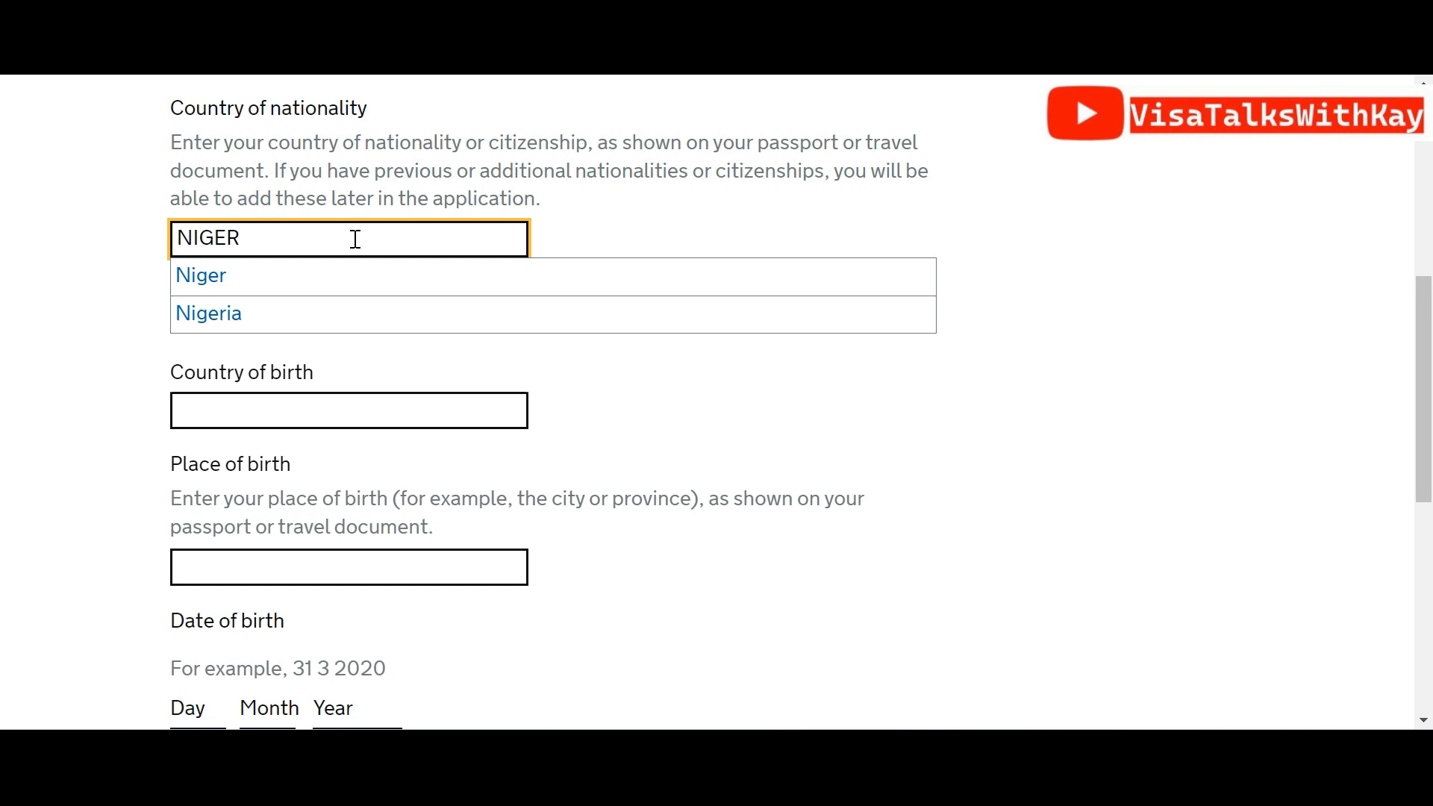
{"action": "left_click", "coordinate": [240, 319]}
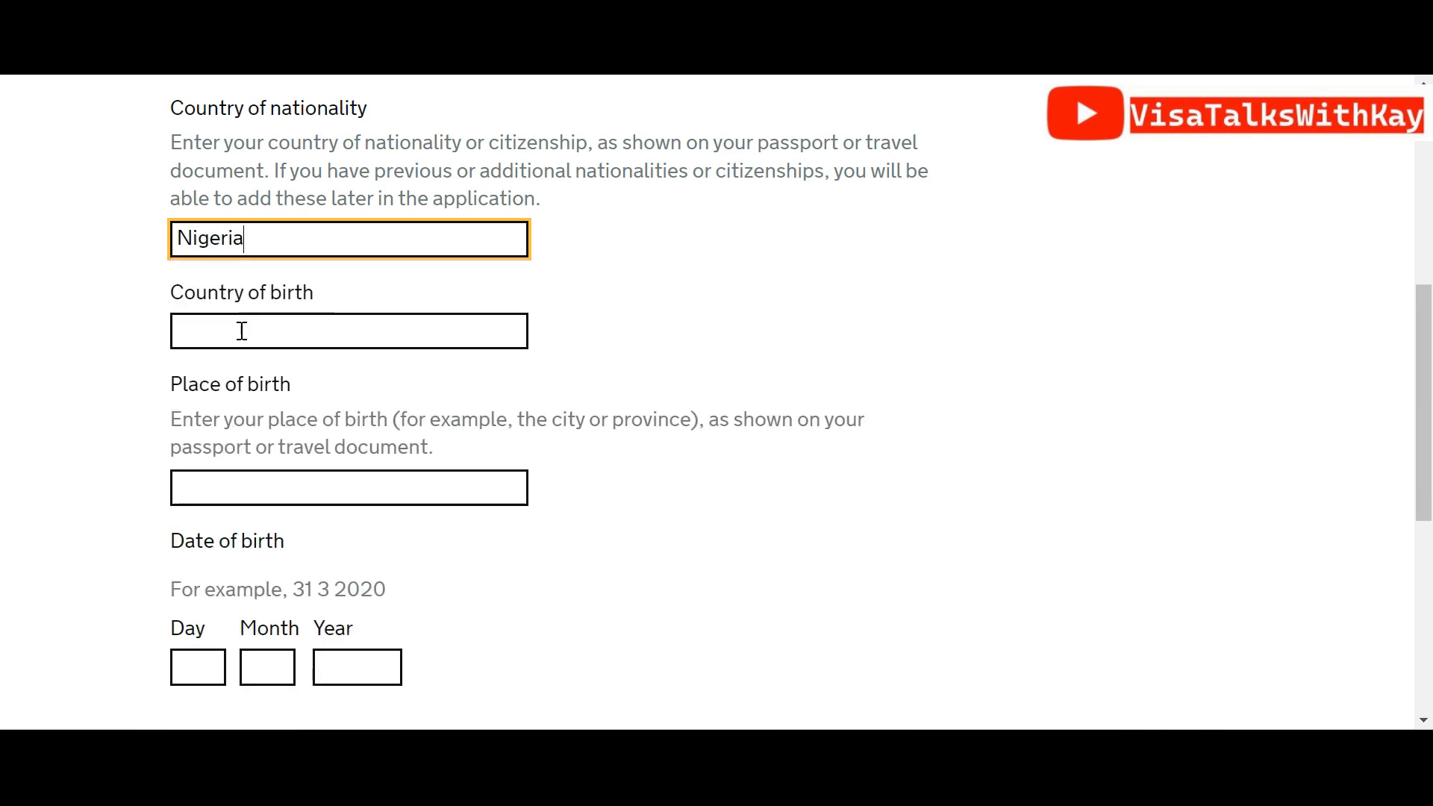
{"action": "left_click", "coordinate": [241, 328]}
{"action": "type", "text": "NIG"}
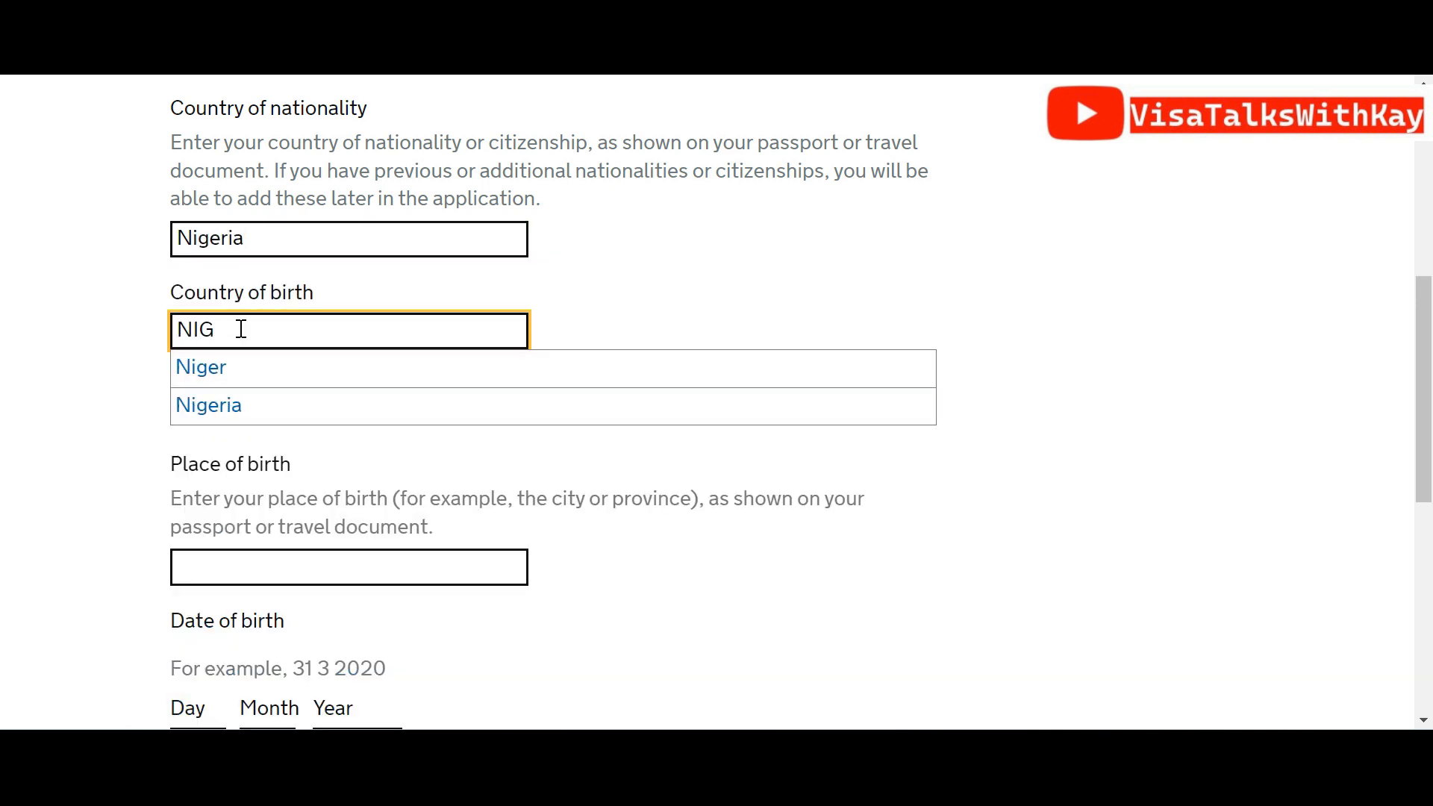
{"action": "left_click", "coordinate": [221, 403]}
{"action": "left_click", "coordinate": [219, 495]}
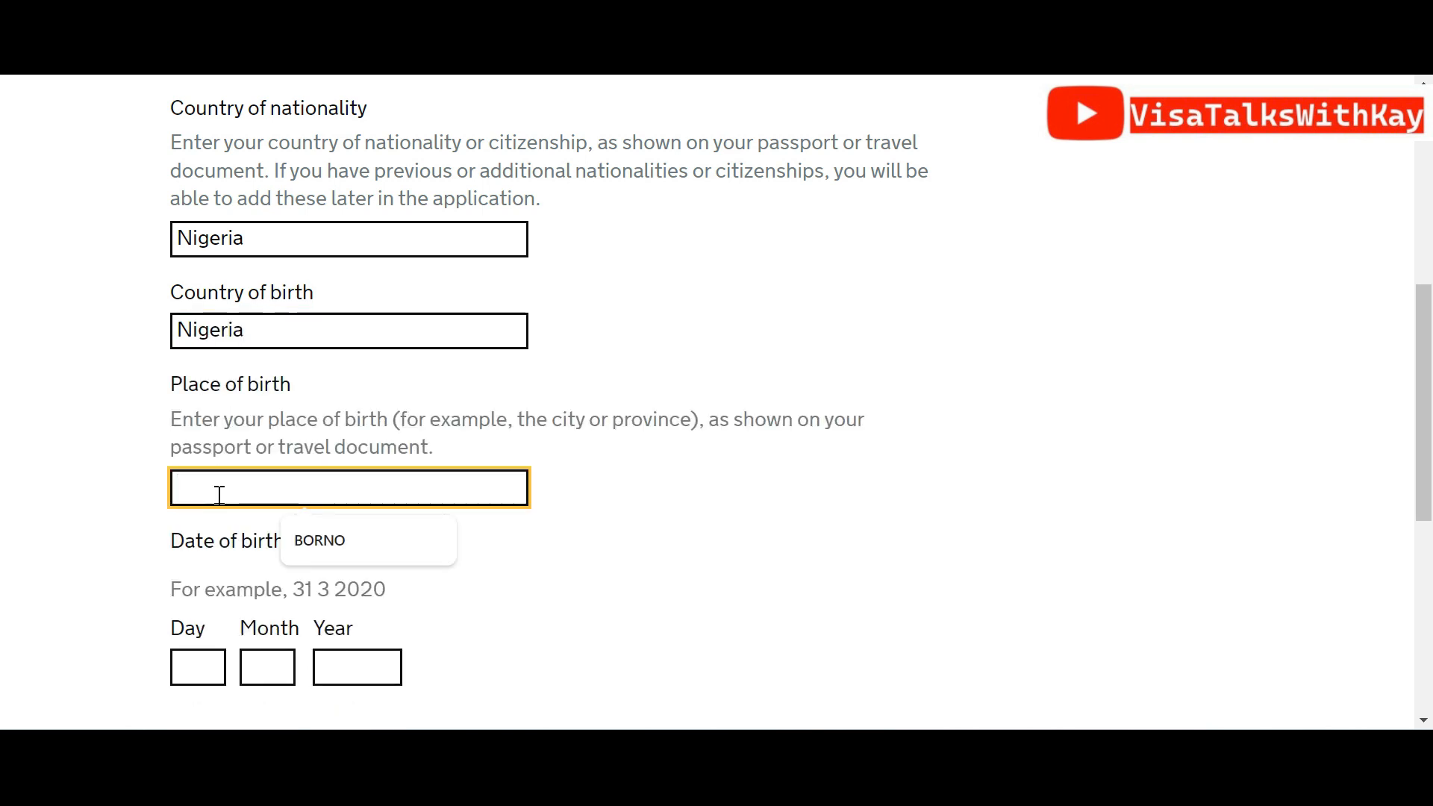
{"action": "type", "text": "ABUA"}
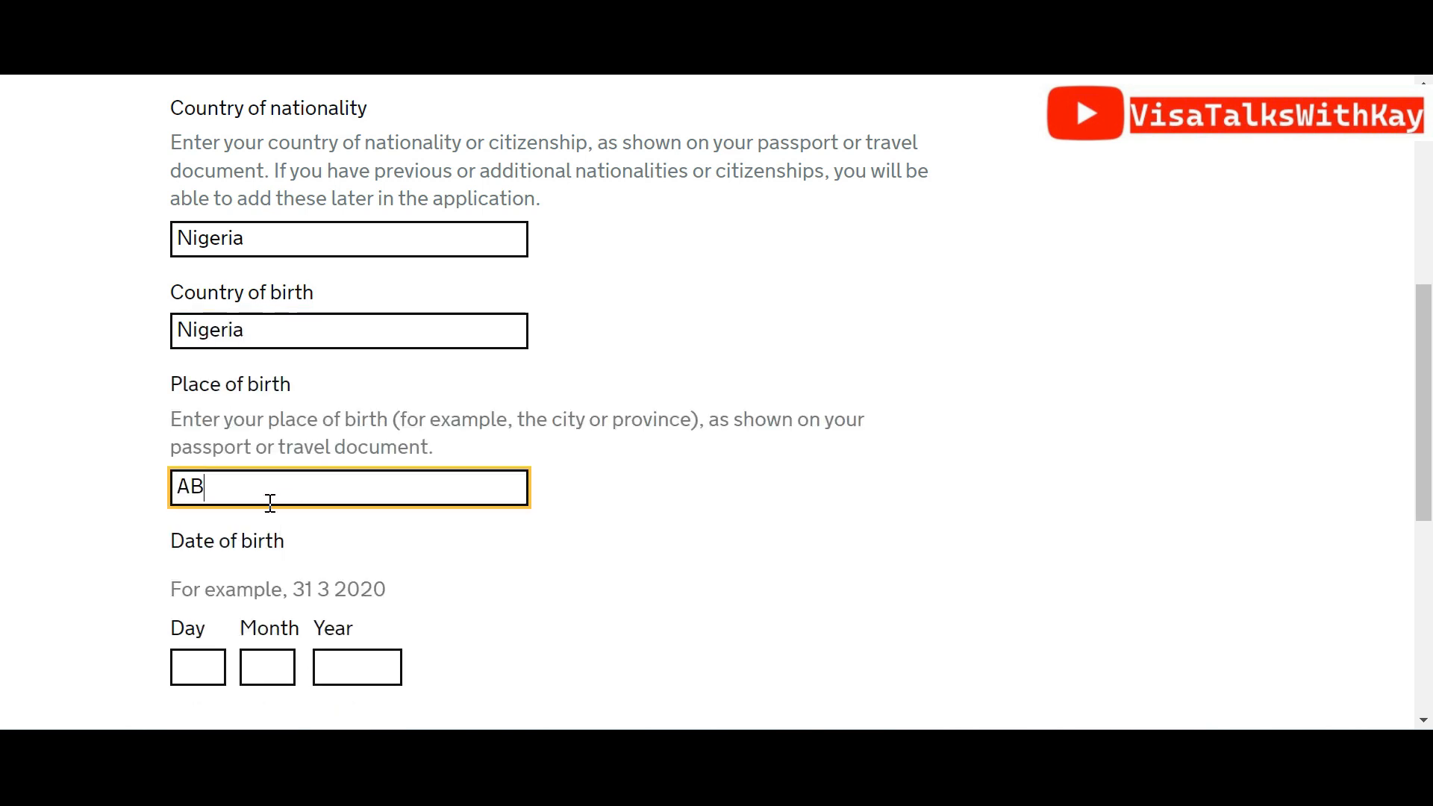
{"action": "key", "text": "BackSpace"}
{"action": "type", "text": "JA"}
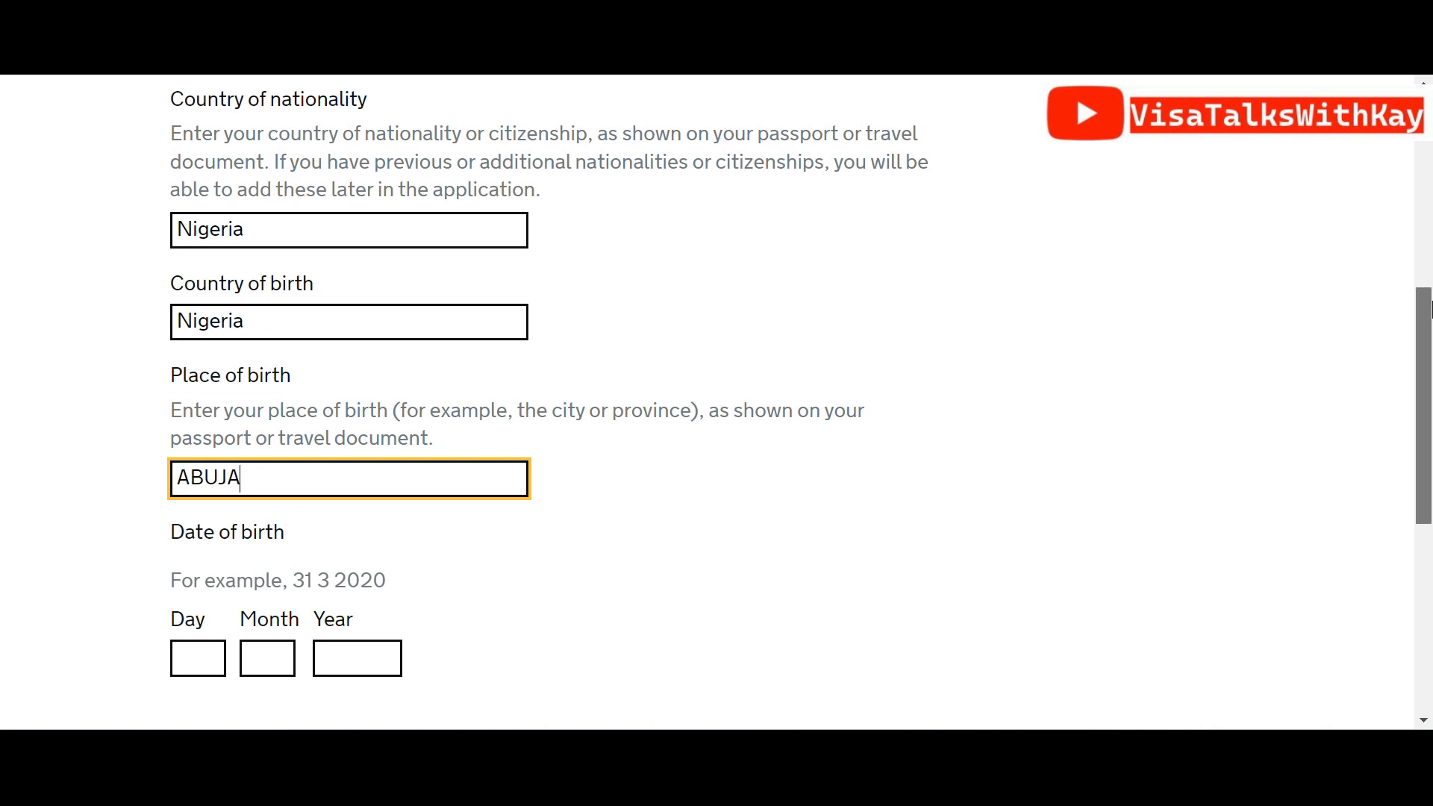
{"action": "scroll", "coordinate": [624, 416], "scroll_direction": "down", "scroll_amount": 3}
{"action": "left_click", "coordinate": [195, 414]}
{"action": "type", "text": "05"}
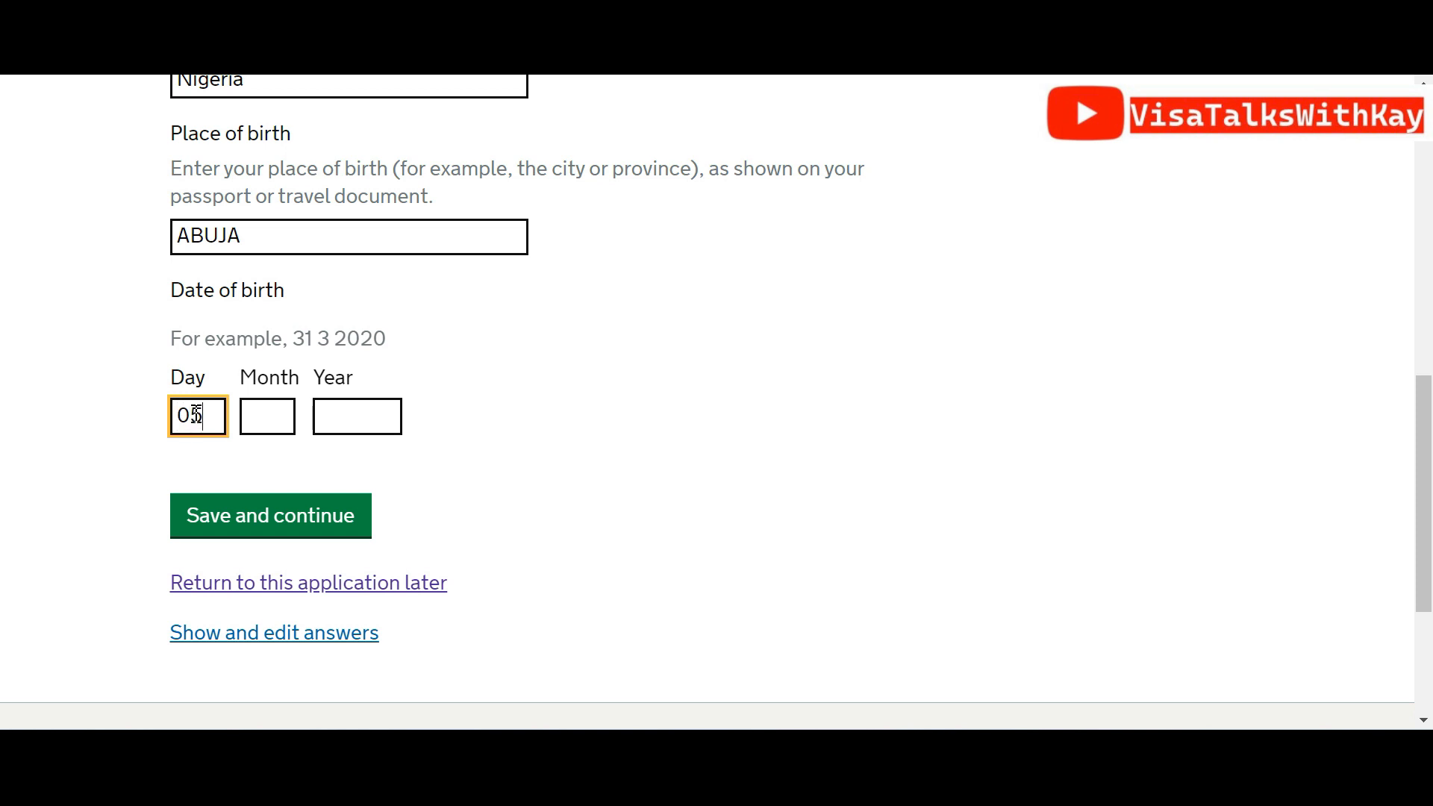
{"action": "key", "text": "Tab"}
{"action": "type", "text": "0"}
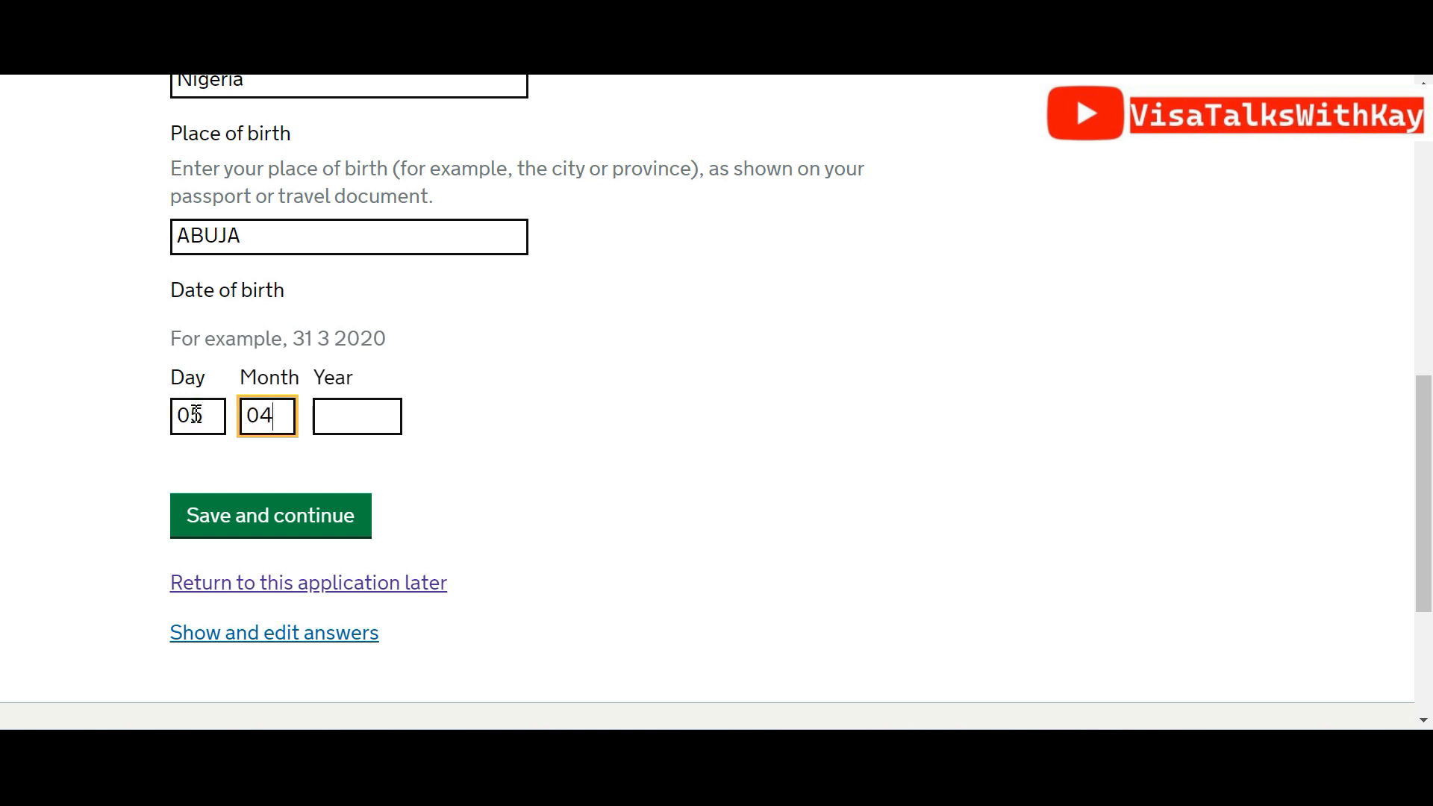
{"action": "key", "text": "Tab"}
{"action": "type", "text": "198"}
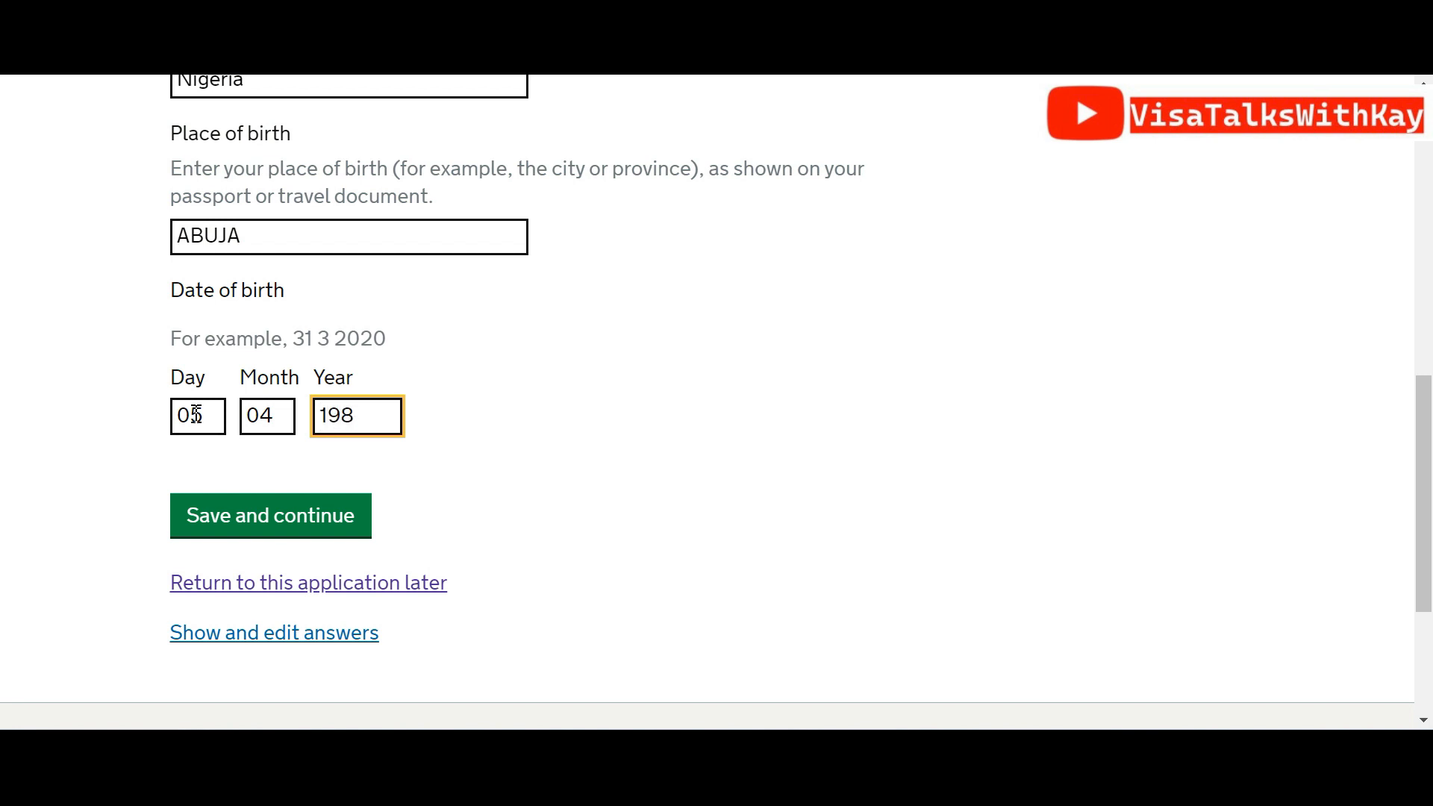
{"action": "type", "text": "6"}
{"action": "left_click", "coordinate": [204, 512]}
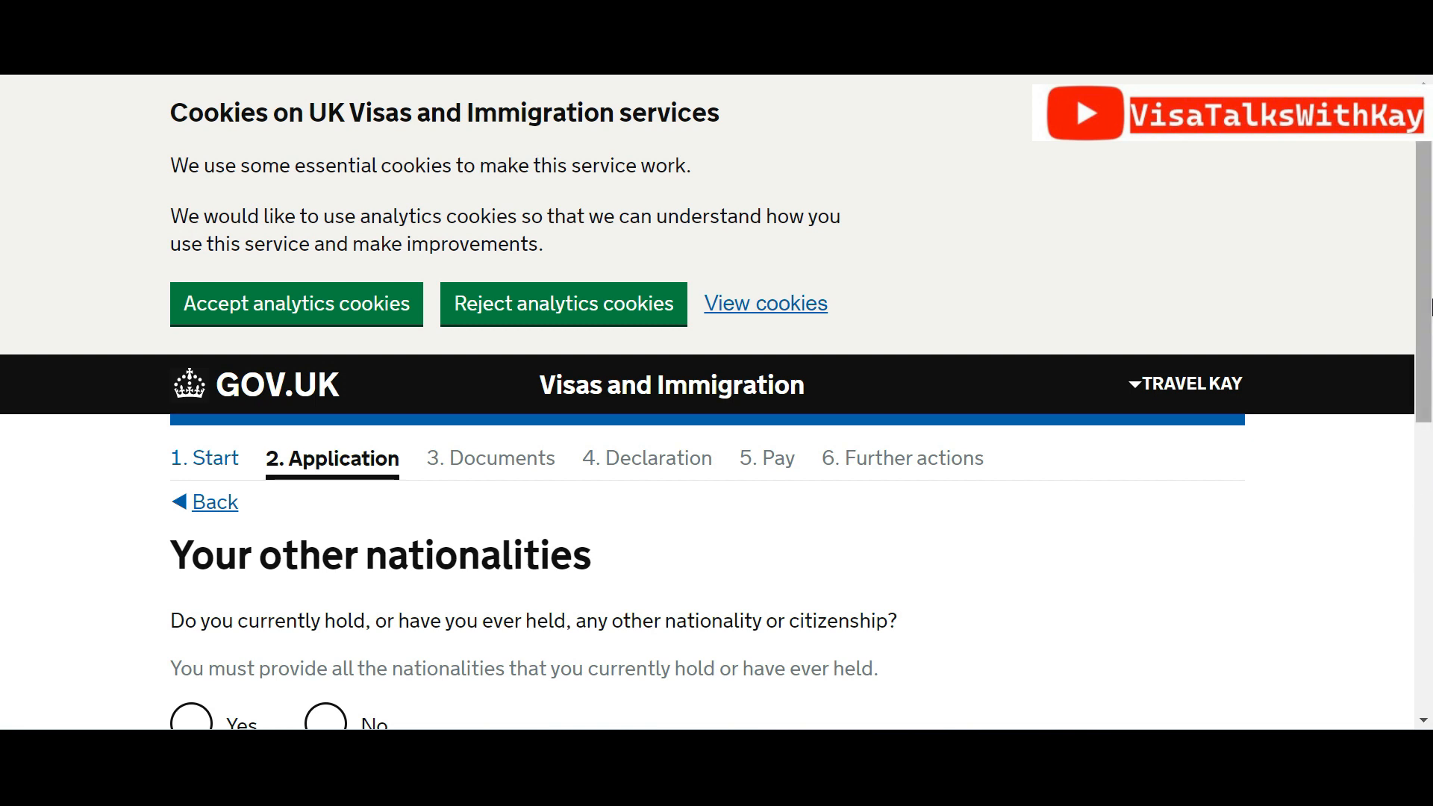
Answer No to holding any other nationality and save
{"action": "scroll", "coordinate": [1432, 348], "scroll_direction": "down", "scroll_amount": 4}
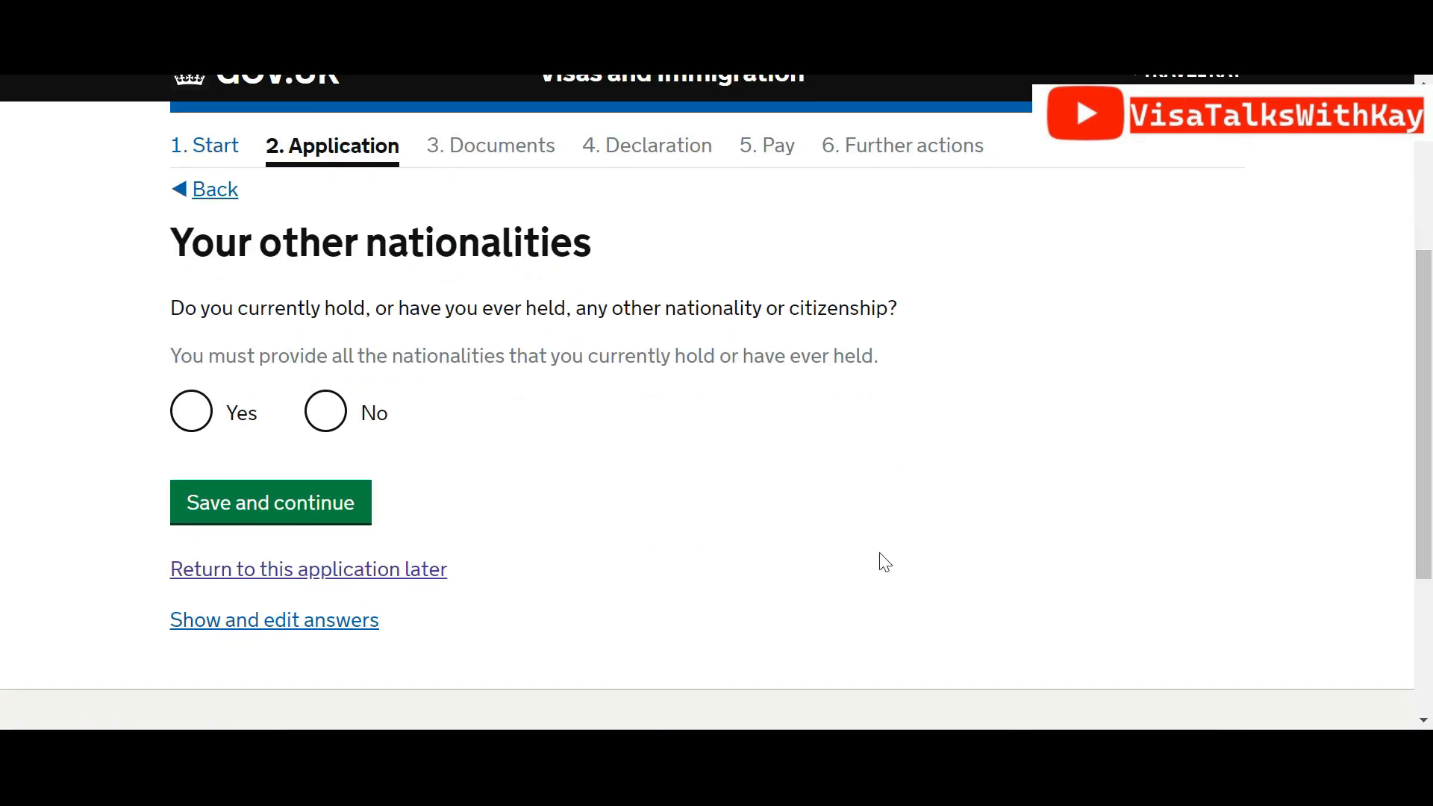
{"action": "left_click", "coordinate": [333, 404]}
{"action": "left_click", "coordinate": [305, 505]}
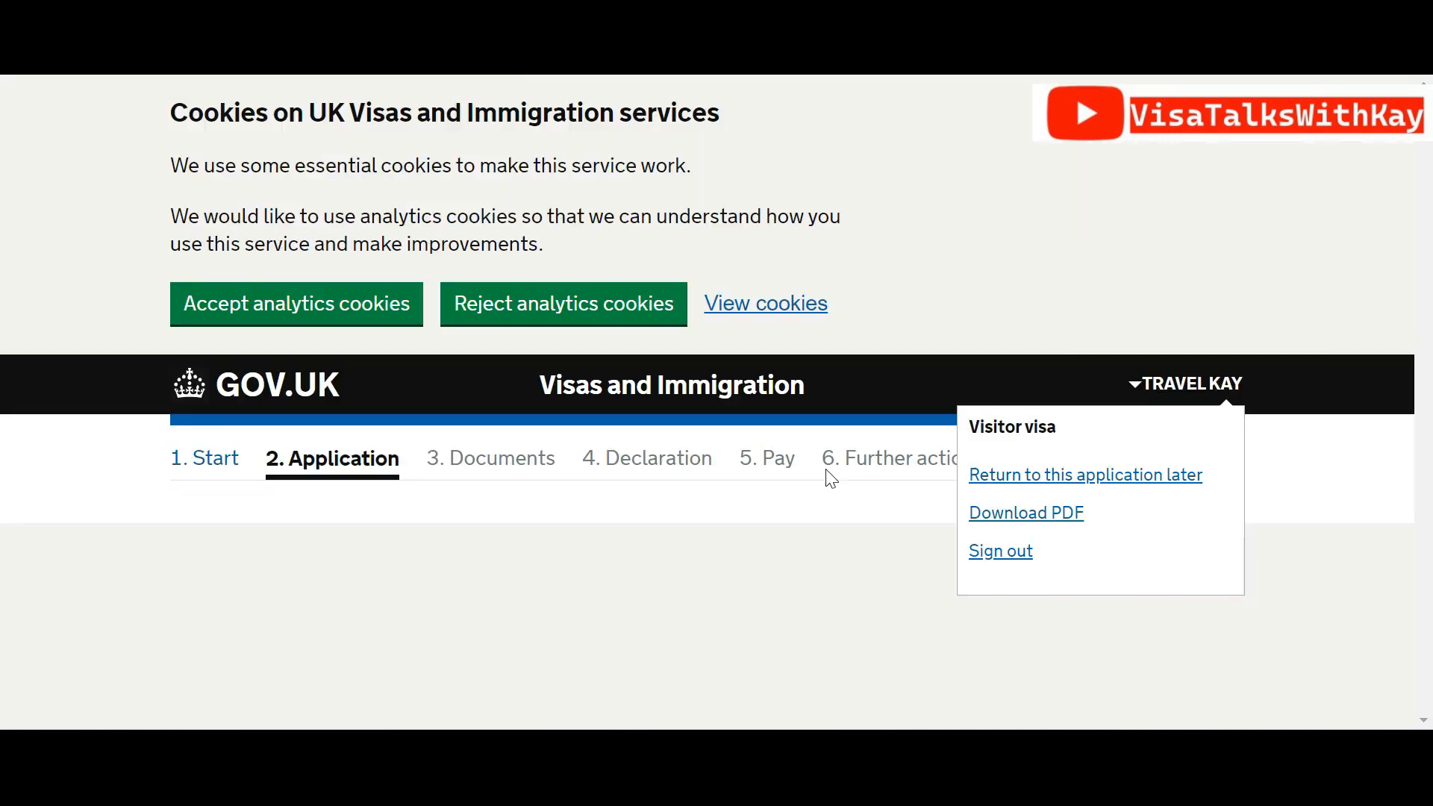
Set the employment status to Employed and save it
{"action": "scroll", "coordinate": [1430, 237], "scroll_direction": "down", "scroll_amount": 2}
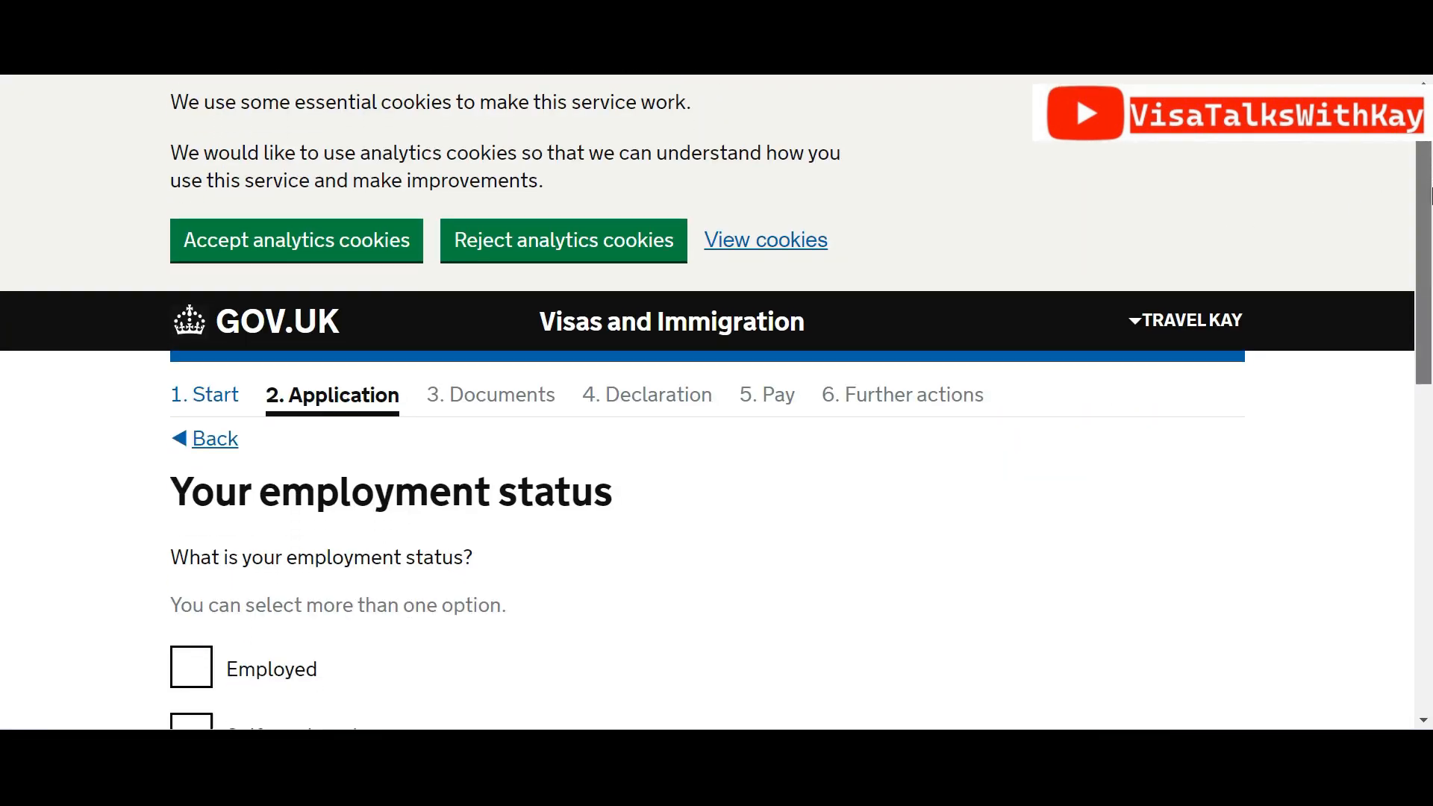
{"action": "scroll", "coordinate": [1429, 238], "scroll_direction": "down", "scroll_amount": 4}
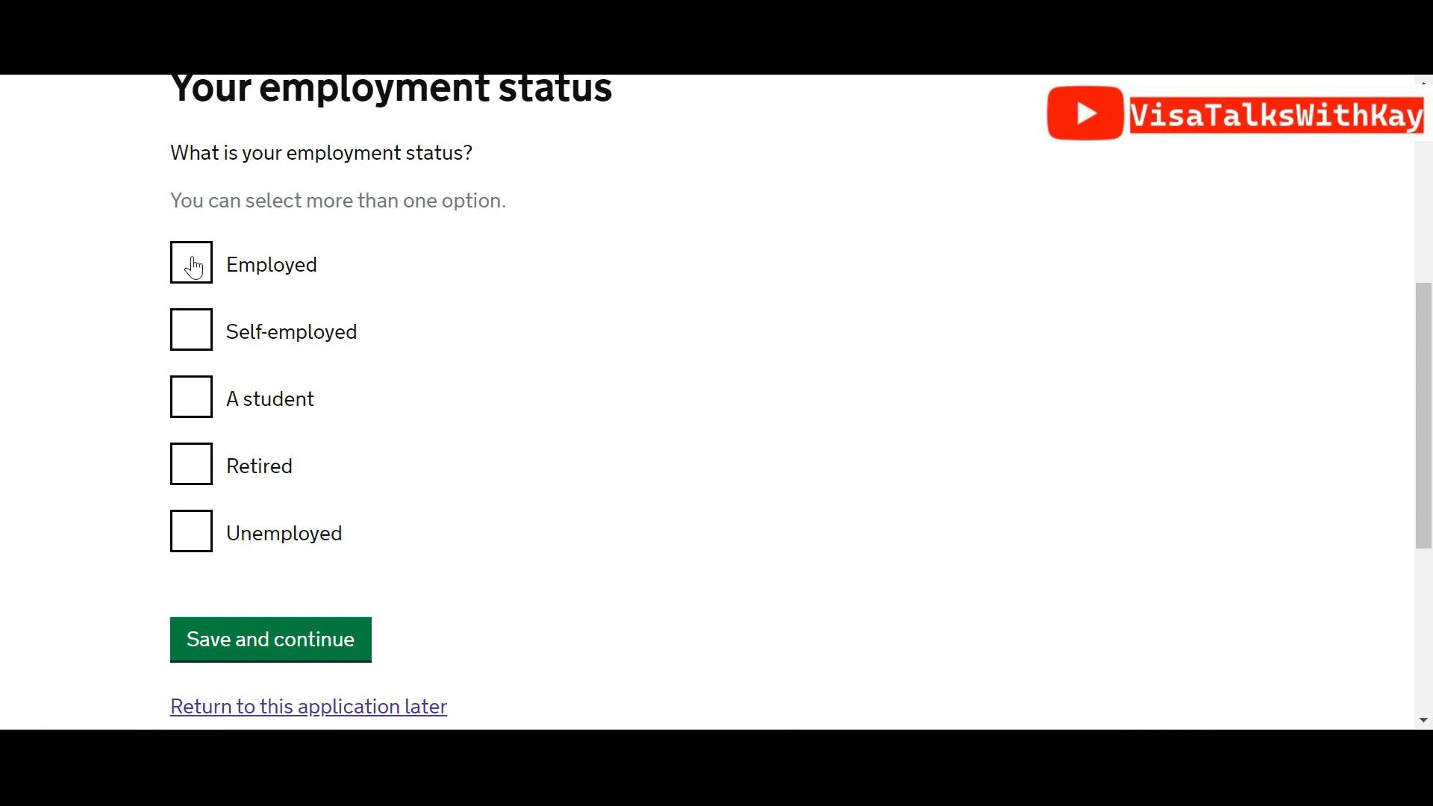
{"action": "left_click", "coordinate": [203, 280]}
{"action": "left_click", "coordinate": [357, 643]}
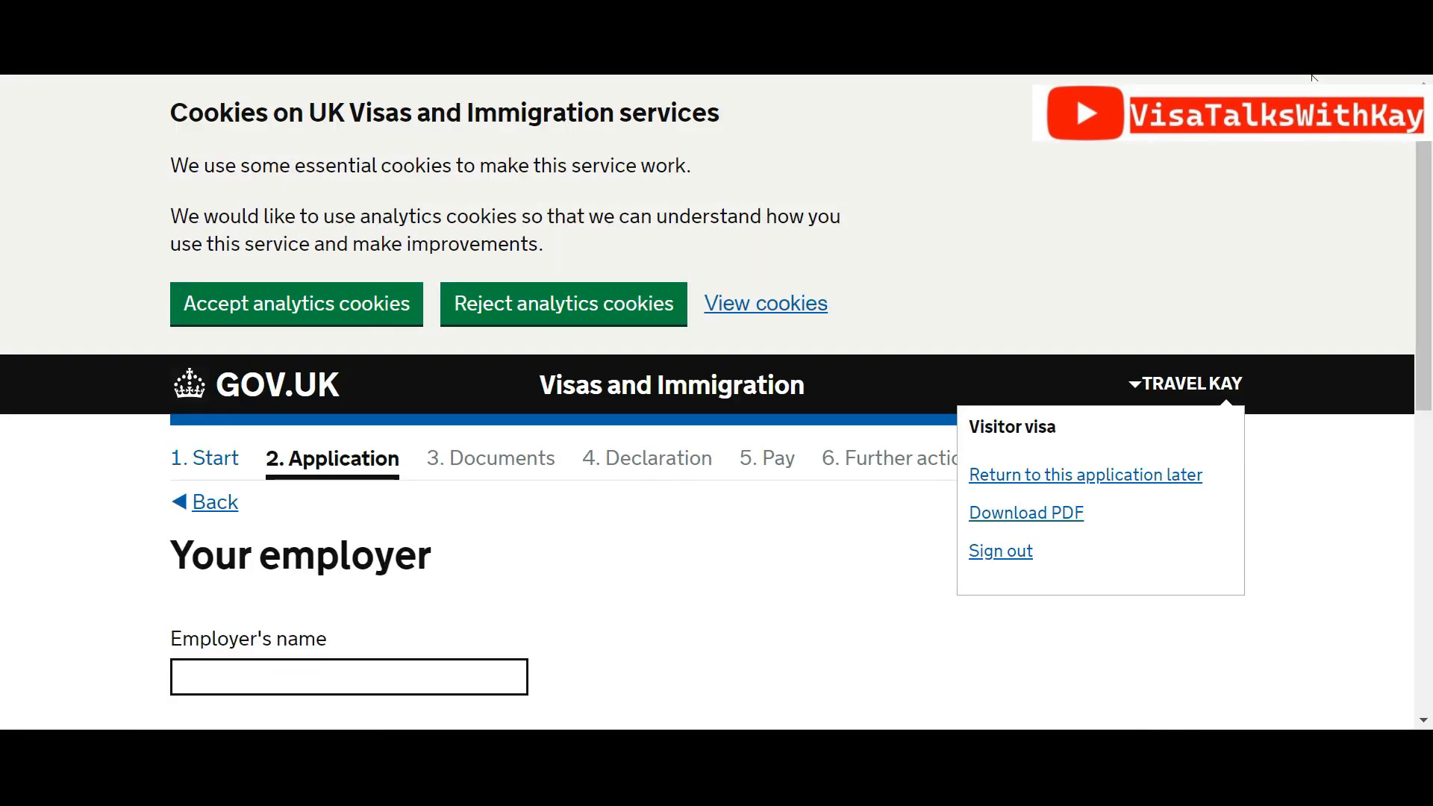
Enter the employer's business name
{"action": "scroll", "coordinate": [1308, 79], "scroll_direction": "down", "scroll_amount": 5}
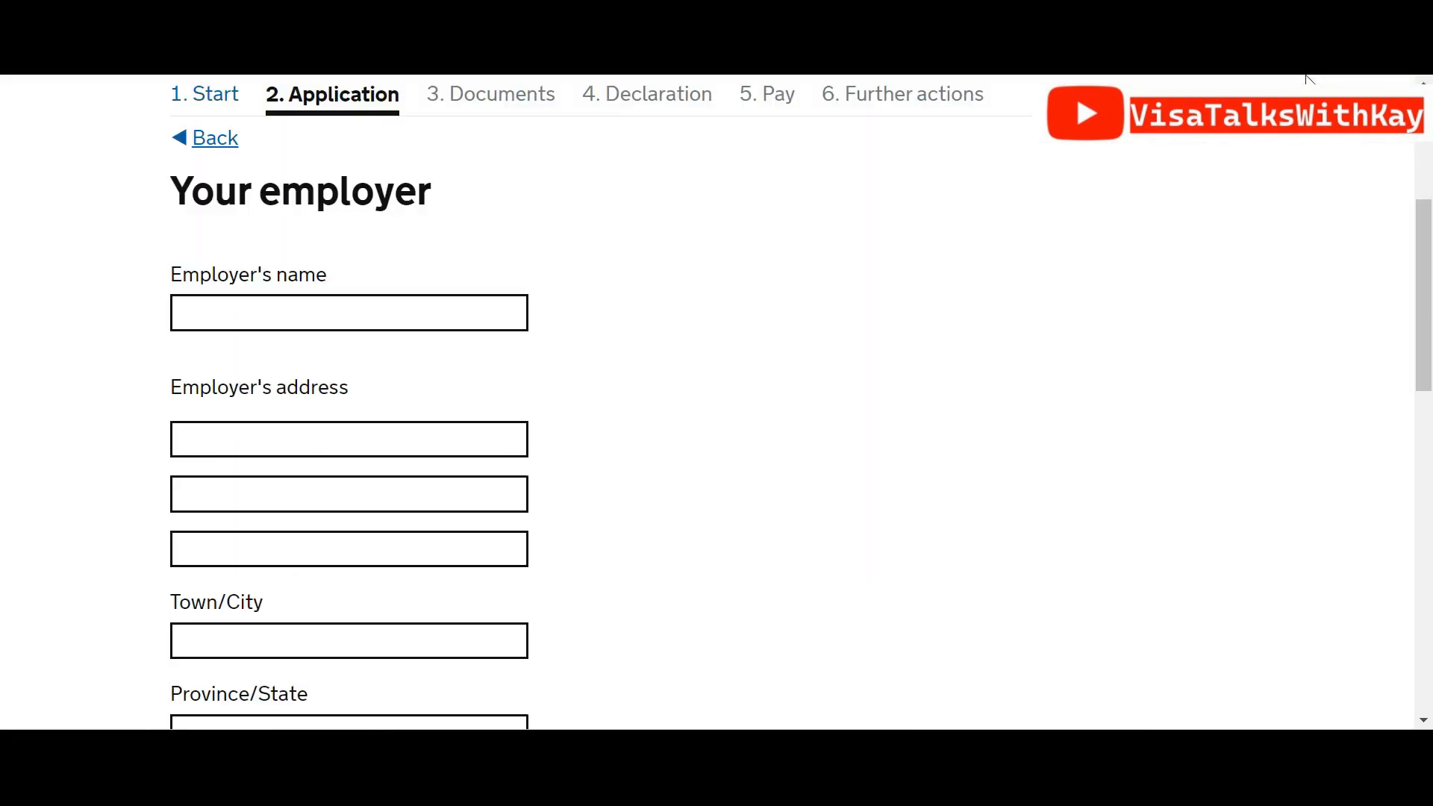
{"action": "left_click", "coordinate": [418, 306]}
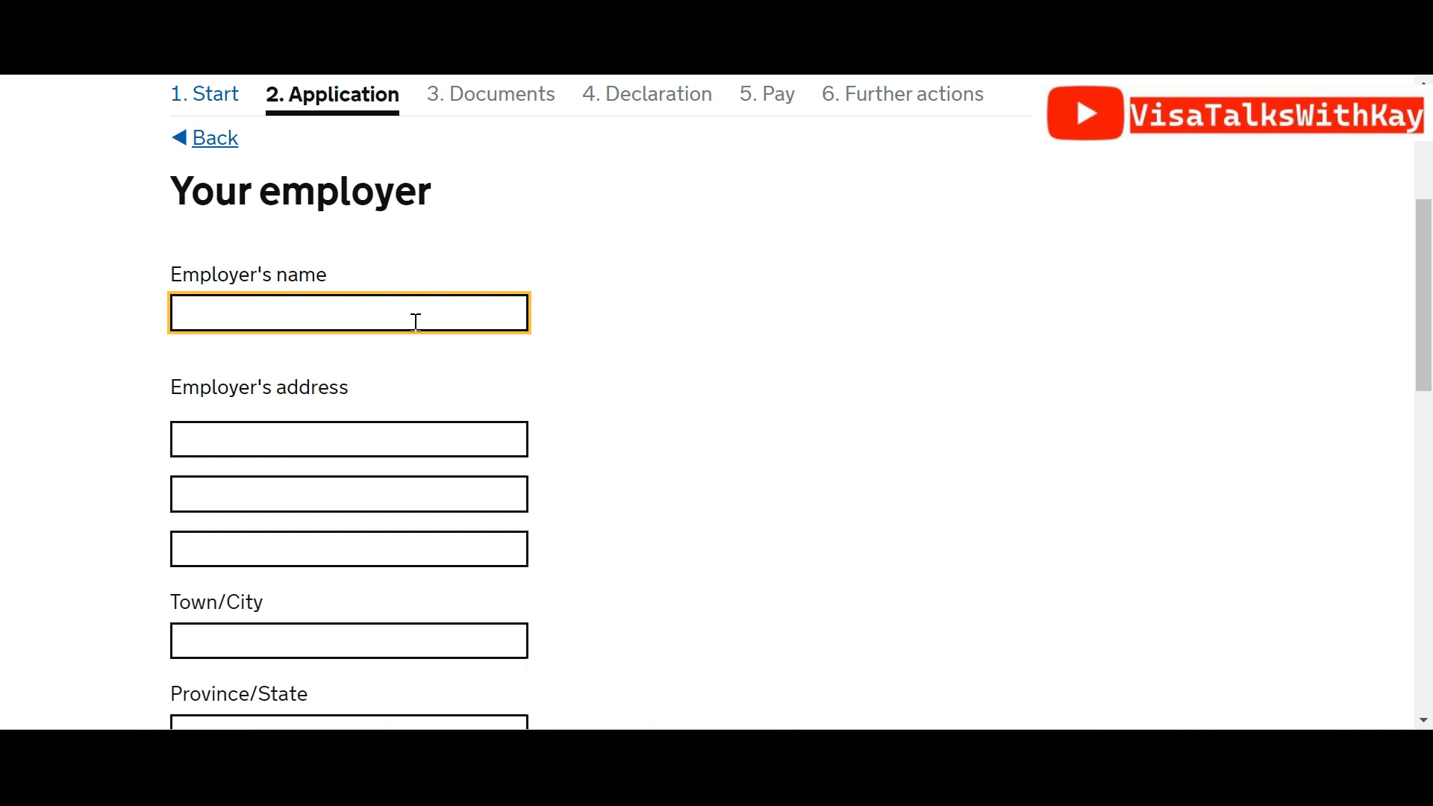
{"action": "type", "text": "WITHKAYT ENTERPR"}
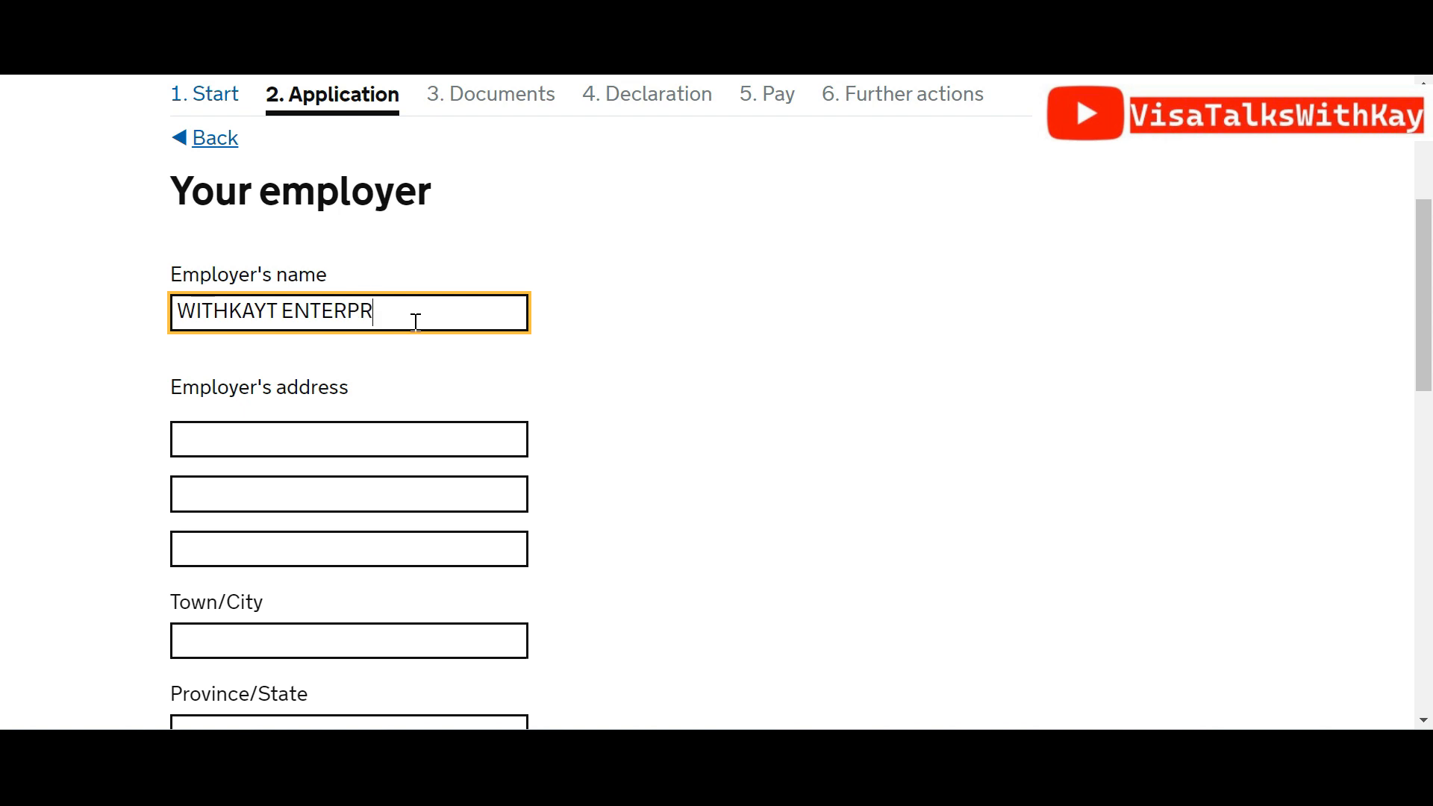
{"action": "key", "text": "BackSpace"}
{"action": "key", "text": "BackSpace"}
{"action": "type", "text": "PRISES"}
Fill in the employer's street address lines, town and province
{"action": "key", "text": "Tab"}
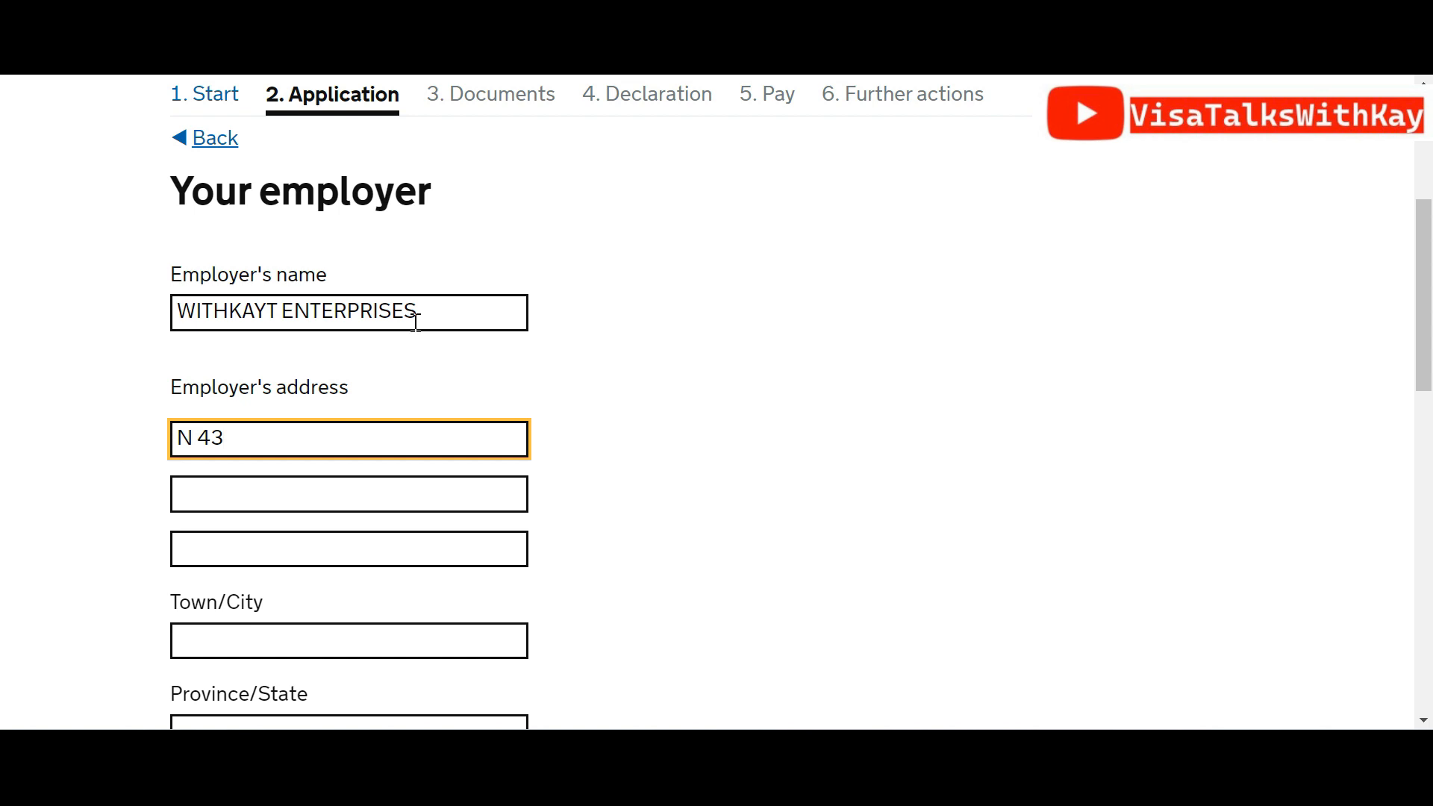
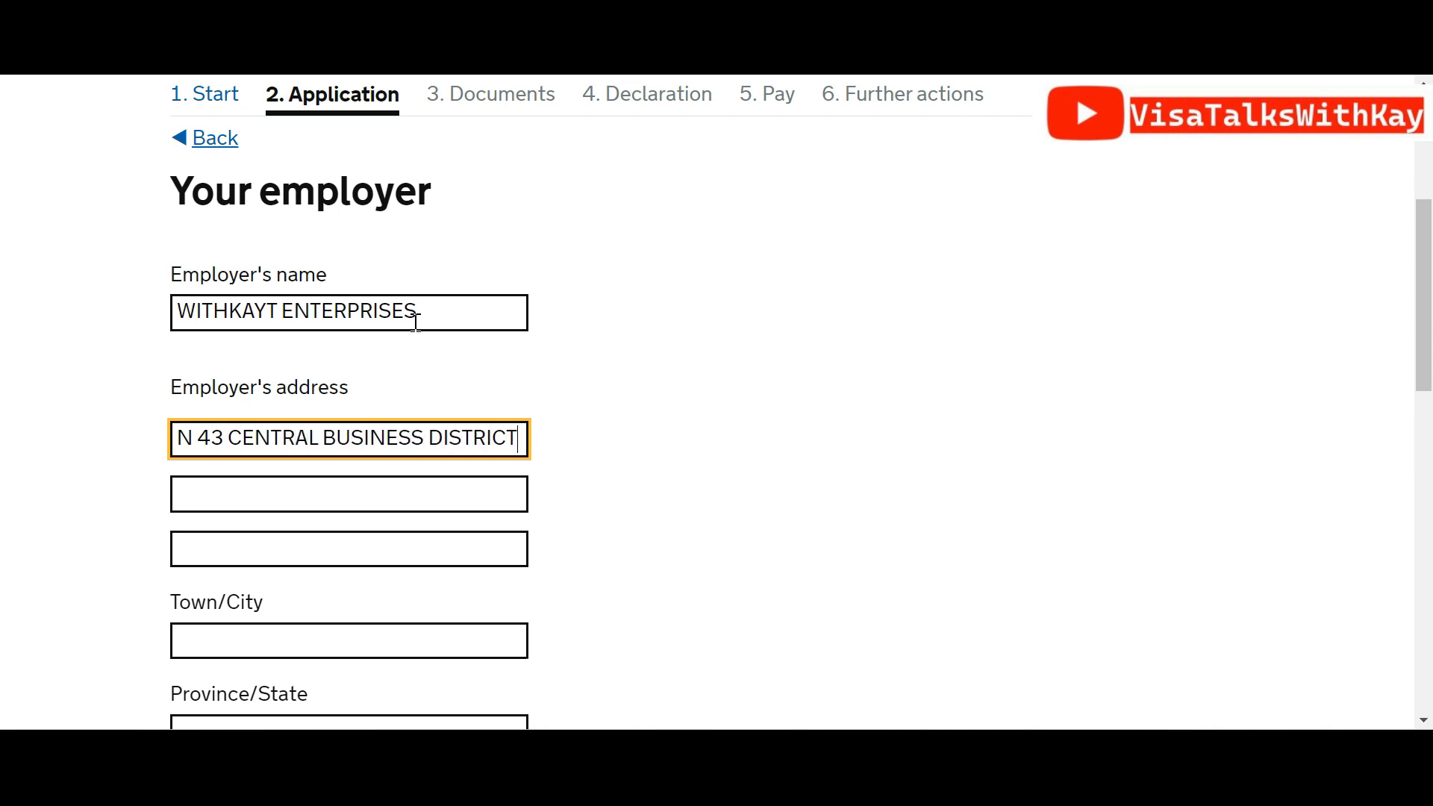
{"action": "key", "text": "Tab"}
{"action": "key", "text": "Tab"}
{"action": "type", "text": "AB"}
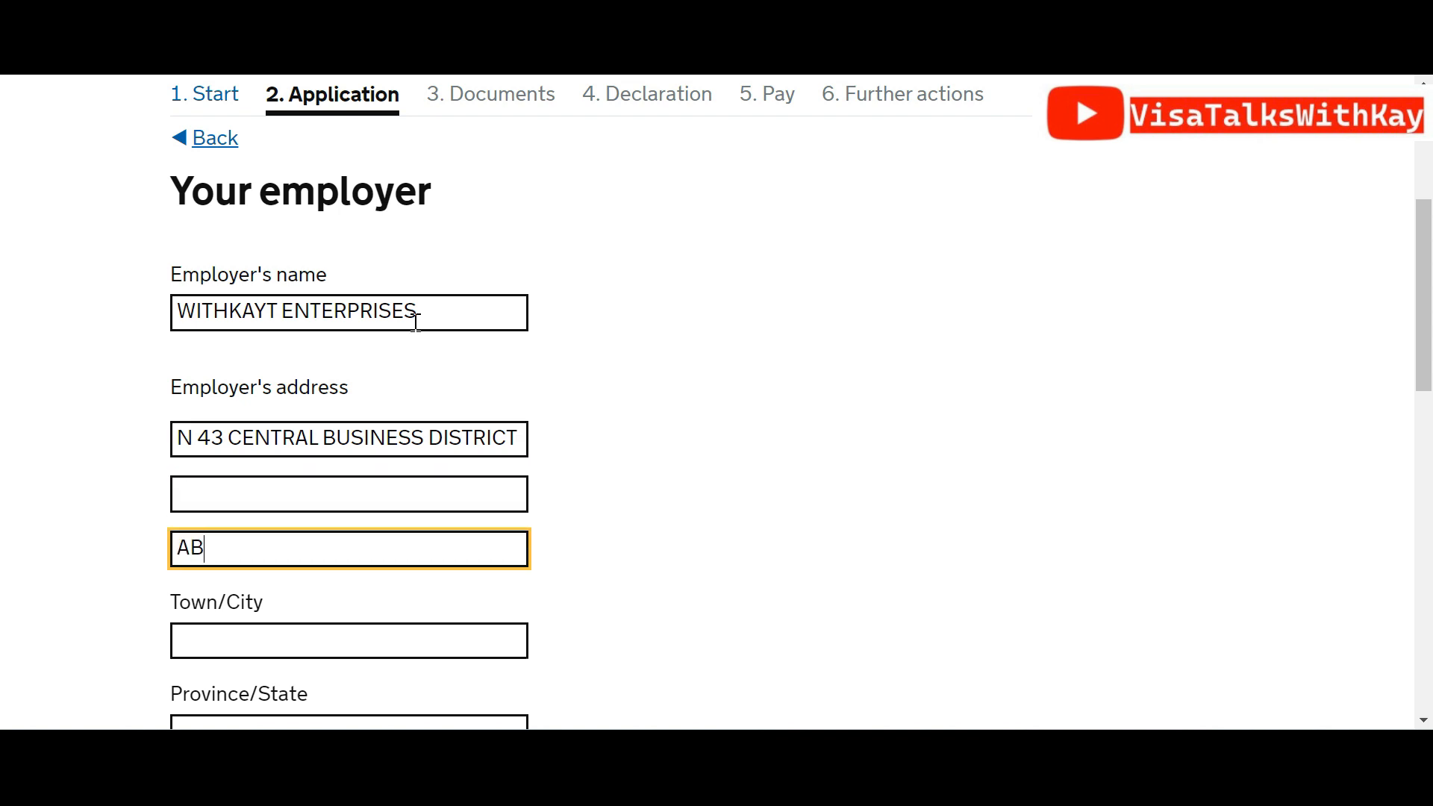
{"action": "type", "text": "UJA"}
{"action": "key", "text": "Tab"}
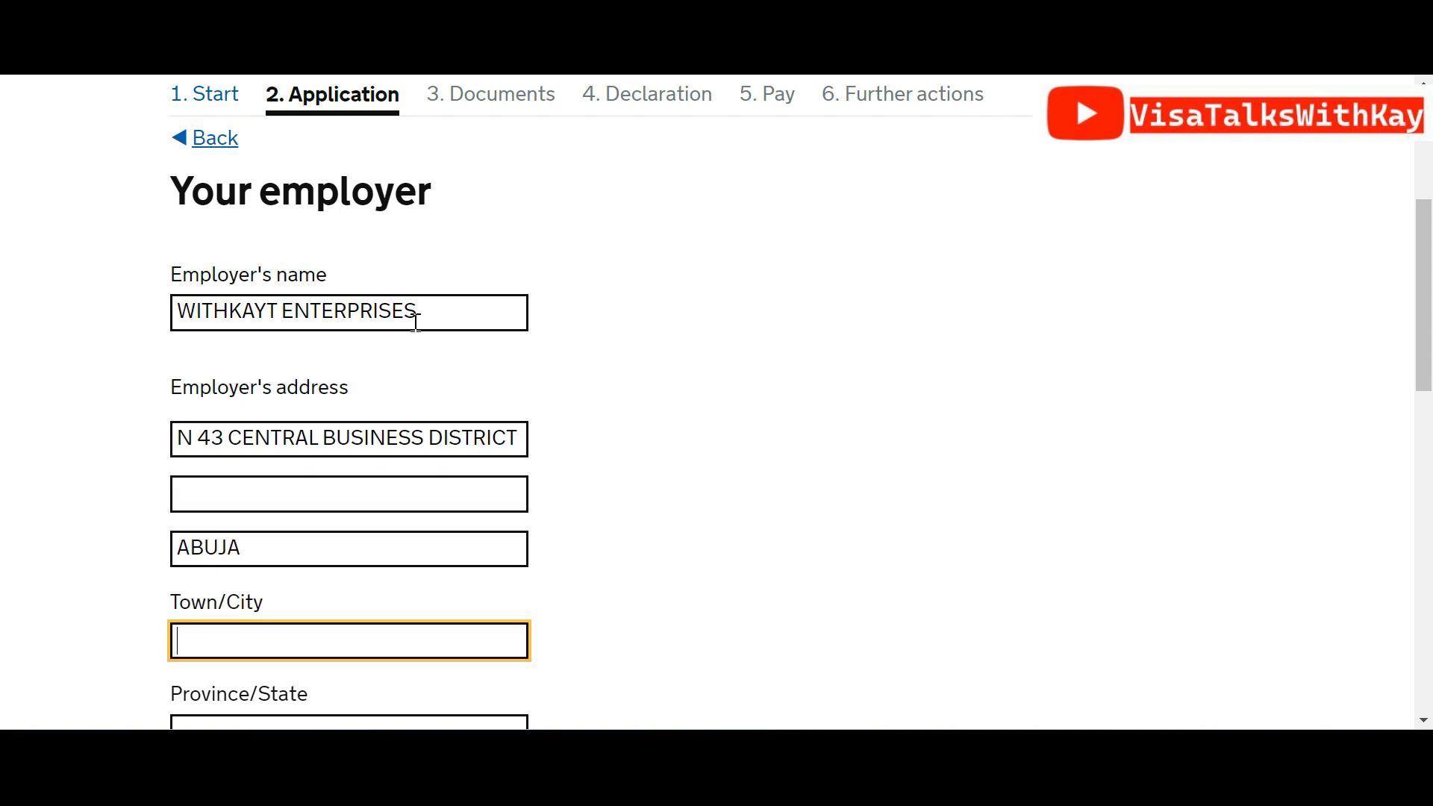
{"action": "type", "text": "FCT"}
{"action": "key", "text": "Tab"}
{"action": "type", "text": "ABUJA"}
{"action": "key", "text": "Tab"}
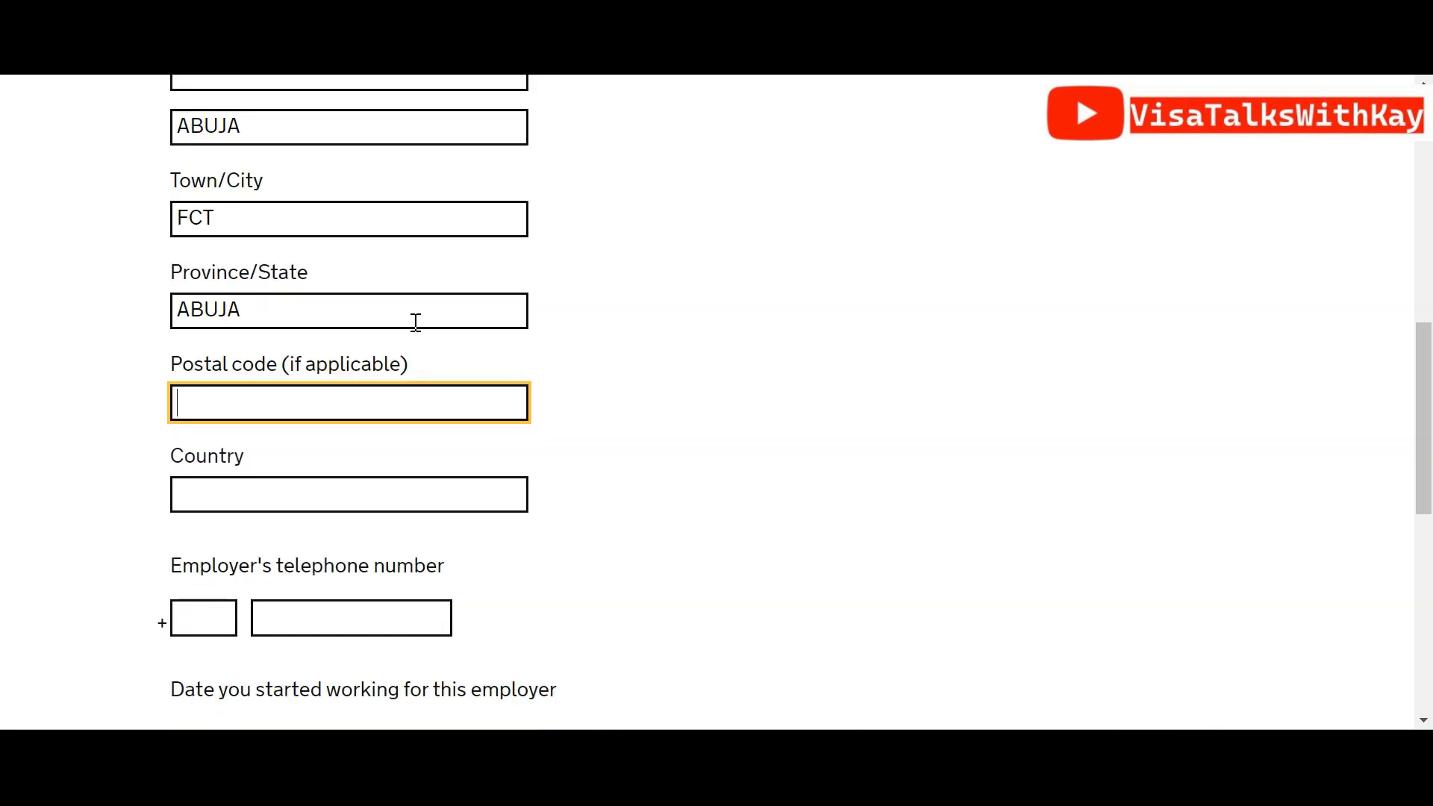
Set the employer's country to Nigeria and enter the employer's phone number
{"action": "left_click", "coordinate": [253, 484]}
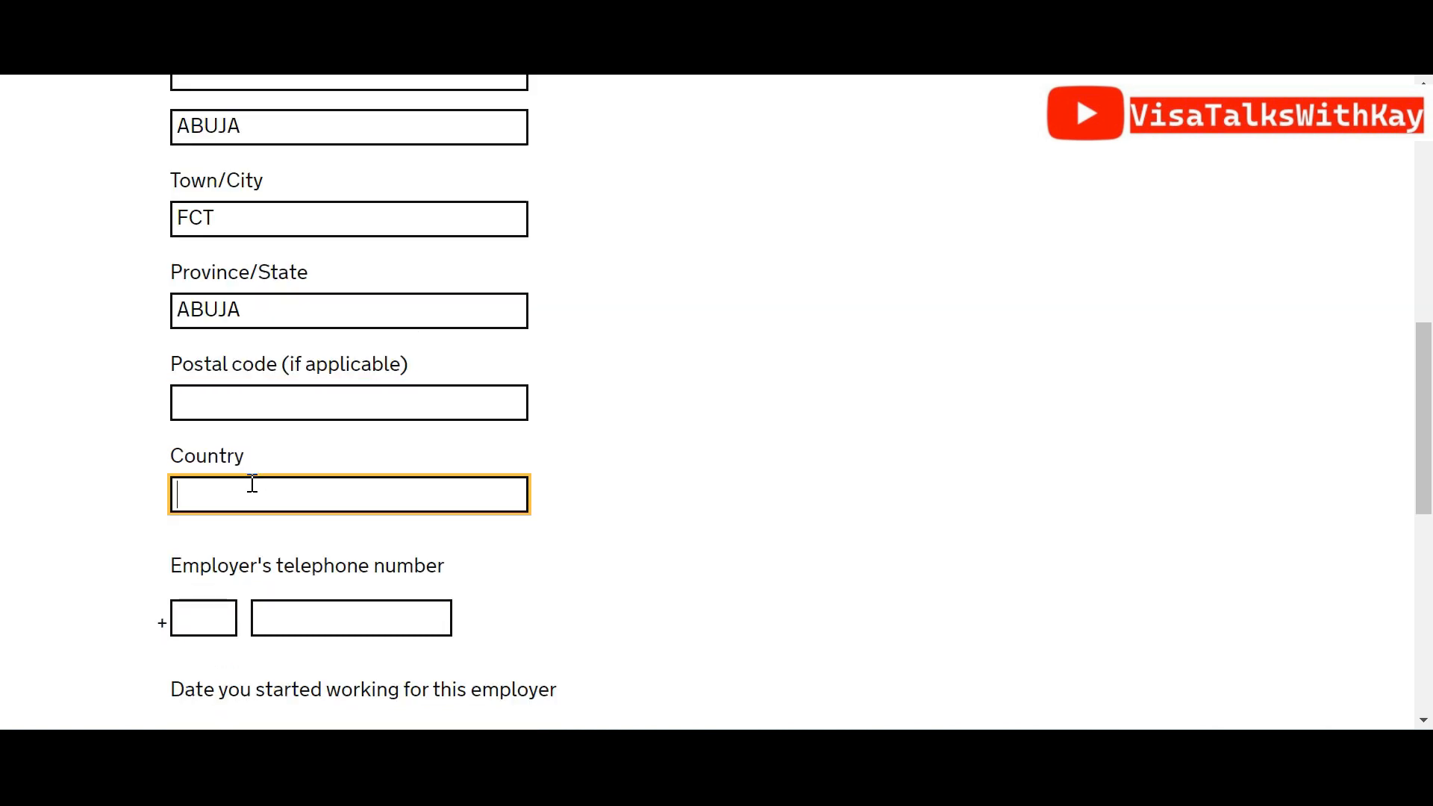
{"action": "type", "text": "NIGERI"}
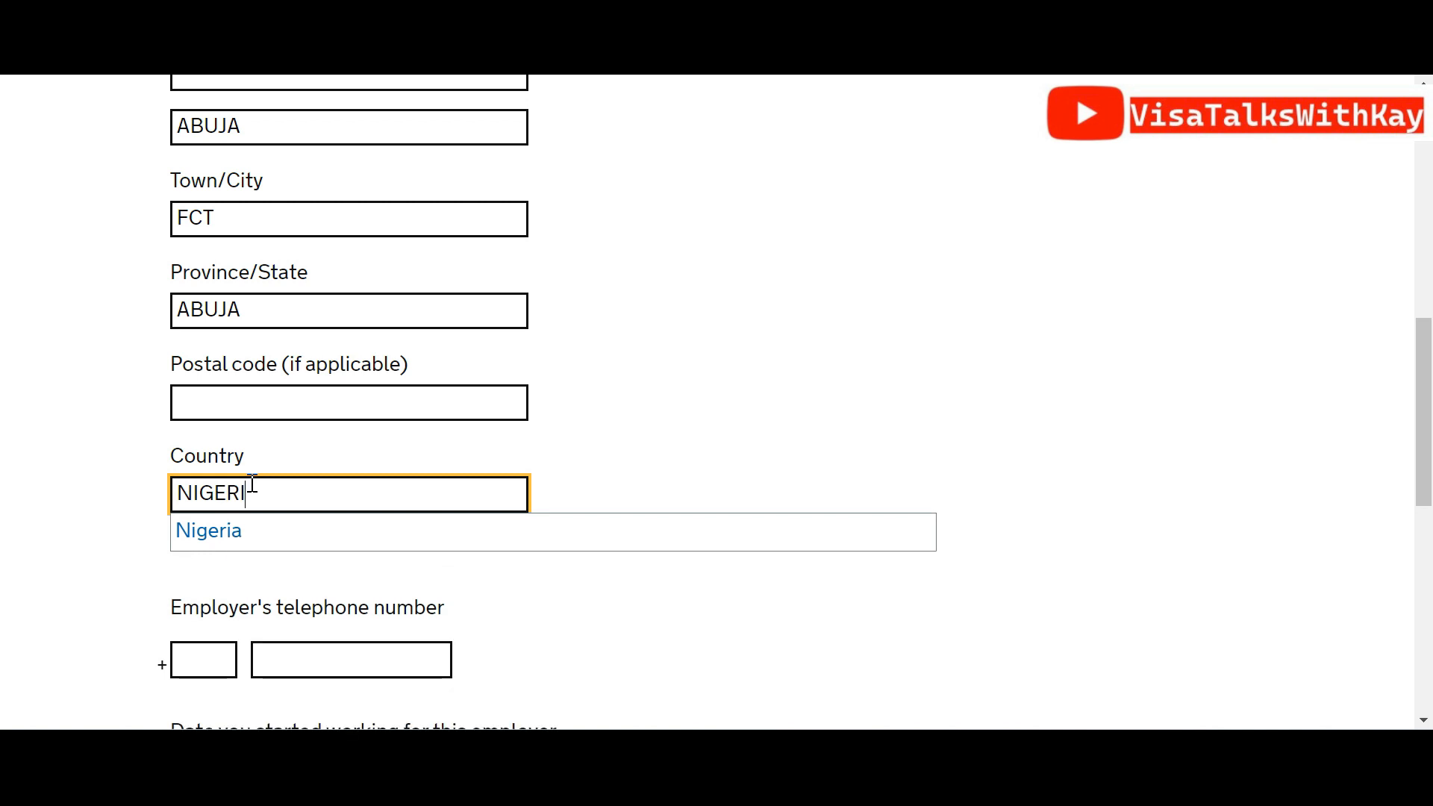
{"action": "left_click", "coordinate": [236, 521]}
{"action": "left_click", "coordinate": [211, 614]}
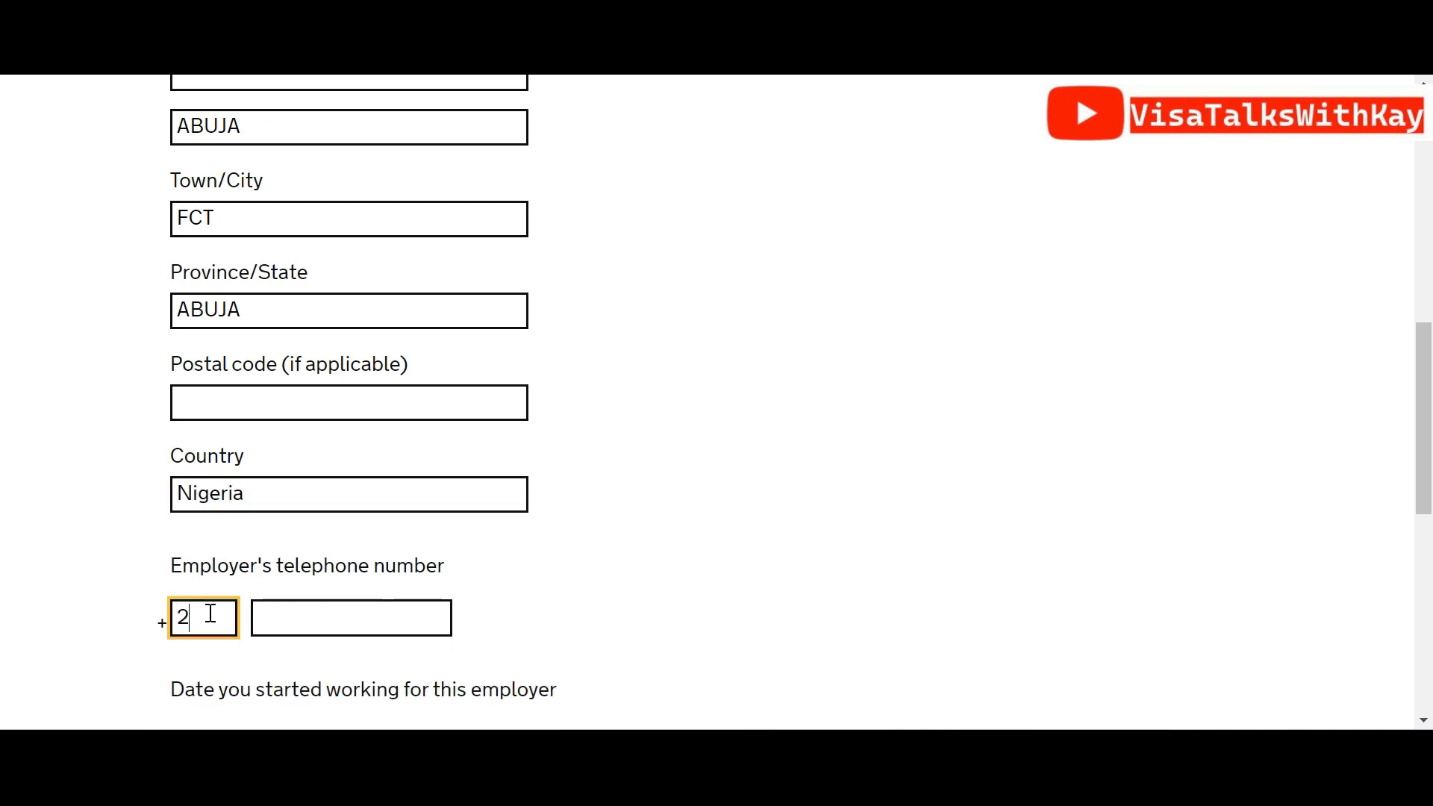
{"action": "key", "text": "Tab"}
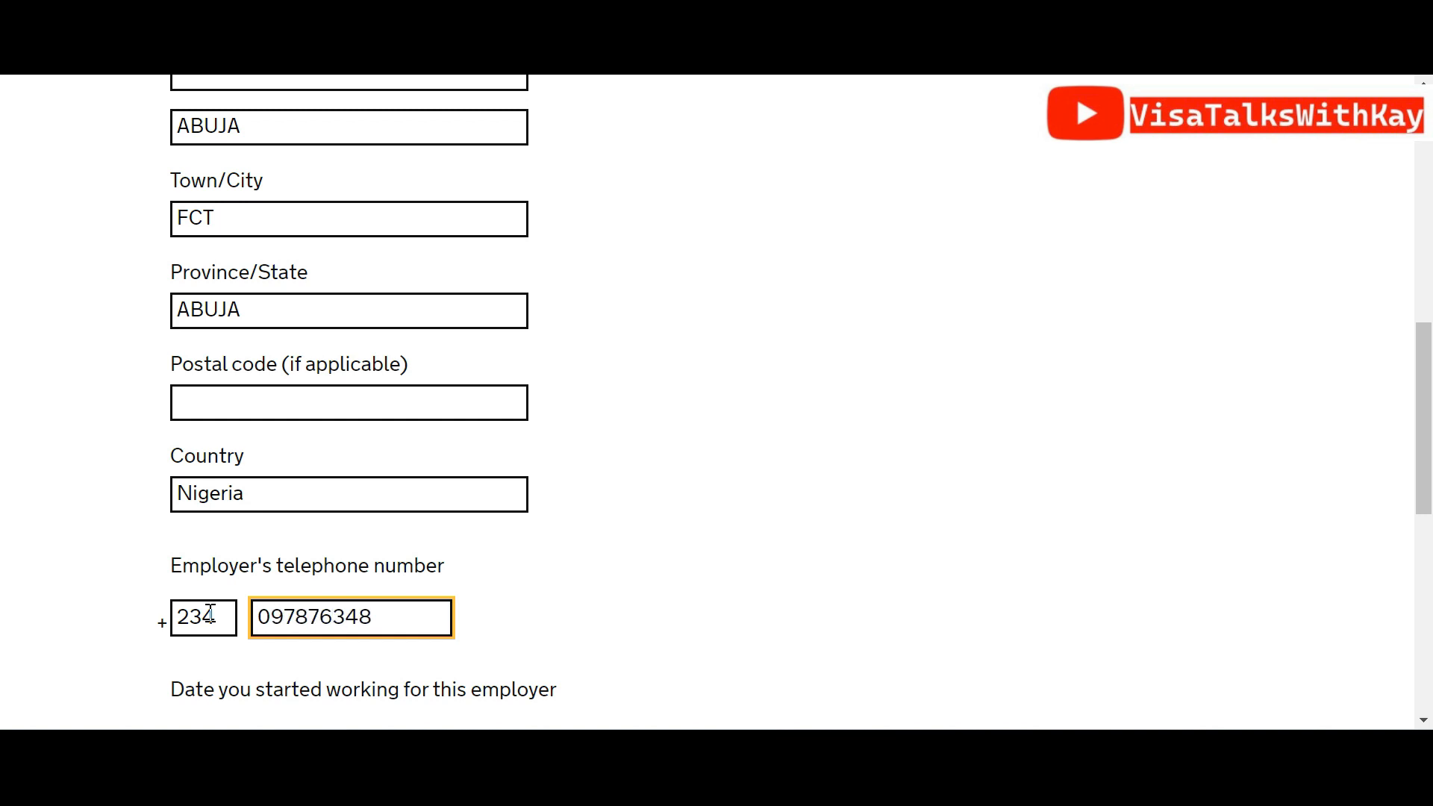
Enter the employment start date 05 2011 and save the employer details
{"action": "scroll", "coordinate": [1418, 485], "scroll_direction": "down", "scroll_amount": 5}
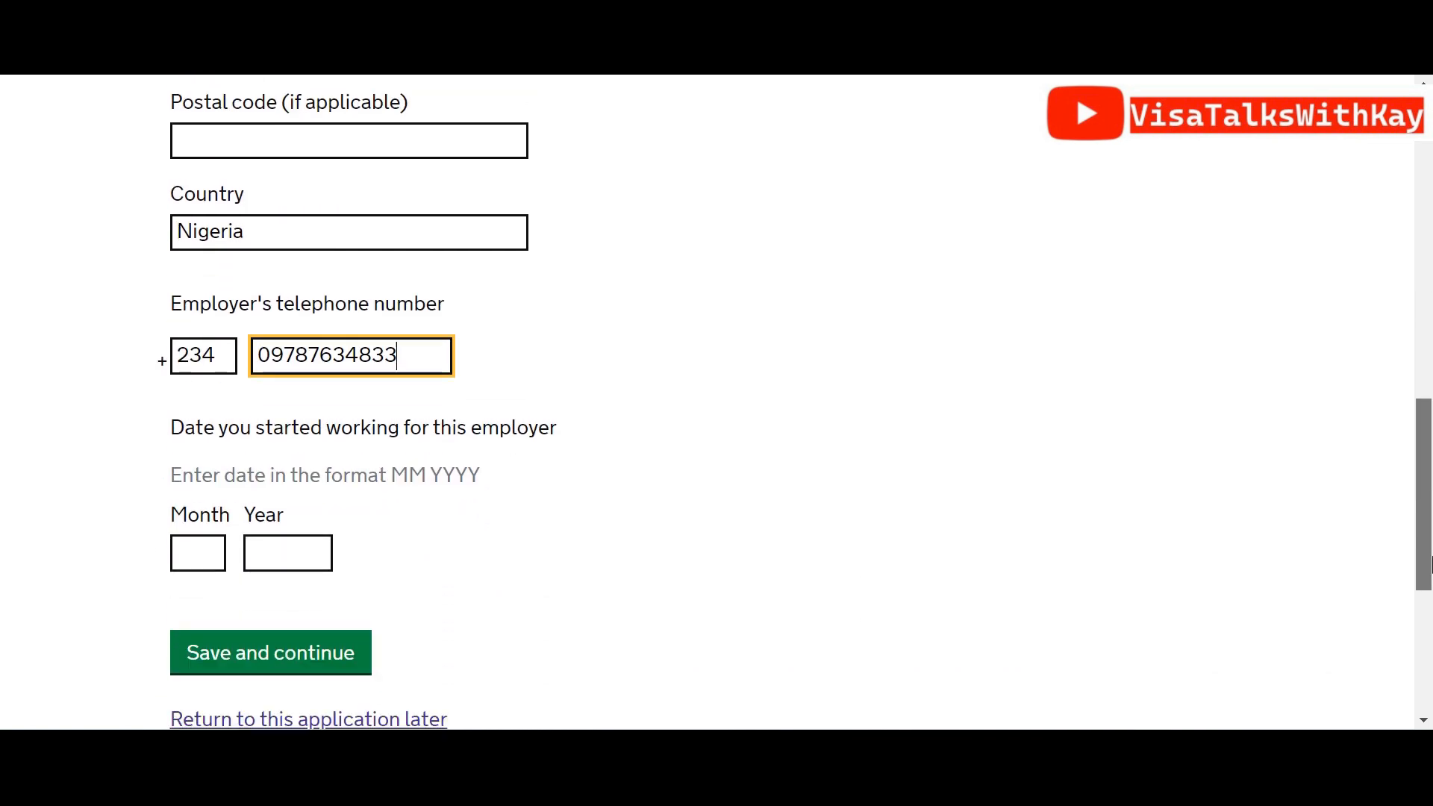
{"action": "left_click", "coordinate": [199, 478]}
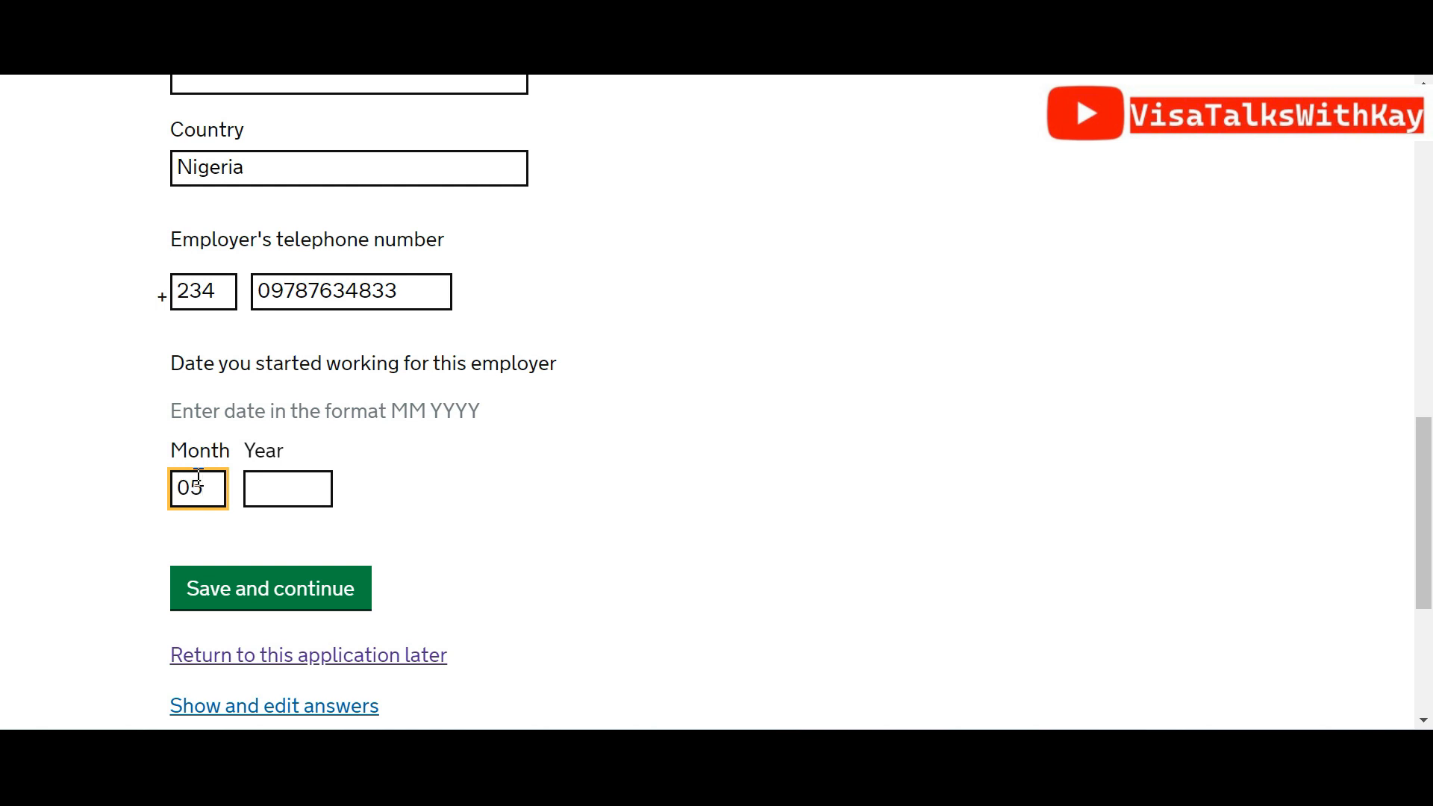
{"action": "key", "text": "Tab"}
{"action": "type", "text": "2"}
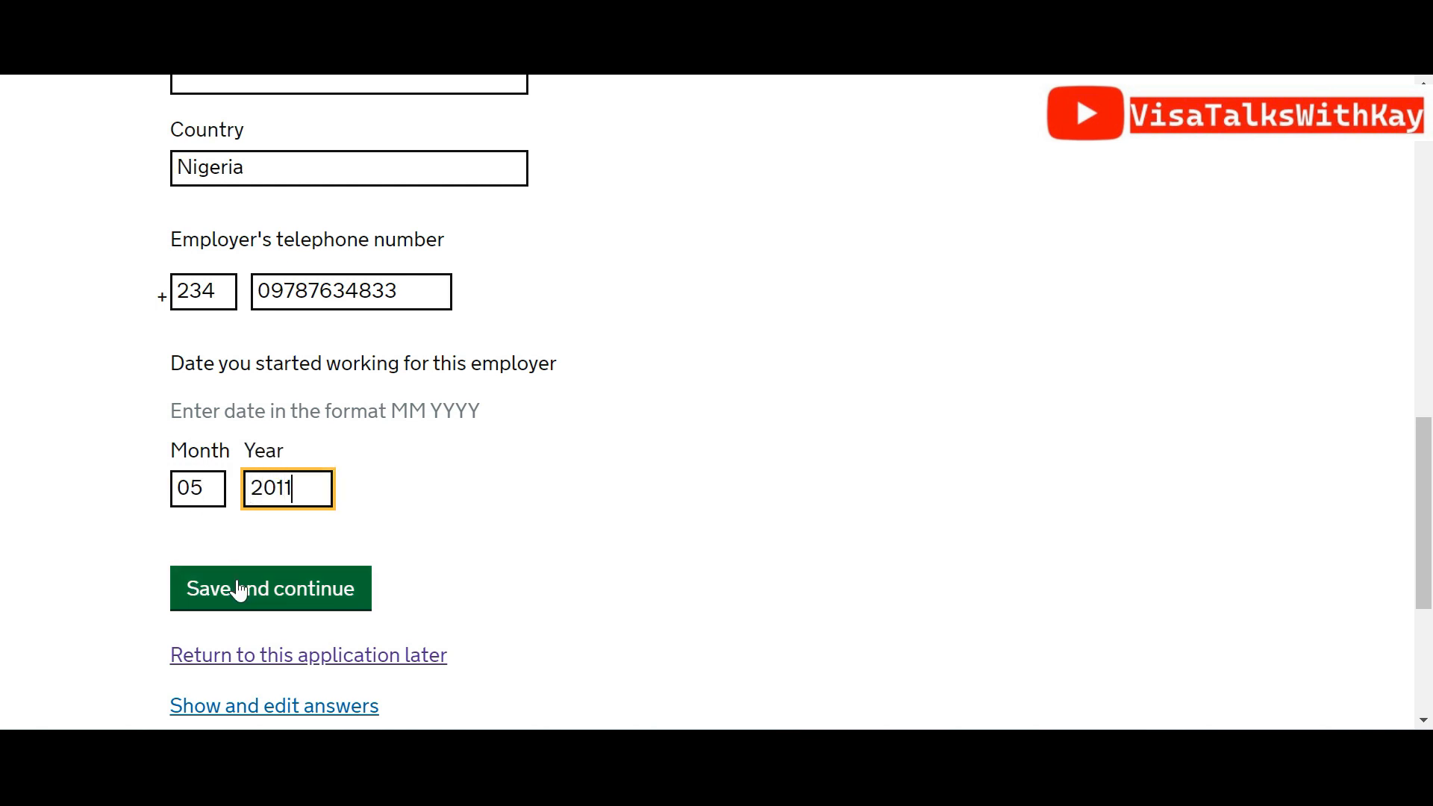
{"action": "mouse_move", "coordinate": [1430, 567]}
{"action": "left_mouse_down"}
{"action": "mouse_move", "coordinate": [1382, 339]}
{"action": "mouse_move", "coordinate": [1430, 421]}
{"action": "mouse_move", "coordinate": [1430, 568]}
{"action": "left_mouse_up"}
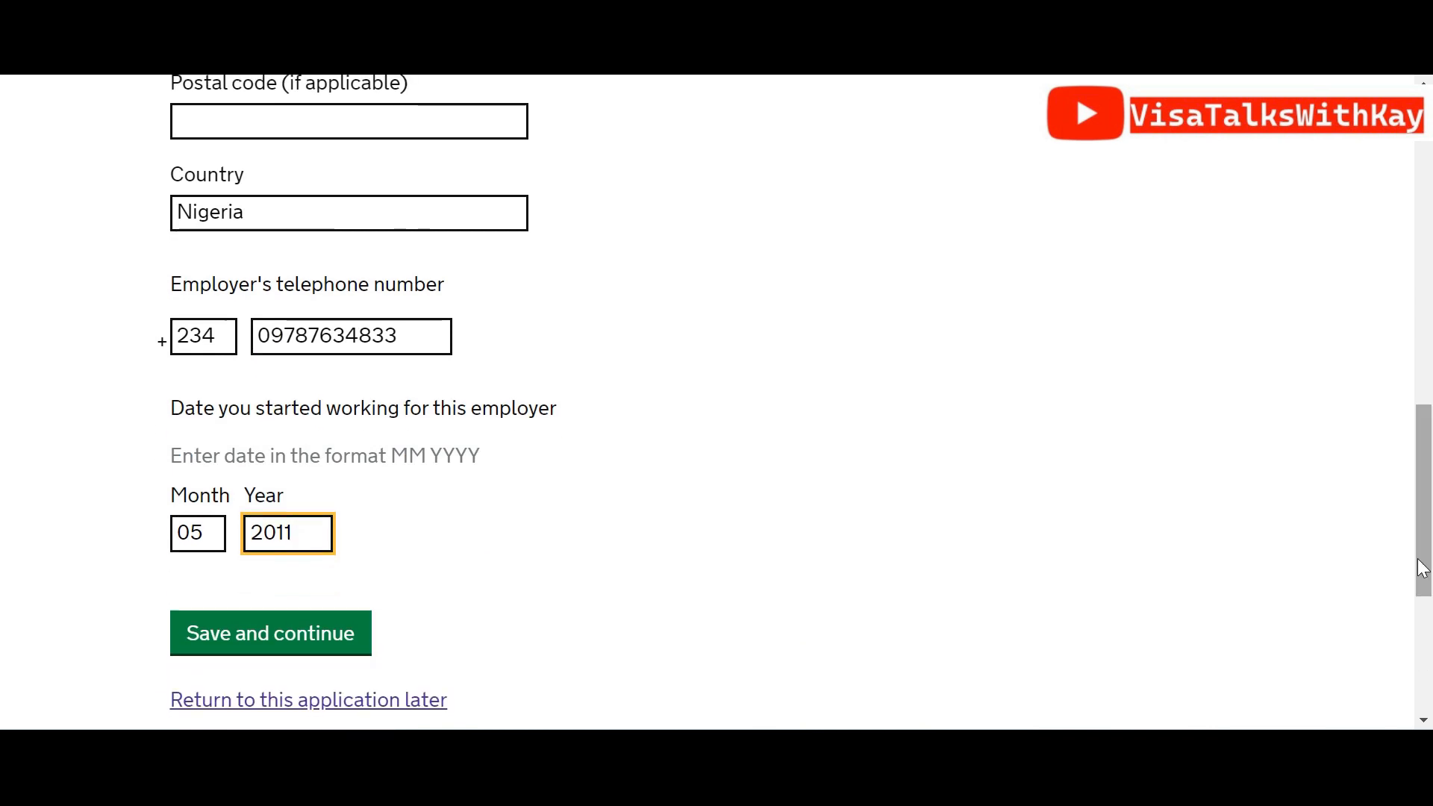
{"action": "left_click", "coordinate": [321, 640]}
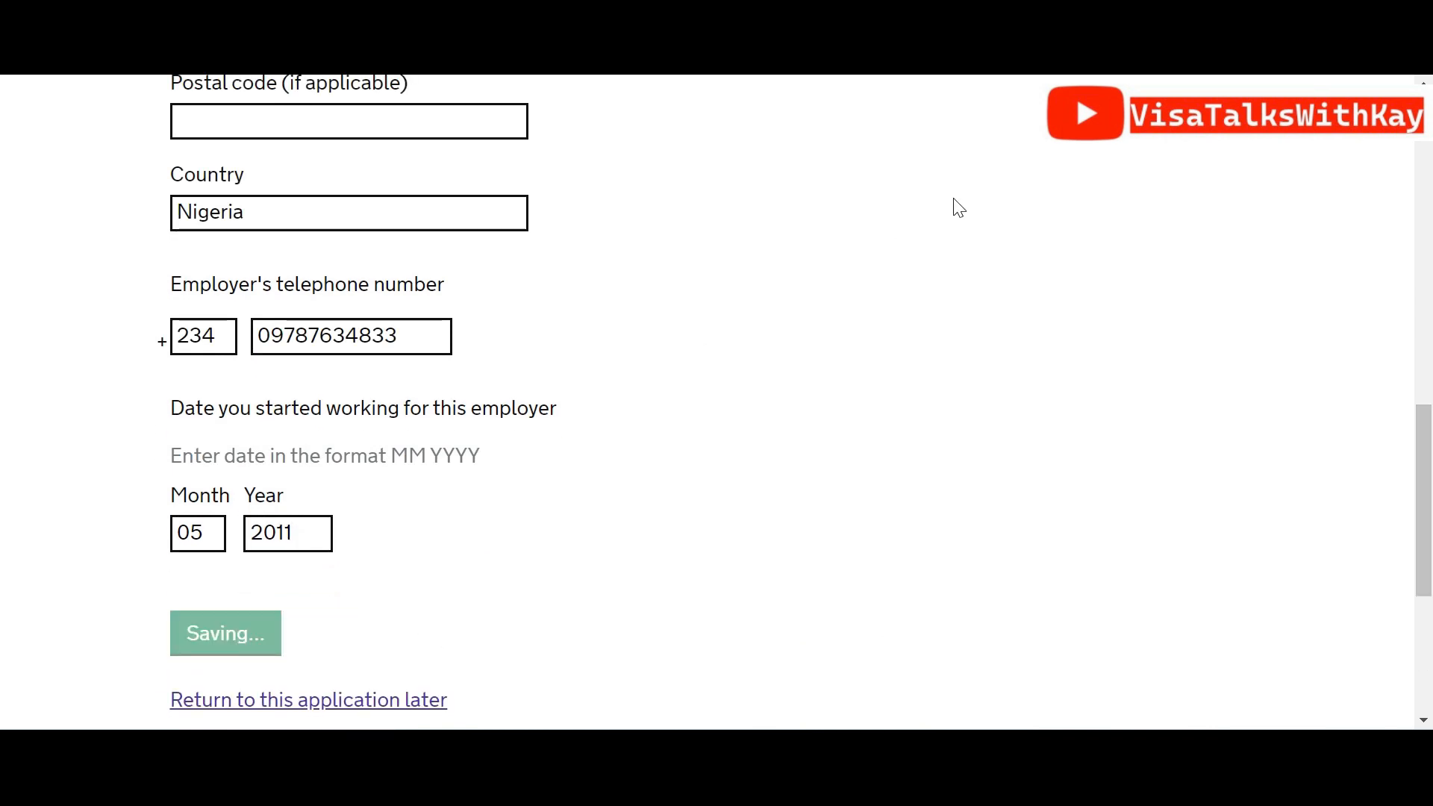
{"action": "scroll", "coordinate": [1431, 247], "scroll_direction": "down", "scroll_amount": 3}
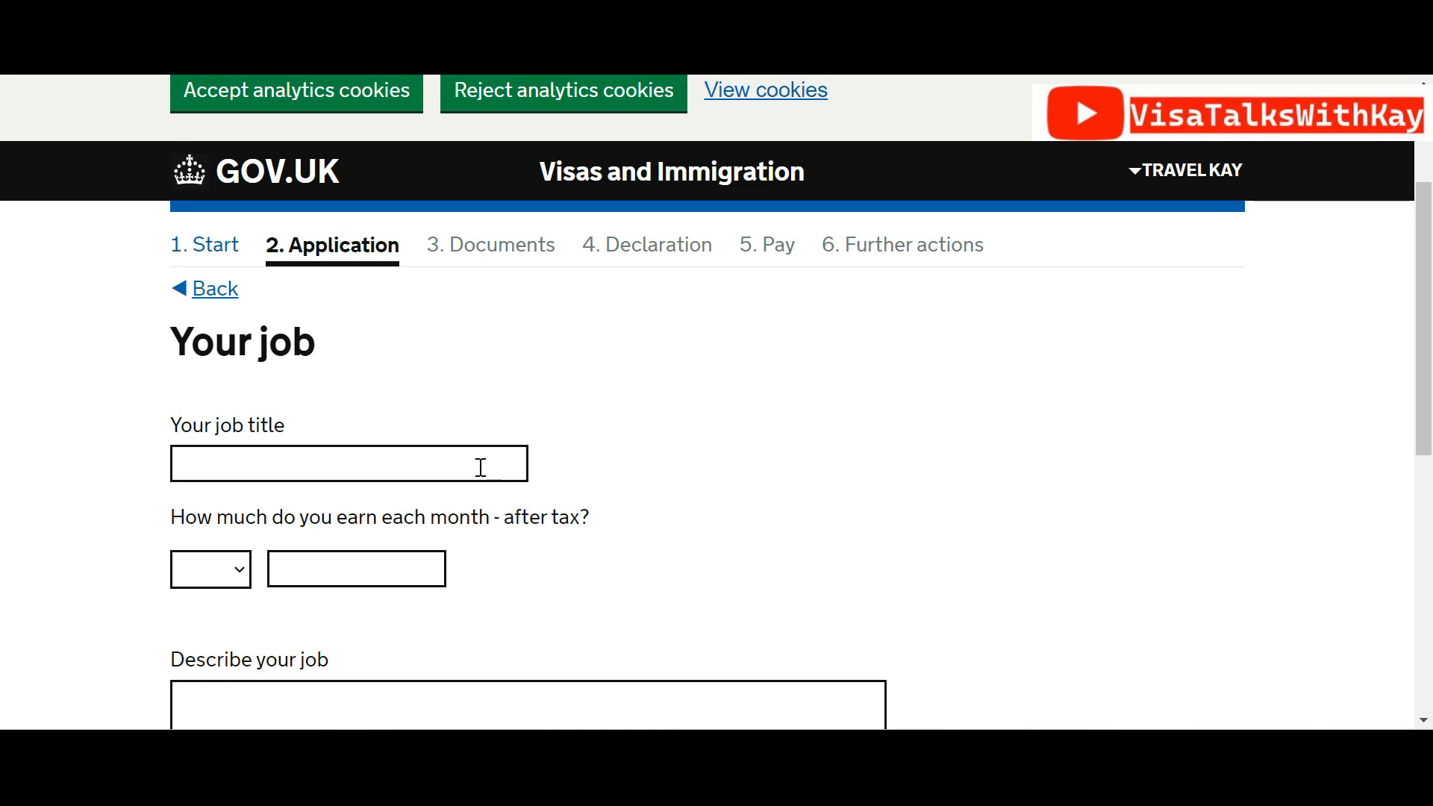
Set job title MANAGING DIRECTOR/CEO, monthly pay NGN 1000000 and a role description, then save
{"action": "left_click", "coordinate": [481, 467]}
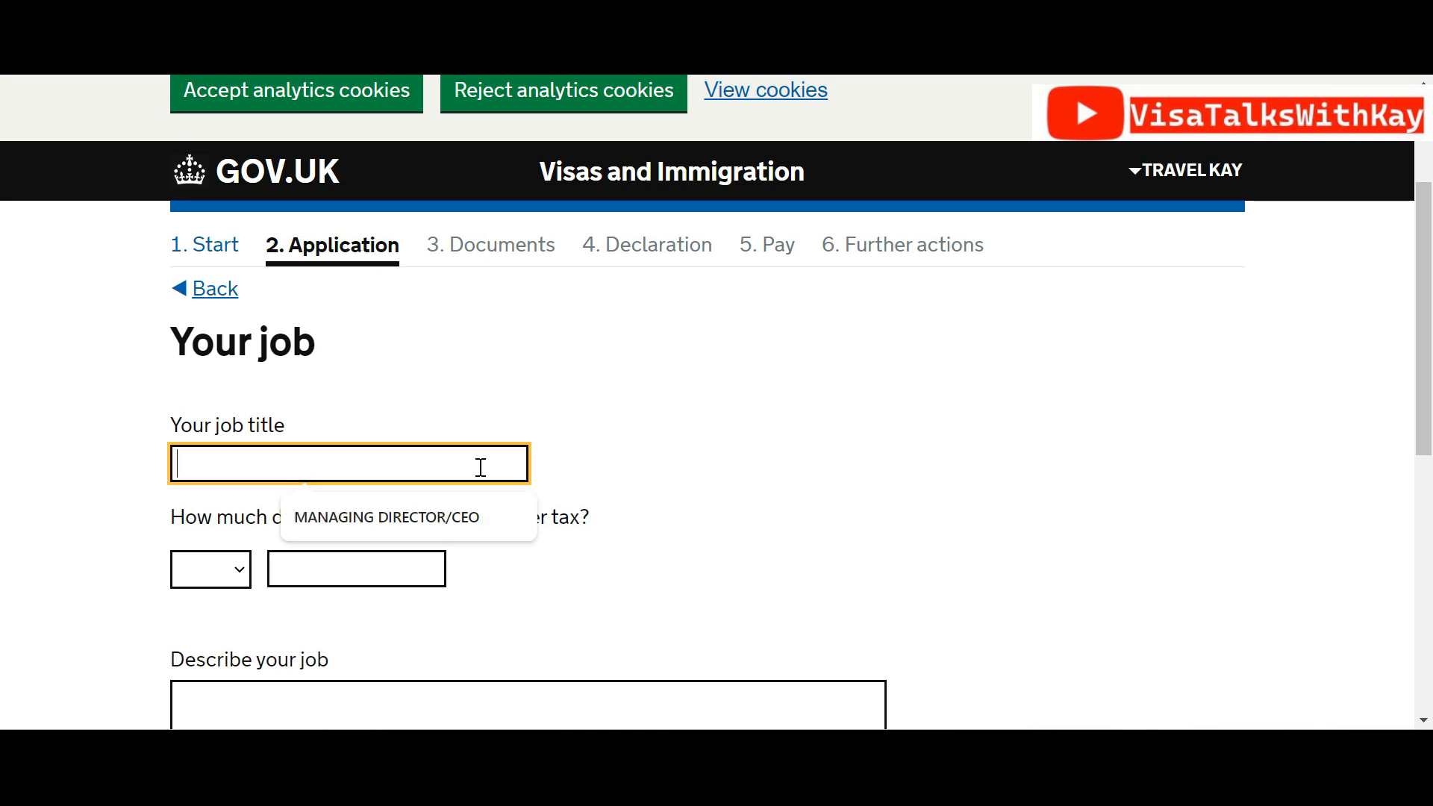
{"action": "left_click", "coordinate": [451, 528]}
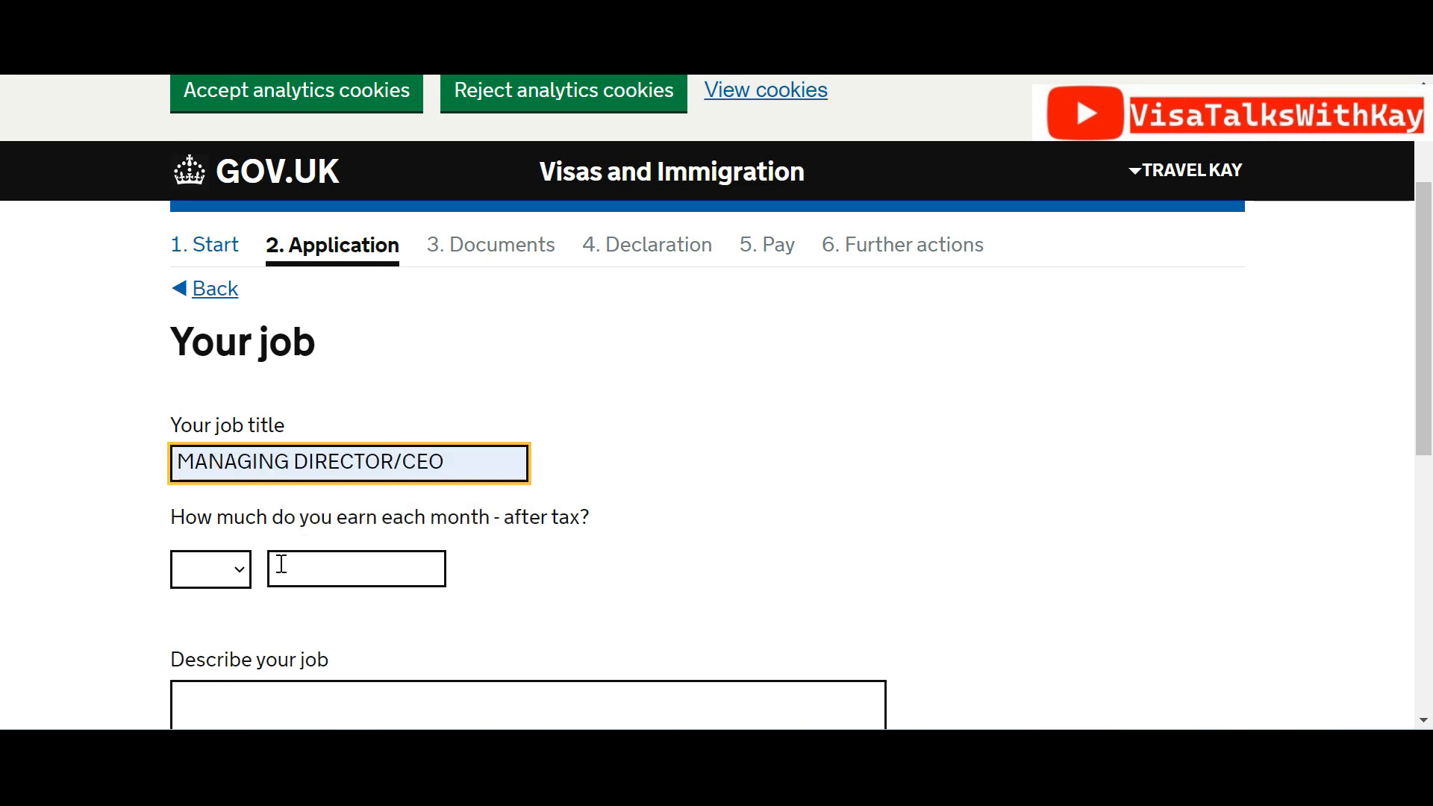
{"action": "left_click", "coordinate": [211, 570]}
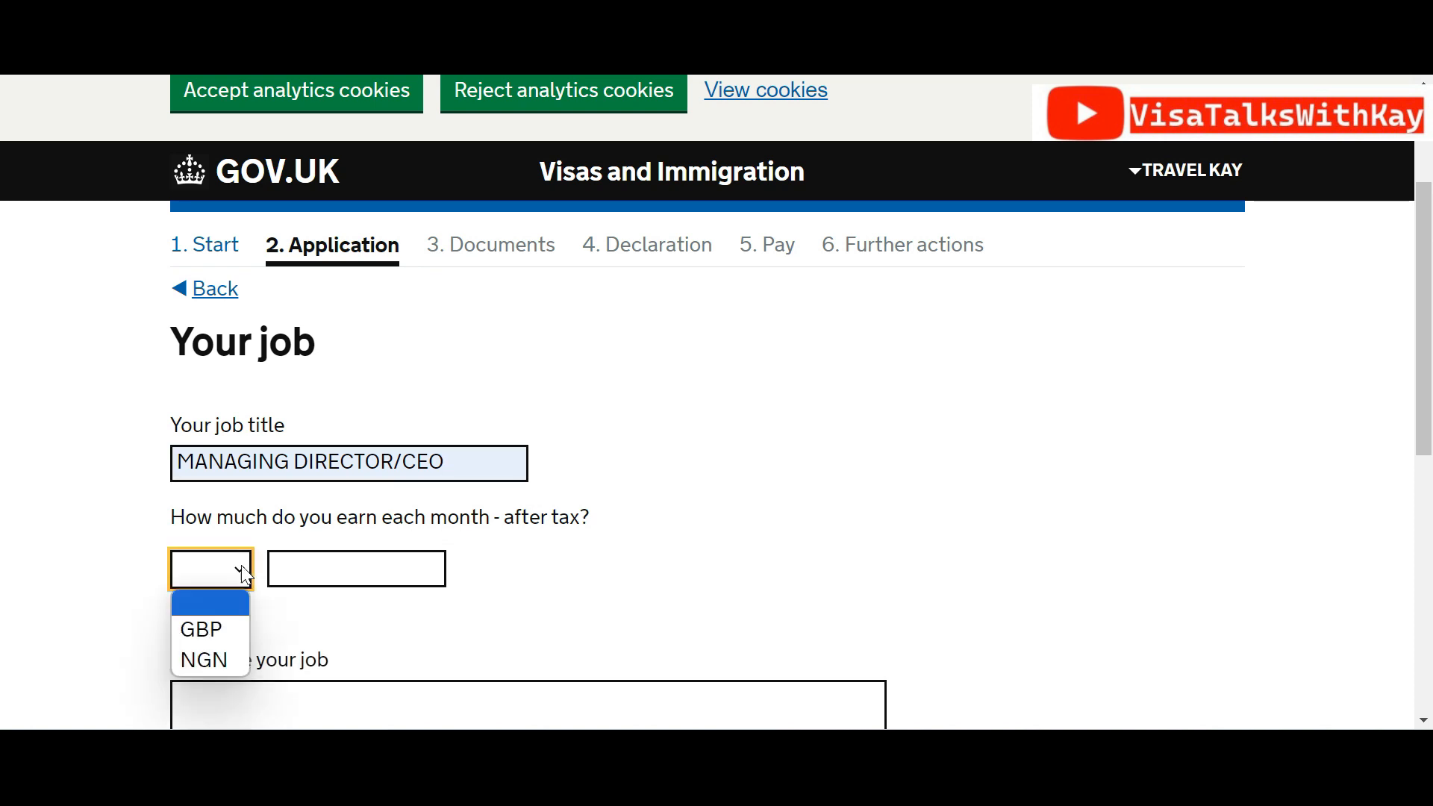
{"action": "left_click", "coordinate": [203, 661]}
{"action": "left_click", "coordinate": [301, 578]}
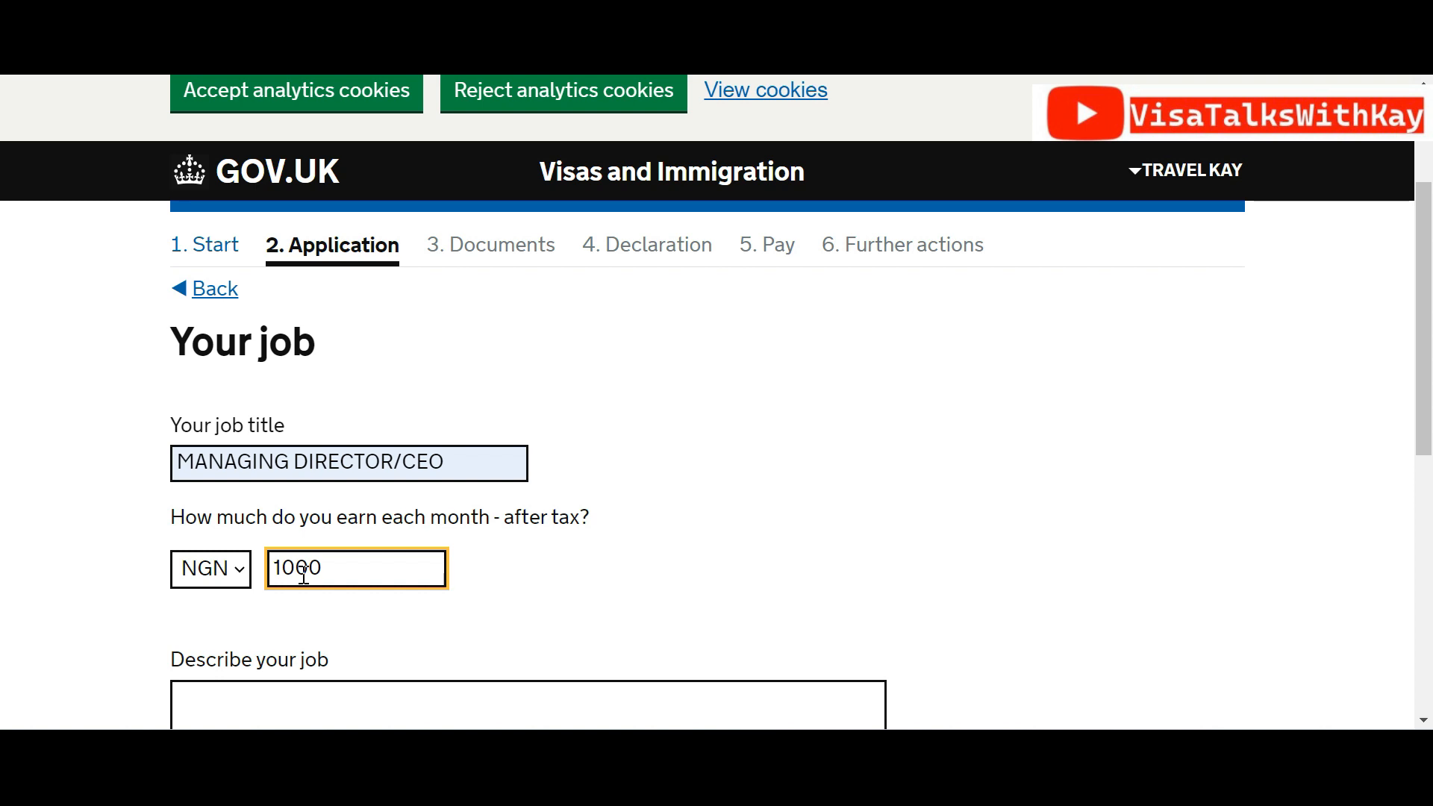
{"action": "left_click", "coordinate": [694, 538]}
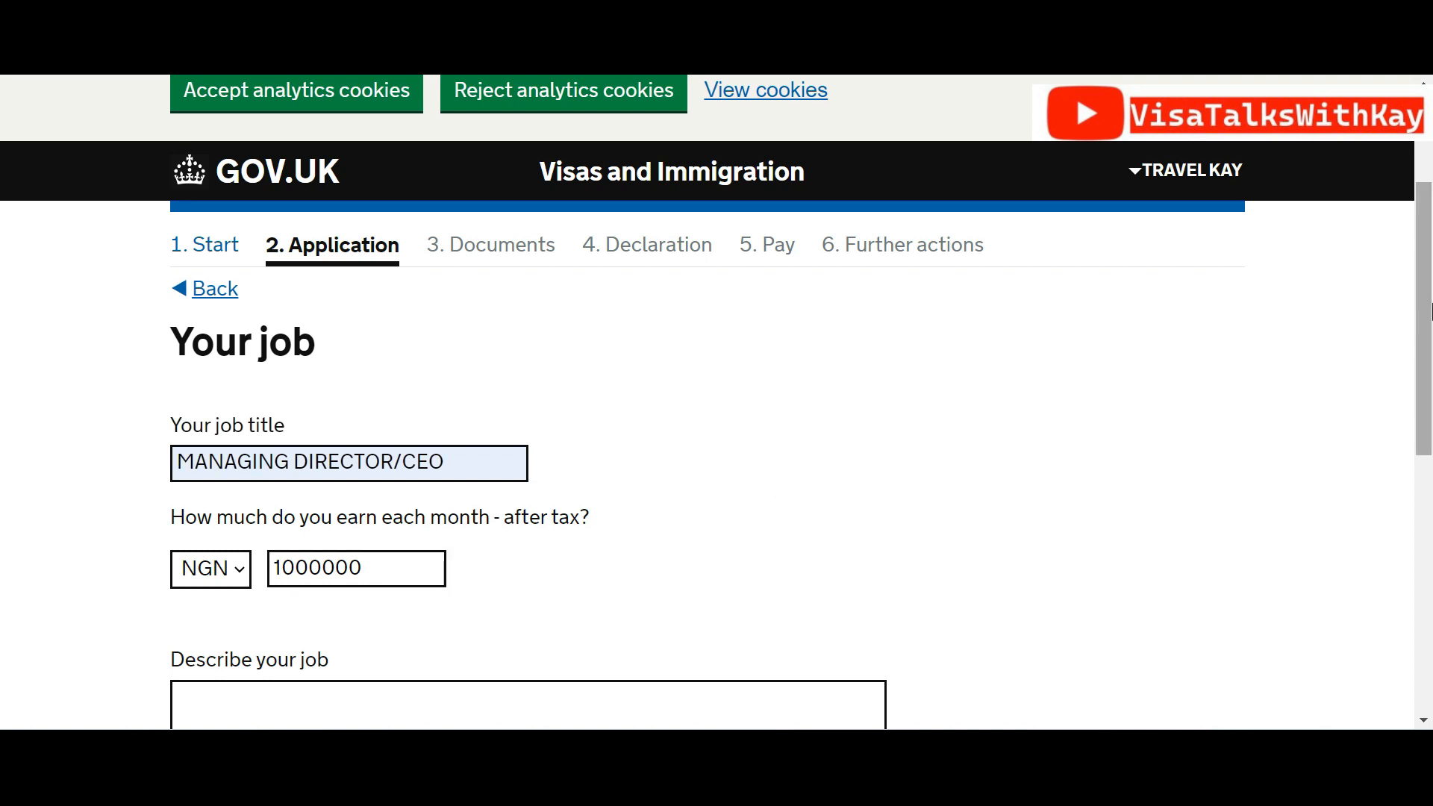
{"action": "scroll", "coordinate": [1430, 326], "scroll_direction": "down", "scroll_amount": 3}
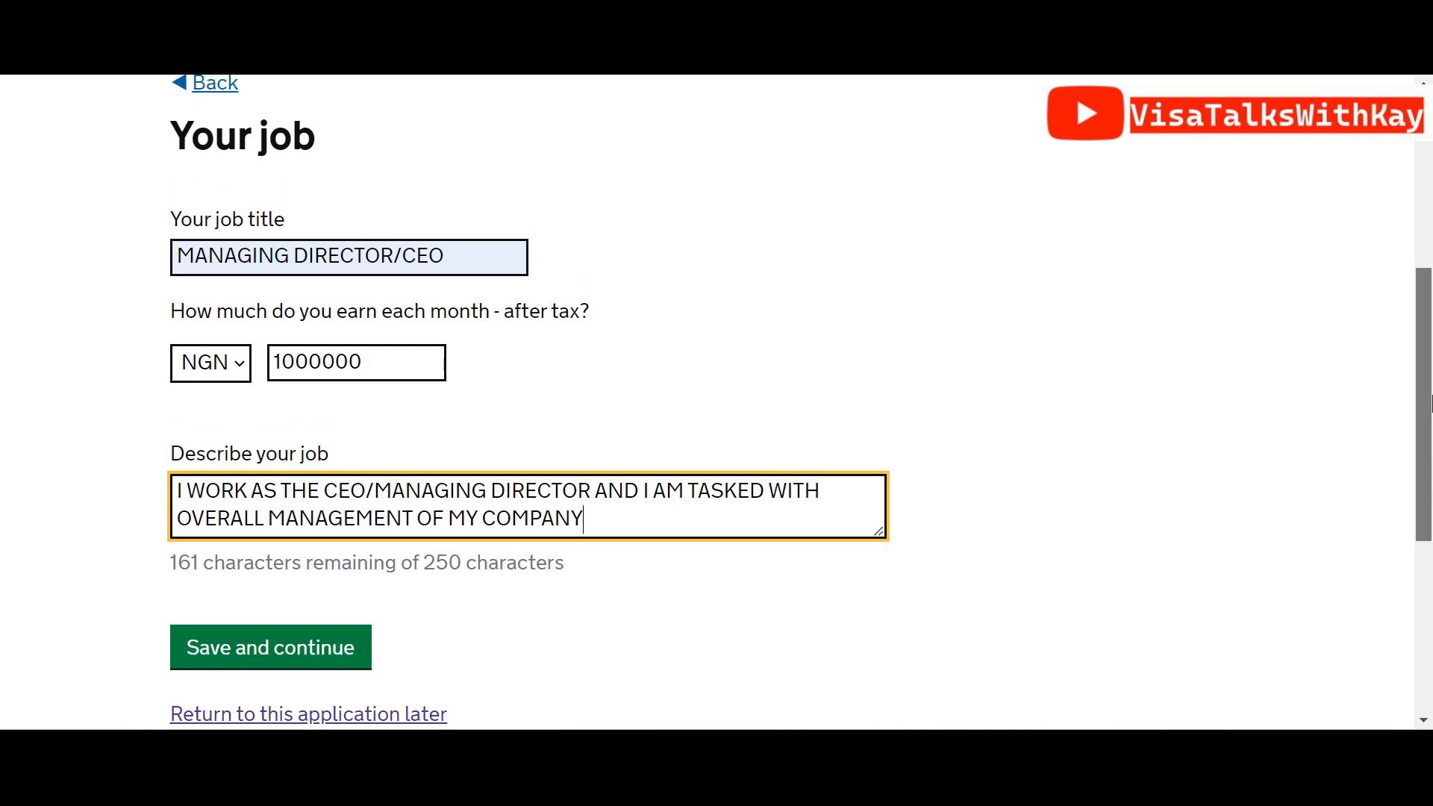
{"action": "scroll", "coordinate": [1431, 409], "scroll_direction": "up", "scroll_amount": 4}
{"action": "scroll", "coordinate": [1430, 448], "scroll_direction": "down", "scroll_amount": 3}
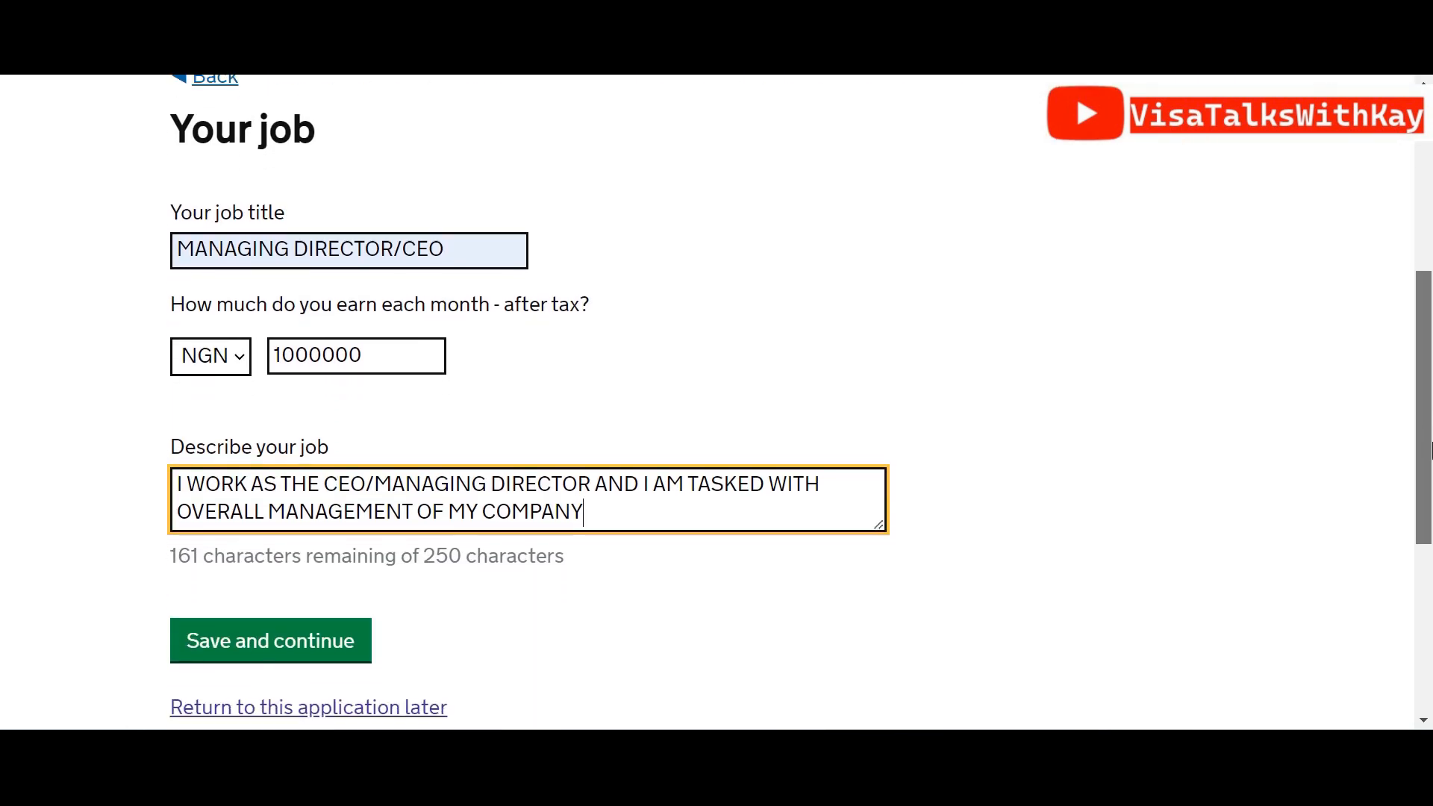
{"action": "left_click", "coordinate": [355, 637]}
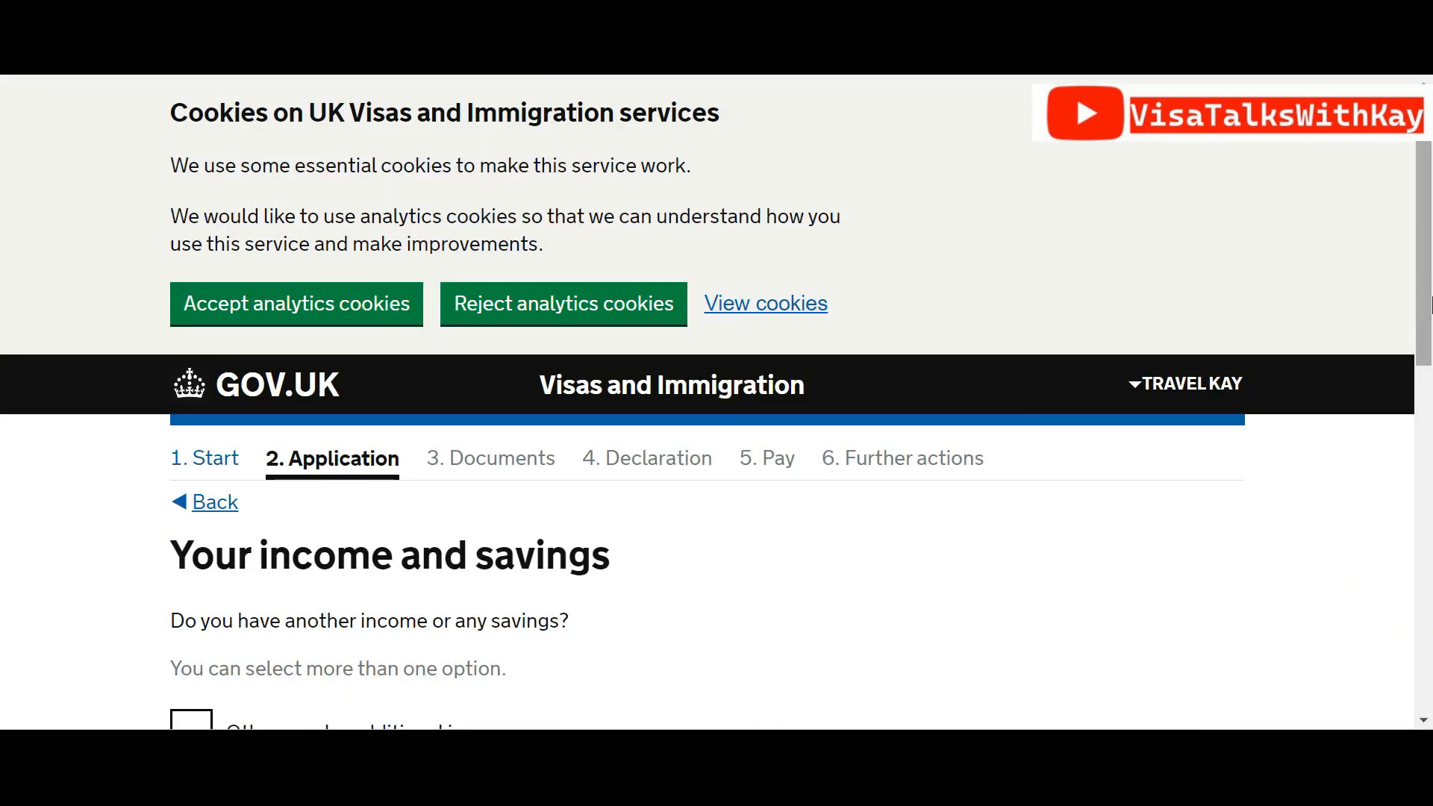
{"action": "left_click_drag", "start_coordinate": [1431, 305], "coordinate": [1431, 461]}
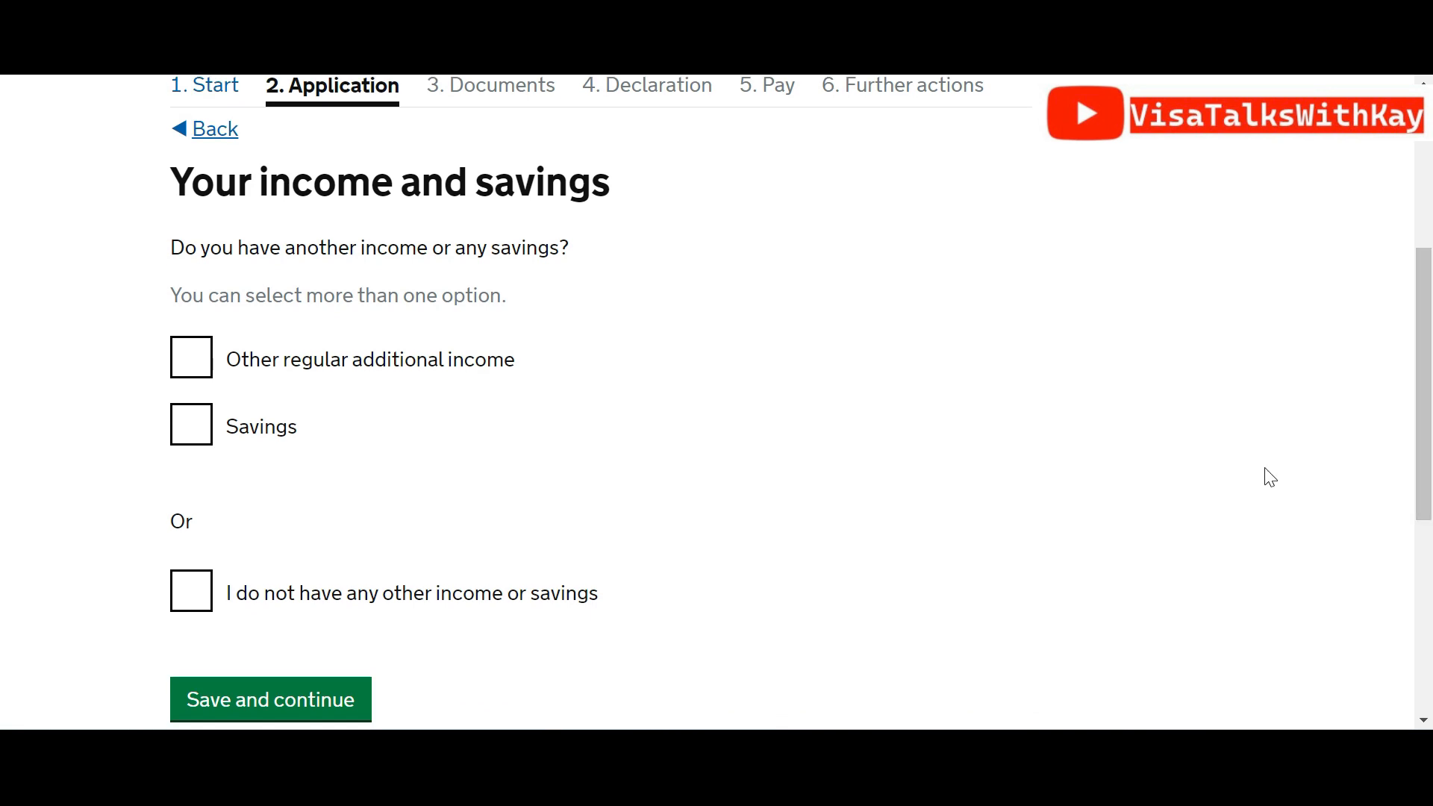
Declare other regular income from Investments of GBP 7000 per year
{"action": "left_click", "coordinate": [183, 363]}
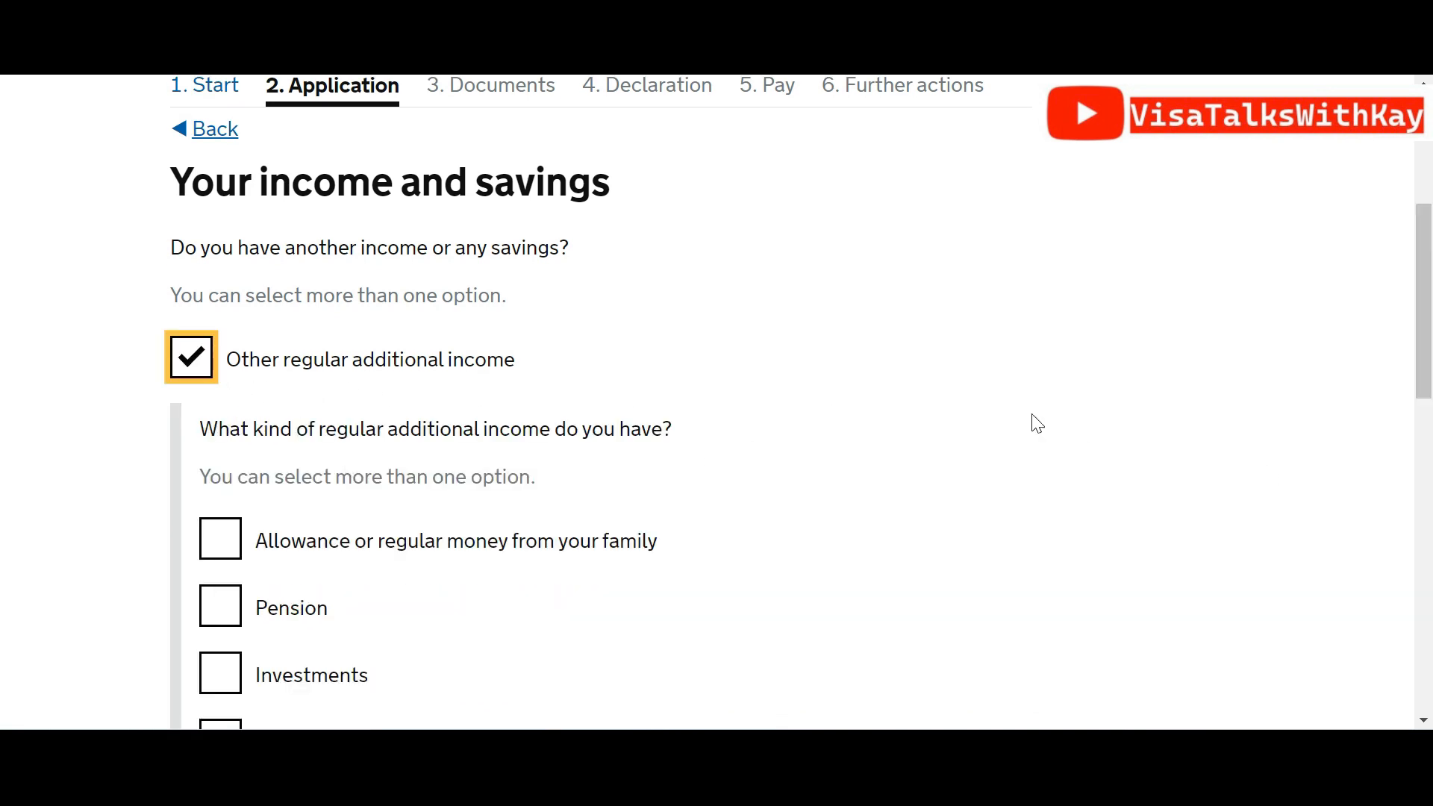
{"action": "left_click_drag", "start_coordinate": [1416, 356], "coordinate": [1417, 441]}
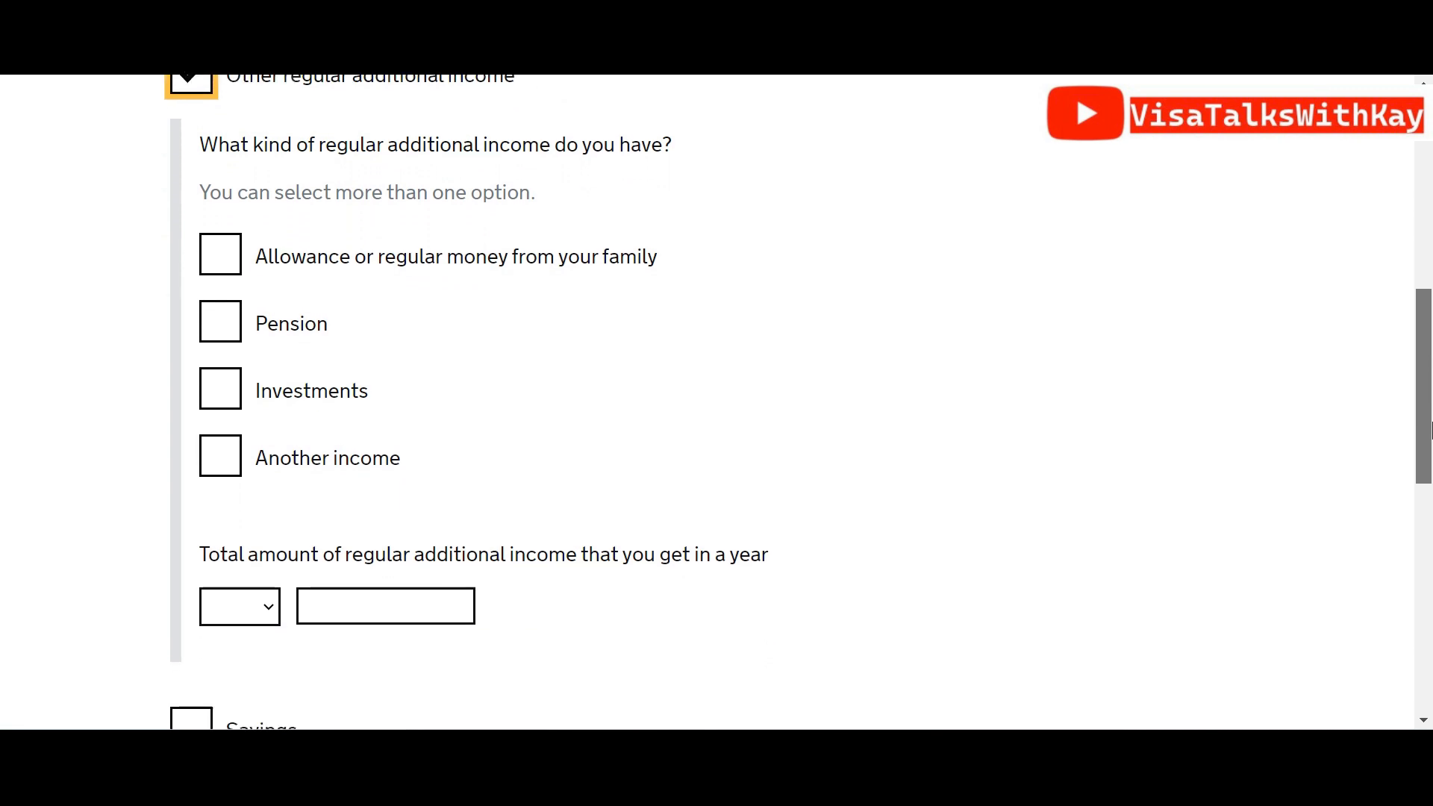
{"action": "left_click", "coordinate": [236, 392]}
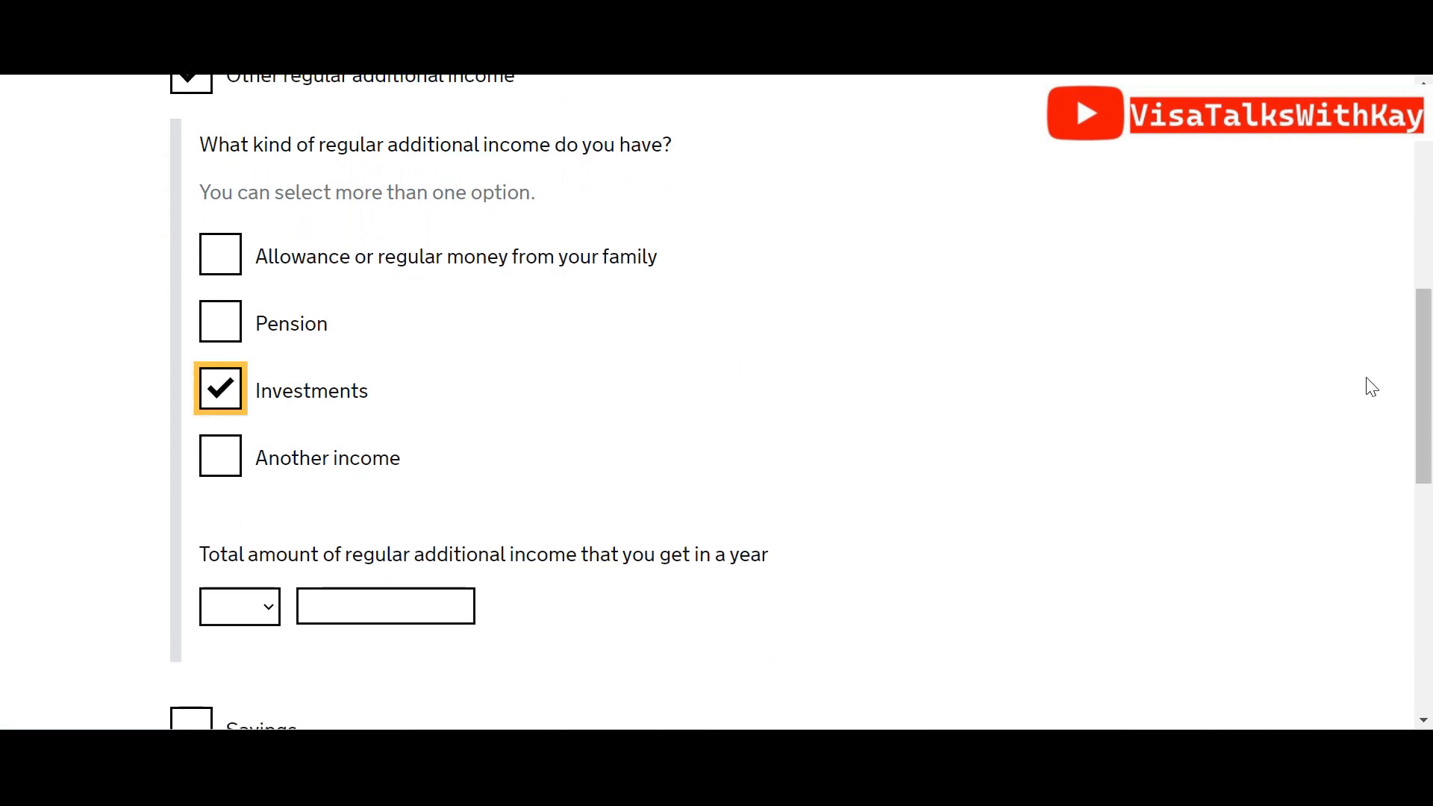
{"action": "scroll", "coordinate": [1429, 359], "scroll_direction": "down", "scroll_amount": 2}
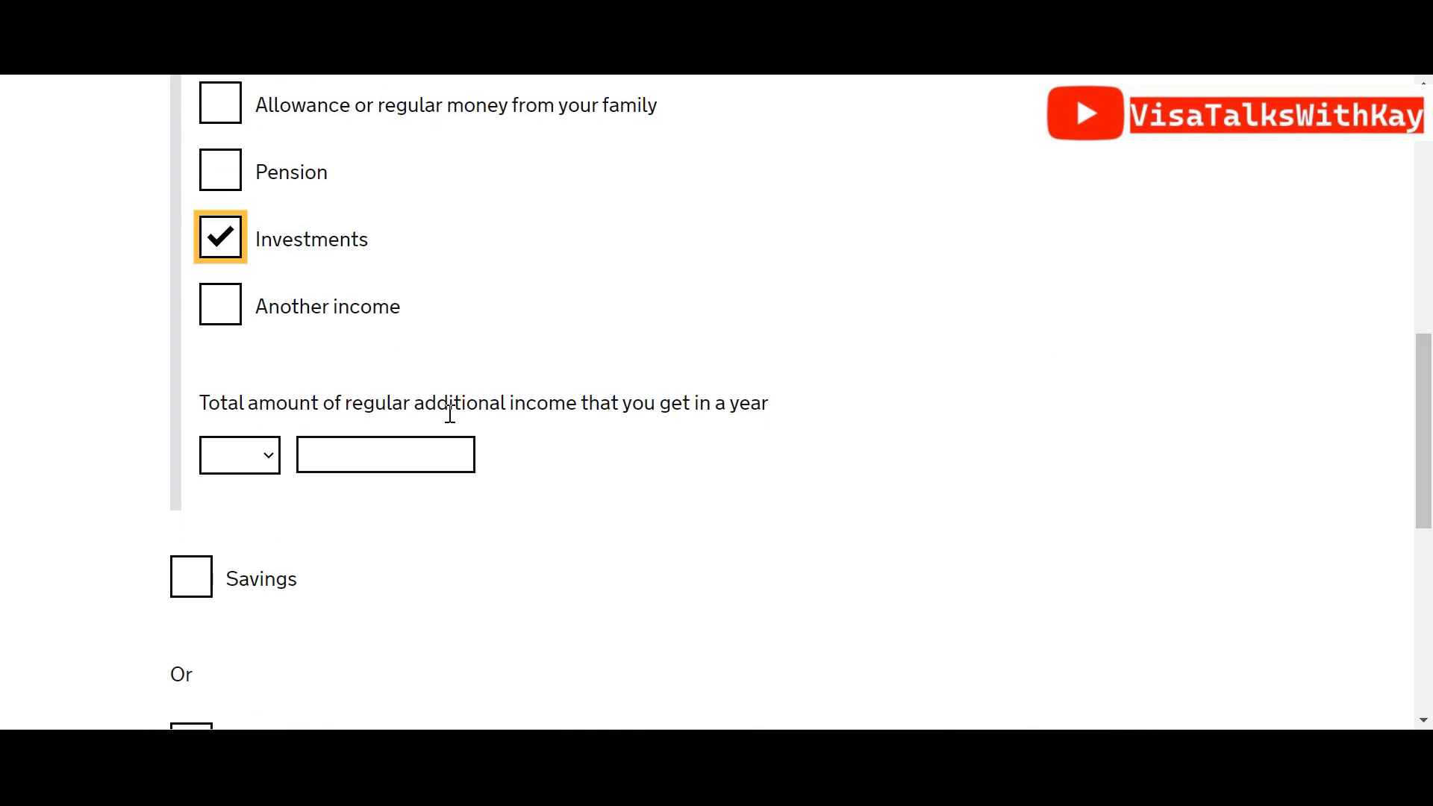
{"action": "left_click", "coordinate": [264, 460]}
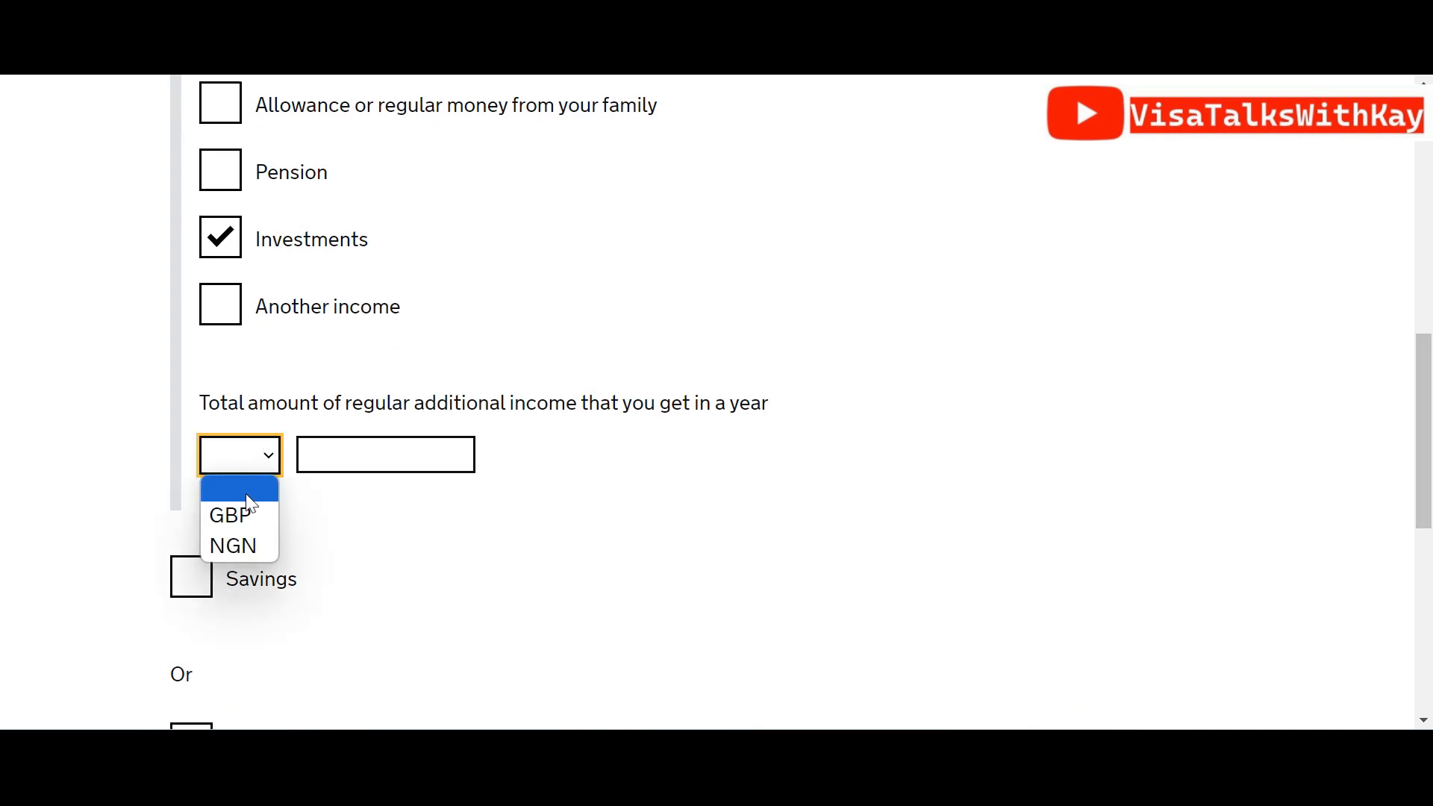
{"action": "left_click", "coordinate": [244, 521]}
{"action": "left_click", "coordinate": [340, 456]}
{"action": "type", "text": "7000"}
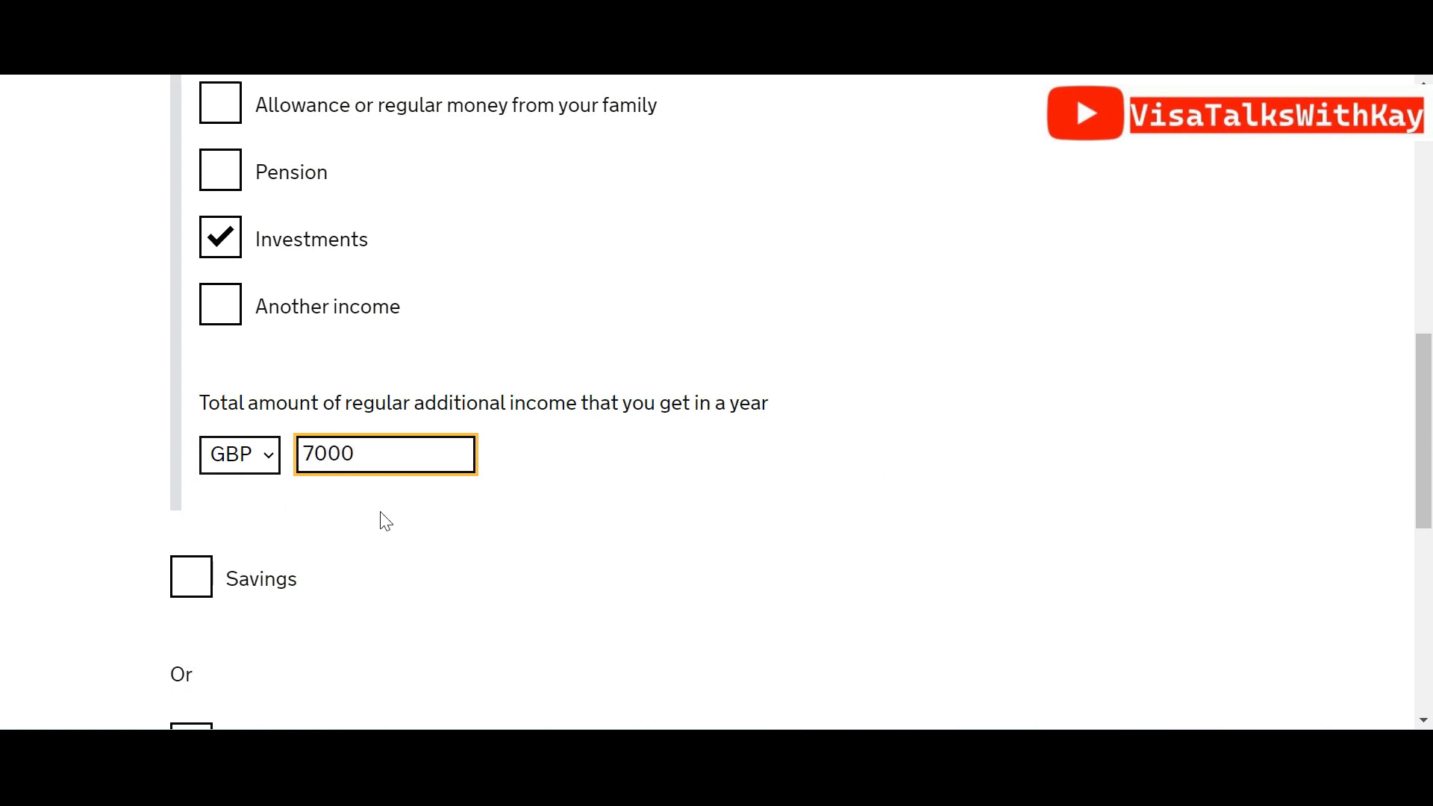
Declare savings of GBP 7005 and save the income and savings answers
{"action": "left_click", "coordinate": [189, 576]}
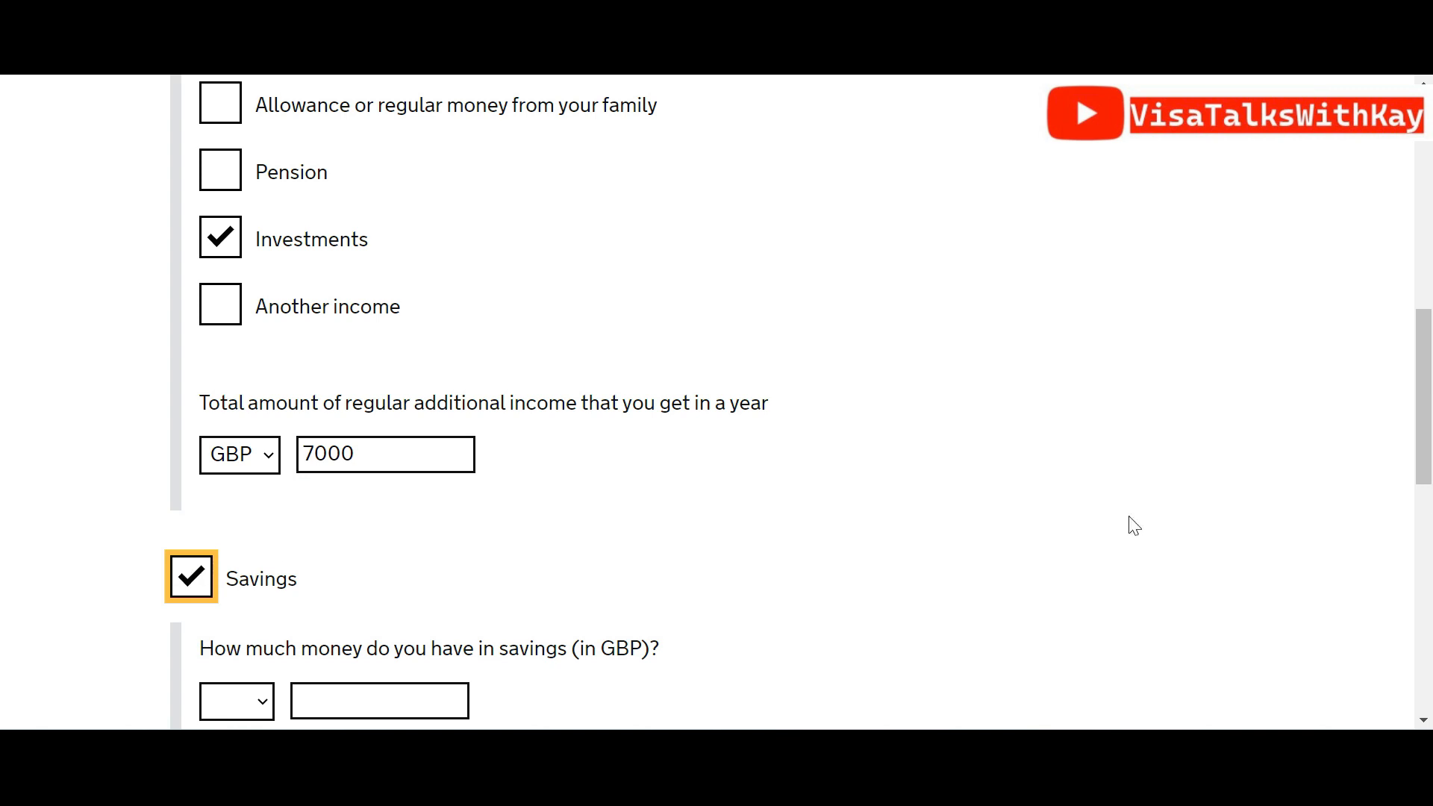
{"action": "left_click_drag", "start_coordinate": [1432, 467], "coordinate": [1432, 548]}
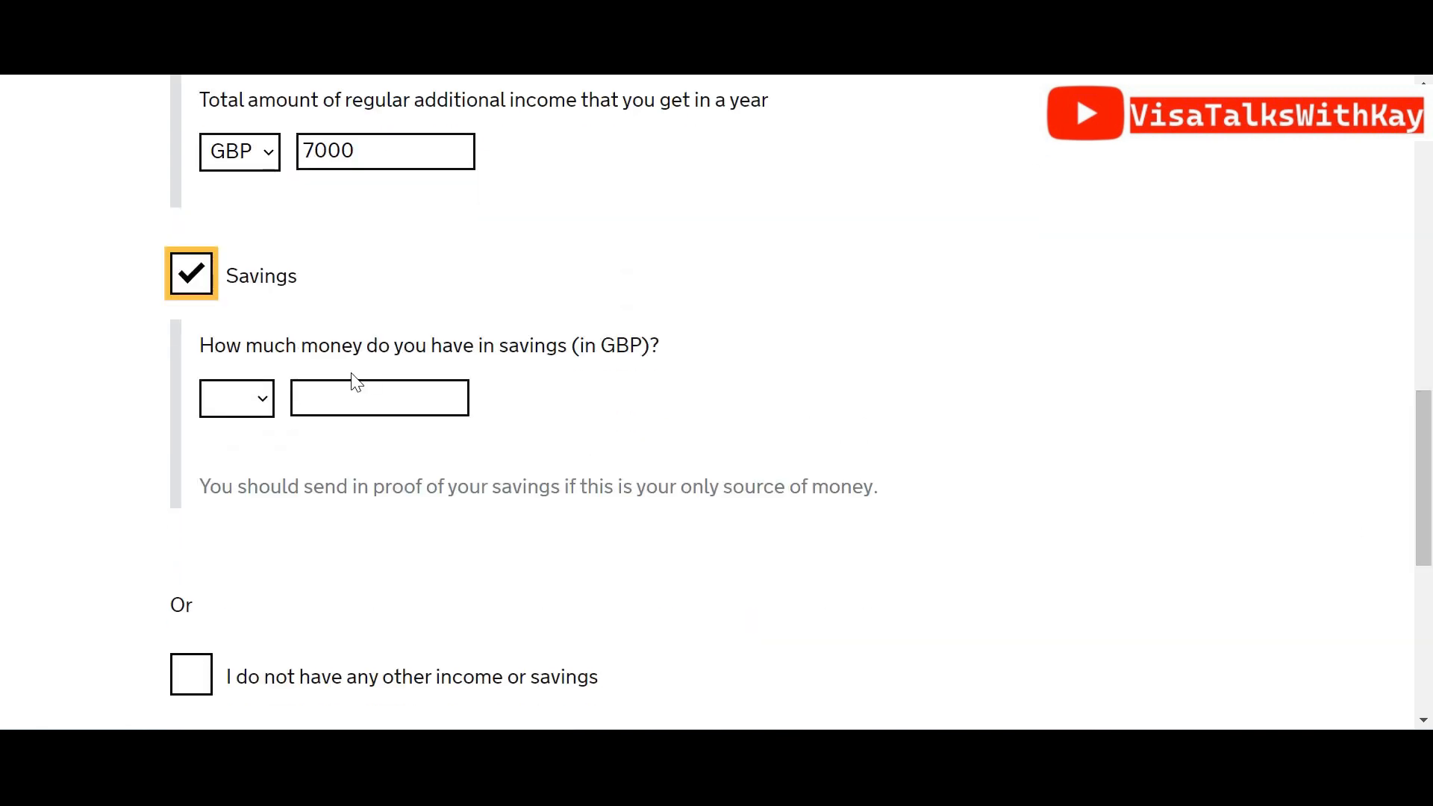
{"action": "left_click", "coordinate": [247, 413]}
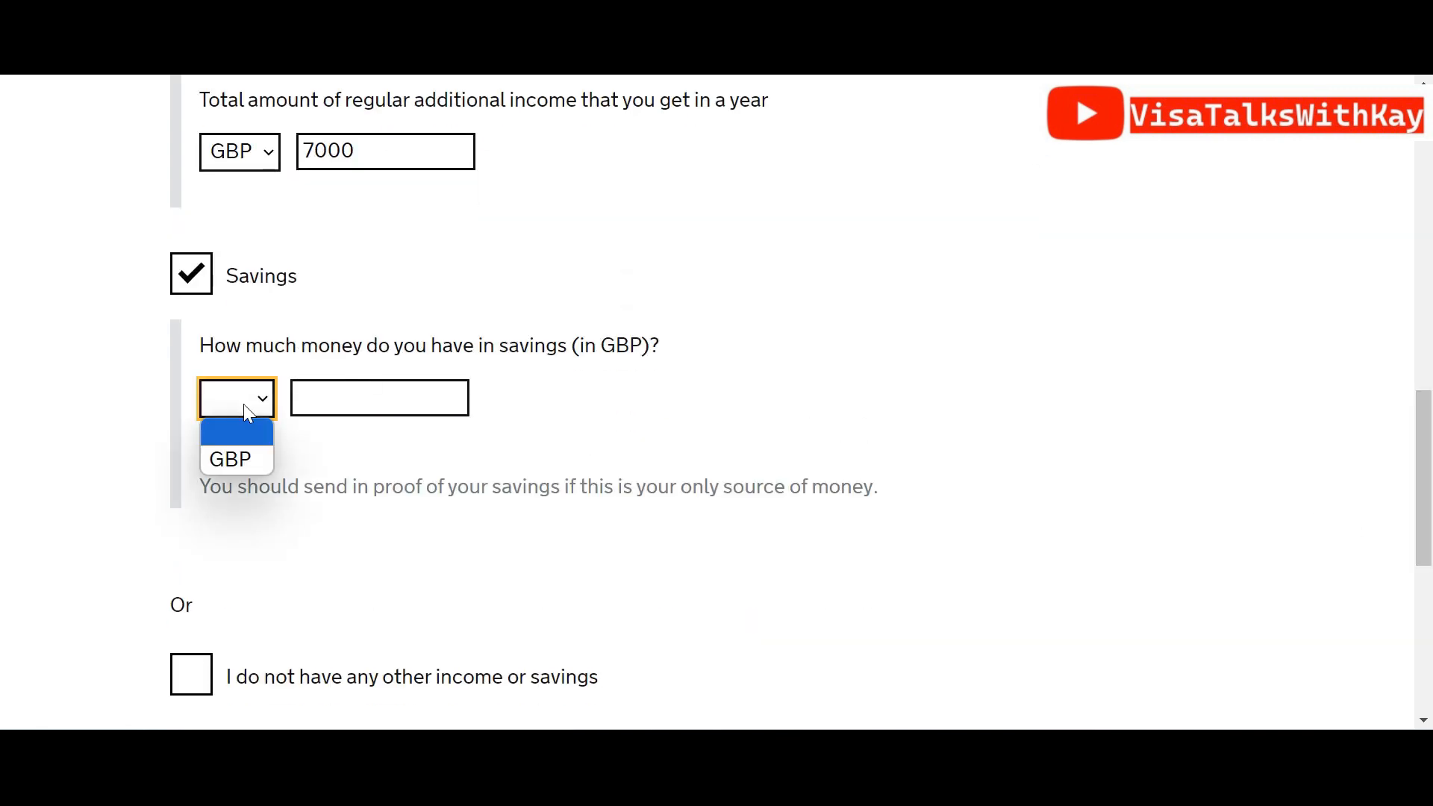
{"action": "left_click", "coordinate": [239, 449]}
{"action": "left_click", "coordinate": [349, 396]}
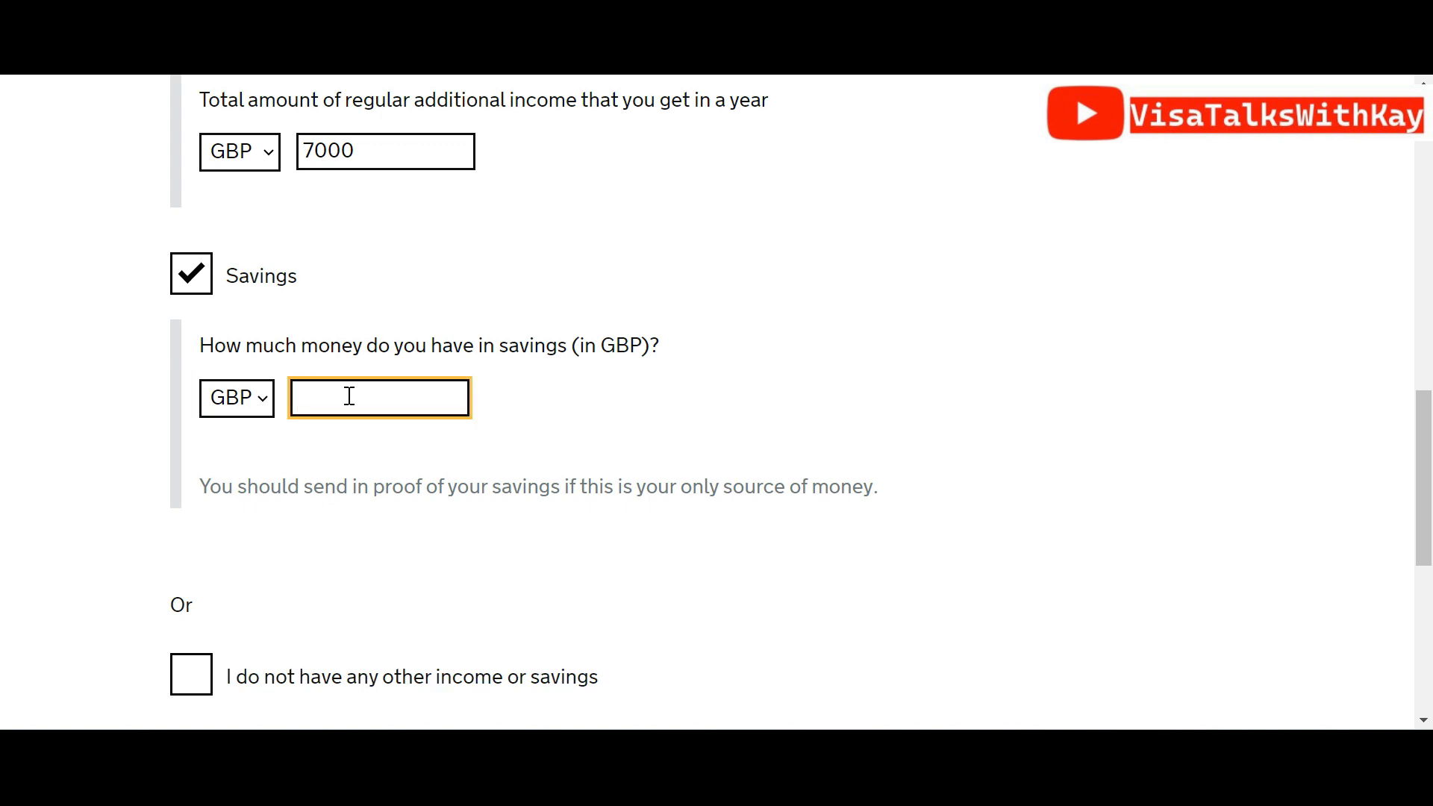
{"action": "type", "text": "7005"}
{"action": "scroll", "coordinate": [1431, 547], "scroll_direction": "down", "scroll_amount": 2}
{"action": "mouse_move", "coordinate": [1431, 541]}
{"action": "left_mouse_down"}
{"action": "mouse_move", "coordinate": [1431, 561]}
{"action": "mouse_move", "coordinate": [1430, 195]}
{"action": "mouse_move", "coordinate": [1430, 561]}
{"action": "left_mouse_up"}
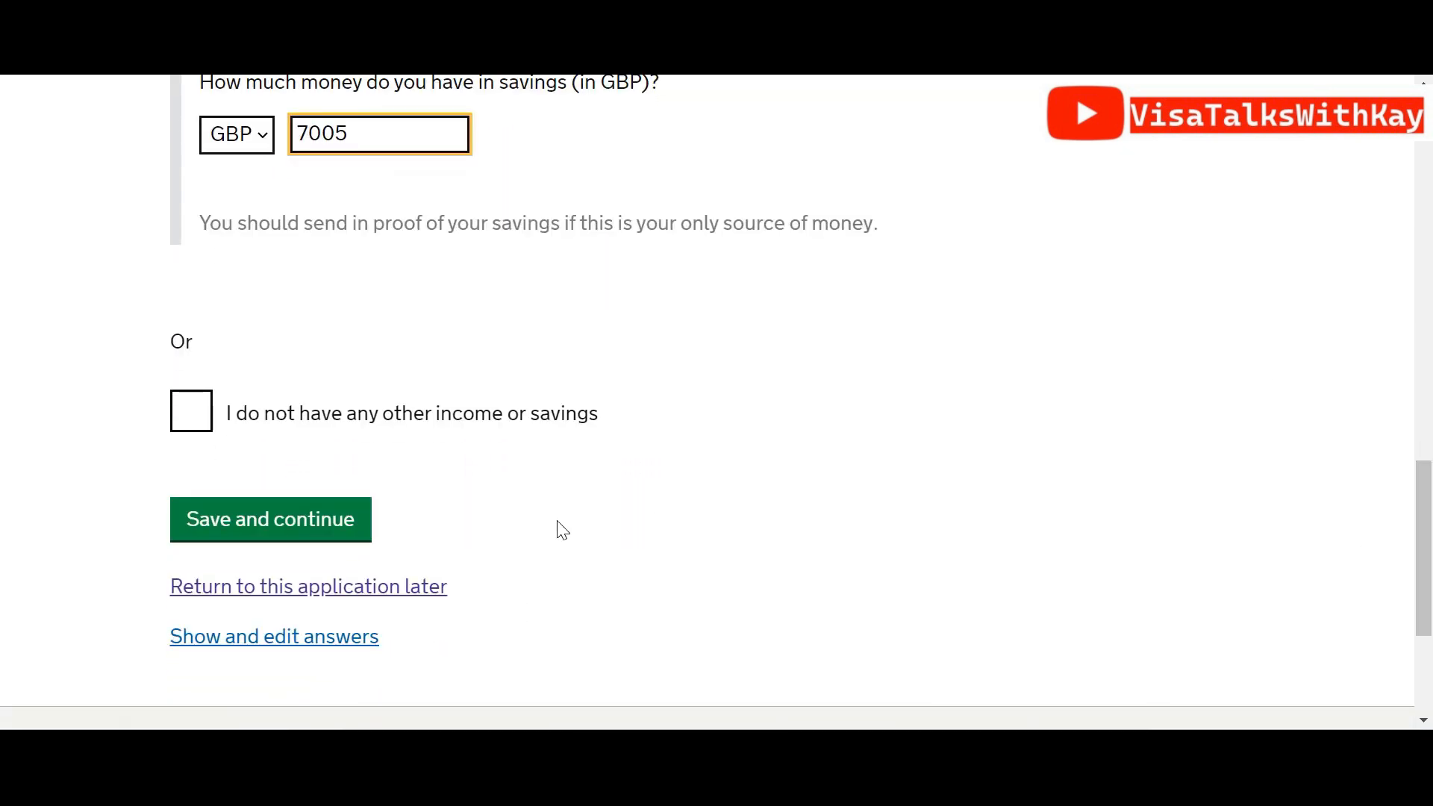
{"action": "left_click", "coordinate": [311, 538]}
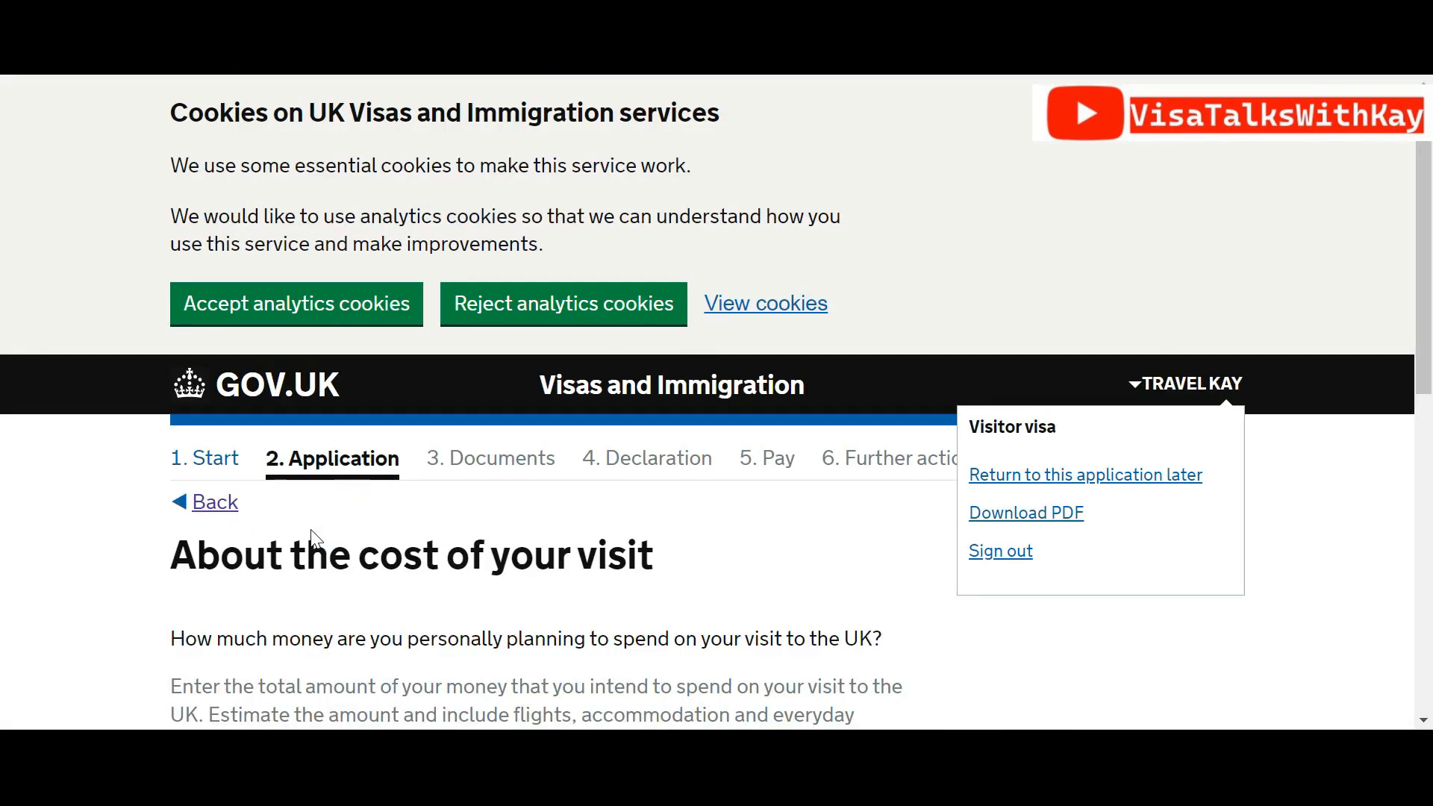
Enter NGN 2500000 as the planned personal spending for the UK visit and save
{"action": "left_click_drag", "start_coordinate": [1430, 296], "coordinate": [1430, 447]}
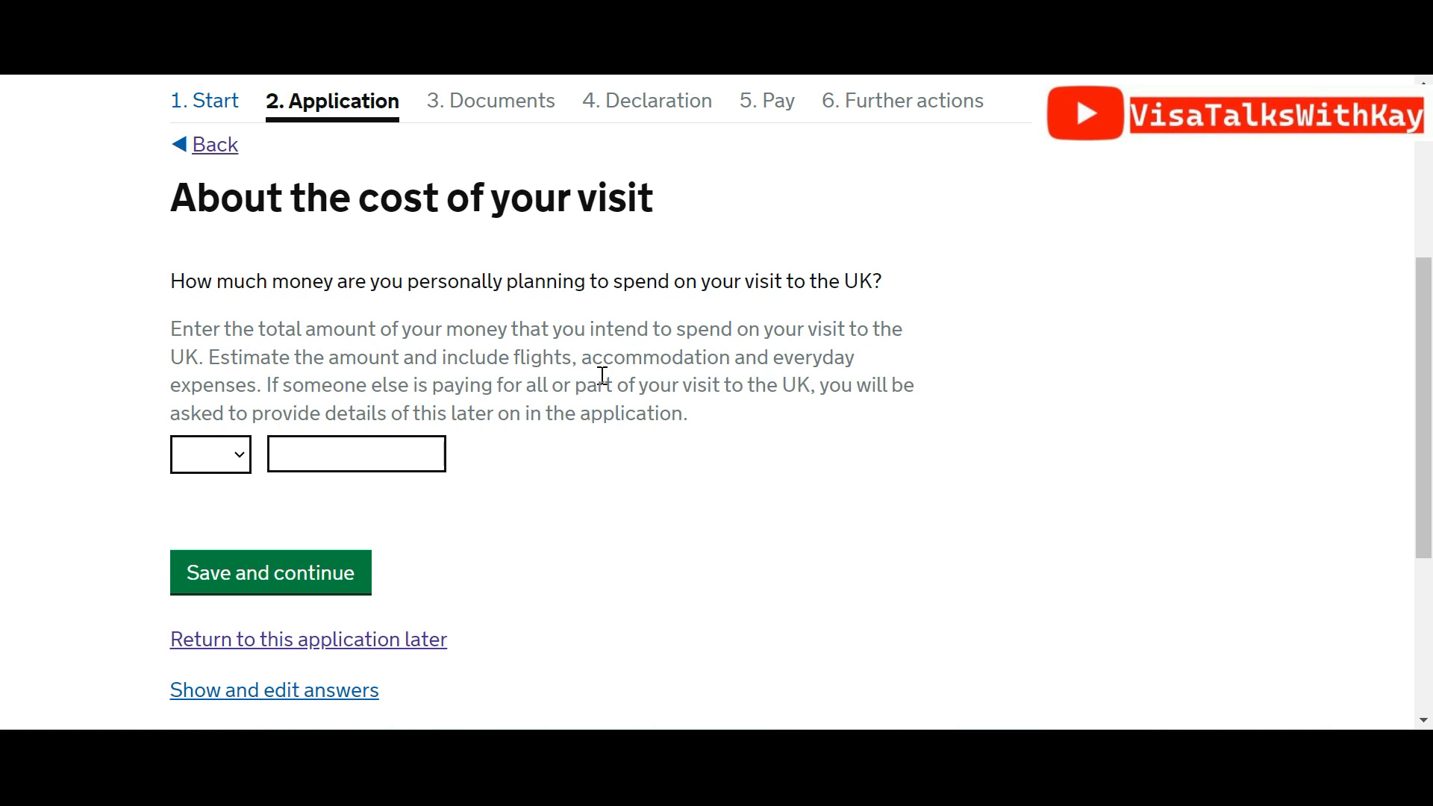
{"action": "left_click", "coordinate": [239, 464]}
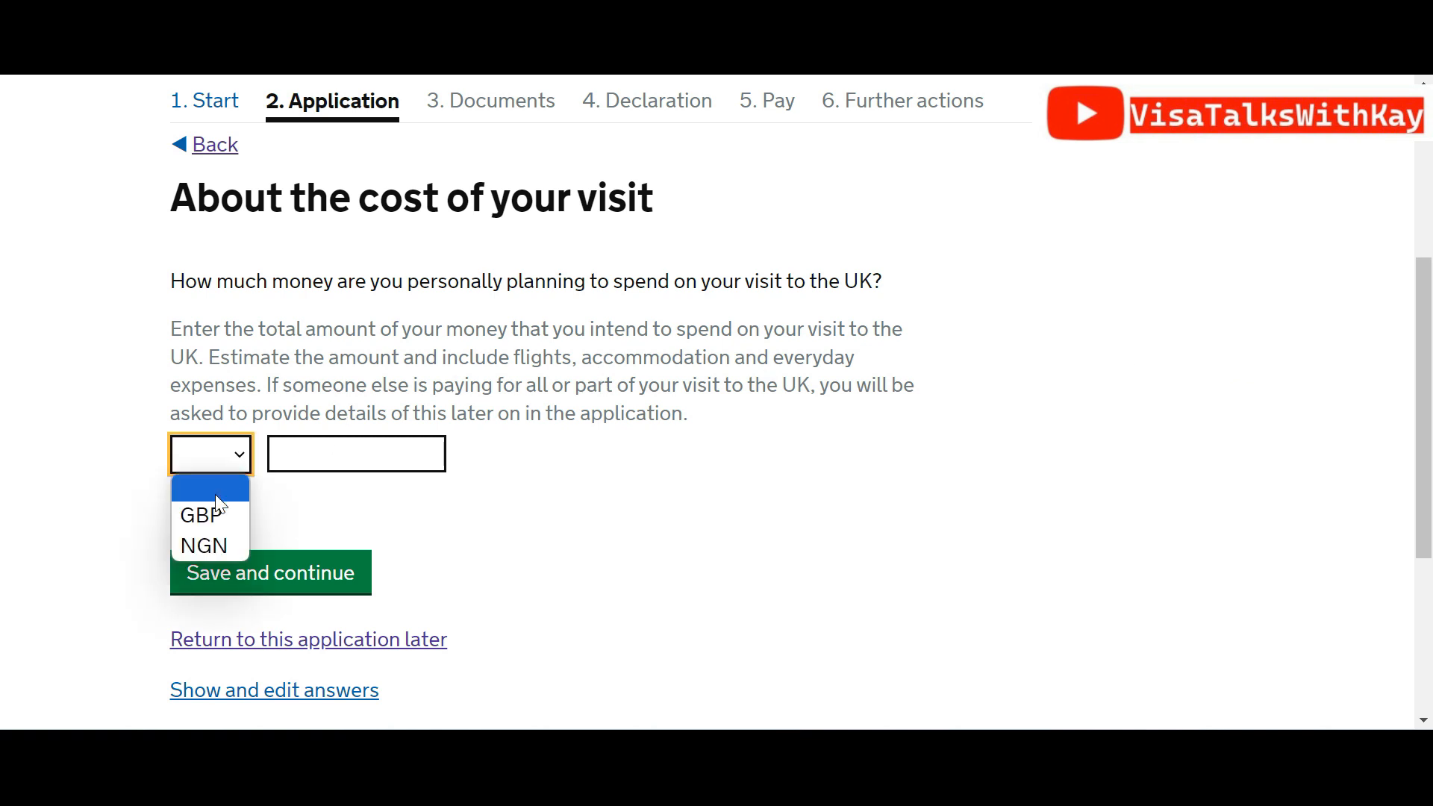
{"action": "left_click", "coordinate": [208, 548]}
{"action": "left_click", "coordinate": [322, 444]}
{"action": "type", "text": "25"}
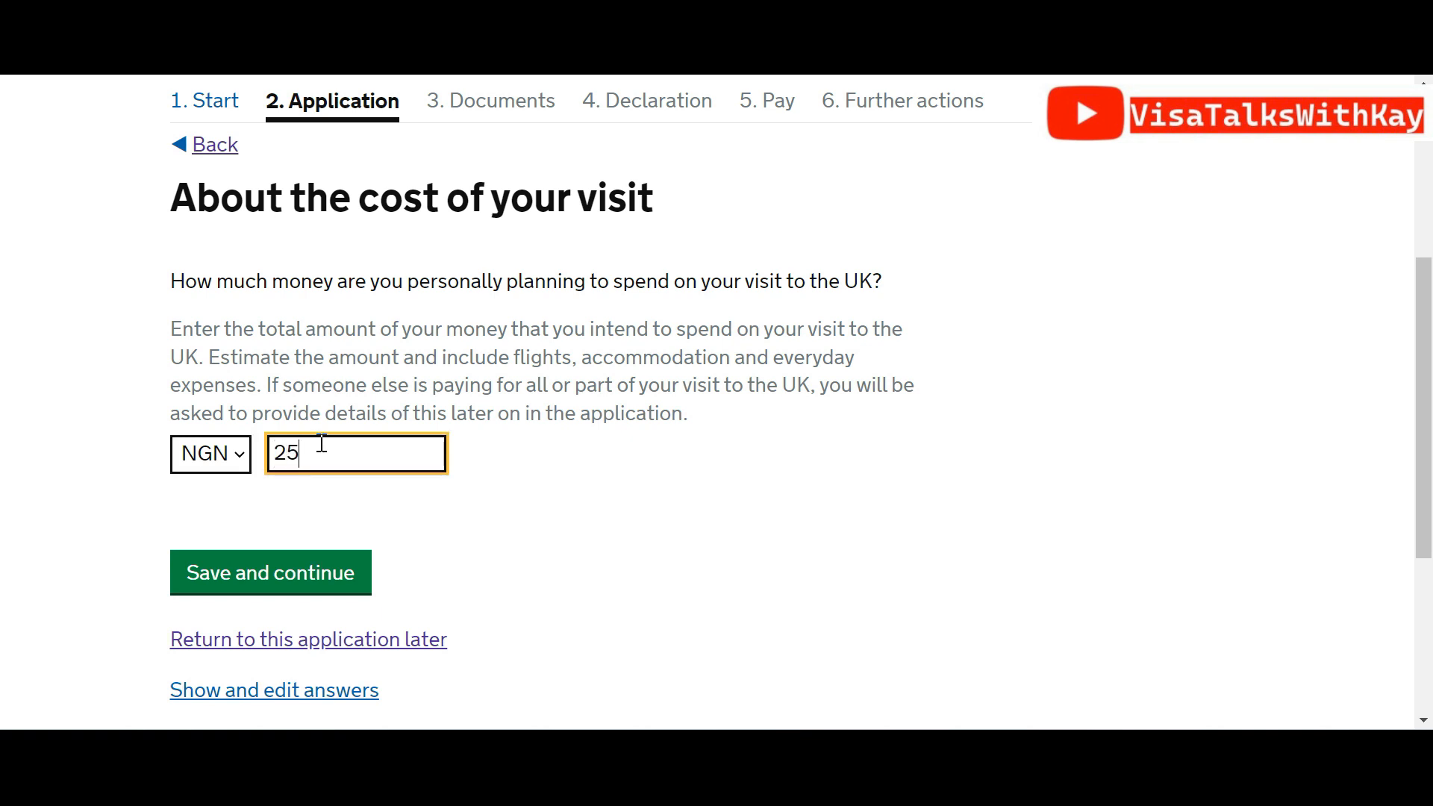
{"action": "type", "text": "00000"}
{"action": "left_click", "coordinate": [690, 503]}
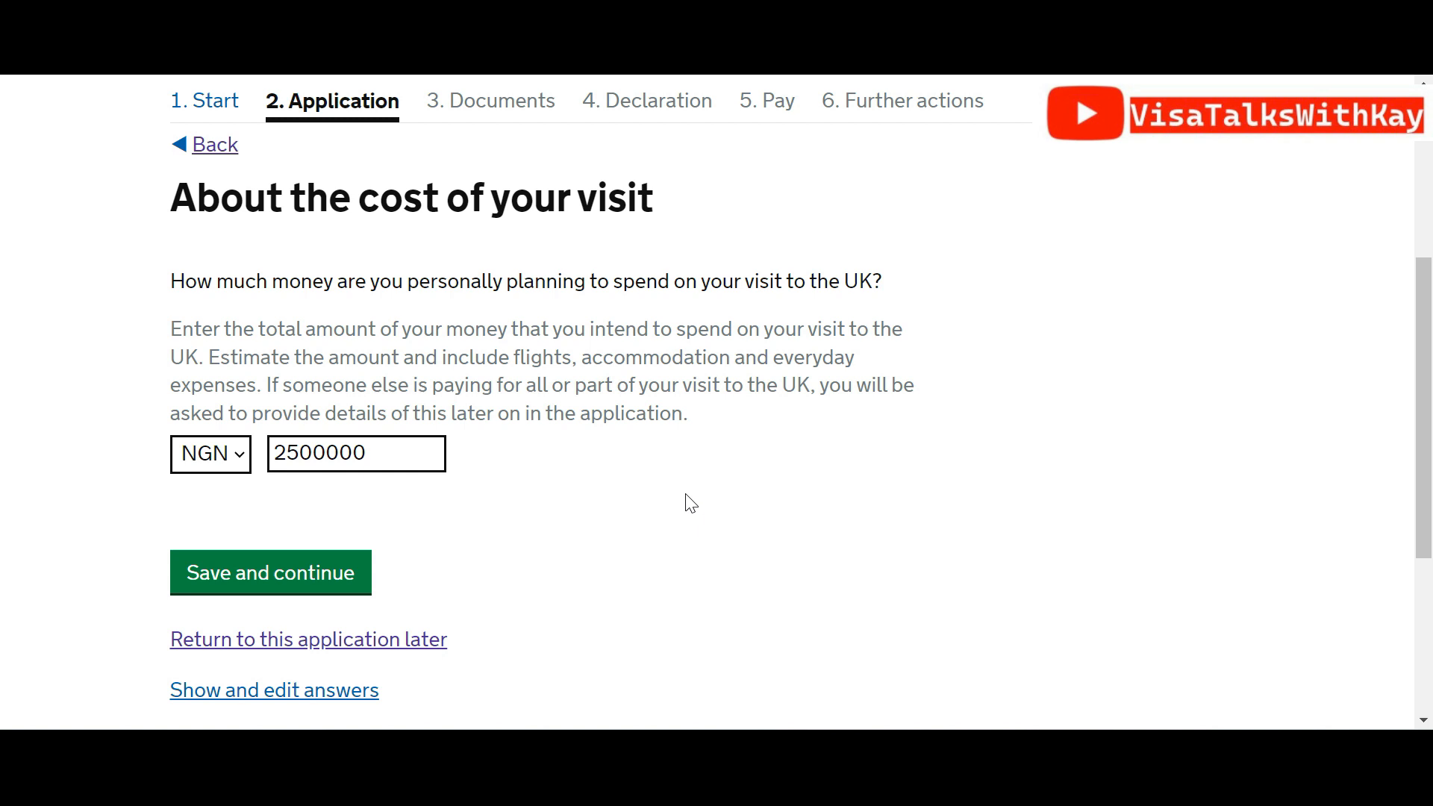
{"action": "left_click", "coordinate": [299, 586]}
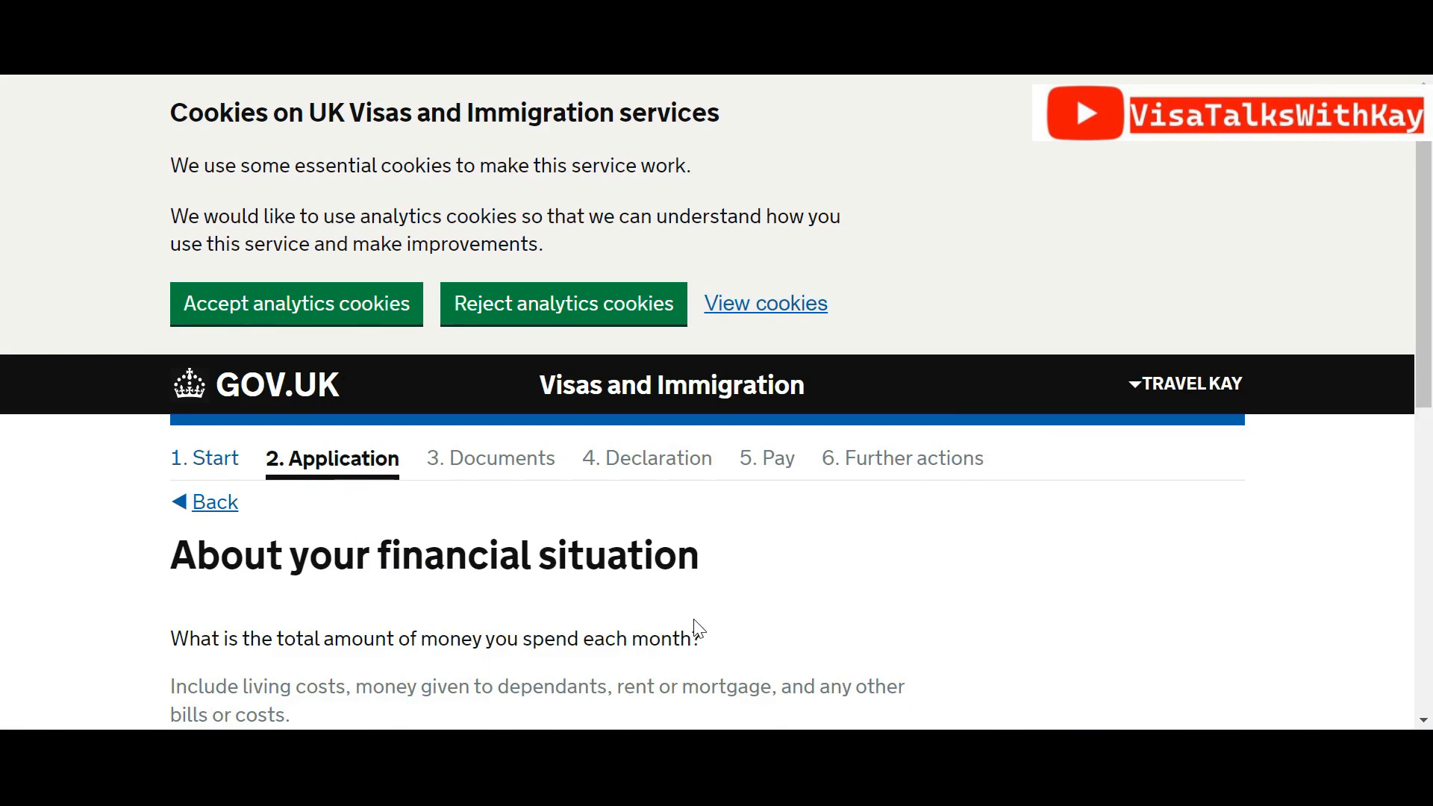
Record monthly spending of NGN 350000 and save the page
{"action": "left_click_drag", "start_coordinate": [1427, 302], "coordinate": [1432, 454]}
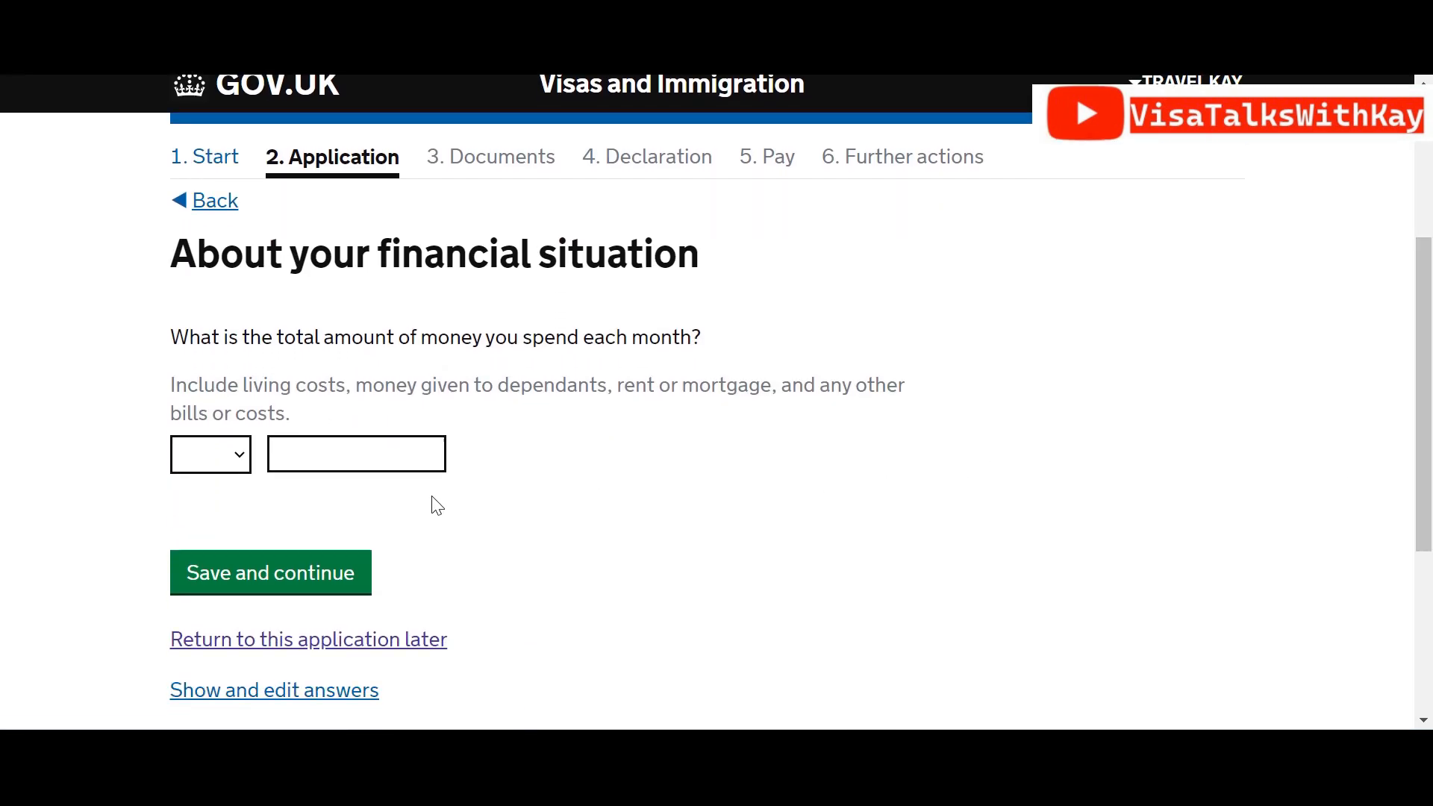
{"action": "left_click", "coordinate": [238, 457]}
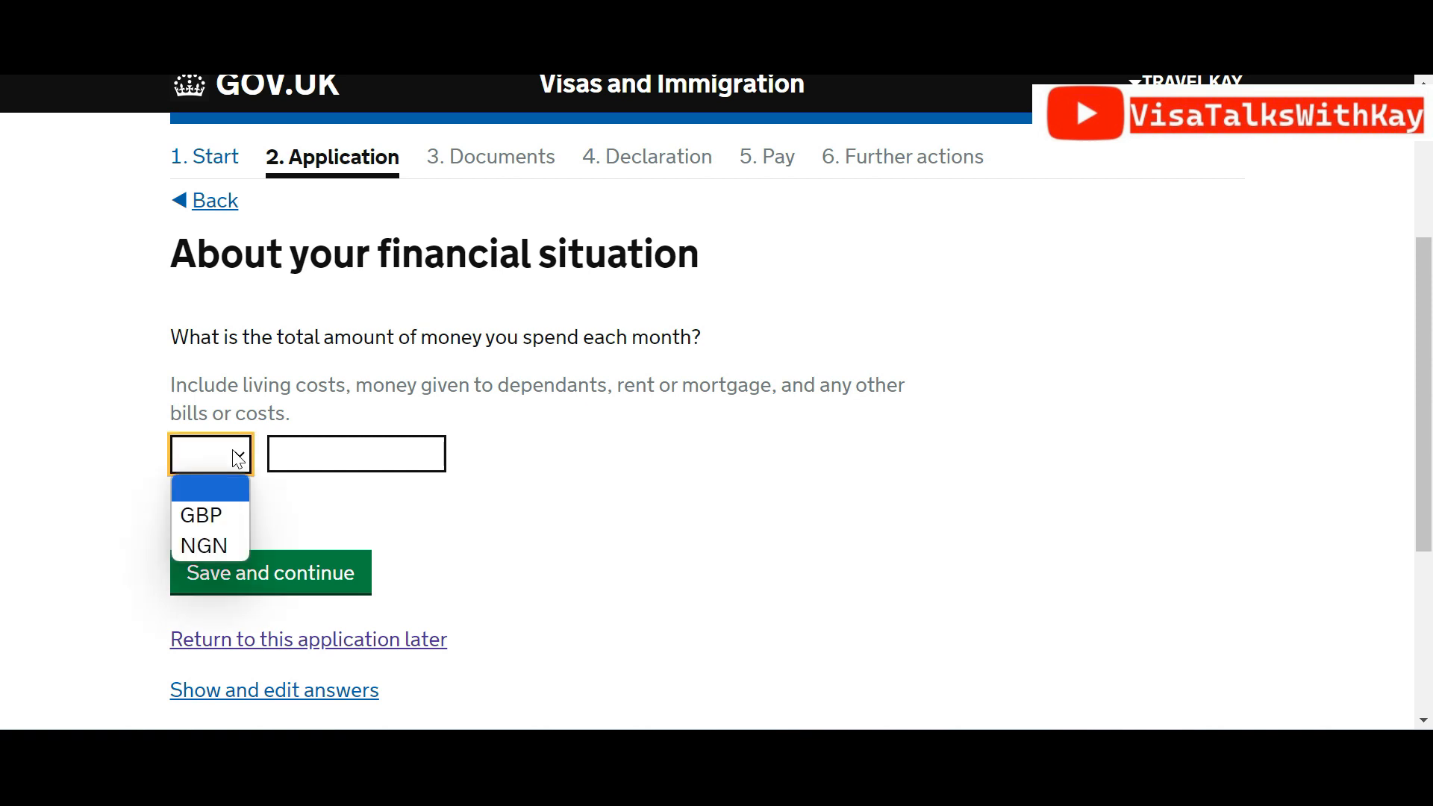
{"action": "left_click", "coordinate": [204, 536]}
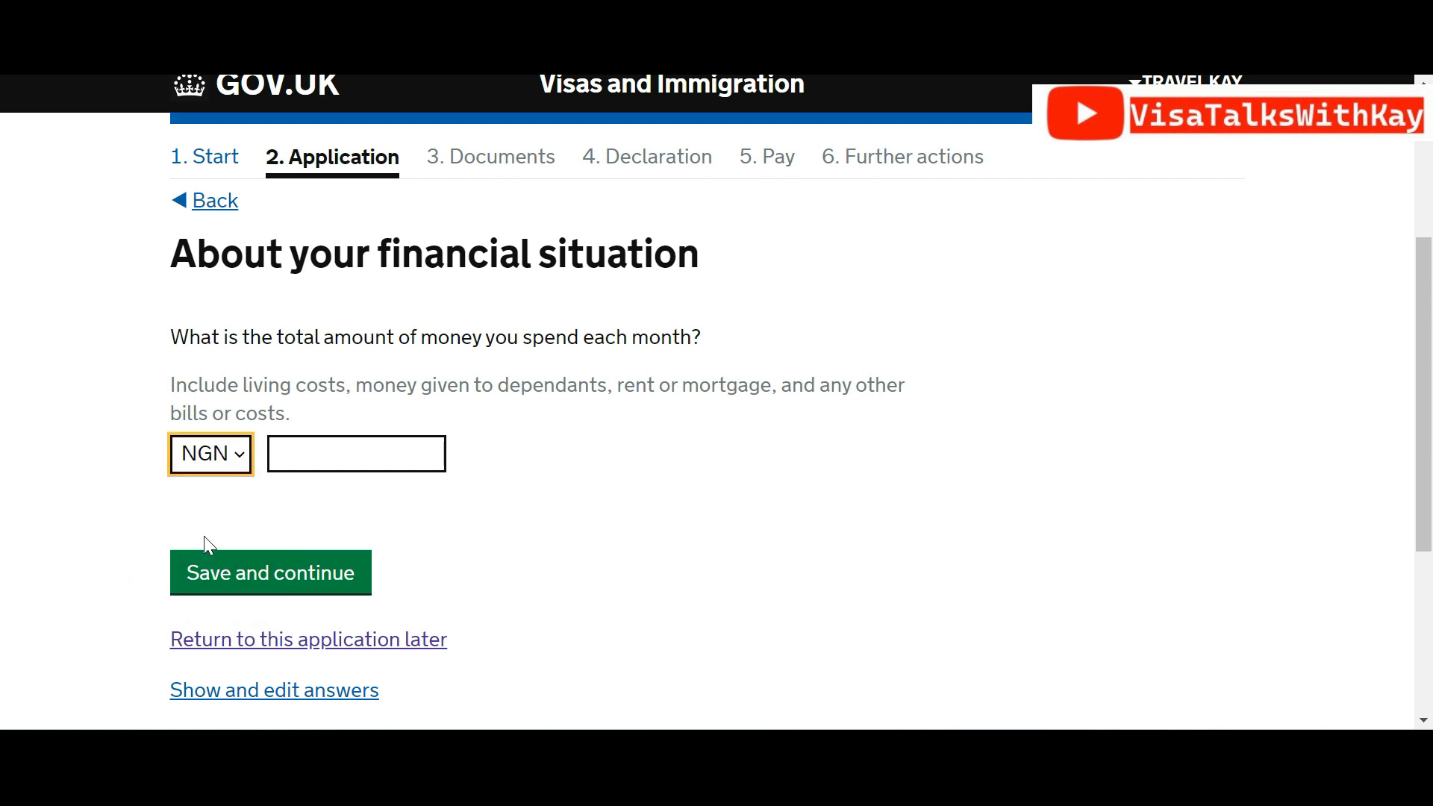
{"action": "left_click", "coordinate": [318, 462]}
{"action": "type", "text": "35"}
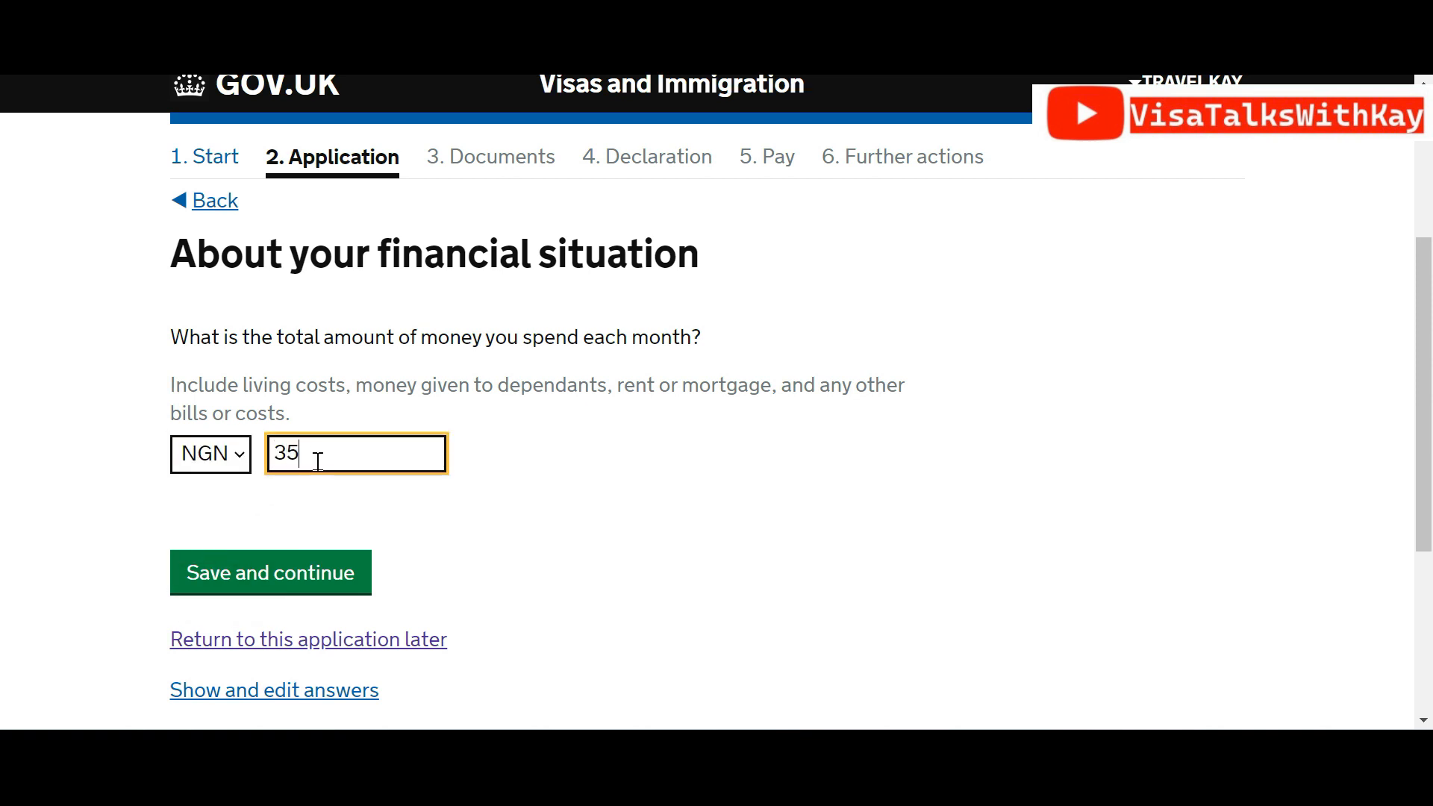
{"action": "type", "text": "0000"}
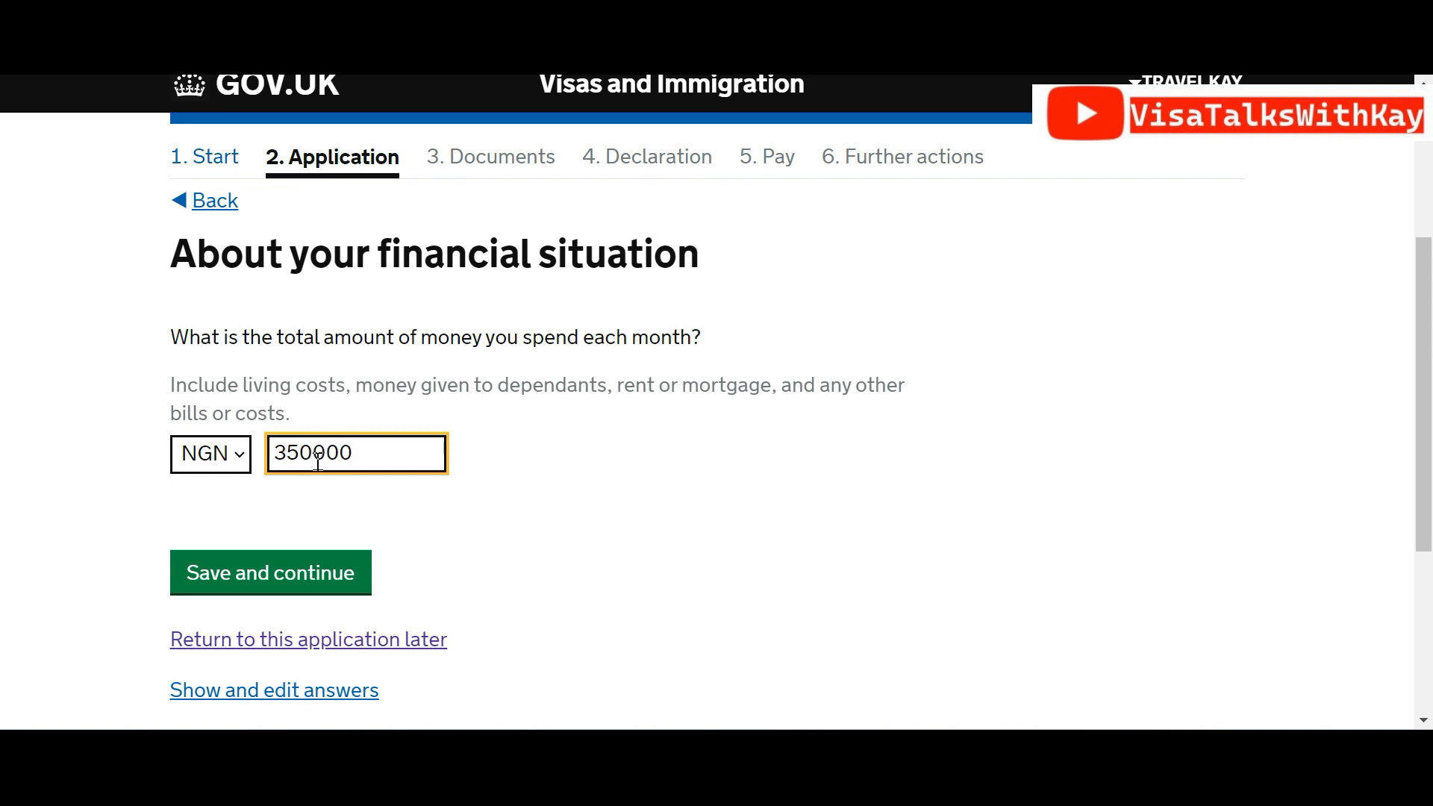
{"action": "left_click", "coordinate": [302, 573]}
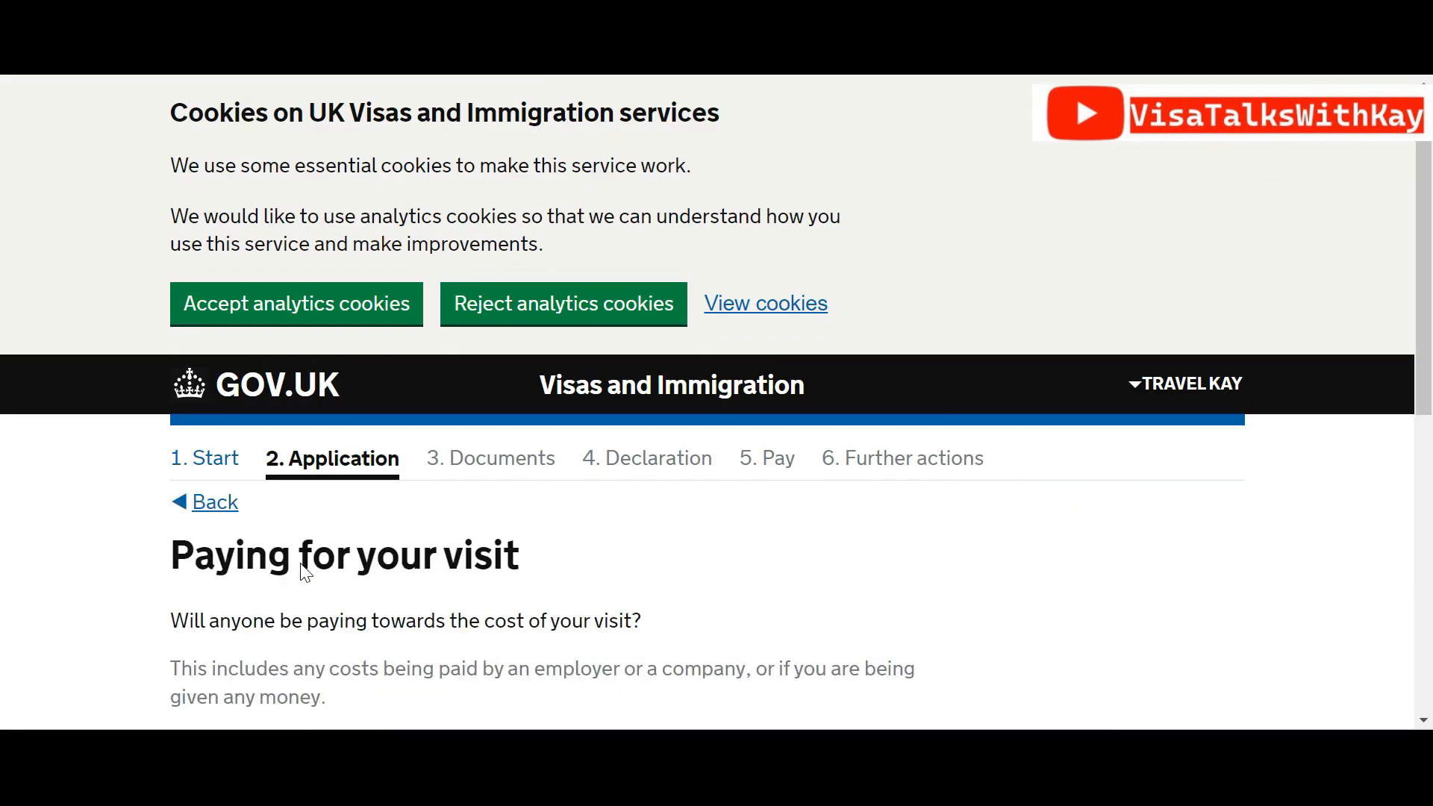
Answer No to anyone else paying towards the visit costs and save
{"action": "scroll", "coordinate": [1430, 250], "scroll_direction": "down", "scroll_amount": 5}
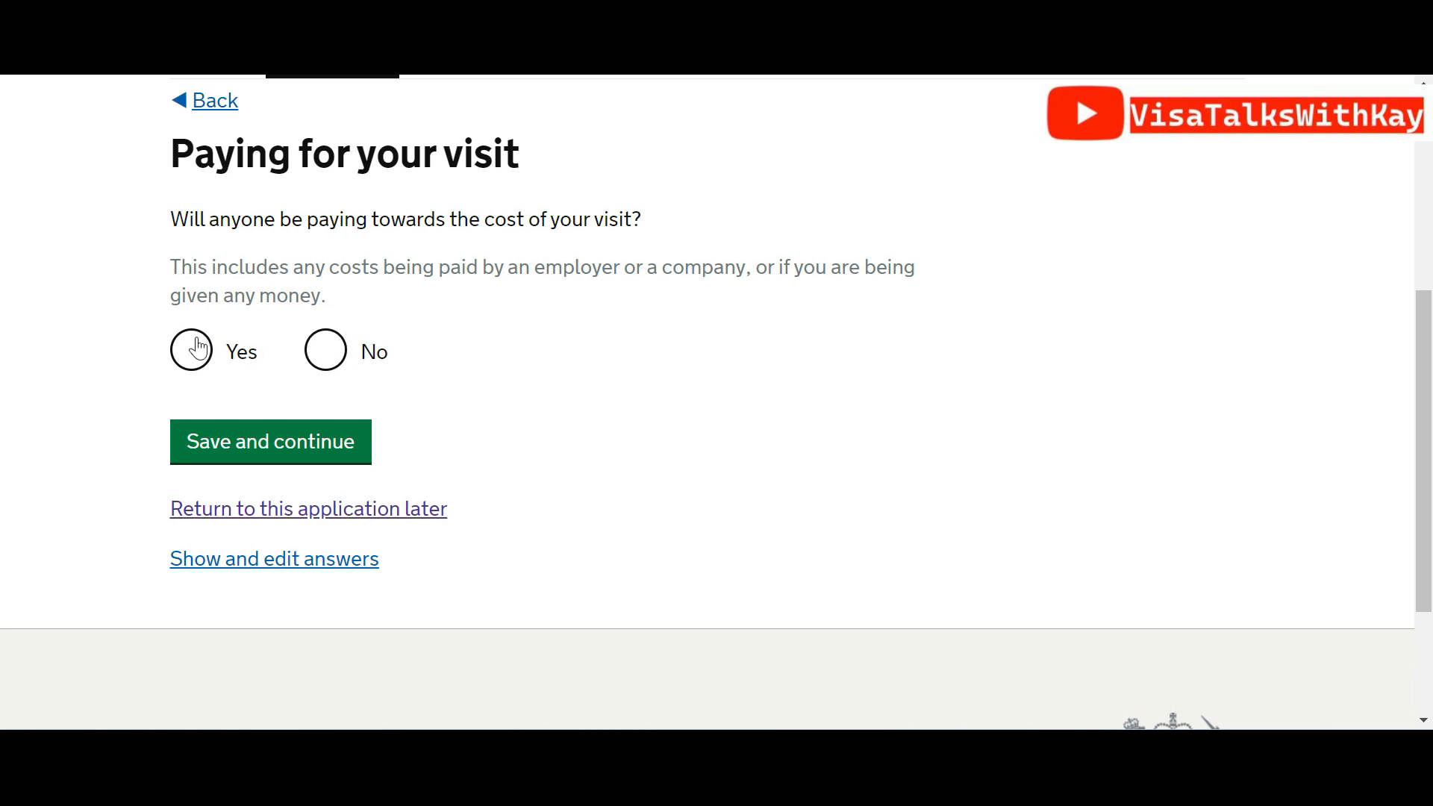
{"action": "left_click", "coordinate": [340, 361]}
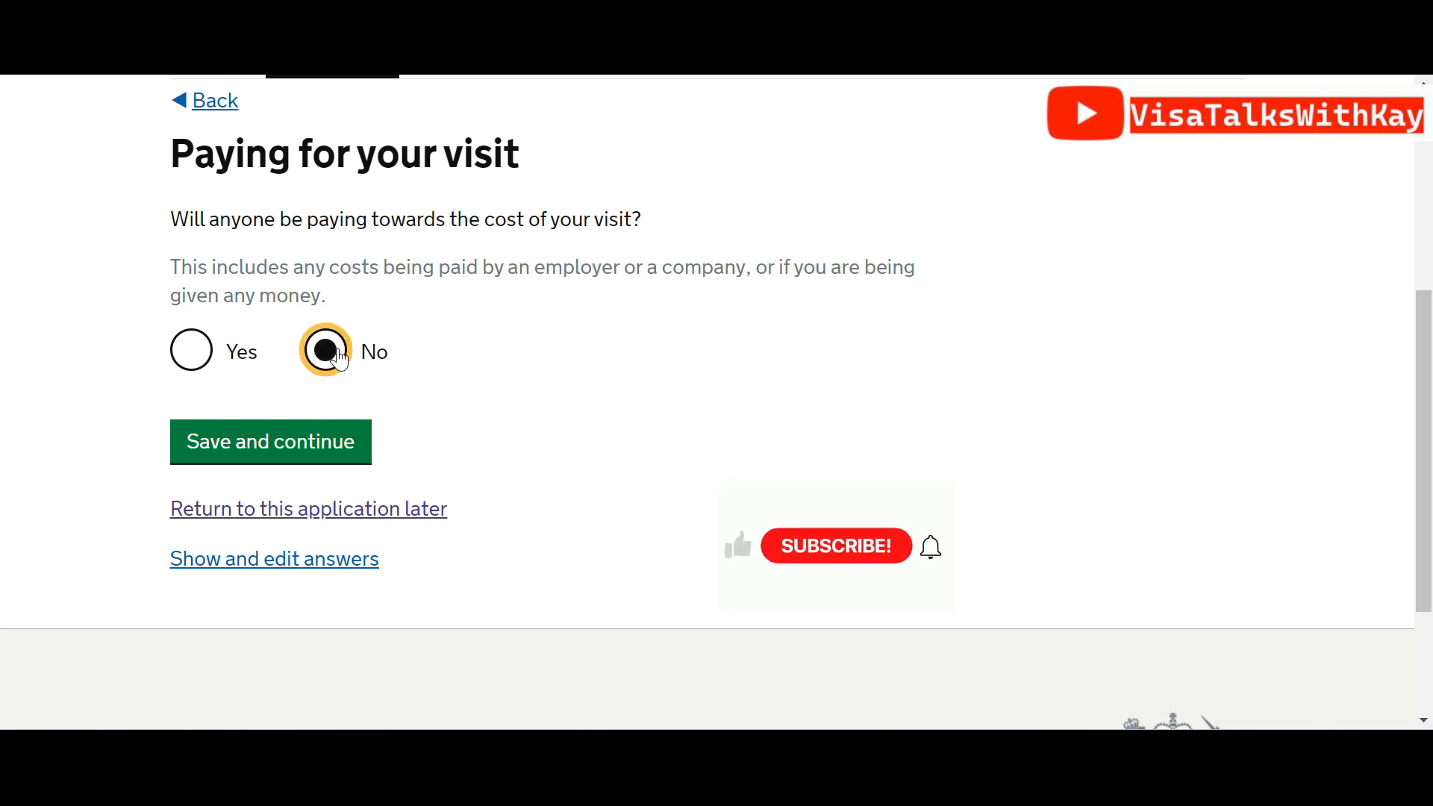
{"action": "left_click", "coordinate": [190, 350]}
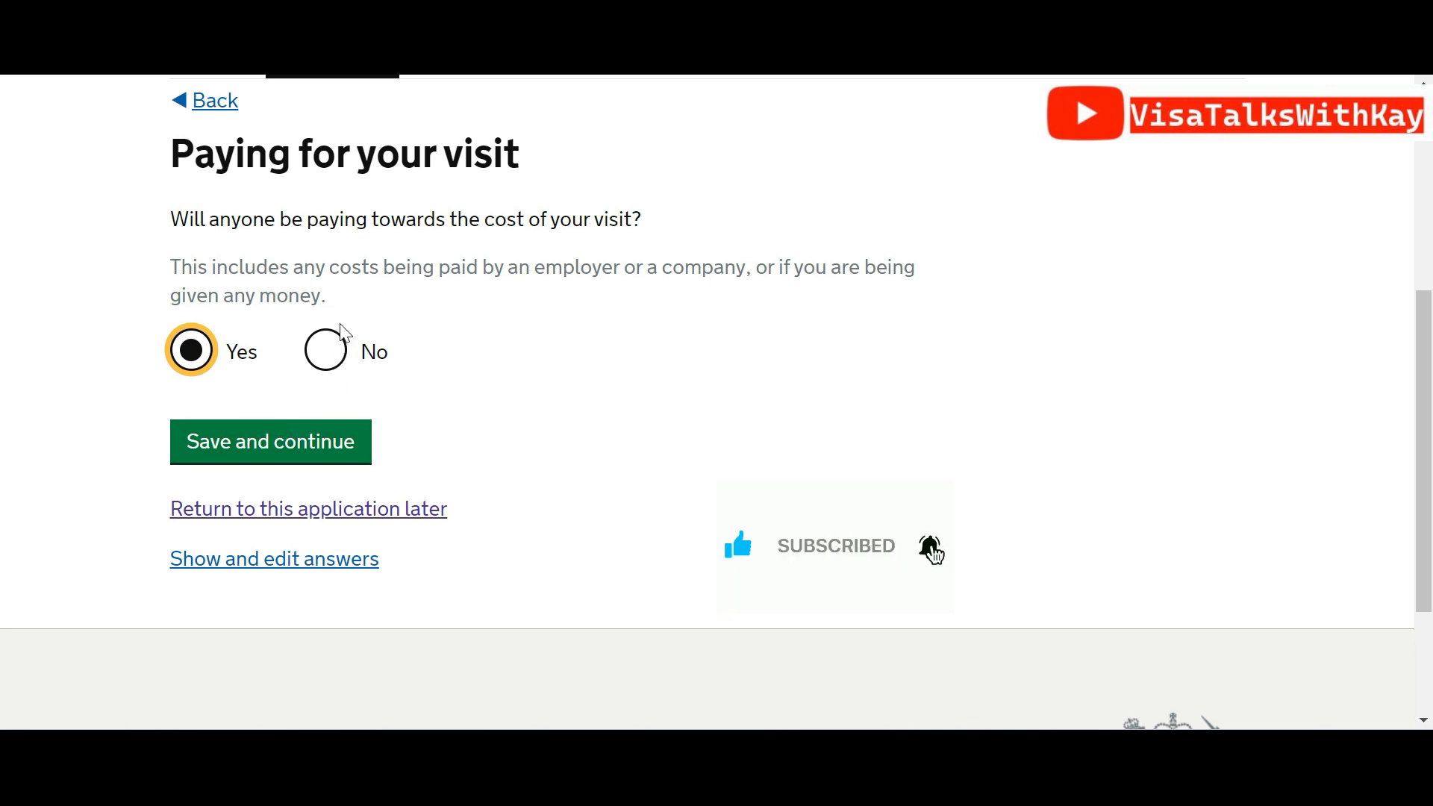
{"action": "left_click", "coordinate": [335, 352]}
{"action": "left_click", "coordinate": [291, 452]}
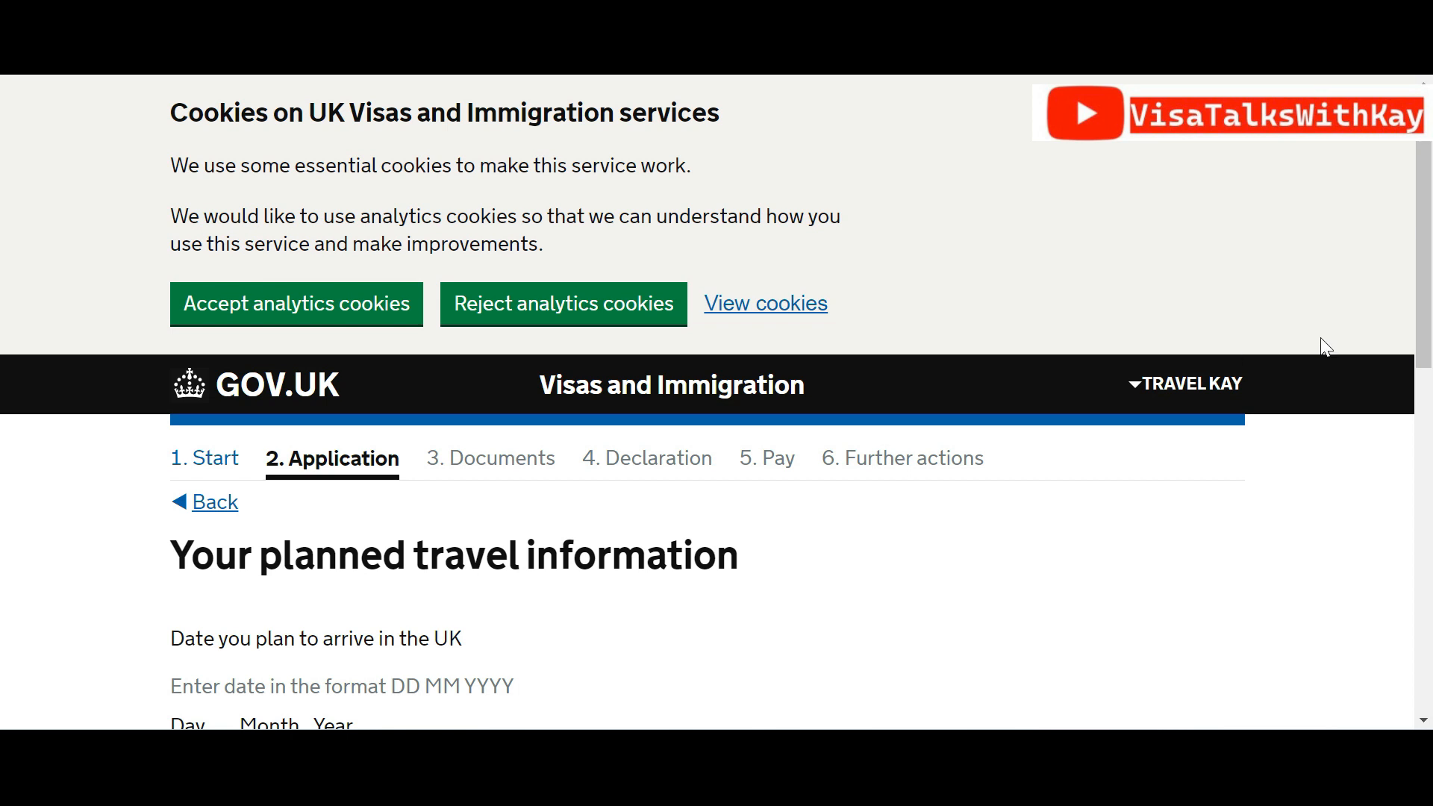
Enter the UK arrival date as 05 05 2024
{"action": "scroll", "coordinate": [1429, 259], "scroll_direction": "down", "scroll_amount": 5}
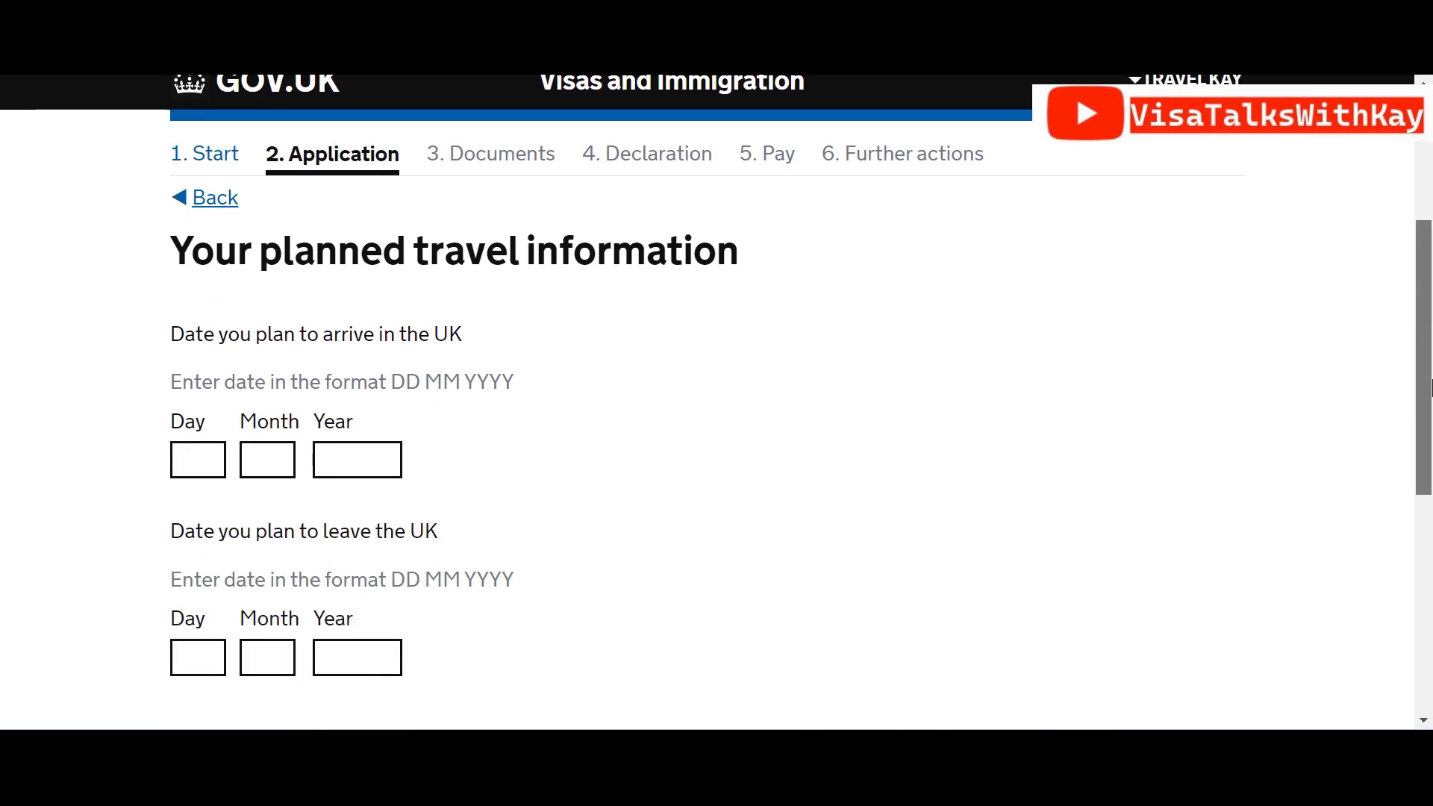
{"action": "left_click", "coordinate": [202, 396]}
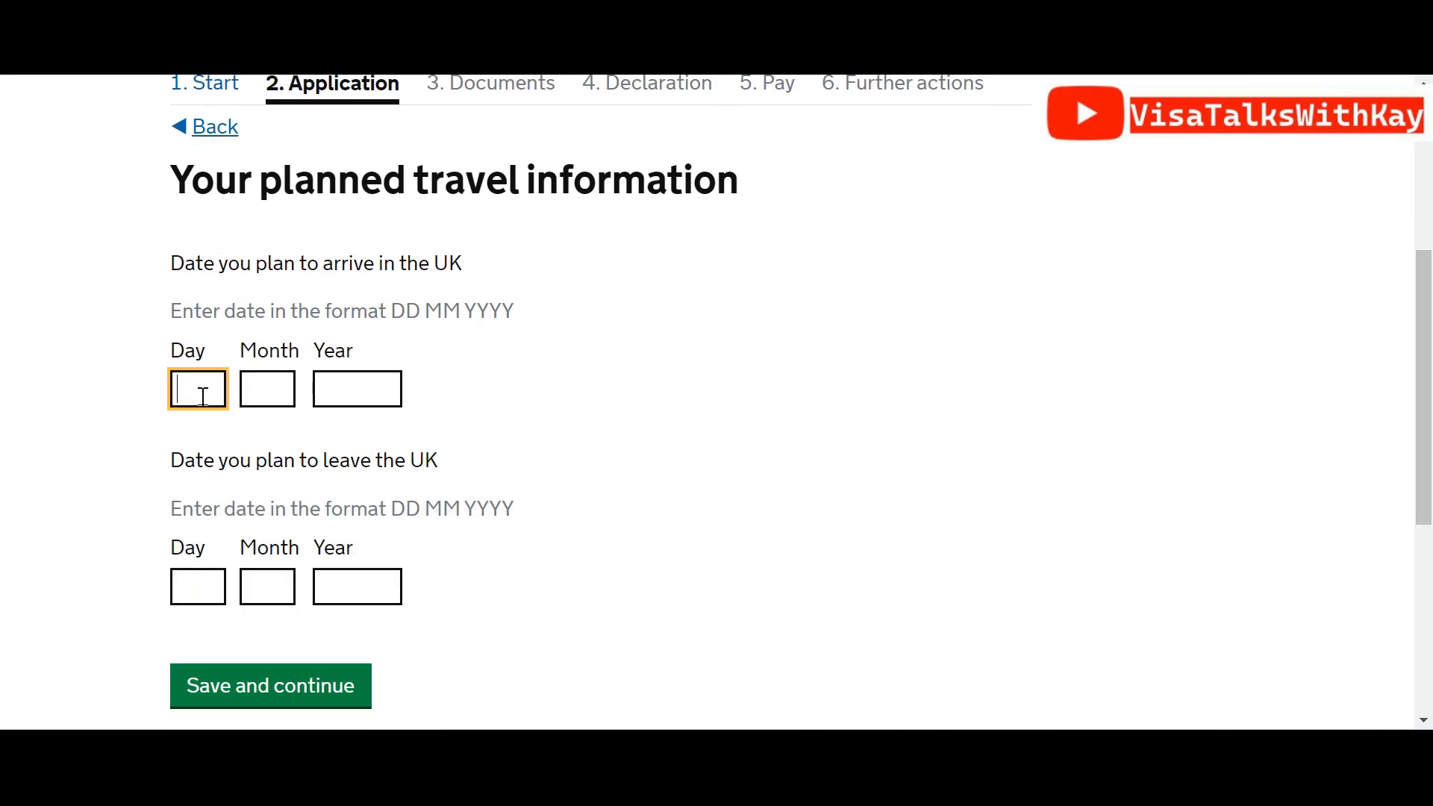
{"action": "key", "text": "Tab"}
{"action": "left_click", "coordinate": [202, 397]}
{"action": "key", "text": "Tab"}
{"action": "type", "text": "5"}
{"action": "key", "text": "Tab"}
{"action": "type", "text": "2024"}
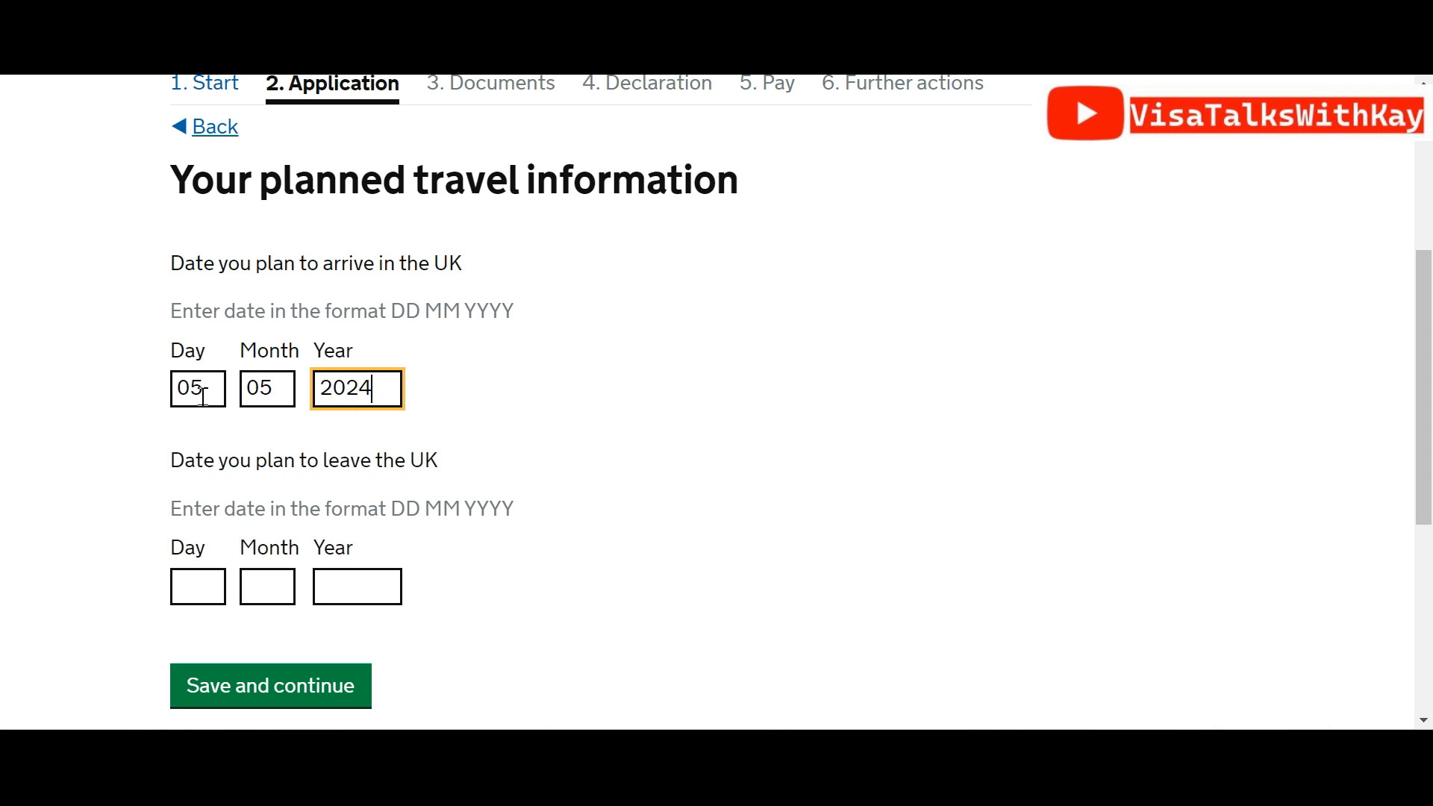
Enter the leaving date as 20 05 2024 and save the travel dates
{"action": "left_click", "coordinate": [191, 572]}
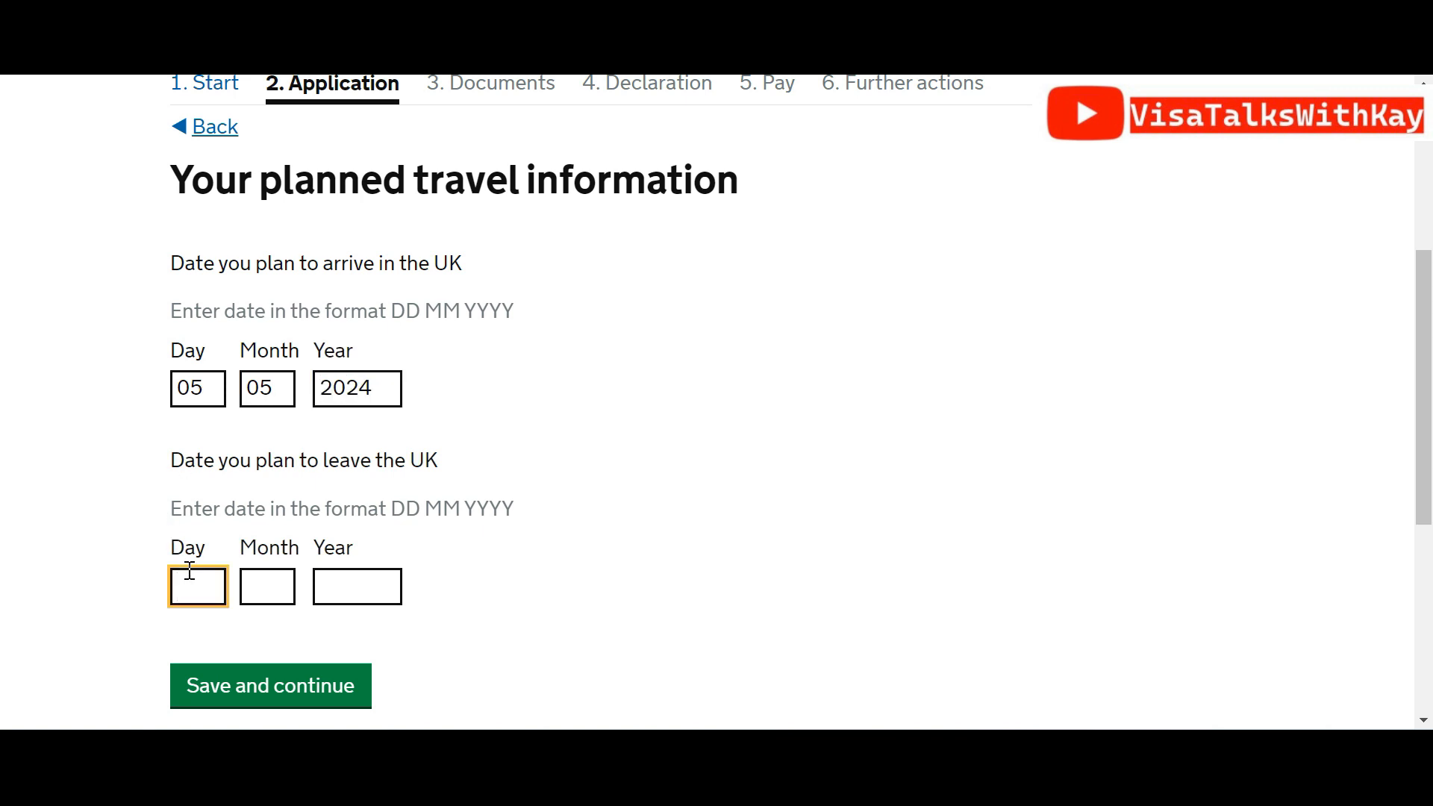
{"action": "key", "text": "Tab"}
{"action": "key", "text": "Tab"}
{"action": "type", "text": "2024"}
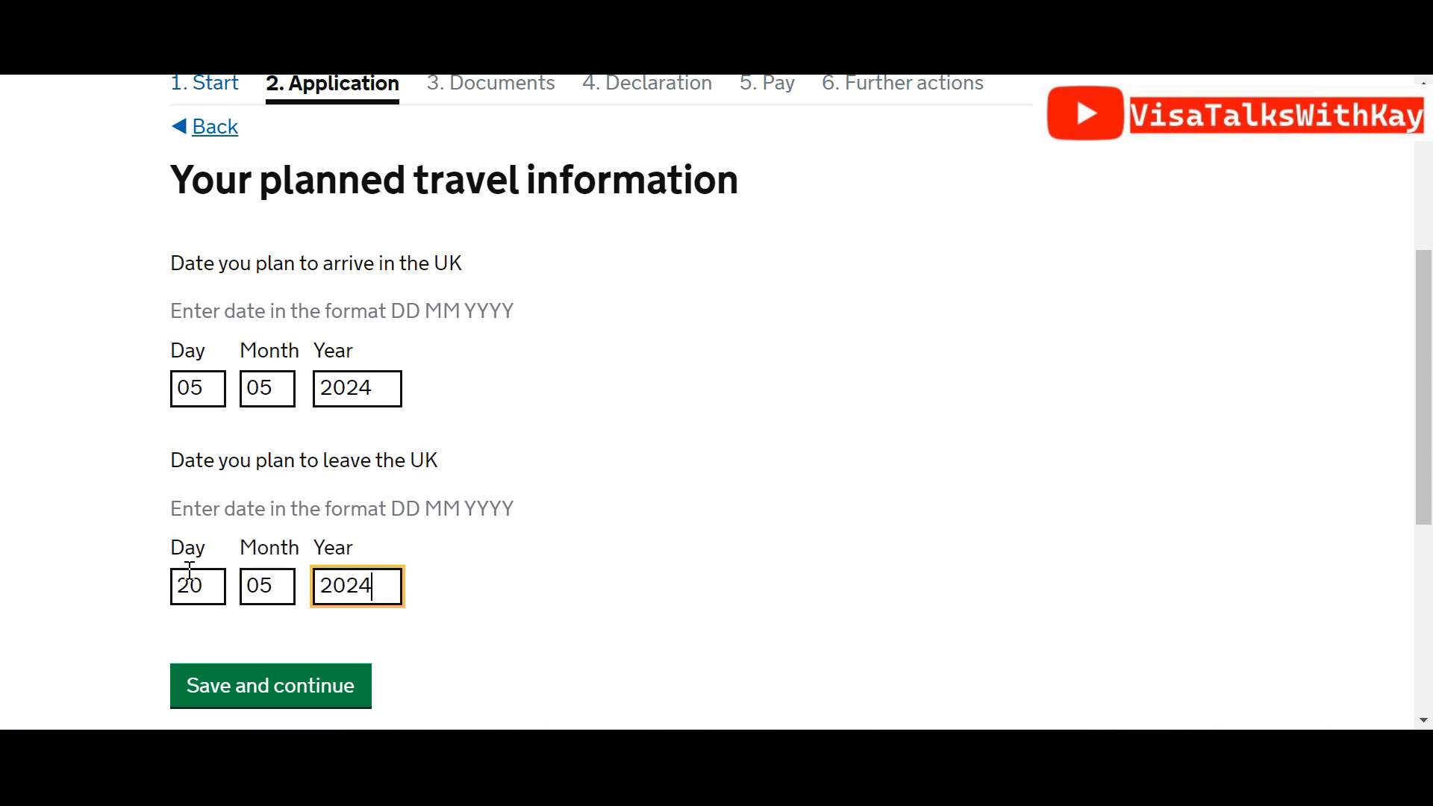
{"action": "left_click_drag", "start_coordinate": [1426, 356], "coordinate": [1430, 440]}
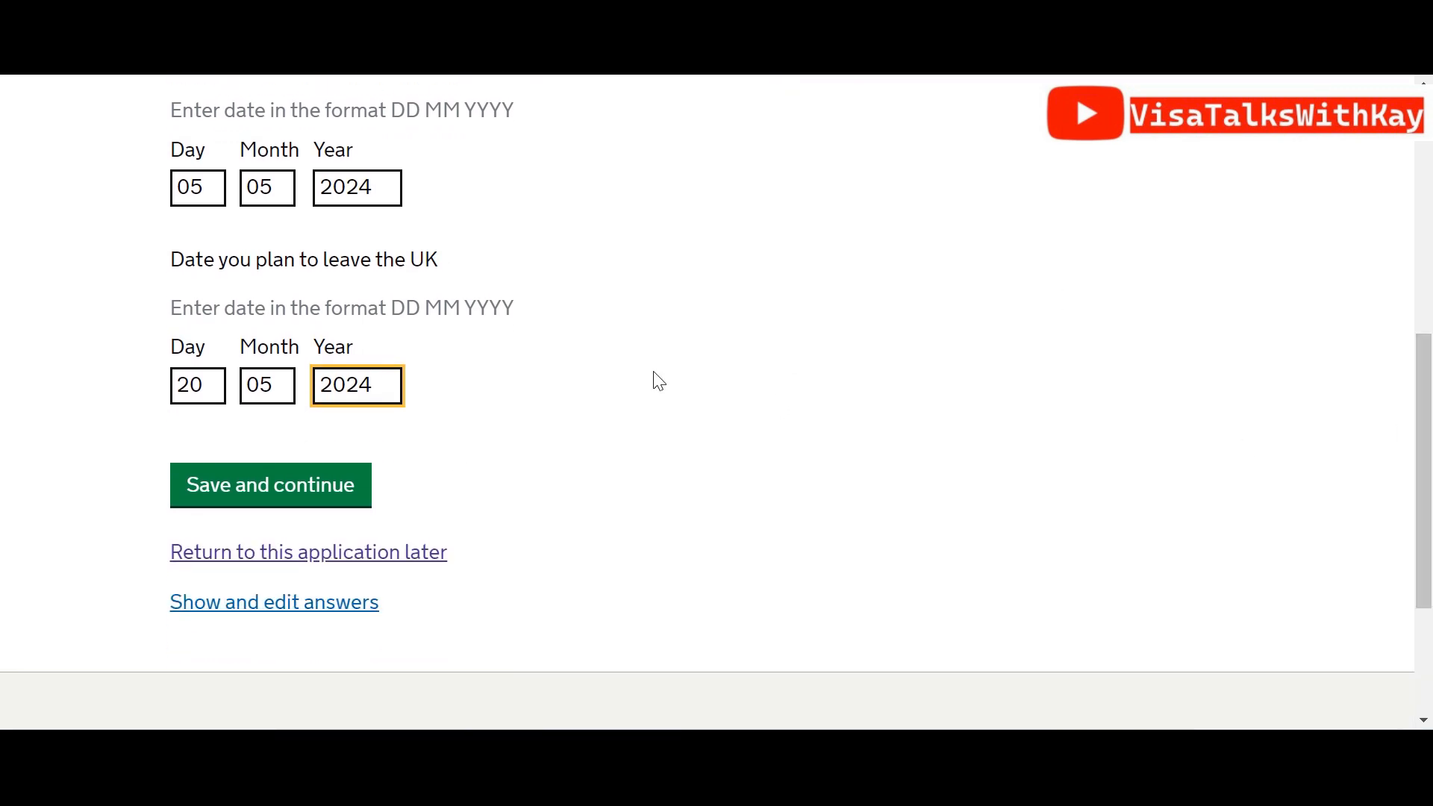
{"action": "left_click", "coordinate": [360, 500]}
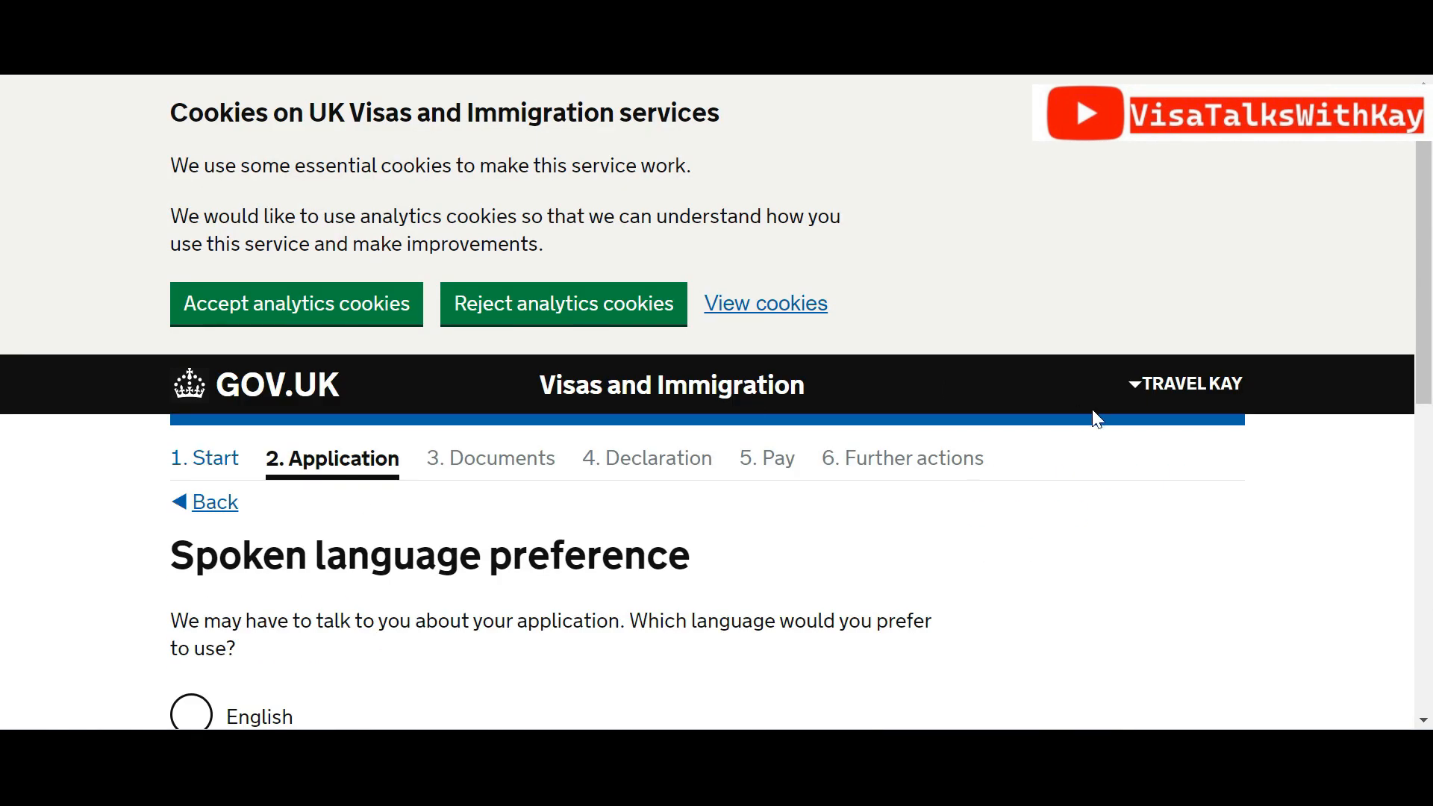
From the answers summary, change the yearly additional income from 7000.00 to 8000.00 GBP and save
{"action": "scroll", "coordinate": [616, 567], "scroll_direction": "down", "scroll_amount": 7}
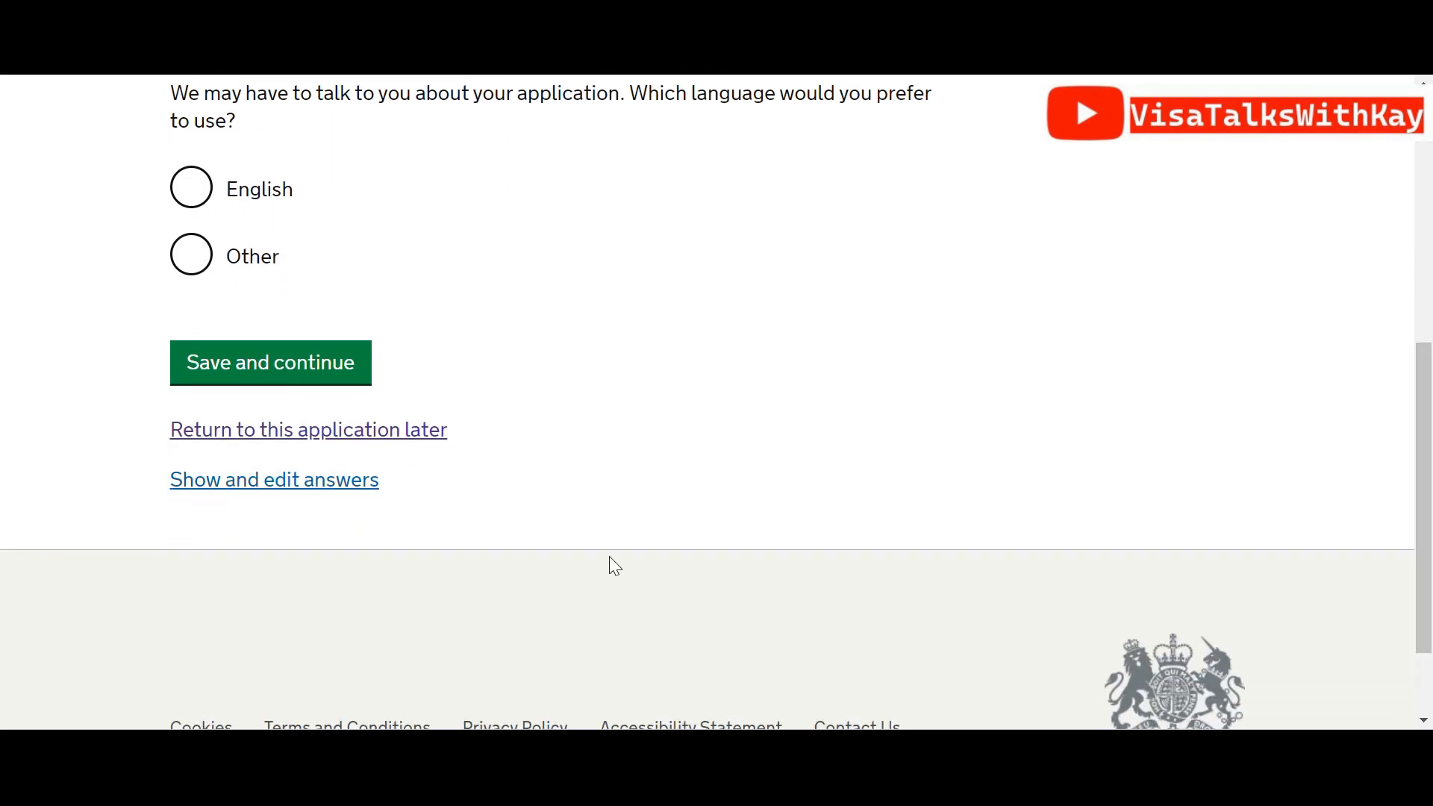
{"action": "left_click", "coordinate": [300, 485]}
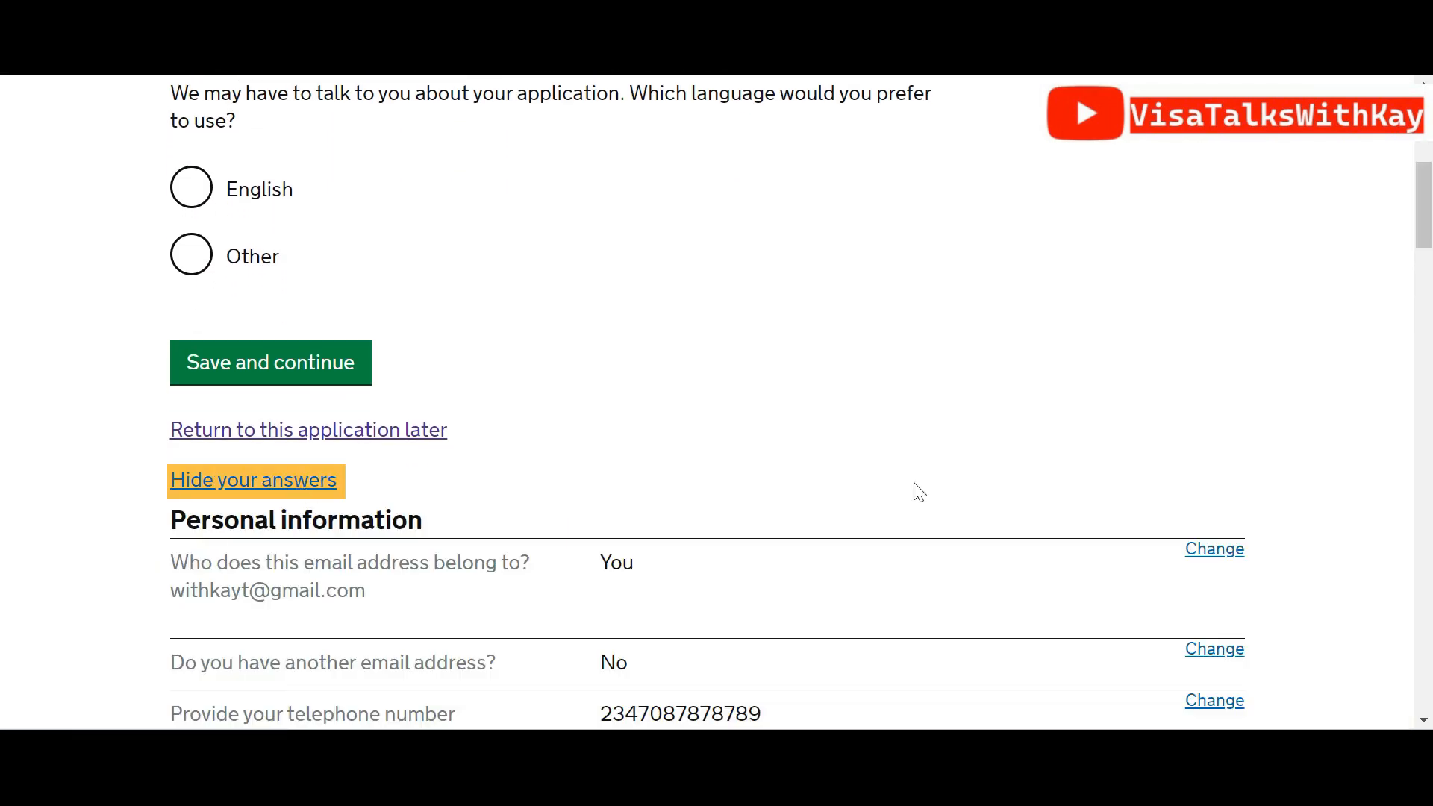
{"action": "left_click_drag", "start_coordinate": [1430, 194], "coordinate": [1430, 566]}
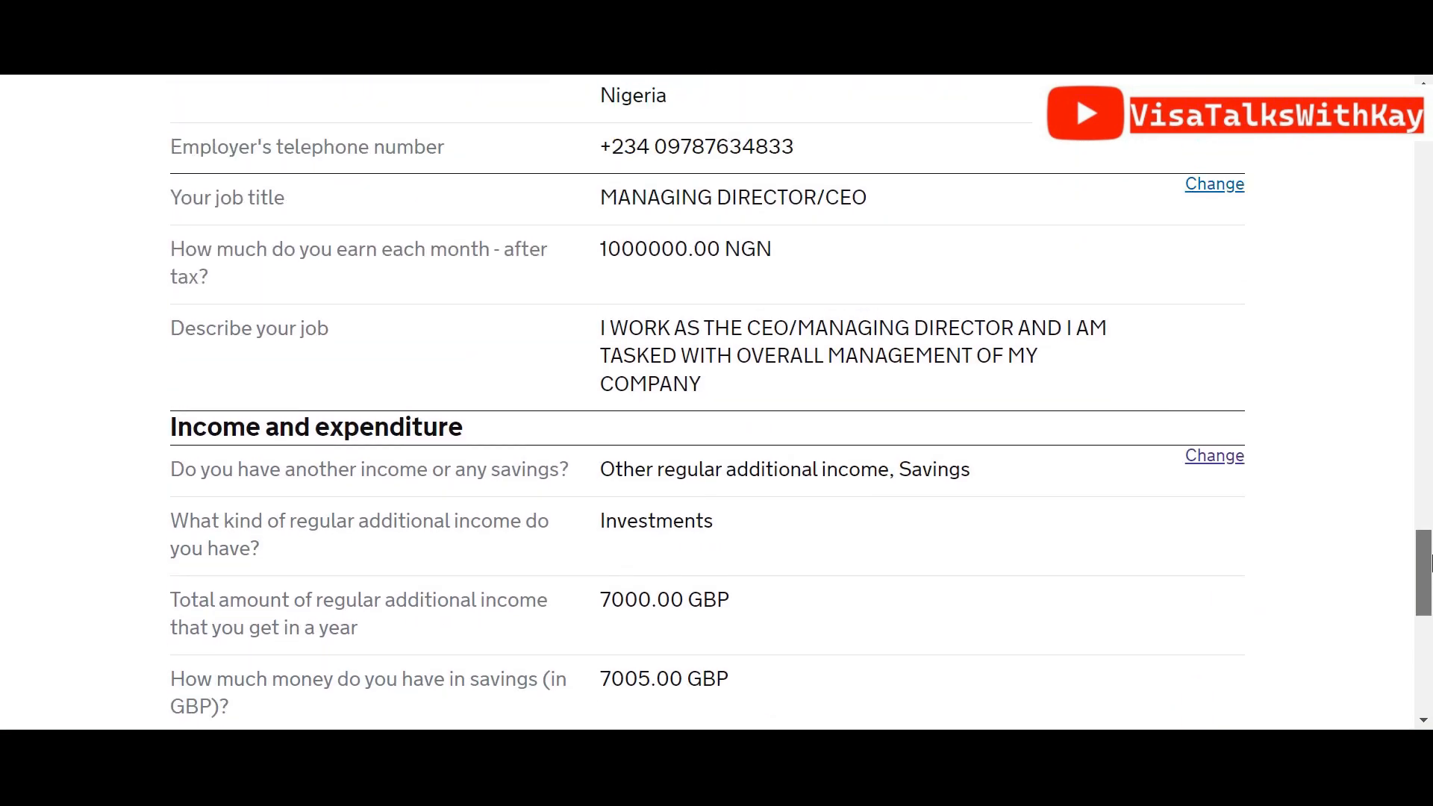
{"action": "left_click", "coordinate": [1234, 464]}
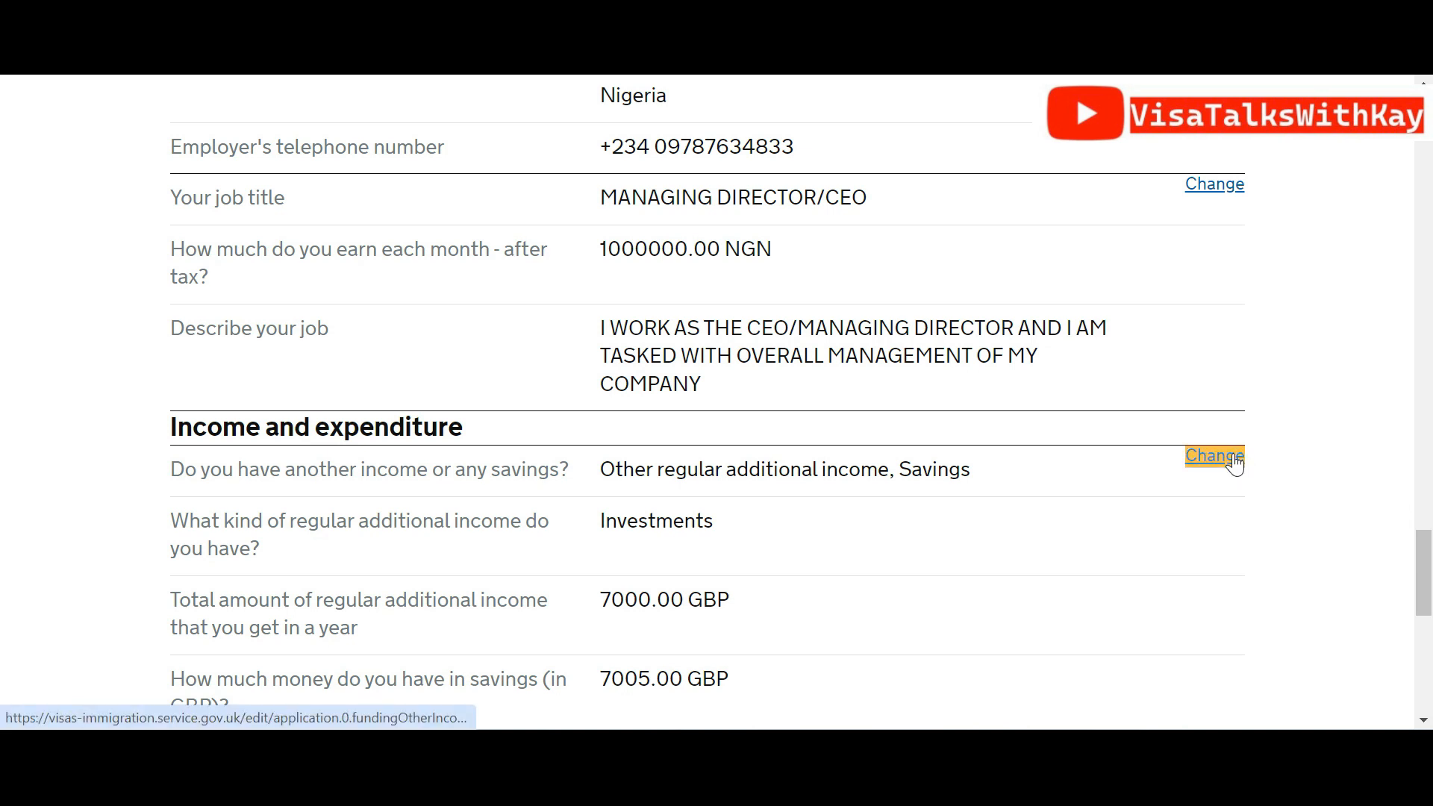
{"action": "scroll", "coordinate": [1426, 358], "scroll_direction": "down", "scroll_amount": 10}
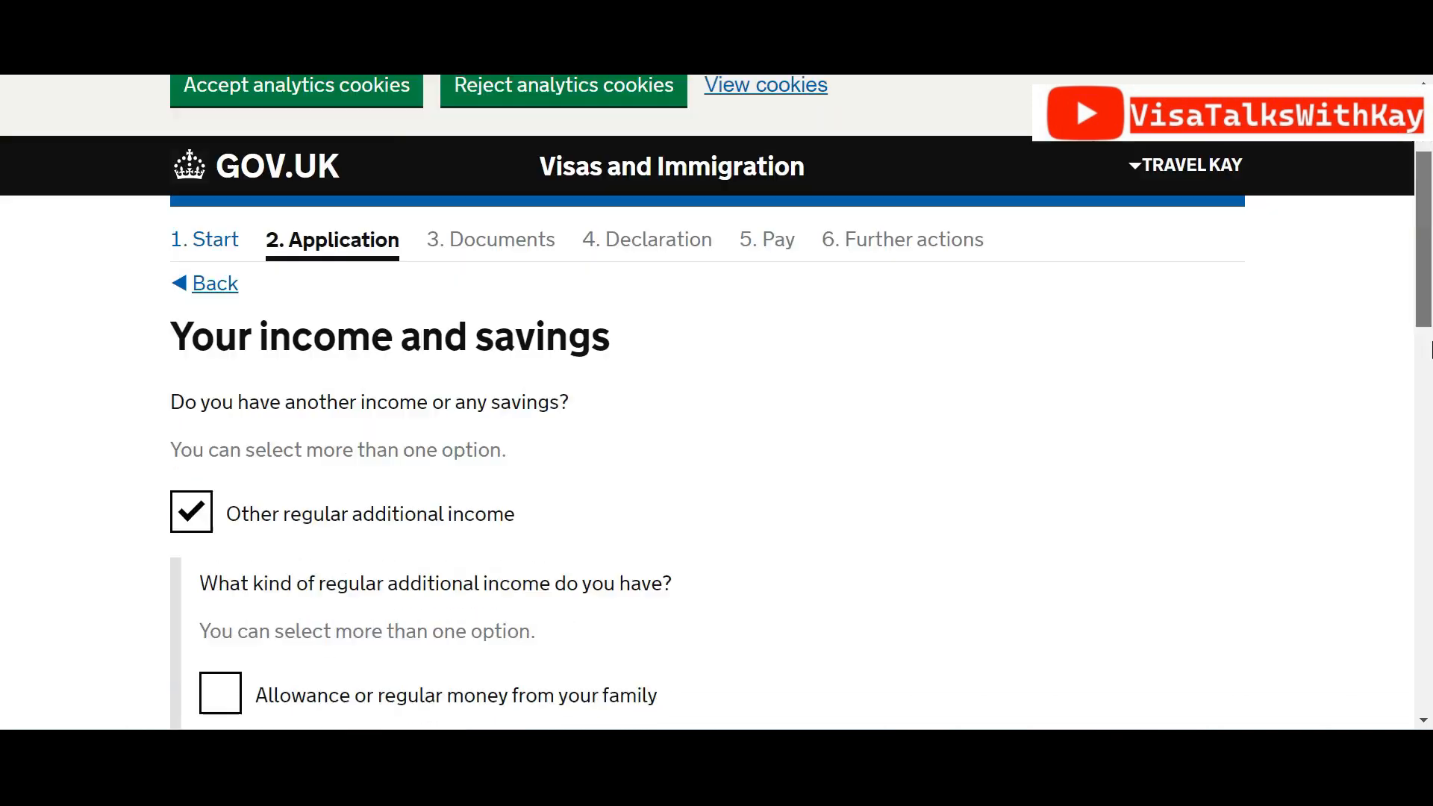
{"action": "left_click_drag", "start_coordinate": [1432, 453], "coordinate": [1432, 457]}
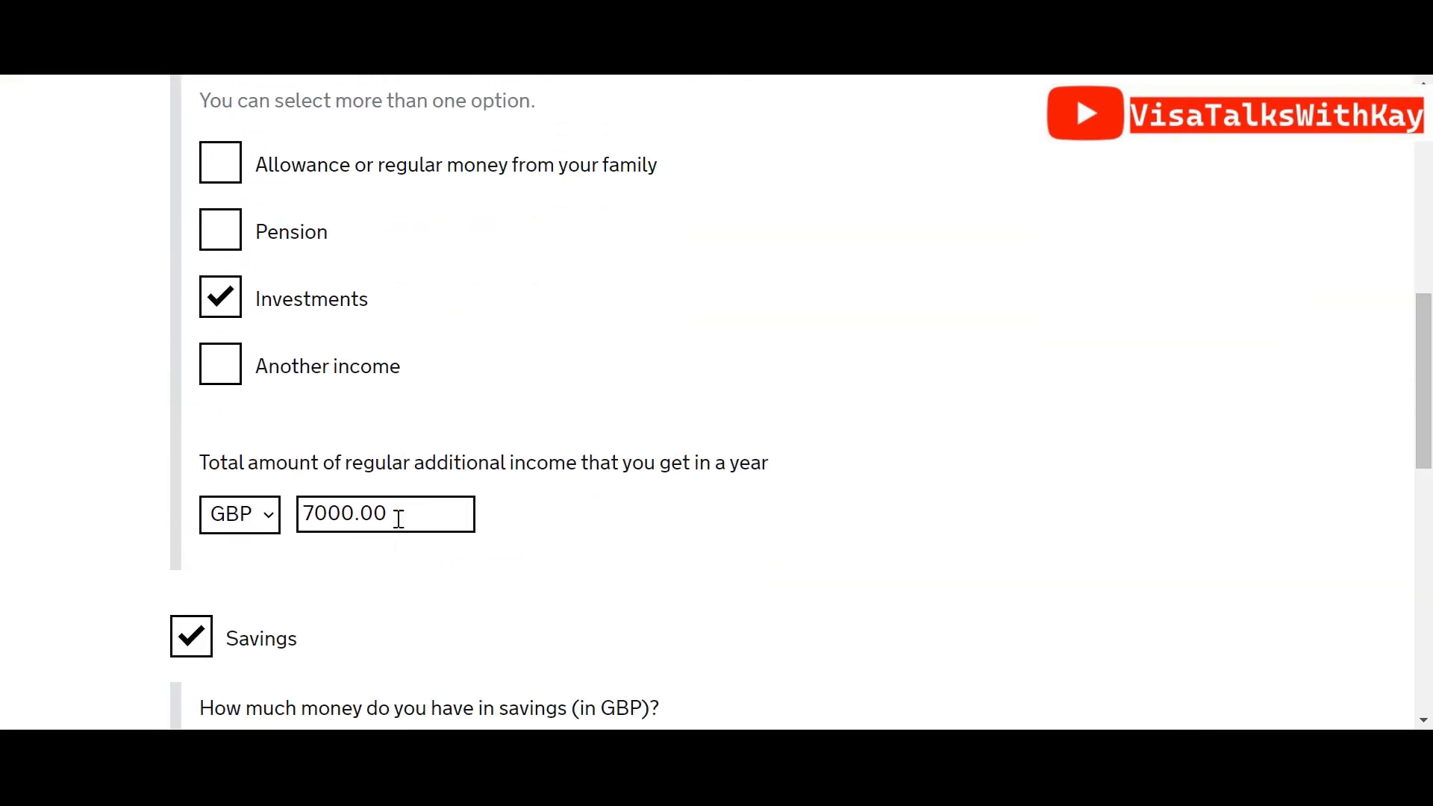
{"action": "left_click", "coordinate": [347, 505]}
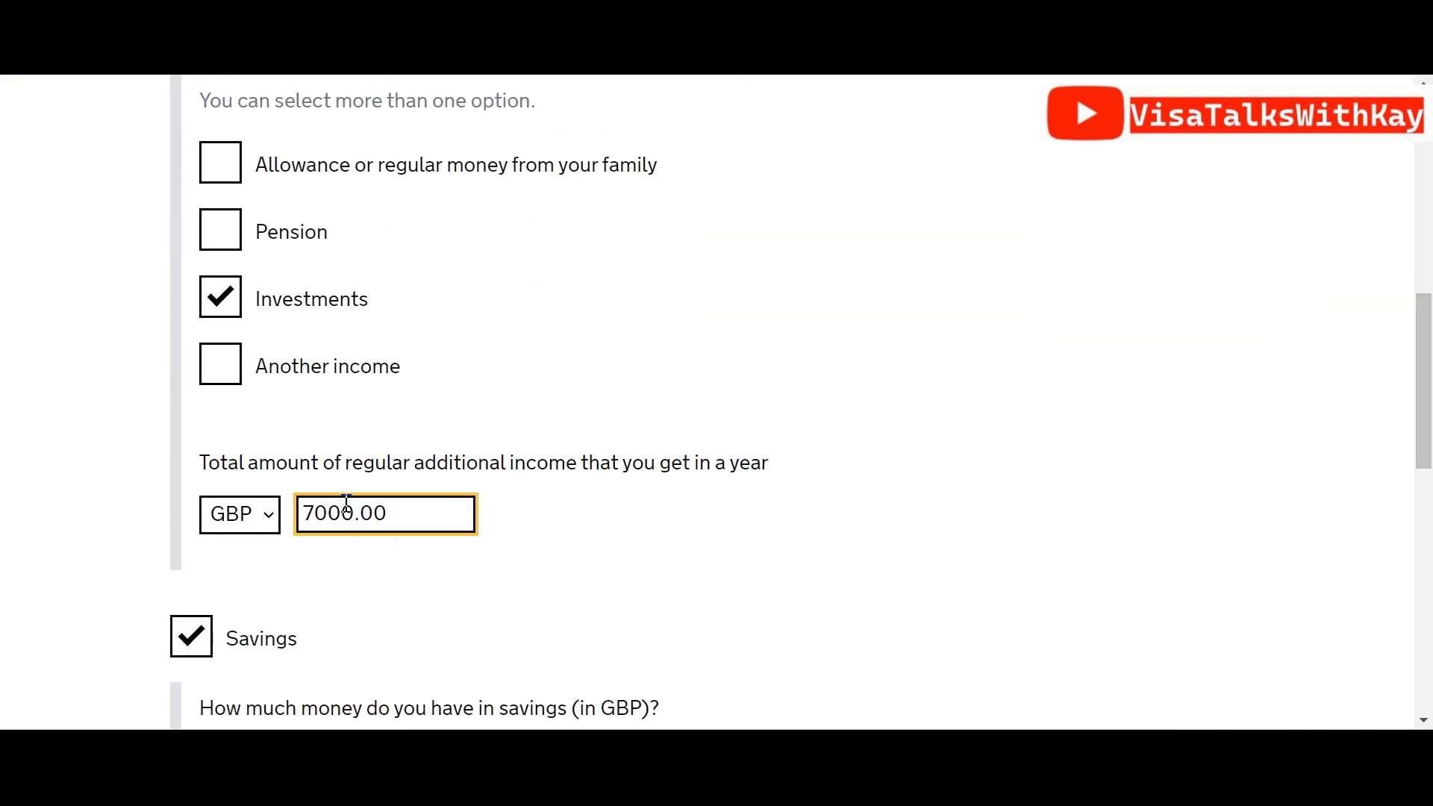
{"action": "key", "text": "Left"}
{"action": "key", "text": "Left"}
{"action": "key", "text": "BackSpace"}
{"action": "type", "text": "8"}
{"action": "left_click_drag", "start_coordinate": [1423, 374], "coordinate": [1430, 578]}
{"action": "left_click", "coordinate": [273, 385]}
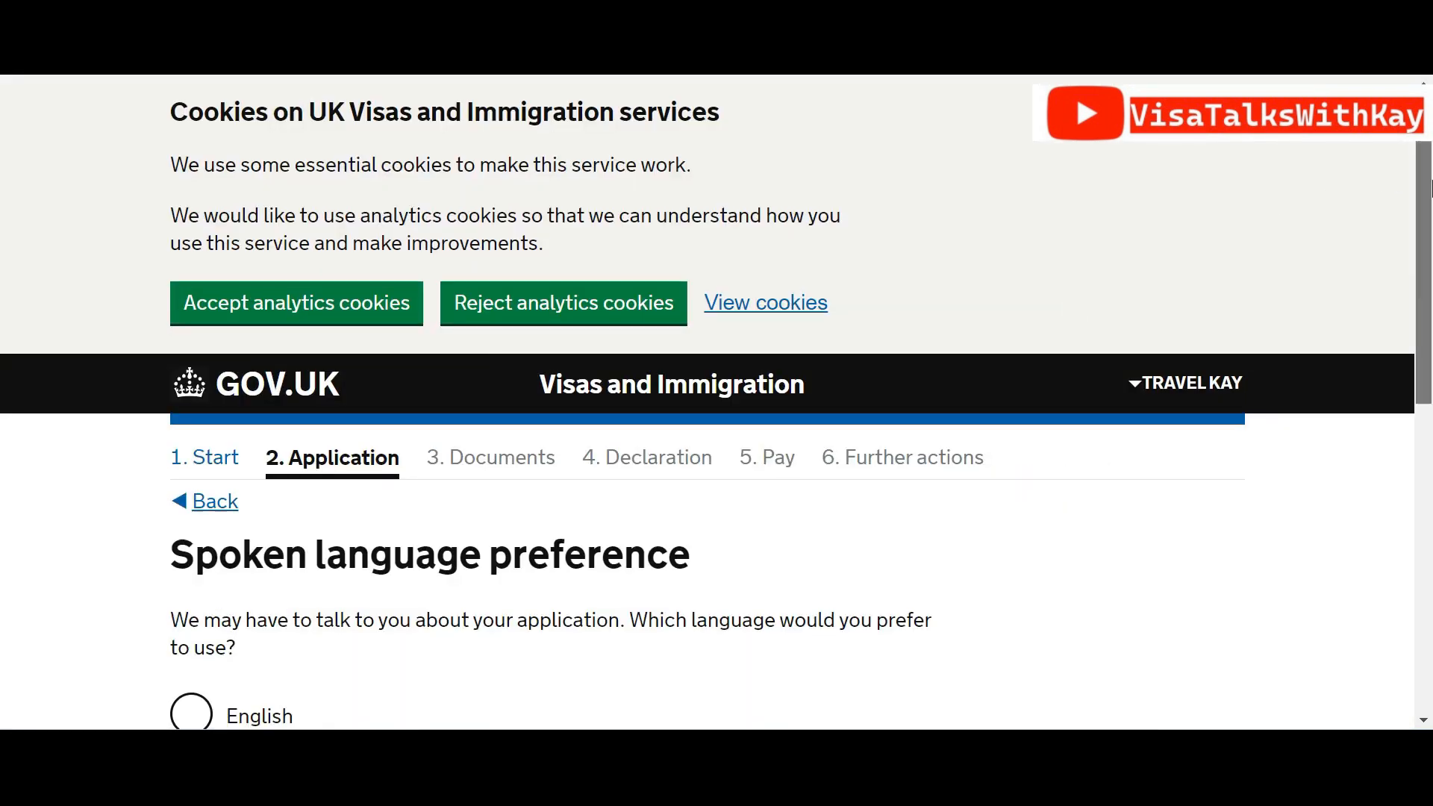
Reopen the answers summary to confirm the income now shows 8000.00 GBP
{"action": "left_click_drag", "start_coordinate": [1431, 189], "coordinate": [1431, 423]}
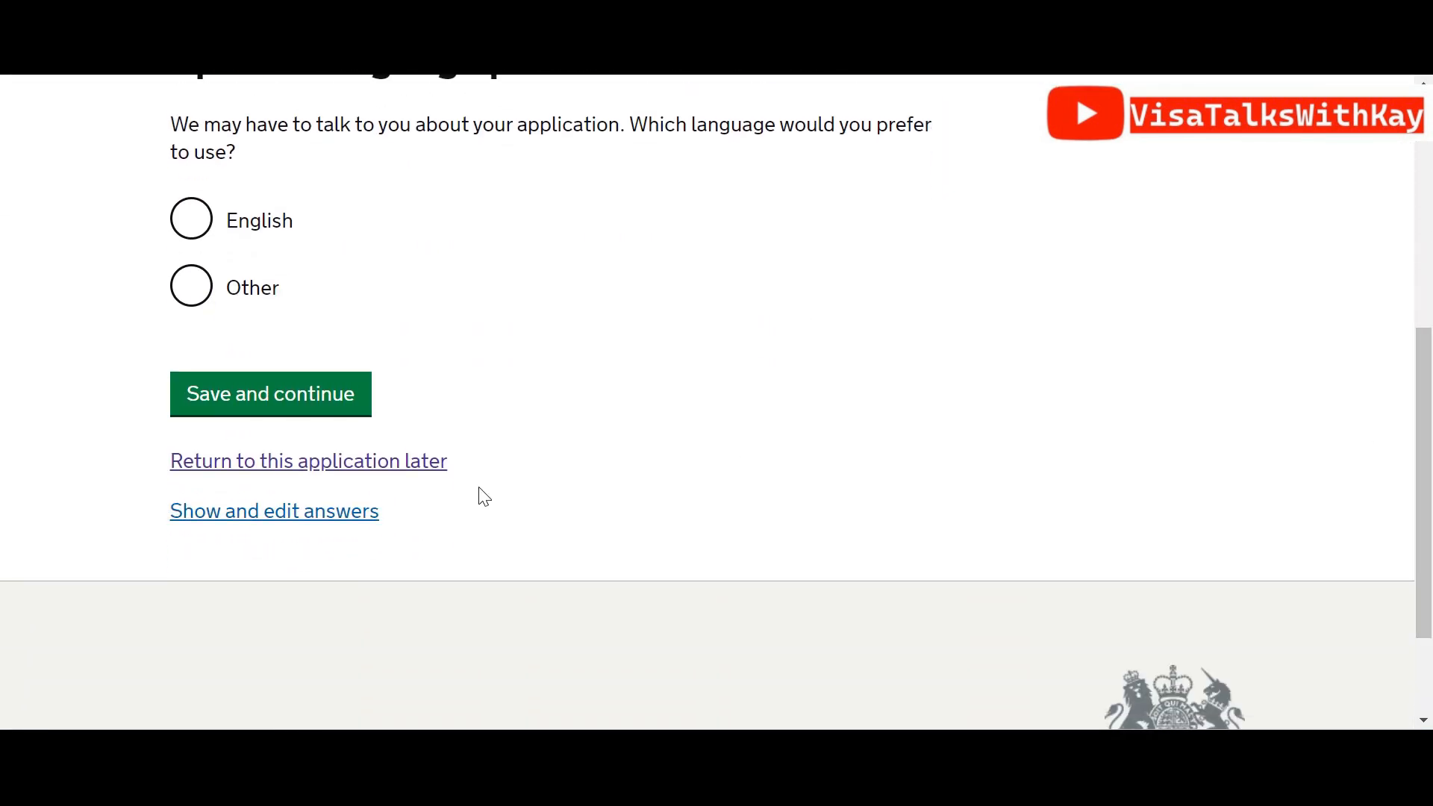
{"action": "left_click", "coordinate": [240, 528]}
{"action": "left_click_drag", "start_coordinate": [1430, 208], "coordinate": [1431, 567]}
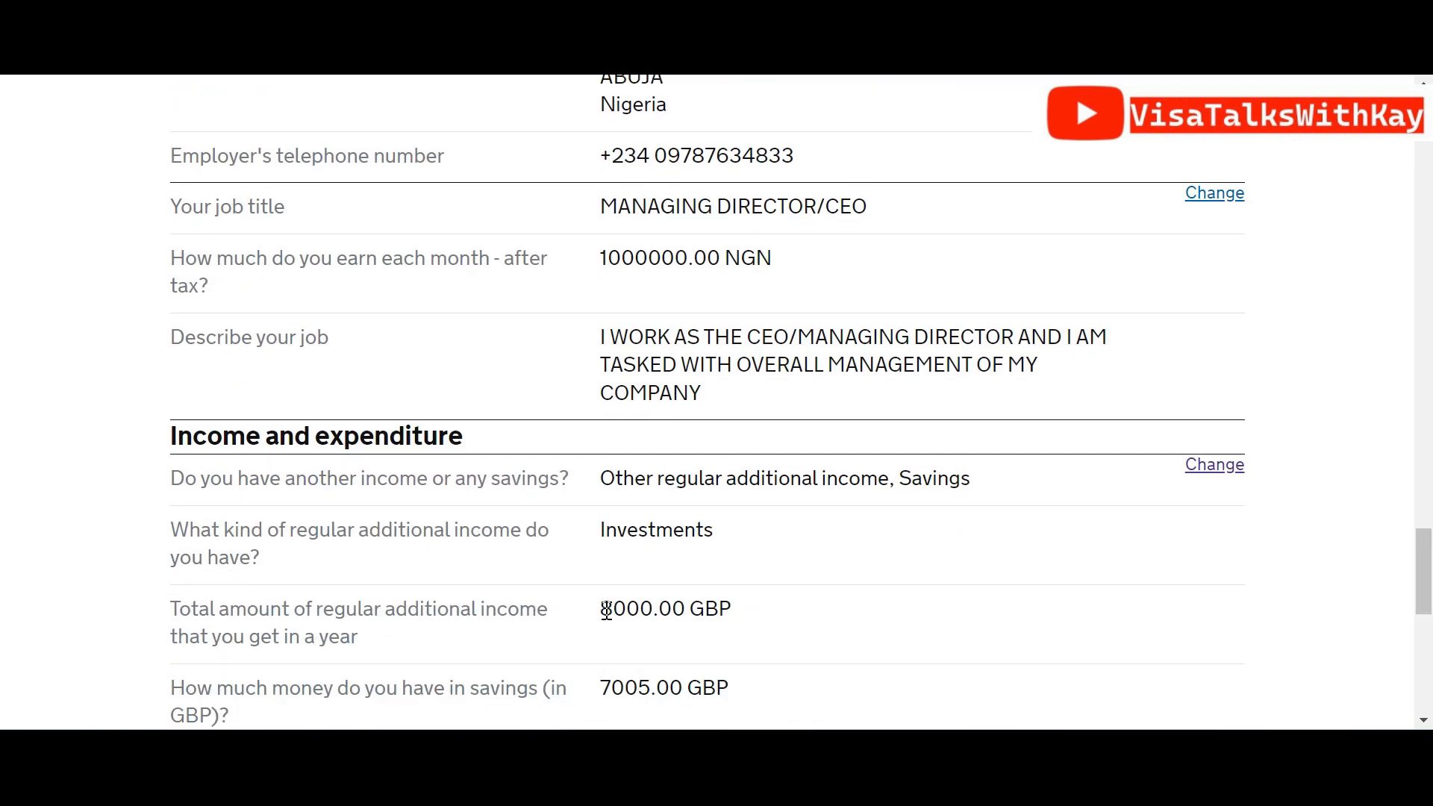
{"action": "left_click_drag", "start_coordinate": [602, 610], "coordinate": [694, 611]}
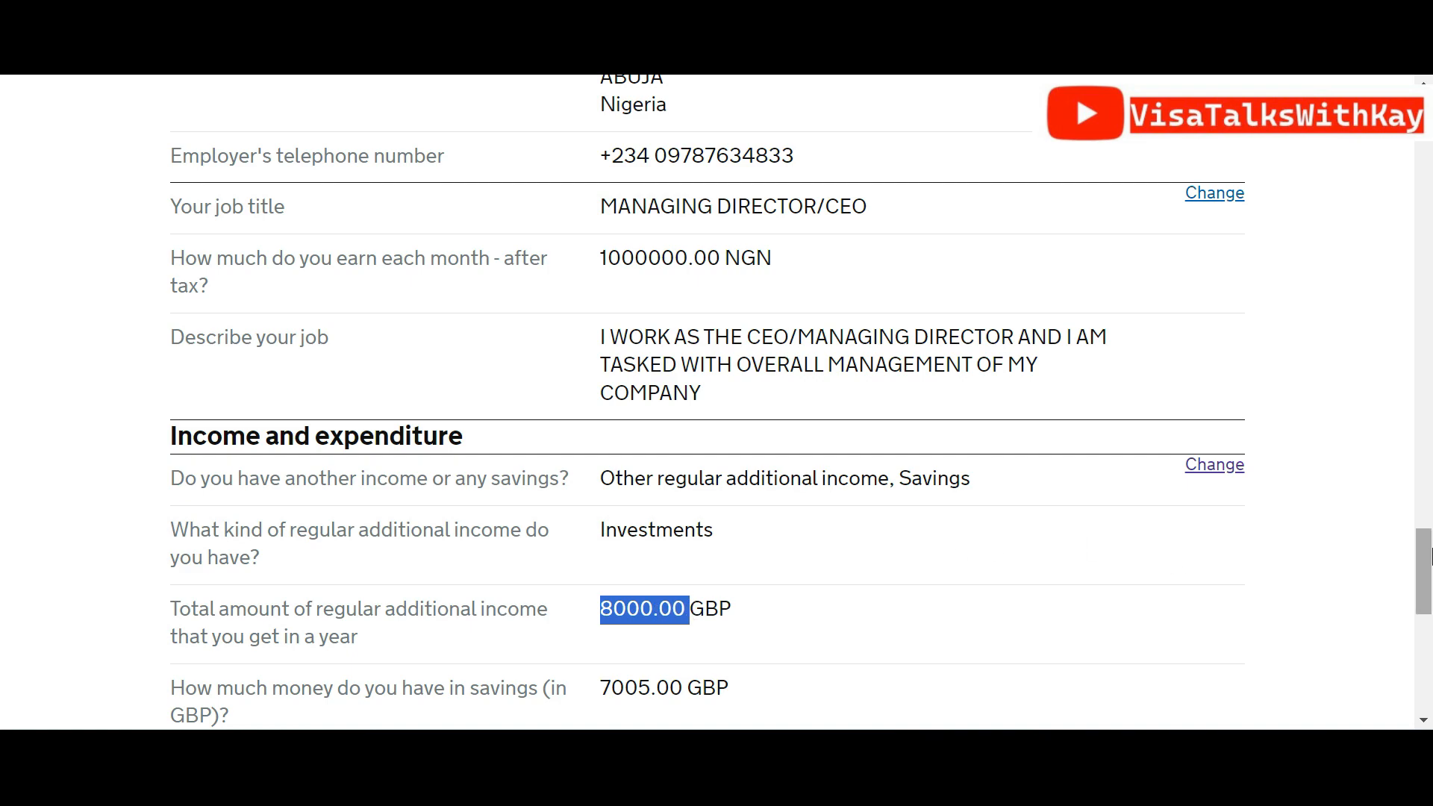
{"action": "left_click_drag", "start_coordinate": [1431, 536], "coordinate": [1431, 175]}
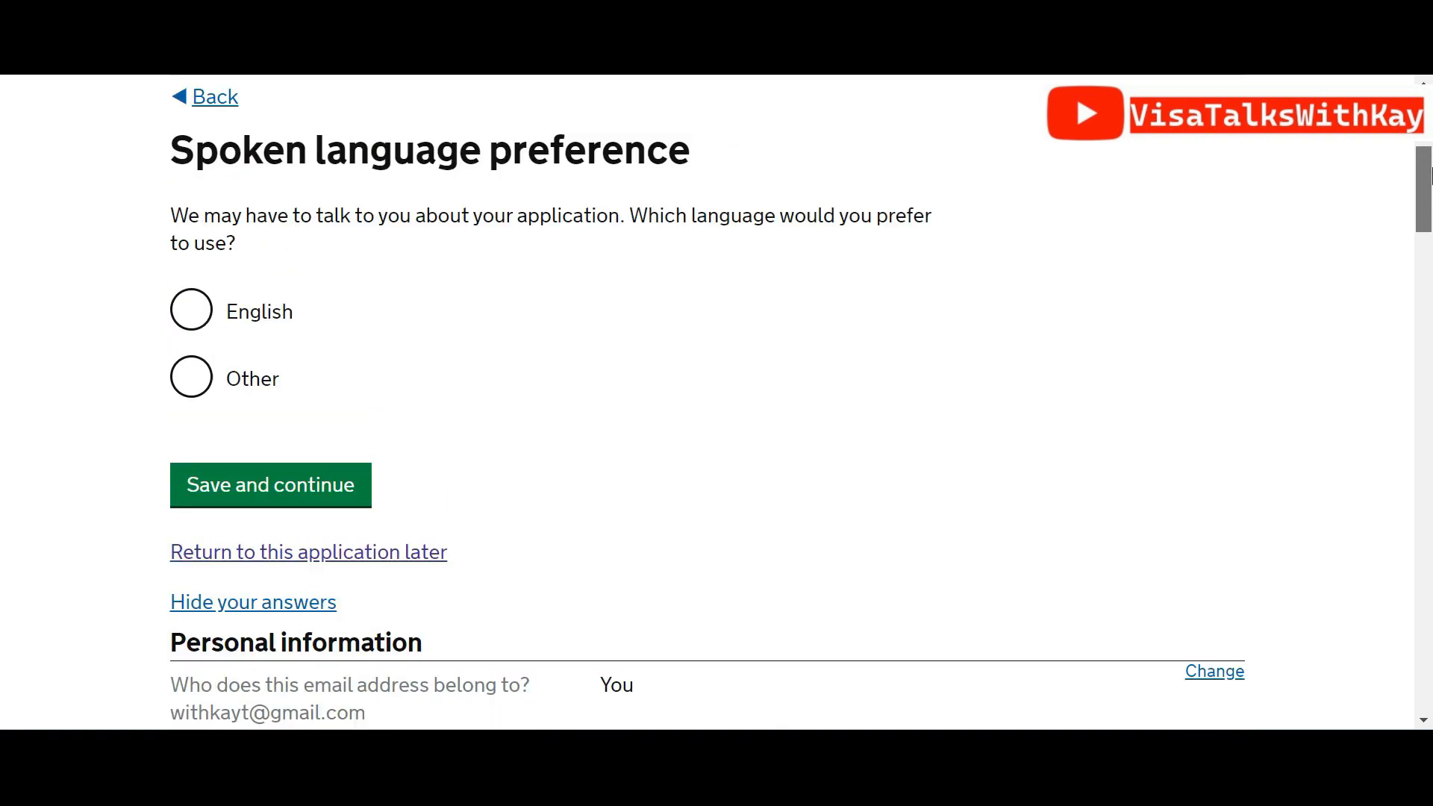
Choose English as the spoken language and Tourism as the main visit reason, saving each
{"action": "left_click", "coordinate": [196, 315]}
{"action": "left_click", "coordinate": [291, 486]}
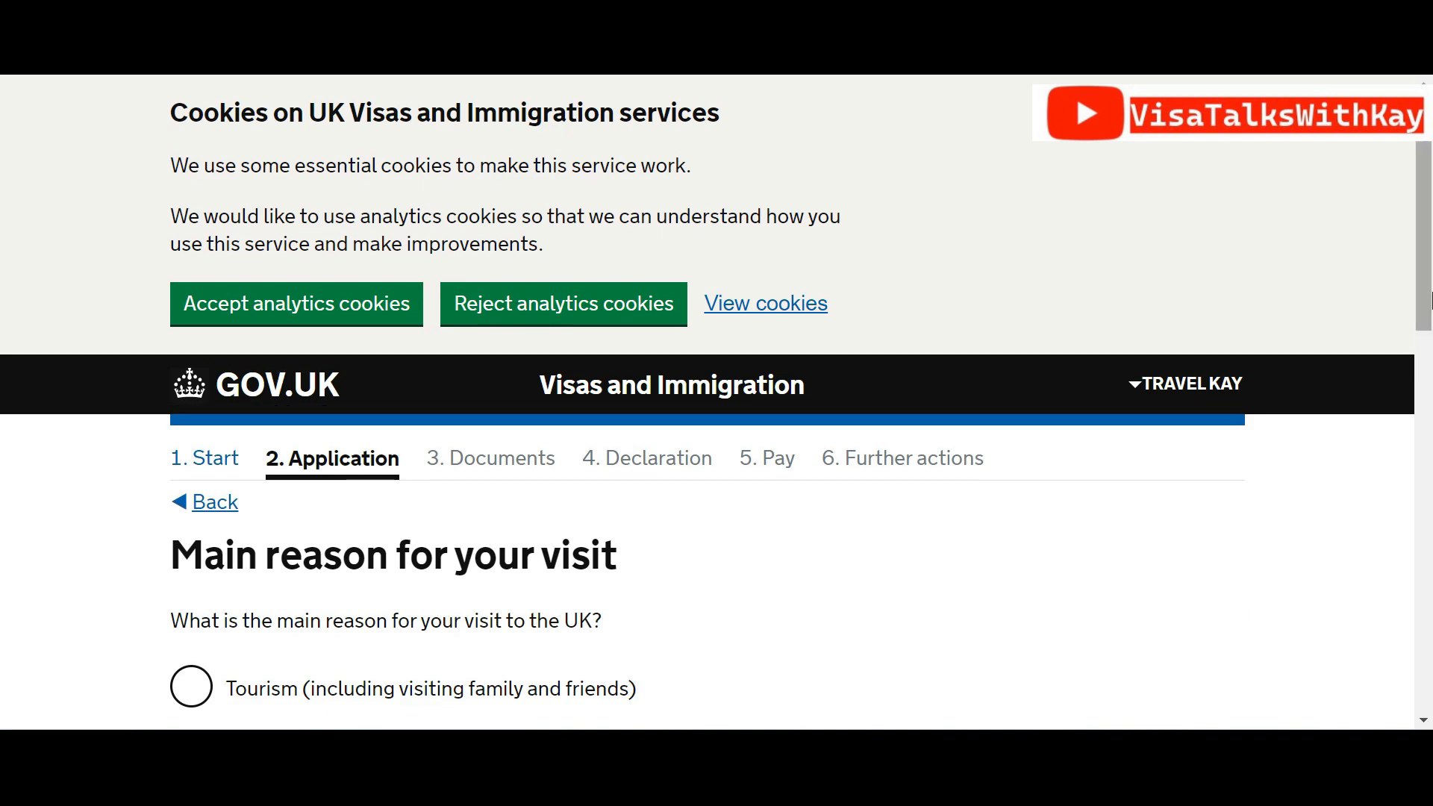
{"action": "scroll", "coordinate": [995, 388], "scroll_direction": "down", "scroll_amount": 5}
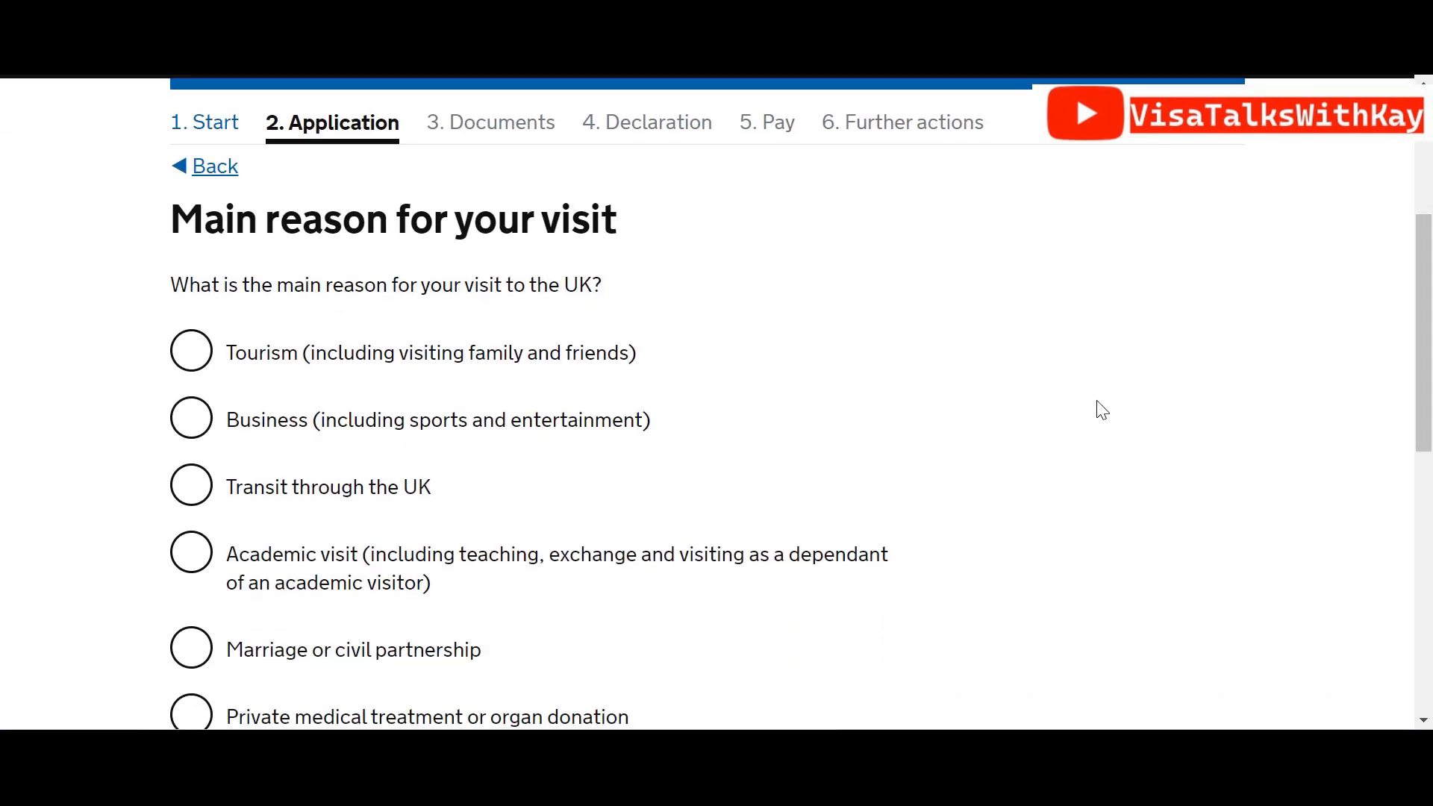
{"action": "left_click_drag", "start_coordinate": [1431, 374], "coordinate": [1432, 409]}
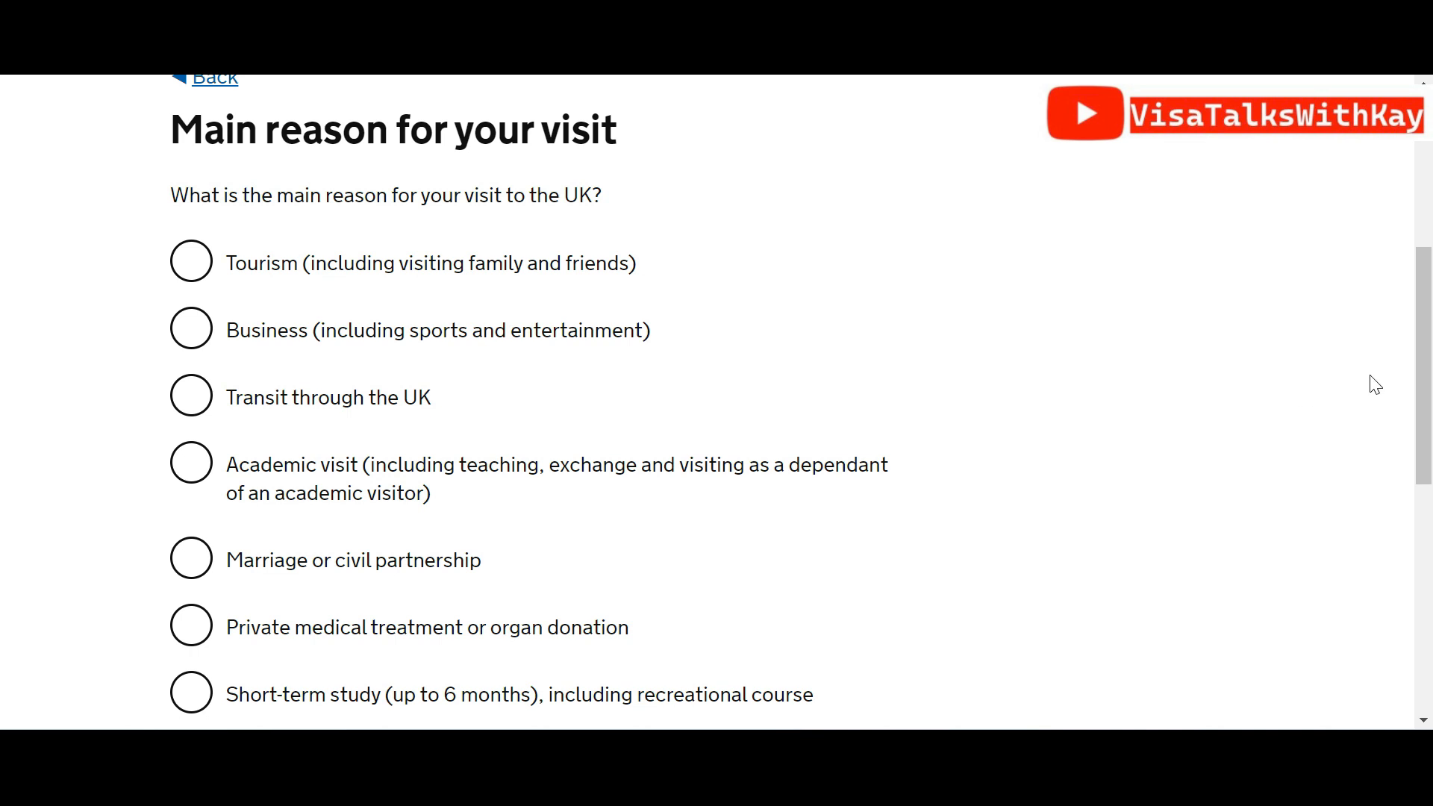
{"action": "left_click_drag", "start_coordinate": [1431, 382], "coordinate": [1431, 416]}
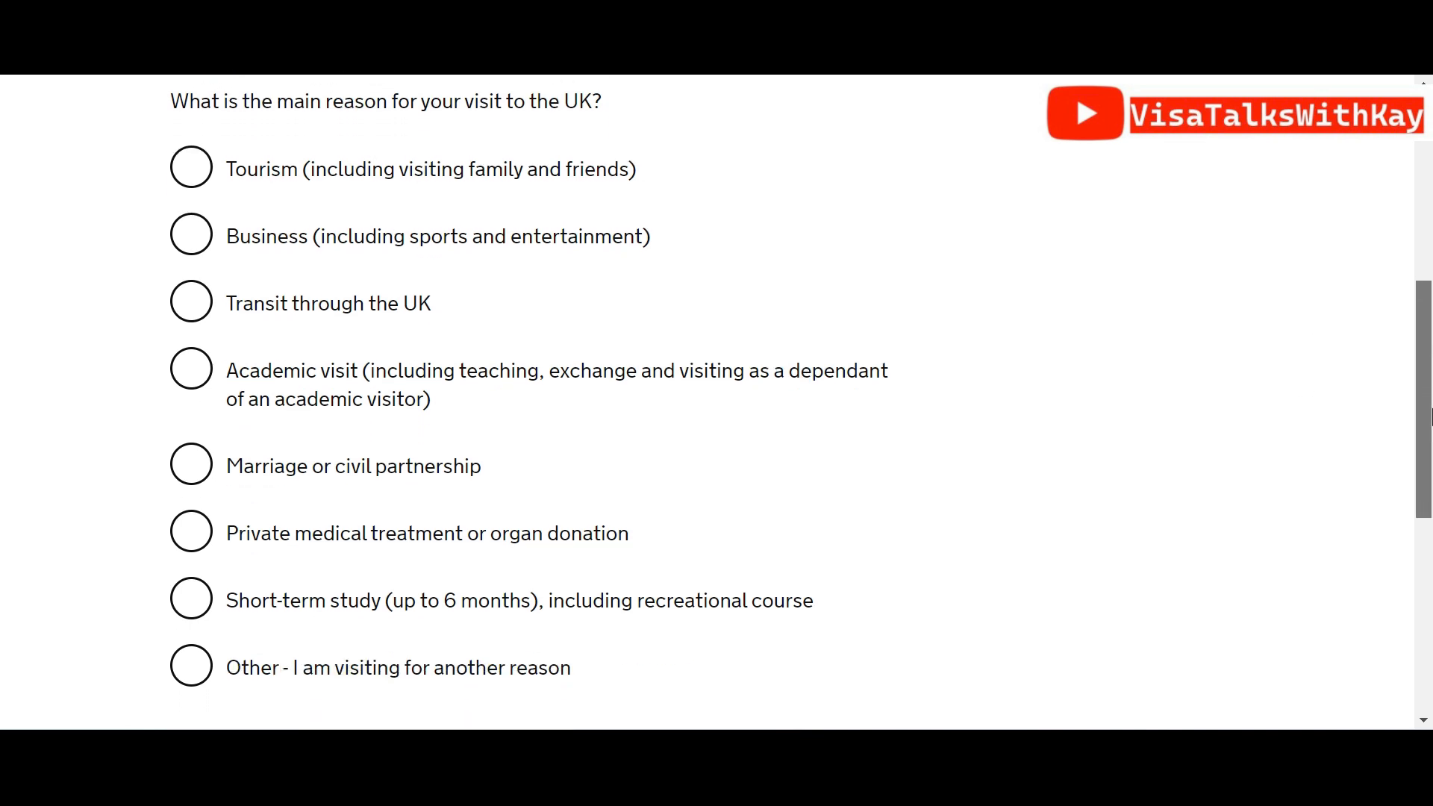
{"action": "mouse_move", "coordinate": [1432, 410]}
{"action": "left_mouse_down"}
{"action": "mouse_move", "coordinate": [1432, 425]}
{"action": "mouse_move", "coordinate": [1432, 387]}
{"action": "left_mouse_up"}
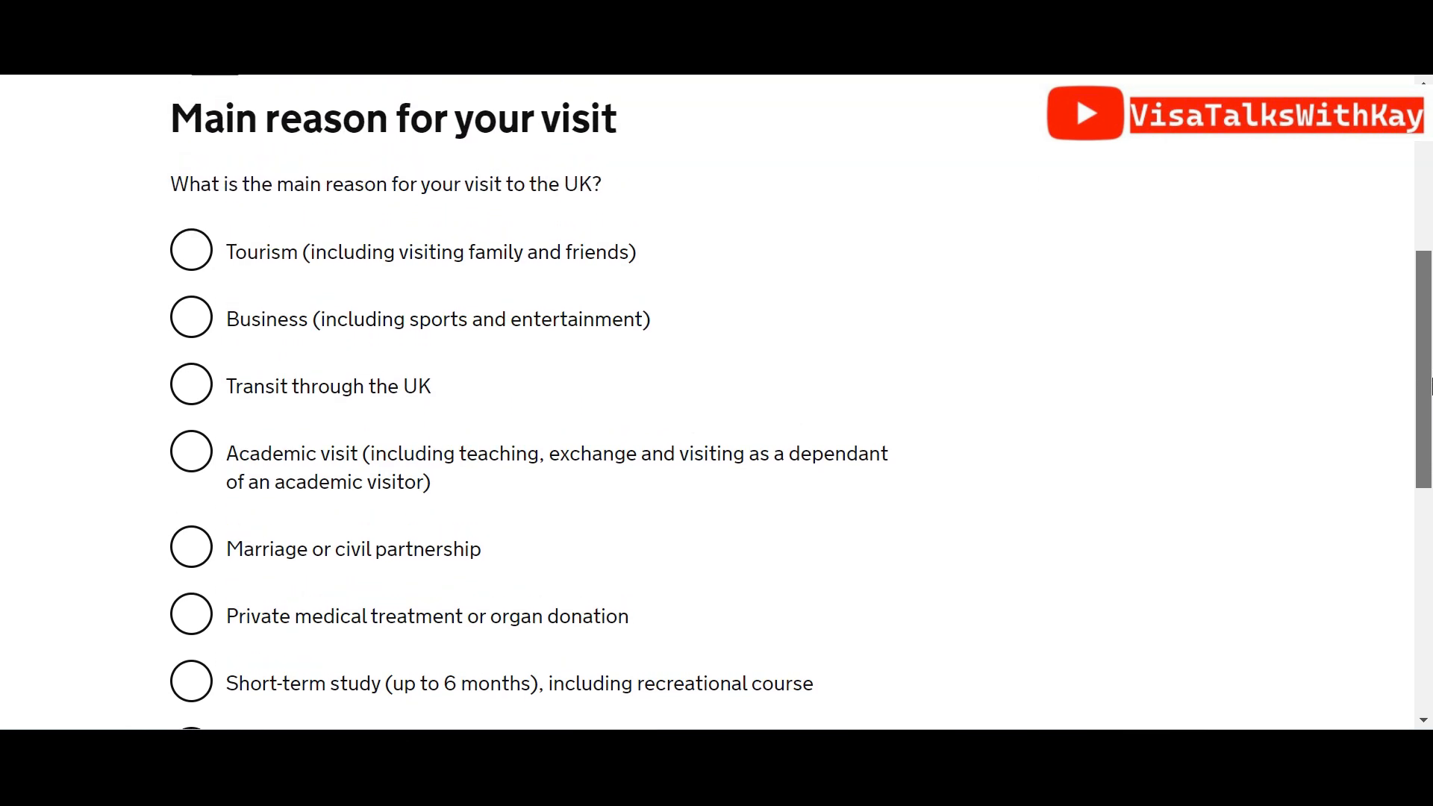
{"action": "left_click", "coordinate": [187, 271]}
{"action": "scroll", "coordinate": [1351, 389], "scroll_direction": "down", "scroll_amount": 5}
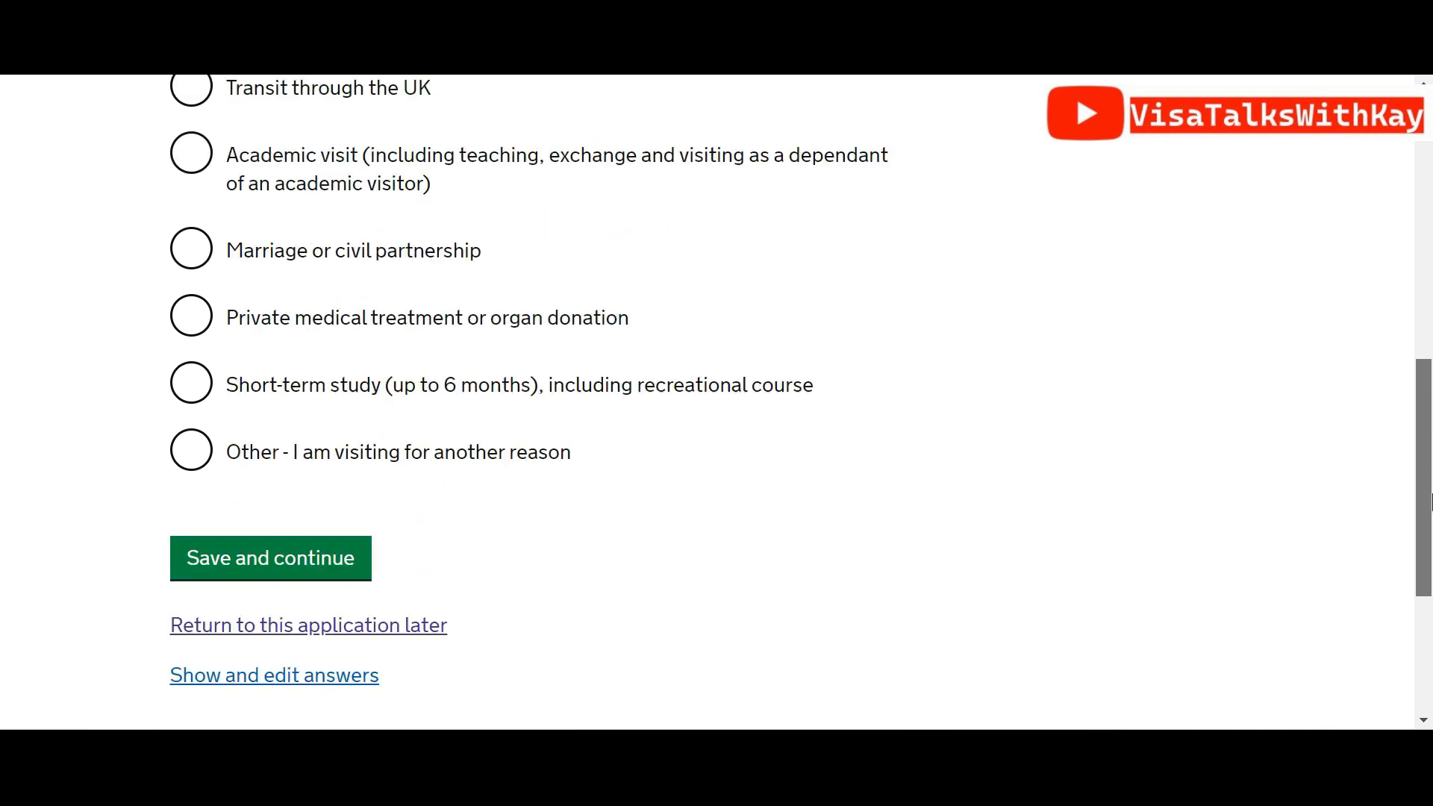
{"action": "left_click", "coordinate": [254, 457]}
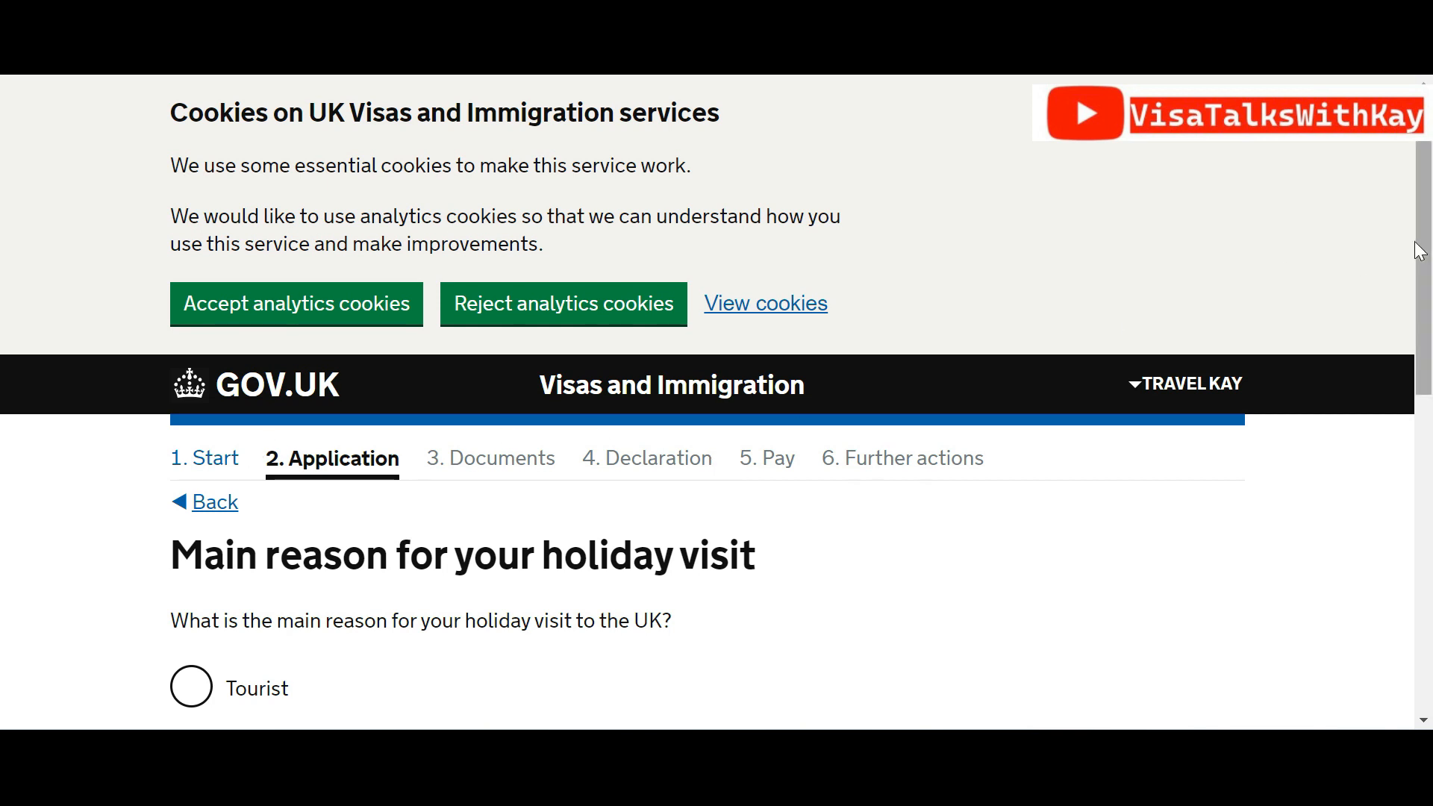
Choose Tourist as the holiday reason and save
{"action": "scroll", "coordinate": [1278, 403], "scroll_direction": "down", "scroll_amount": 5}
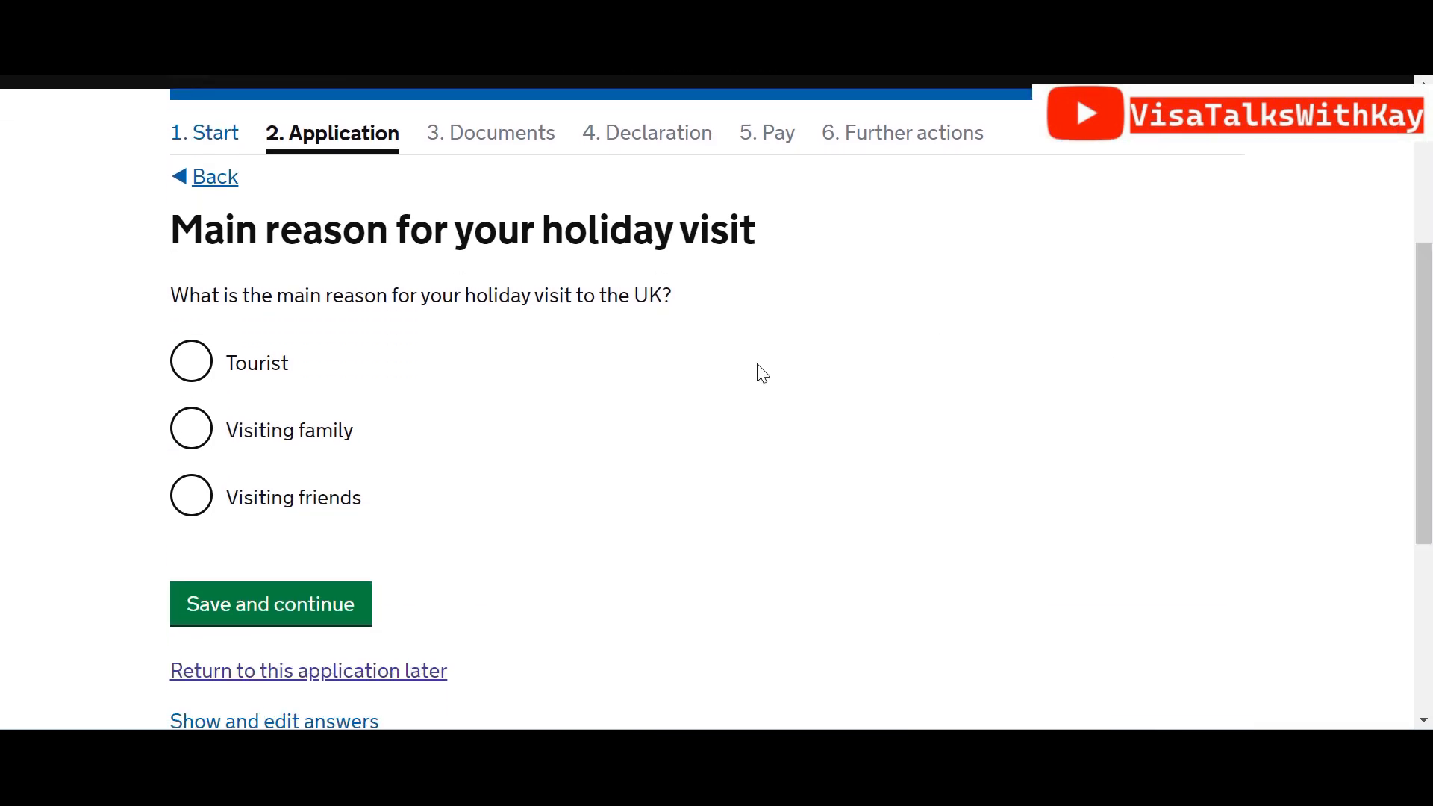
{"action": "left_click", "coordinate": [187, 364]}
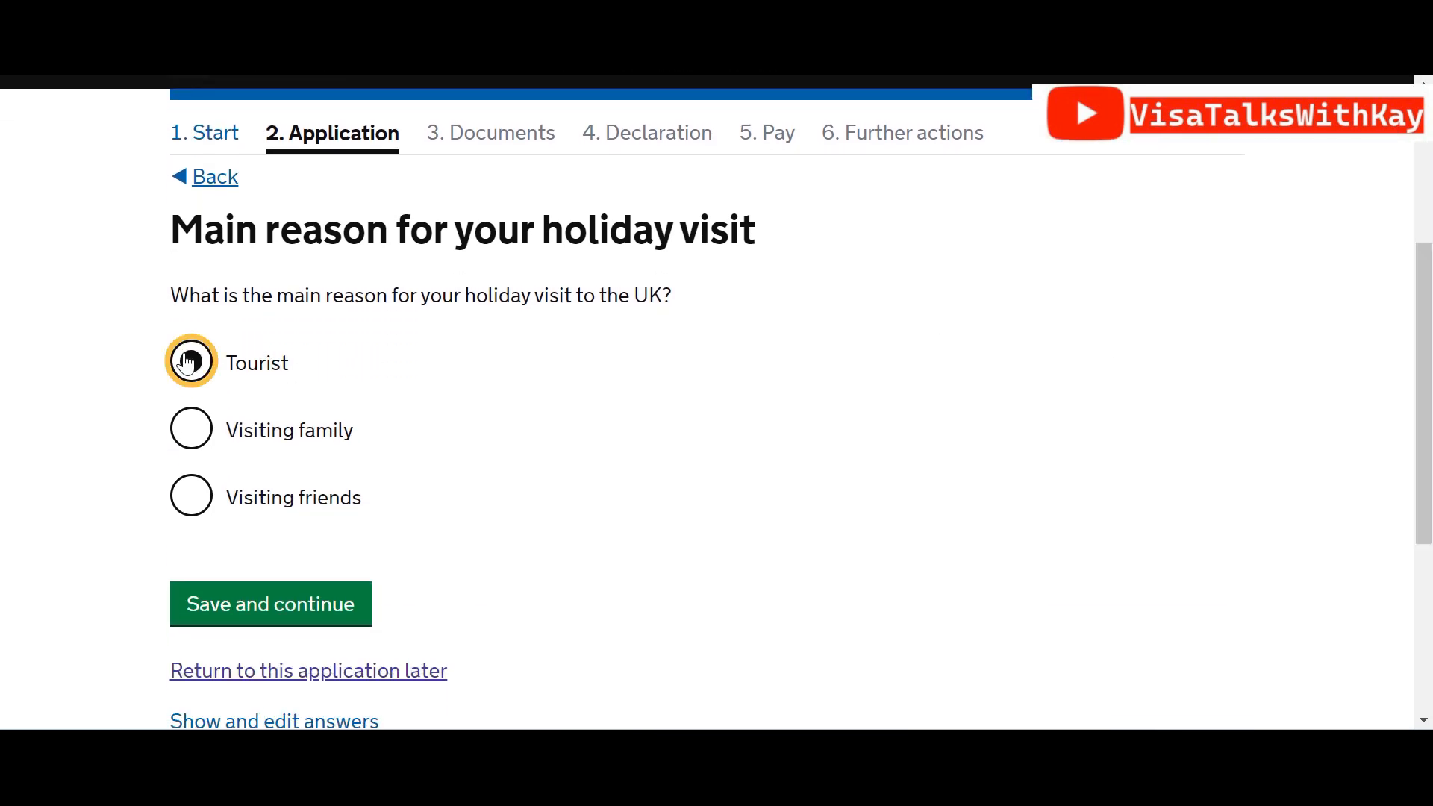
{"action": "left_click", "coordinate": [274, 611]}
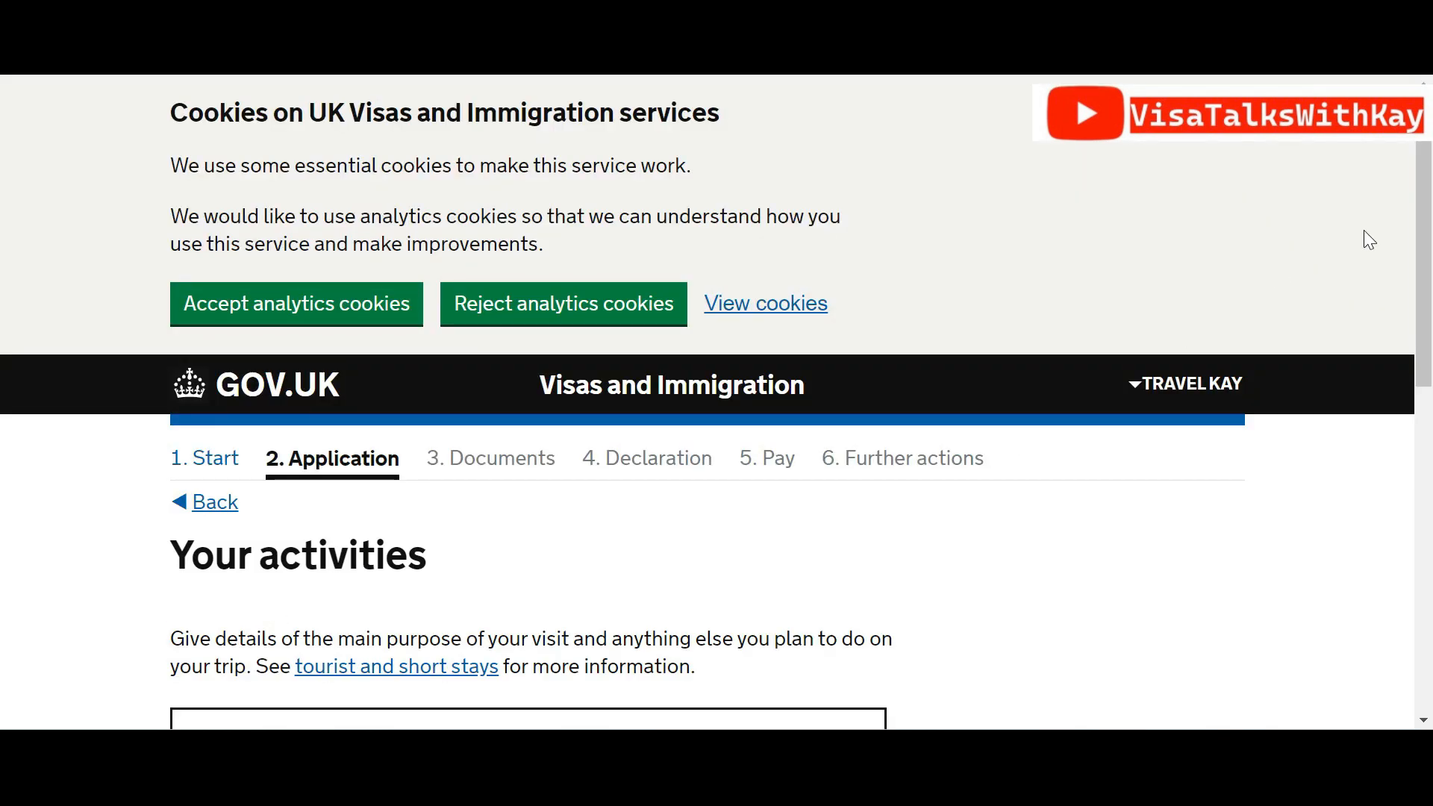
Paste the London sightseeing and light shopping activities description and save it
{"action": "scroll", "coordinate": [1411, 342], "scroll_direction": "down", "scroll_amount": 3}
{"action": "left_click", "coordinate": [445, 498]}
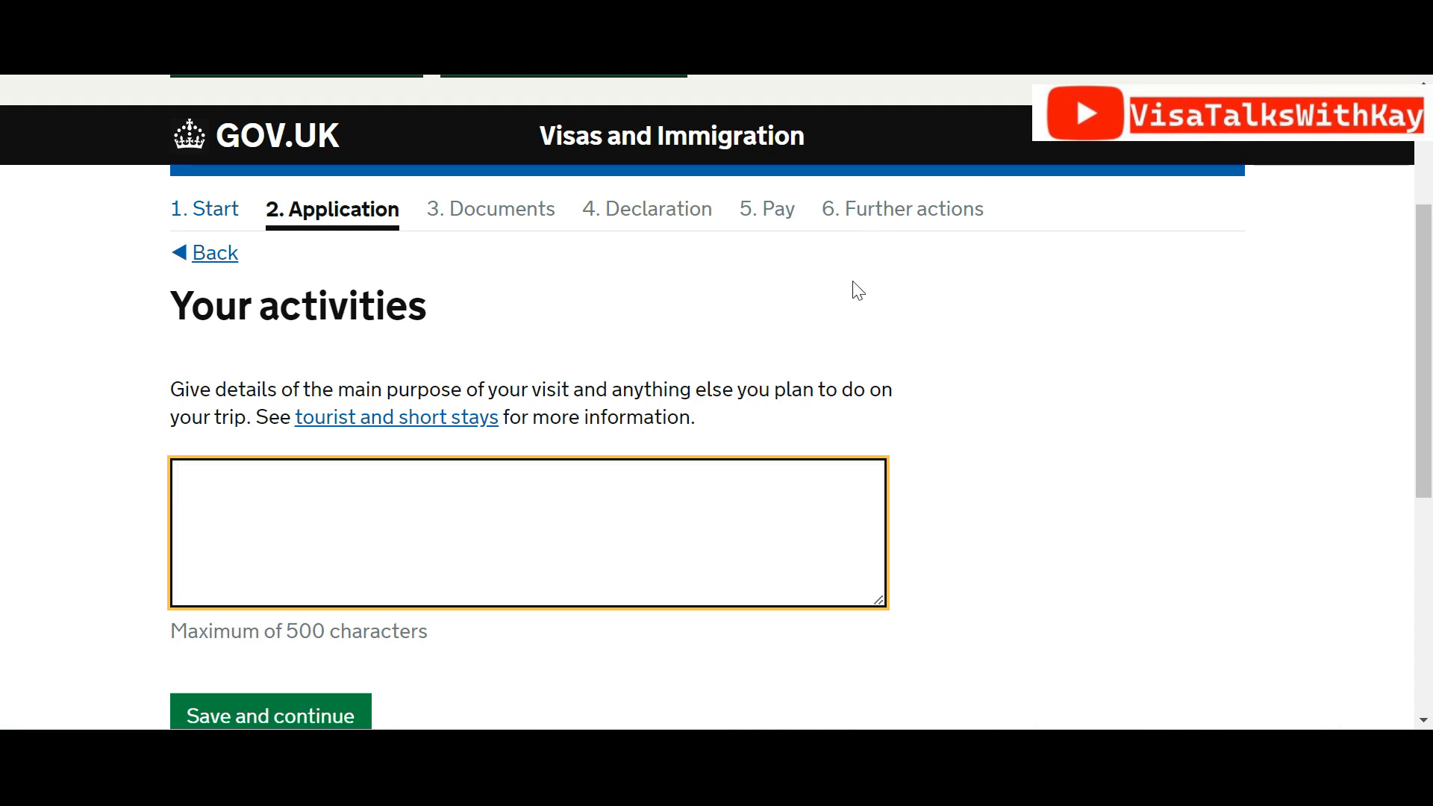
{"action": "type", "text": "I will be traveling to the UK for tourism and plan to visit popular tourist destinations such as the Tower of London, Buckingham Palace, London Eye, Big Ben and the Trafalgar Square. My visit will be mainly based on sight seeing activities, visits to historical locations and light shopping."}
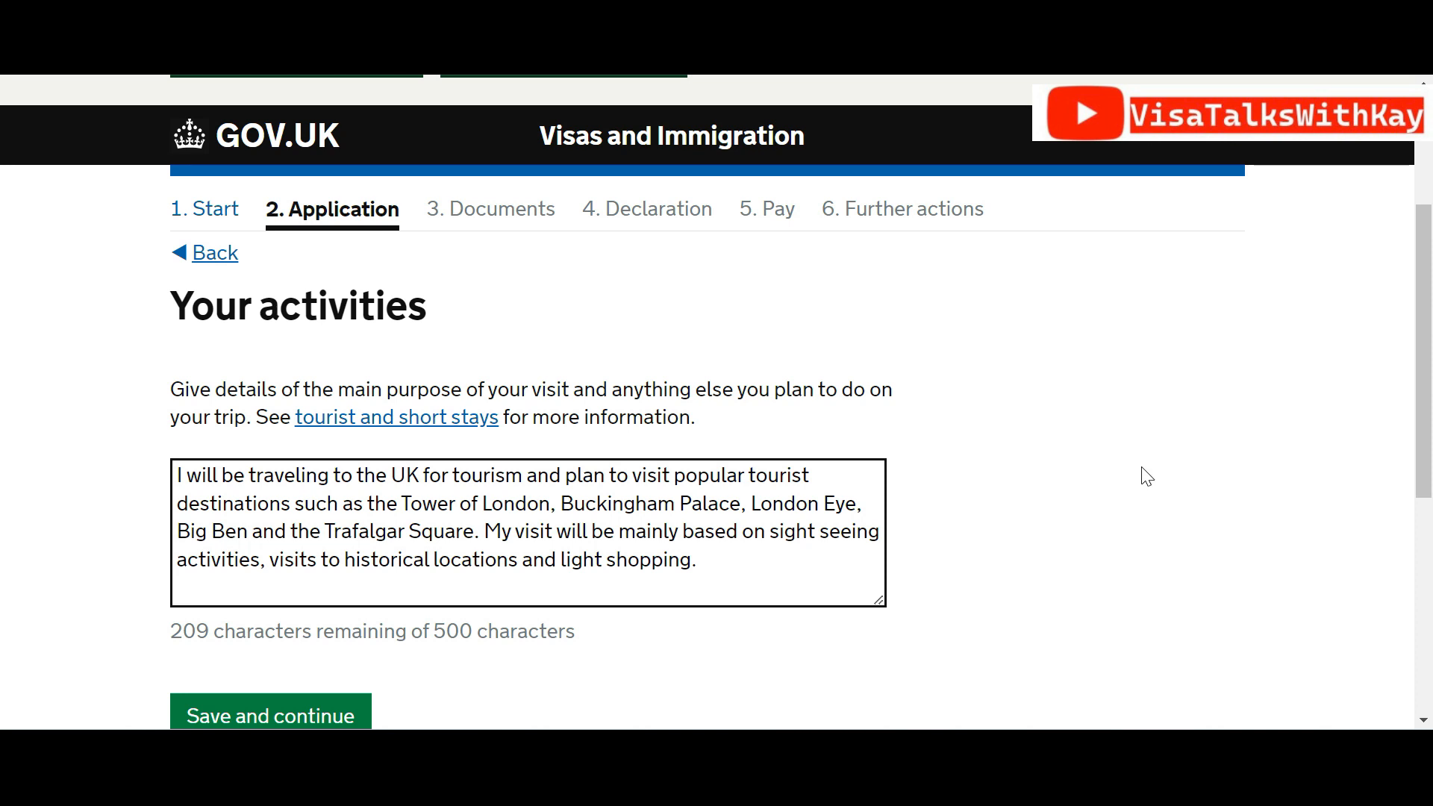
{"action": "left_click", "coordinate": [528, 514]}
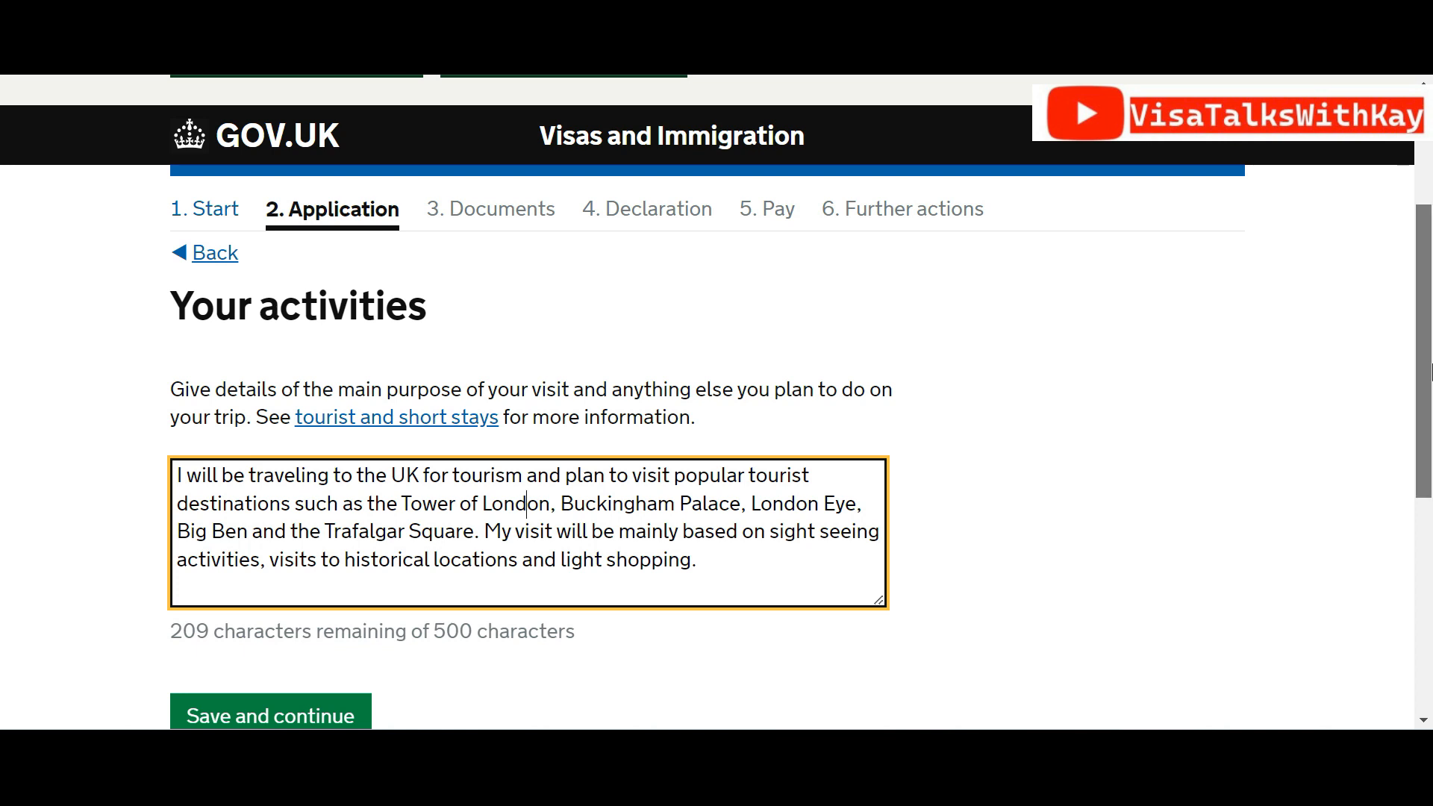
{"action": "scroll", "coordinate": [1429, 371], "scroll_direction": "down", "scroll_amount": 1}
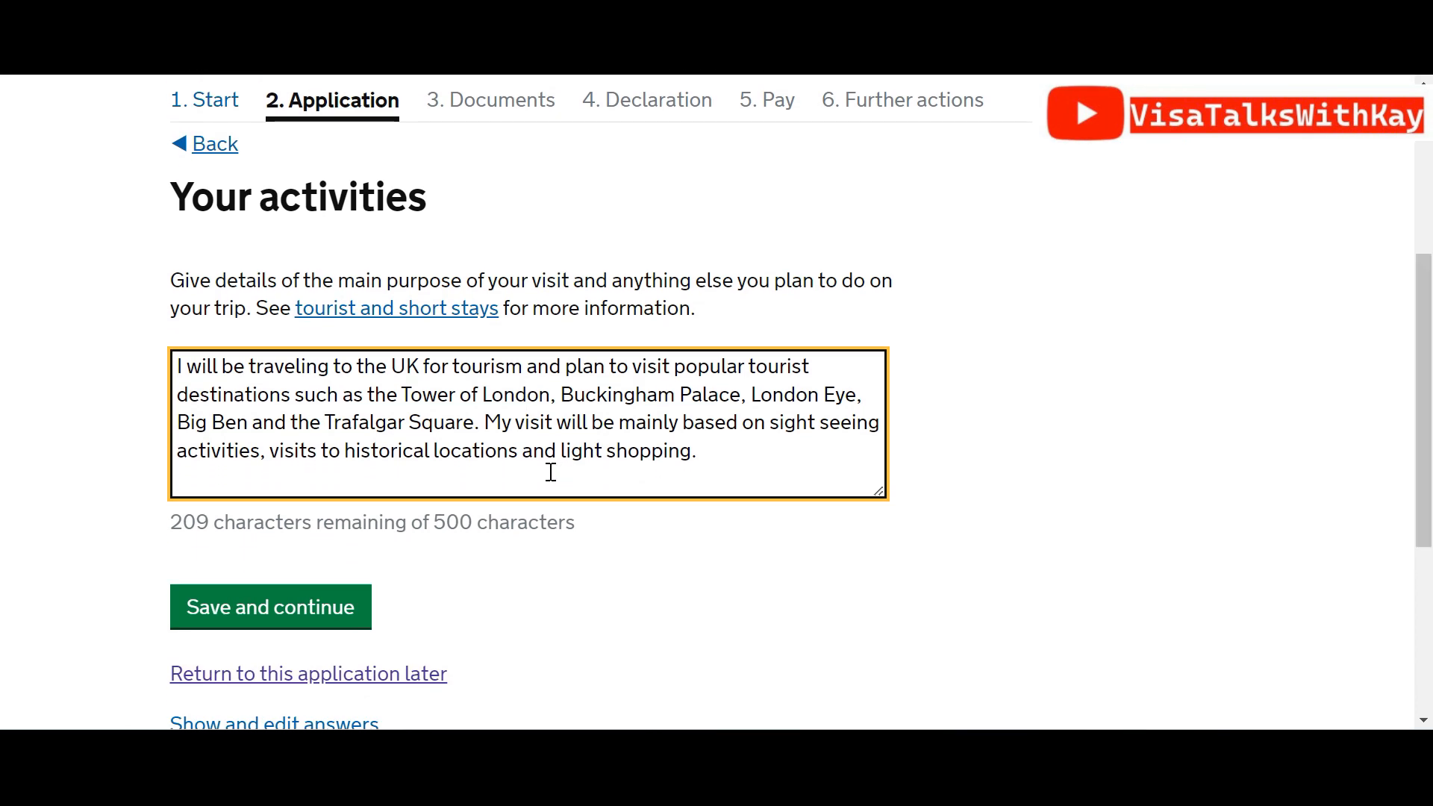
{"action": "left_click", "coordinate": [362, 607]}
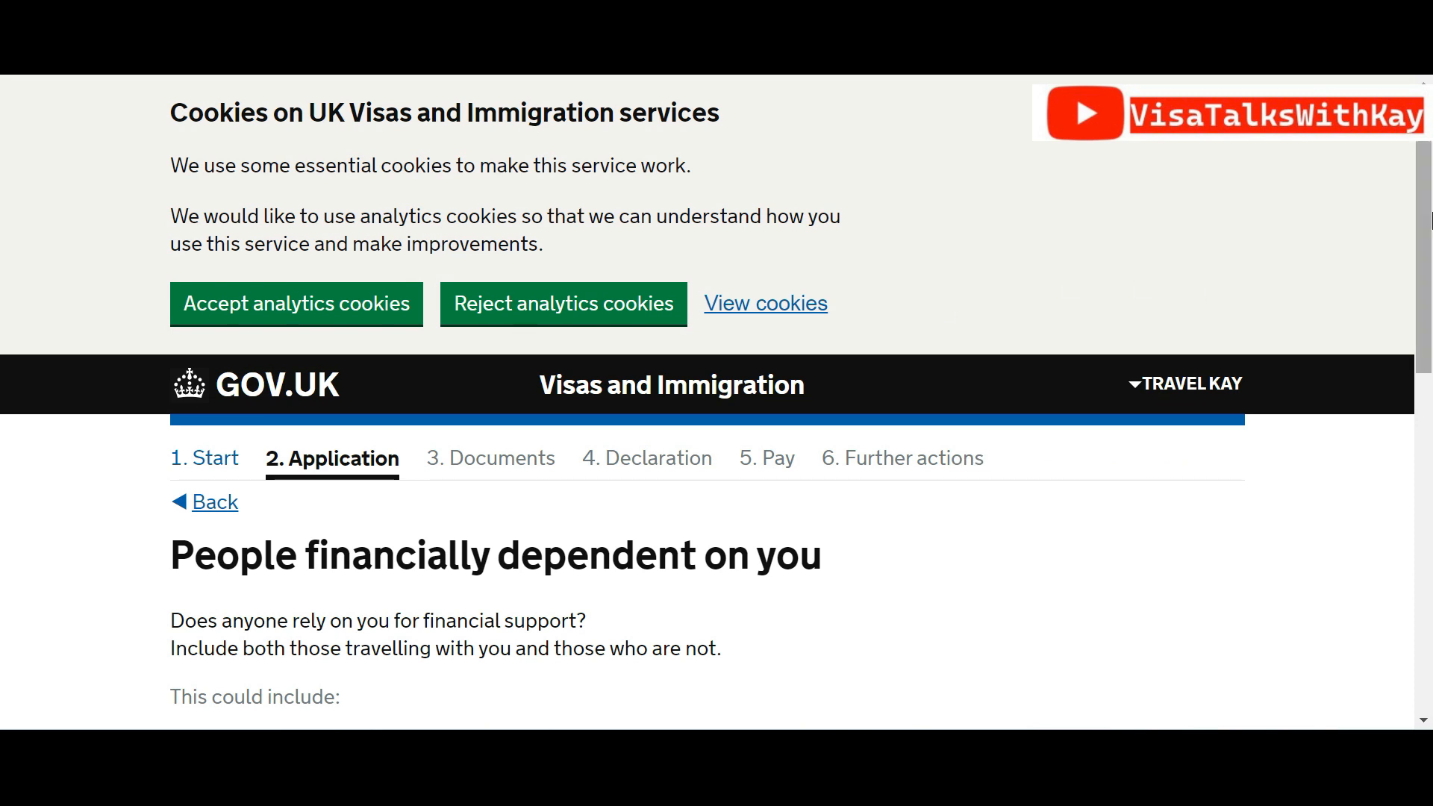
Answer Yes to having people financially dependent on you and save
{"action": "scroll", "coordinate": [1429, 269], "scroll_direction": "down", "scroll_amount": 1}
{"action": "scroll", "coordinate": [1430, 269], "scroll_direction": "down", "scroll_amount": 4}
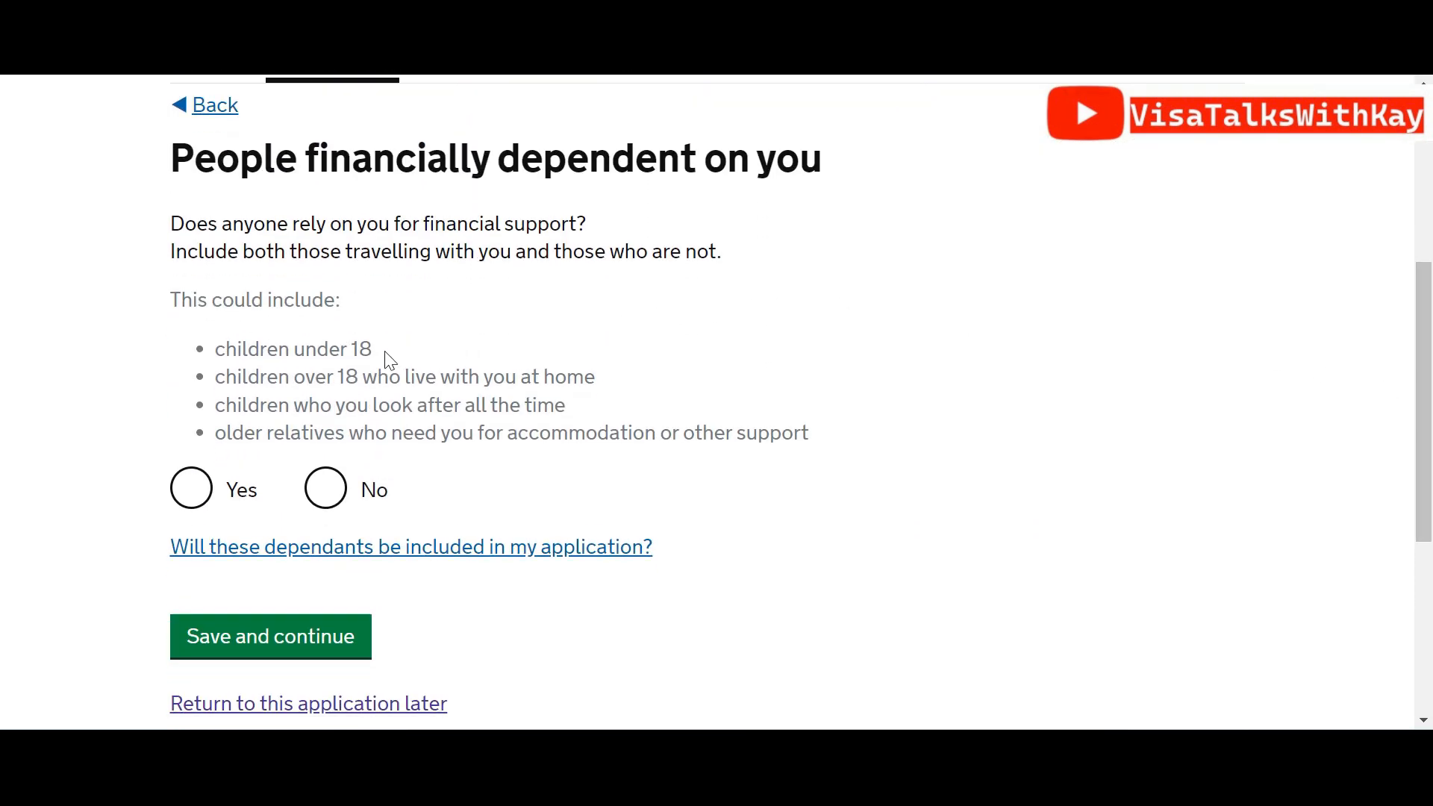
{"action": "left_click", "coordinate": [196, 495]}
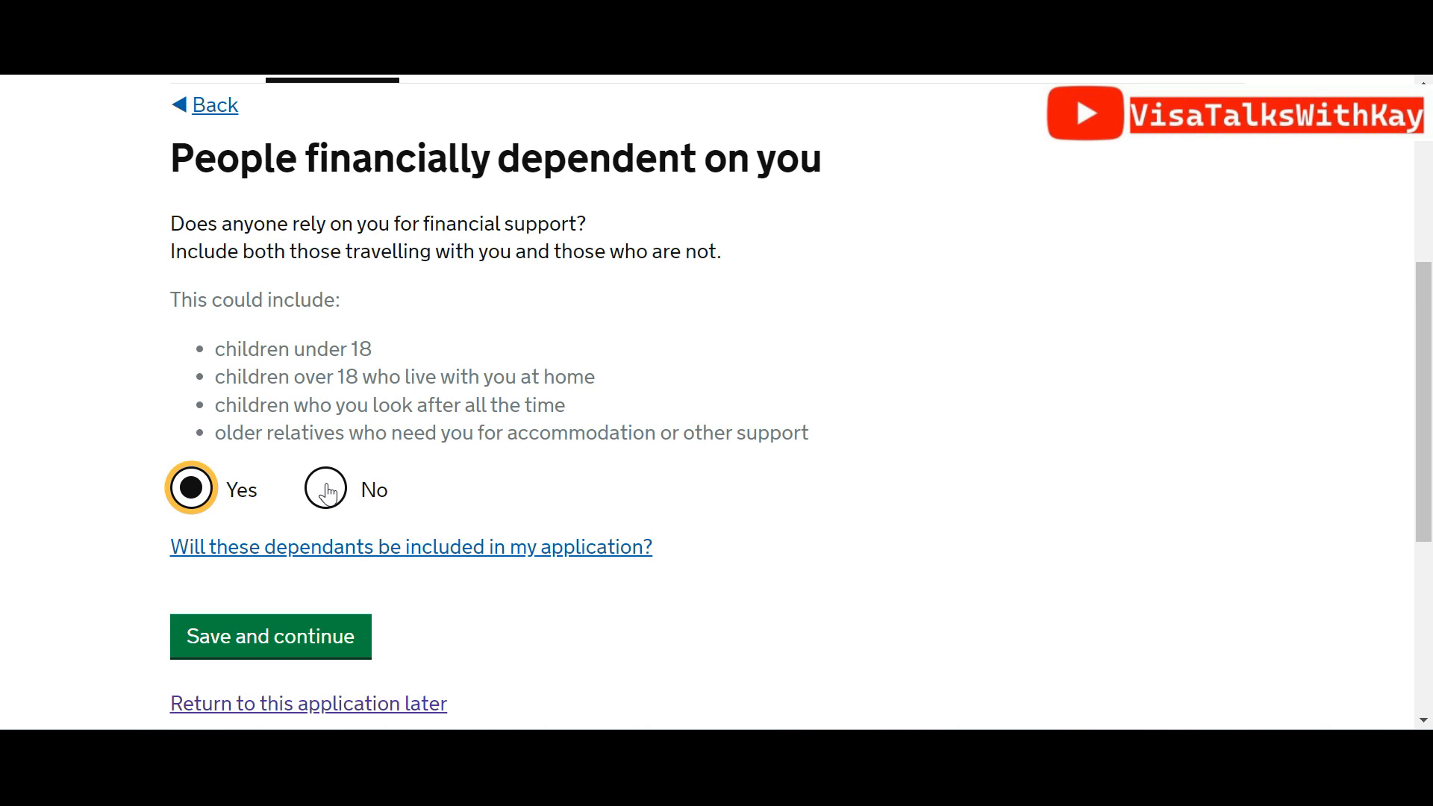
{"action": "left_click", "coordinate": [313, 634]}
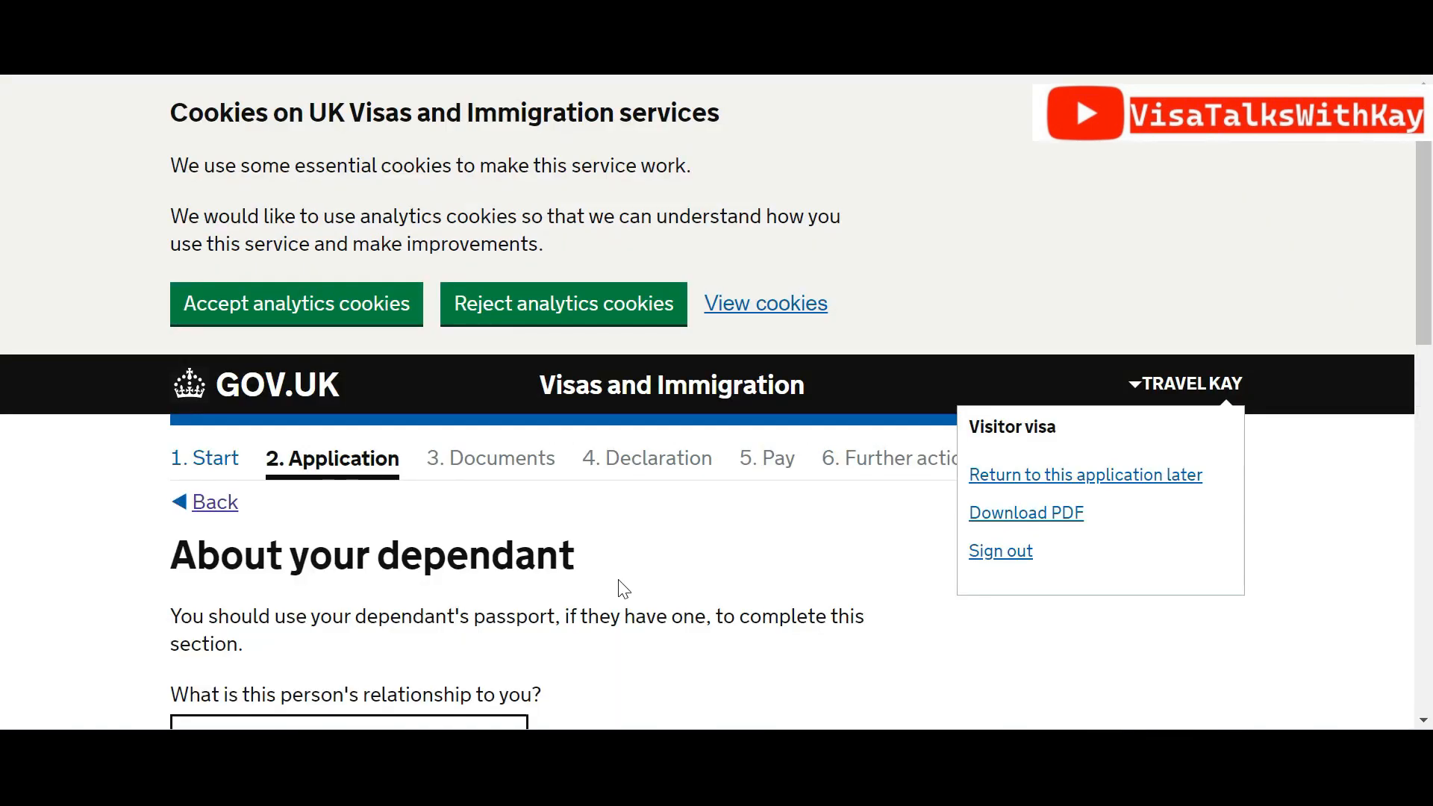
Open the answers summary and reopen the dependants question to change it
{"action": "left_click_drag", "start_coordinate": [1428, 156], "coordinate": [1430, 309]}
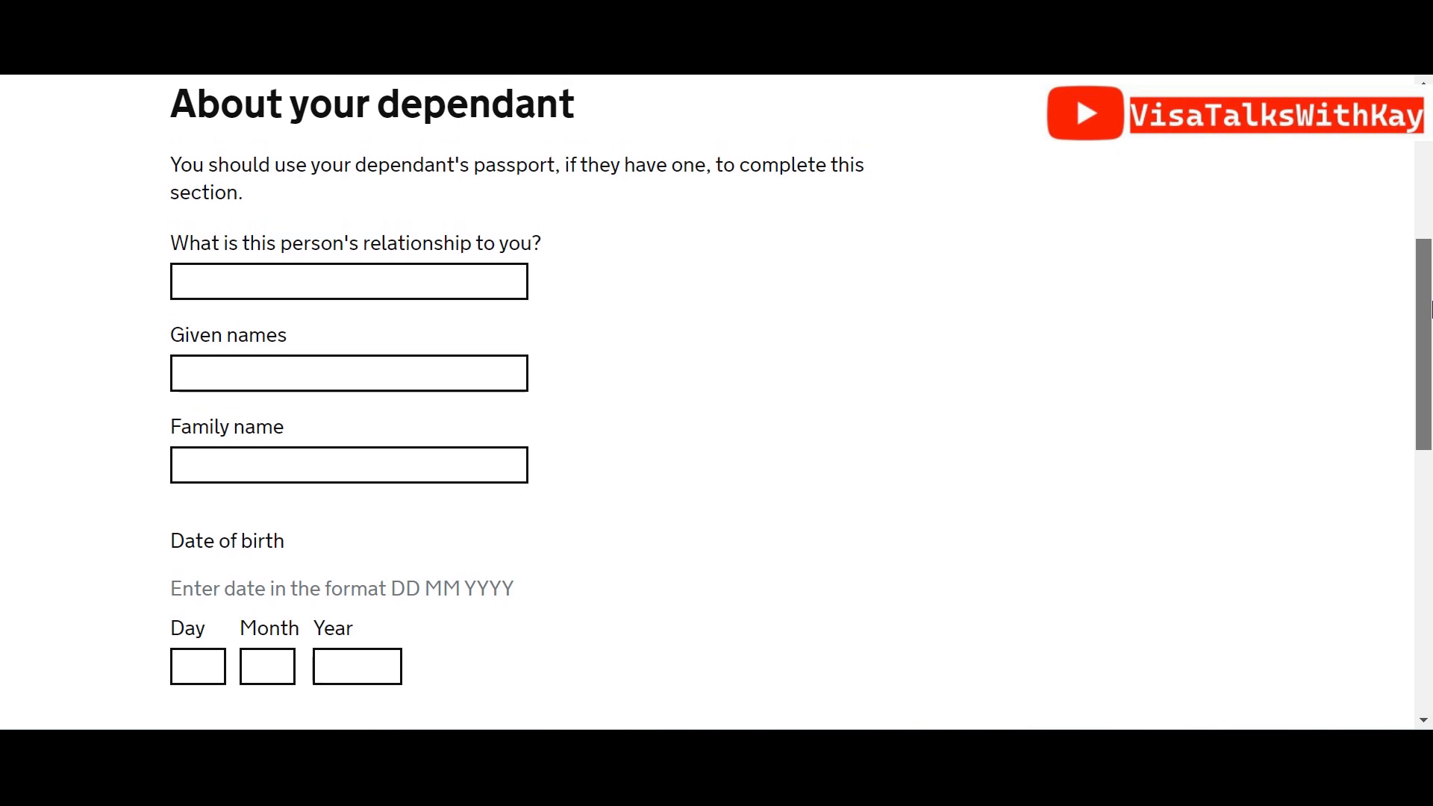
{"action": "scroll", "coordinate": [617, 483], "scroll_direction": "down", "scroll_amount": 6}
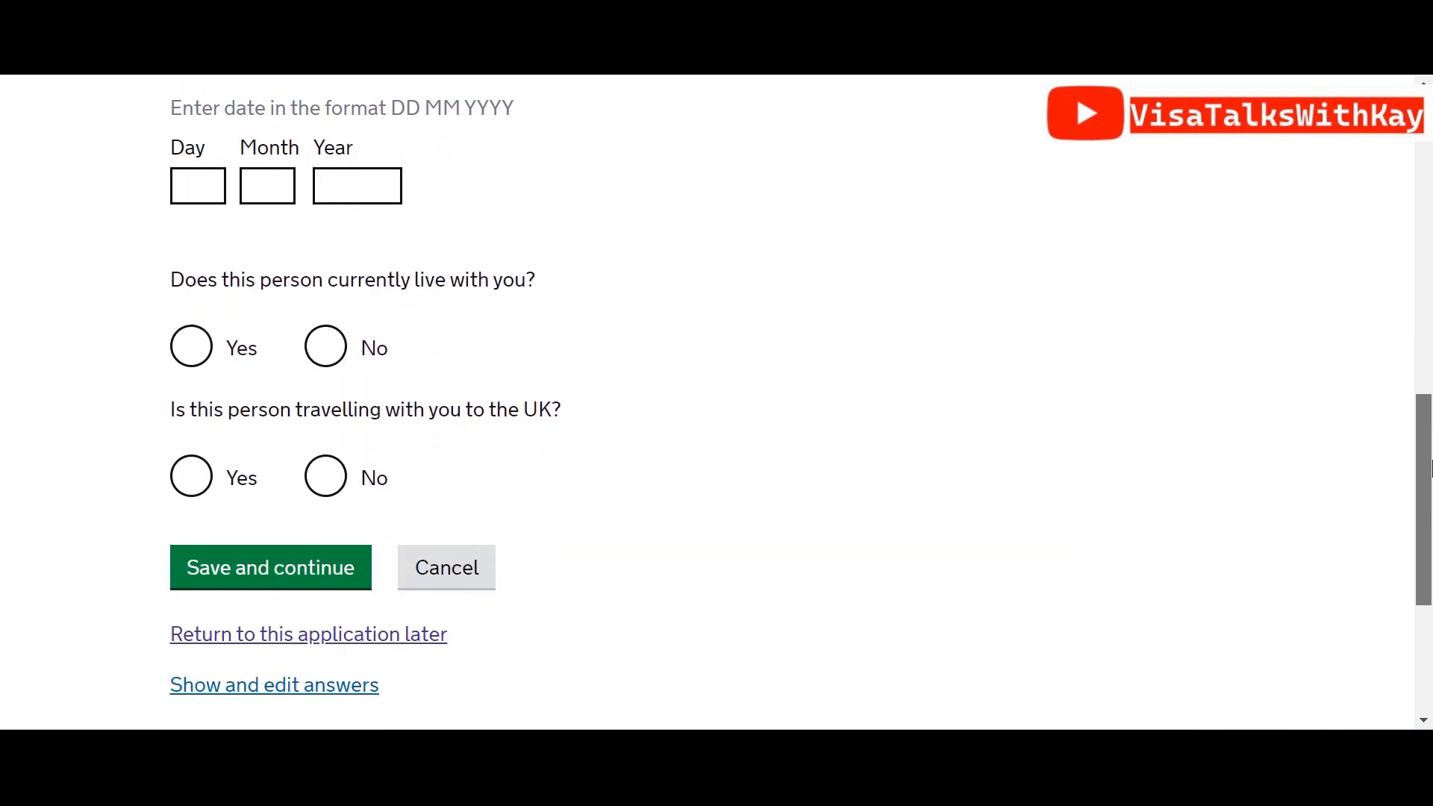
{"action": "left_click", "coordinate": [302, 703]}
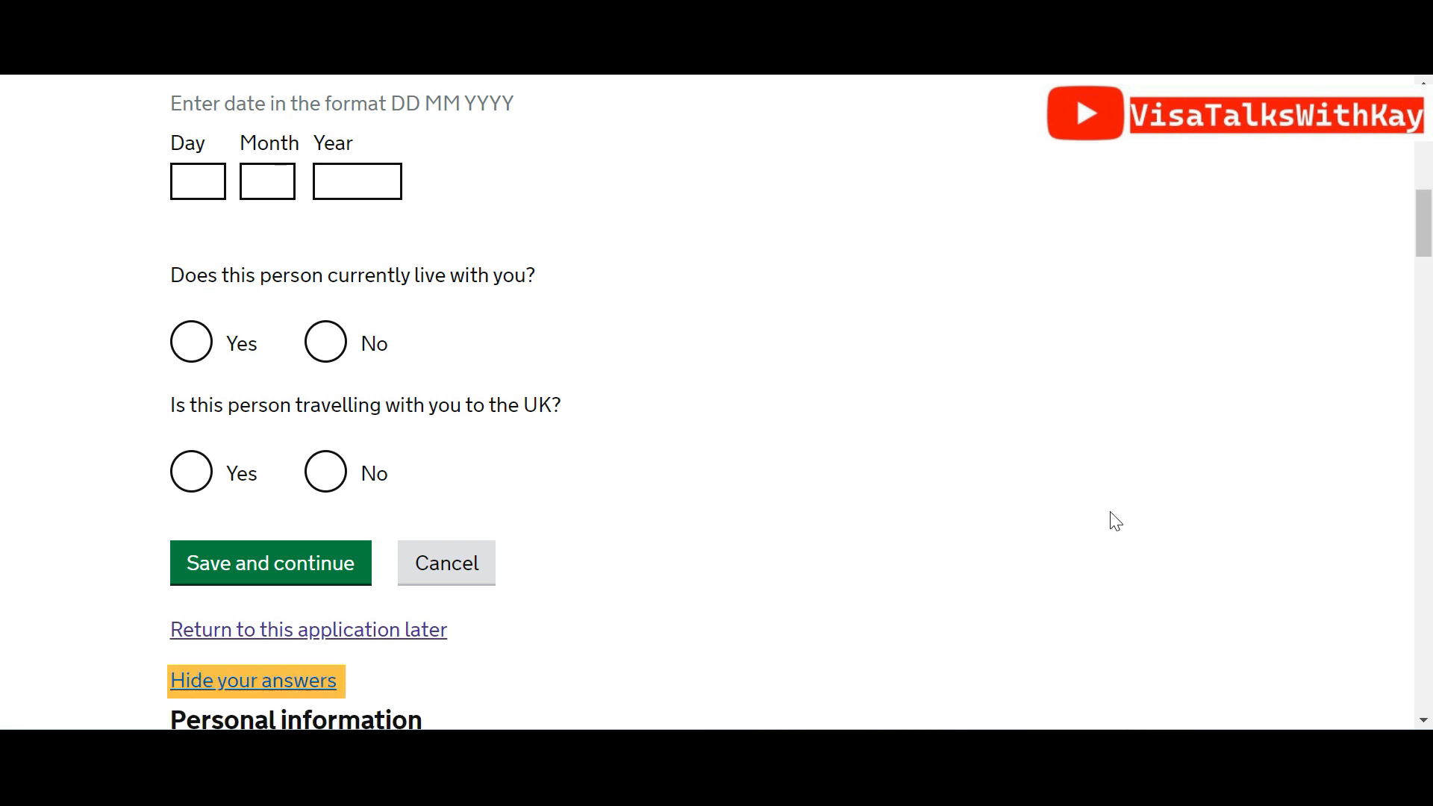
{"action": "left_click_drag", "start_coordinate": [1428, 209], "coordinate": [1428, 666]}
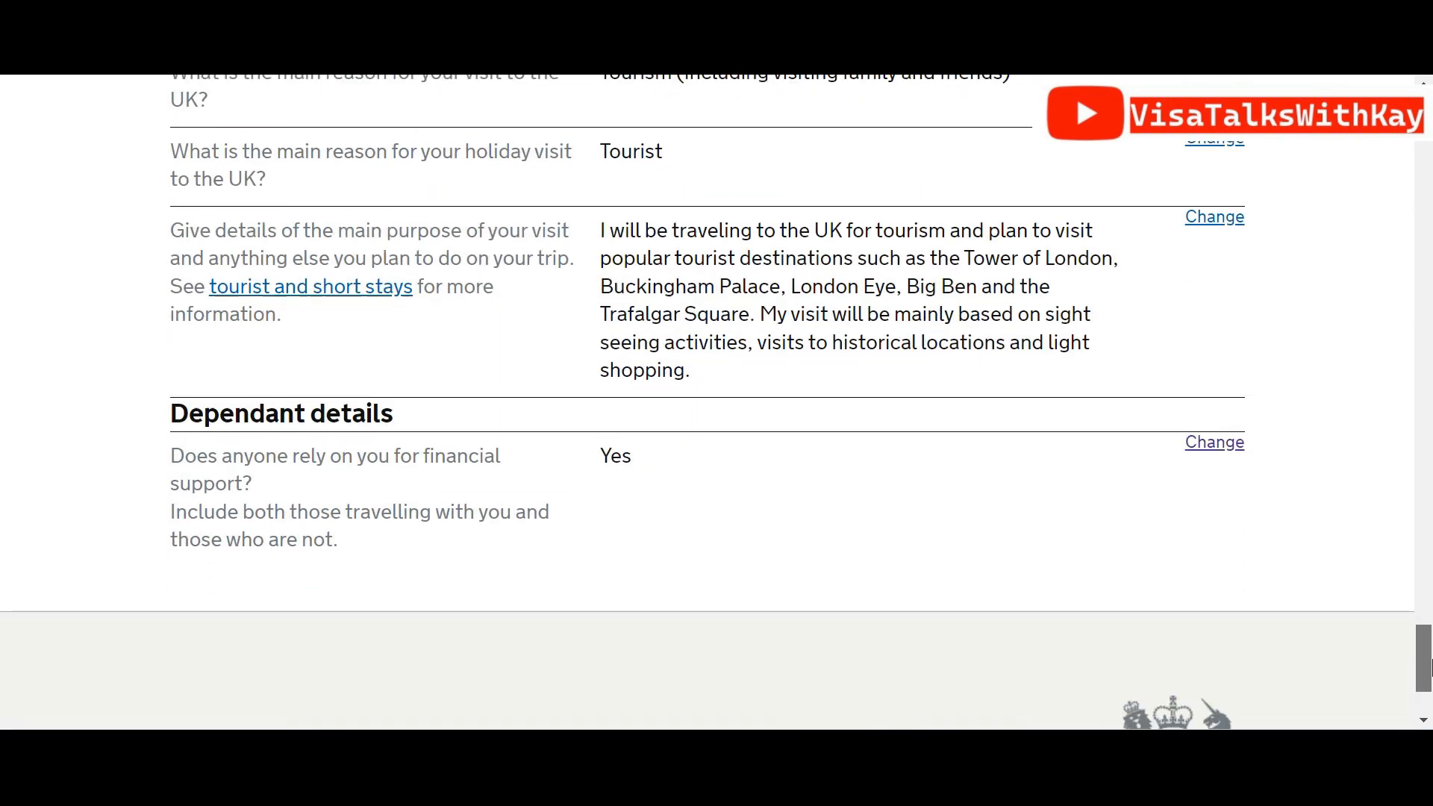
{"action": "left_click", "coordinate": [1236, 448]}
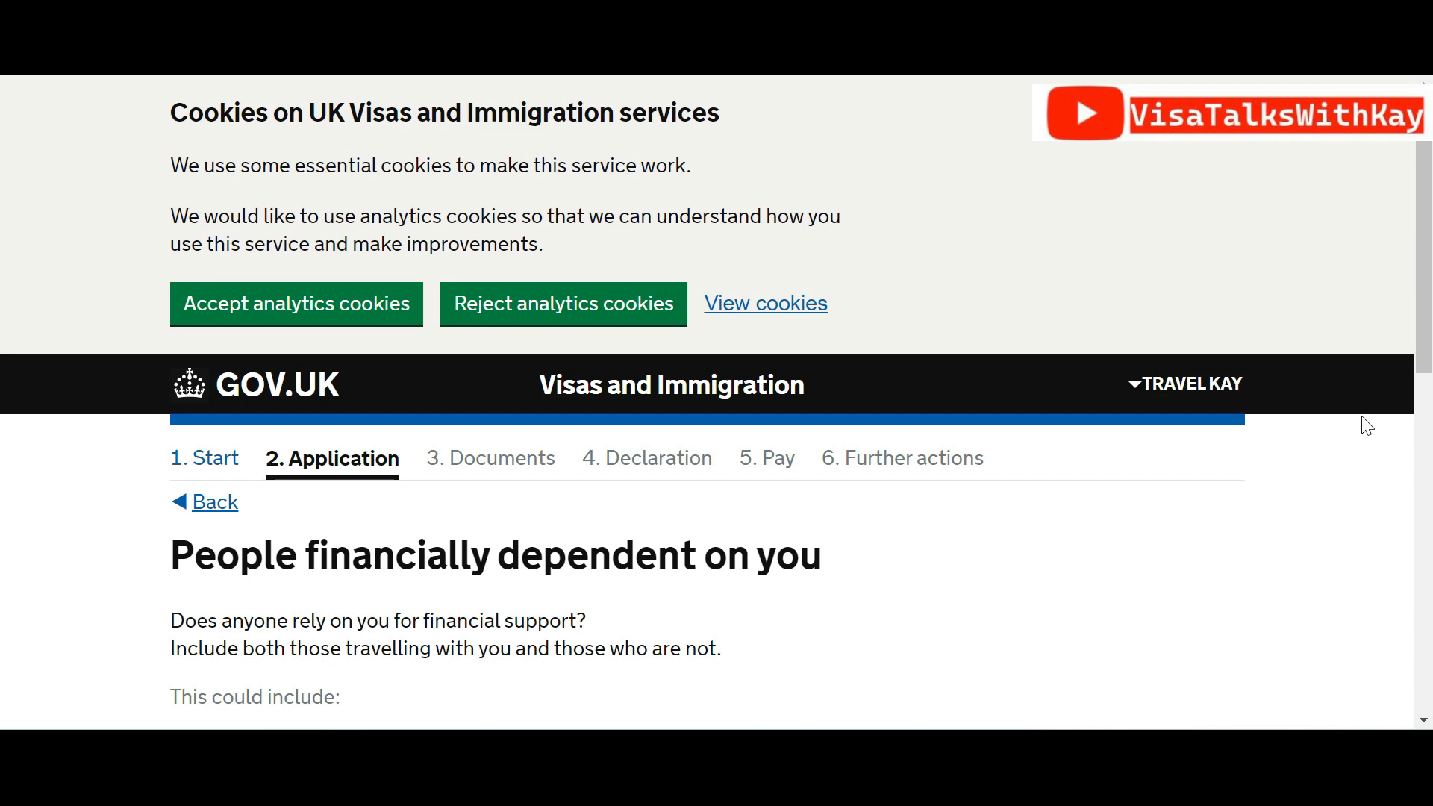
Change the dependants answer to No and save
{"action": "left_click_drag", "start_coordinate": [1428, 323], "coordinate": [1429, 498]}
{"action": "left_click", "coordinate": [314, 484]}
{"action": "left_click", "coordinate": [291, 620]}
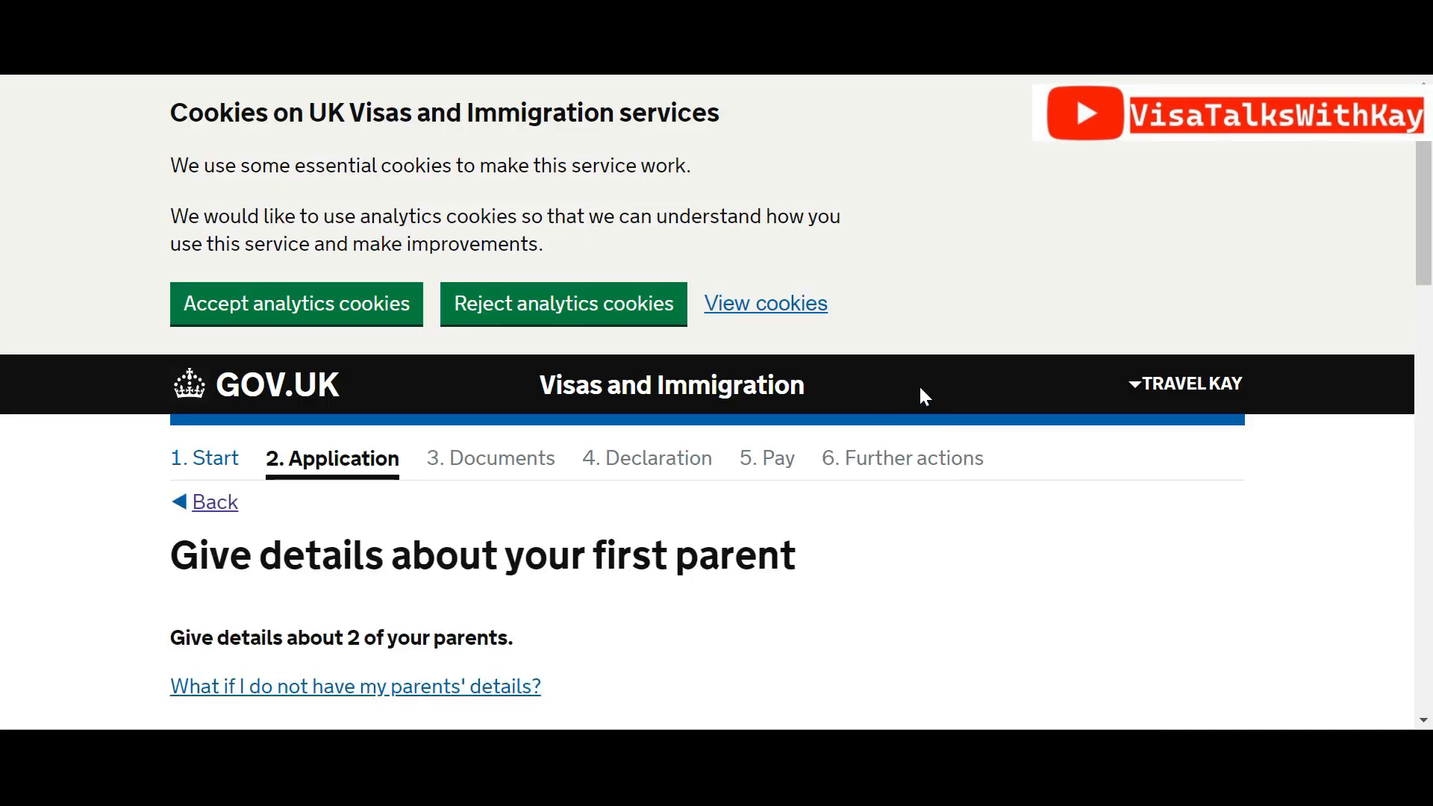
Fill in and save the first parent's details as Mother
{"action": "left_click_drag", "start_coordinate": [1429, 192], "coordinate": [1429, 340]}
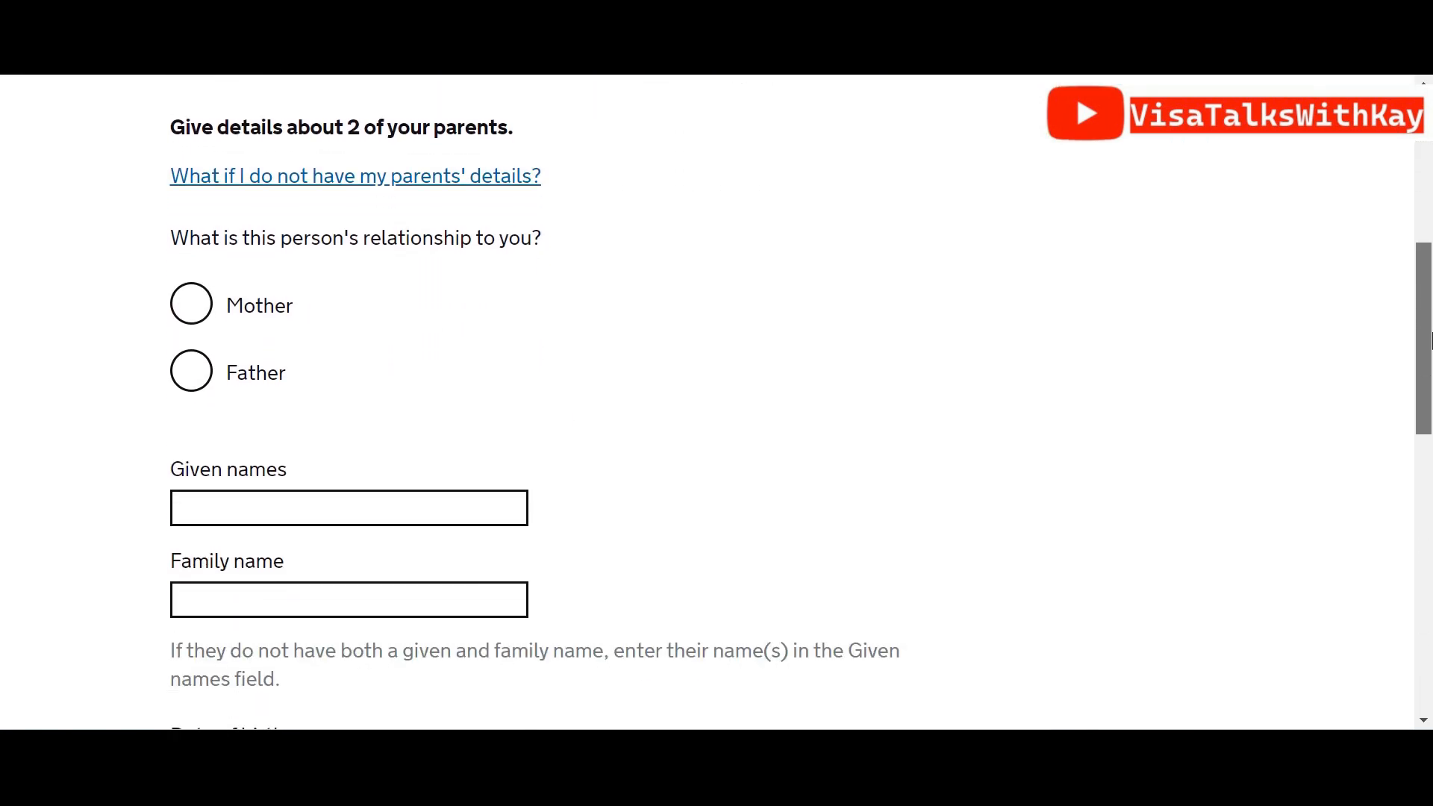
{"action": "left_click", "coordinate": [196, 312]}
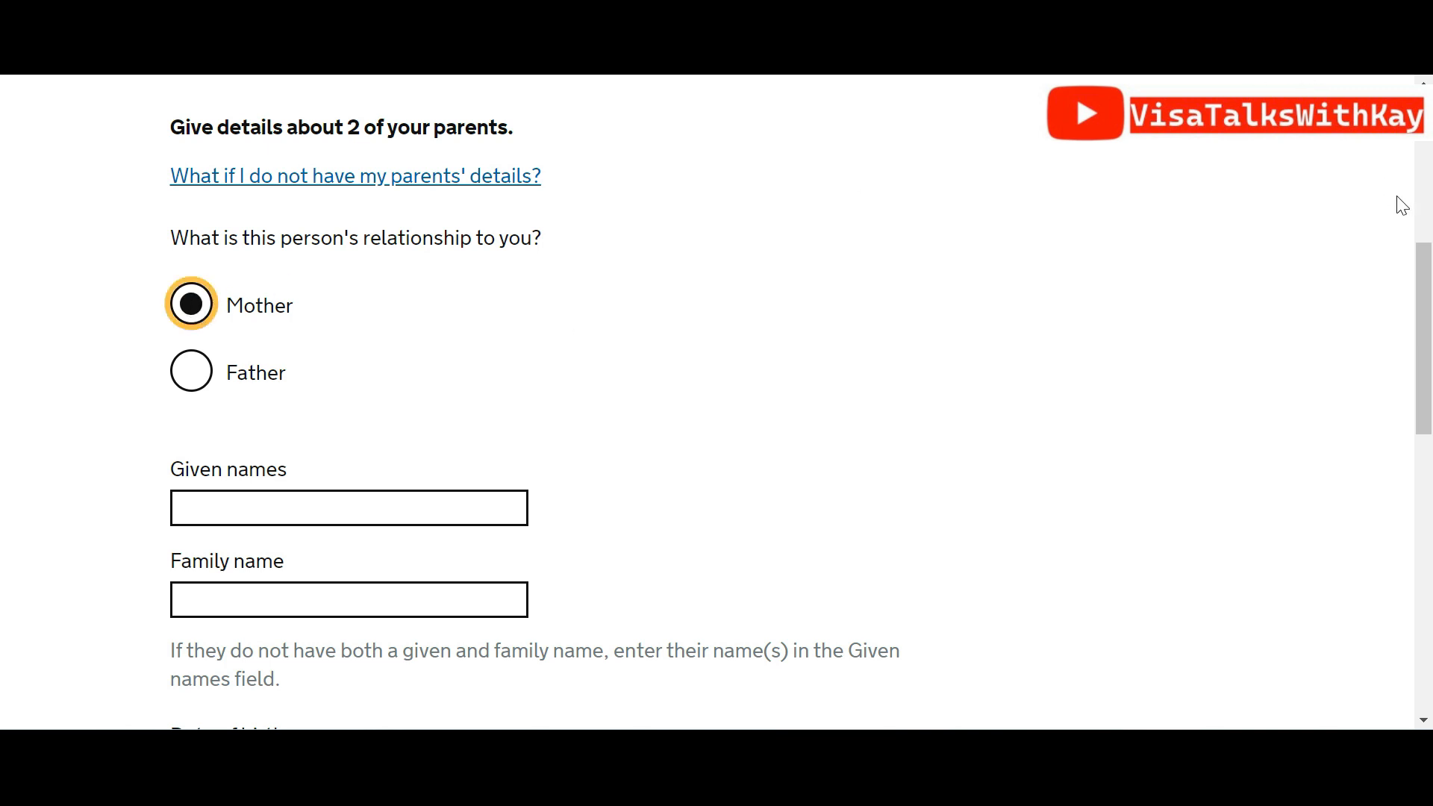
{"action": "left_click", "coordinate": [1409, 258]}
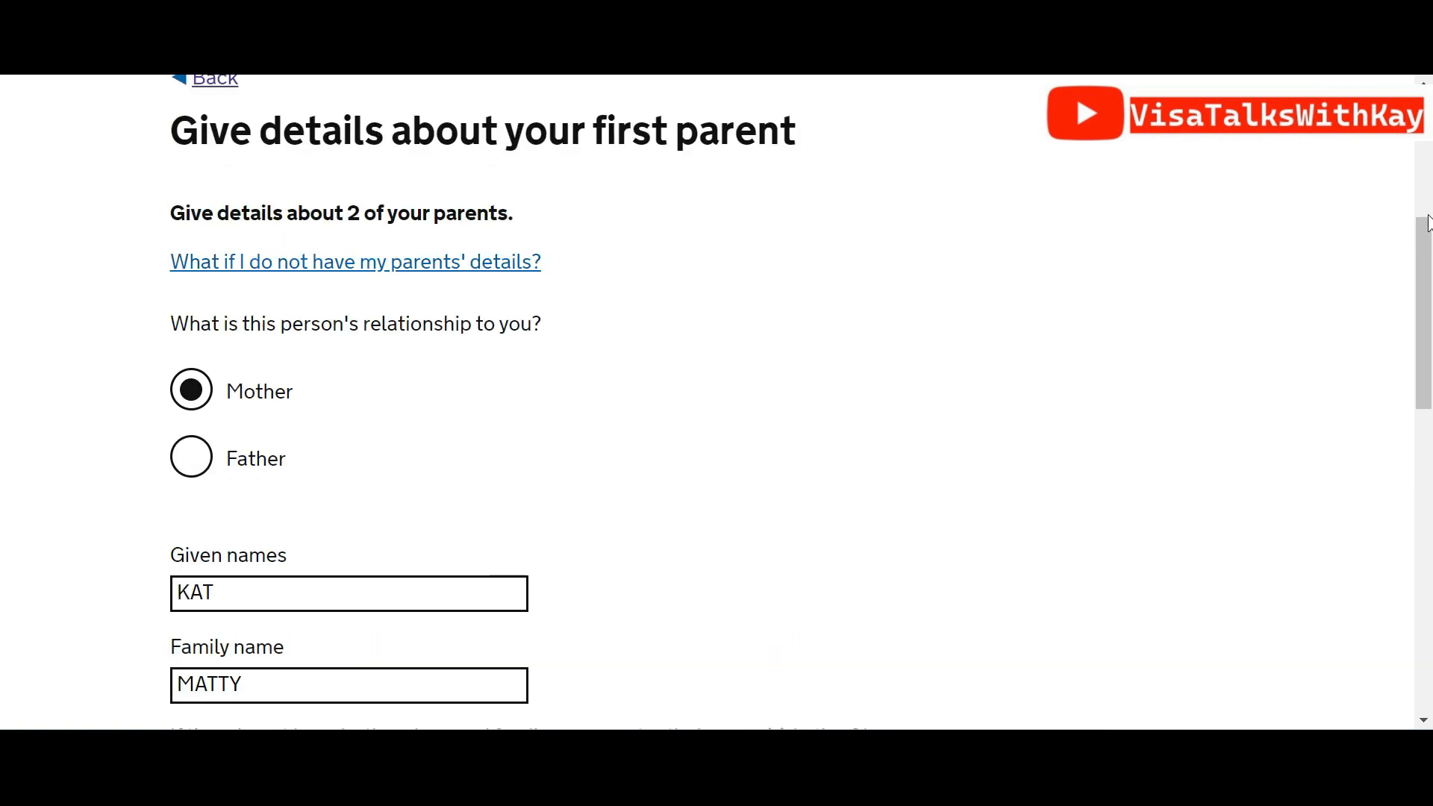
{"action": "scroll", "coordinate": [1429, 223], "scroll_direction": "up", "scroll_amount": 3}
{"action": "left_click_drag", "start_coordinate": [1429, 216], "coordinate": [1429, 453]}
{"action": "left_click", "coordinate": [339, 647]}
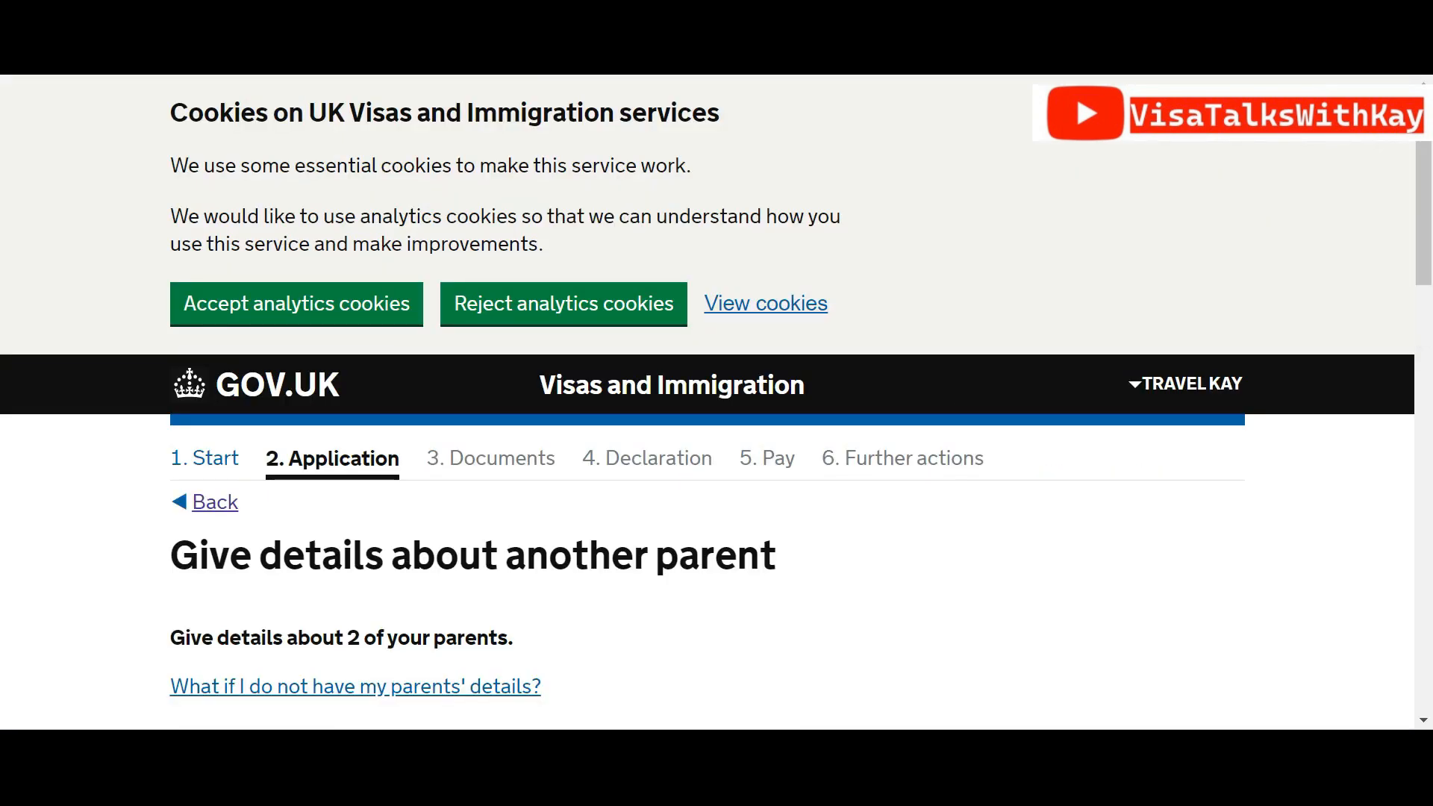
{"action": "left_click_drag", "start_coordinate": [1424, 183], "coordinate": [1421, 289]}
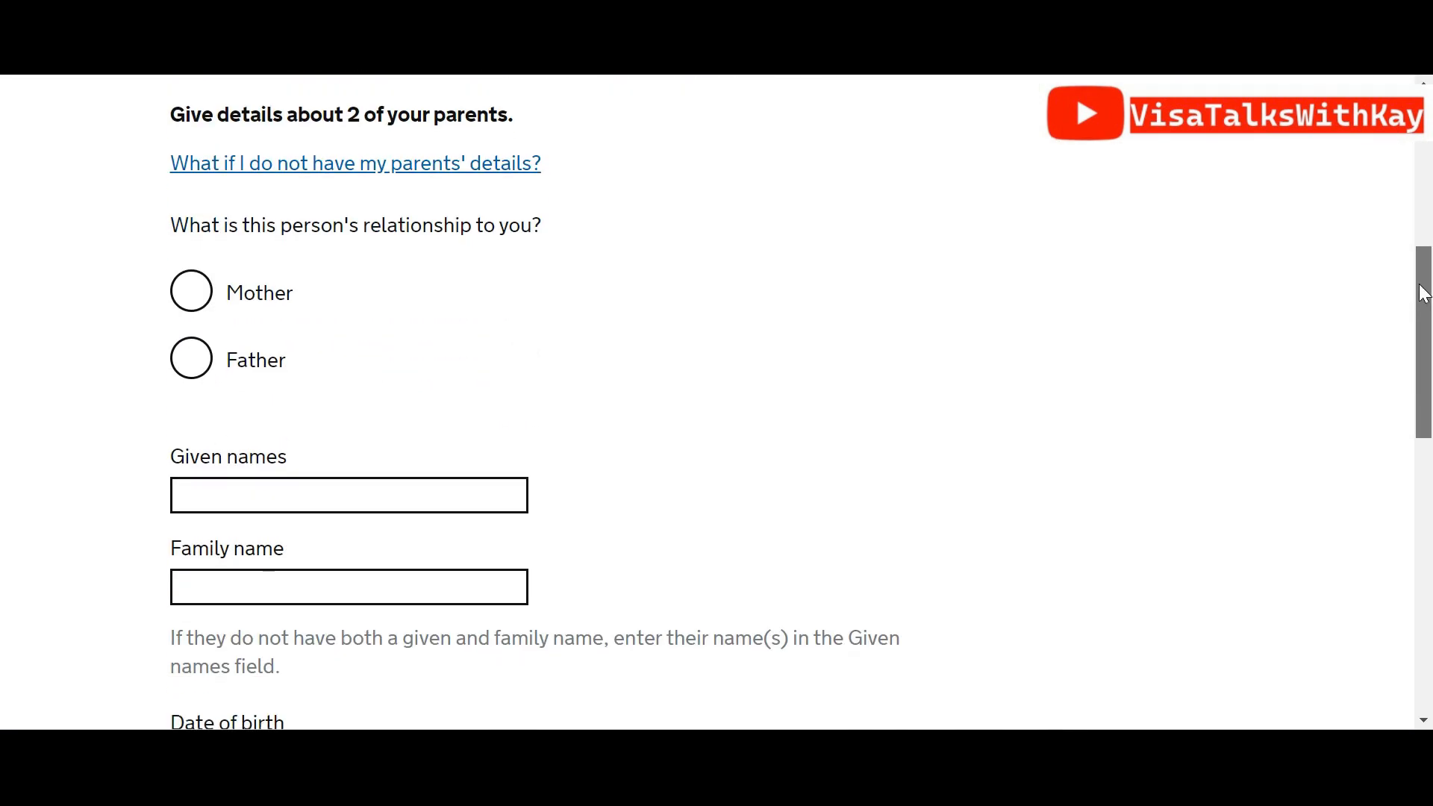
{"action": "left_click", "coordinate": [204, 364]}
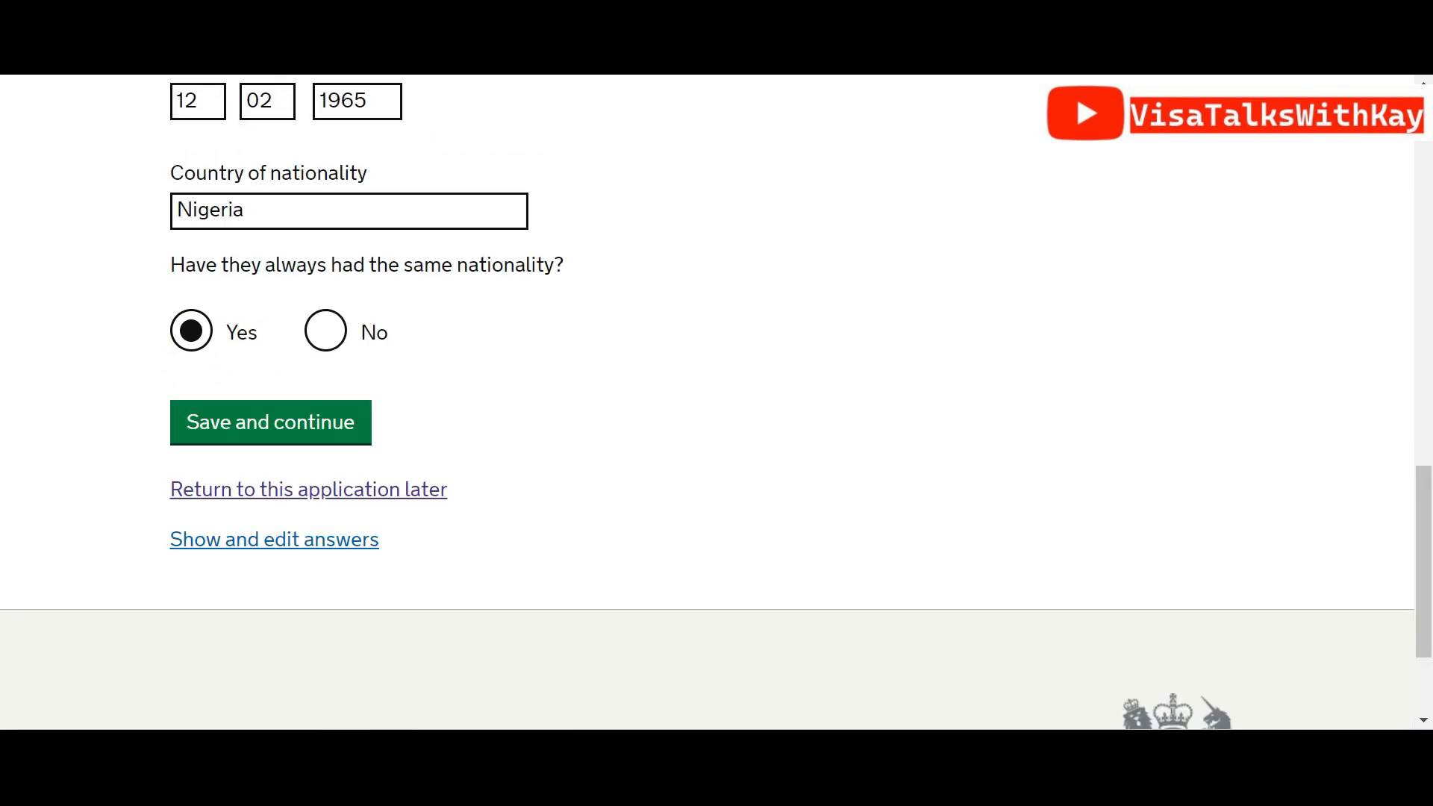
{"action": "left_click_drag", "start_coordinate": [1424, 521], "coordinate": [1431, 488]}
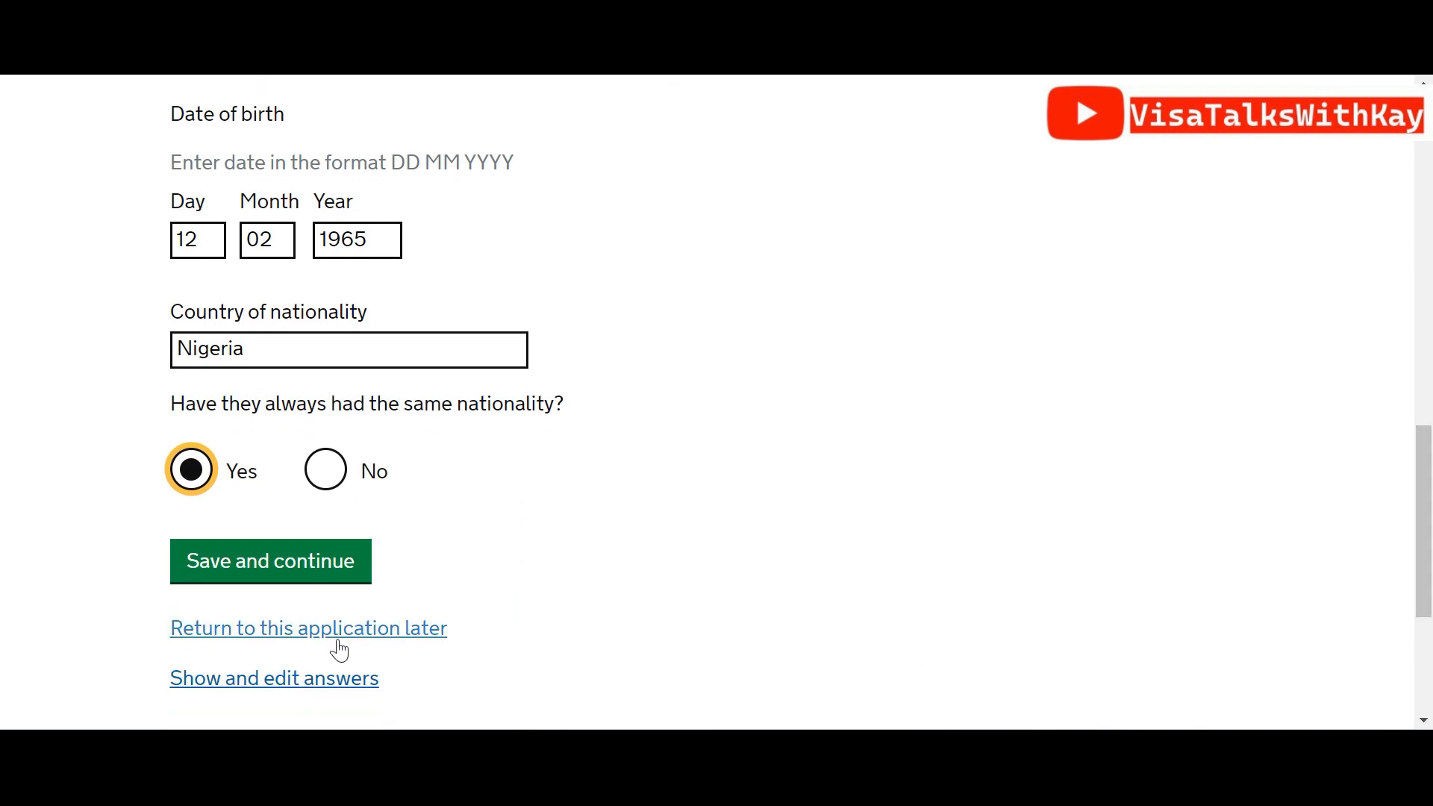
{"action": "left_click", "coordinate": [280, 564]}
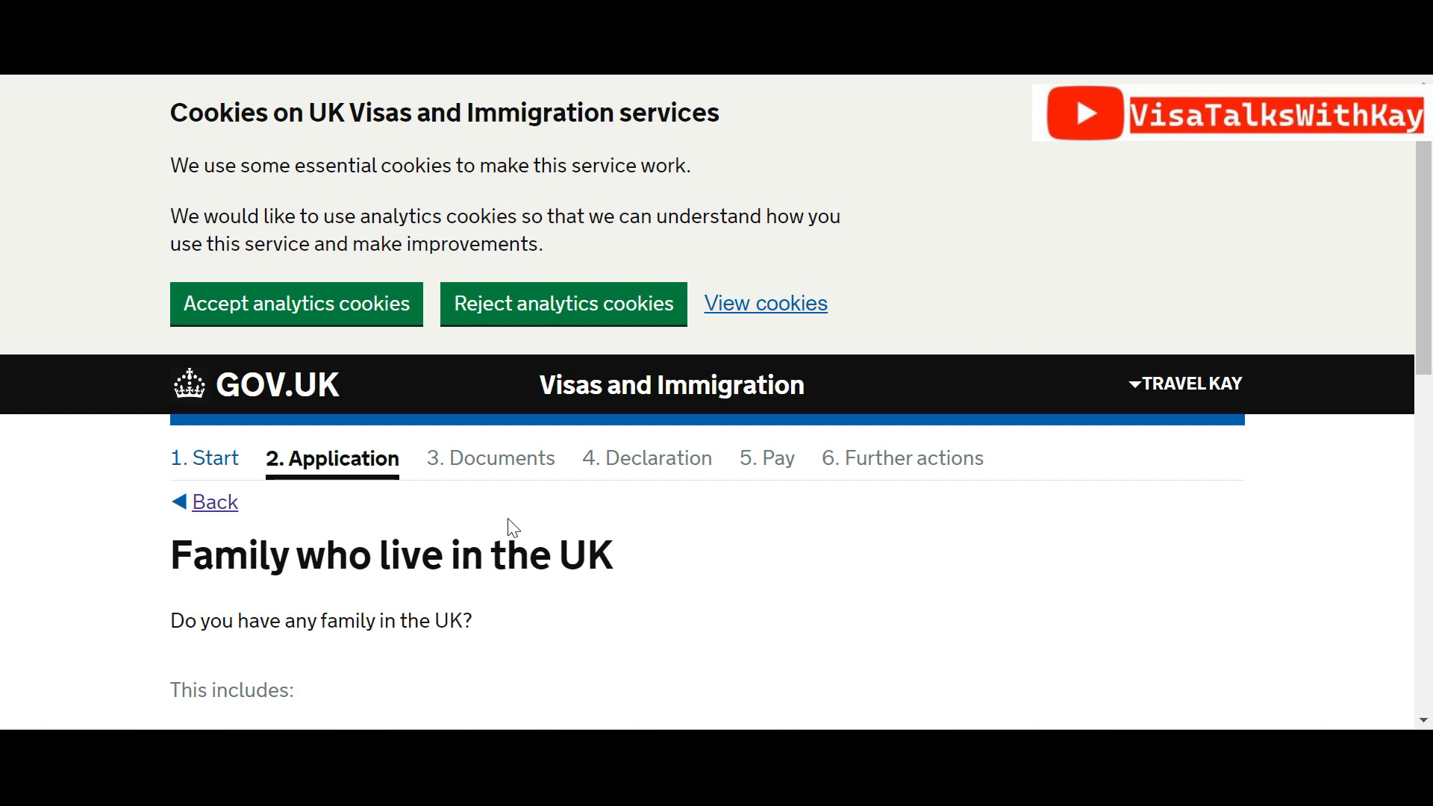
Answer No to having family living in the UK and save
{"action": "left_click_drag", "start_coordinate": [1430, 267], "coordinate": [1429, 457]}
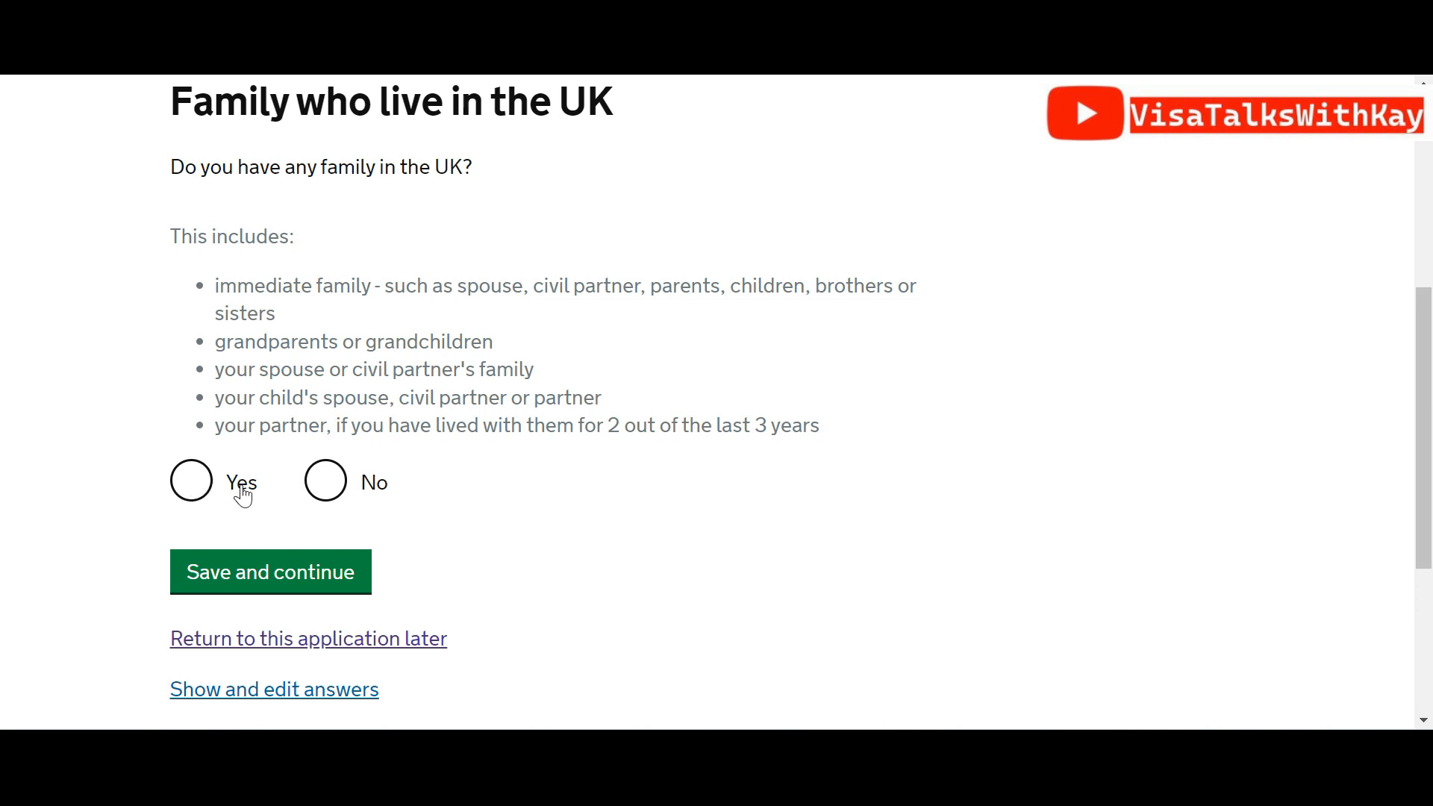
{"action": "left_click", "coordinate": [344, 478]}
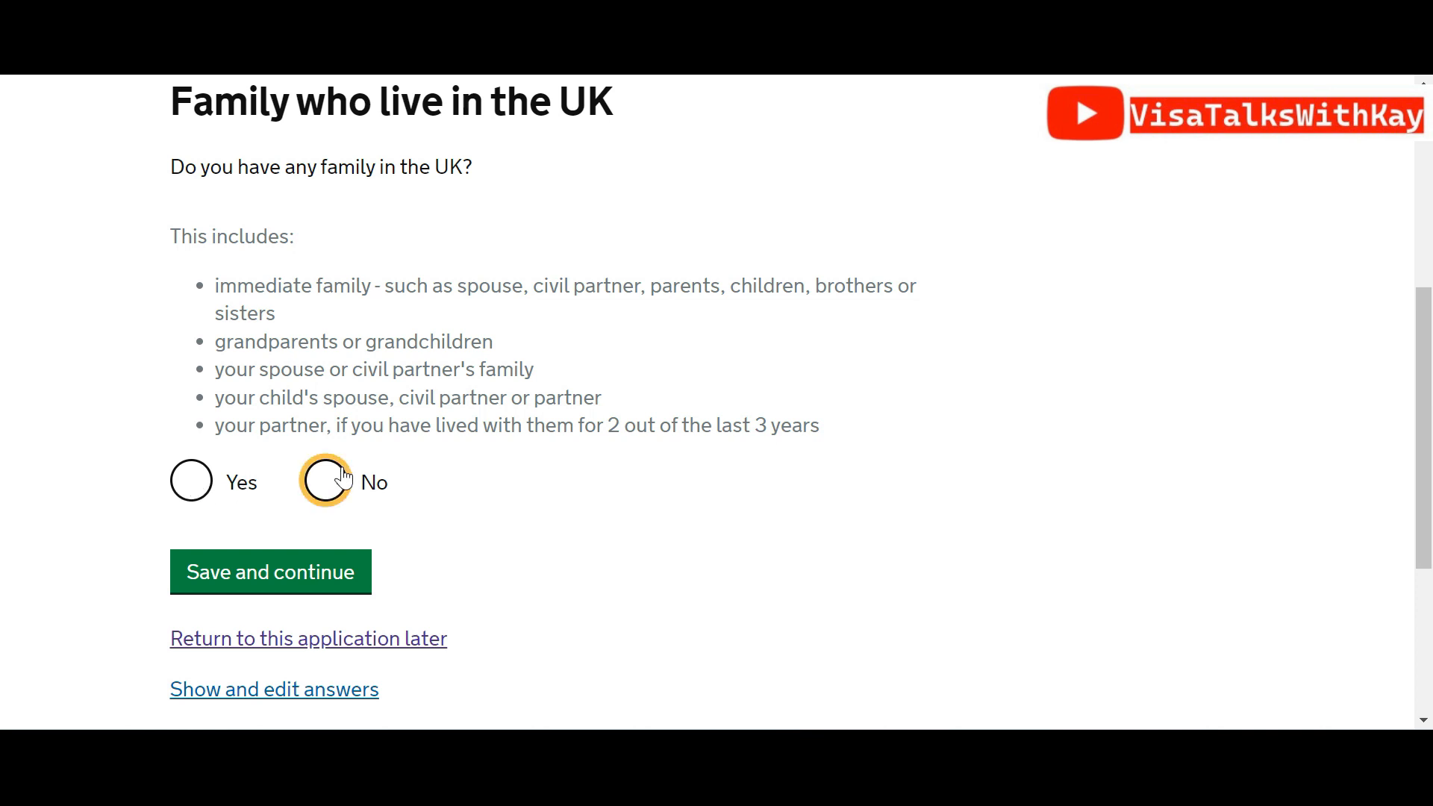
{"action": "left_click", "coordinate": [307, 568]}
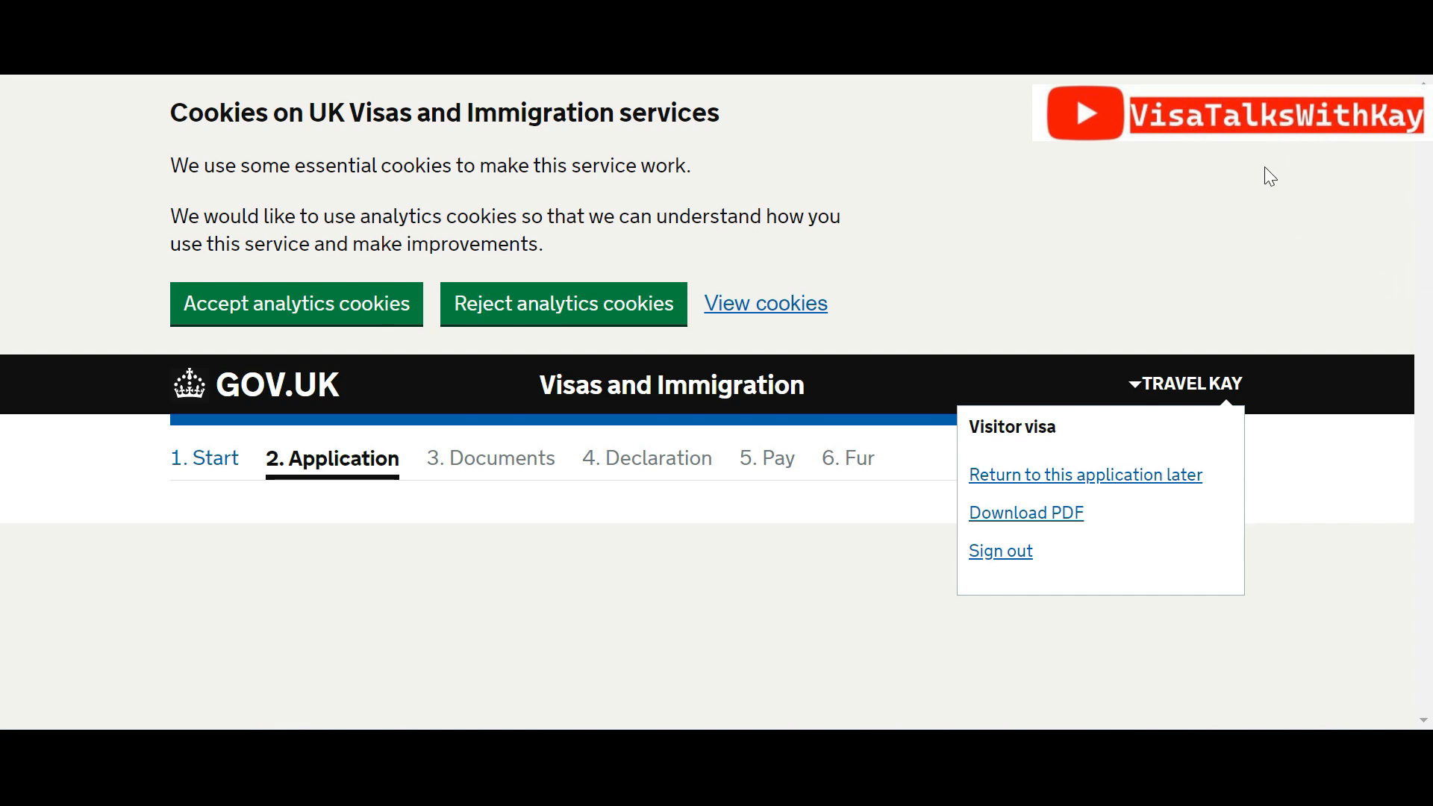
Answer No to travelling as part of an organised group and save
{"action": "left_click_drag", "start_coordinate": [1430, 209], "coordinate": [1430, 296]}
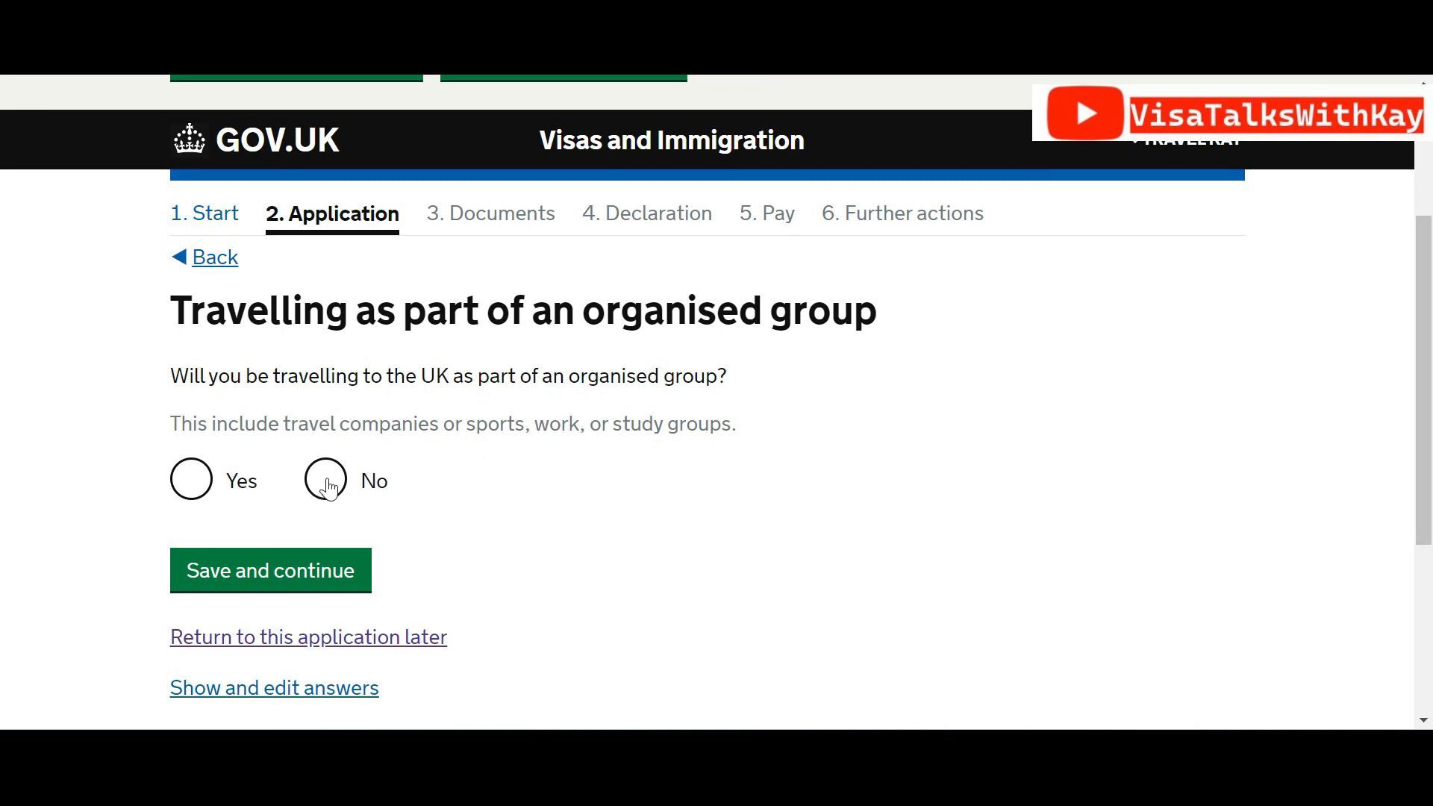
{"action": "left_click", "coordinate": [326, 482]}
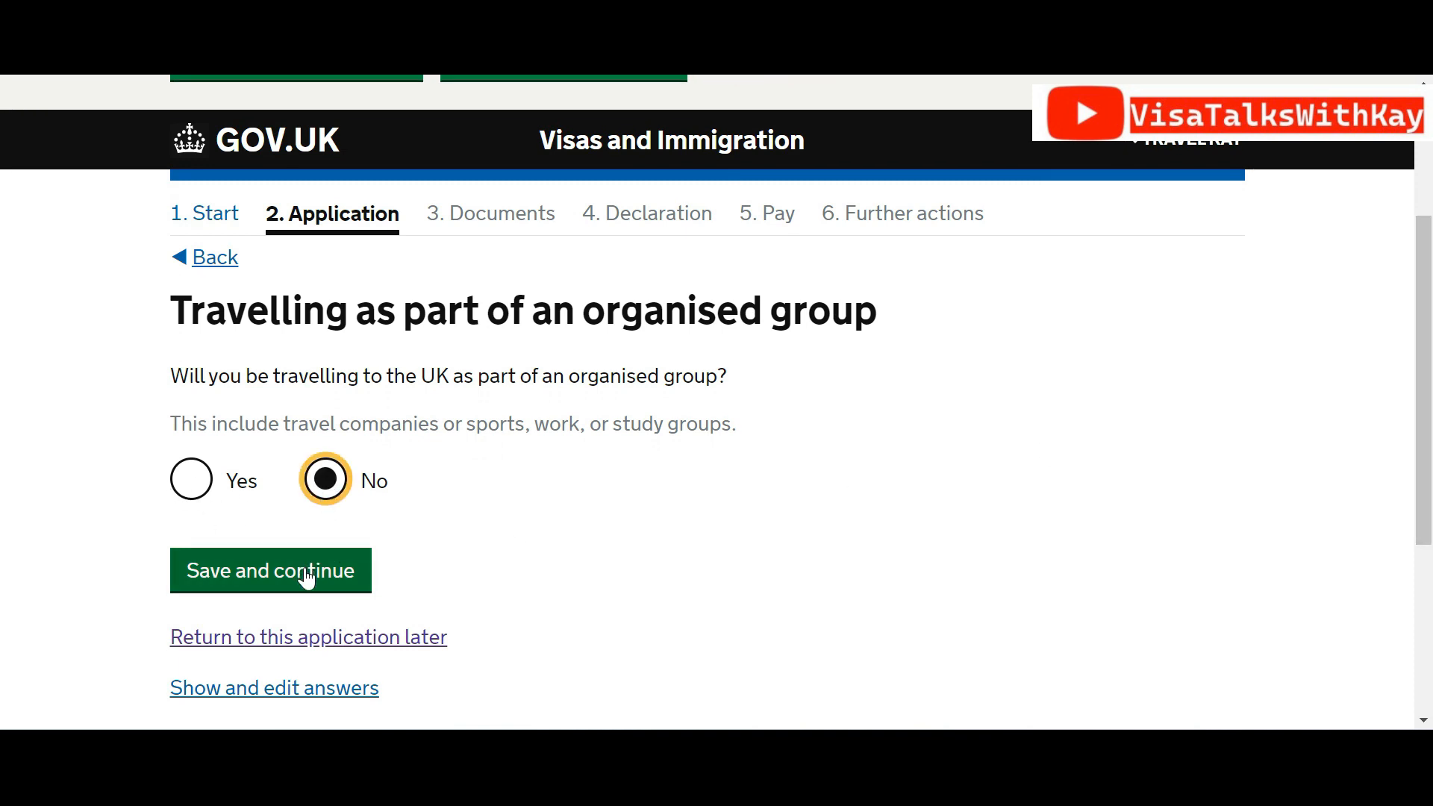
{"action": "left_click", "coordinate": [307, 575]}
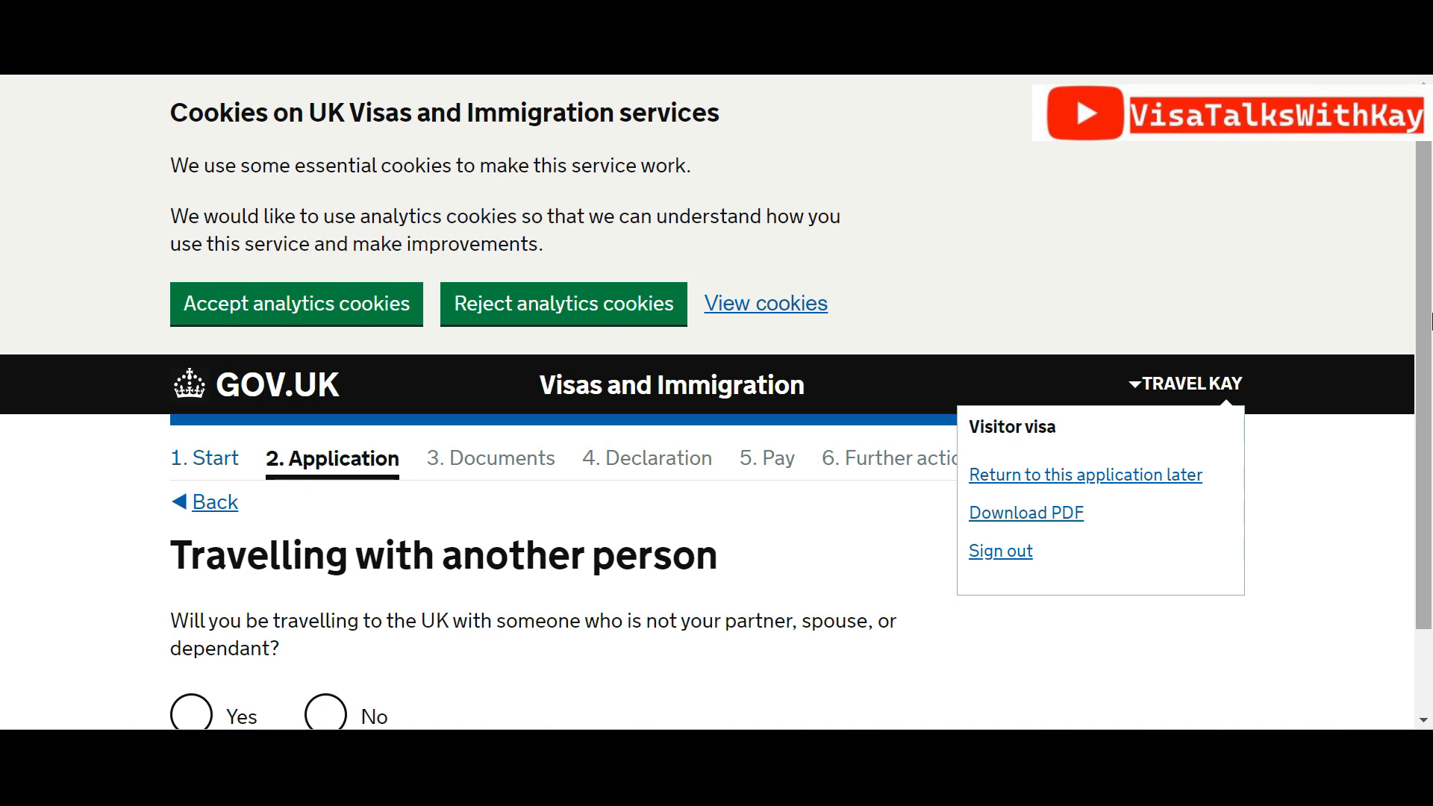
Answer No to travelling with another person and save
{"action": "scroll", "coordinate": [1430, 423], "scroll_direction": "down", "scroll_amount": 1}
{"action": "left_click_drag", "start_coordinate": [1431, 424], "coordinate": [1430, 466]}
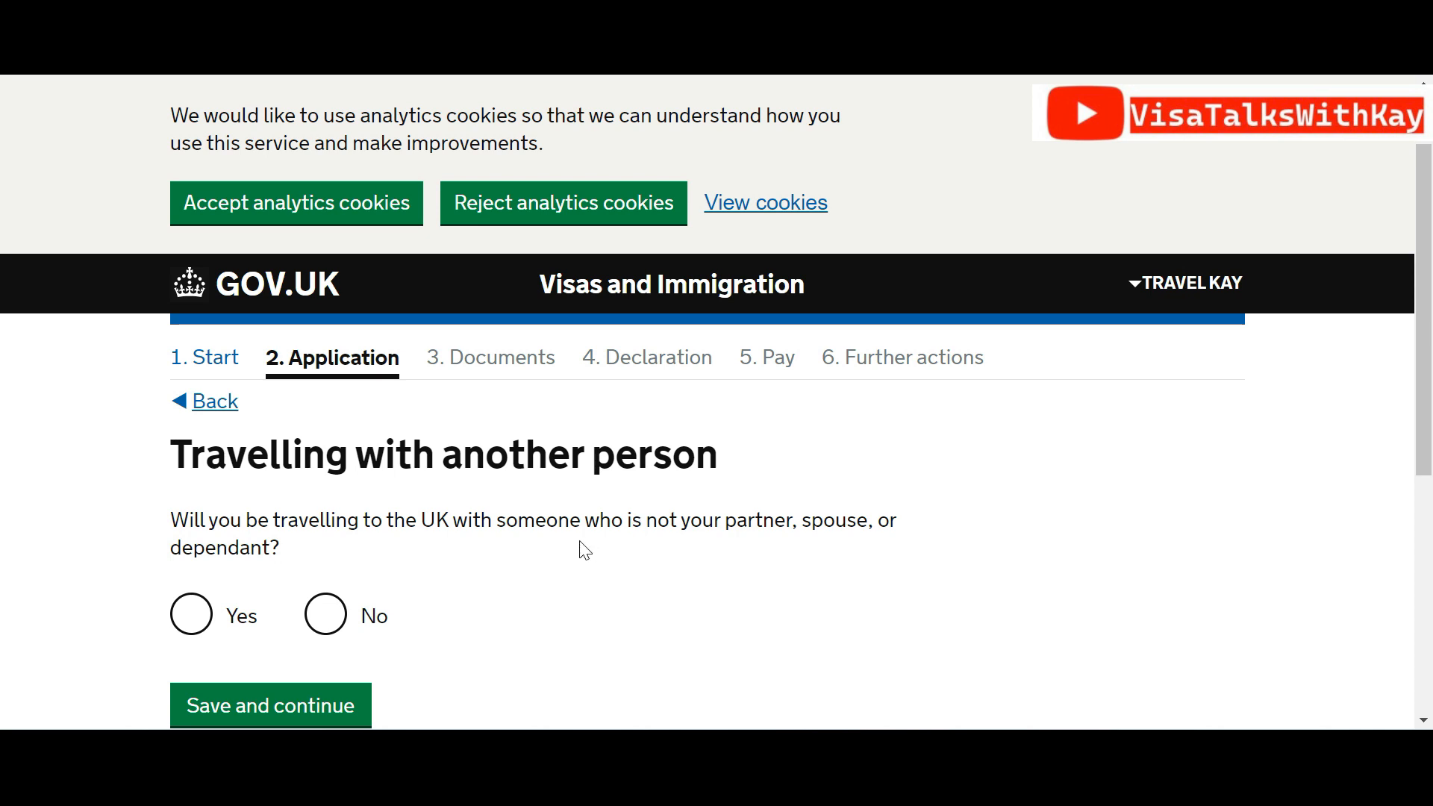
{"action": "left_click", "coordinate": [320, 627]}
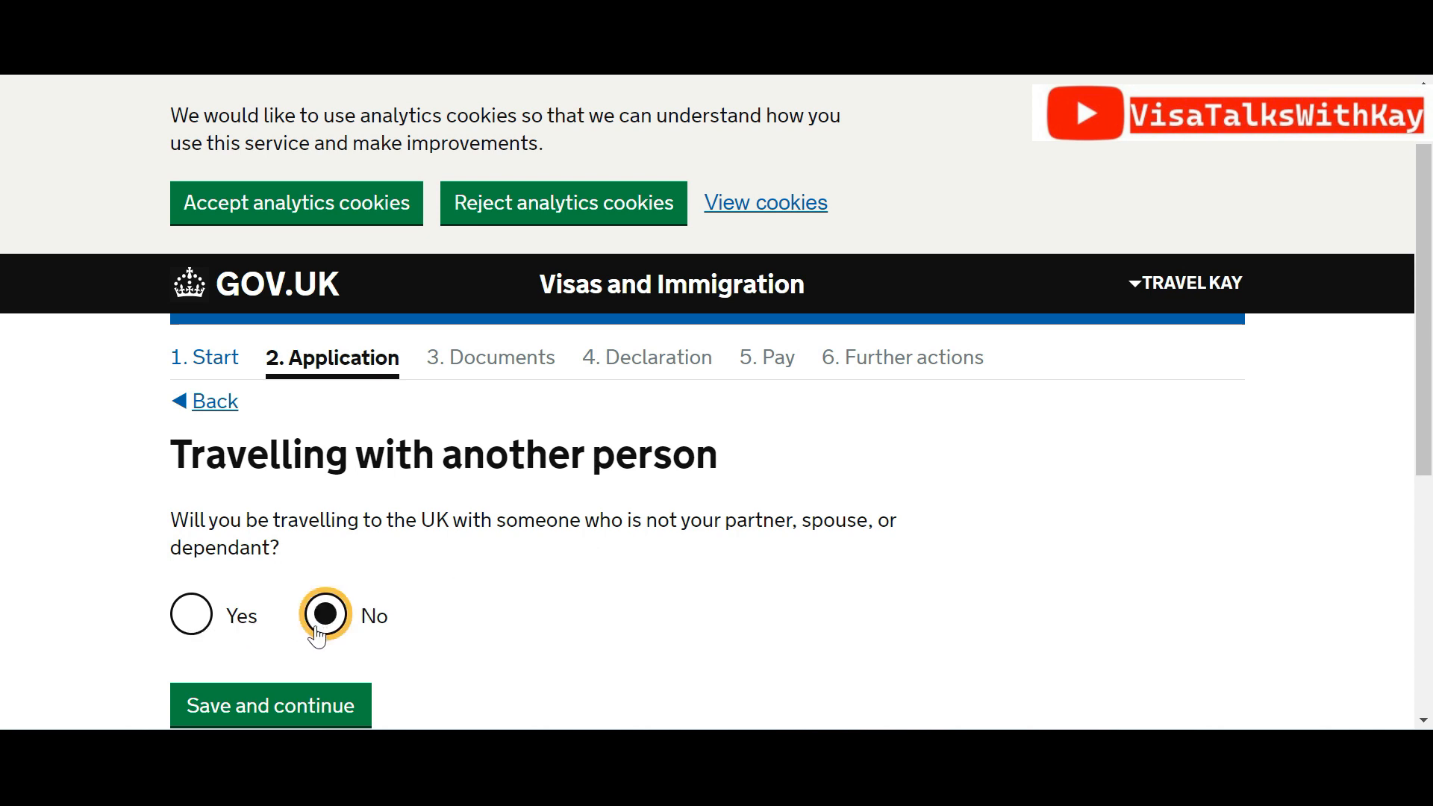
{"action": "left_click", "coordinate": [301, 701]}
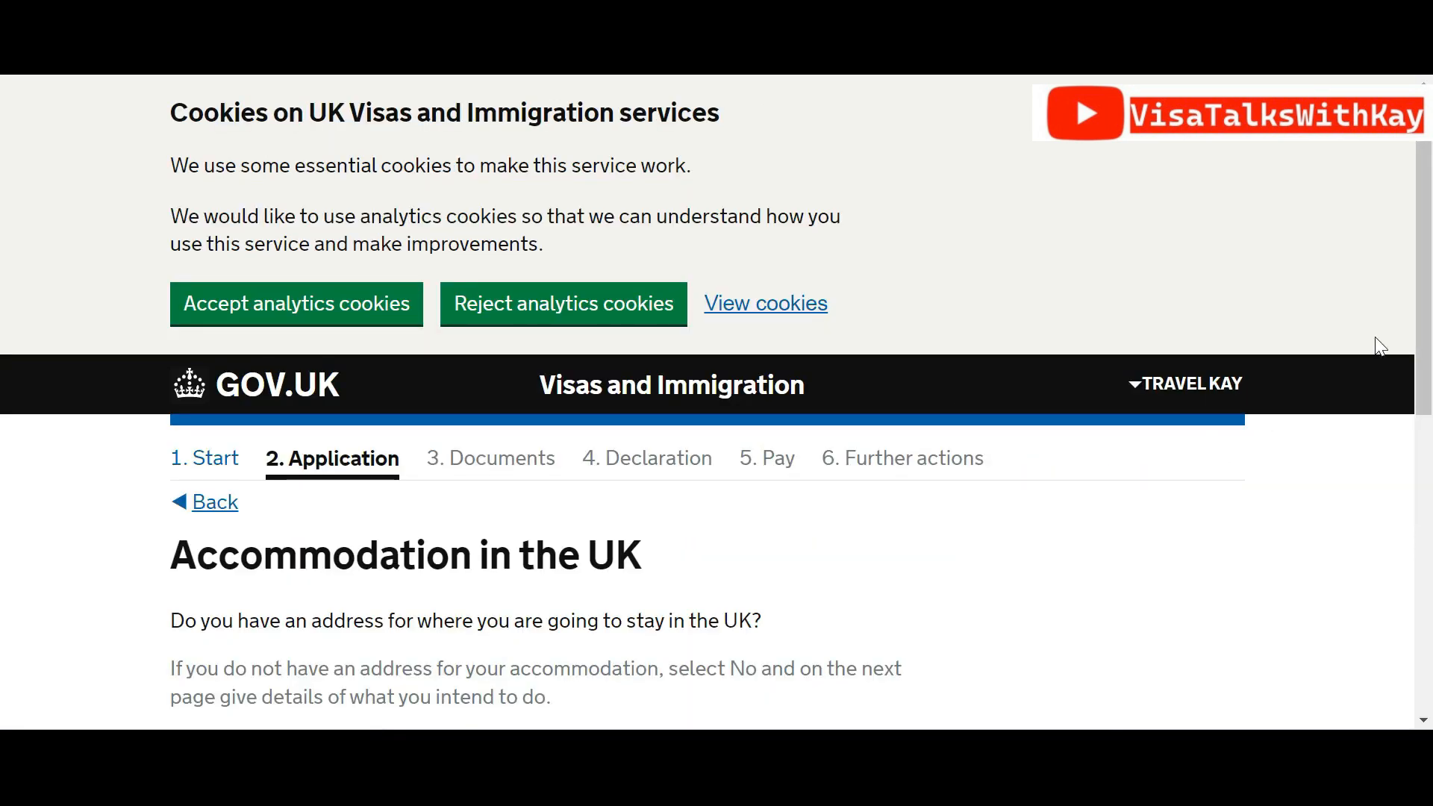
{"action": "left_click_drag", "start_coordinate": [1430, 270], "coordinate": [1432, 431]}
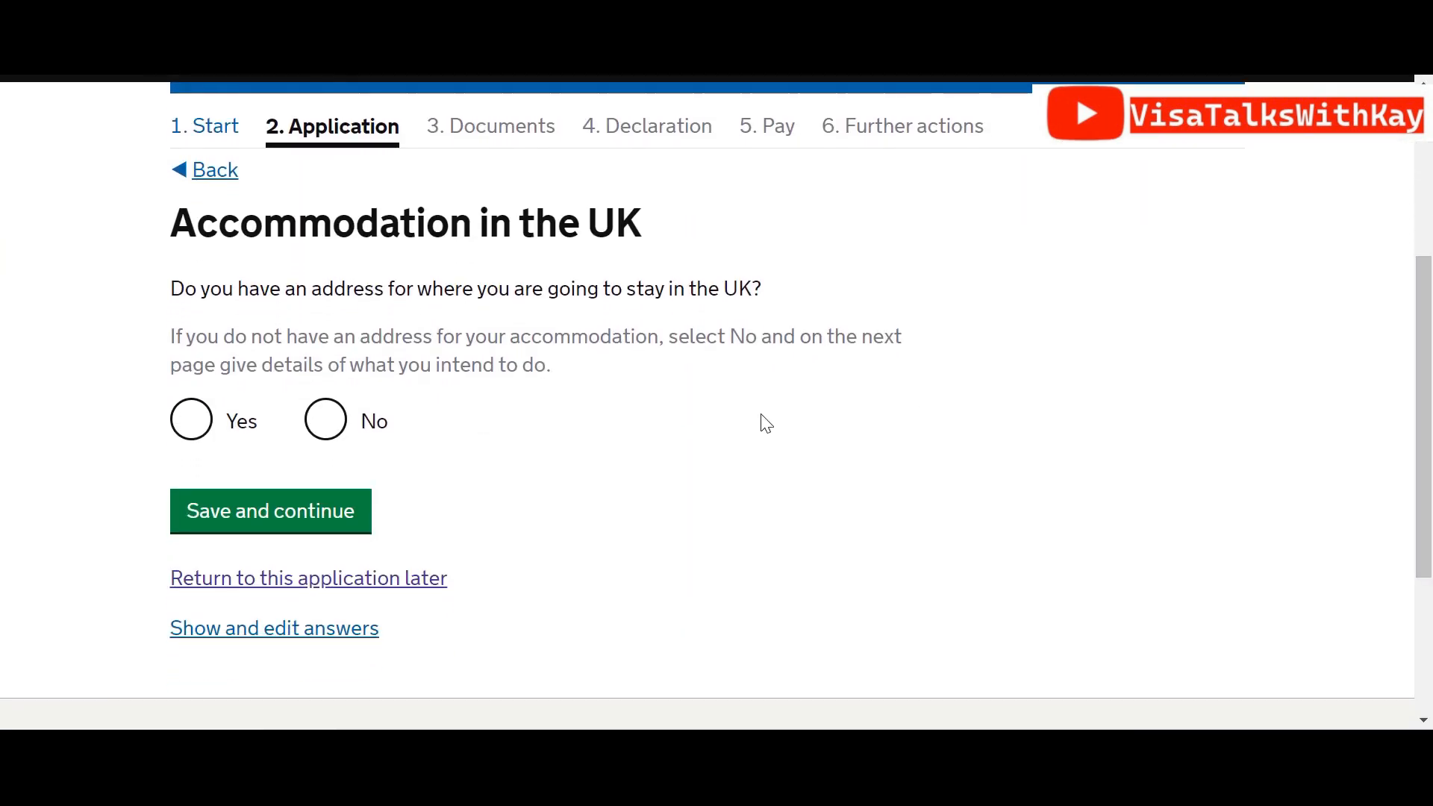
Answer Yes to having a UK accommodation address and save
{"action": "left_click", "coordinate": [202, 432]}
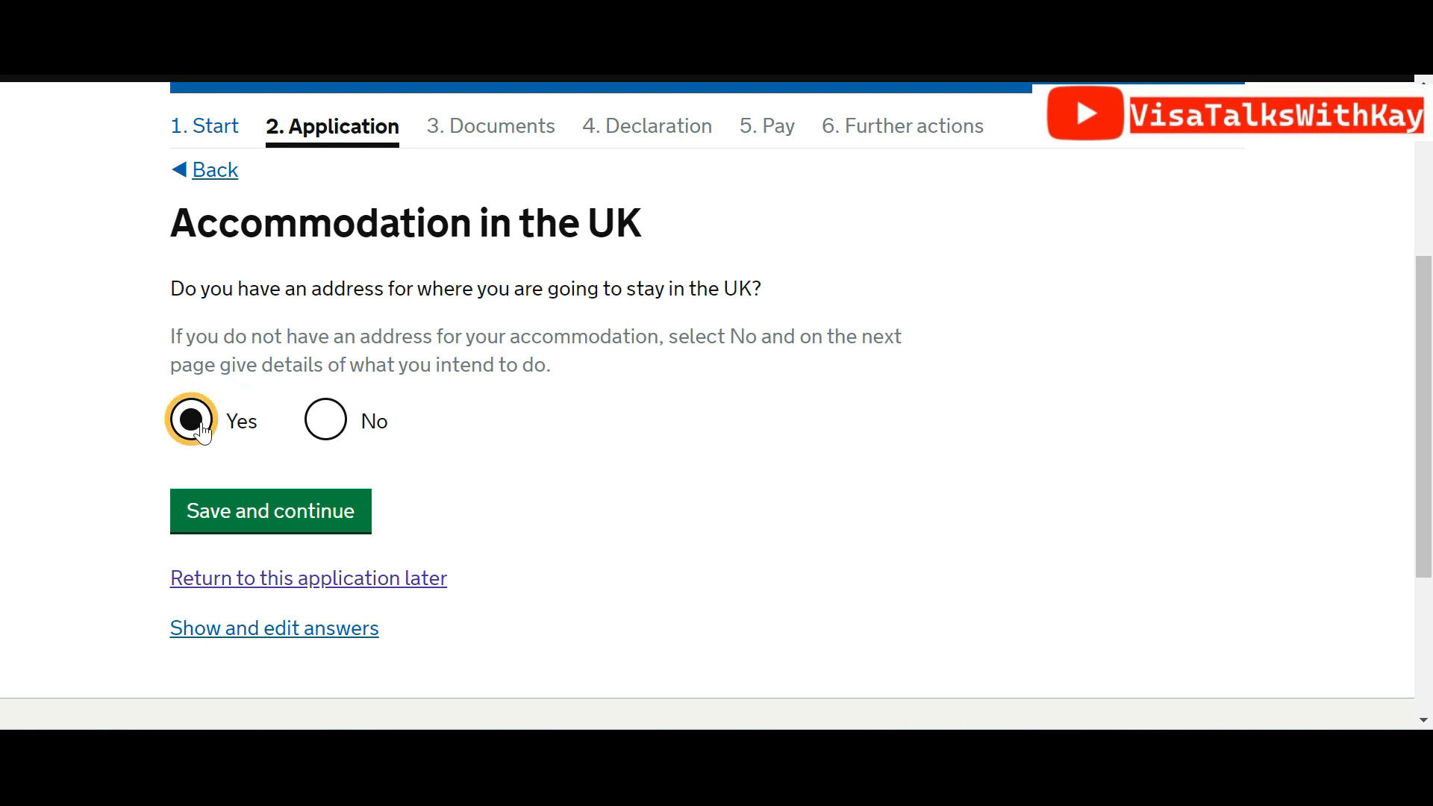
{"action": "left_click", "coordinate": [241, 519]}
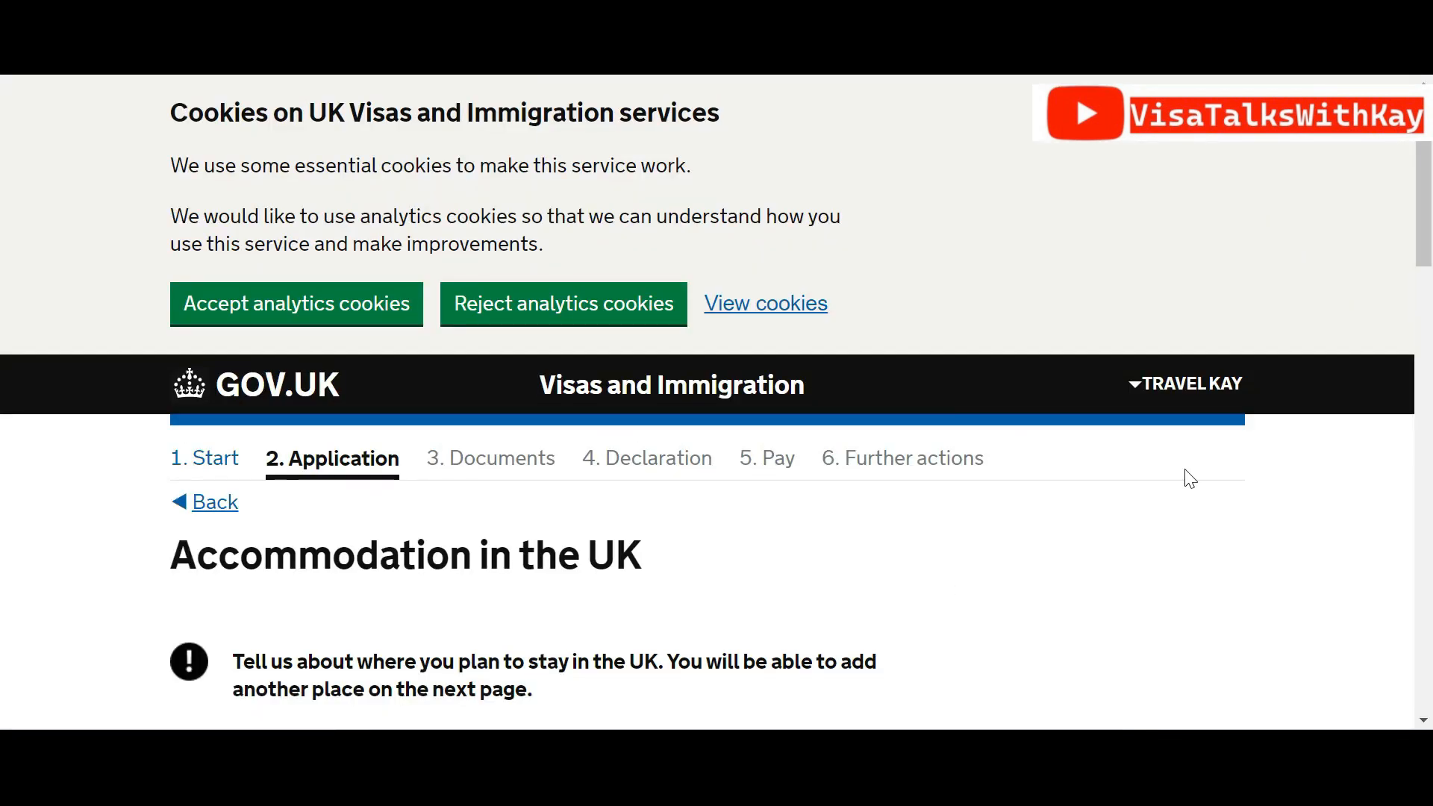
{"action": "left_click_drag", "start_coordinate": [1426, 239], "coordinate": [1432, 382]}
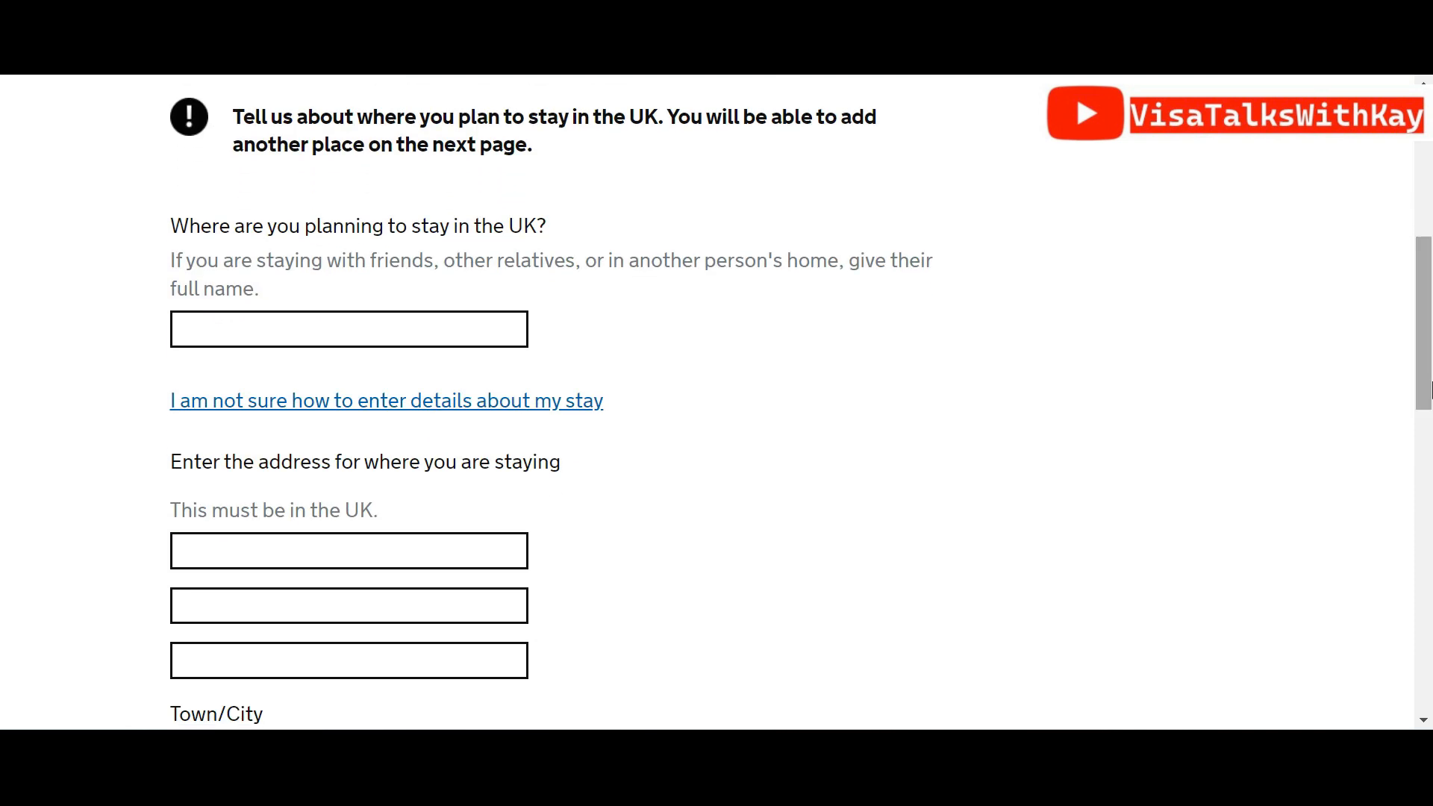
Autofill the stay as IBIS LONDON CITY with its street address, town LONDON and postcode
{"action": "left_click", "coordinate": [465, 338]}
{"action": "left_click", "coordinate": [406, 385]}
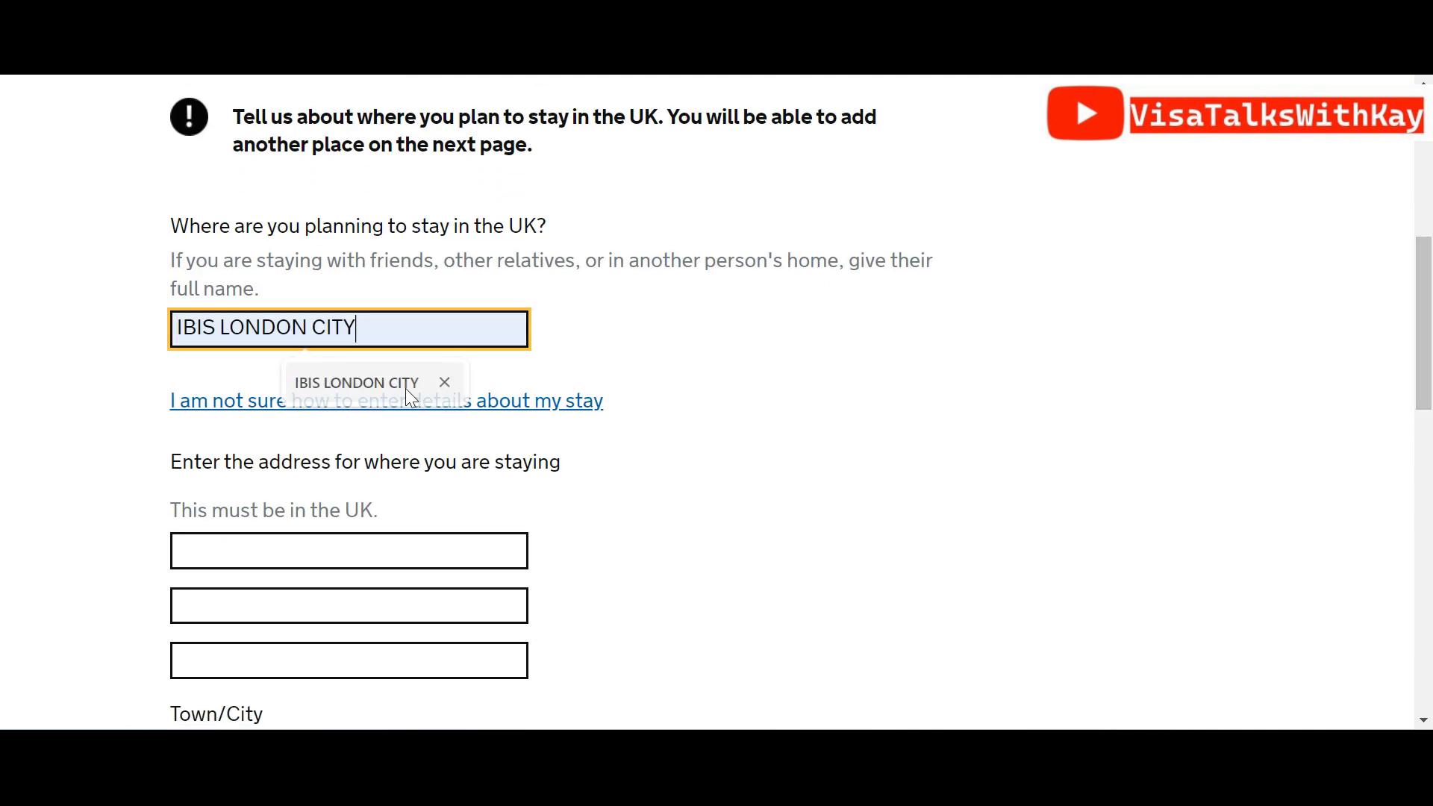
{"action": "left_click", "coordinate": [322, 539]}
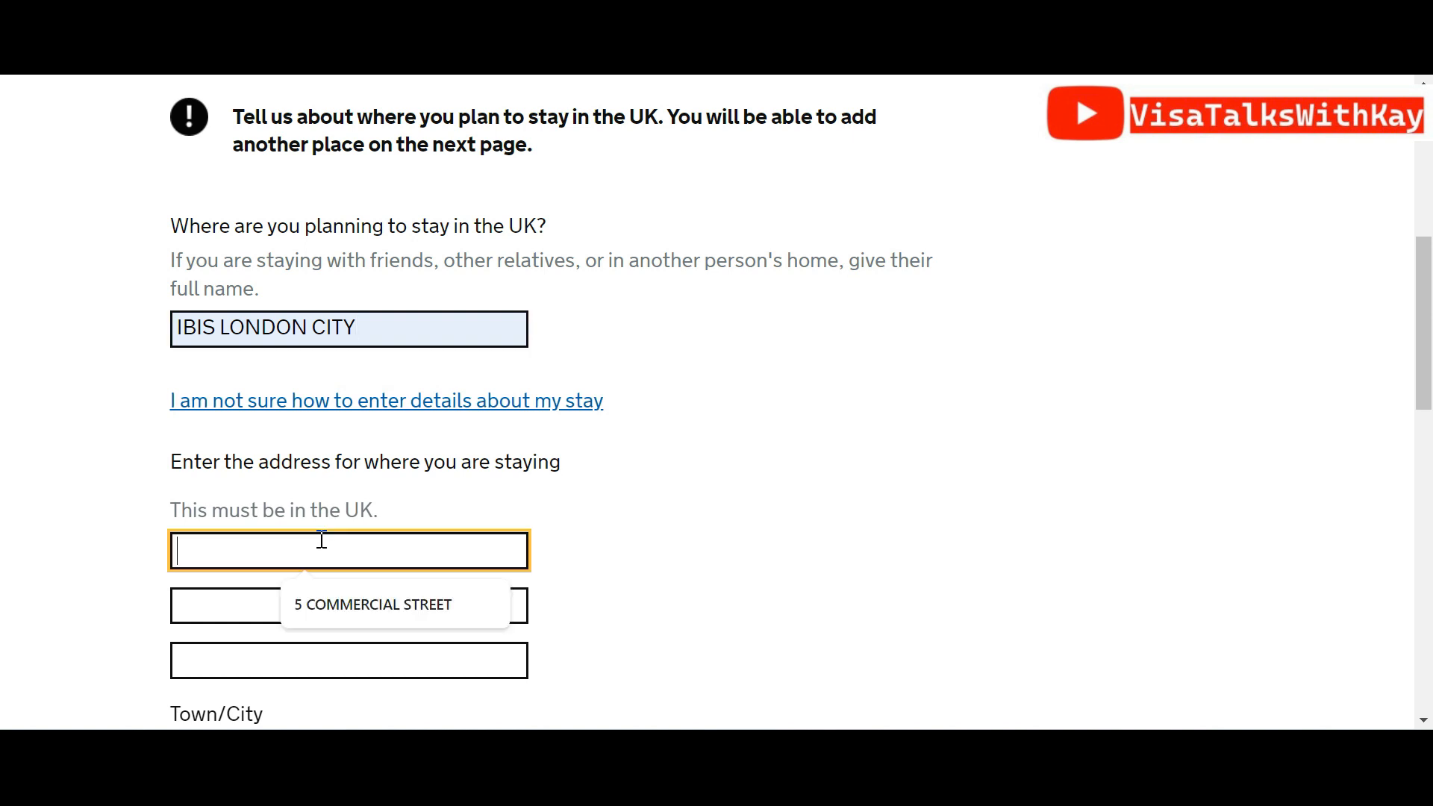
{"action": "left_click", "coordinate": [324, 597]}
{"action": "left_click", "coordinate": [324, 597]}
{"action": "left_click", "coordinate": [305, 668]}
{"action": "scroll", "coordinate": [557, 268], "scroll_direction": "down", "scroll_amount": 5}
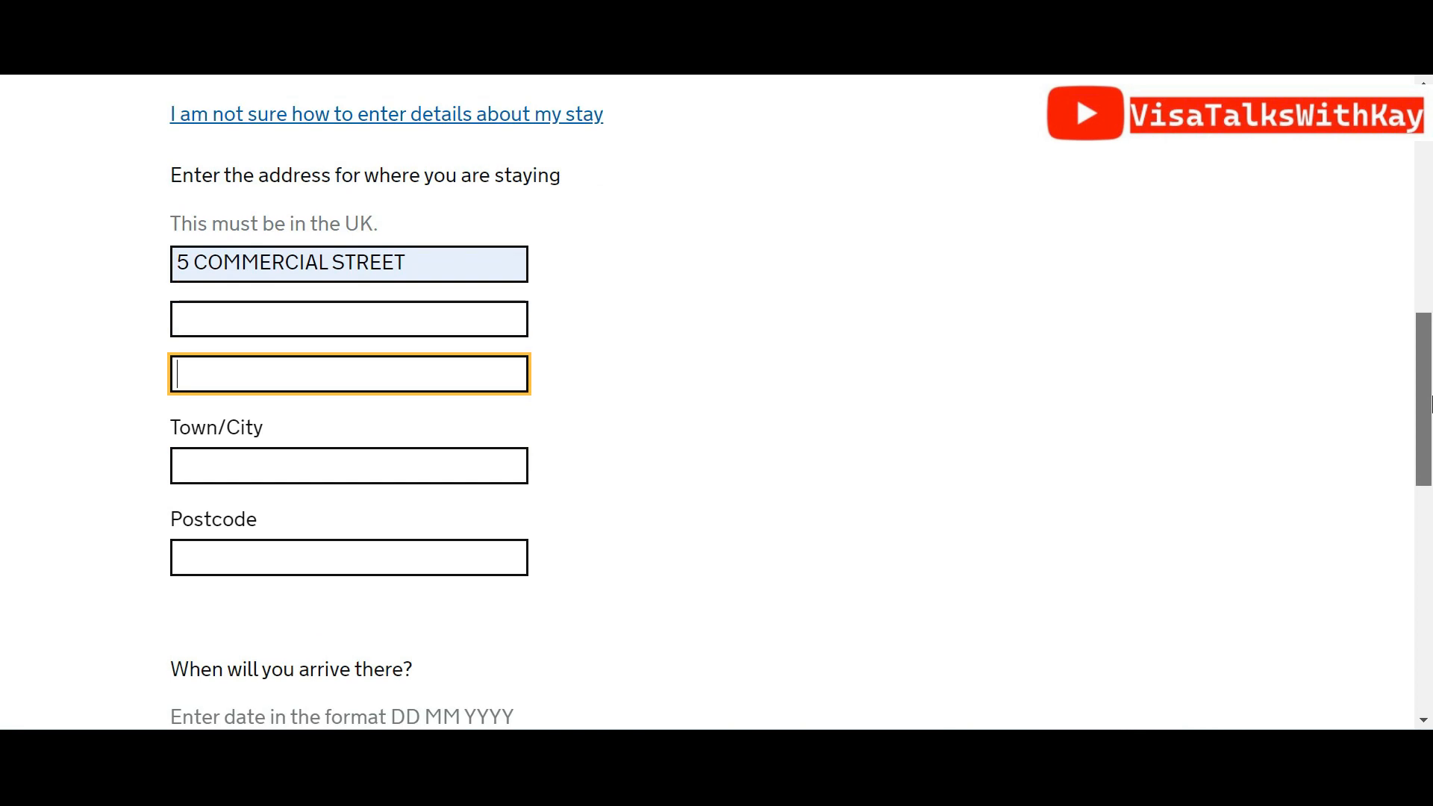
{"action": "left_click", "coordinate": [228, 384]}
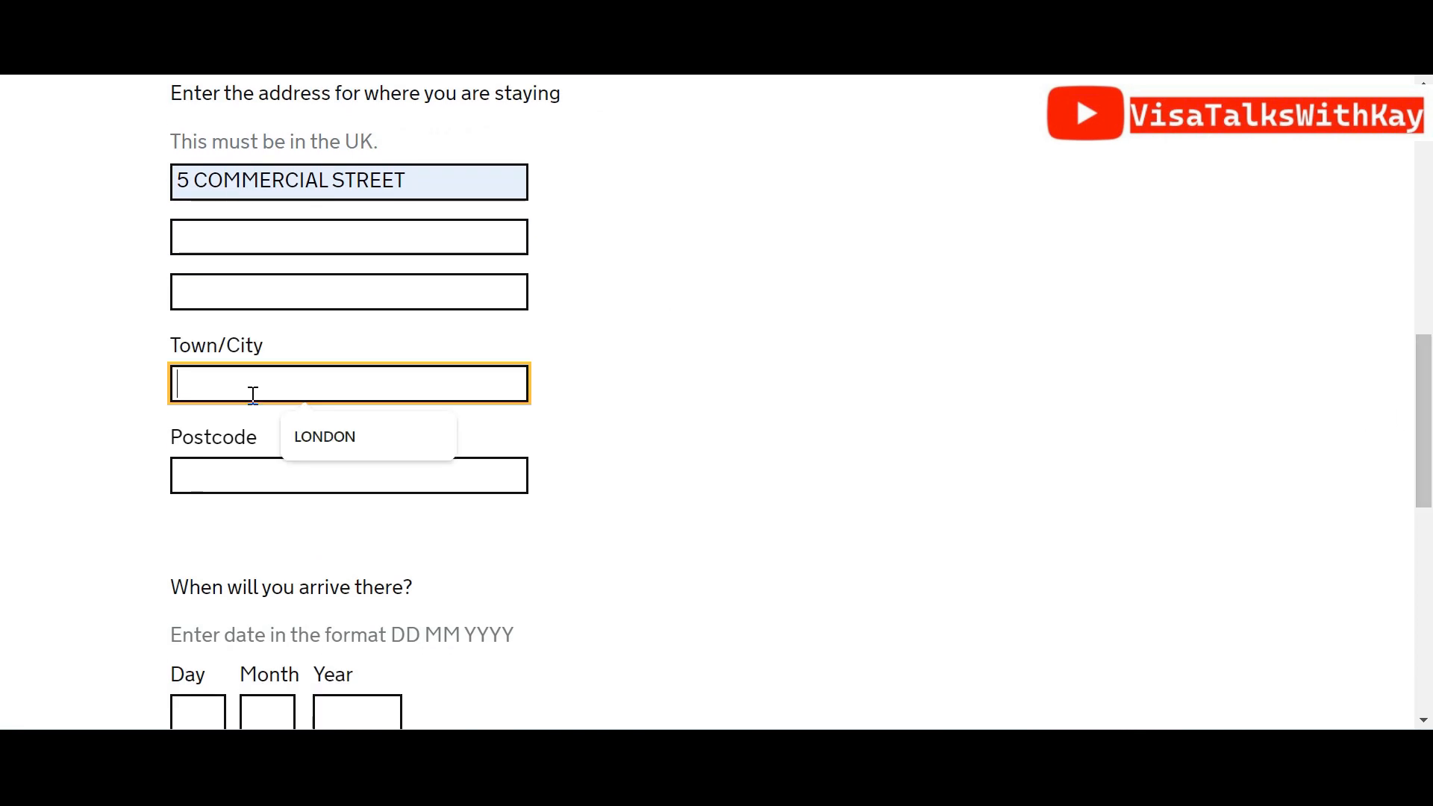
{"action": "left_click", "coordinate": [294, 425]}
{"action": "left_click", "coordinate": [282, 461]}
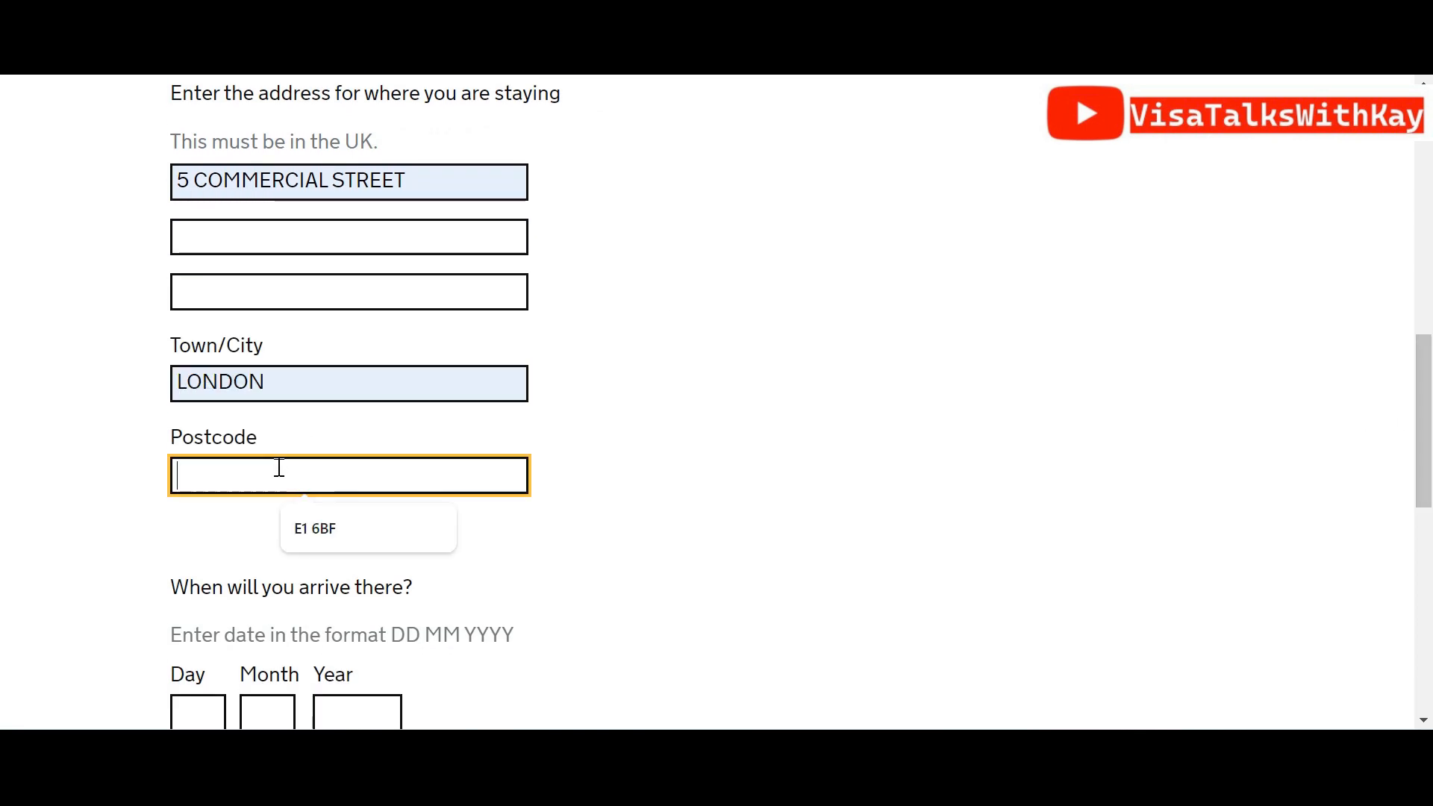
{"action": "left_click", "coordinate": [302, 509]}
Enter arrival 05/05/2024 and departure 05/06/2024, then save the accommodation details
{"action": "scroll", "coordinate": [1344, 503], "scroll_direction": "down", "scroll_amount": 3}
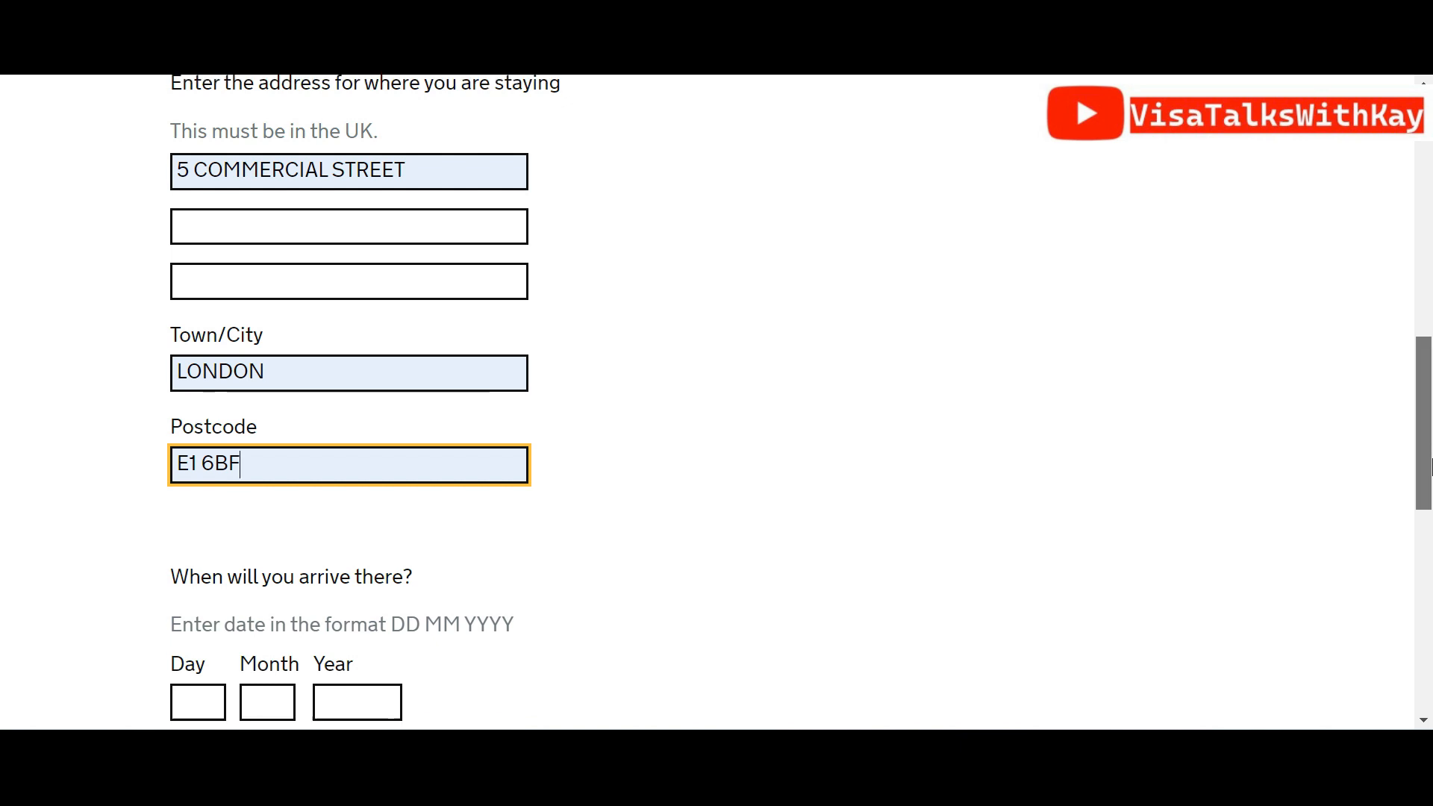
{"action": "left_click", "coordinate": [211, 459]}
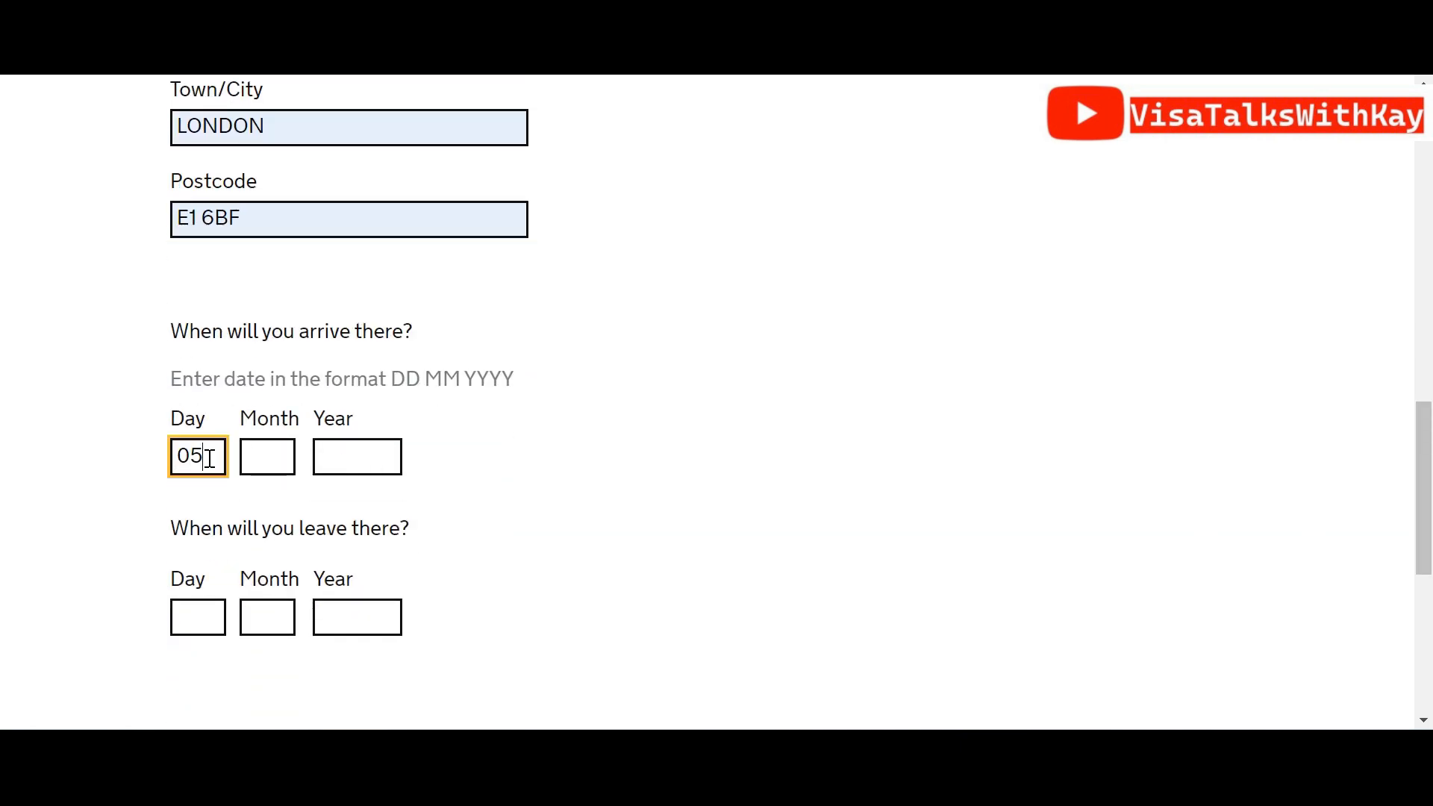
{"action": "key", "text": "Tab"}
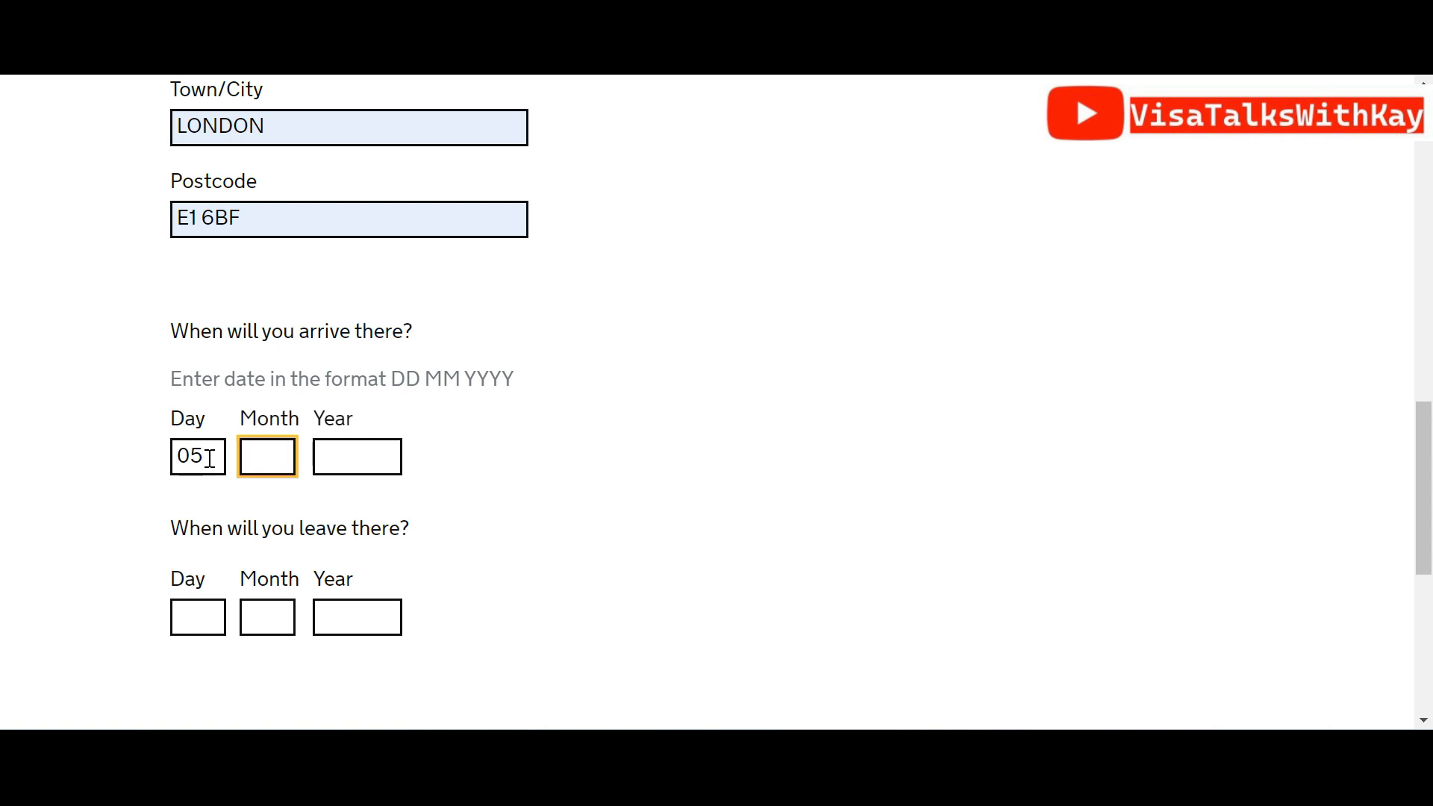
{"action": "key", "text": "Tab"}
{"action": "type", "text": "202"}
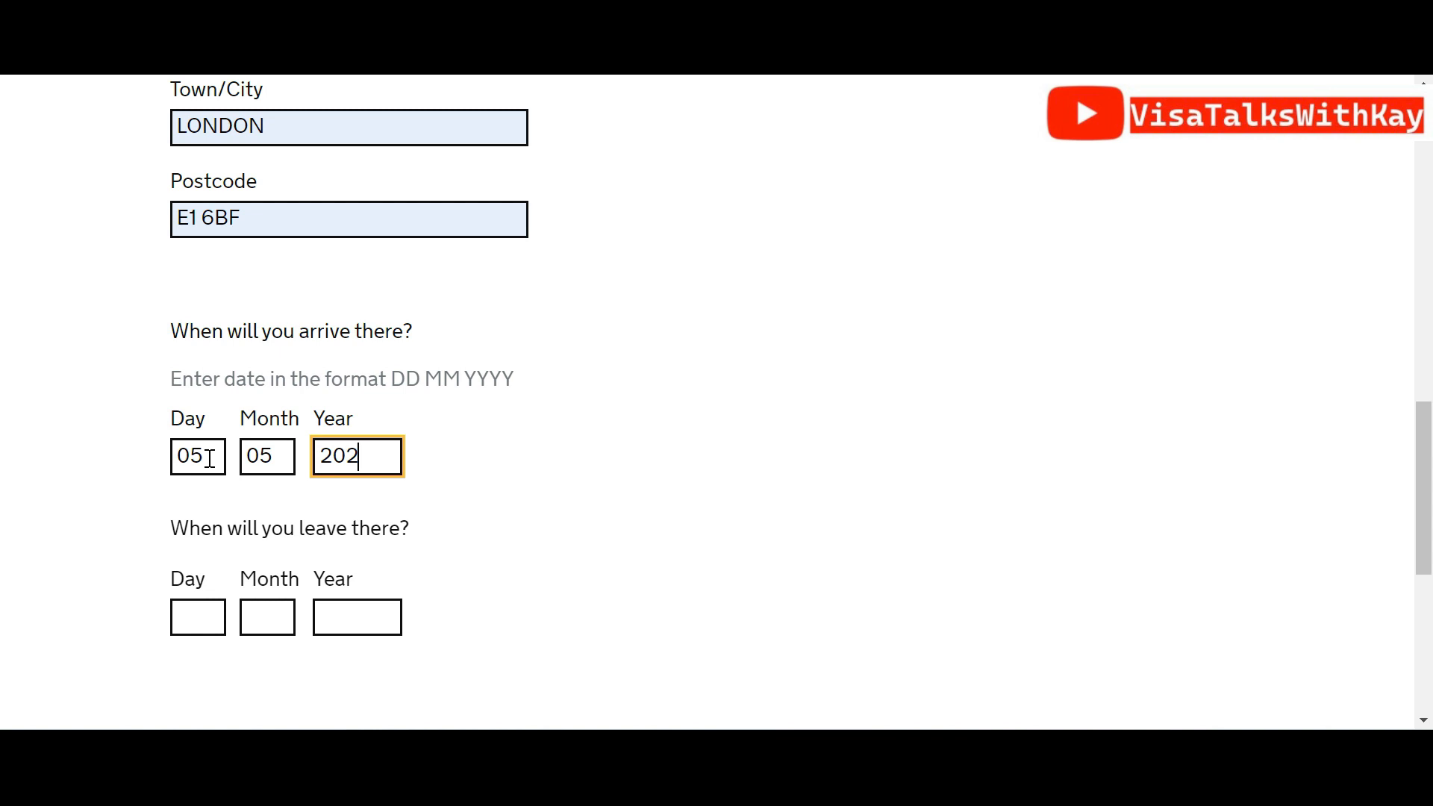
{"action": "key", "text": "Tab"}
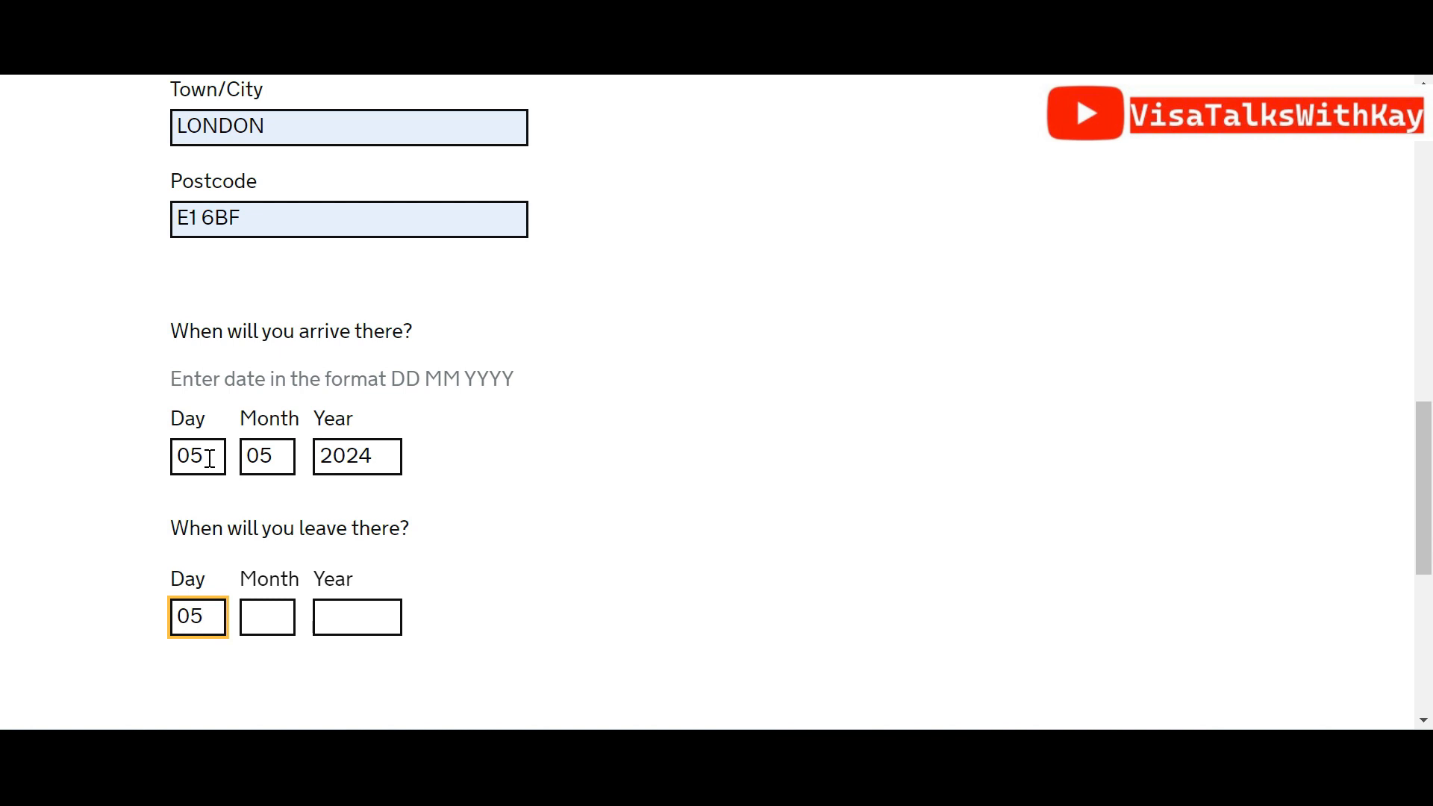
{"action": "key", "text": "Tab"}
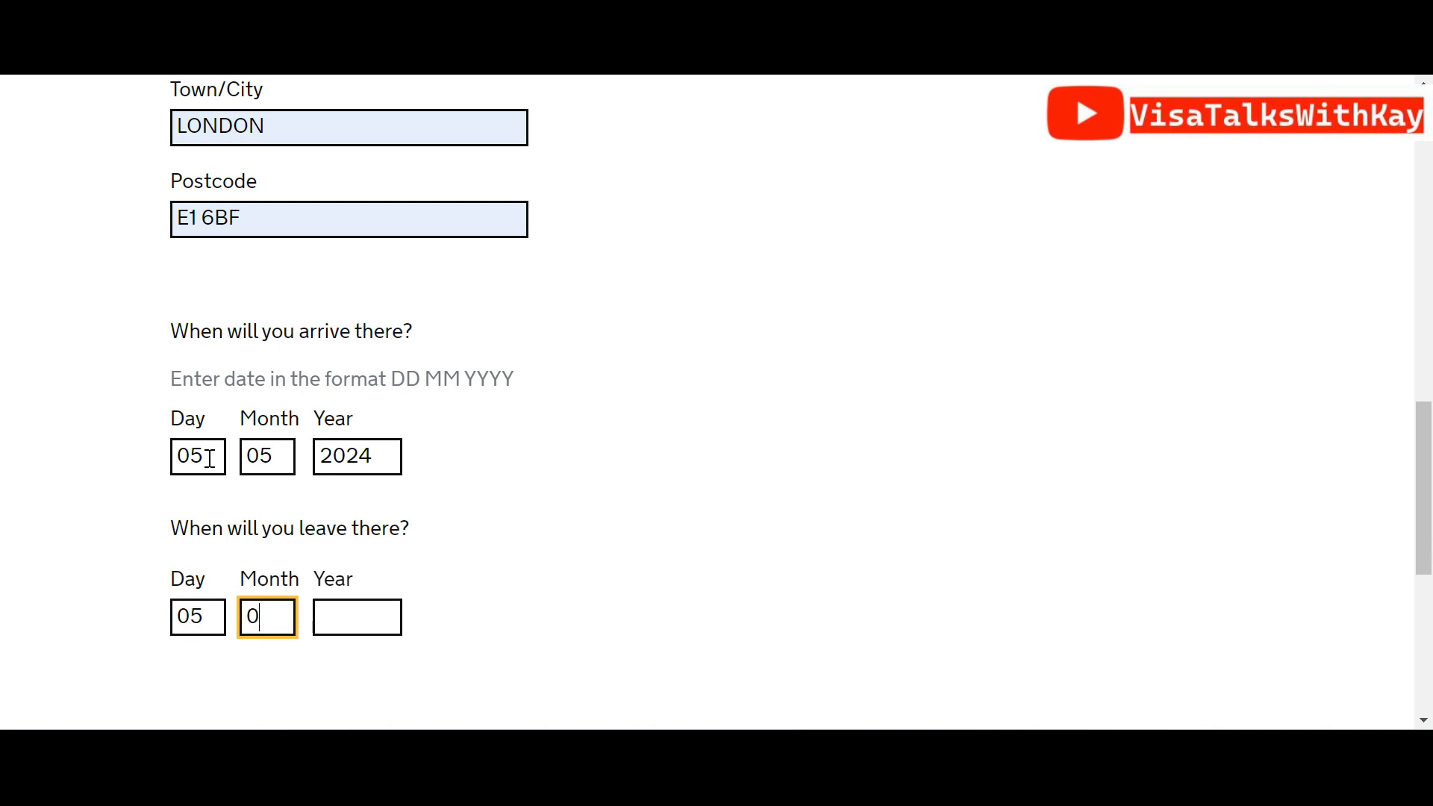
{"action": "key", "text": "Tab"}
{"action": "type", "text": "2024"}
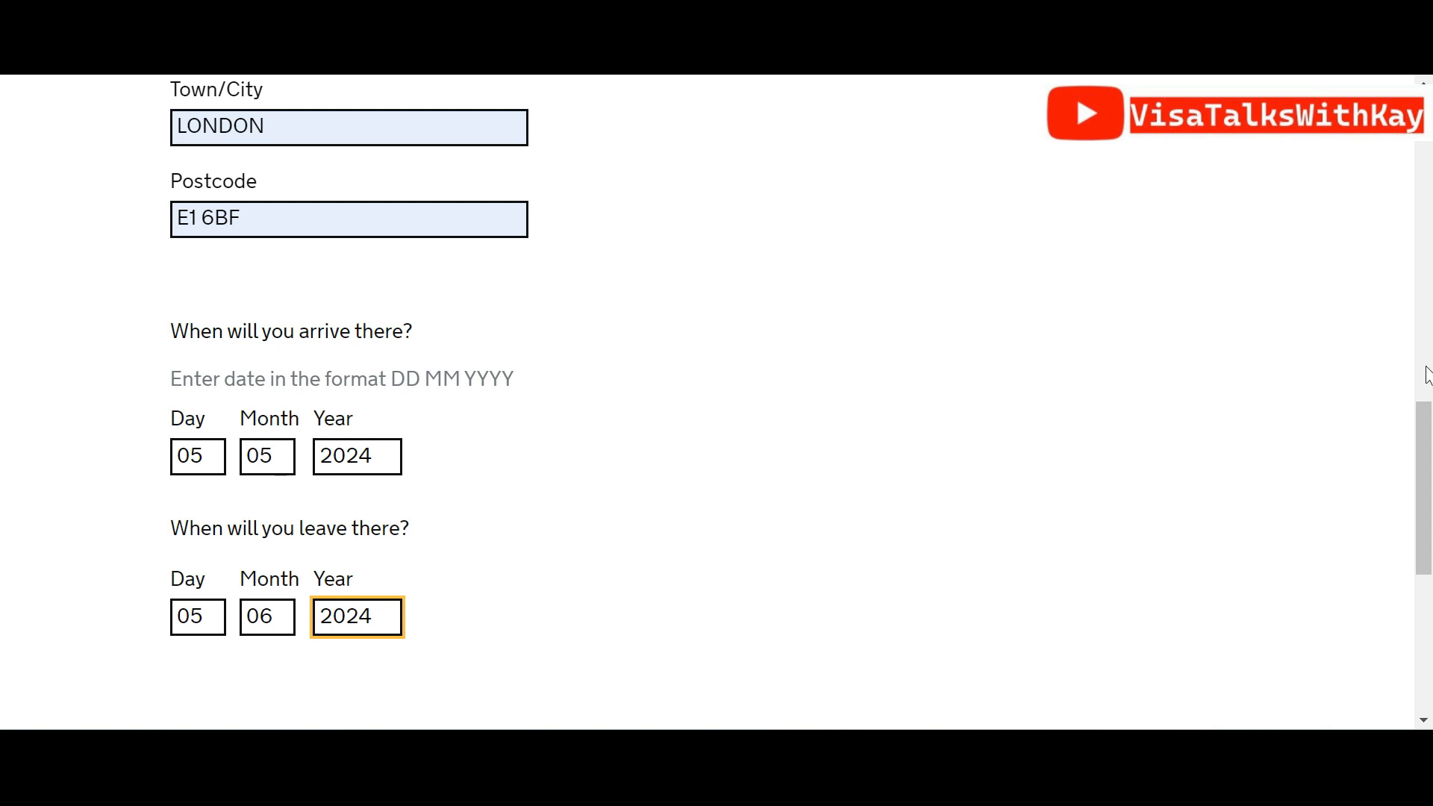
{"action": "left_click_drag", "start_coordinate": [1426, 439], "coordinate": [1428, 530]}
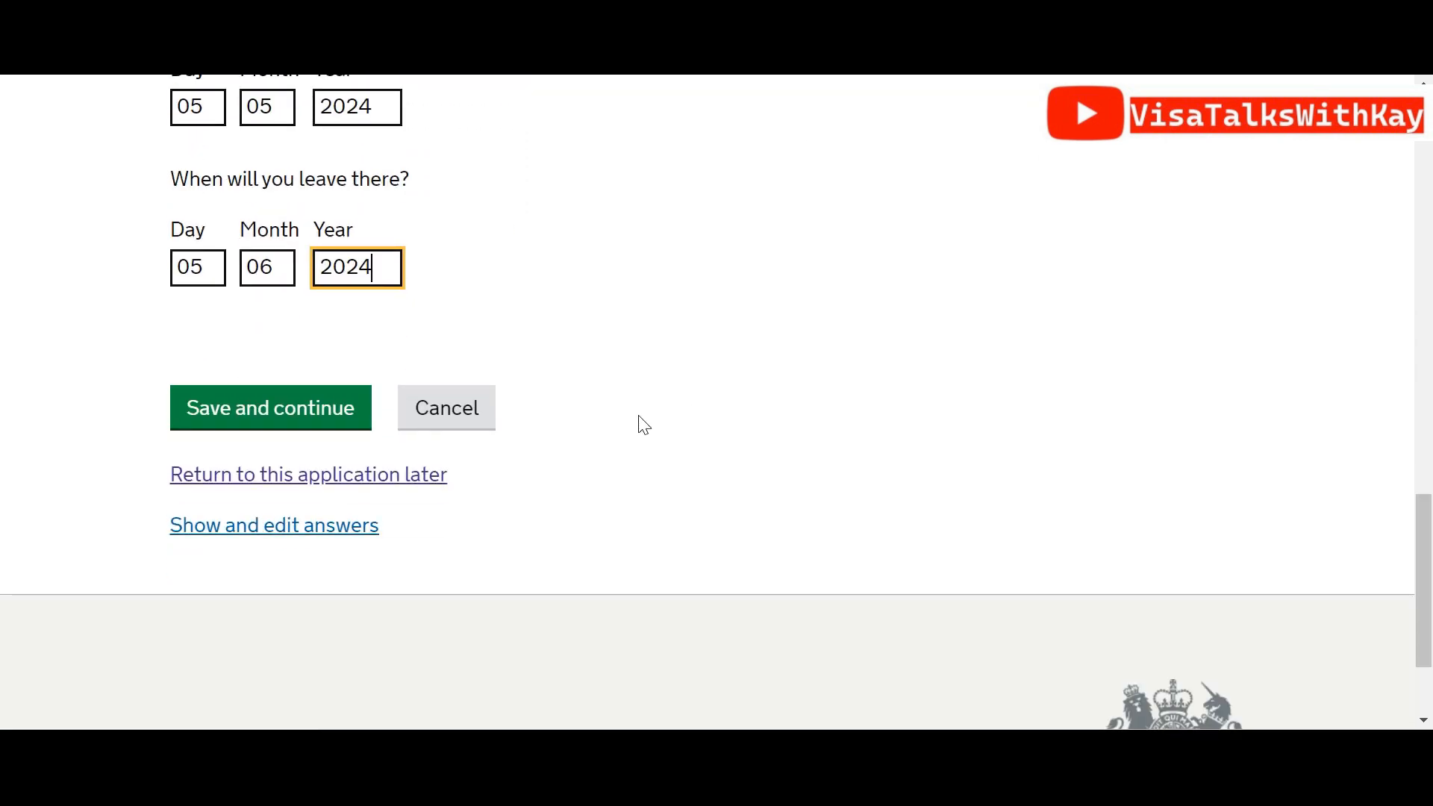
{"action": "left_click", "coordinate": [348, 408]}
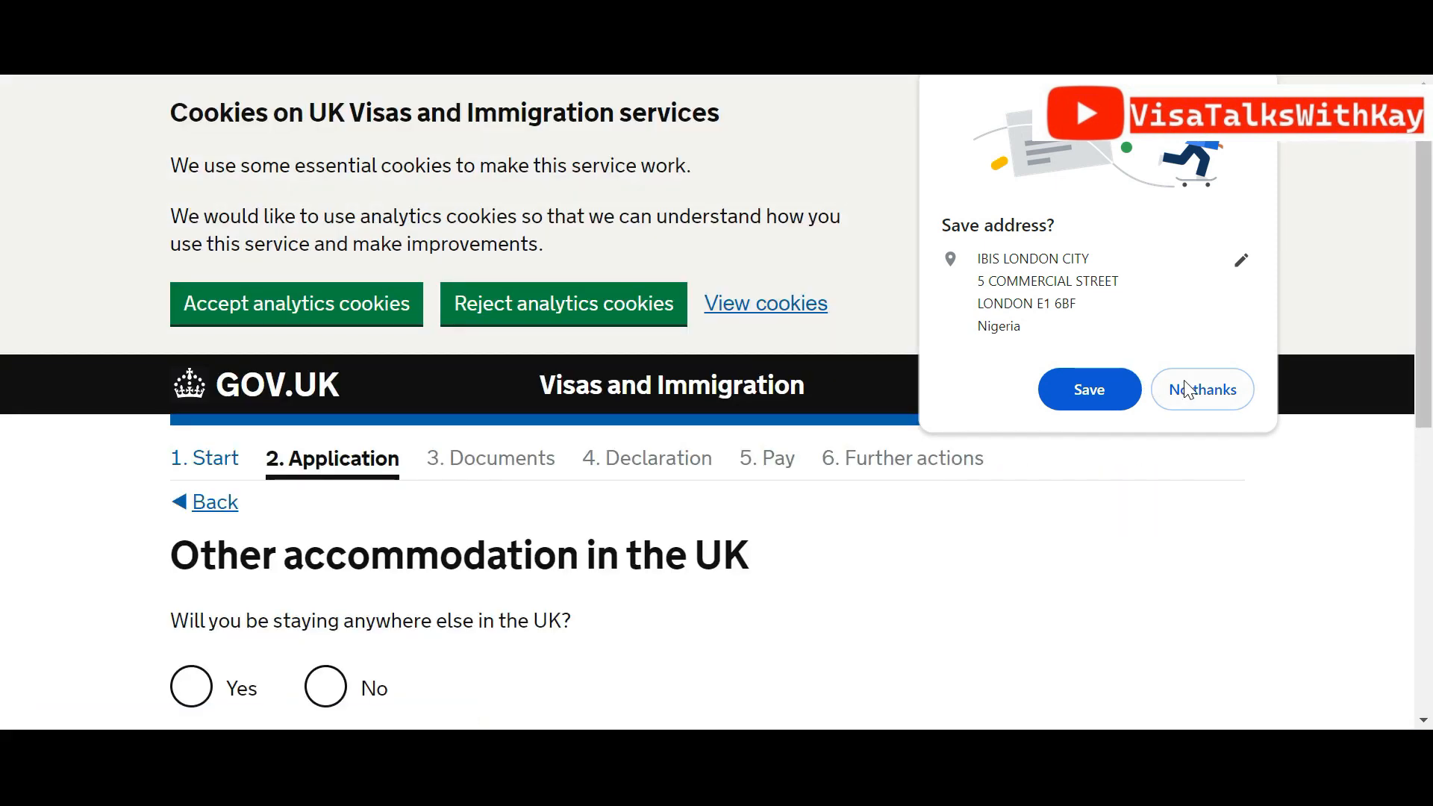
Decline Chrome's save-address prompt and answer No to staying anywhere else in the UK
{"action": "left_click", "coordinate": [1187, 390]}
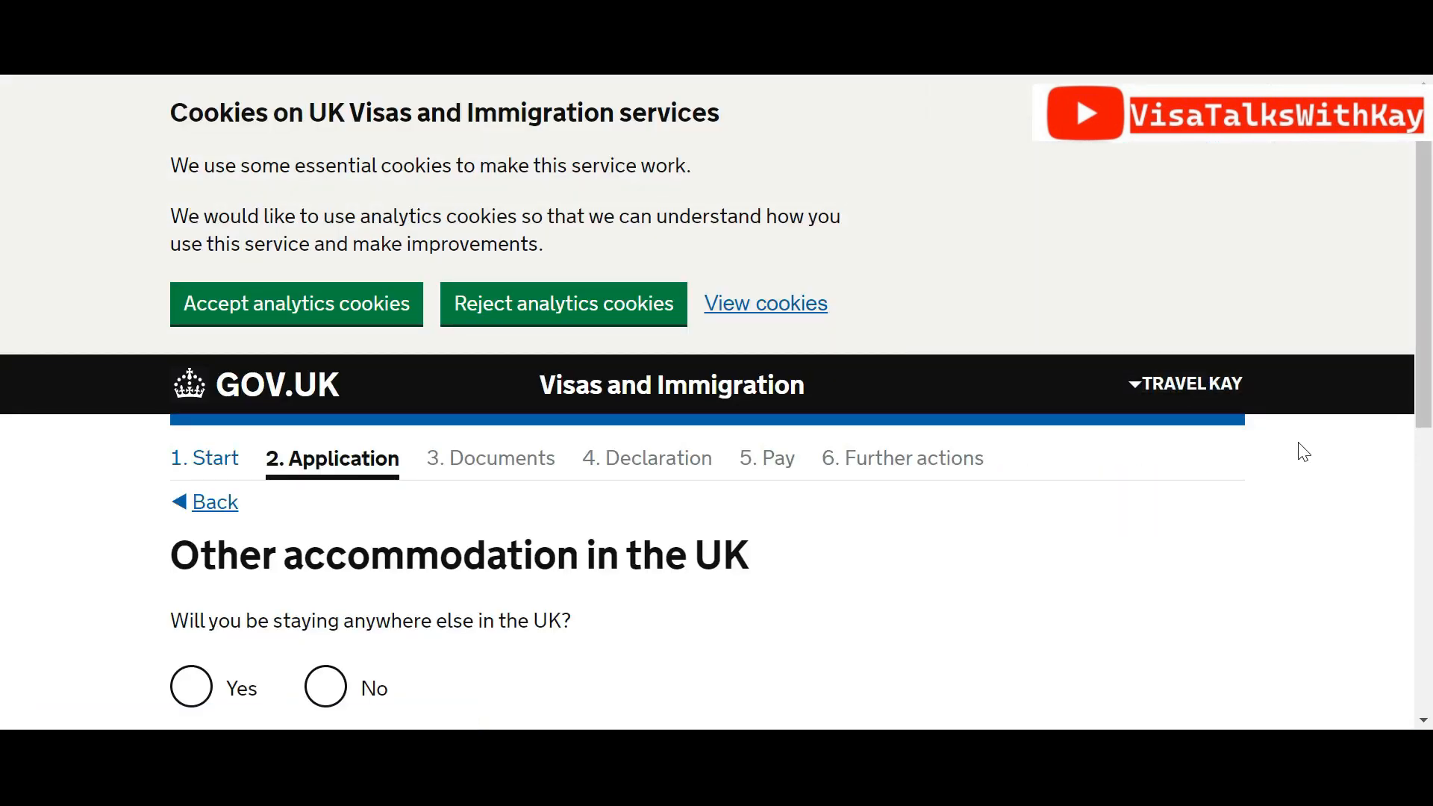
{"action": "left_click_drag", "start_coordinate": [1432, 351], "coordinate": [1431, 521]}
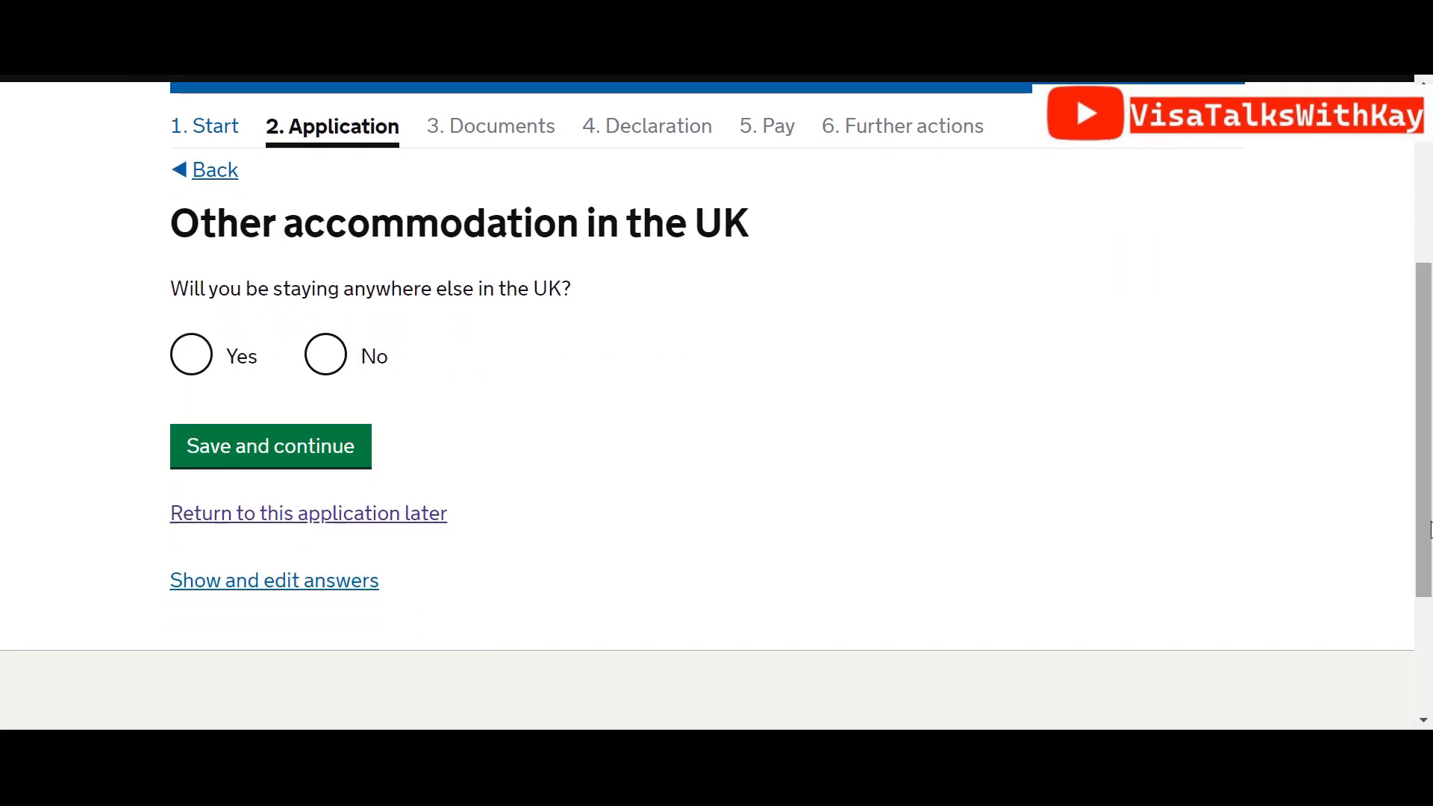
{"action": "left_click", "coordinate": [325, 356]}
{"action": "left_click", "coordinate": [317, 463]}
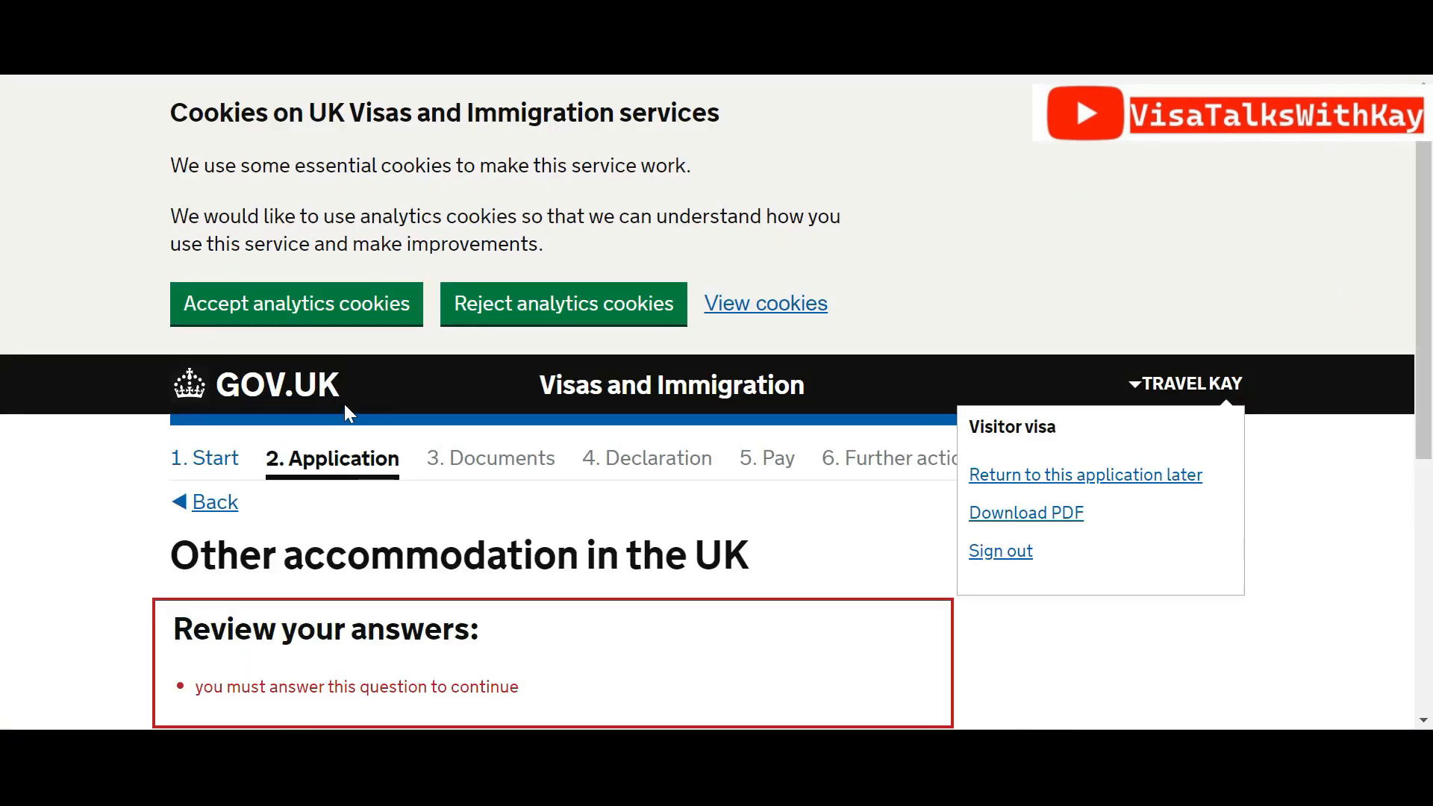
{"action": "left_click_drag", "start_coordinate": [1417, 338], "coordinate": [1416, 412]}
{"action": "left_click", "coordinate": [324, 606]}
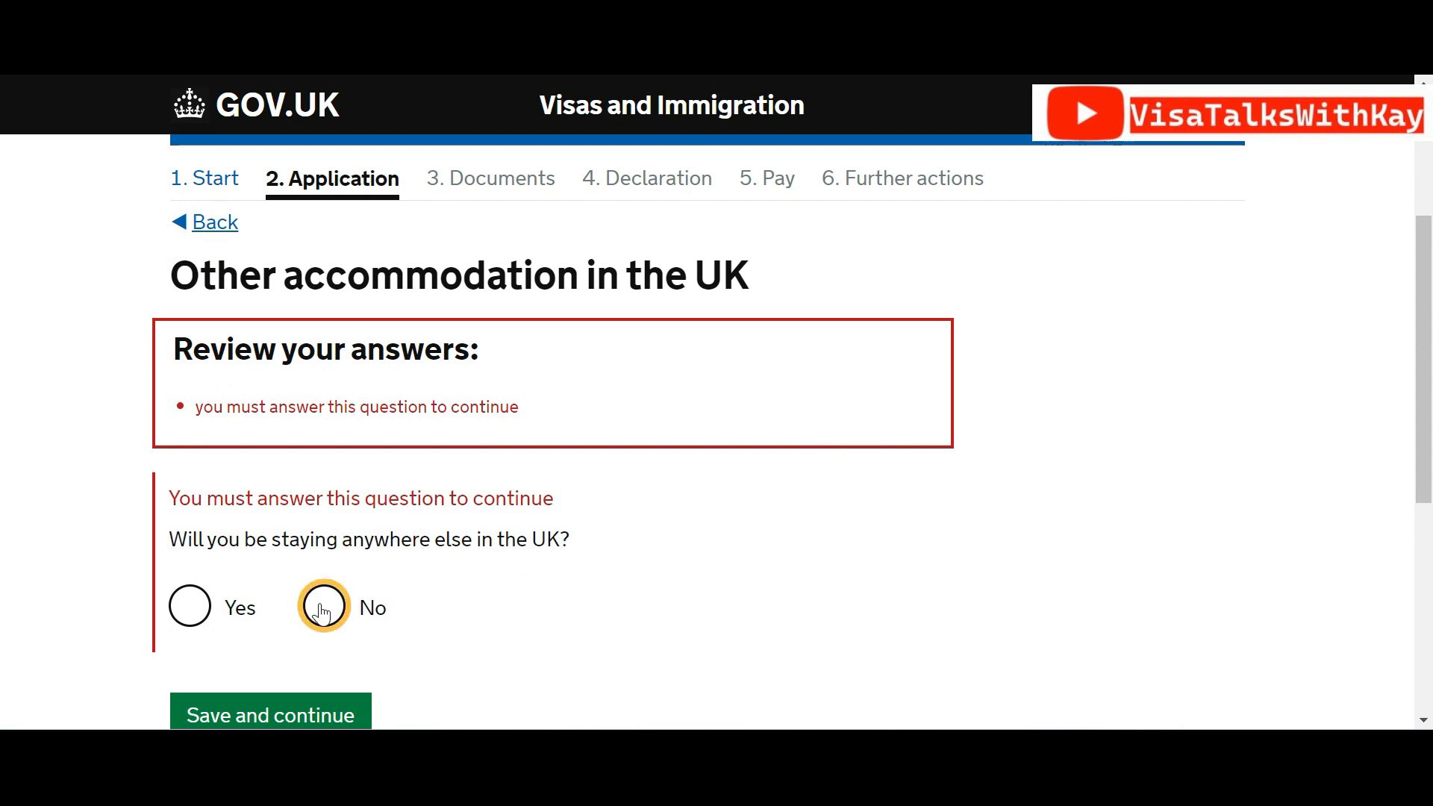
{"action": "left_click", "coordinate": [312, 714]}
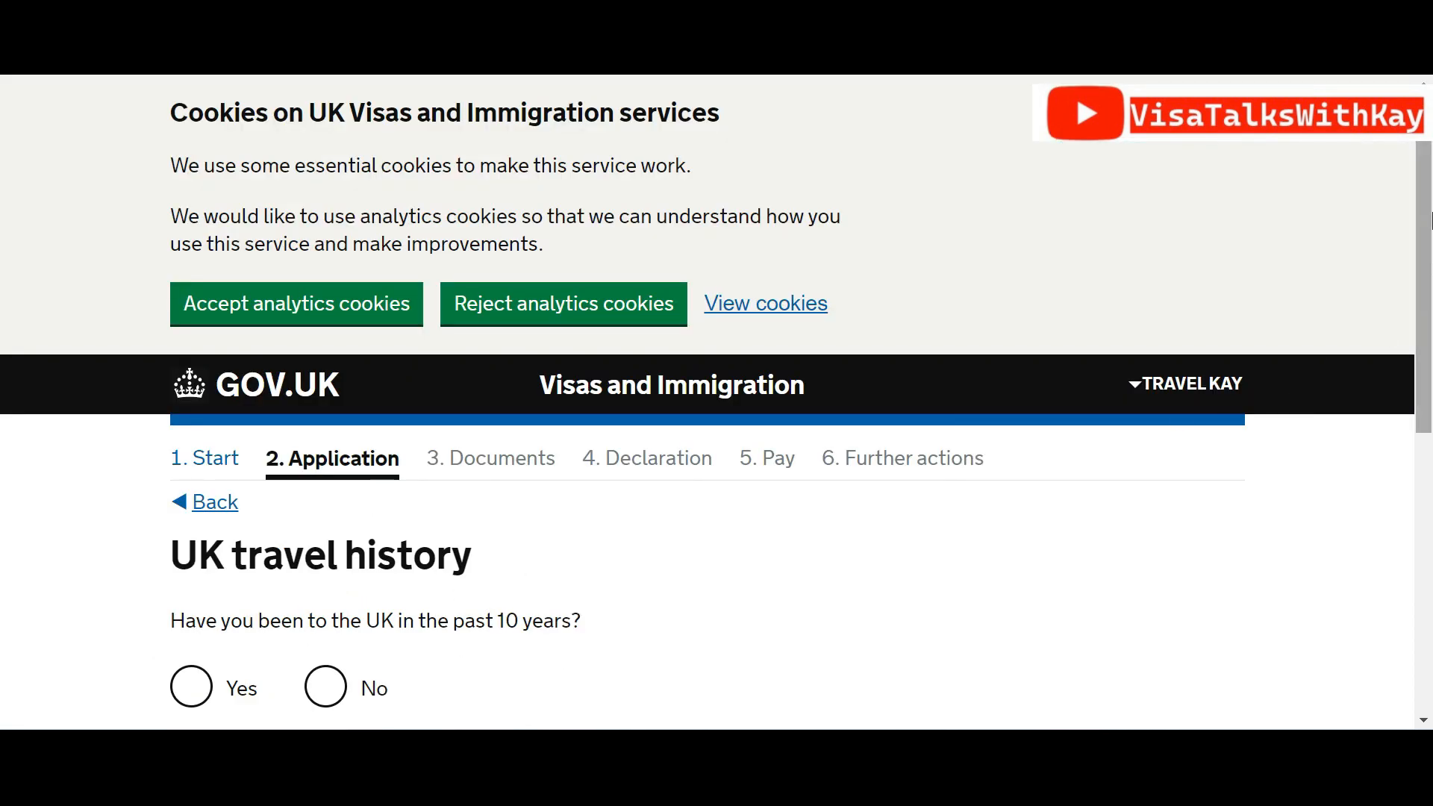
Answer Yes to visiting the UK in the past 10 years and begin entering the visit count
{"action": "left_click_drag", "start_coordinate": [1432, 214], "coordinate": [1432, 317]}
{"action": "left_click", "coordinate": [179, 509]}
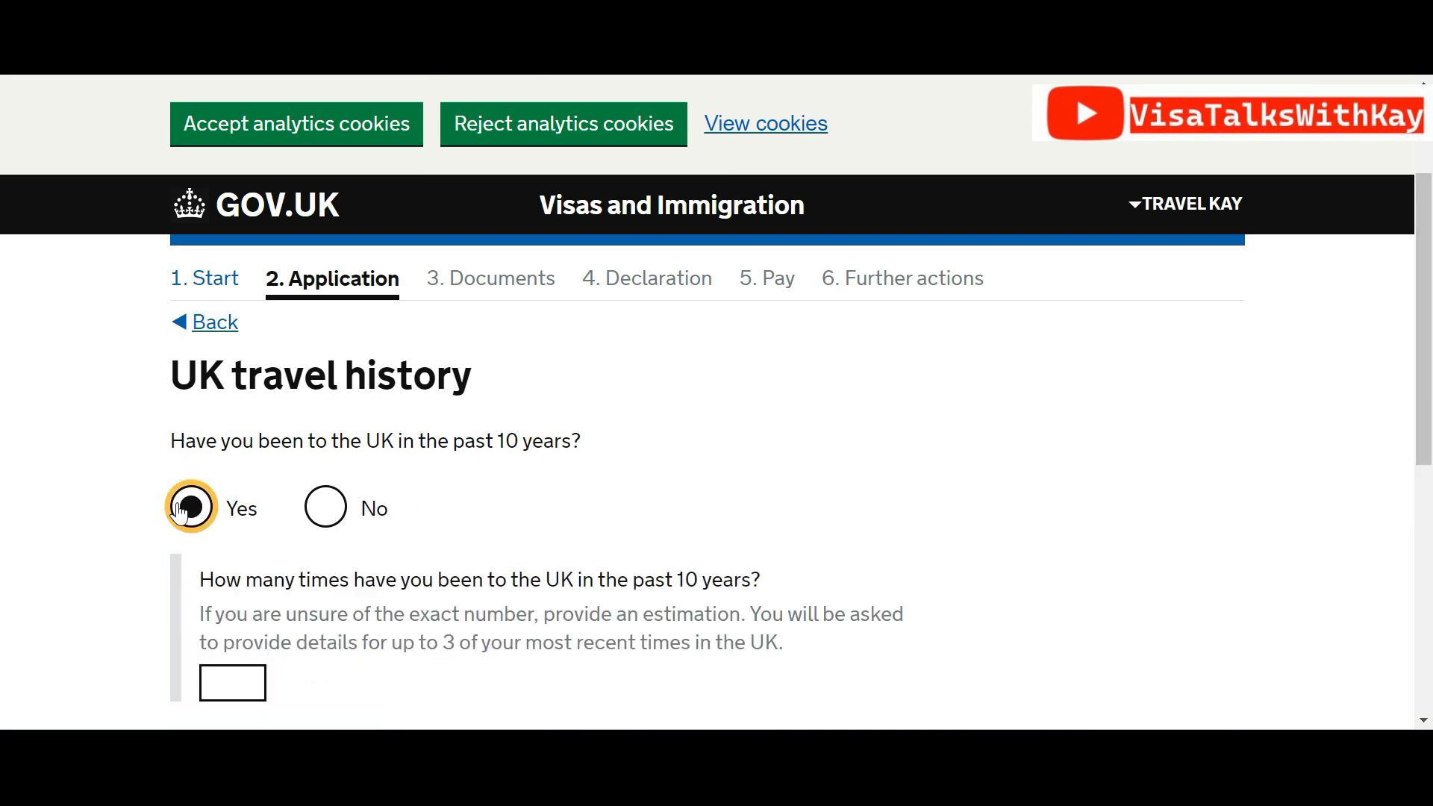
{"action": "left_click_drag", "start_coordinate": [1432, 344], "coordinate": [1431, 478]}
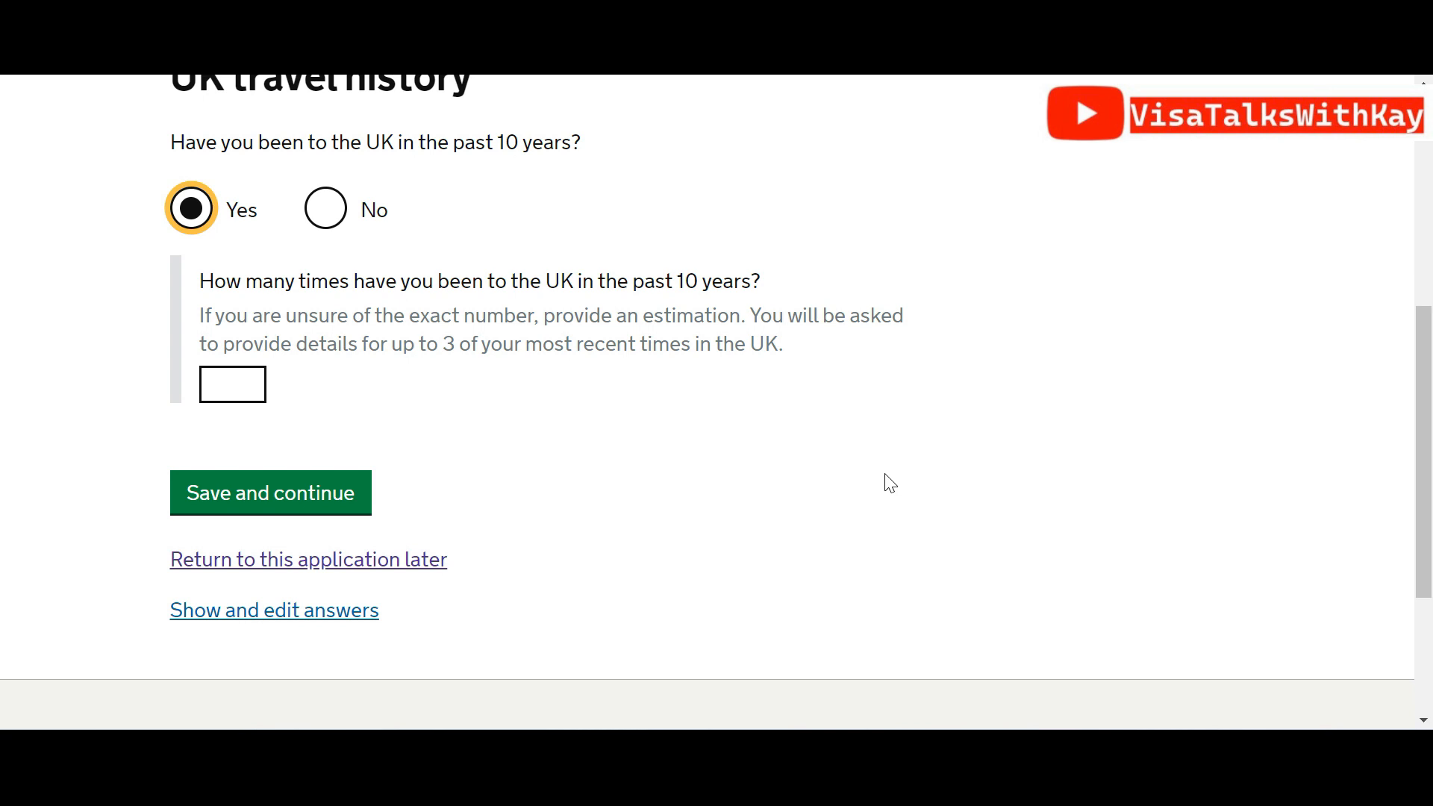
{"action": "left_click", "coordinate": [243, 388]}
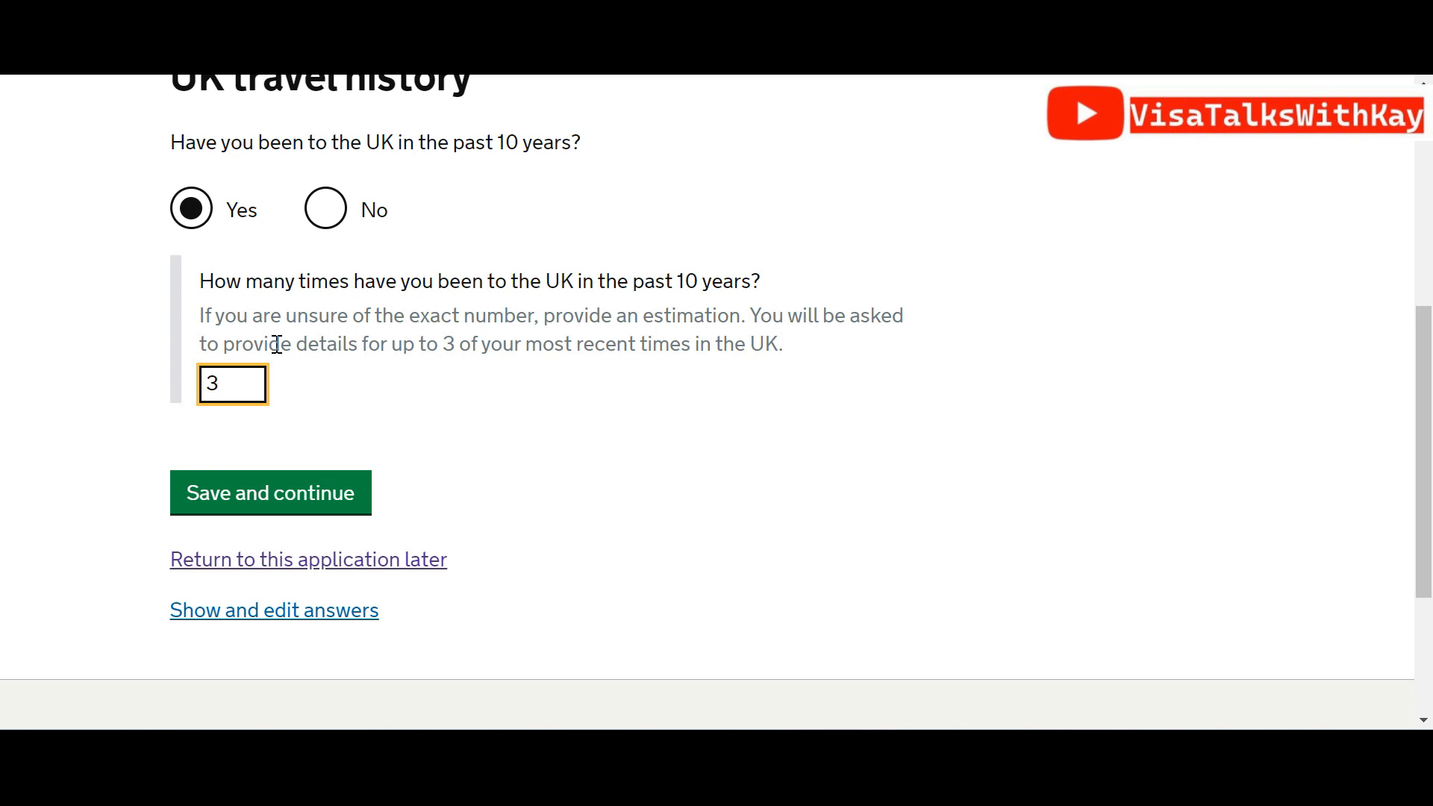
Answer No to UK visits in 10 years and Zero visits to Australia, Canada, New Zealand, USA, Switzerland or EEA
{"action": "left_click", "coordinate": [325, 208]}
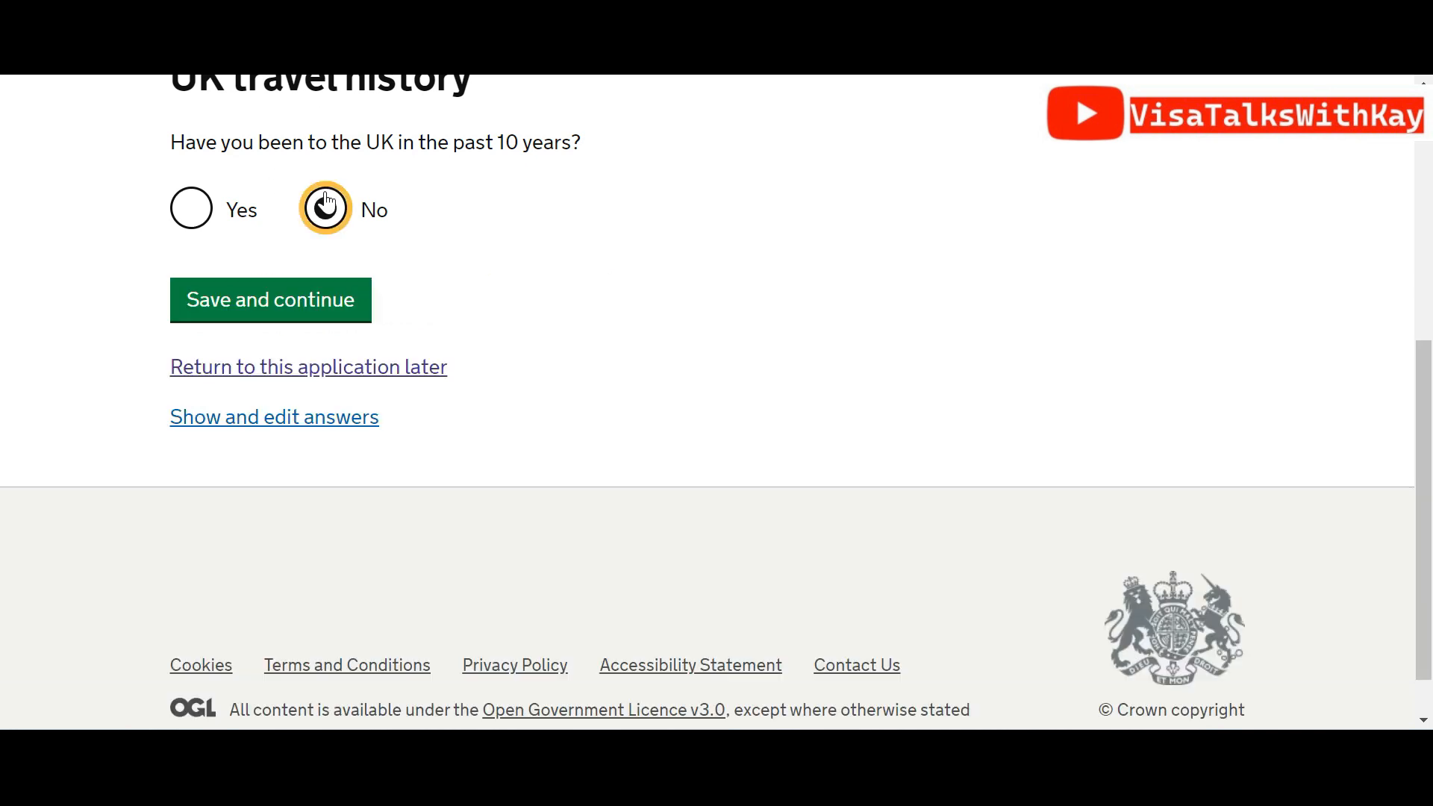
{"action": "left_click", "coordinate": [327, 311]}
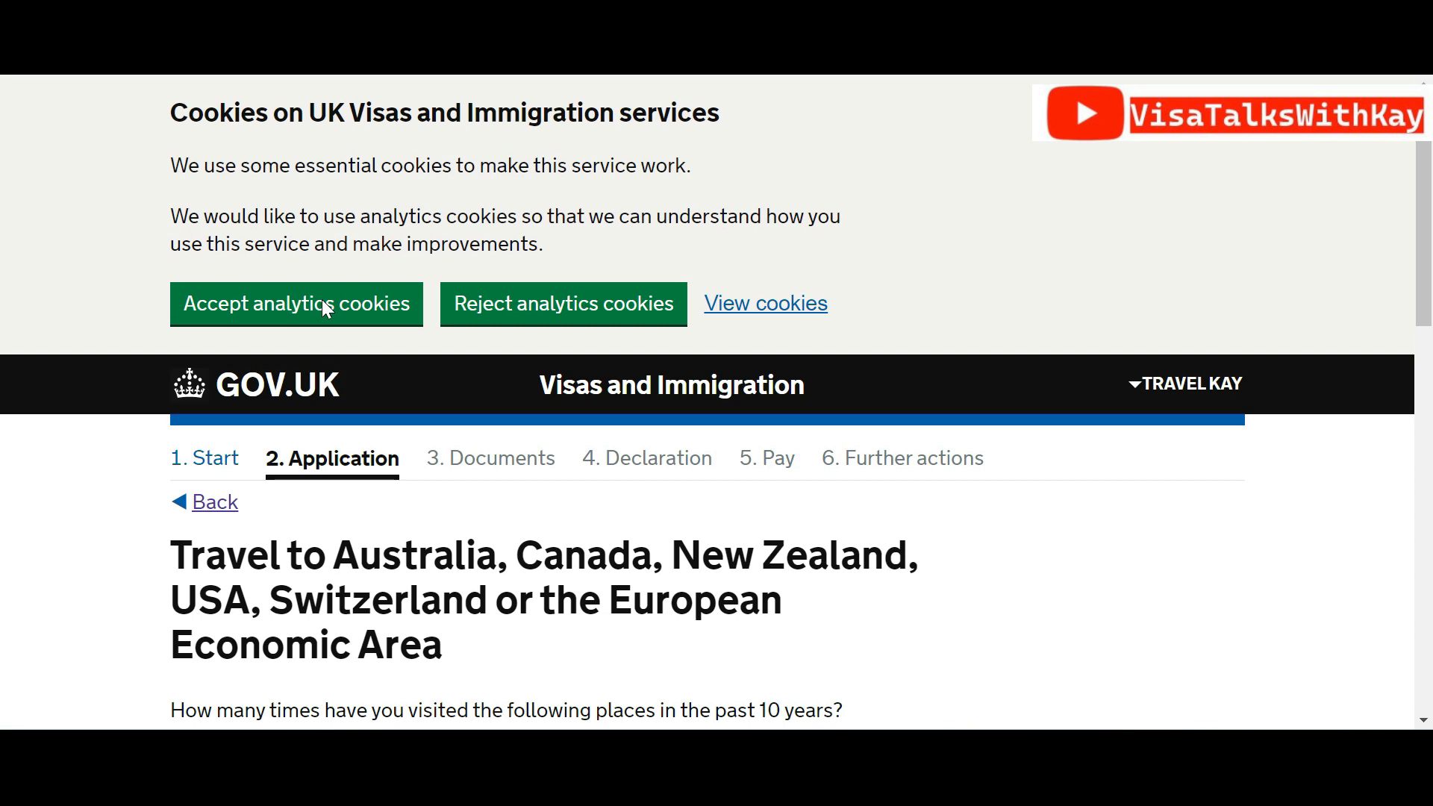
{"action": "scroll", "coordinate": [327, 307], "scroll_direction": "down", "scroll_amount": 6}
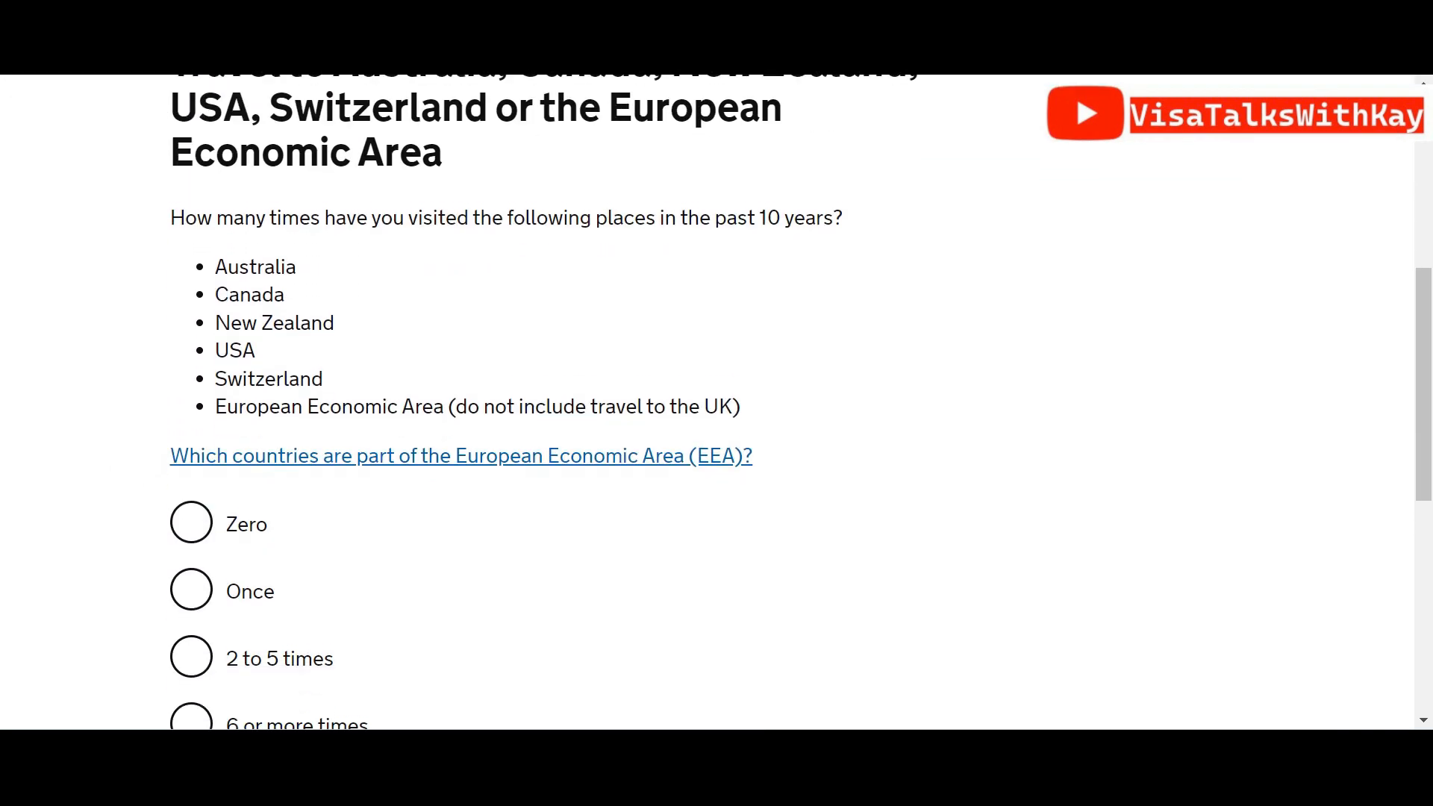
{"action": "scroll", "coordinate": [717, 405], "scroll_direction": "down", "scroll_amount": 1}
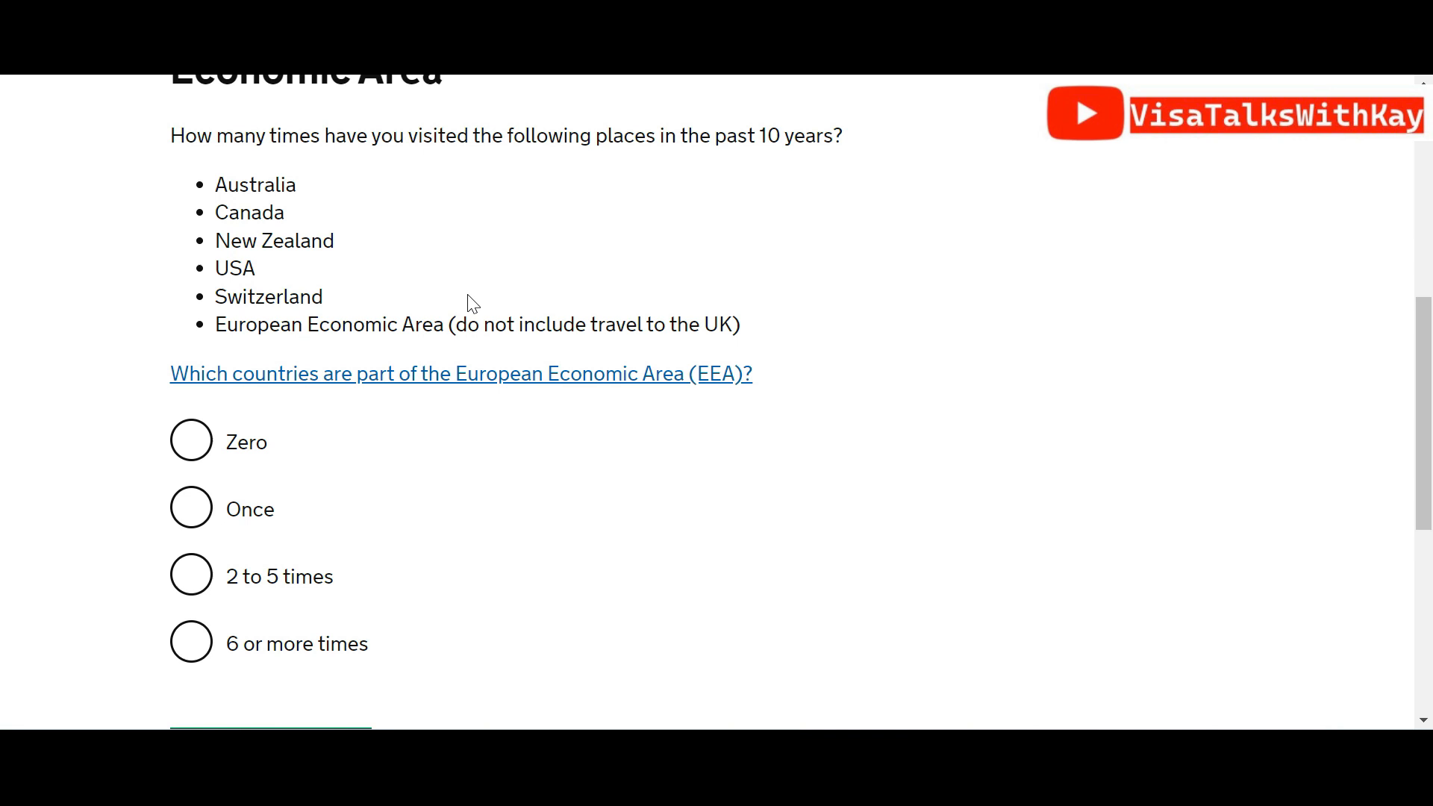
{"action": "left_click_drag", "start_coordinate": [1432, 368], "coordinate": [1431, 429]}
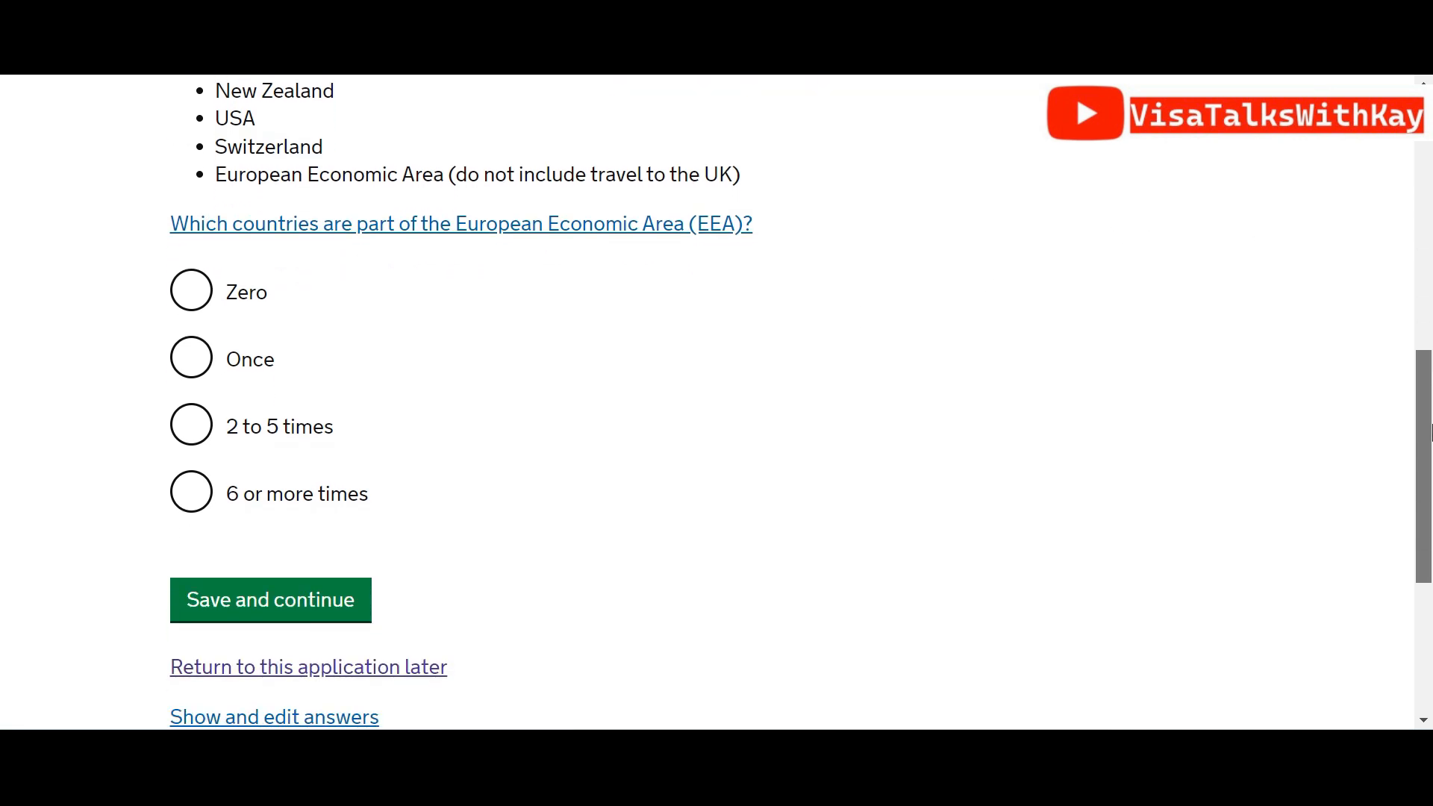
{"action": "left_click", "coordinate": [193, 293]}
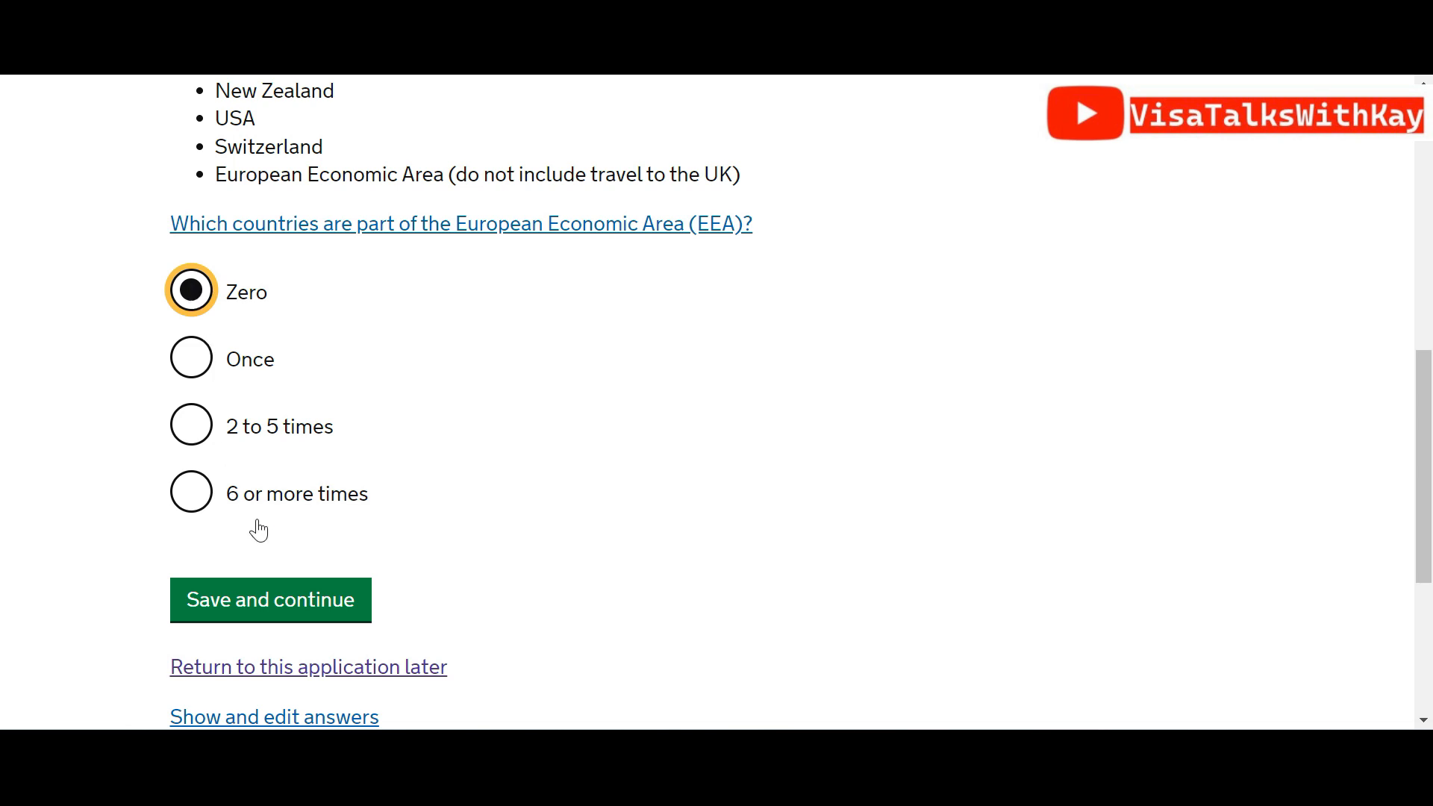
{"action": "left_click", "coordinate": [292, 598]}
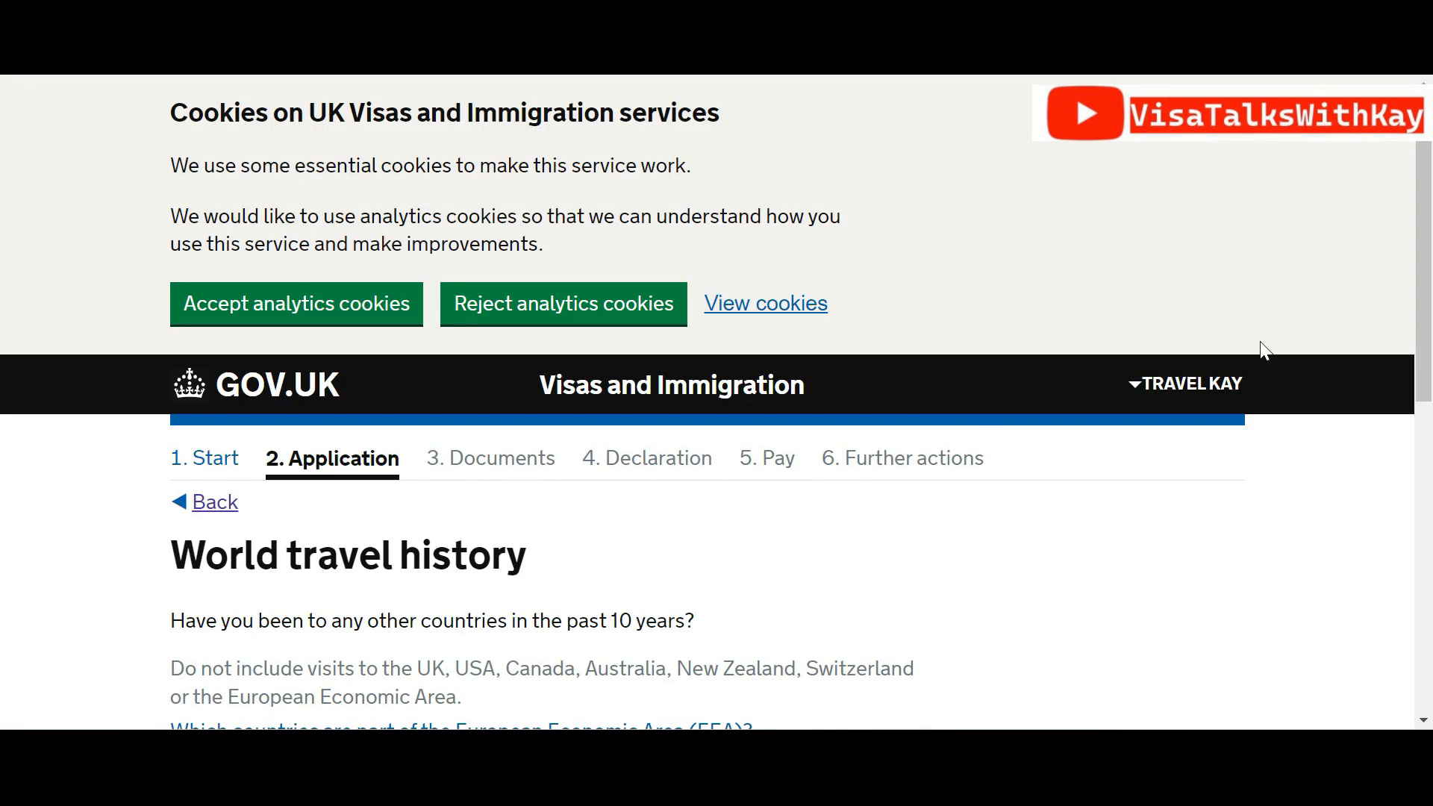
Answer Yes to visiting other countries in the past 10 years and save
{"action": "left_click_drag", "start_coordinate": [1431, 300], "coordinate": [1423, 486]}
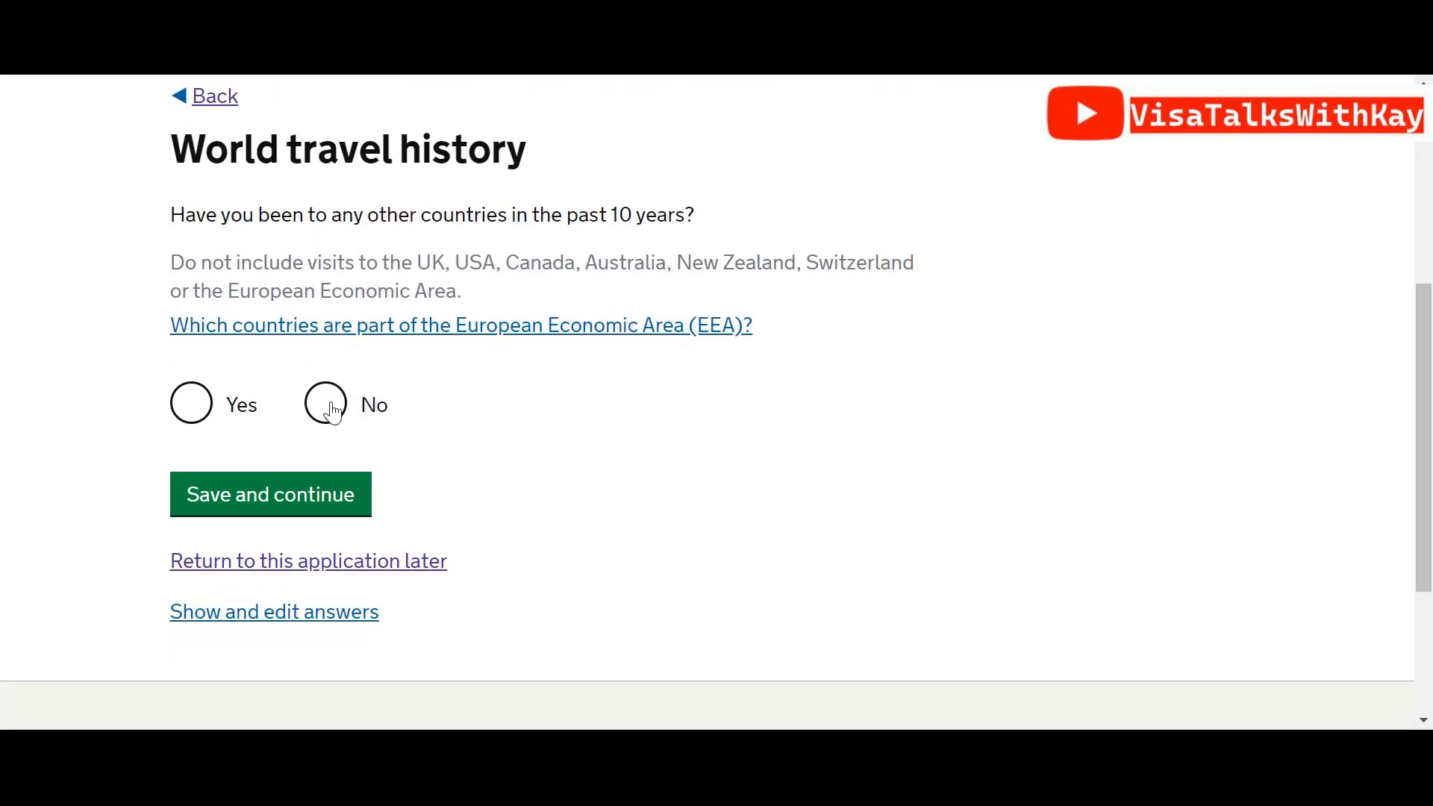
{"action": "left_click", "coordinate": [188, 404]}
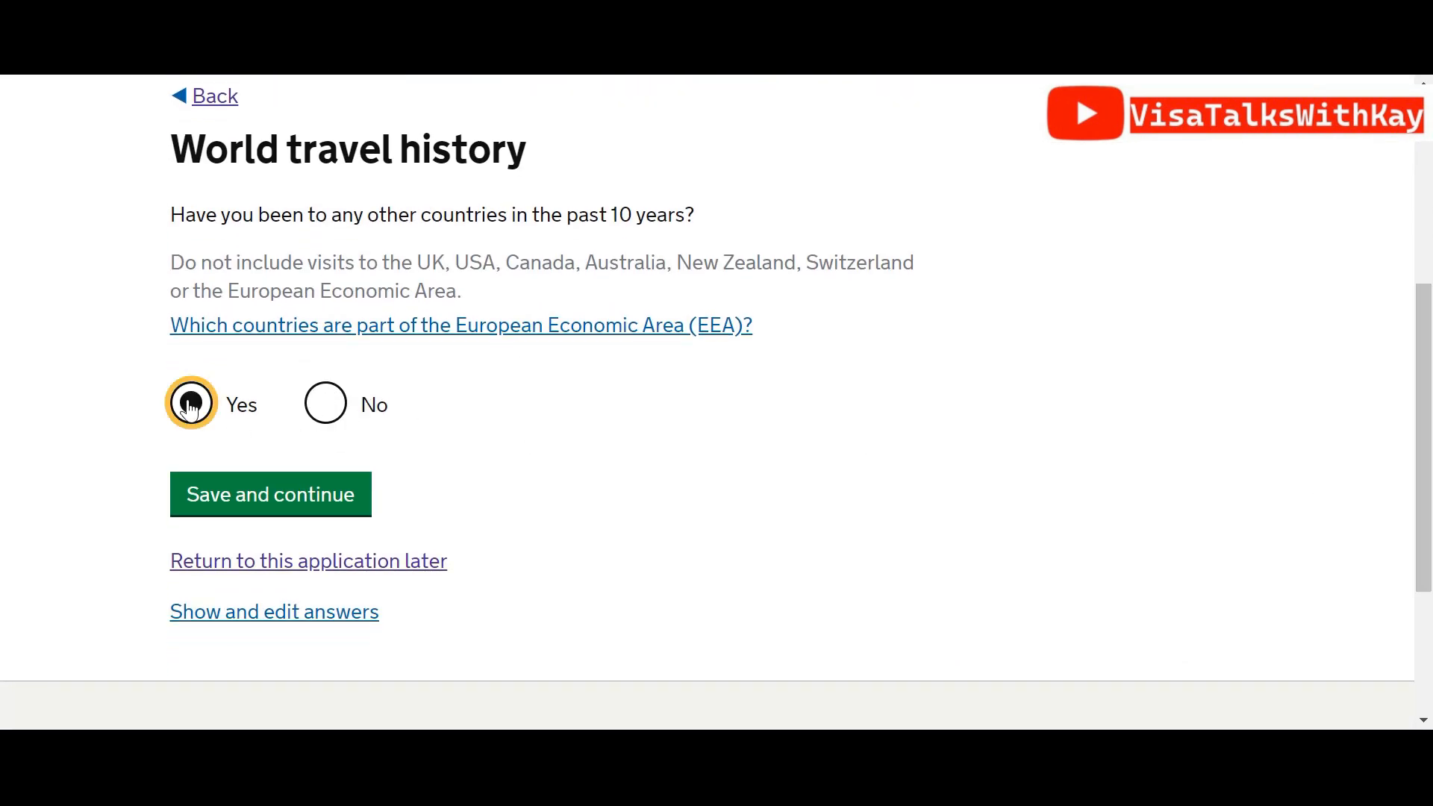
{"action": "left_click", "coordinate": [211, 496]}
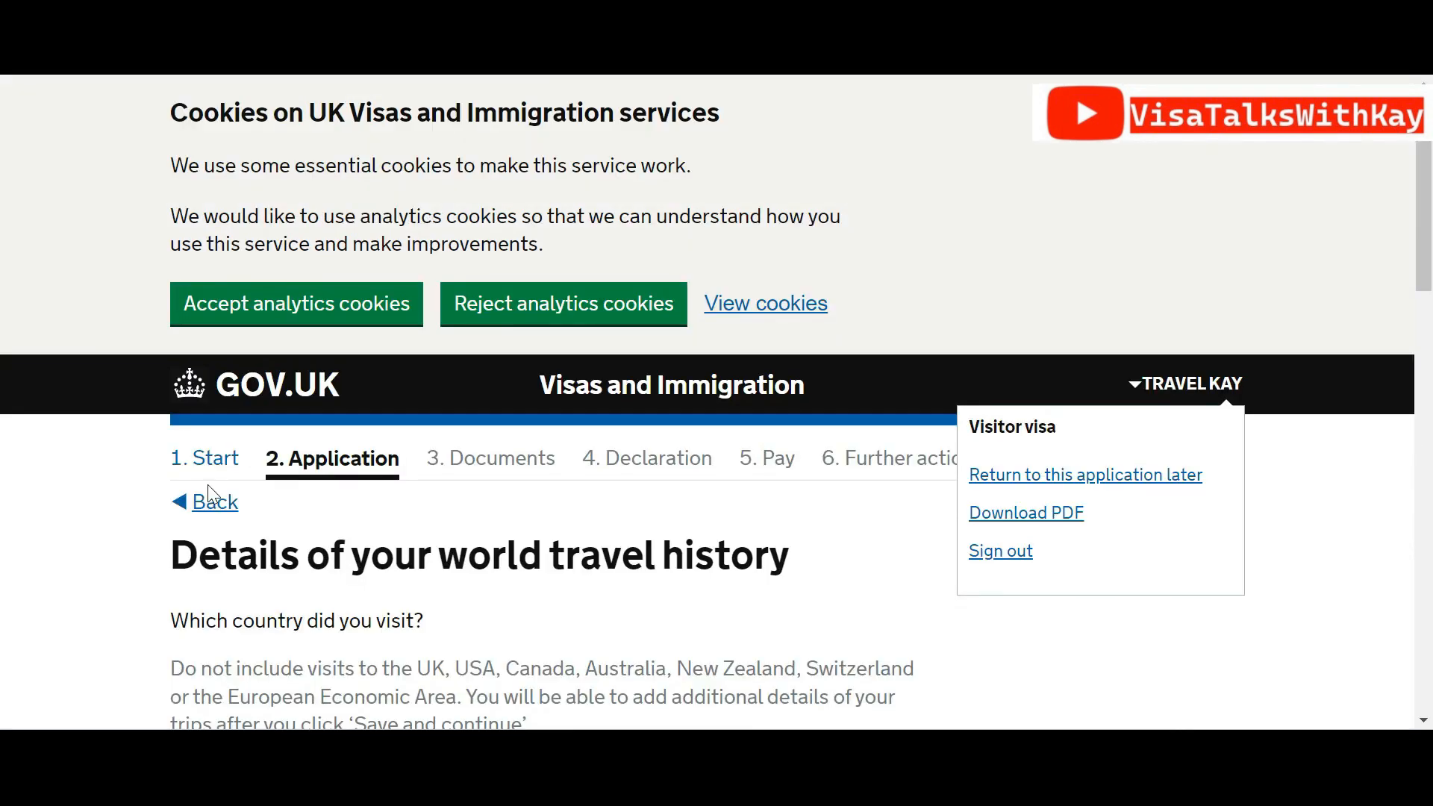
{"action": "left_click_drag", "start_coordinate": [1424, 210], "coordinate": [1427, 510]}
{"action": "left_click_drag", "start_coordinate": [1431, 510], "coordinate": [1431, 291]}
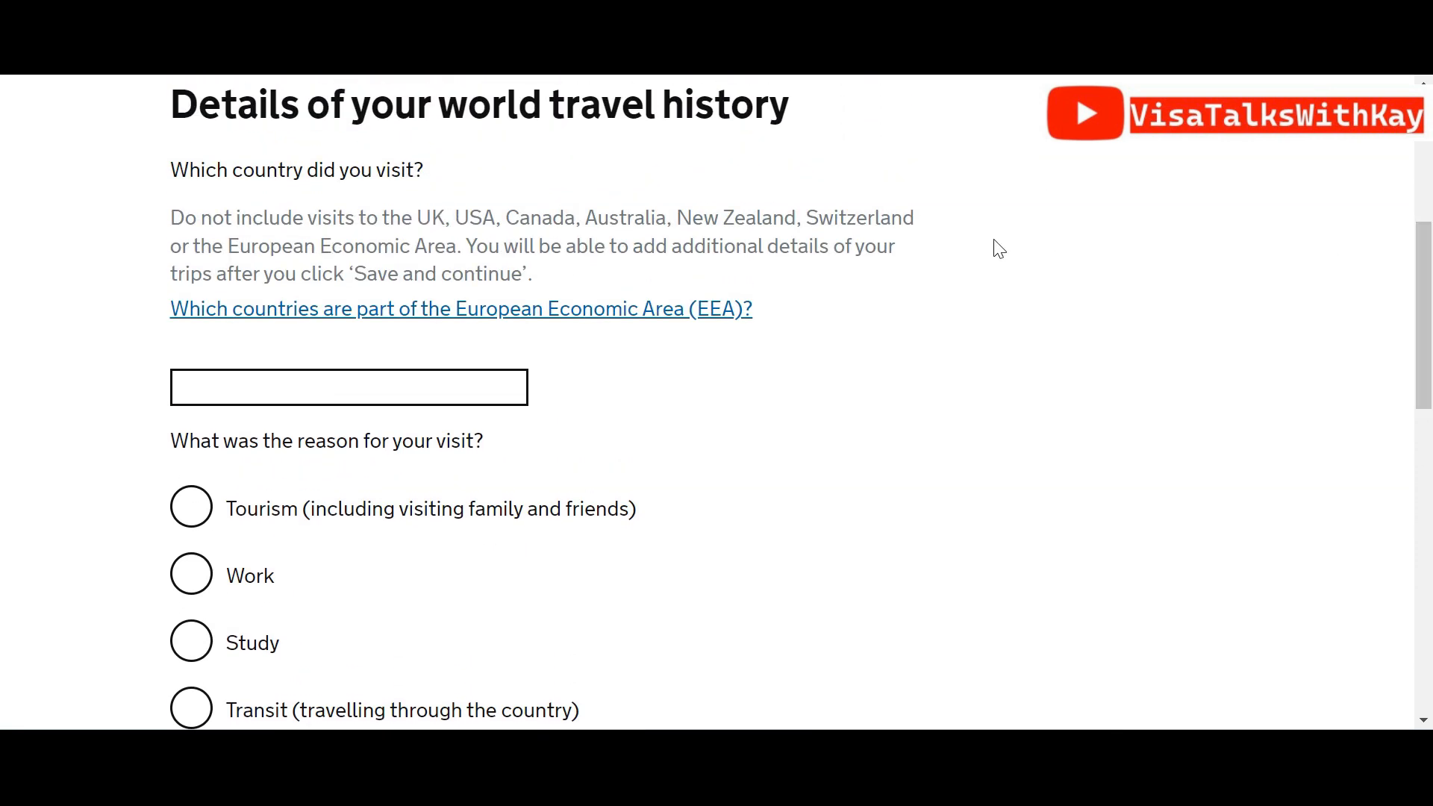
{"action": "left_click_drag", "start_coordinate": [1410, 365], "coordinate": [1417, 608]}
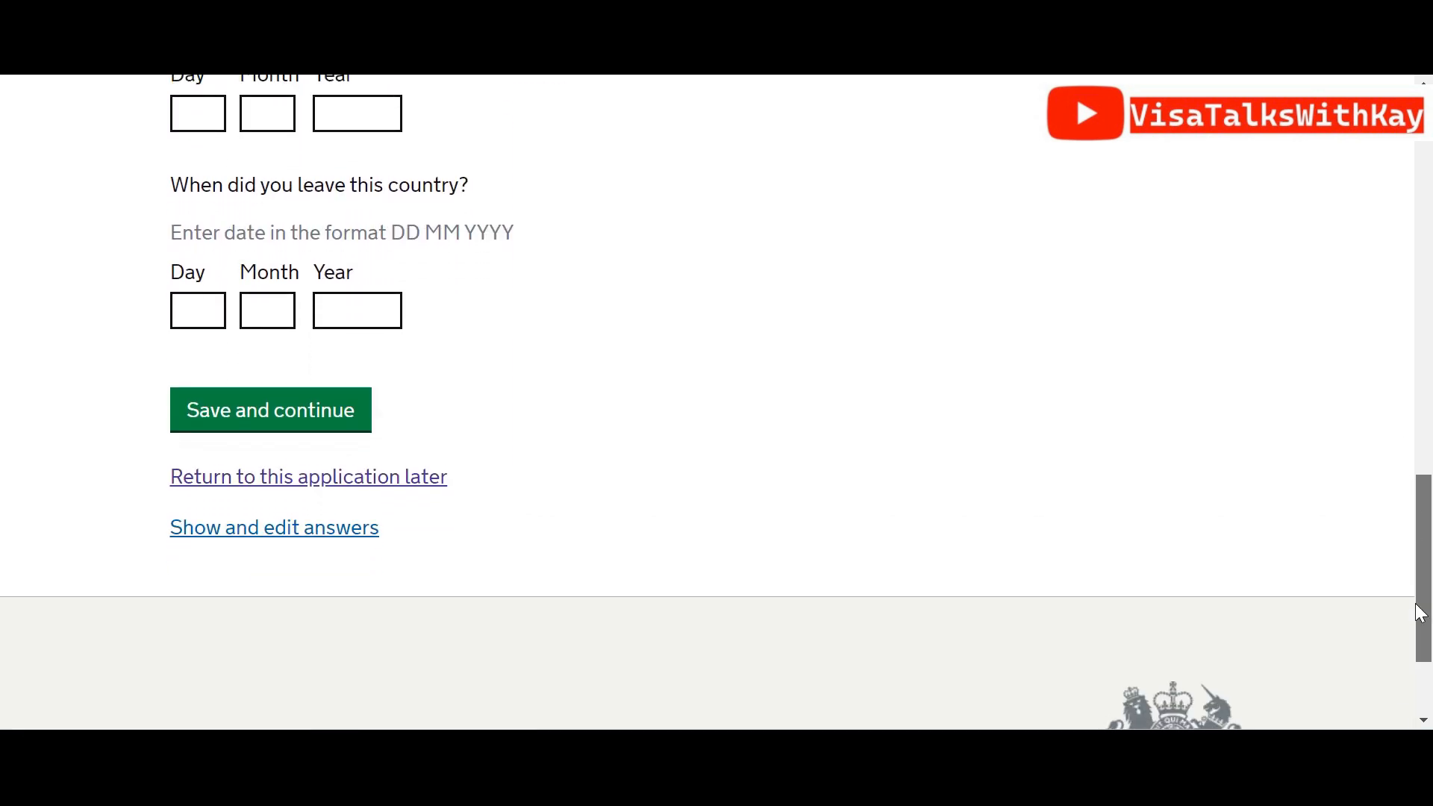
Edit the other-countries answer from the answers summary, changing it to No and saving
{"action": "left_click", "coordinate": [307, 532]}
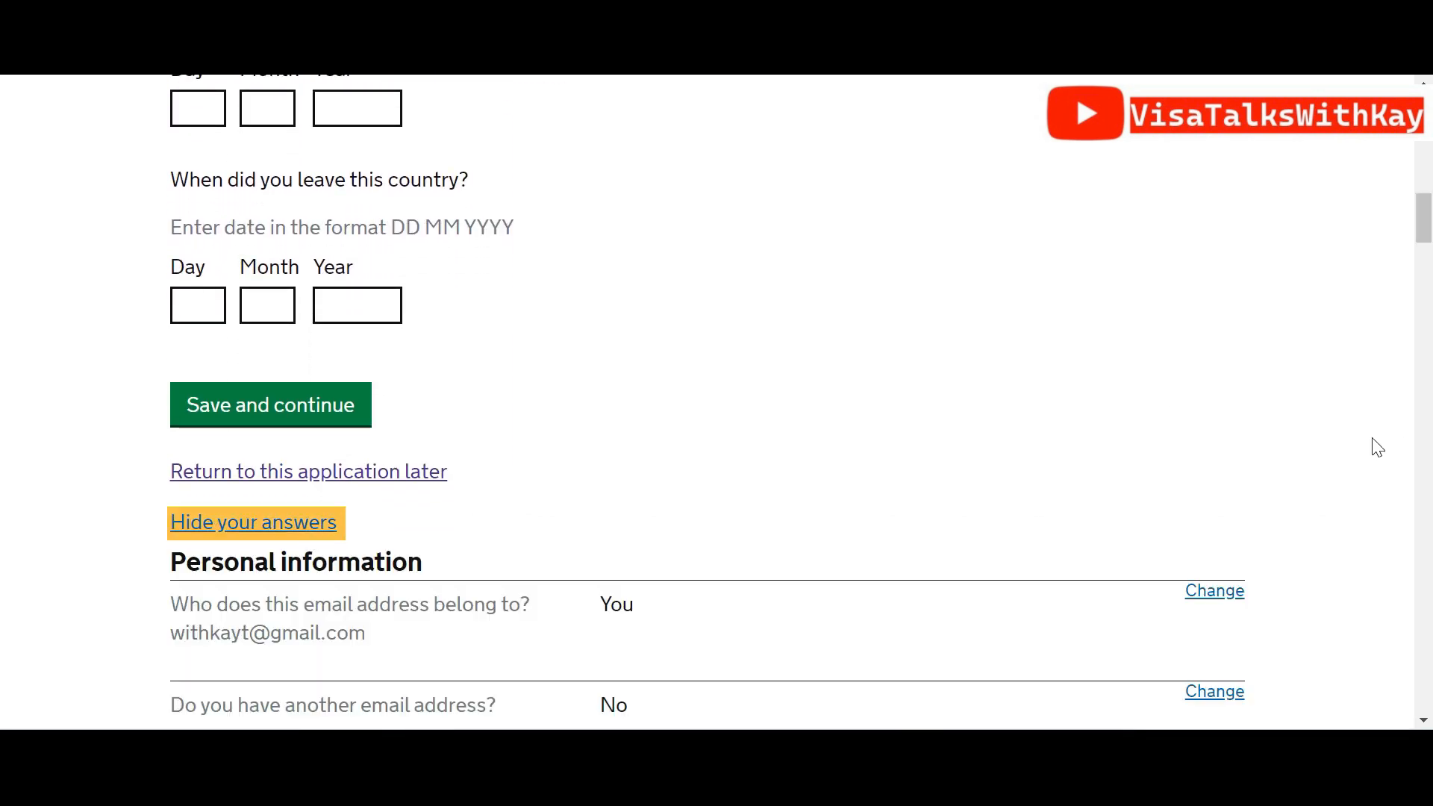
{"action": "left_click_drag", "start_coordinate": [1424, 224], "coordinate": [1426, 677]}
{"action": "left_click", "coordinate": [1225, 629]}
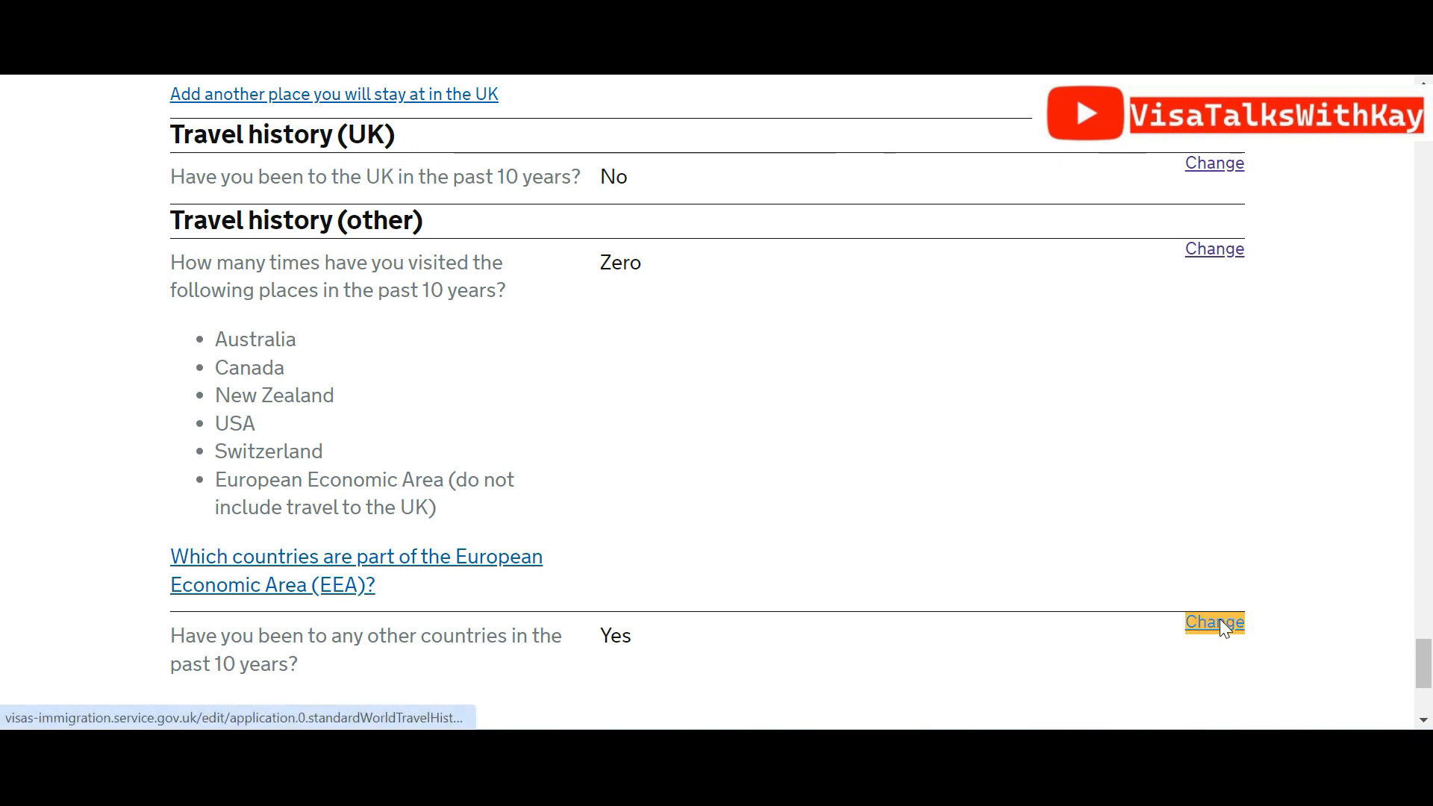
{"action": "left_click_drag", "start_coordinate": [1426, 403], "coordinate": [1430, 468]}
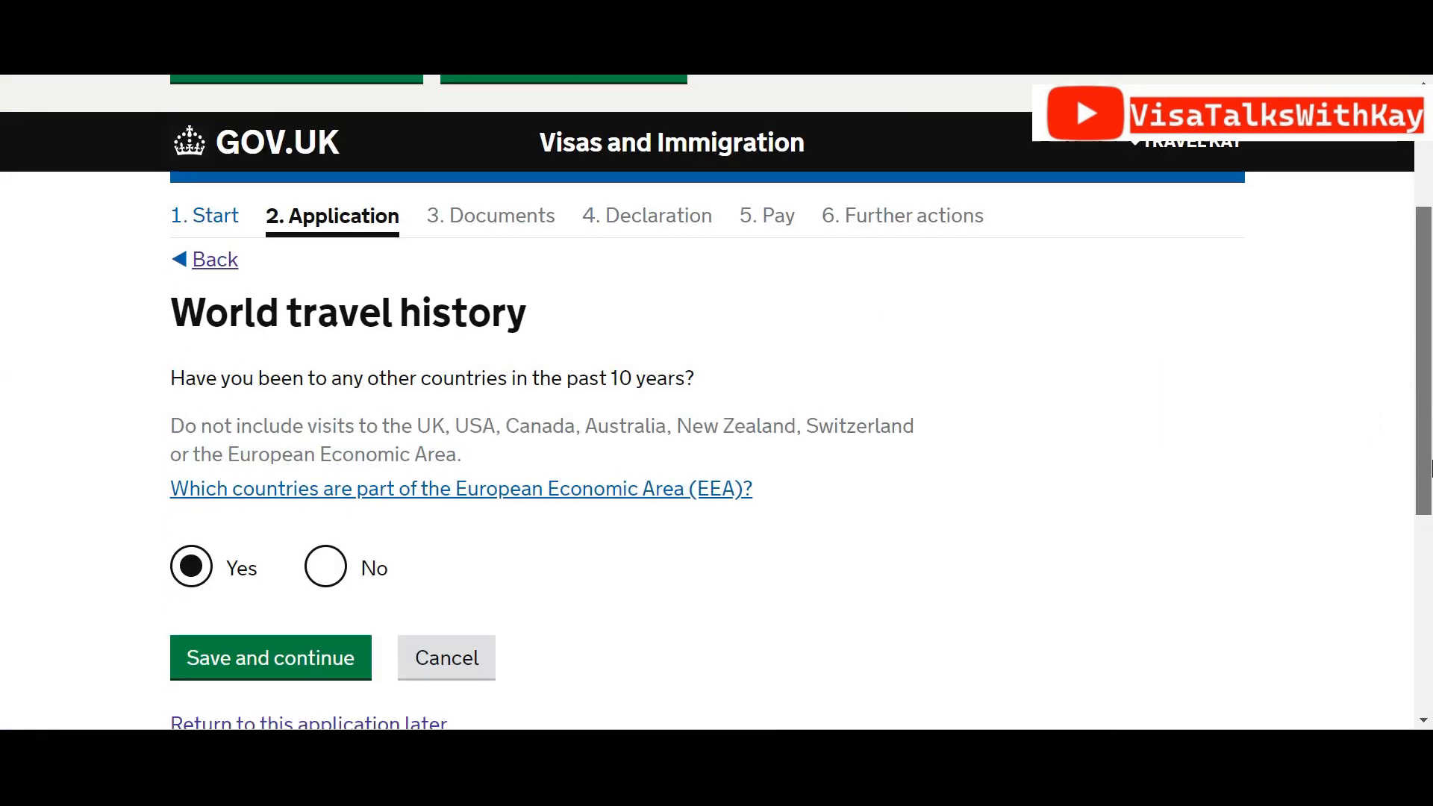
{"action": "scroll", "coordinate": [639, 333], "scroll_direction": "down", "scroll_amount": 1}
{"action": "left_click", "coordinate": [324, 459]}
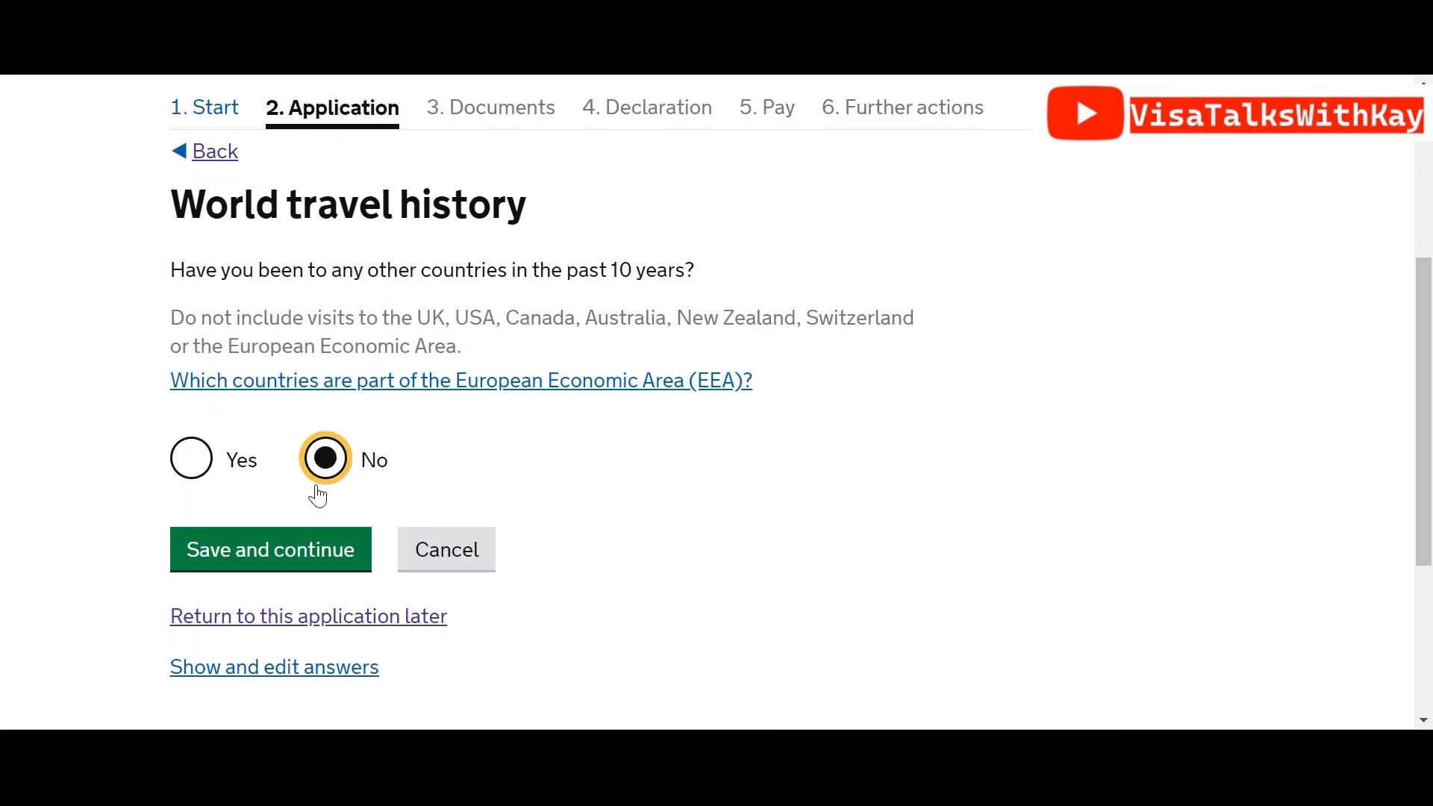
{"action": "left_click", "coordinate": [315, 556]}
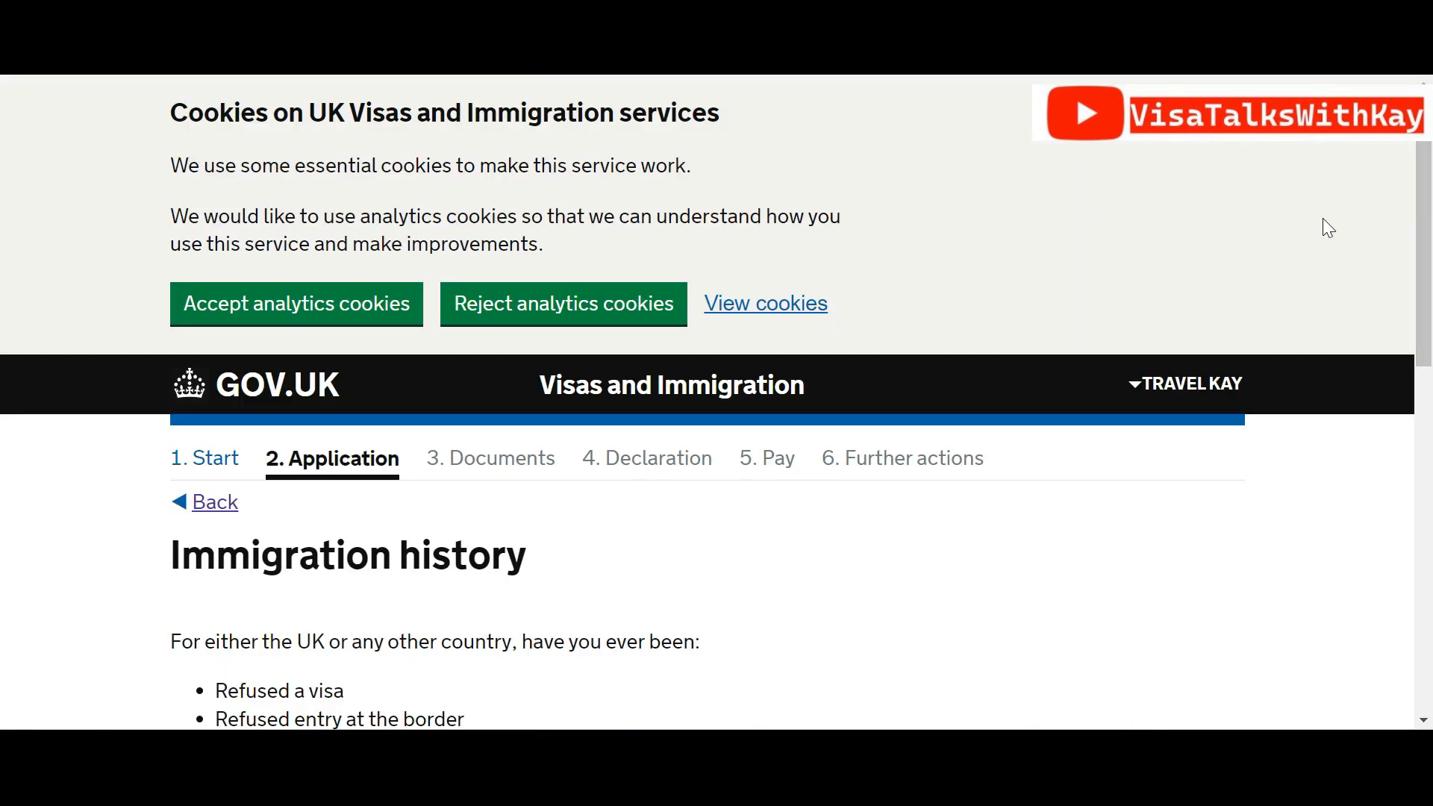
{"action": "left_click_drag", "start_coordinate": [1426, 200], "coordinate": [1431, 386]}
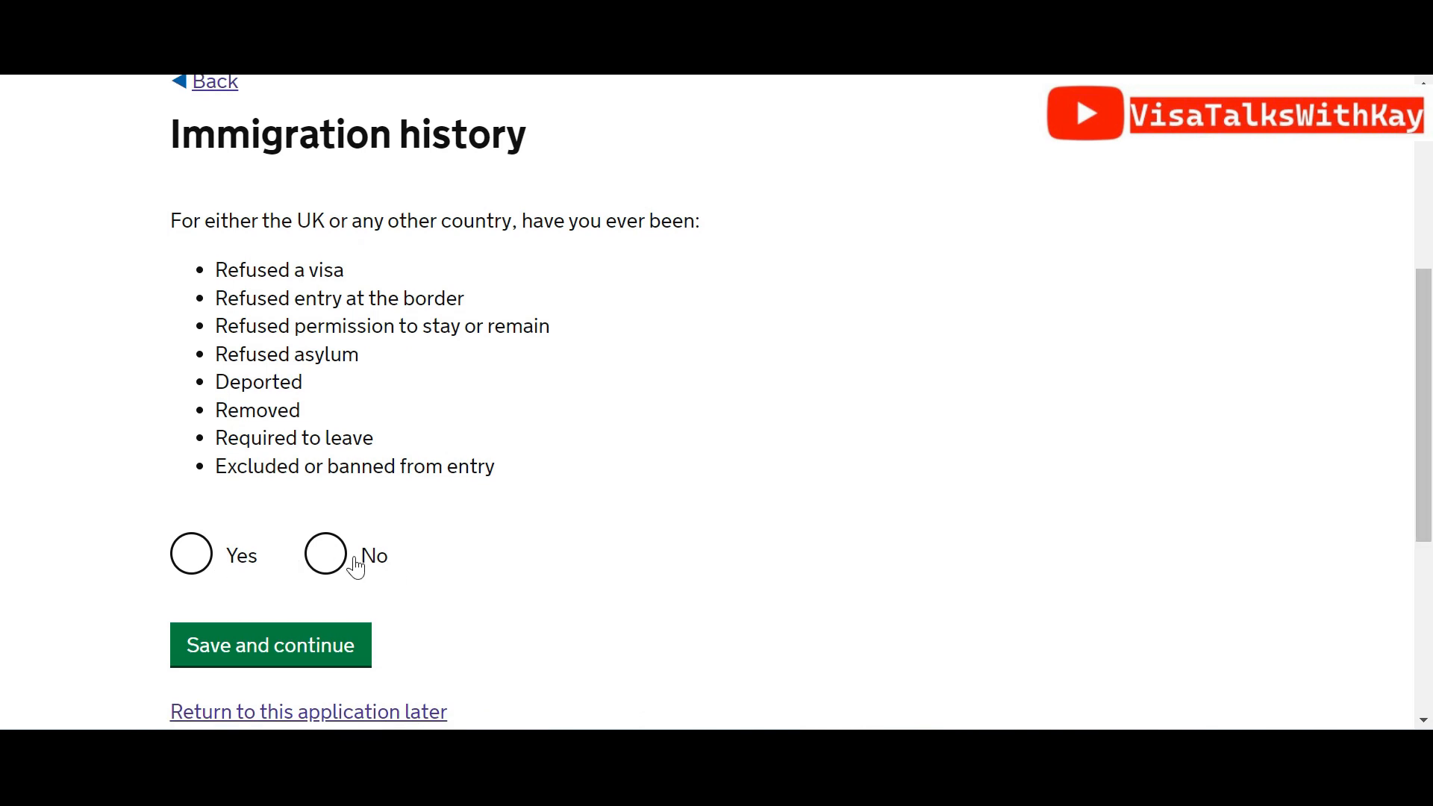
Answer No to previous immigration refusals and to breaching UK immigration law
{"action": "left_click", "coordinate": [342, 576]}
{"action": "left_click", "coordinate": [319, 625]}
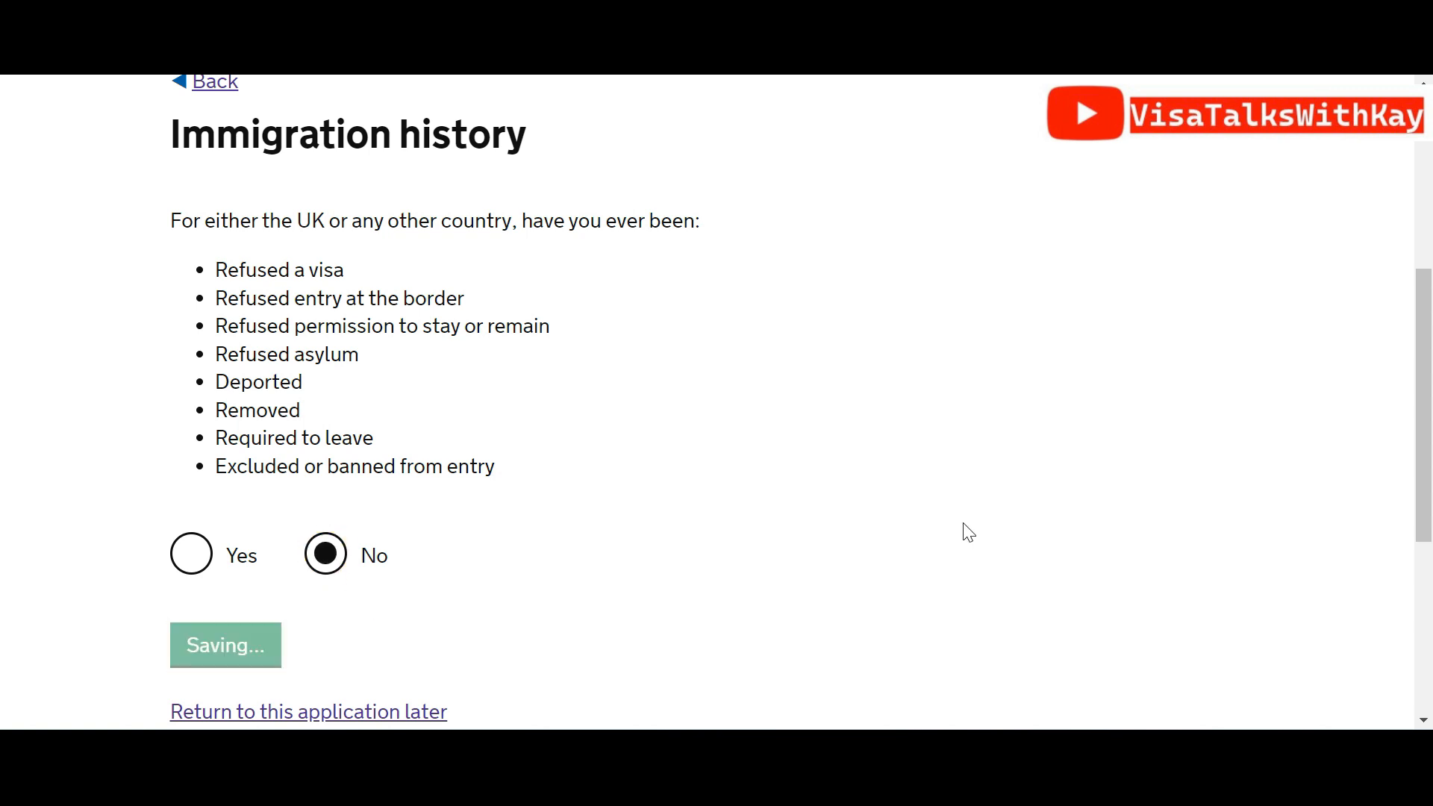
{"action": "scroll", "coordinate": [1430, 219], "scroll_direction": "down", "scroll_amount": 5}
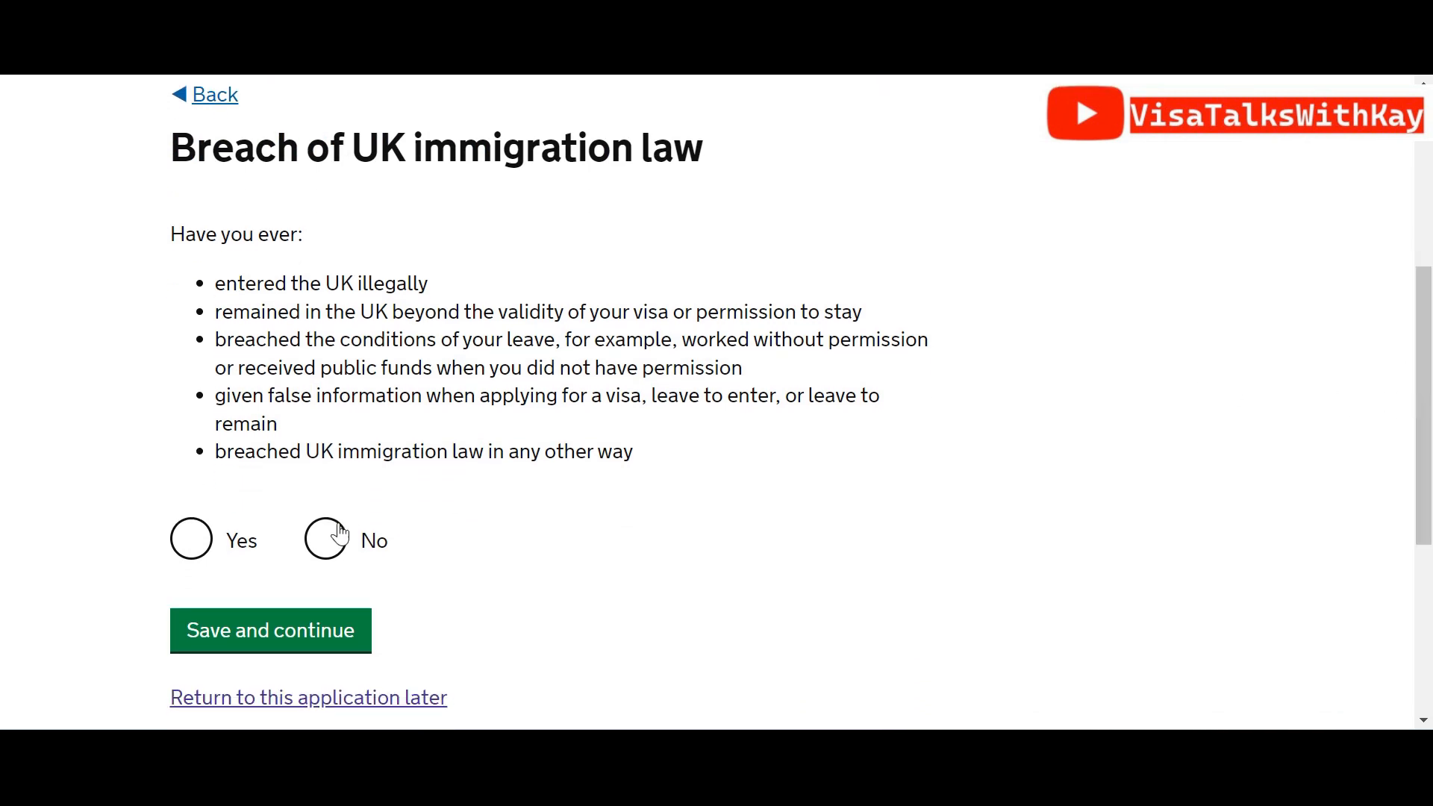
{"action": "left_click", "coordinate": [335, 537]}
{"action": "left_click", "coordinate": [302, 629]}
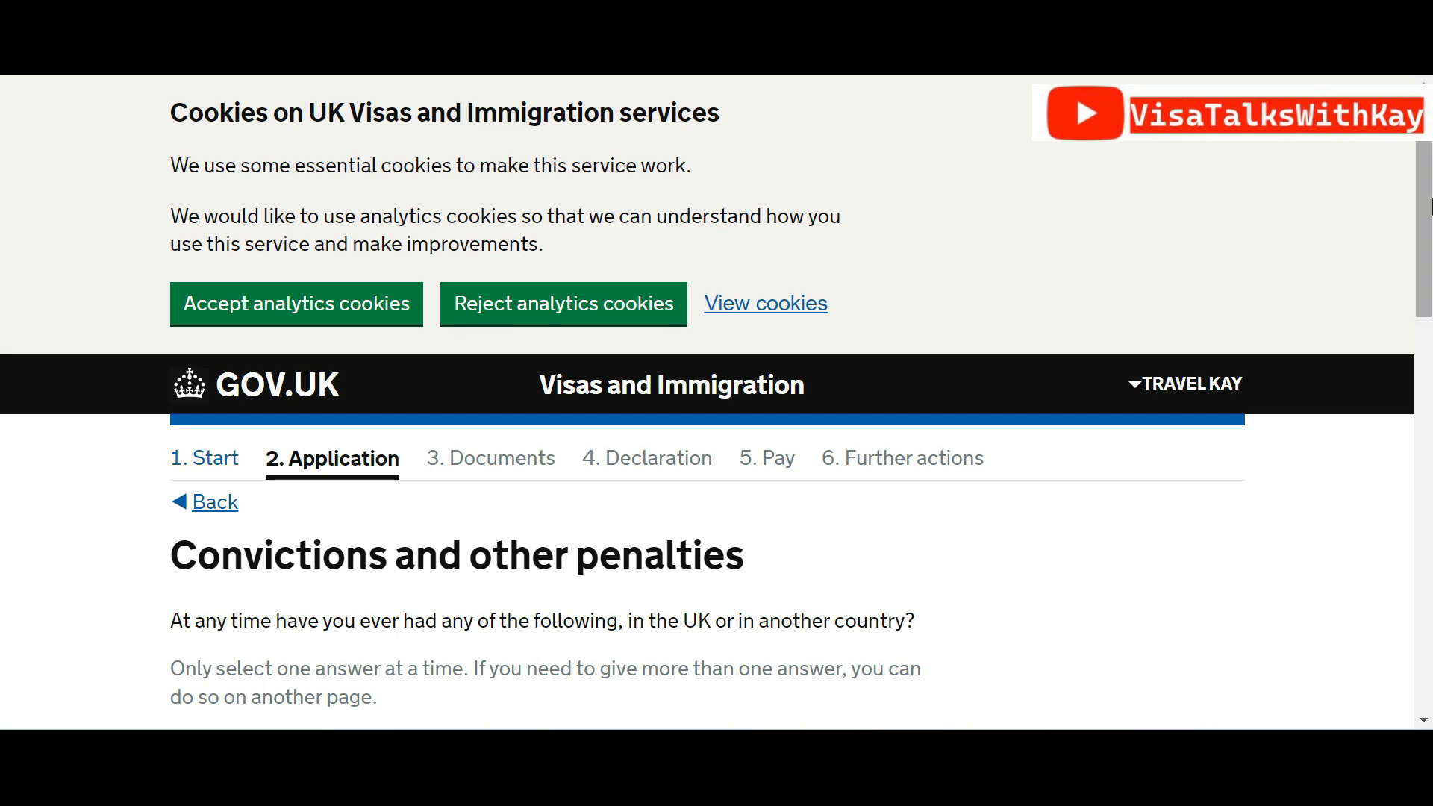
Declare never having had any convictions or penalties and save
{"action": "scroll", "coordinate": [1422, 370], "scroll_direction": "down", "scroll_amount": 5}
{"action": "scroll", "coordinate": [1423, 369], "scroll_direction": "down", "scroll_amount": 2}
{"action": "scroll", "coordinate": [1426, 373], "scroll_direction": "up", "scroll_amount": 1}
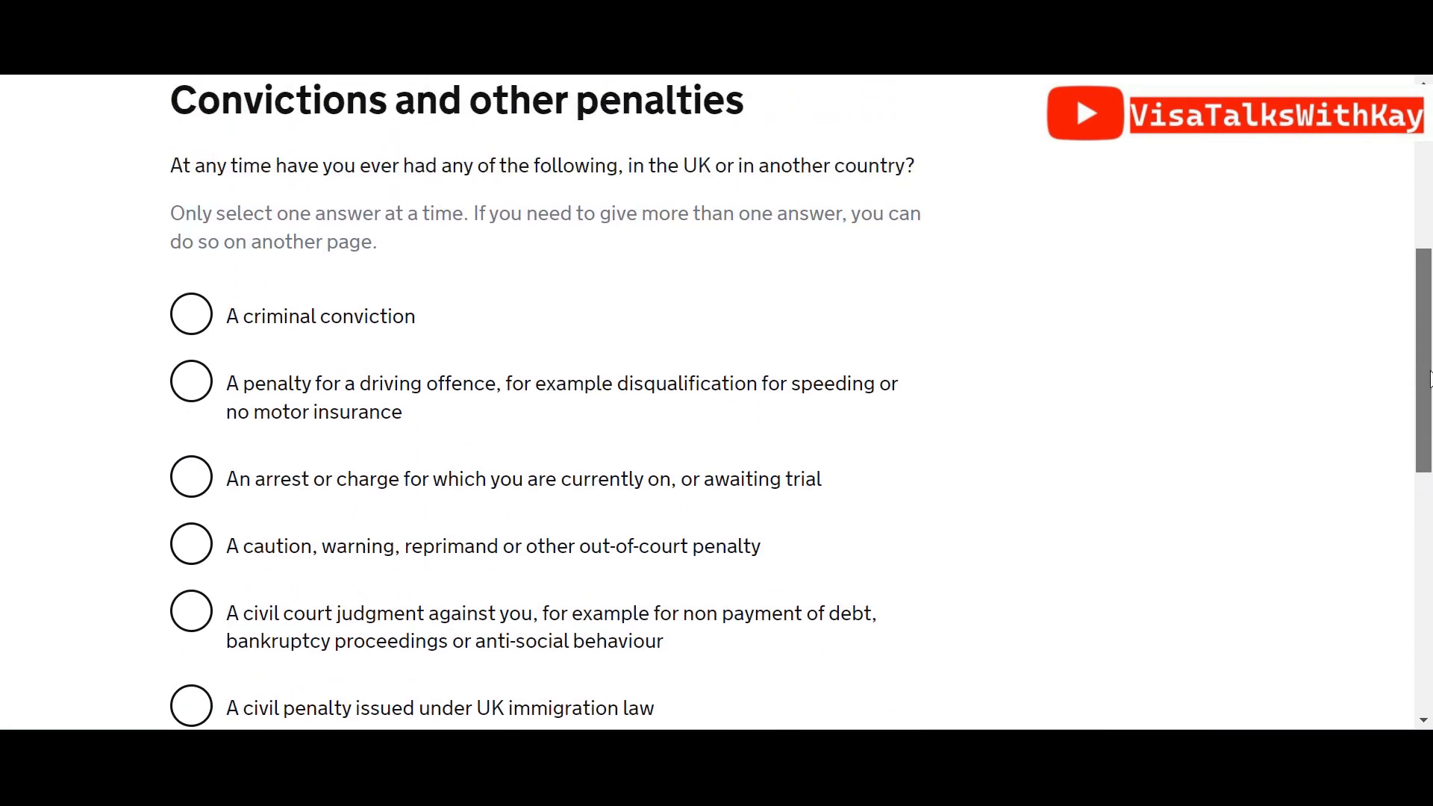
{"action": "scroll", "coordinate": [1429, 378], "scroll_direction": "down", "scroll_amount": 3}
{"action": "left_click", "coordinate": [209, 539]}
{"action": "left_click", "coordinate": [238, 677]}
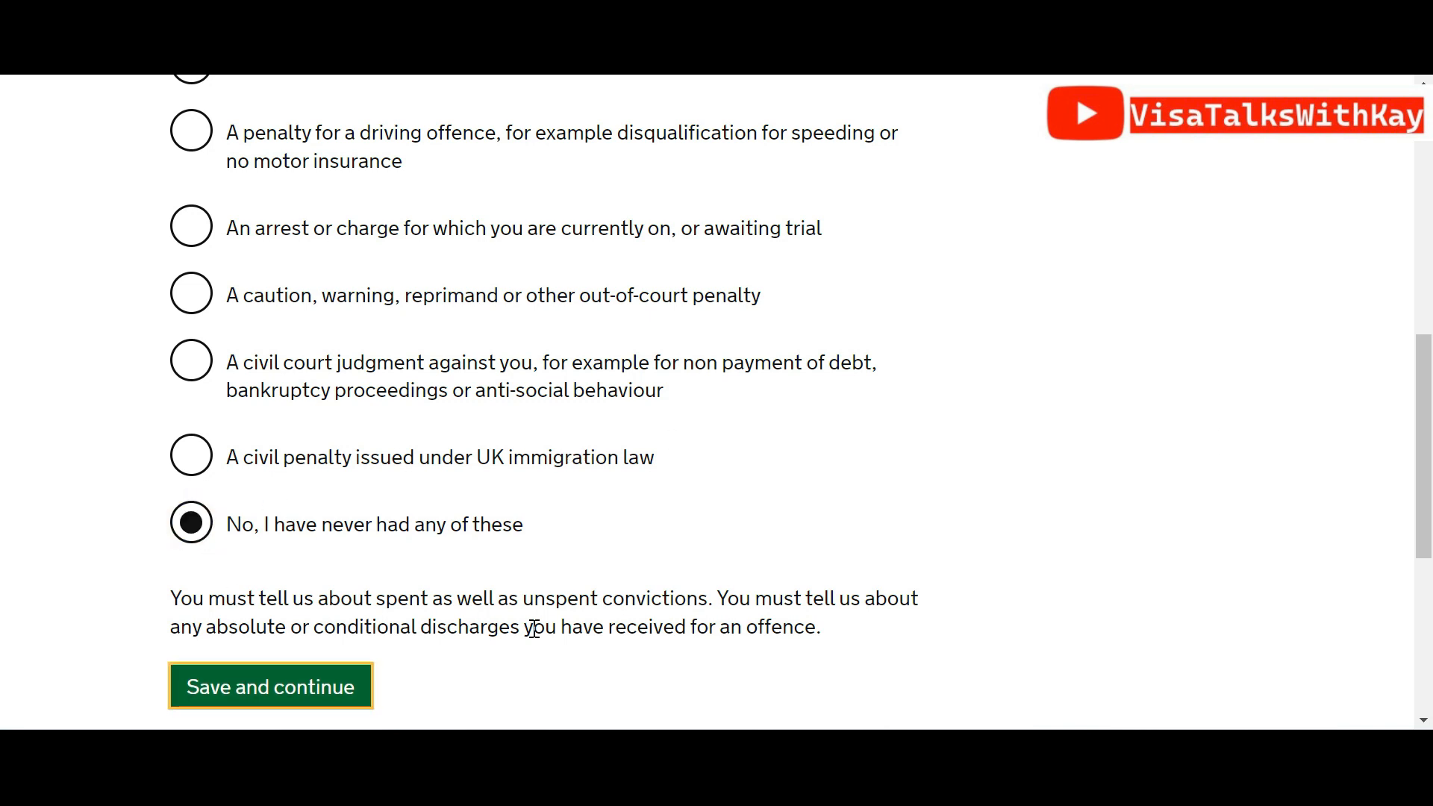
{"action": "left_click", "coordinate": [324, 706]}
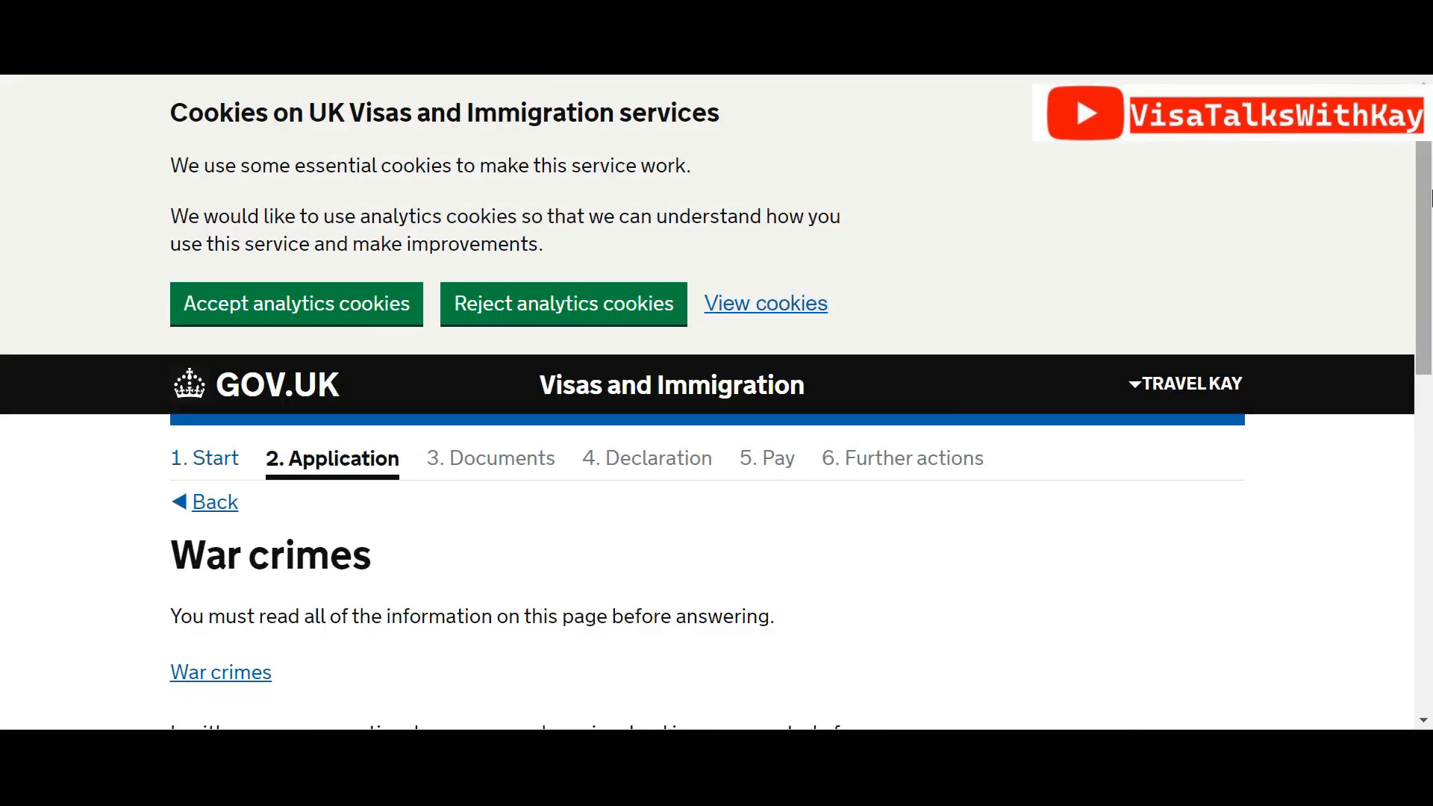
Answer No to war crimes involvement, confirm reading the guidance, and save
{"action": "scroll", "coordinate": [1431, 198], "scroll_direction": "down", "scroll_amount": 5}
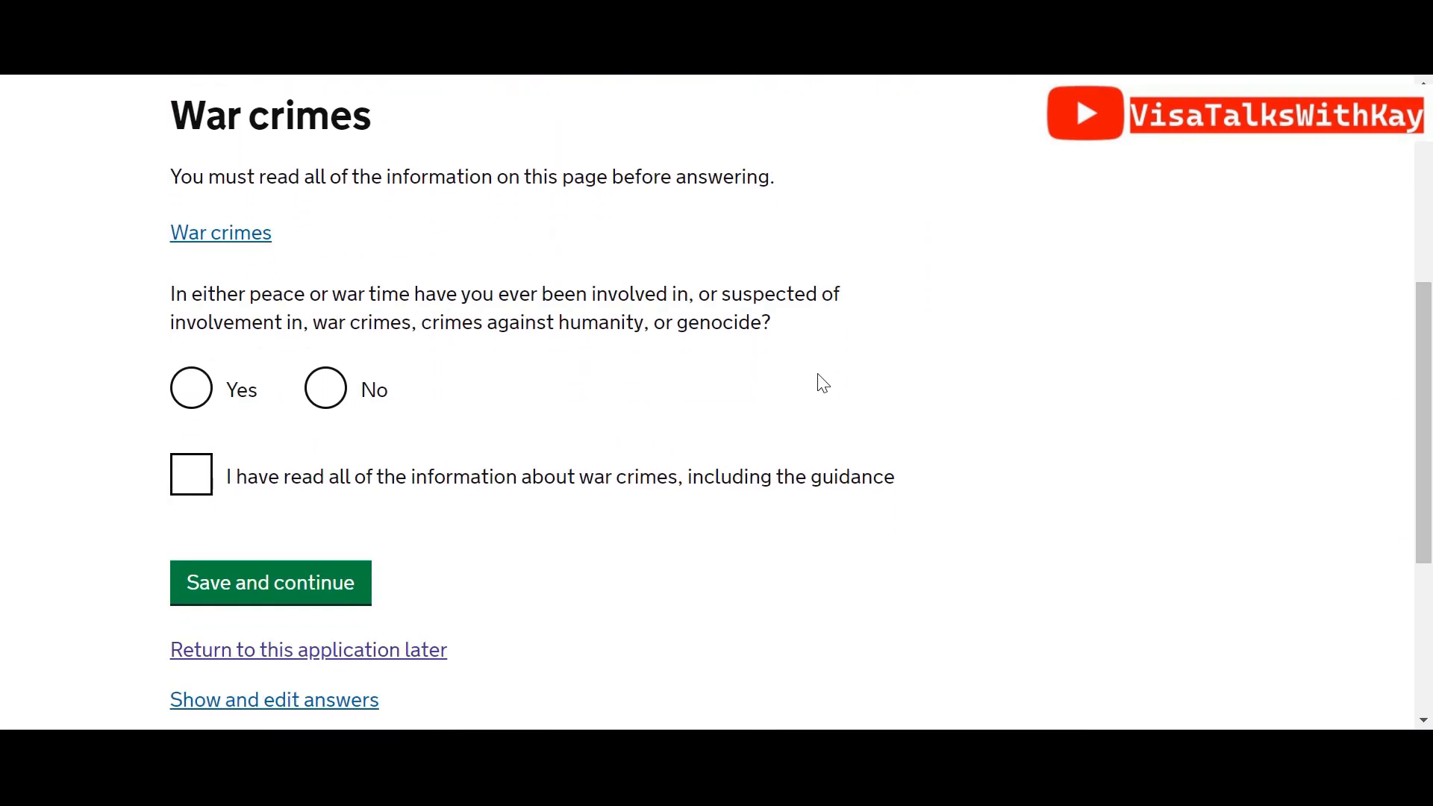
{"action": "left_click", "coordinate": [335, 396]}
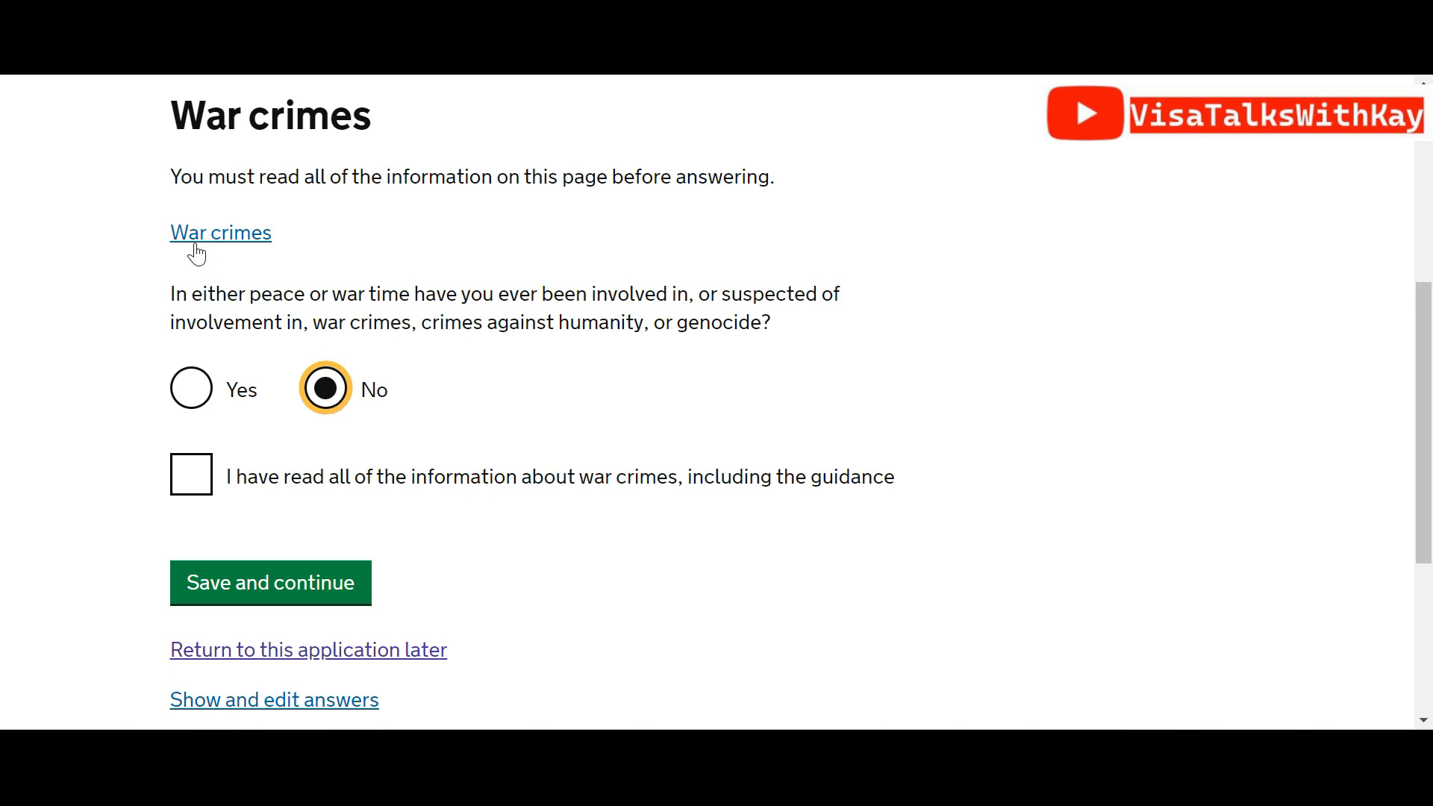
{"action": "left_click", "coordinate": [174, 485]}
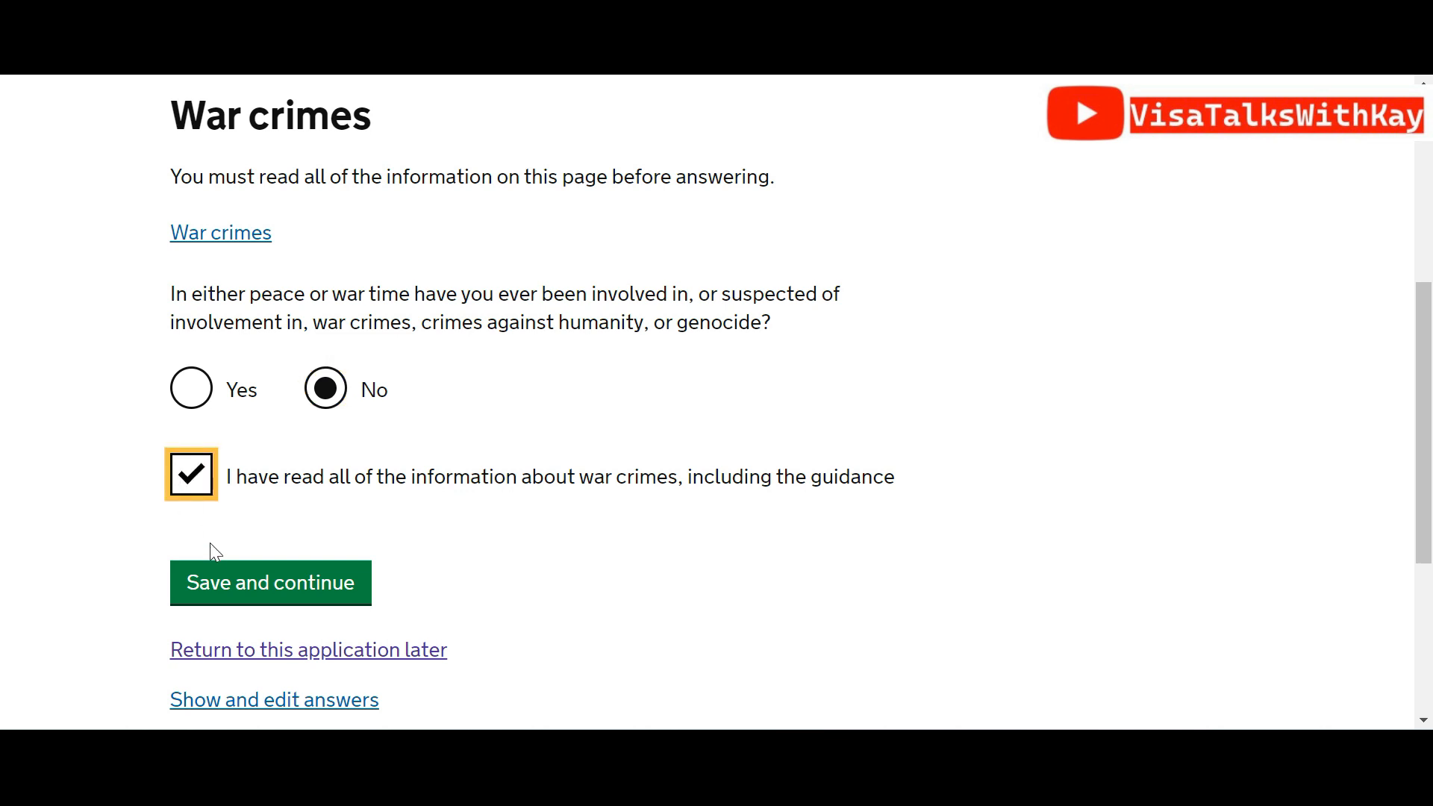
{"action": "left_click", "coordinate": [221, 584]}
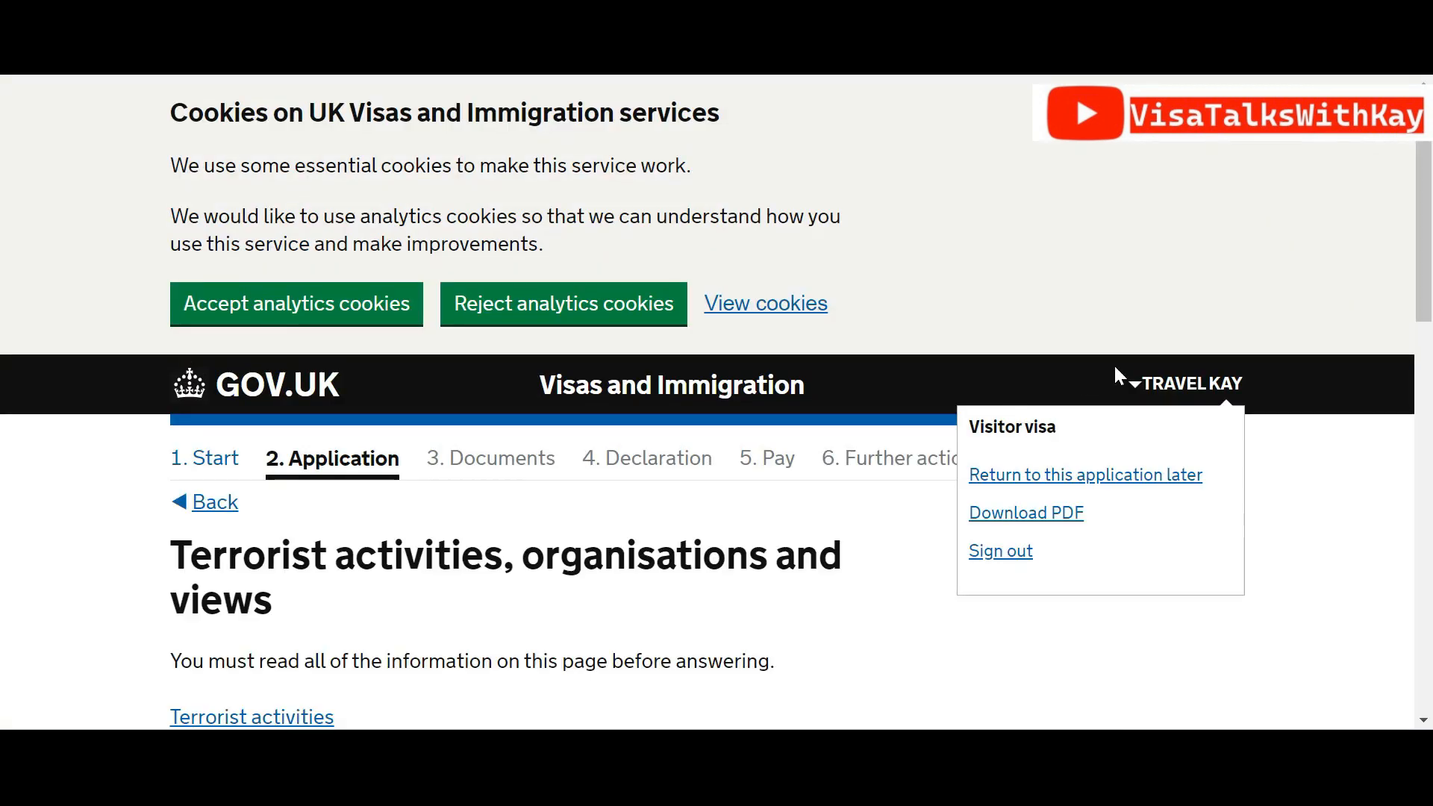
Answer No to all three terrorism questions, confirm reading the guidance, and save
{"action": "scroll", "coordinate": [1429, 268], "scroll_direction": "down", "scroll_amount": 4}
{"action": "scroll", "coordinate": [1429, 268], "scroll_direction": "down", "scroll_amount": 2}
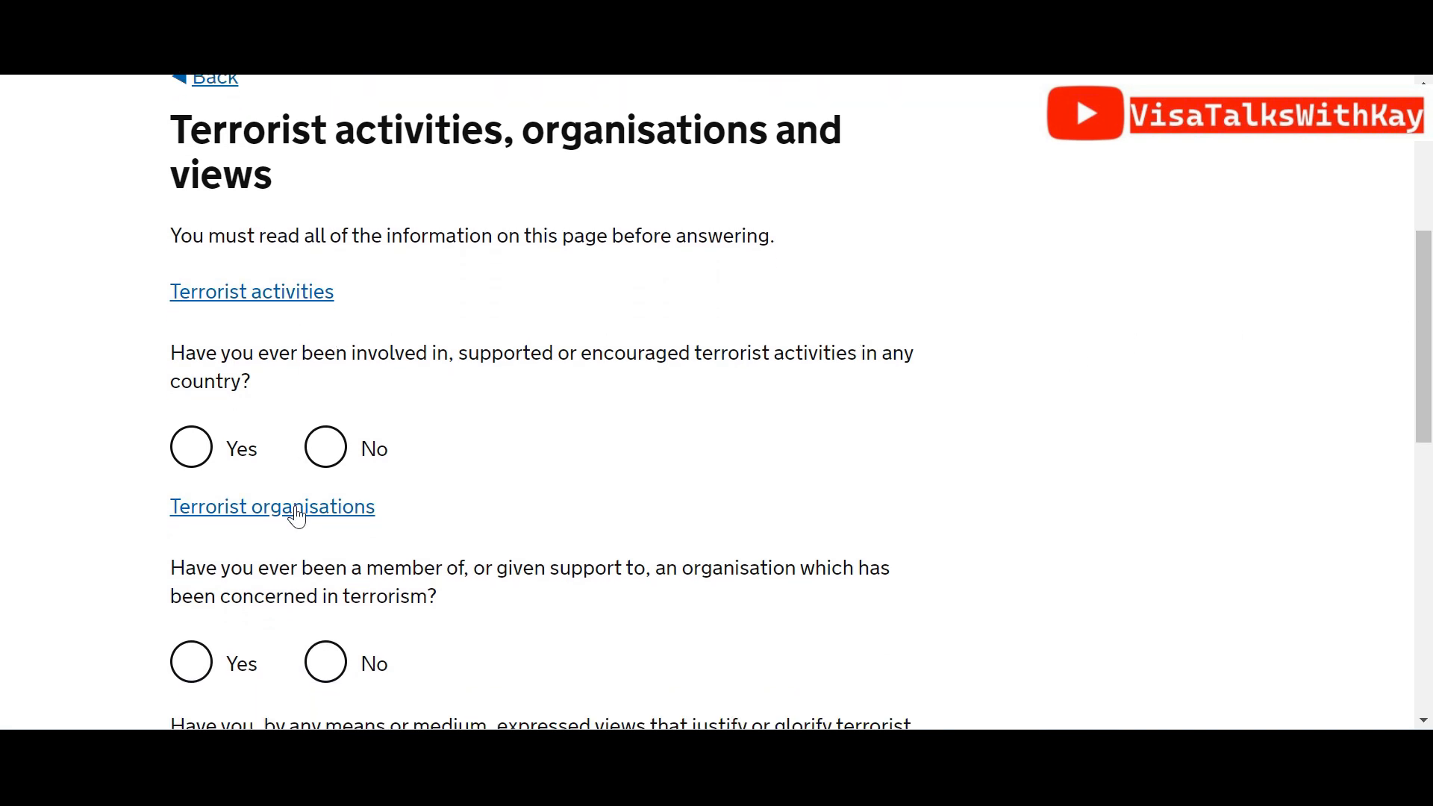
{"action": "left_click", "coordinate": [346, 445]}
{"action": "left_click", "coordinate": [326, 661]}
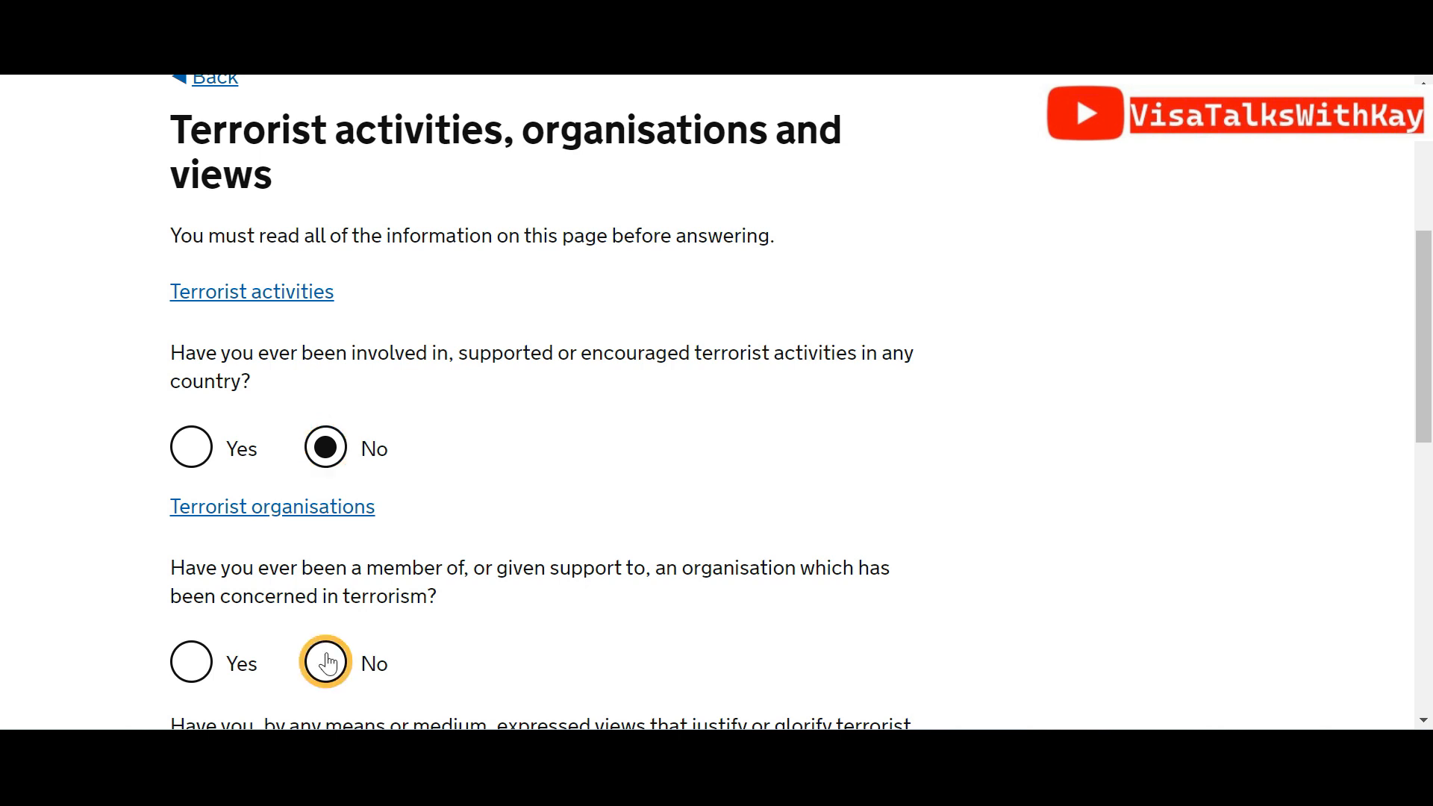
{"action": "left_click_drag", "start_coordinate": [1430, 337], "coordinate": [1430, 462]}
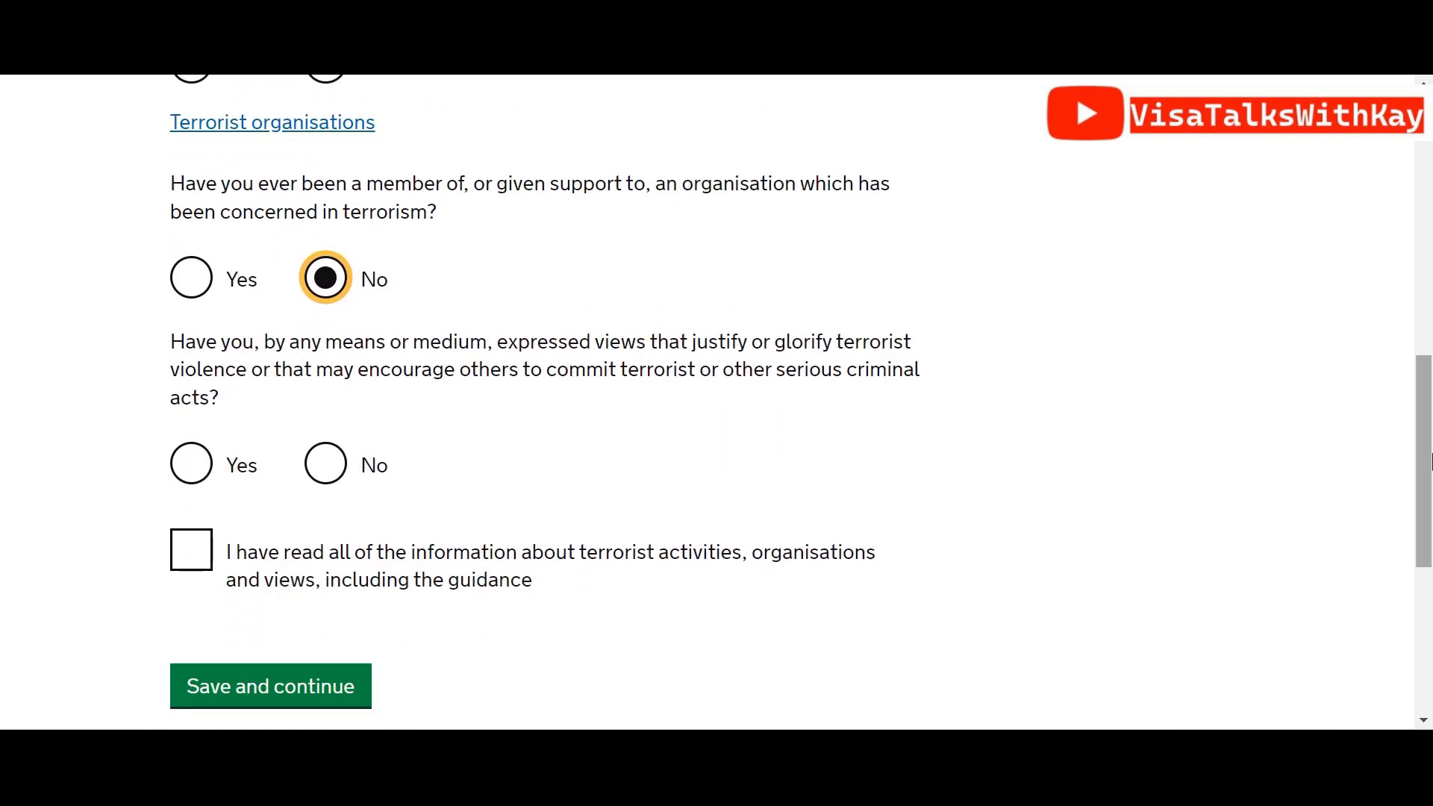
{"action": "left_click", "coordinate": [327, 466]}
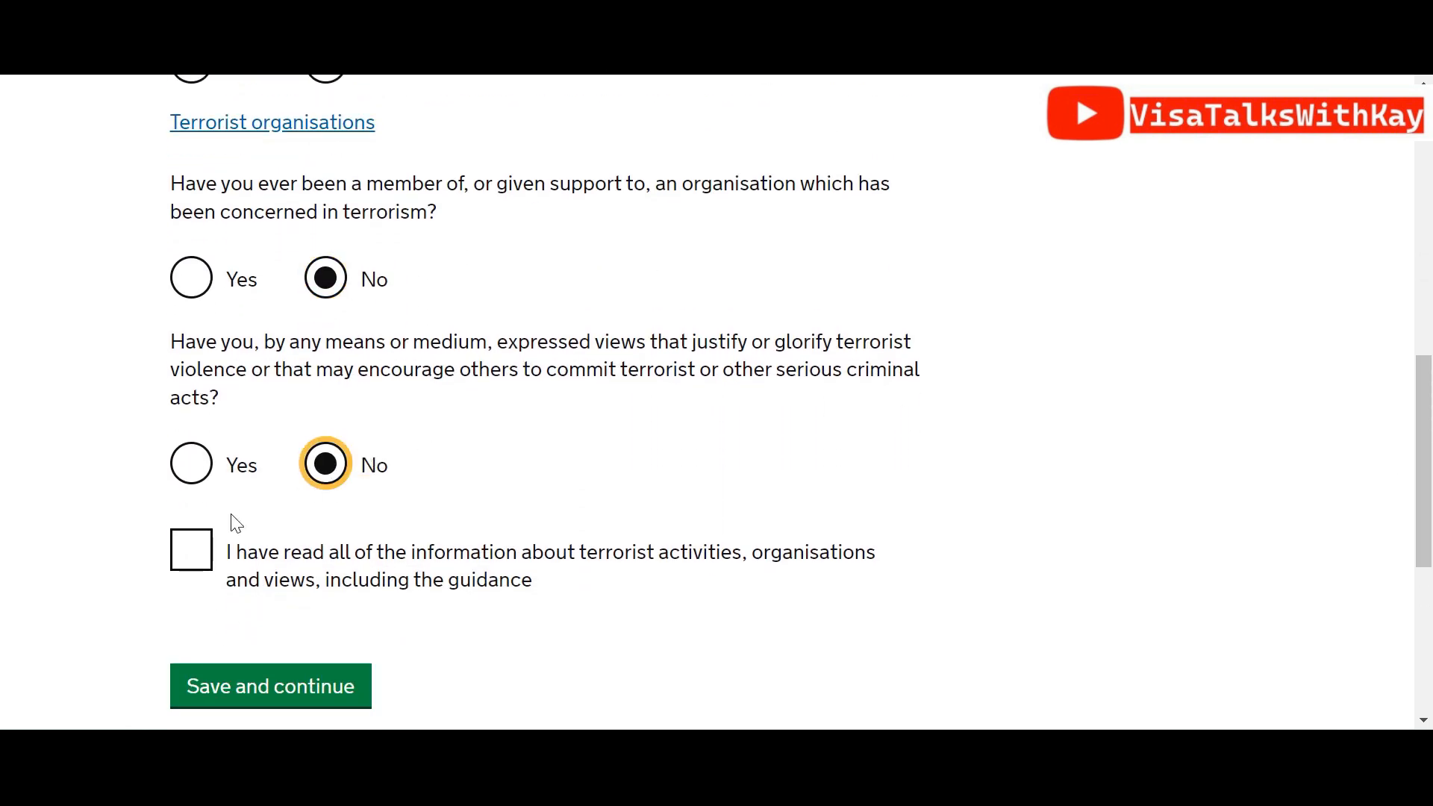
{"action": "left_click", "coordinate": [180, 556]}
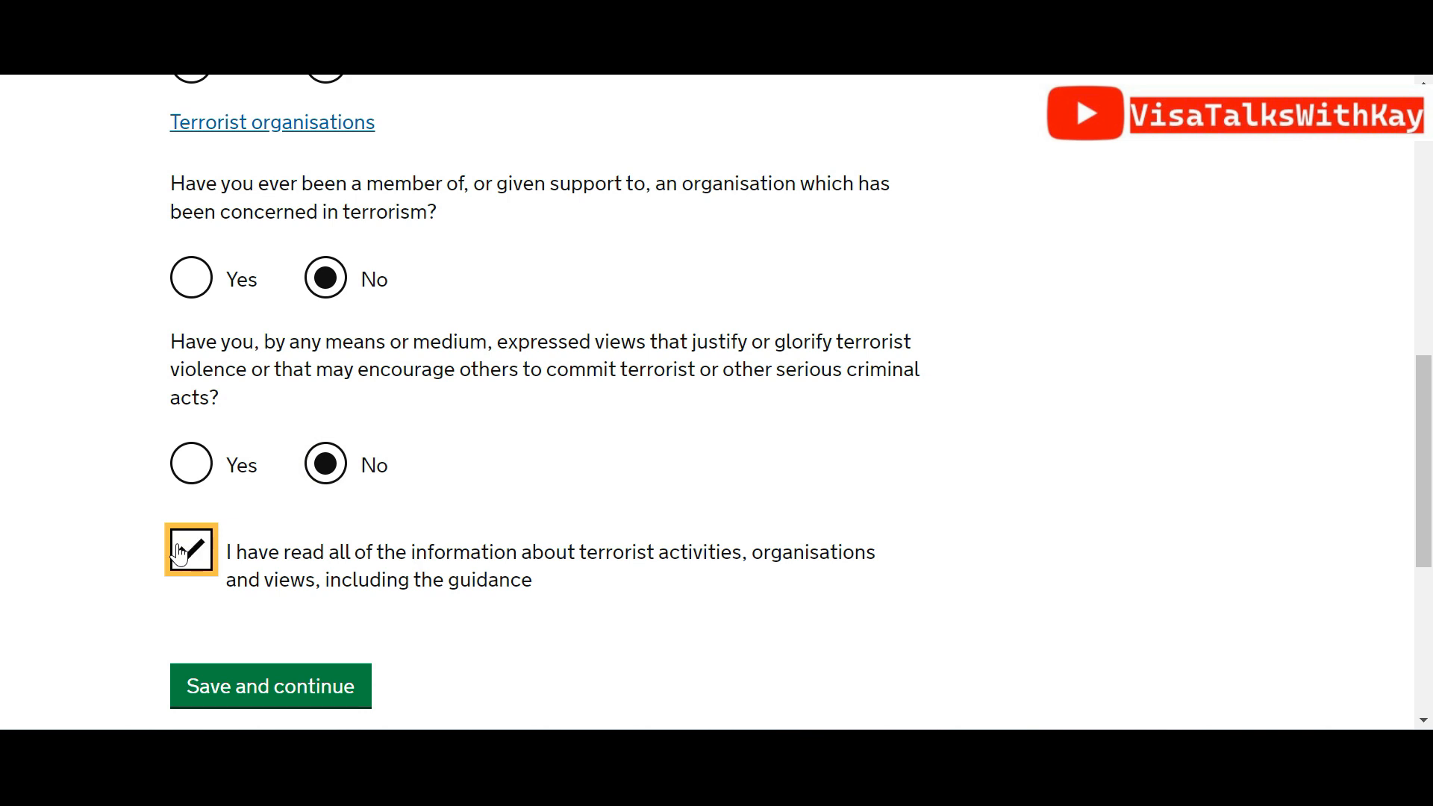
{"action": "left_click", "coordinate": [262, 695]}
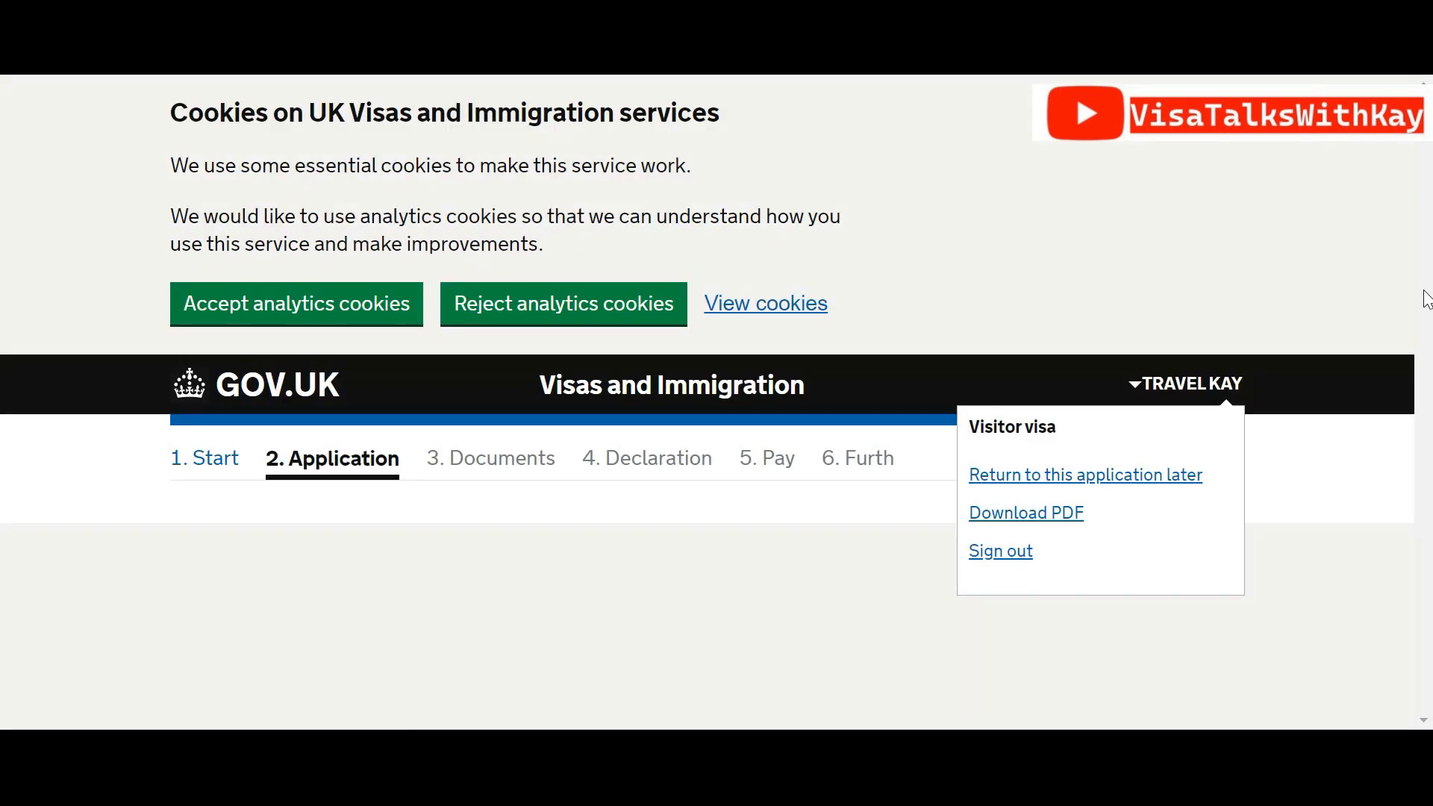
Answer No to extremist membership and extremist views, confirm the guidance, and save
{"action": "left_click_drag", "start_coordinate": [1422, 256], "coordinate": [1421, 335]}
{"action": "scroll", "coordinate": [1380, 399], "scroll_direction": "down", "scroll_amount": 3}
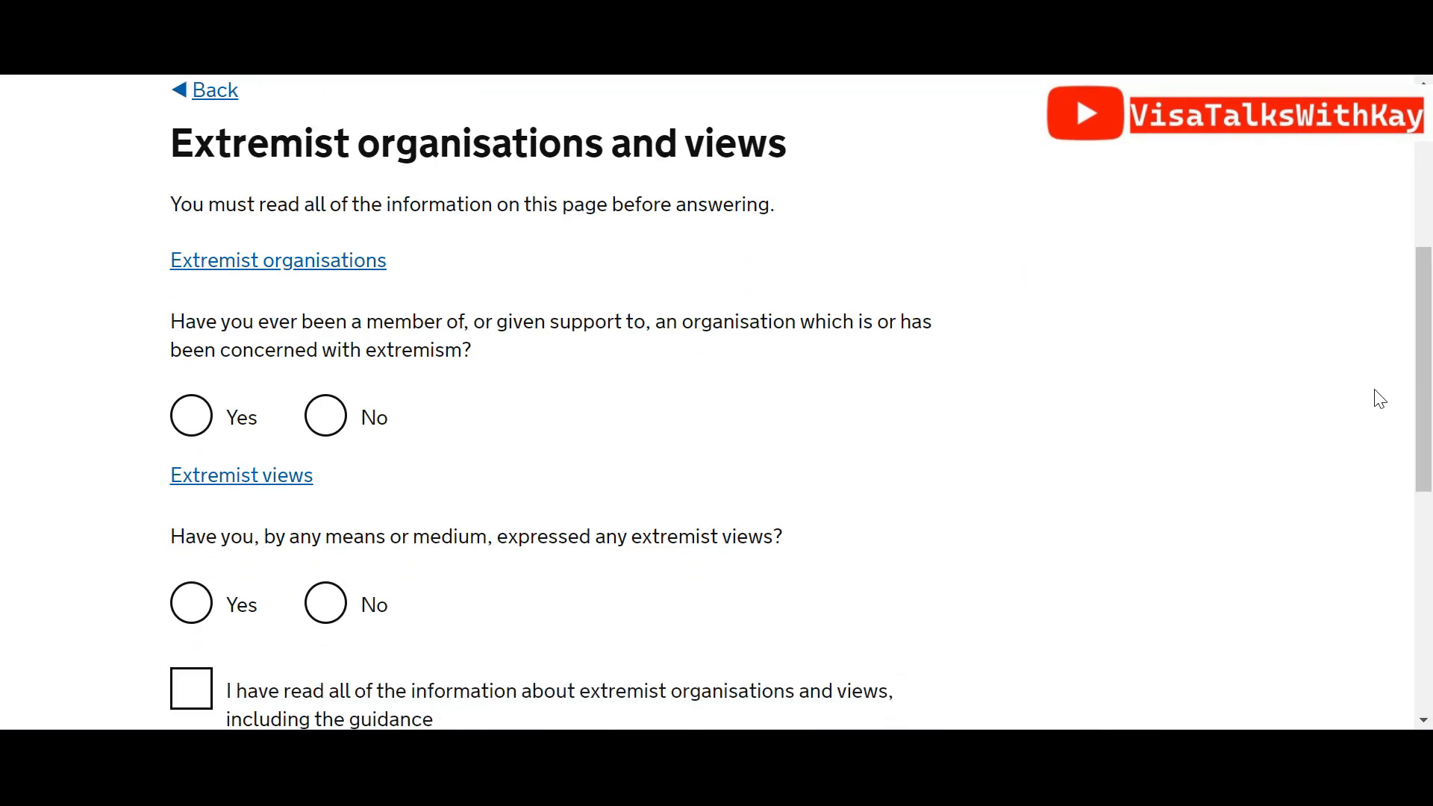
{"action": "left_click", "coordinate": [335, 427]}
{"action": "left_click", "coordinate": [340, 617]}
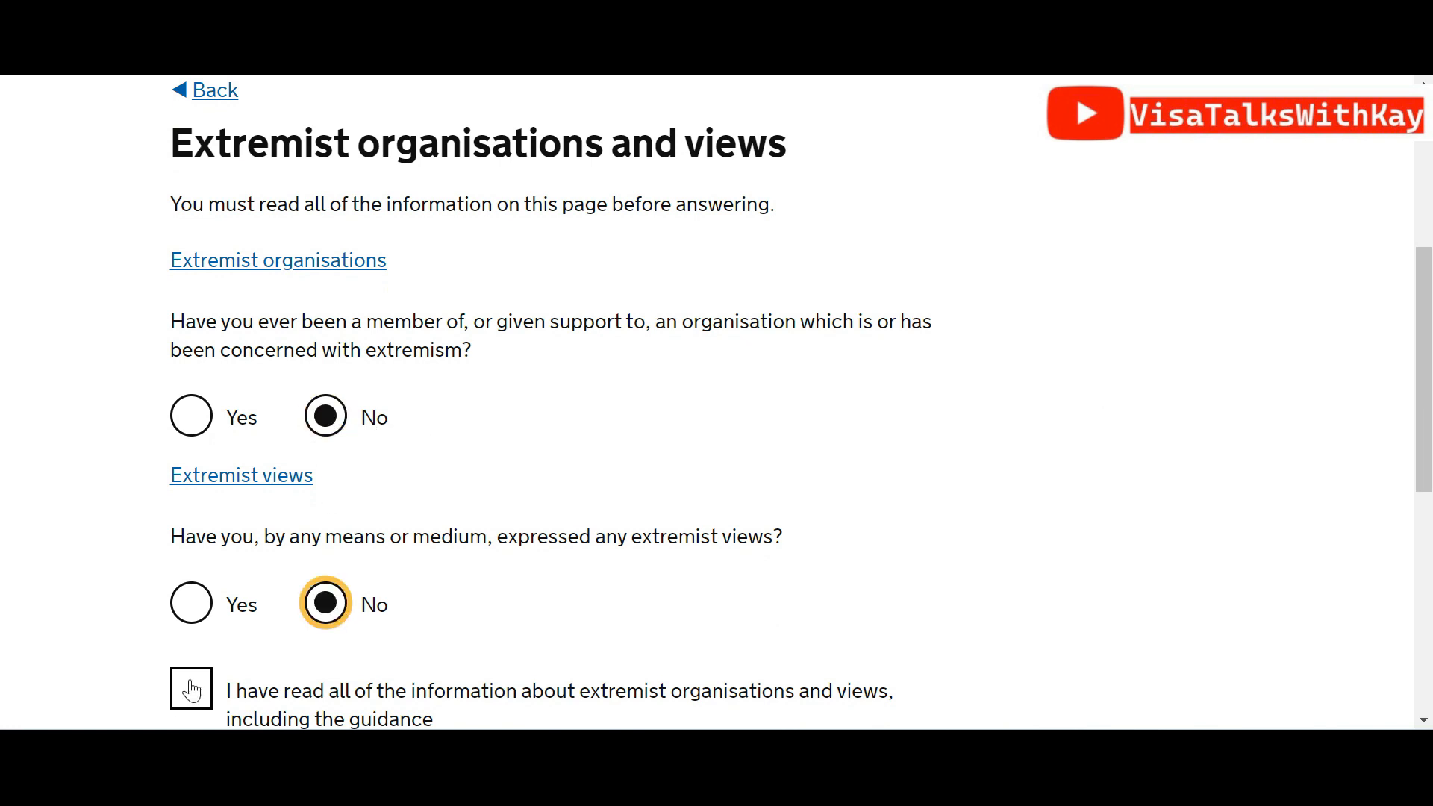
{"action": "left_click", "coordinate": [207, 698]}
{"action": "left_click_drag", "start_coordinate": [1426, 384], "coordinate": [1430, 494]}
{"action": "left_click", "coordinate": [343, 536]}
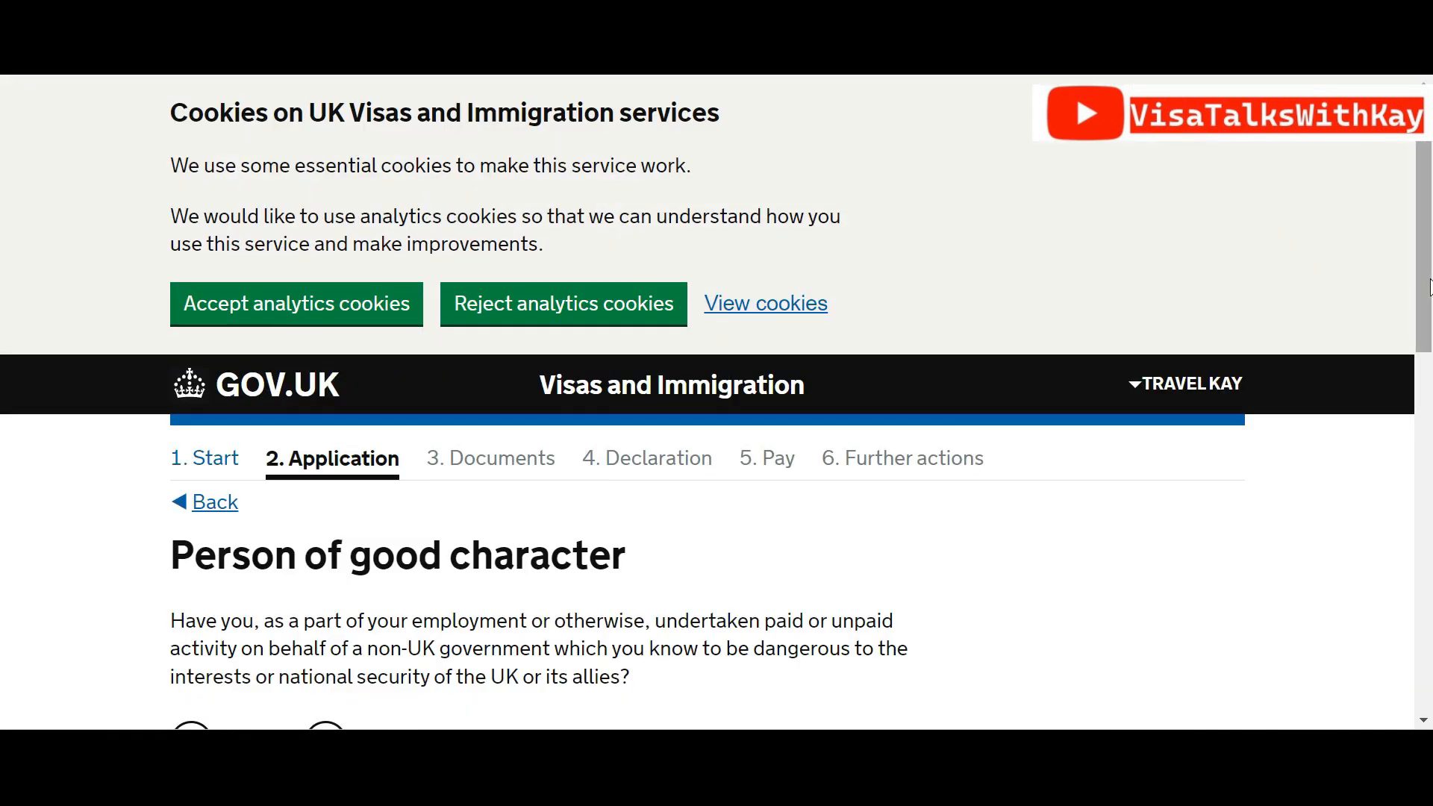
Answer No to all three good character questions and save
{"action": "left_click_drag", "start_coordinate": [1425, 183], "coordinate": [1427, 313]}
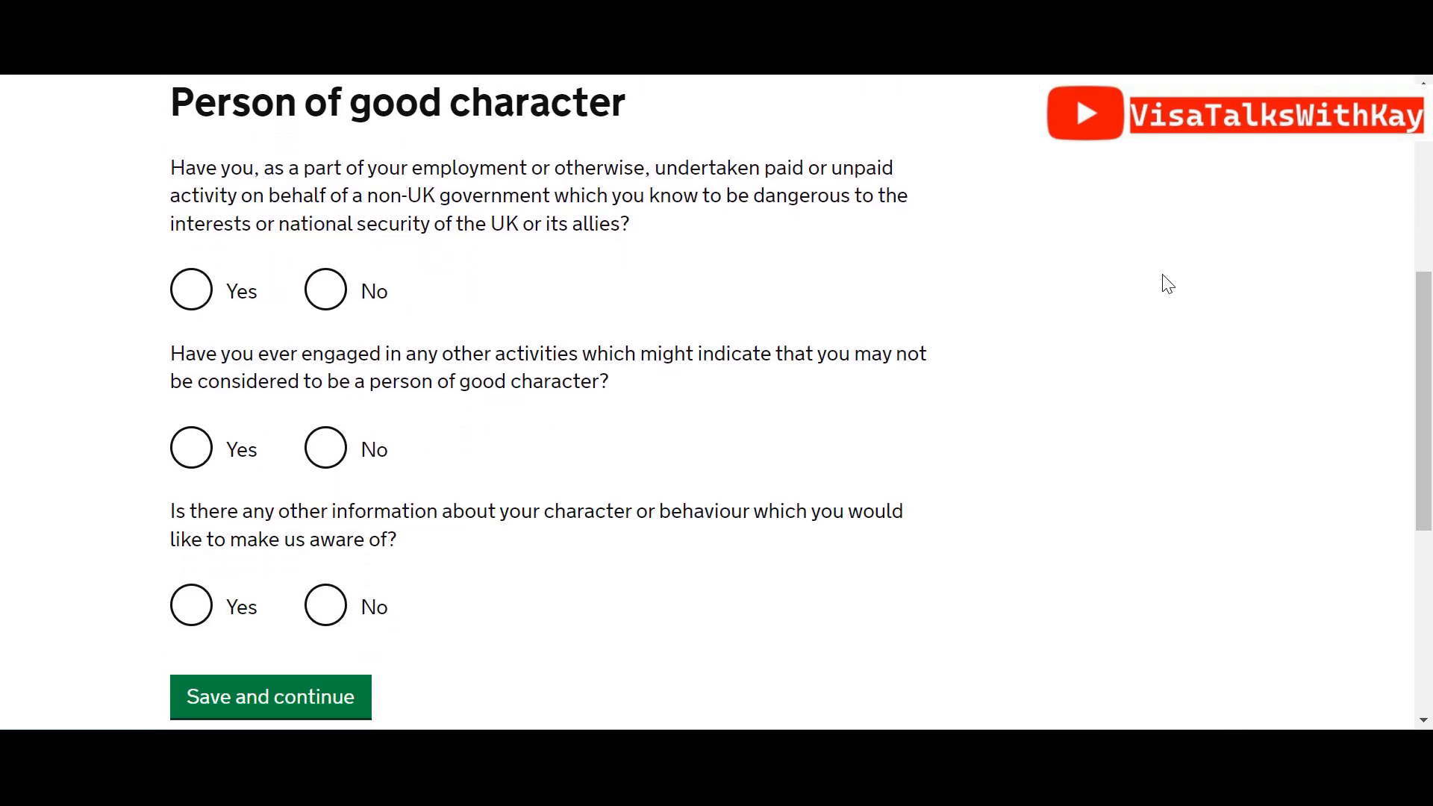
{"action": "left_click", "coordinate": [342, 286]}
{"action": "left_click", "coordinate": [325, 448]}
{"action": "left_click", "coordinate": [331, 609]}
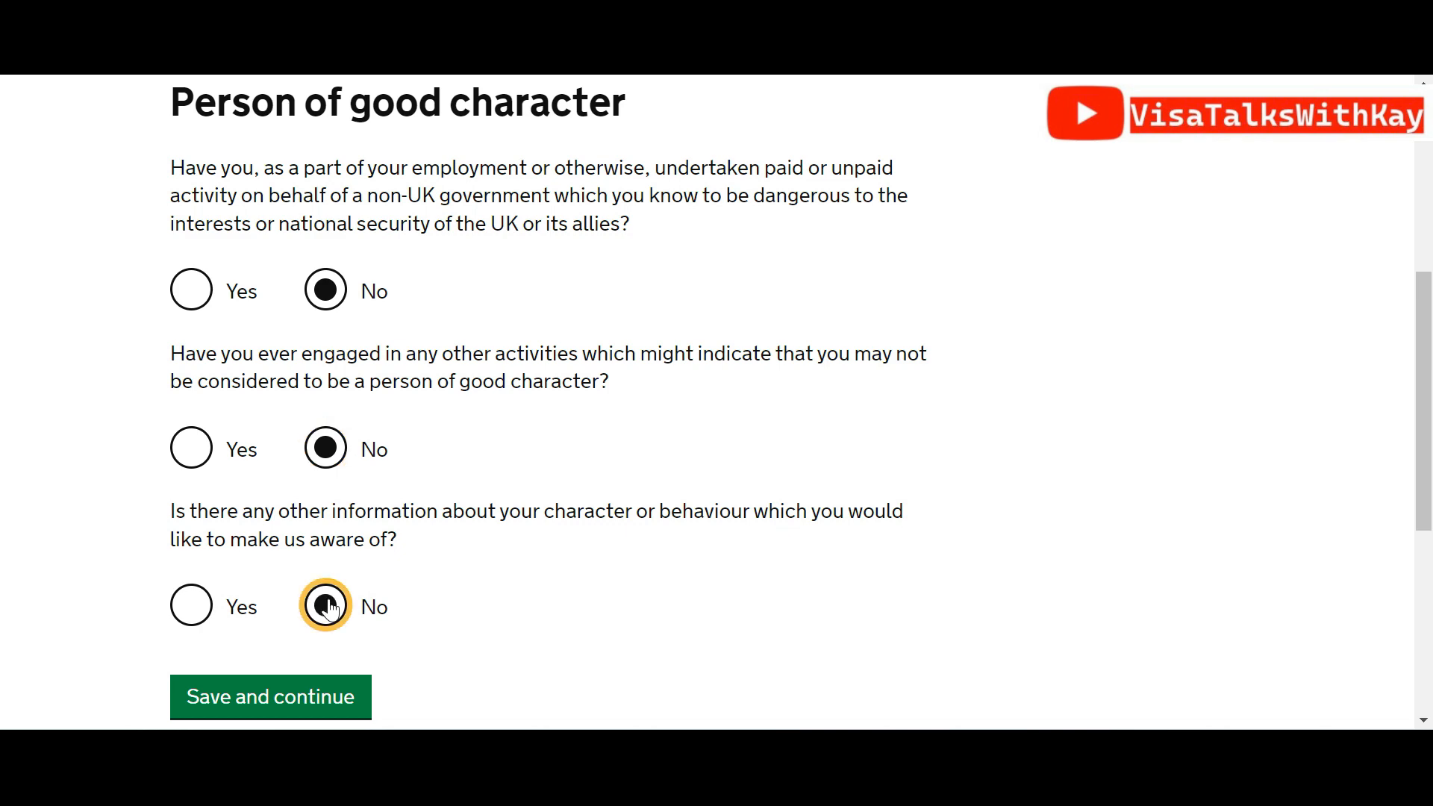
{"action": "left_click", "coordinate": [288, 701]}
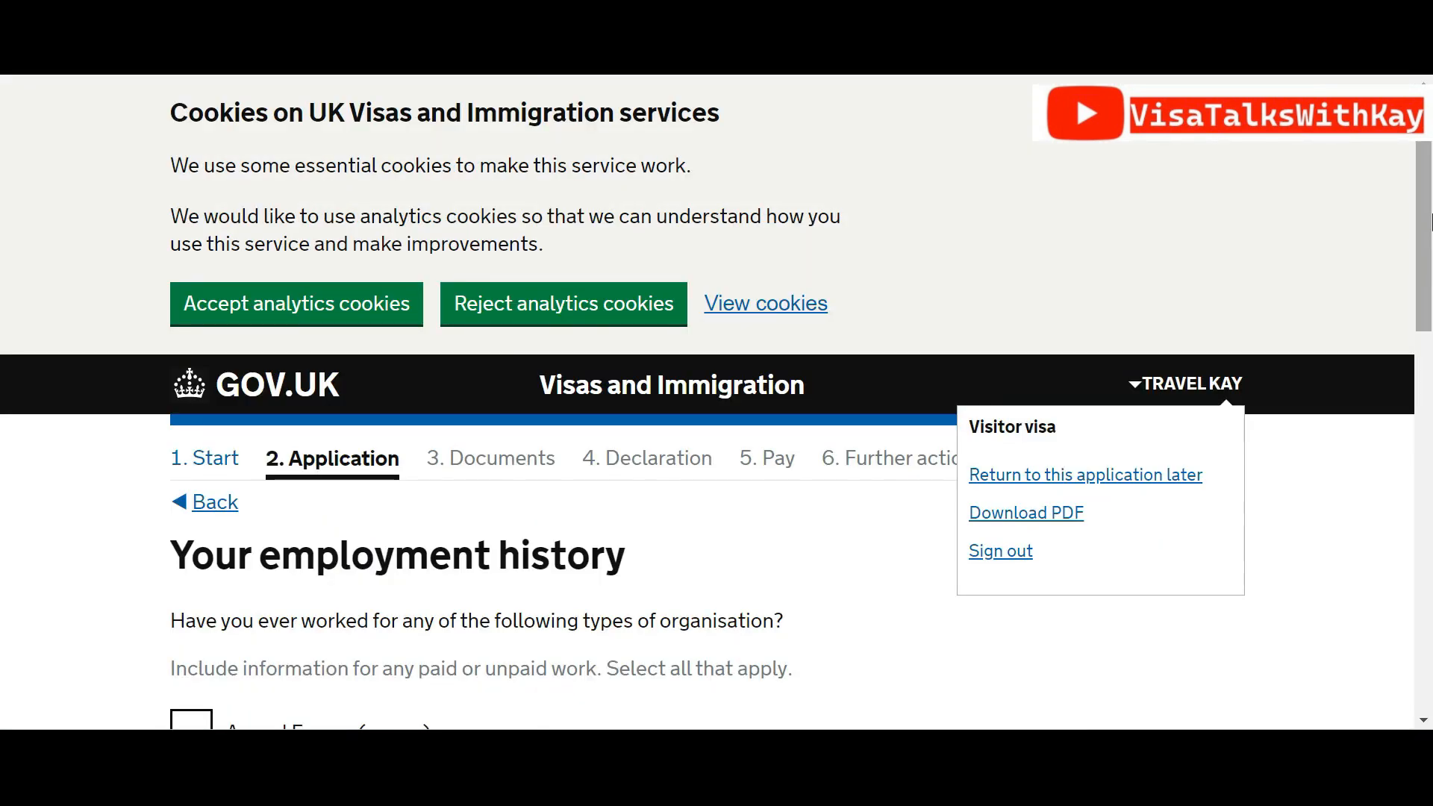
Tick 'I have not worked in any of the jobs listed above' and save the employment history
{"action": "left_click_drag", "start_coordinate": [1423, 222], "coordinate": [1426, 295]}
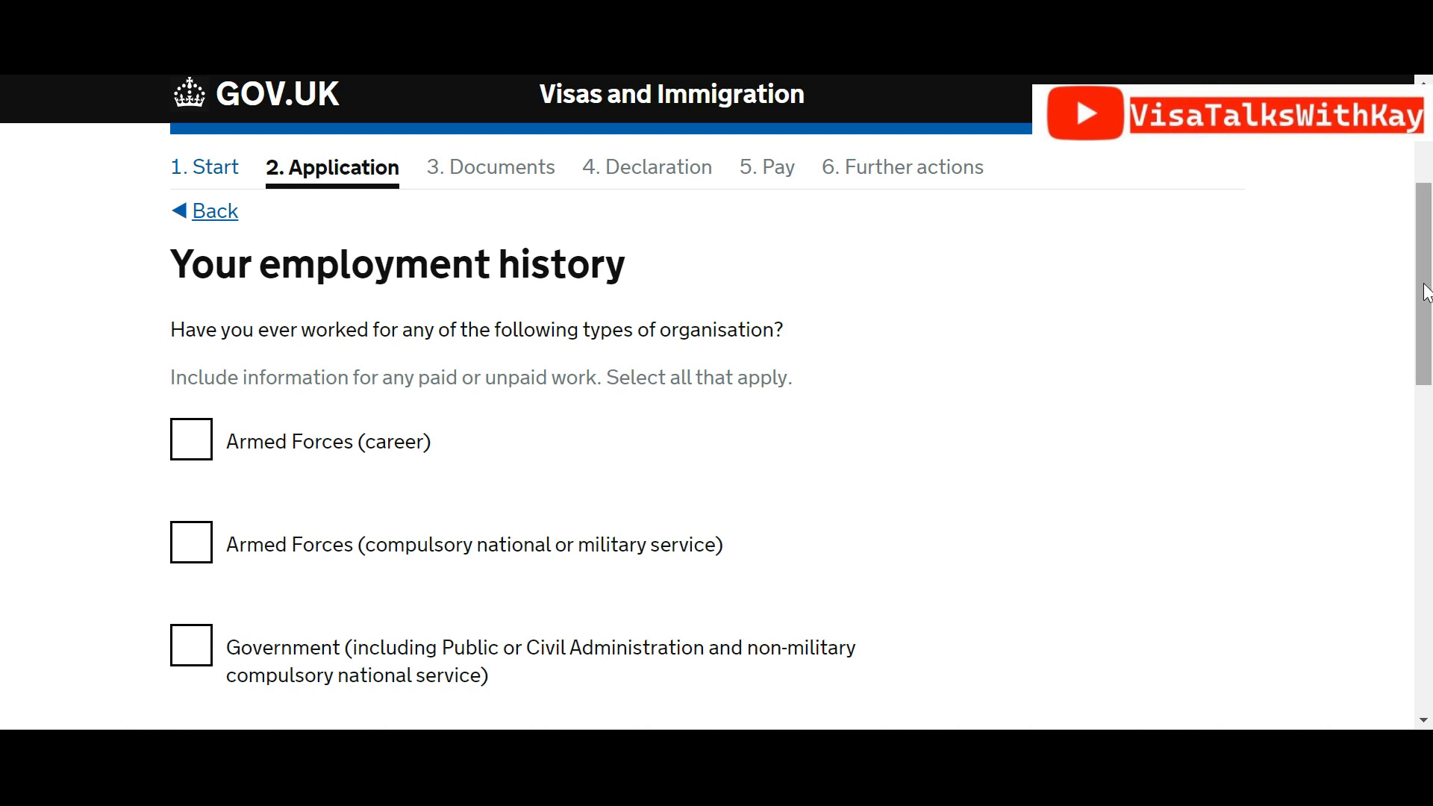
{"action": "left_click_drag", "start_coordinate": [1426, 291], "coordinate": [1431, 495]}
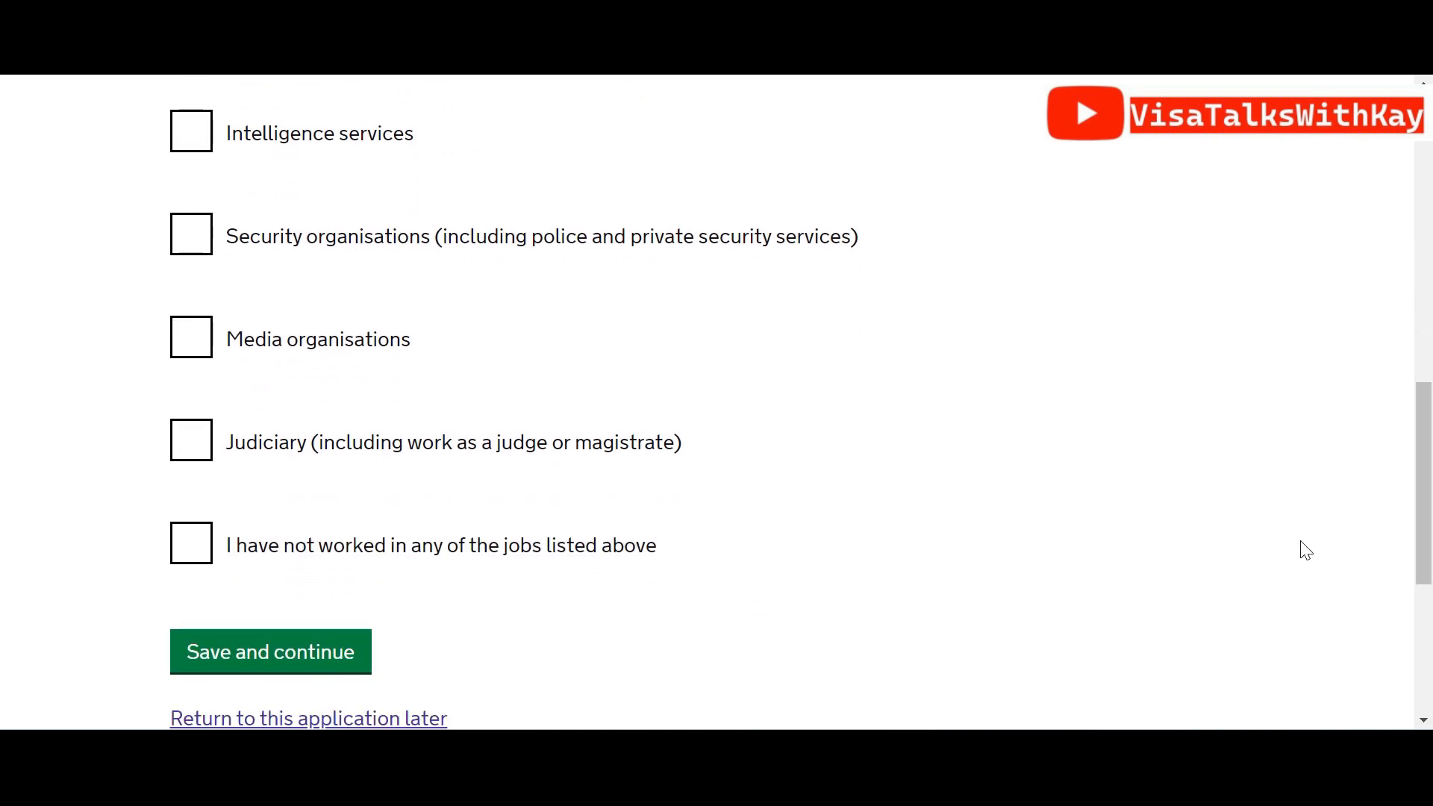
{"action": "left_click", "coordinate": [197, 551]}
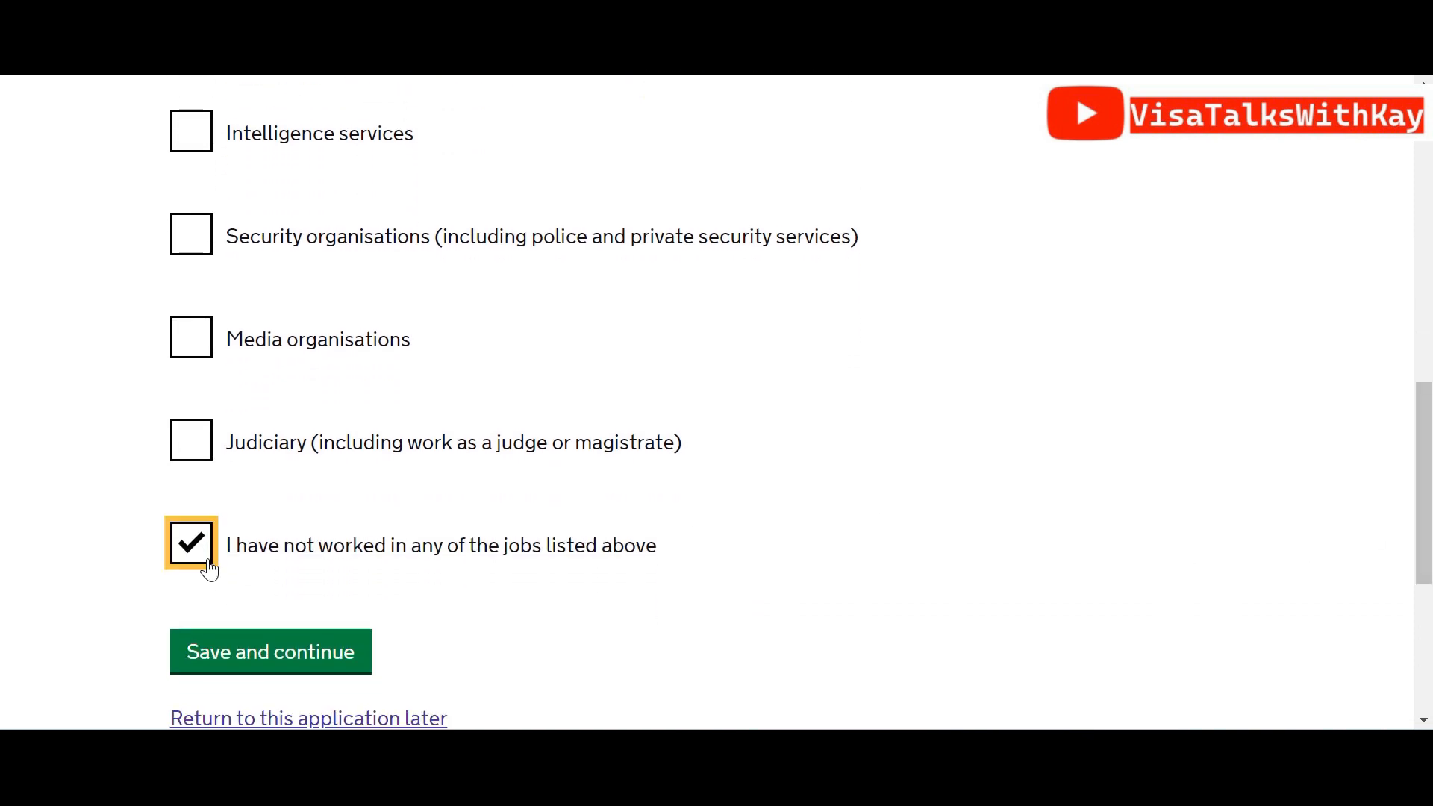
{"action": "left_click", "coordinate": [255, 664]}
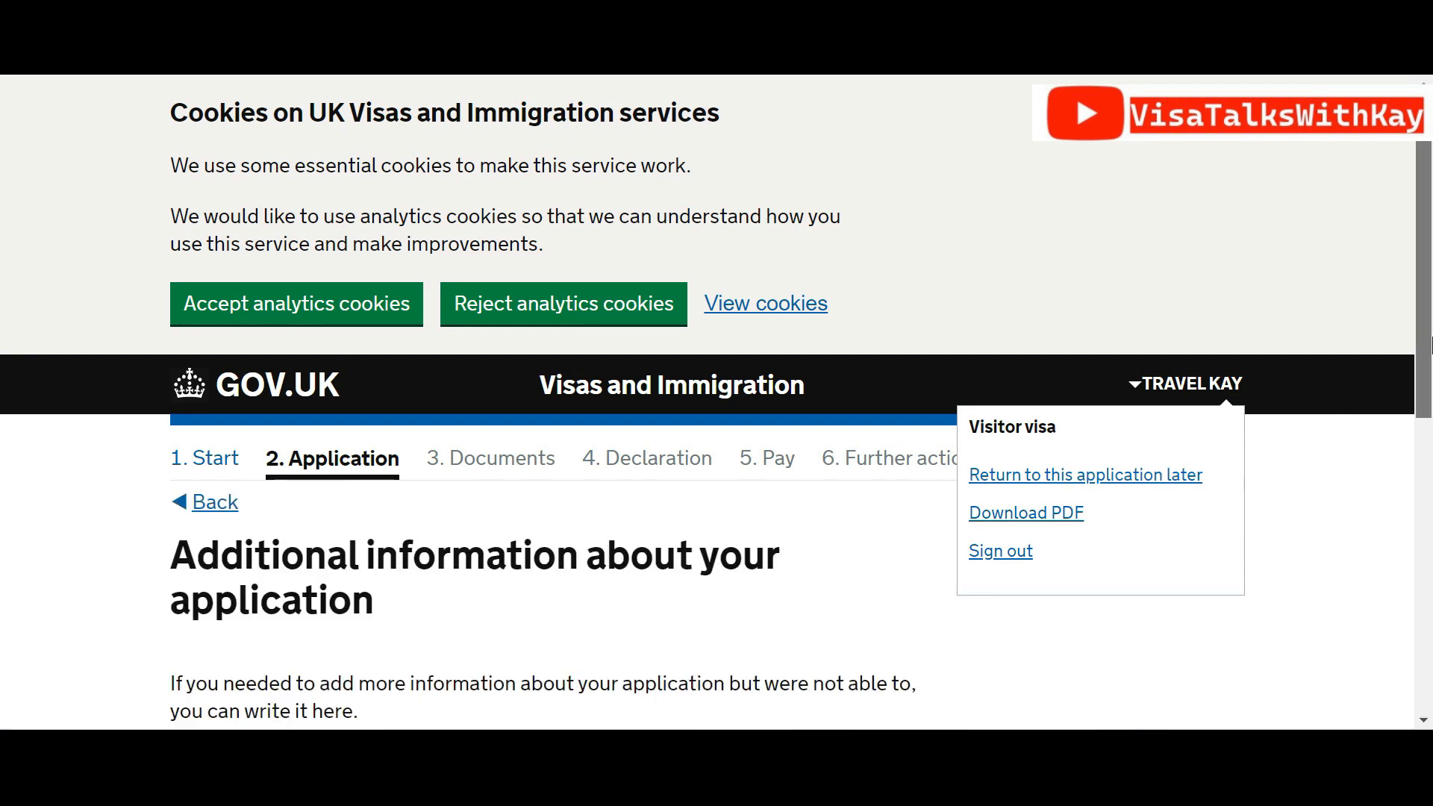
{"action": "left_click_drag", "start_coordinate": [1427, 351], "coordinate": [1428, 557]}
Save with the further-details box blank, then review Check your answers and continue
{"action": "left_click", "coordinate": [450, 430]}
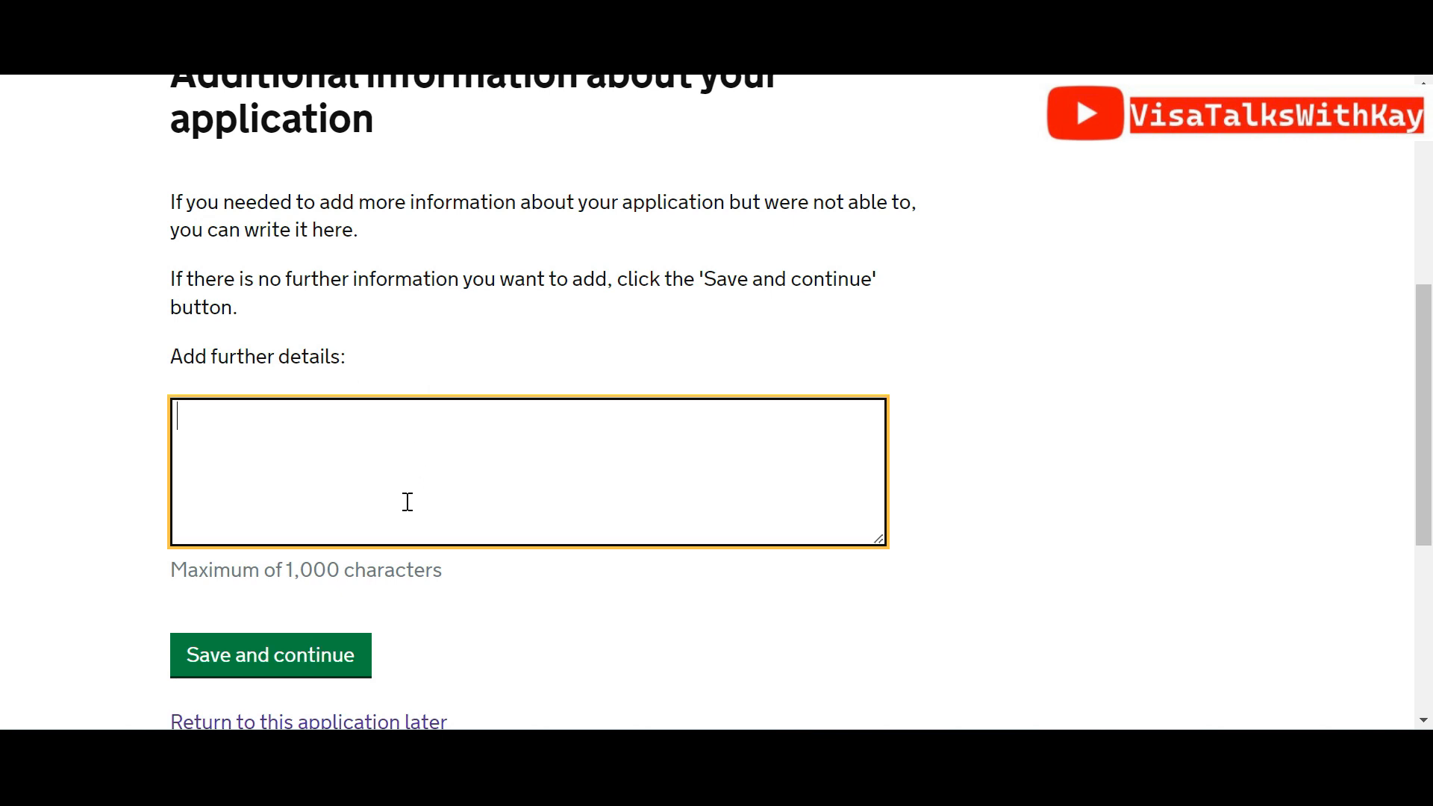
{"action": "left_click", "coordinate": [307, 654]}
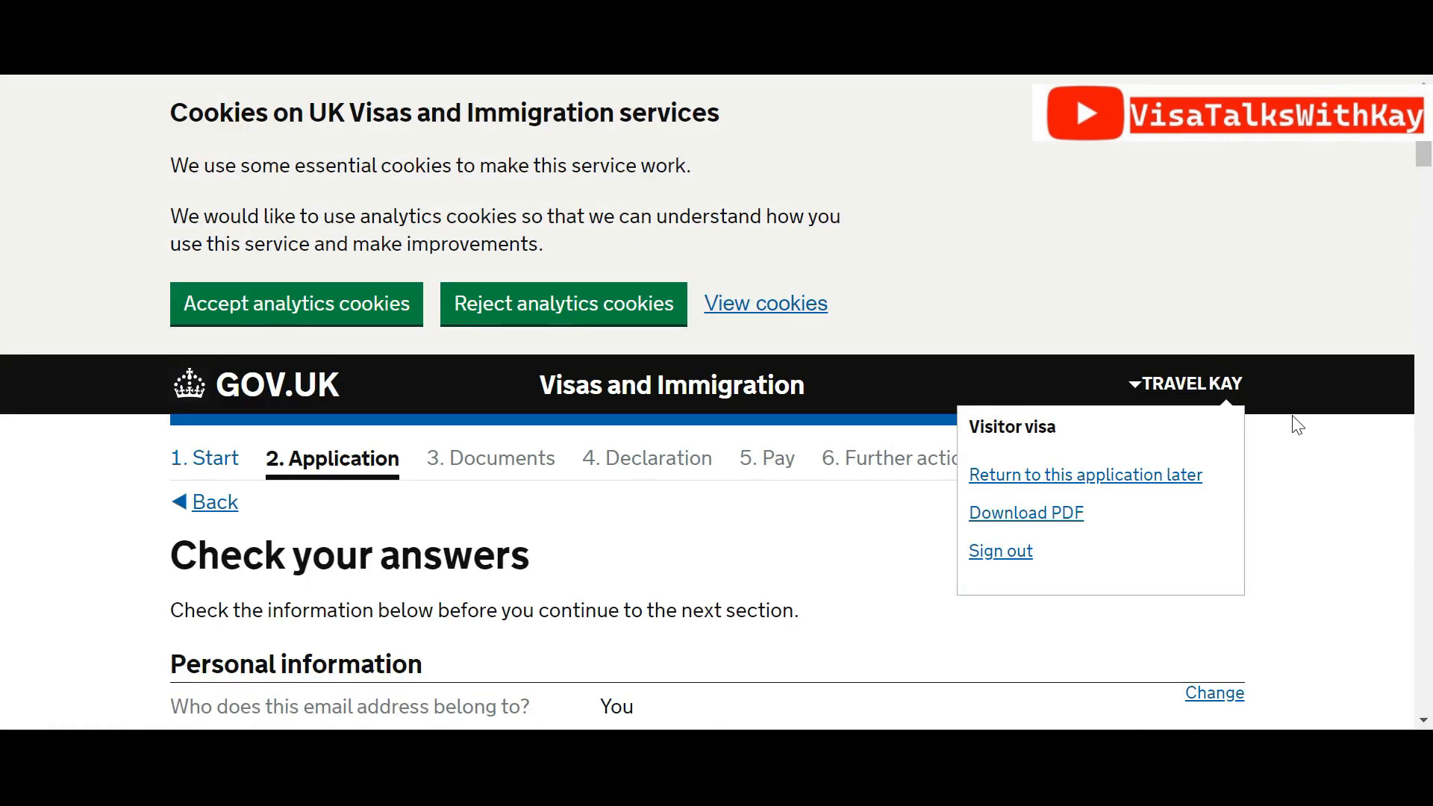
{"action": "scroll", "coordinate": [1426, 196], "scroll_direction": "down", "scroll_amount": 5}
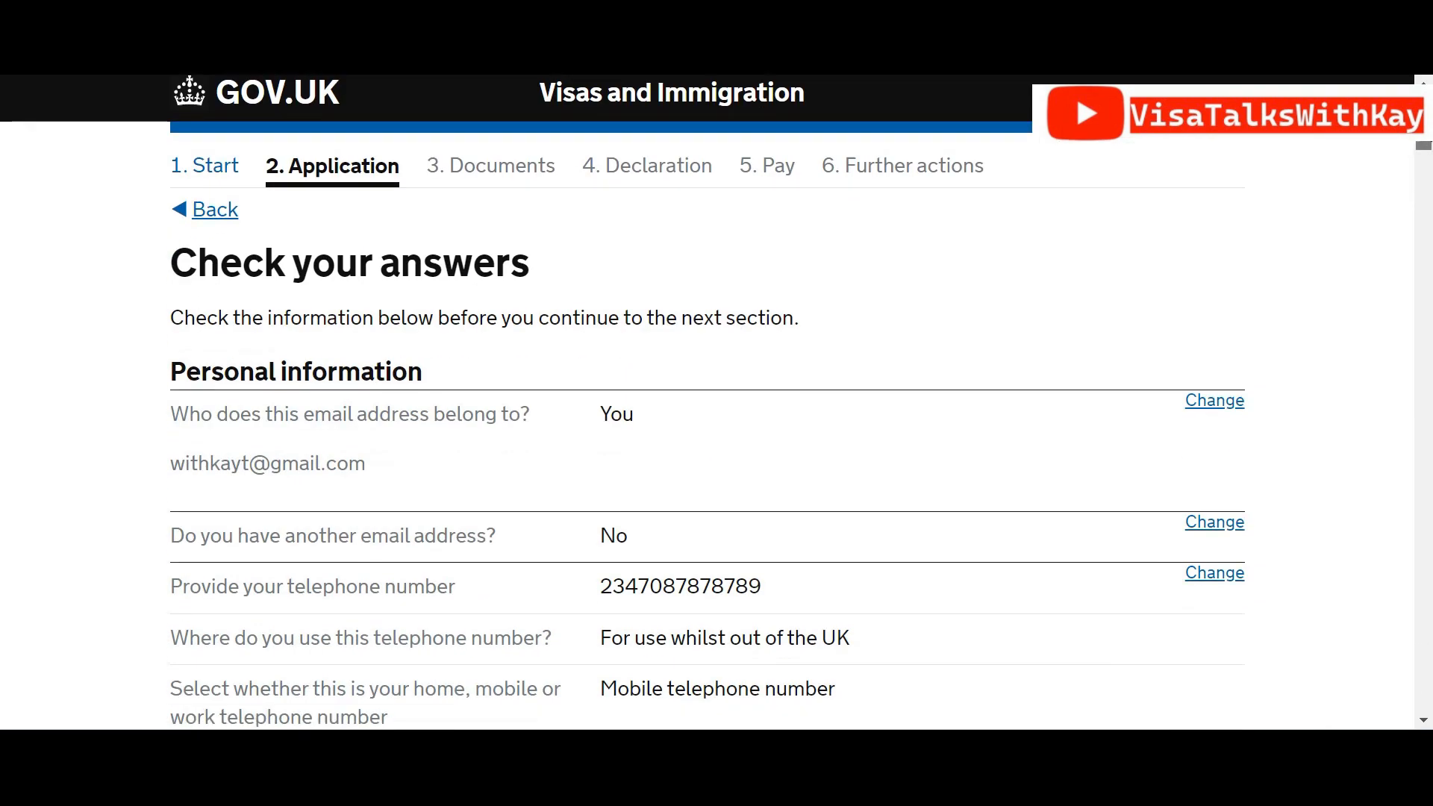
{"action": "scroll", "coordinate": [1426, 149], "scroll_direction": "down", "scroll_amount": 2}
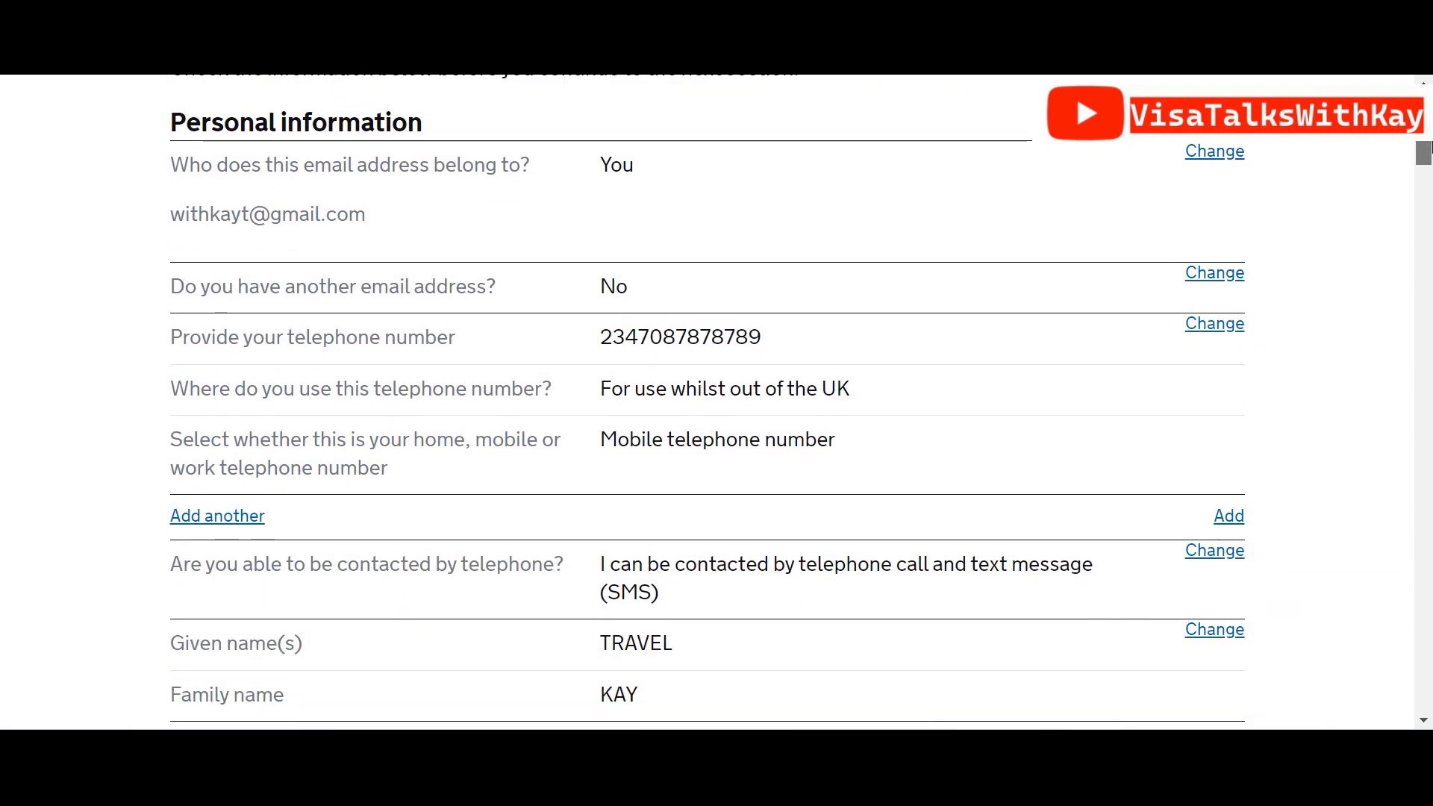
{"action": "scroll", "coordinate": [1426, 149], "scroll_direction": "up", "scroll_amount": 4}
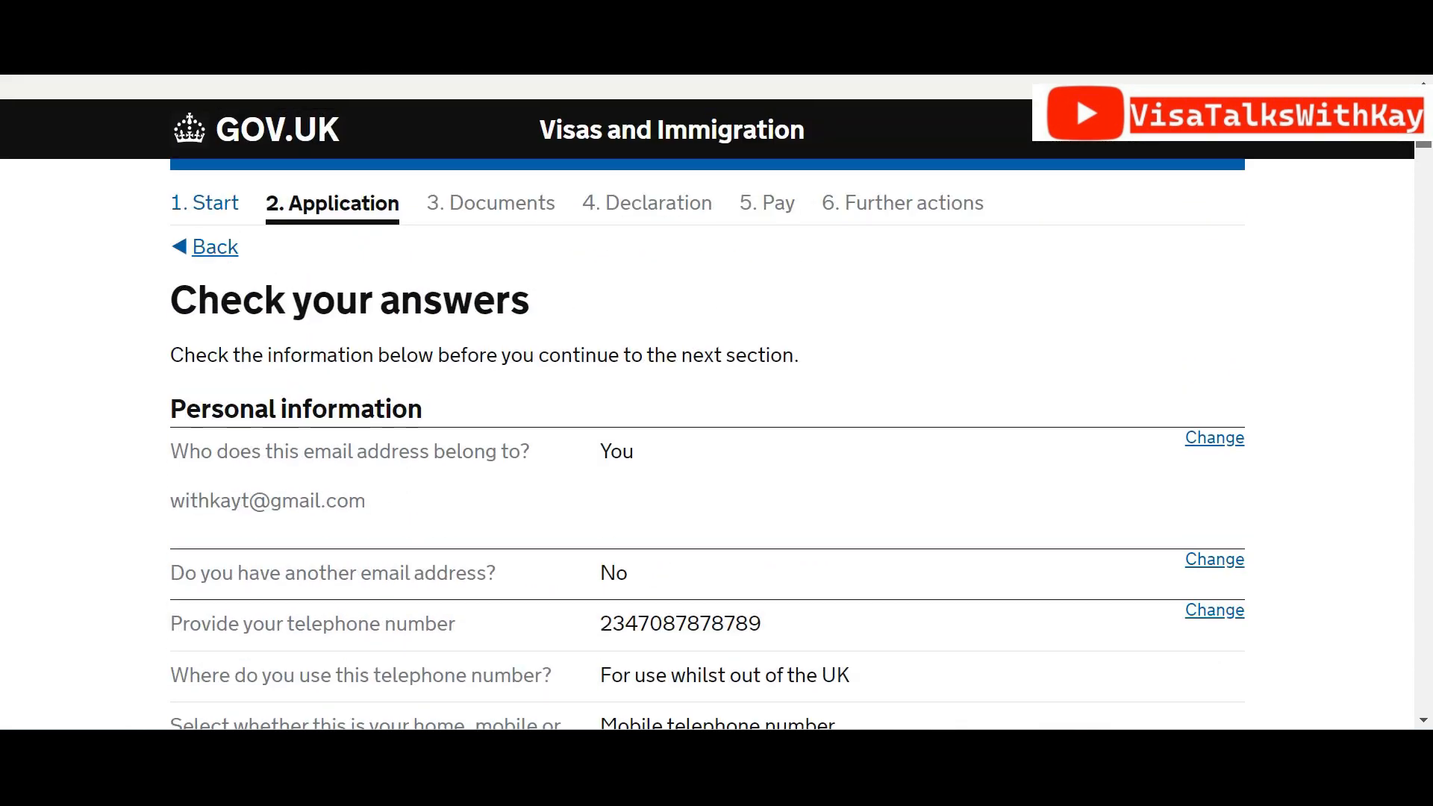
{"action": "scroll", "coordinate": [1424, 145], "scroll_direction": "down", "scroll_amount": 20}
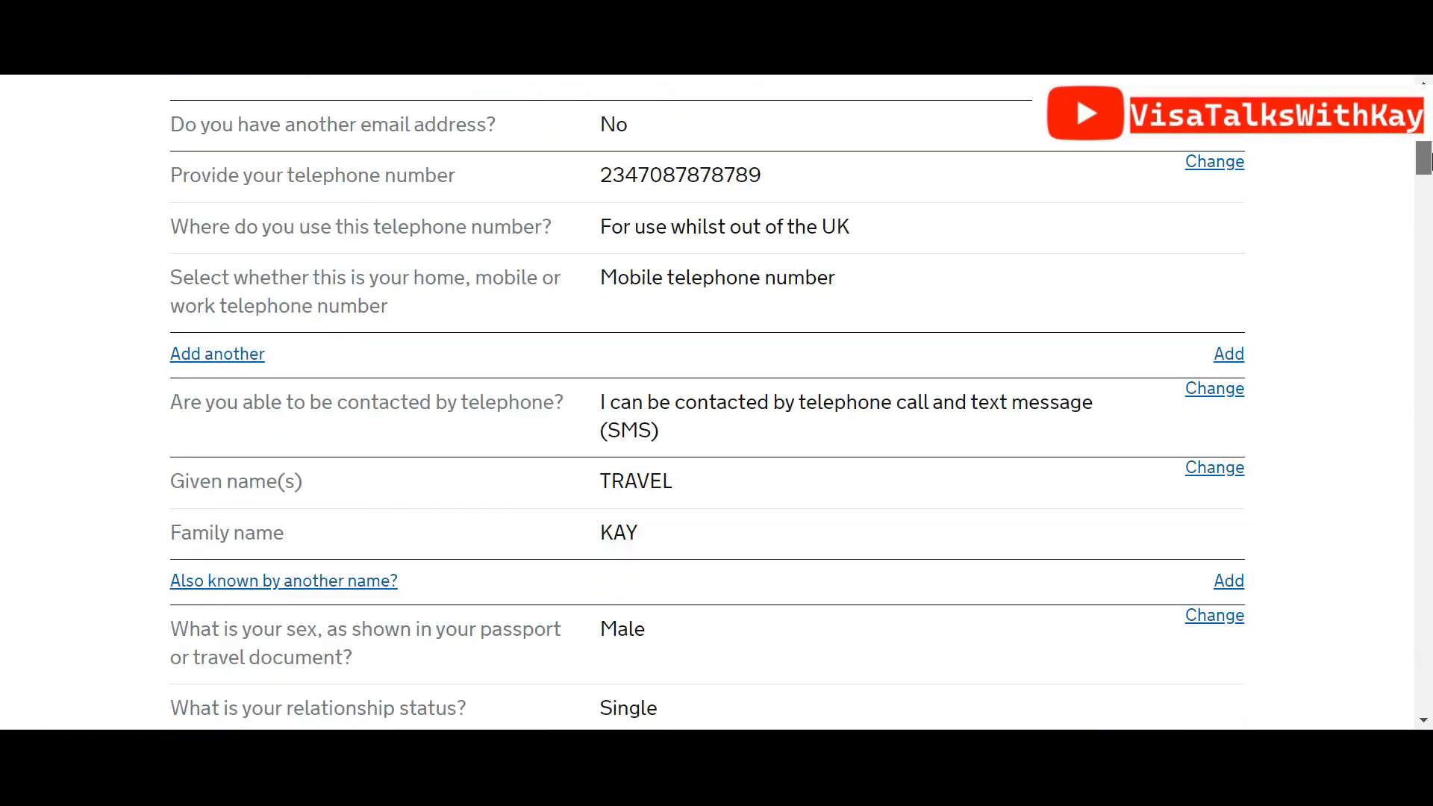
{"action": "left_click_drag", "start_coordinate": [1429, 228], "coordinate": [1429, 680]}
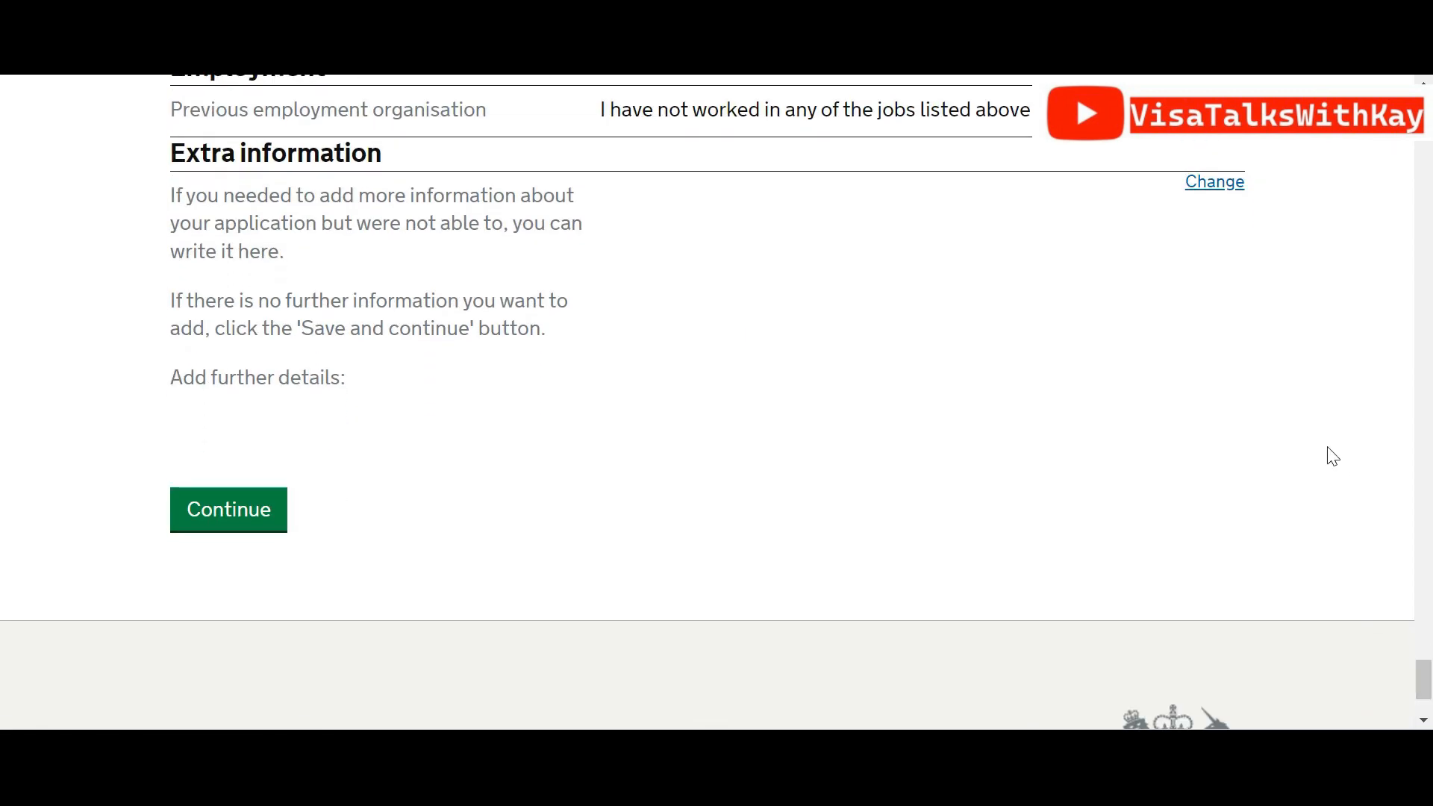
{"action": "left_click_drag", "start_coordinate": [1422, 676], "coordinate": [1422, 610]}
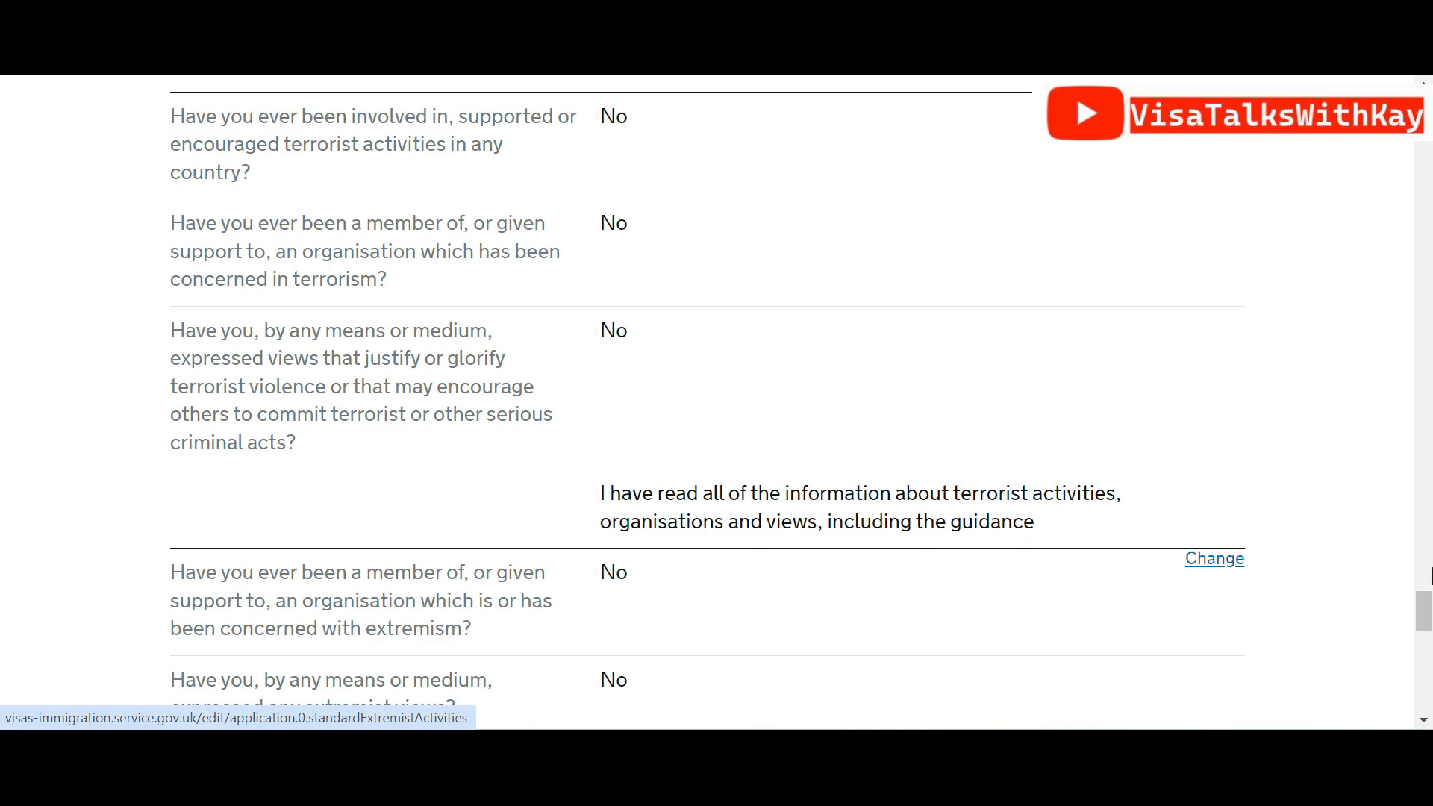
{"action": "left_click_drag", "start_coordinate": [1428, 612], "coordinate": [1427, 684]}
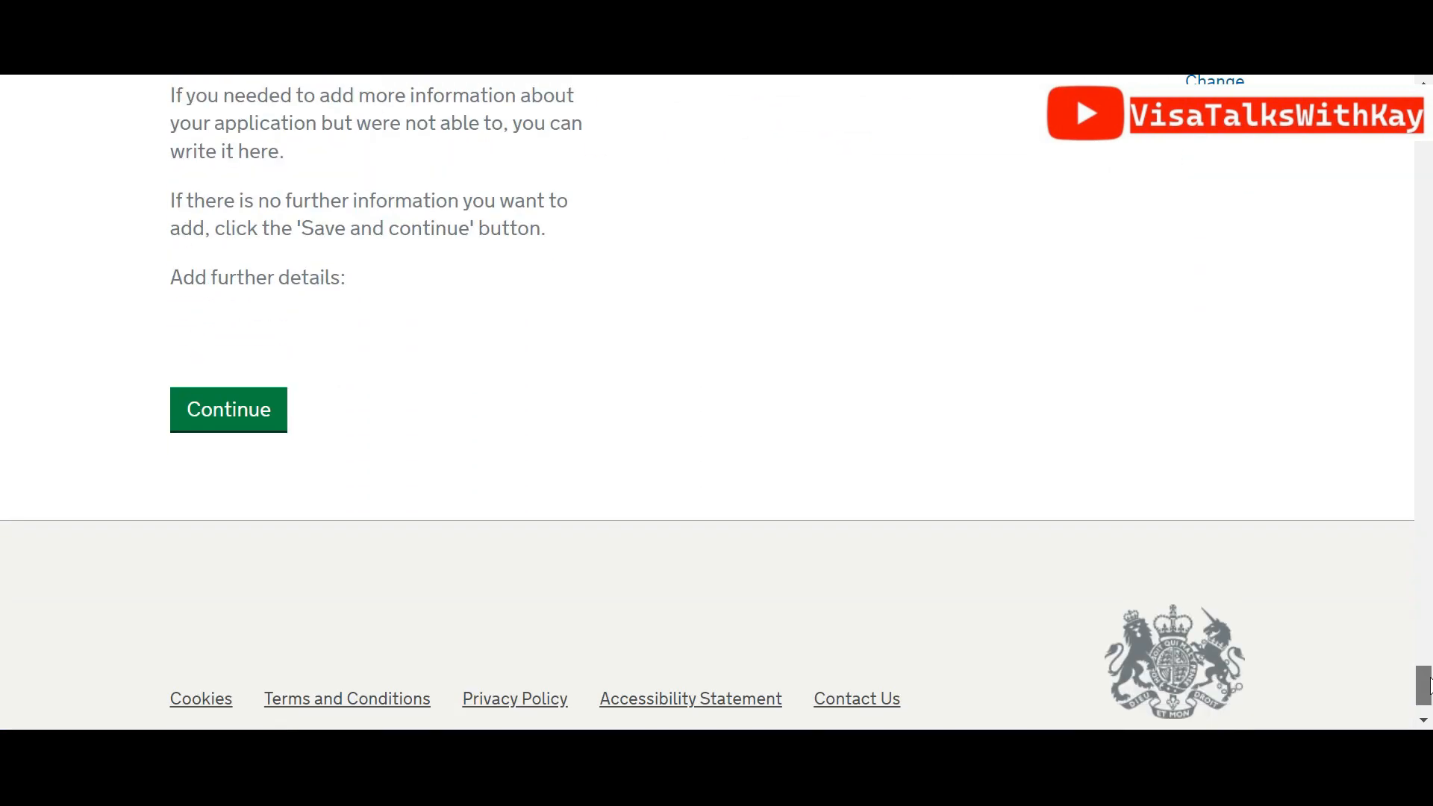
{"action": "left_click", "coordinate": [235, 397]}
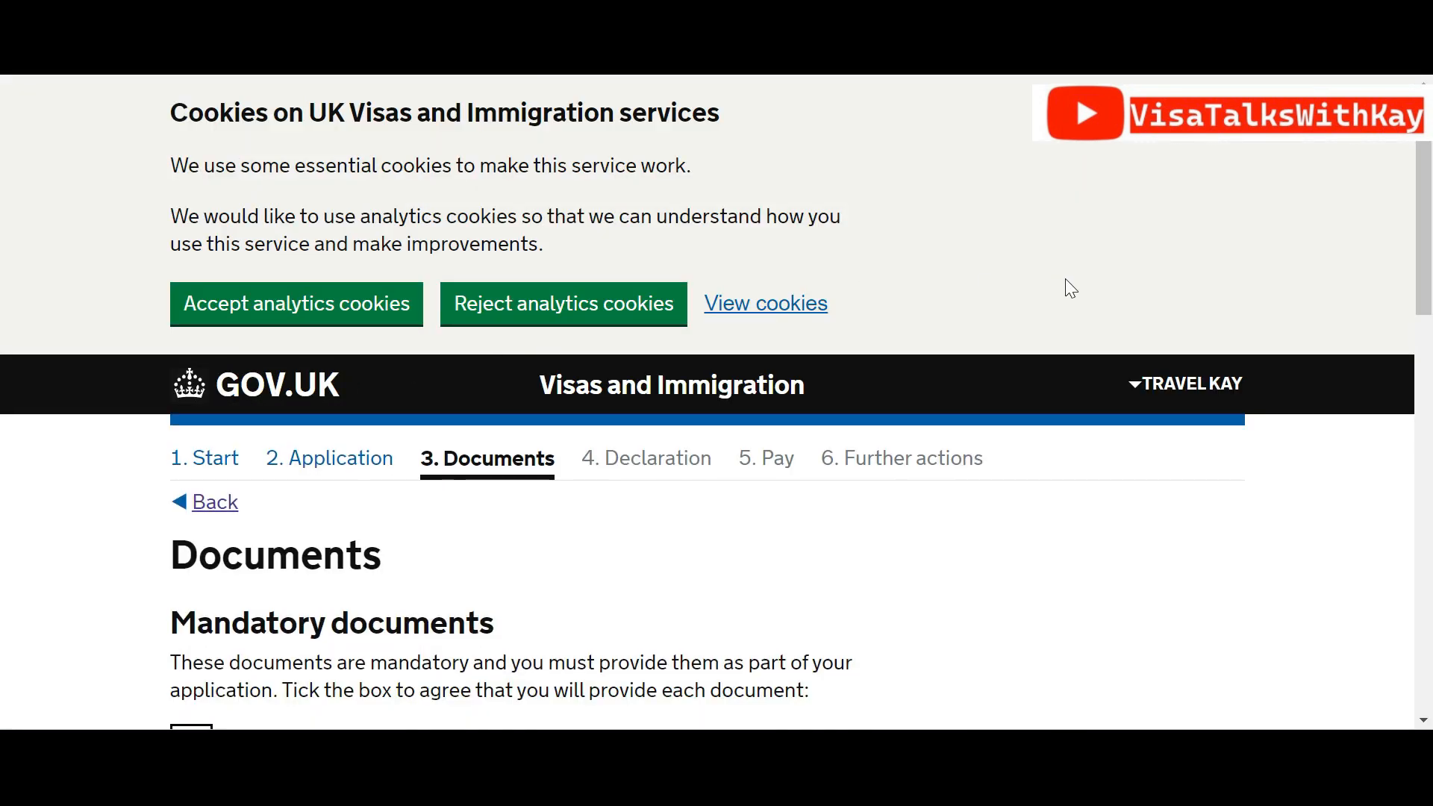
Tick the passport and Evidence of funds document boxes and save the Documents step
{"action": "left_click_drag", "start_coordinate": [1429, 206], "coordinate": [1429, 343]}
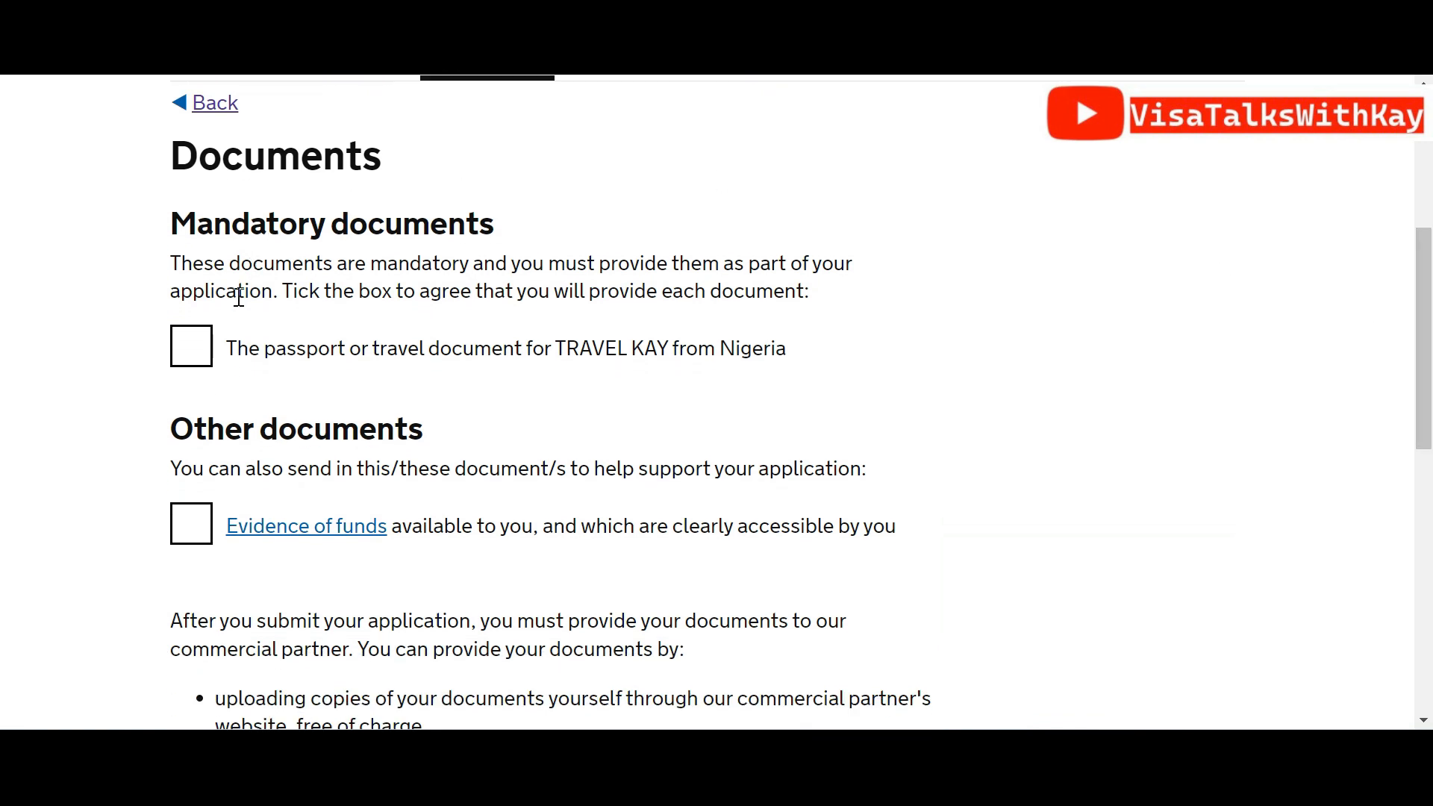
{"action": "left_click", "coordinate": [198, 352]}
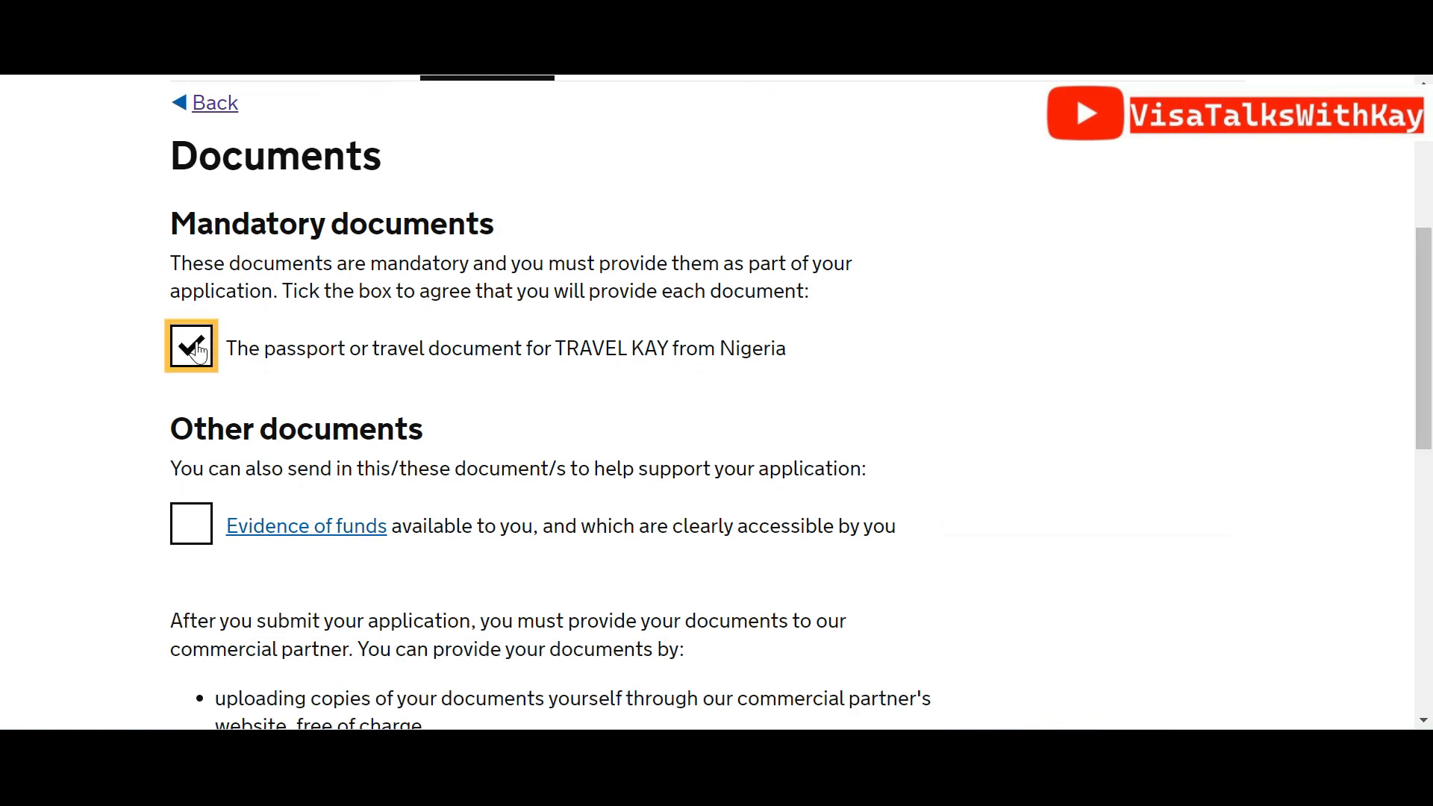
{"action": "left_click", "coordinate": [194, 527]}
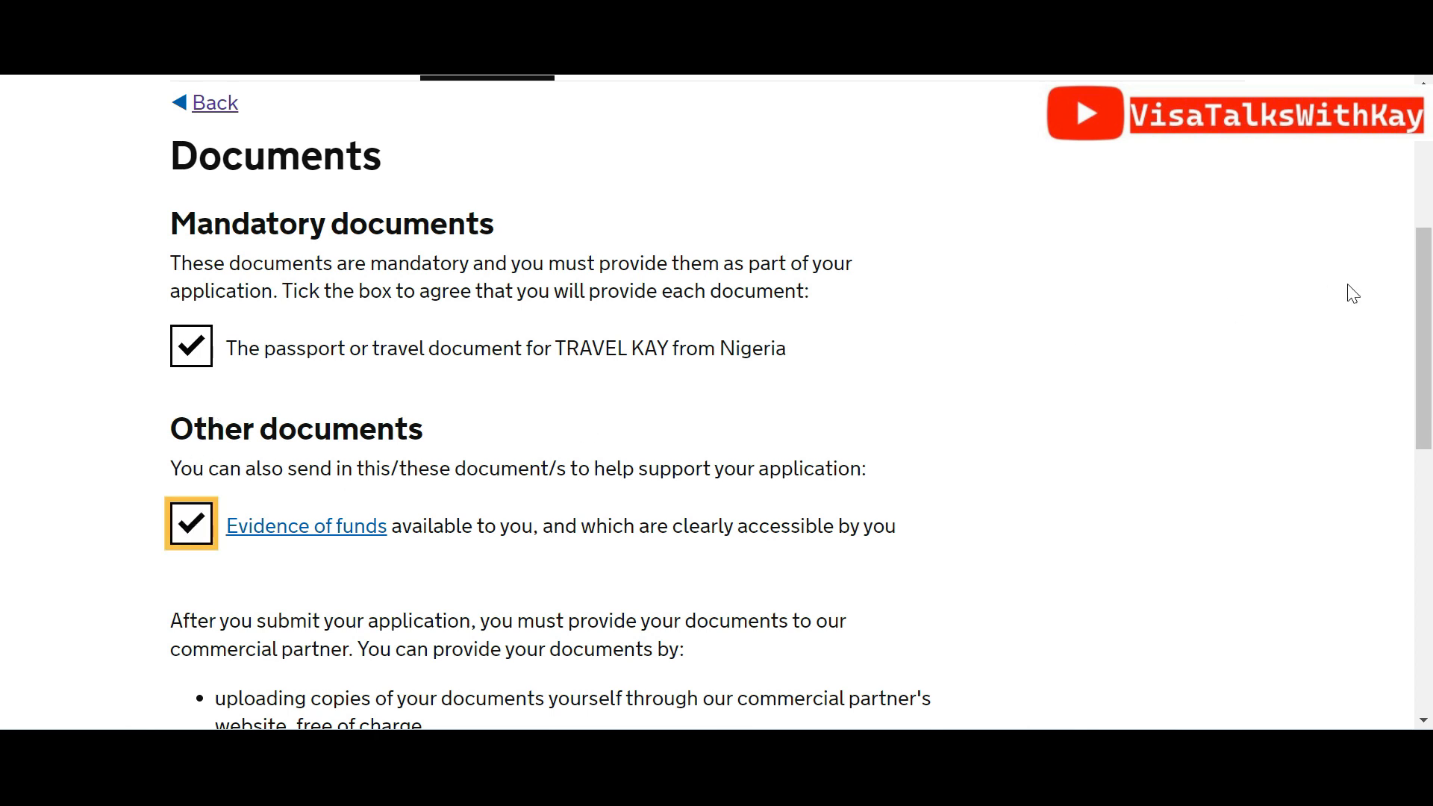
{"action": "left_click_drag", "start_coordinate": [1429, 316], "coordinate": [1429, 423]}
{"action": "left_click_drag", "start_coordinate": [1430, 456], "coordinate": [1350, 526]}
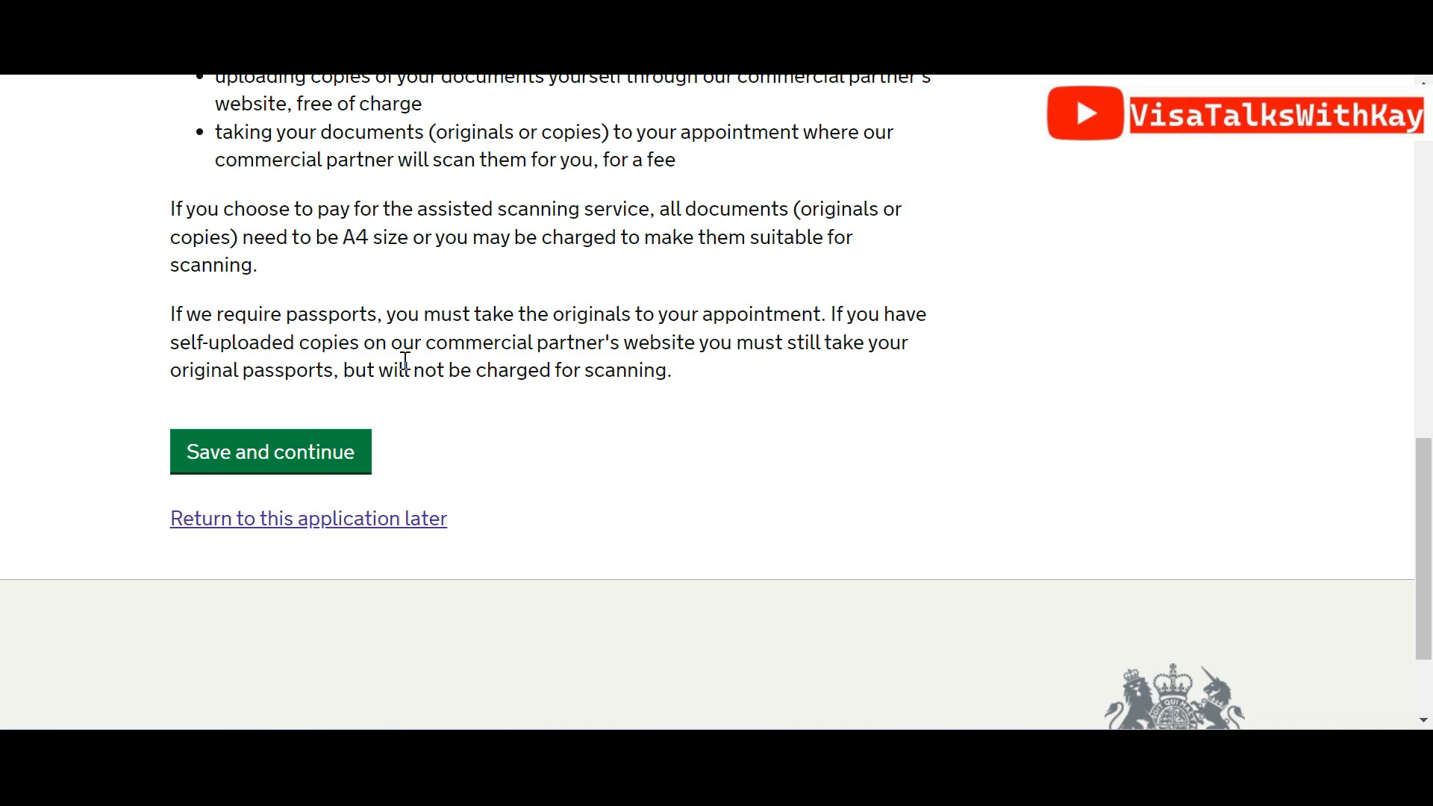
{"action": "left_click", "coordinate": [355, 469]}
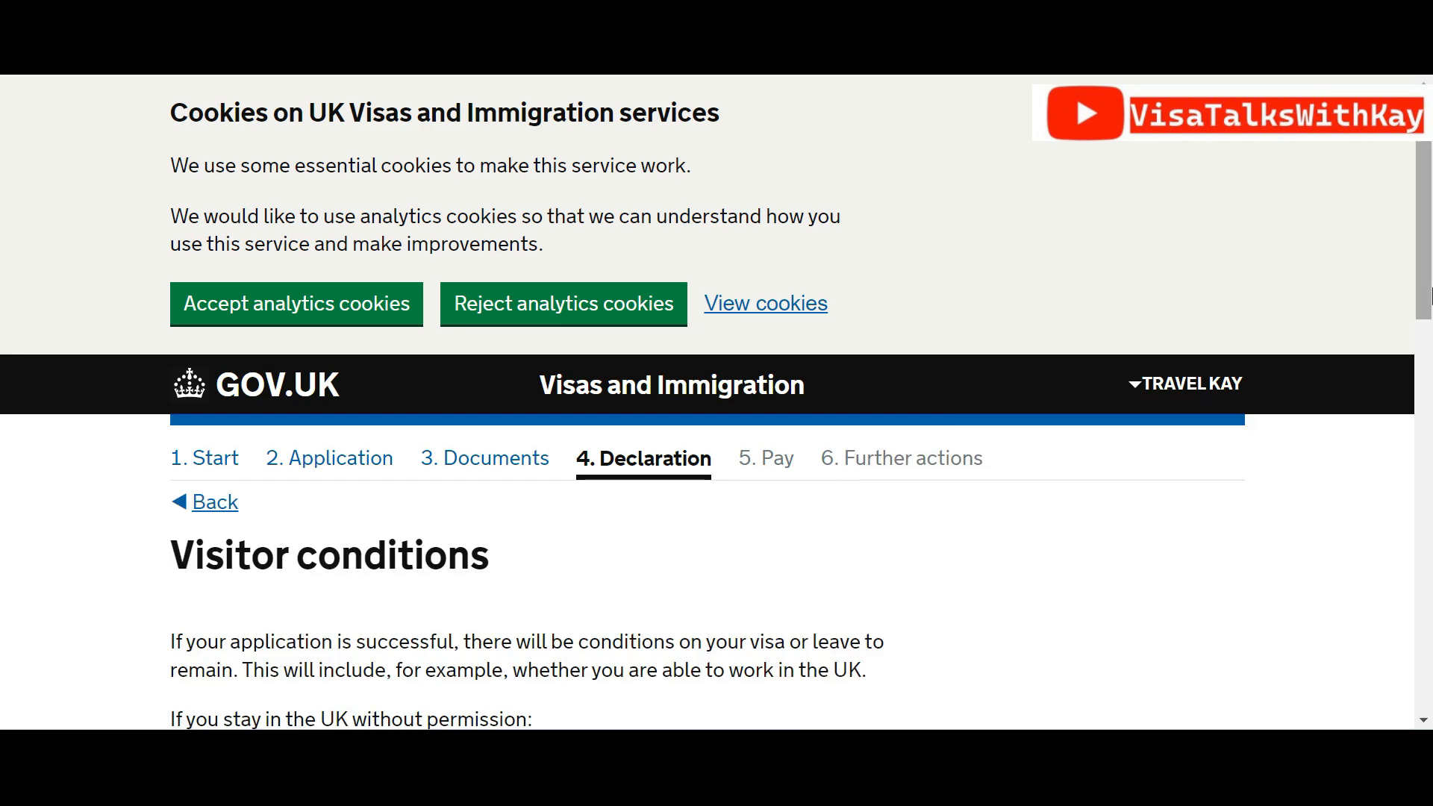
Confirm understanding of the visitor conditions and save
{"action": "scroll", "coordinate": [1429, 429], "scroll_direction": "down", "scroll_amount": 5}
{"action": "left_click_drag", "start_coordinate": [1429, 429], "coordinate": [1418, 550]}
{"action": "left_click", "coordinate": [191, 580]}
{"action": "left_click", "coordinate": [249, 694]}
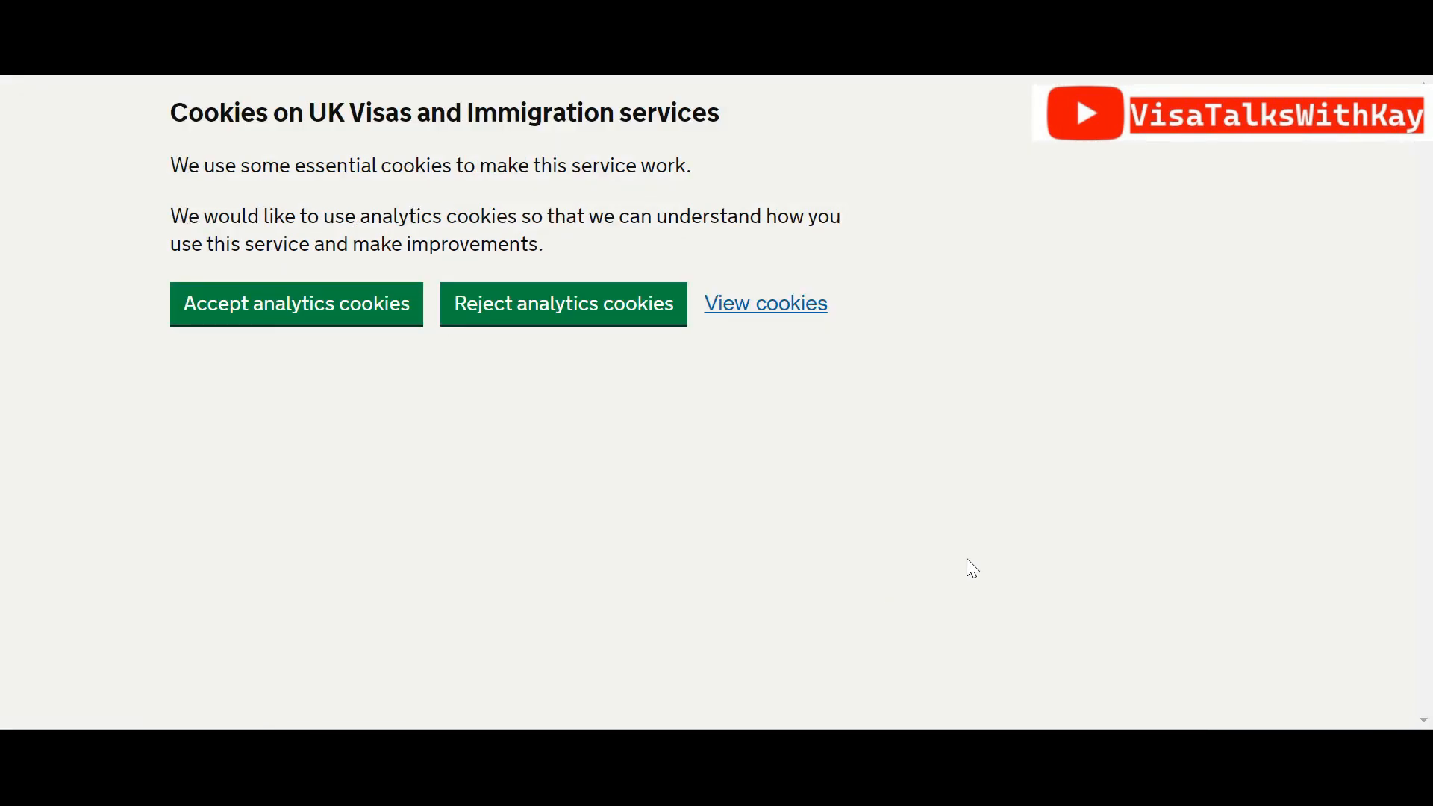
Declare as the applicant aged 18 or over, accept the declaration, and continue
{"action": "left_click_drag", "start_coordinate": [1428, 248], "coordinate": [1420, 522]}
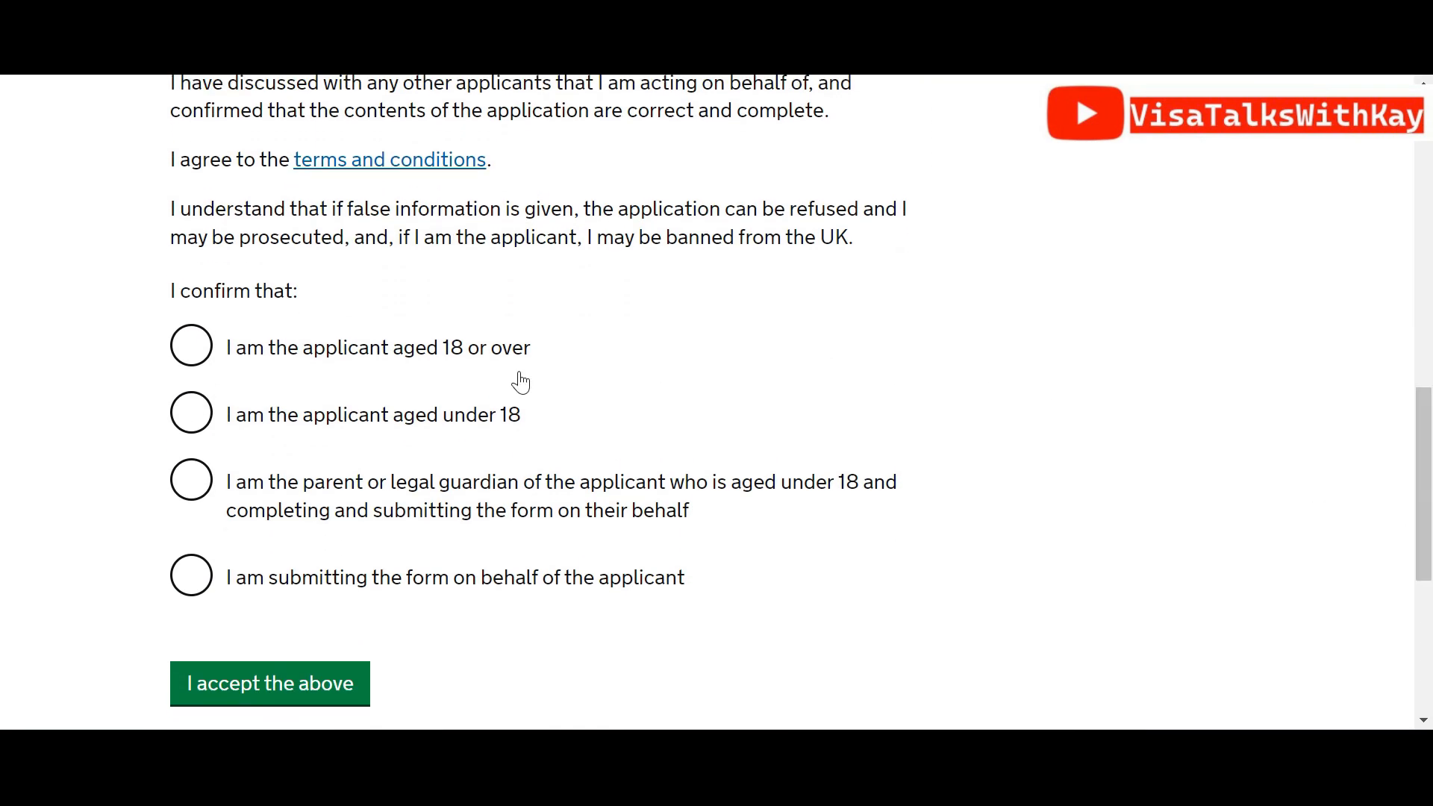
{"action": "left_click", "coordinate": [203, 352]}
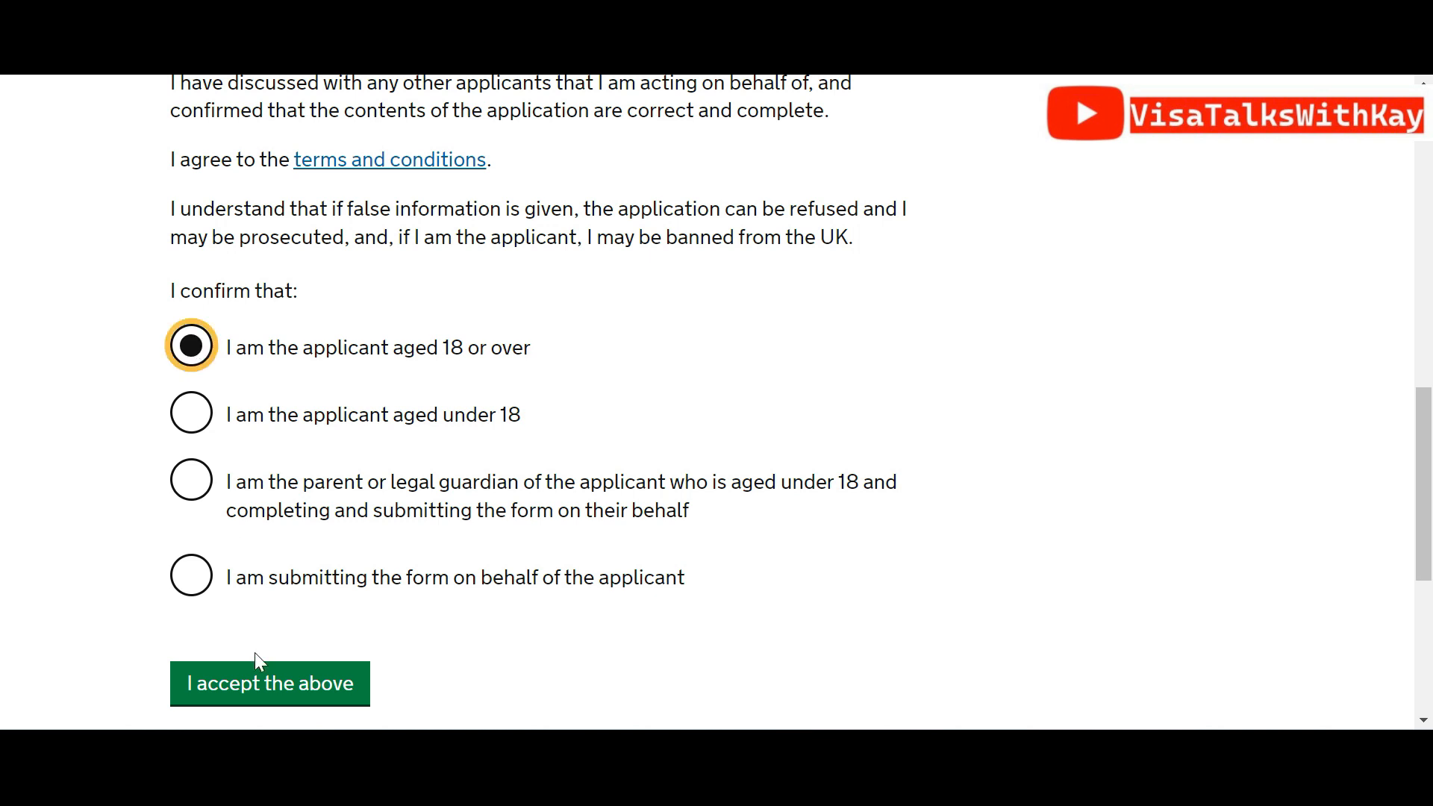
{"action": "left_click", "coordinate": [258, 678]}
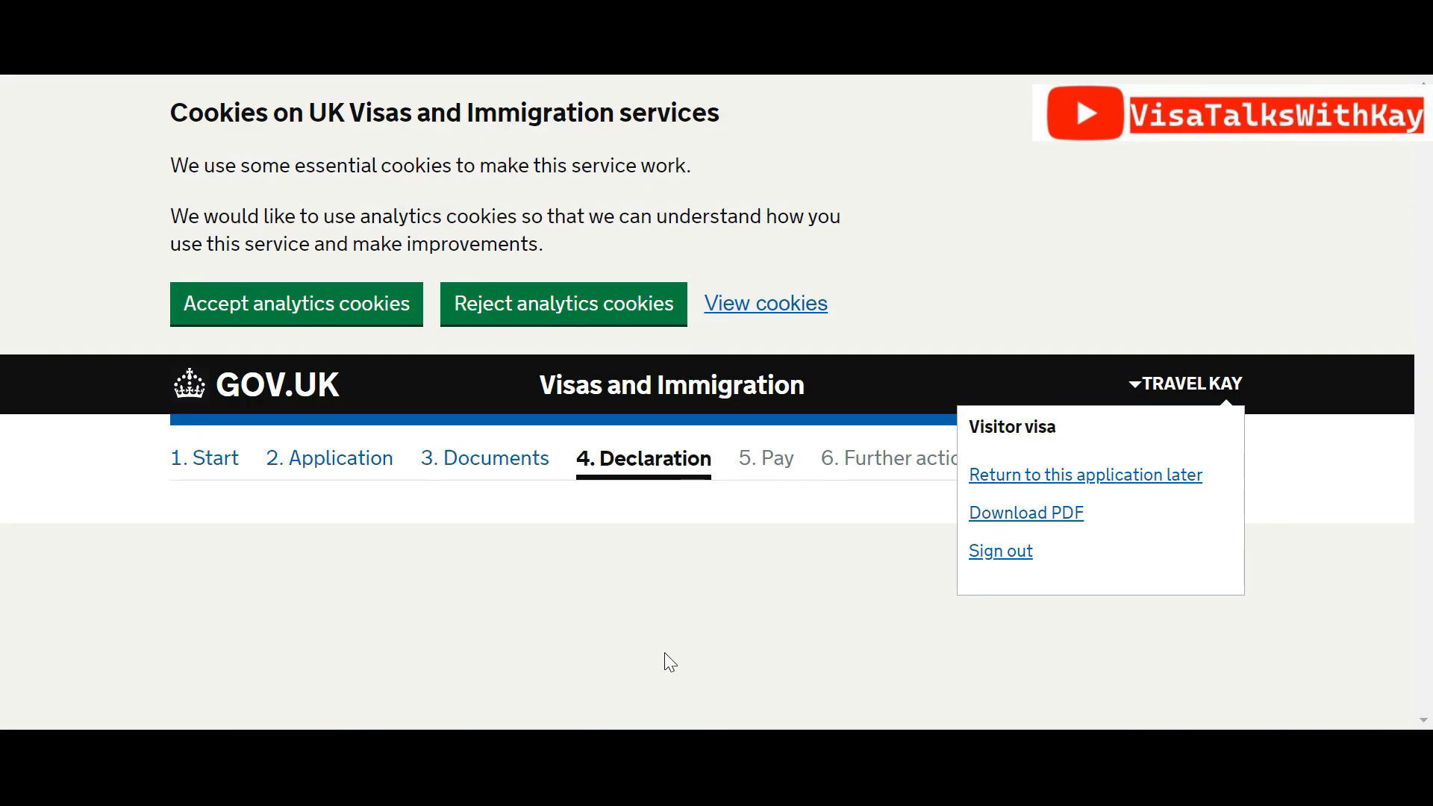
{"action": "scroll", "coordinate": [1428, 321], "scroll_direction": "down", "scroll_amount": 5}
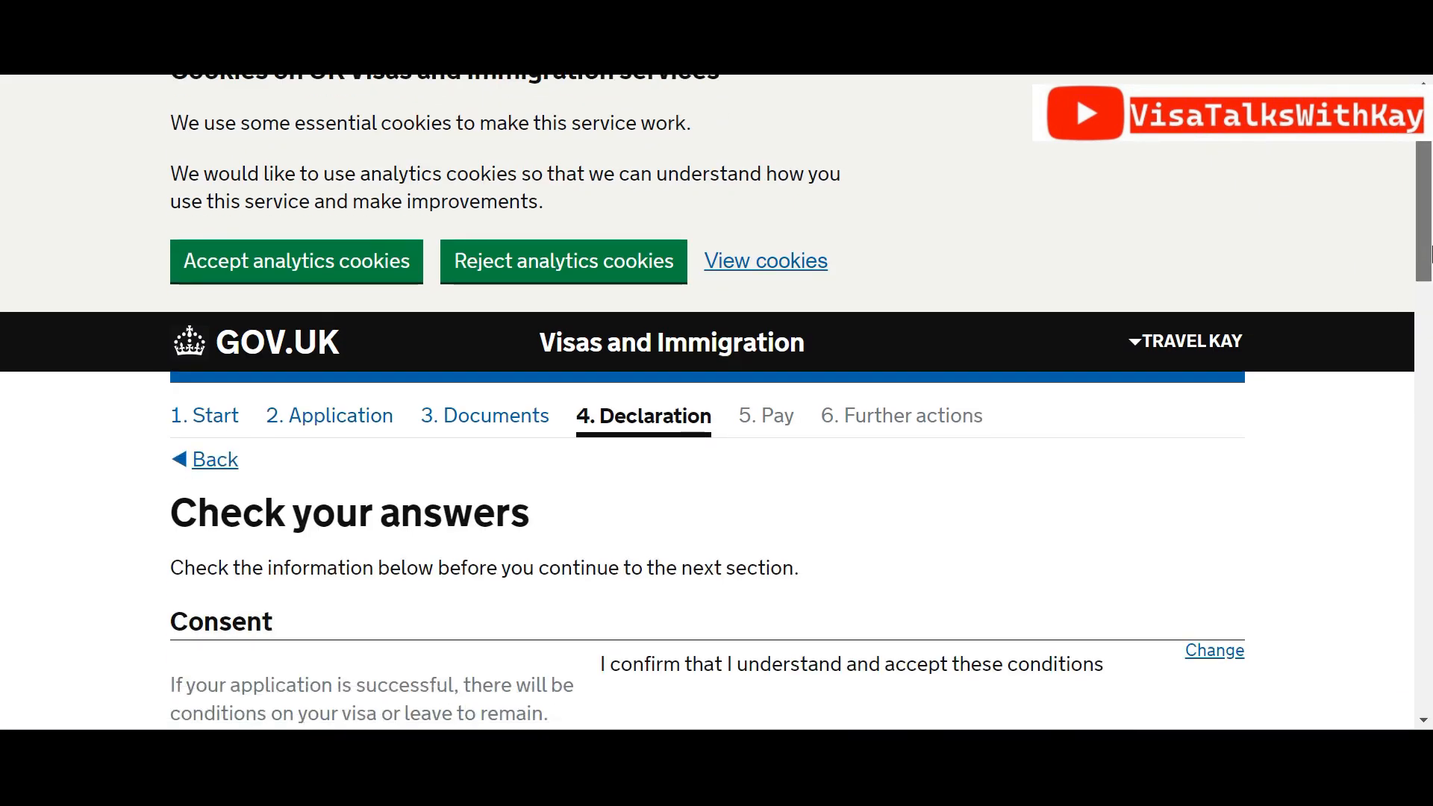
{"action": "left_click_drag", "start_coordinate": [1428, 341], "coordinate": [1431, 619]}
{"action": "left_click", "coordinate": [240, 538]}
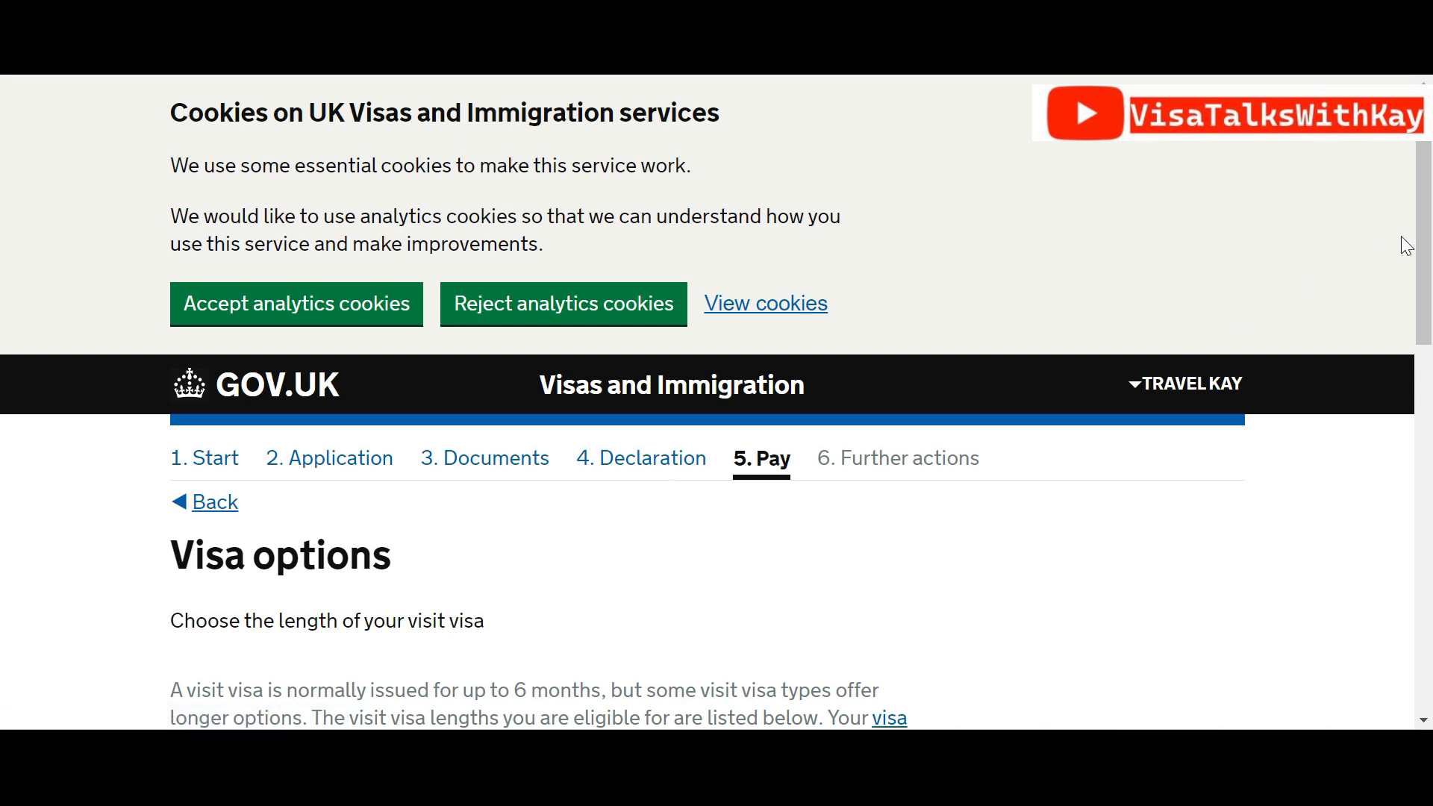
Keep the 6-month visa length selected and save it
{"action": "left_click_drag", "start_coordinate": [1426, 246], "coordinate": [1422, 453]}
{"action": "scroll", "coordinate": [1422, 453], "scroll_direction": "up", "scroll_amount": 2}
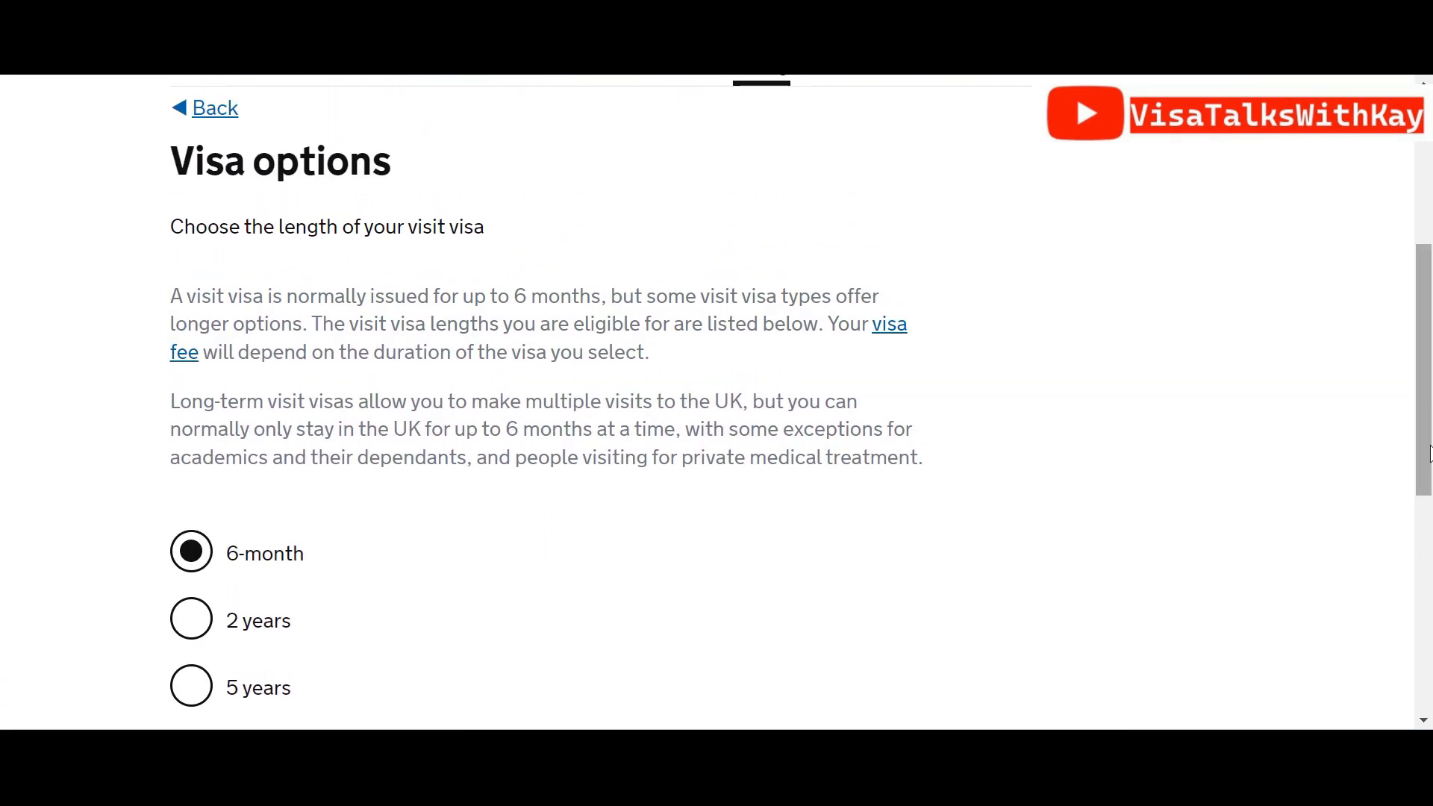
{"action": "left_click_drag", "start_coordinate": [1430, 459], "coordinate": [1427, 531]}
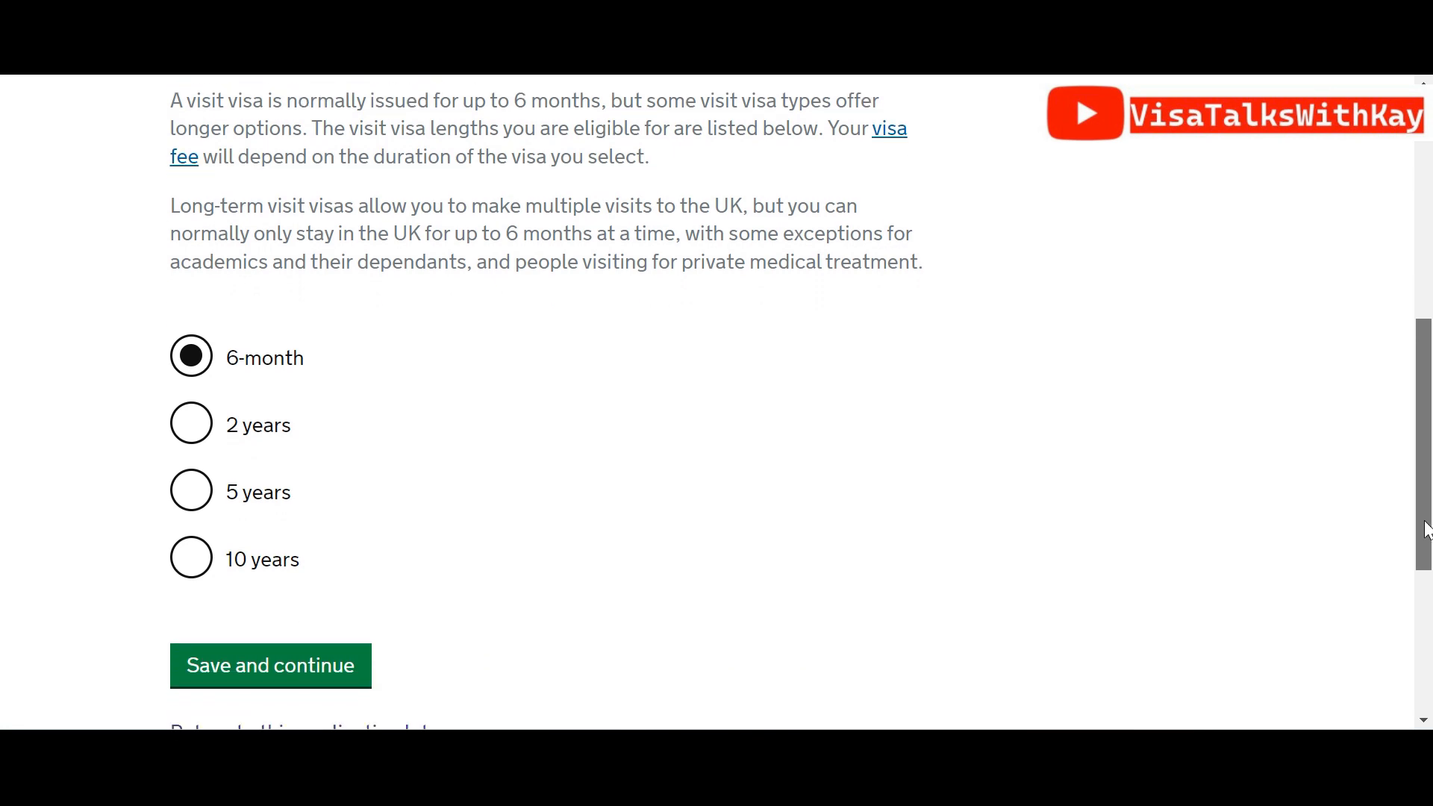
{"action": "left_click", "coordinate": [327, 671]}
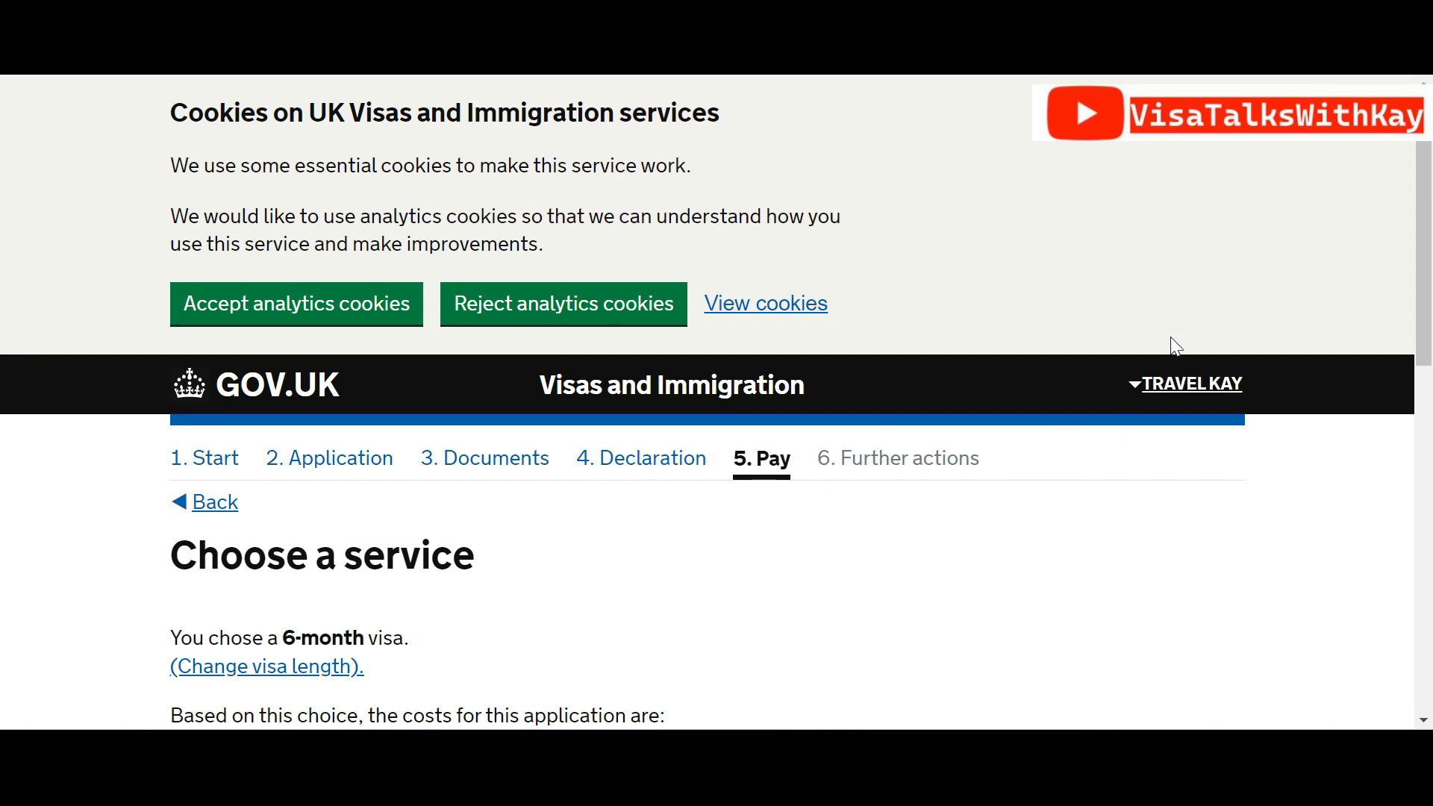
Confirm the chosen service, check the 149.00 USD payment summary, and open the application options
{"action": "left_click_drag", "start_coordinate": [1429, 212], "coordinate": [1428, 337]}
{"action": "left_click", "coordinate": [291, 567]}
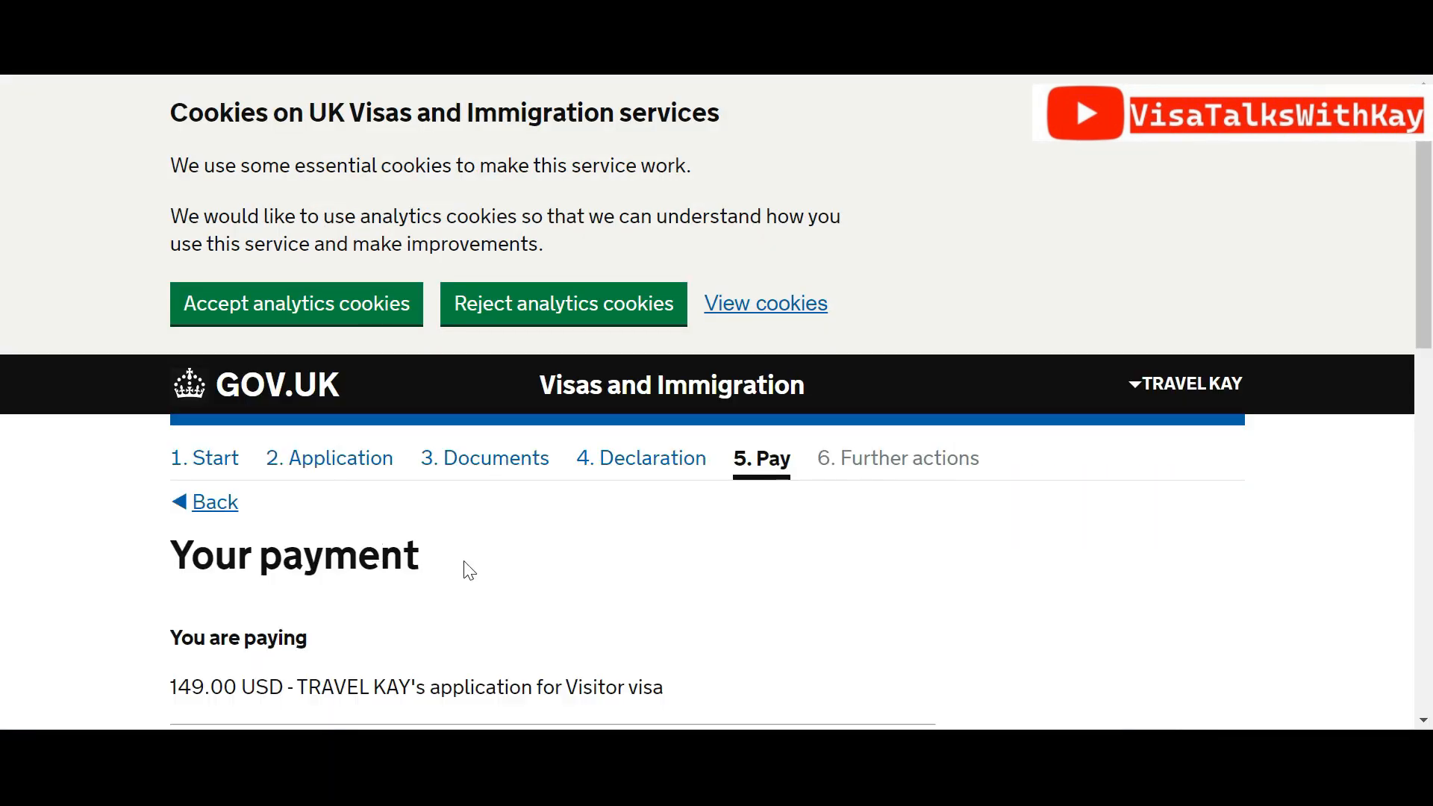
{"action": "left_click_drag", "start_coordinate": [1430, 329], "coordinate": [1430, 366]}
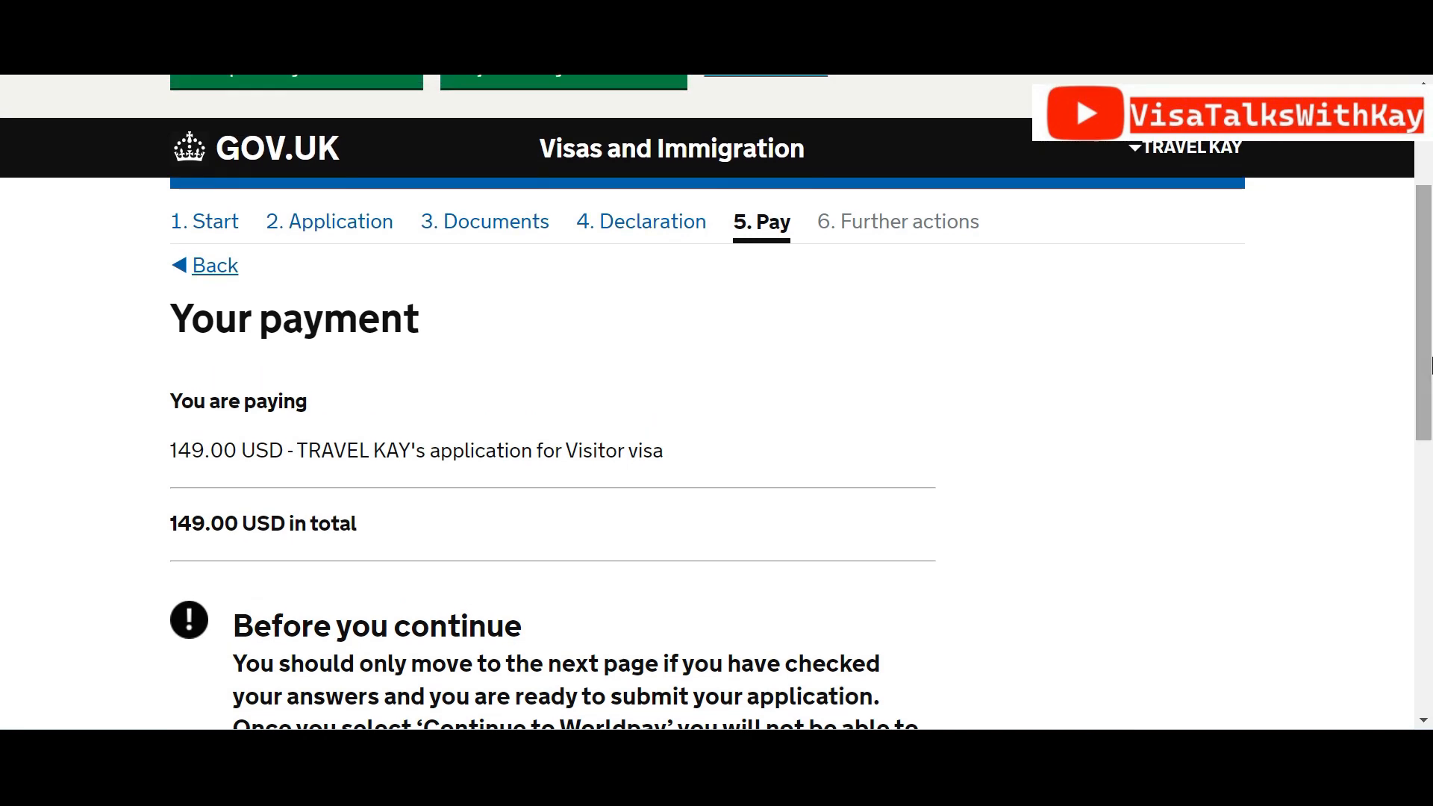
{"action": "left_click", "coordinate": [1132, 149]}
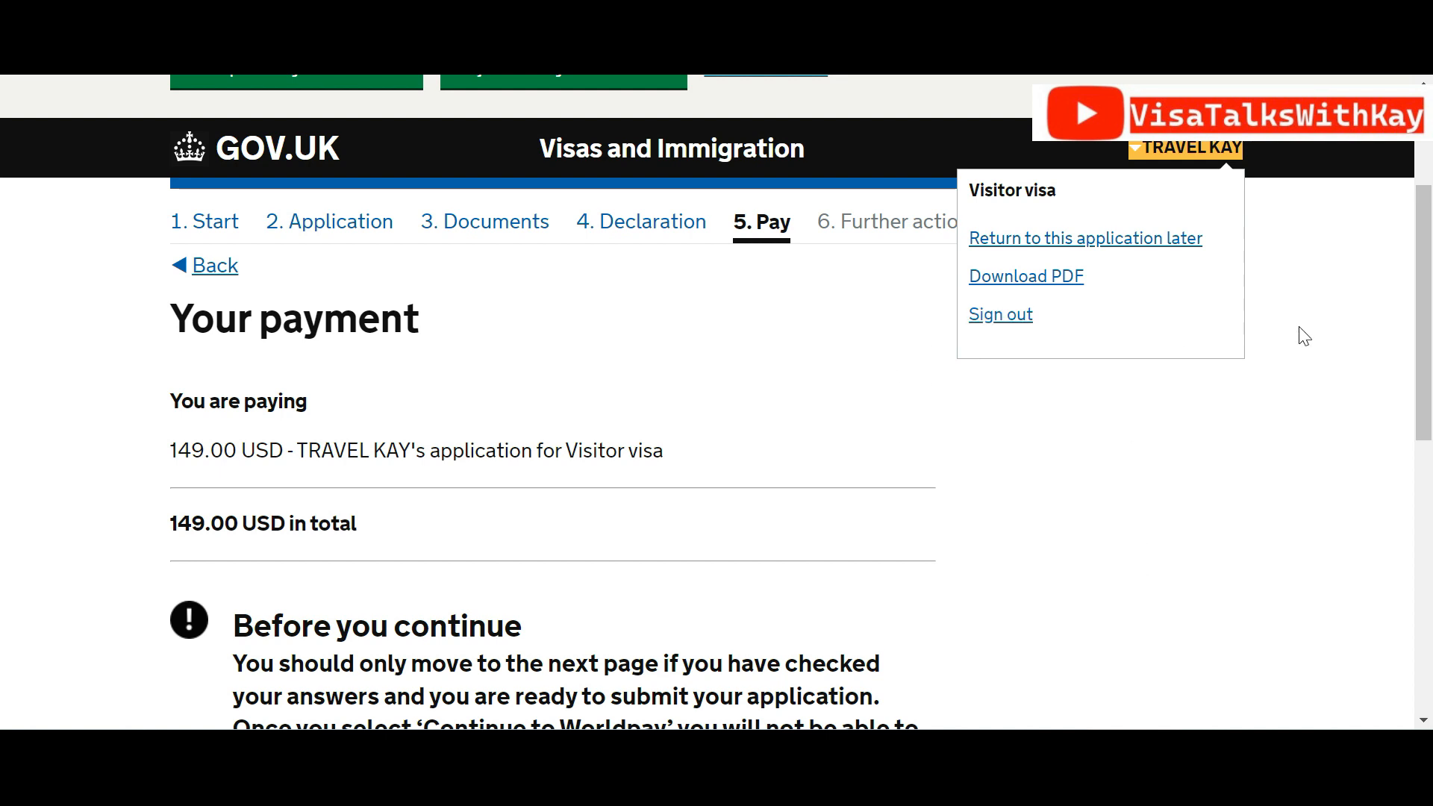
{"action": "left_click", "coordinate": [1358, 75]}
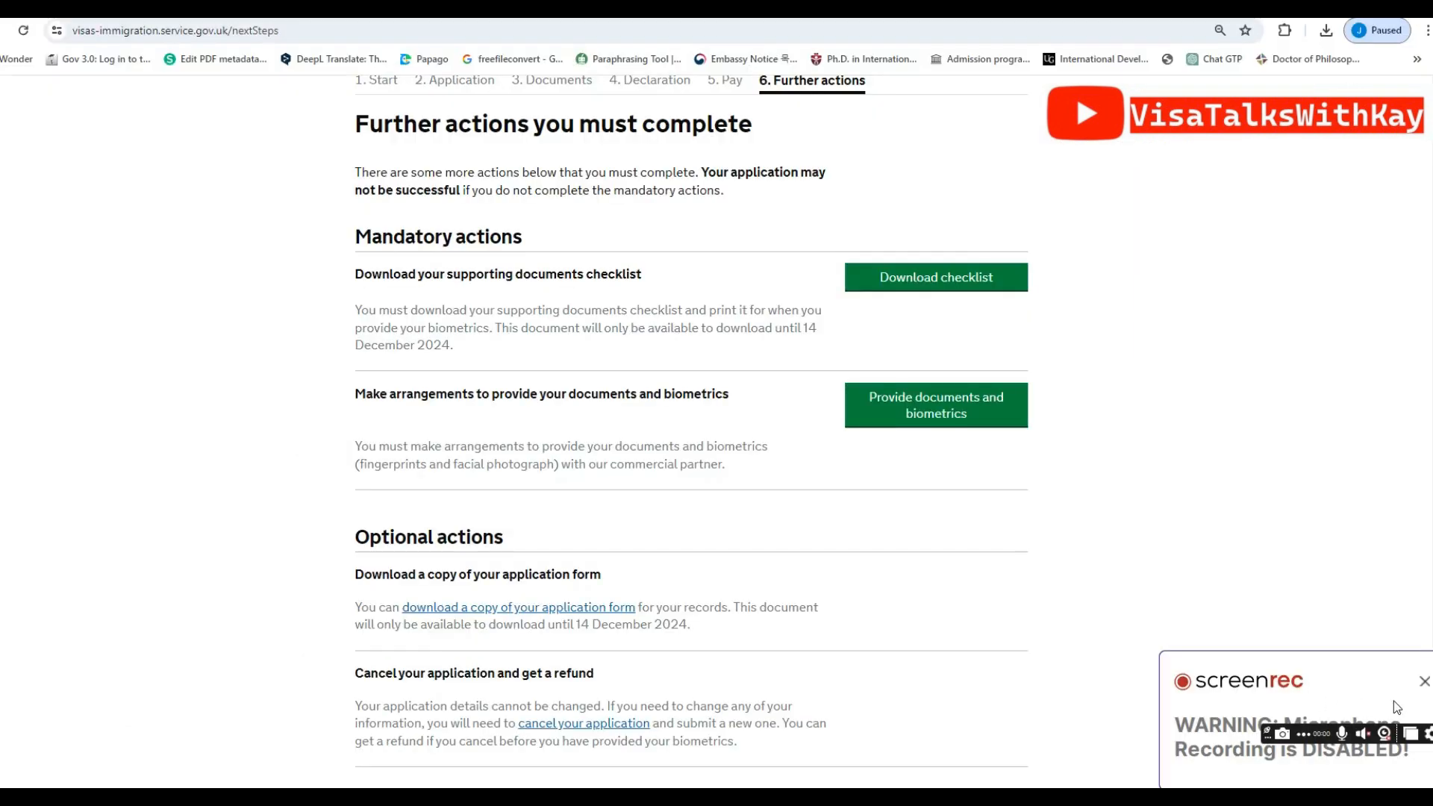
Choose Provide documents and biometrics from the Further actions list
{"action": "left_click", "coordinate": [1425, 680]}
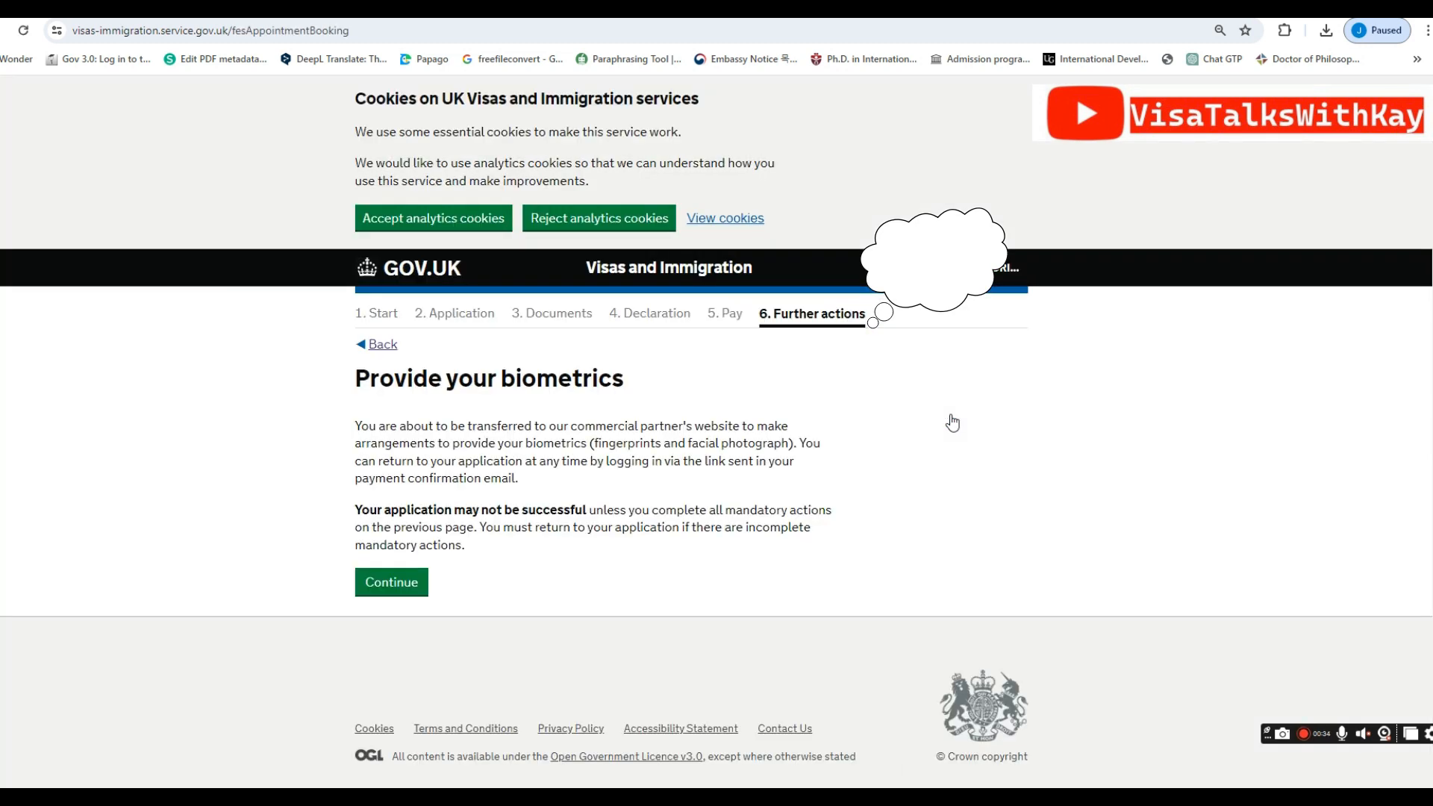
Continue from Provide your biometrics to the TLScontact My Application page
{"action": "left_click", "coordinate": [416, 585]}
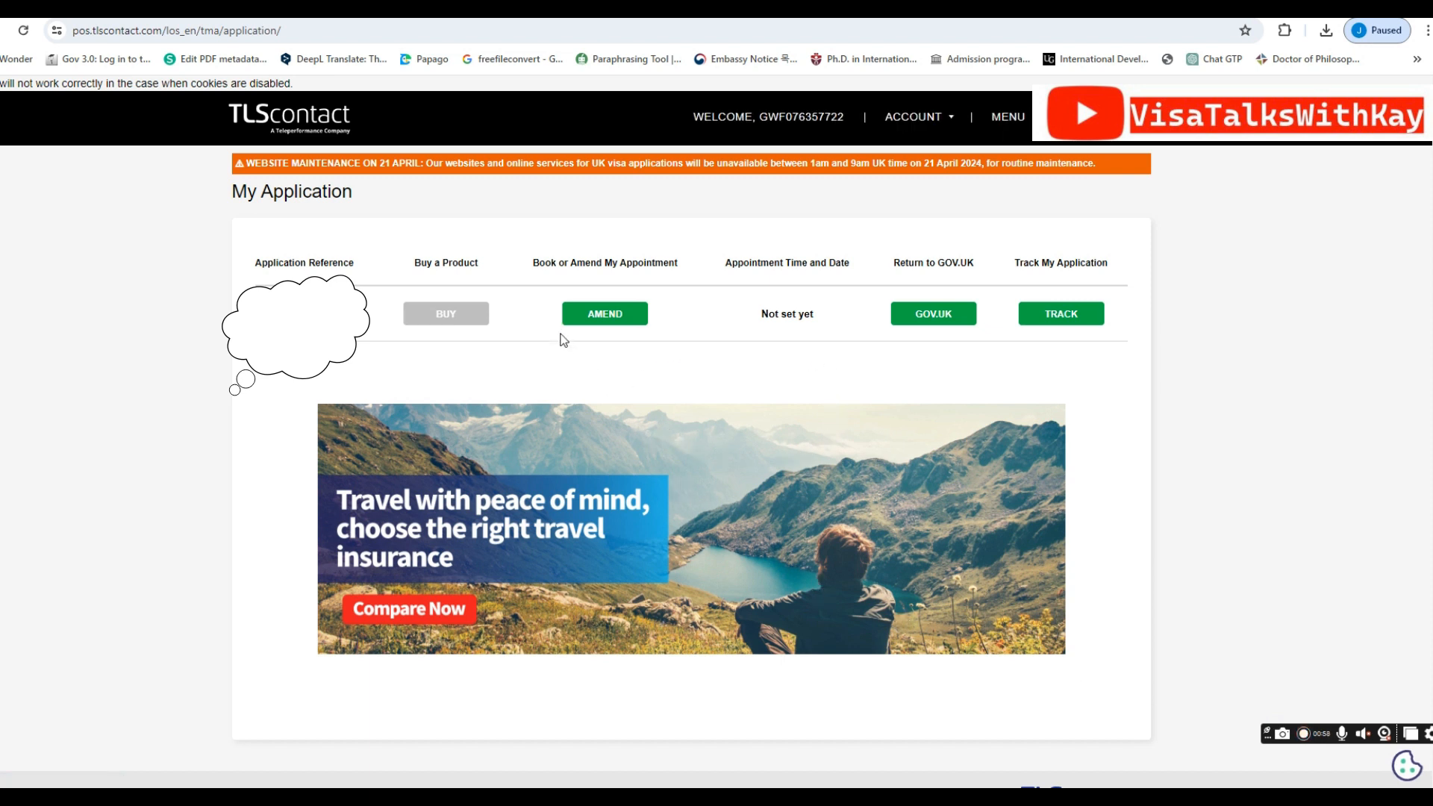
Pass the TLScontact and UKVI services steps with an empty basket to reach the April 2024 calendar
{"action": "left_click", "coordinate": [640, 323]}
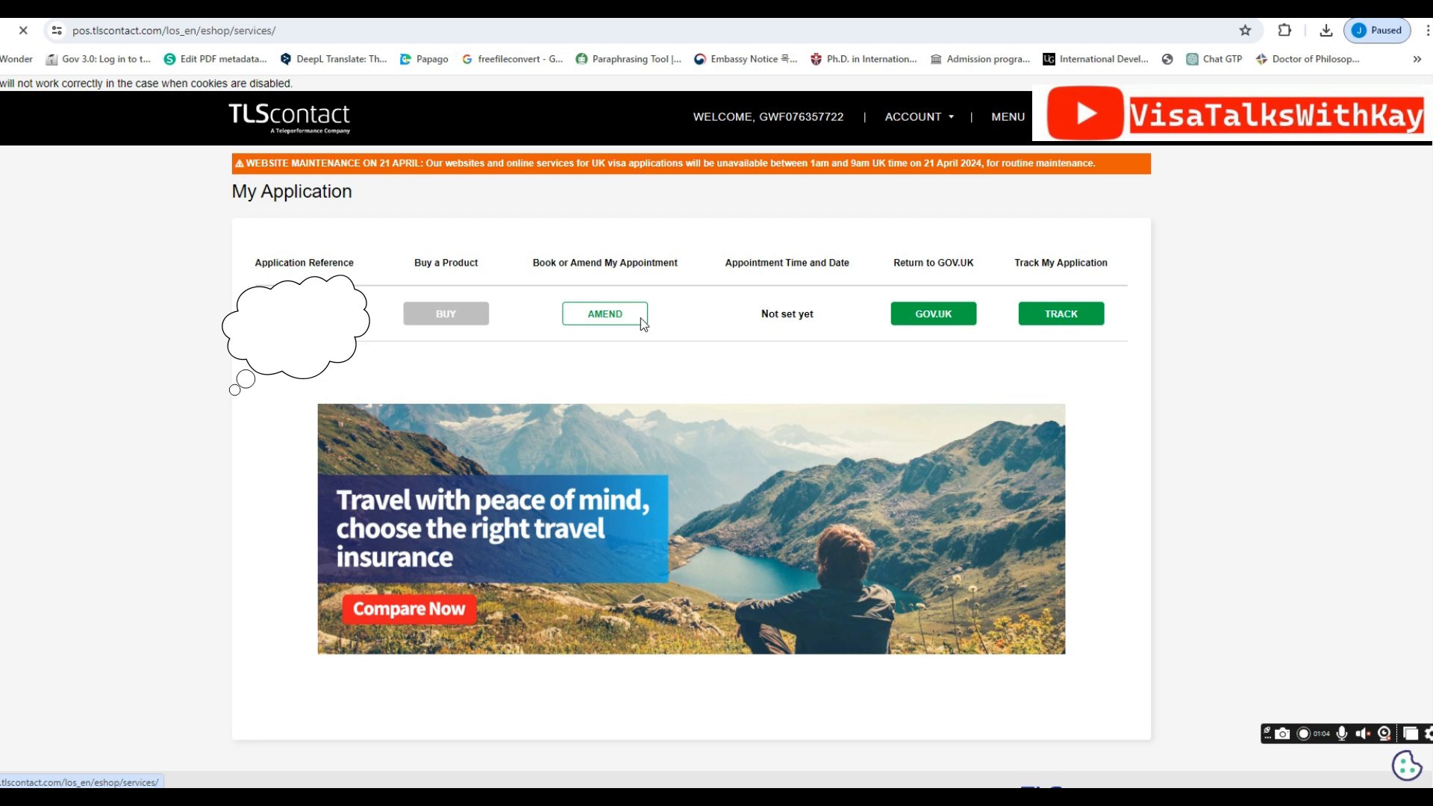
{"action": "scroll", "coordinate": [621, 359], "scroll_direction": "down", "scroll_amount": 4}
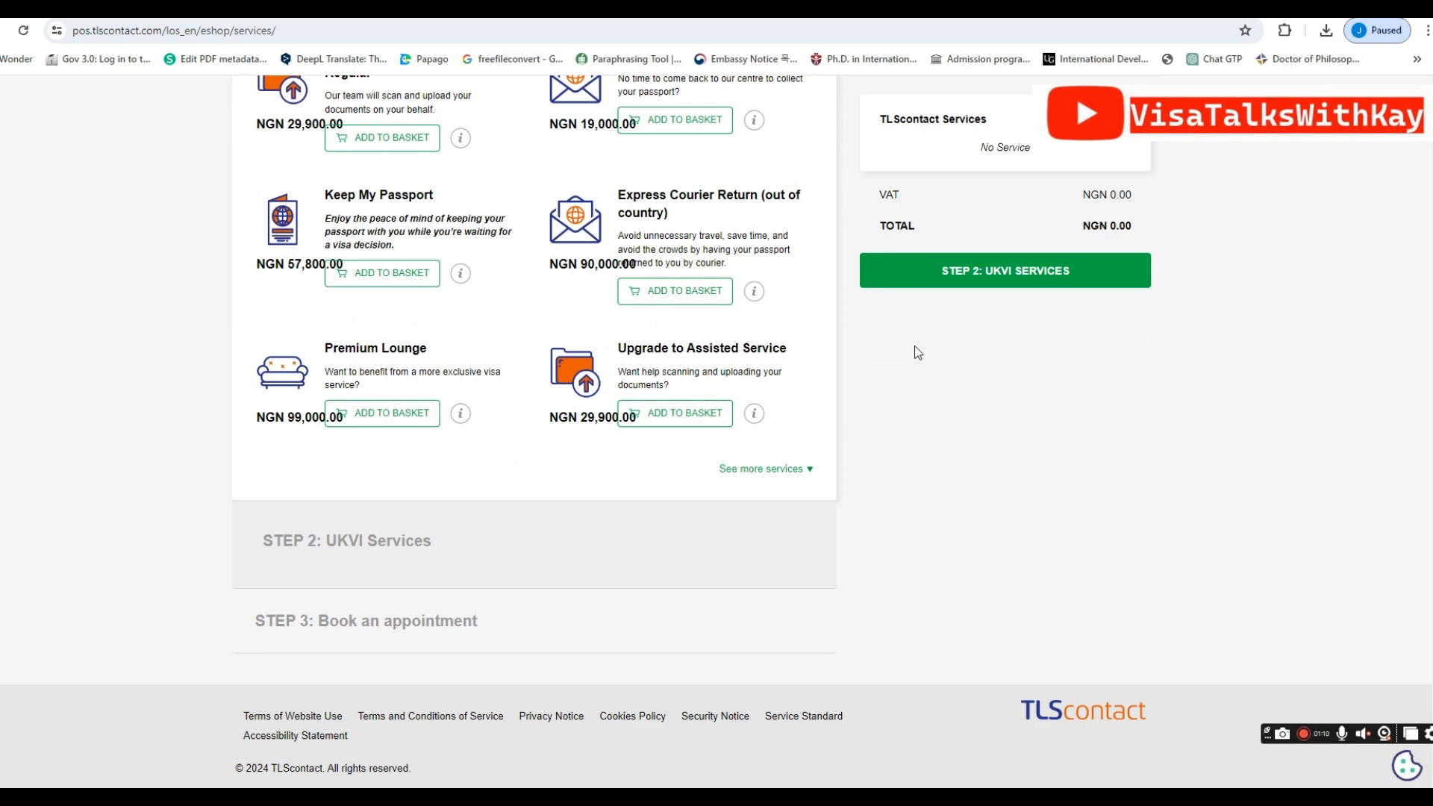
{"action": "scroll", "coordinate": [915, 346], "scroll_direction": "up", "scroll_amount": 5}
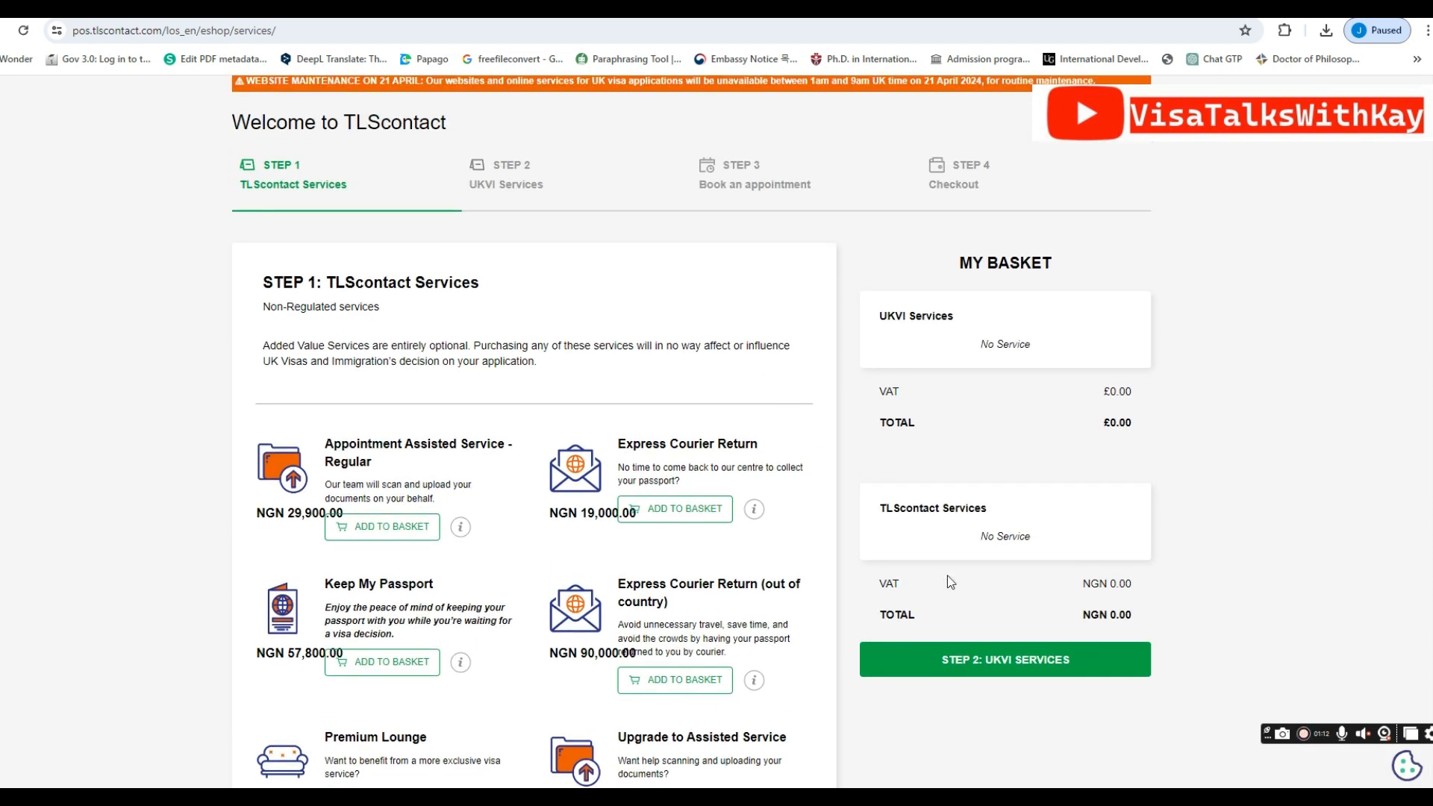
{"action": "left_click", "coordinate": [983, 666]}
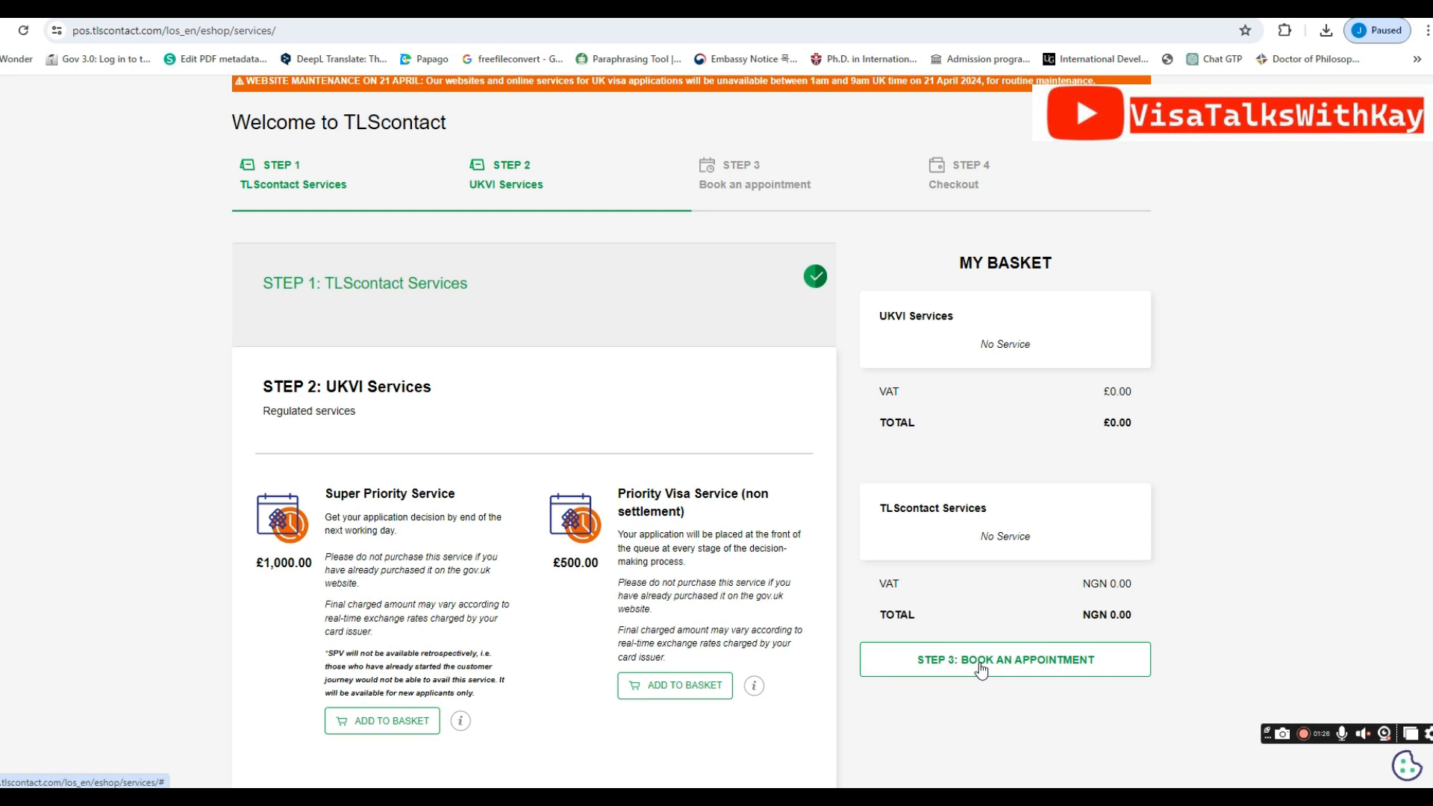
{"action": "left_click", "coordinate": [980, 667]}
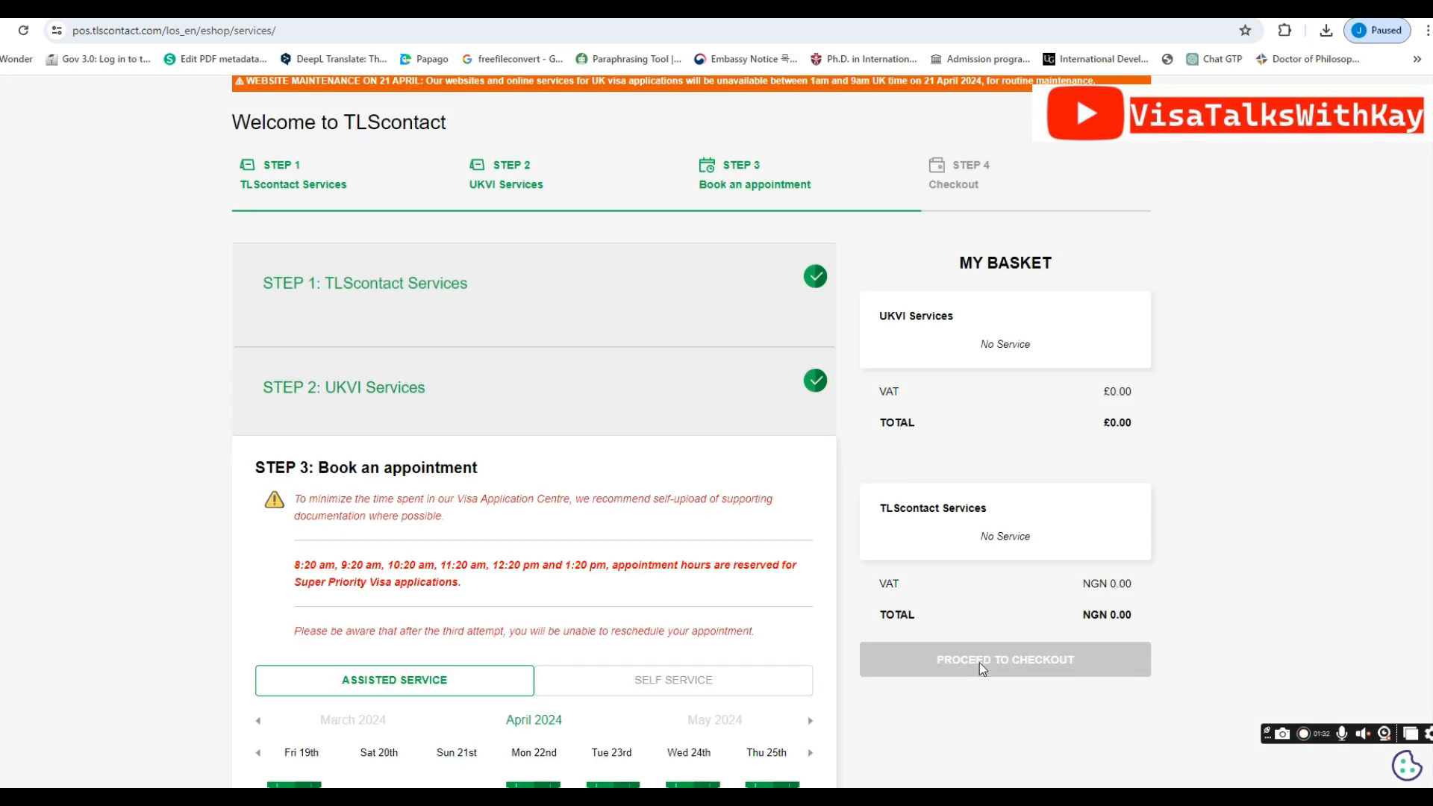
Read the Assisted versus Self Service explanation and switch to Self Service appointment slots
{"action": "scroll", "coordinate": [624, 512], "scroll_direction": "down", "scroll_amount": 2}
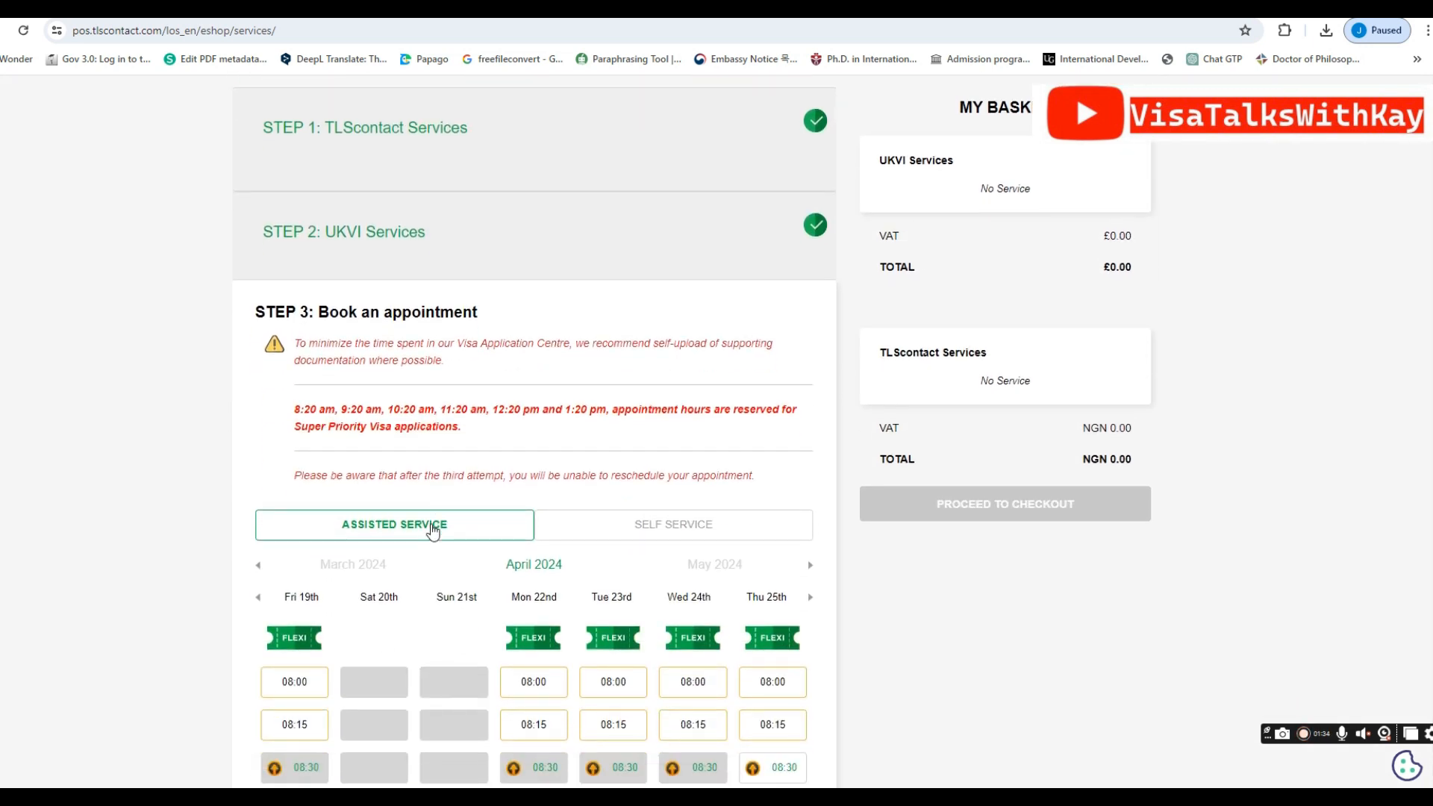
{"action": "scroll", "coordinate": [433, 530], "scroll_direction": "down", "scroll_amount": 18}
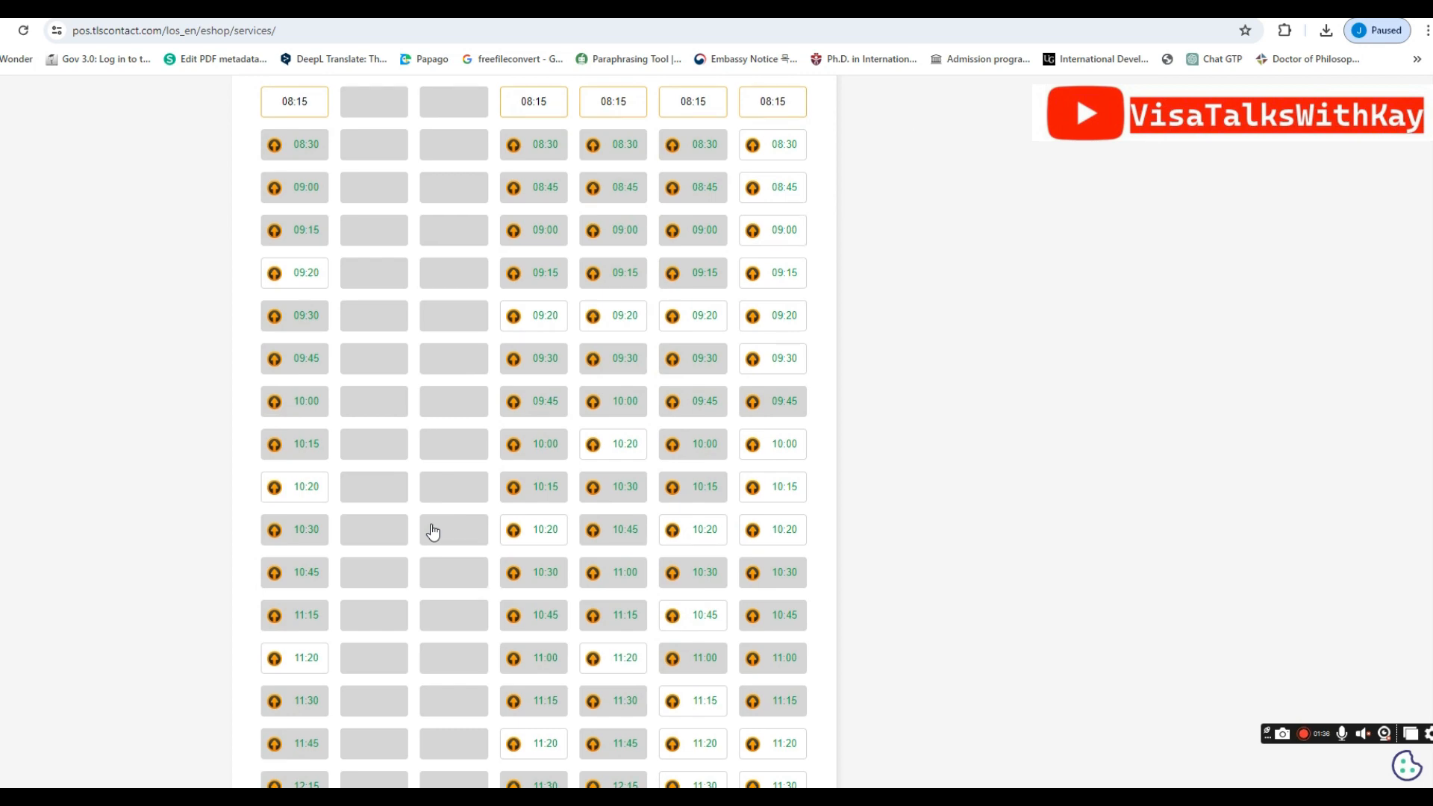
{"action": "scroll", "coordinate": [433, 530], "scroll_direction": "down", "scroll_amount": 4}
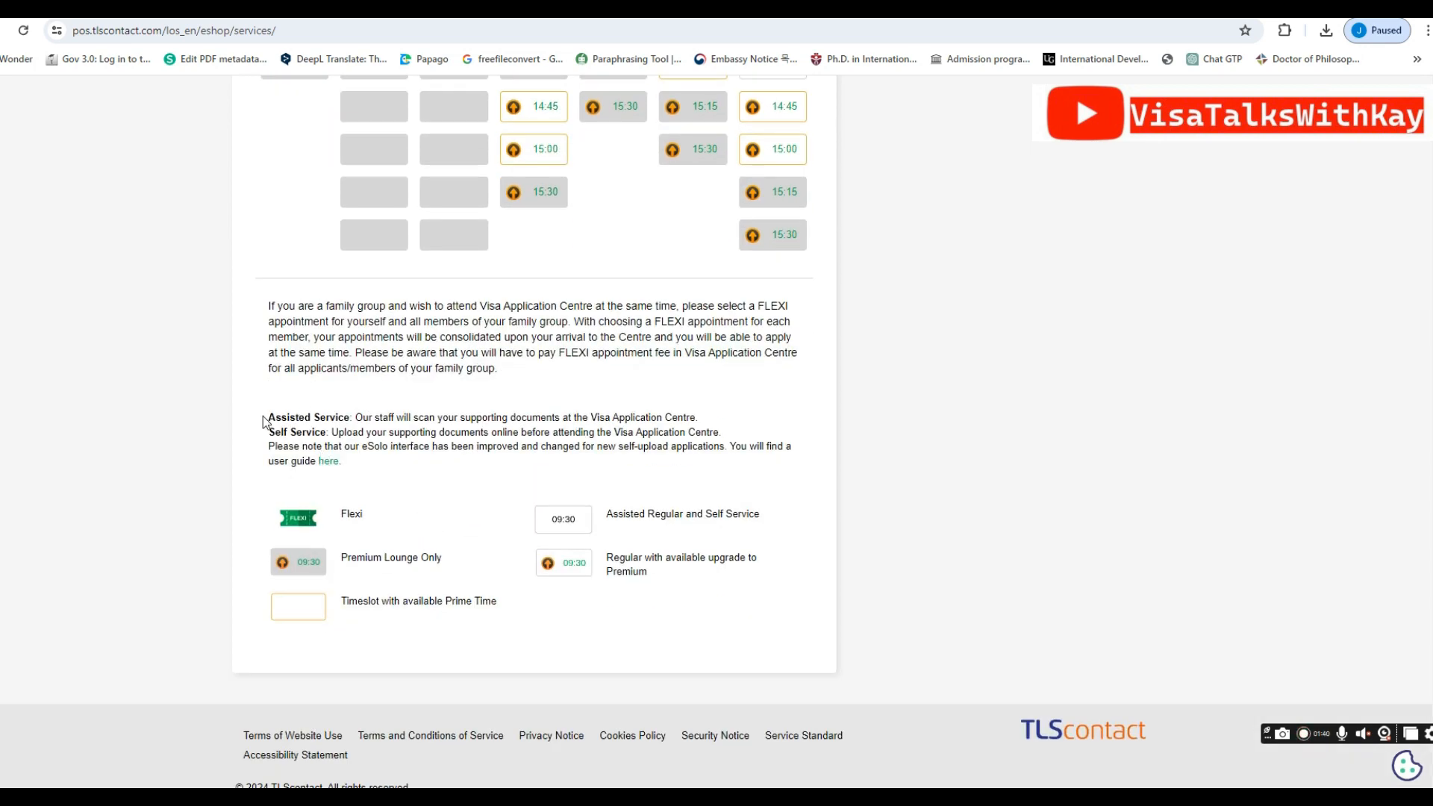
{"action": "left_click_drag", "start_coordinate": [261, 414], "coordinate": [676, 603]}
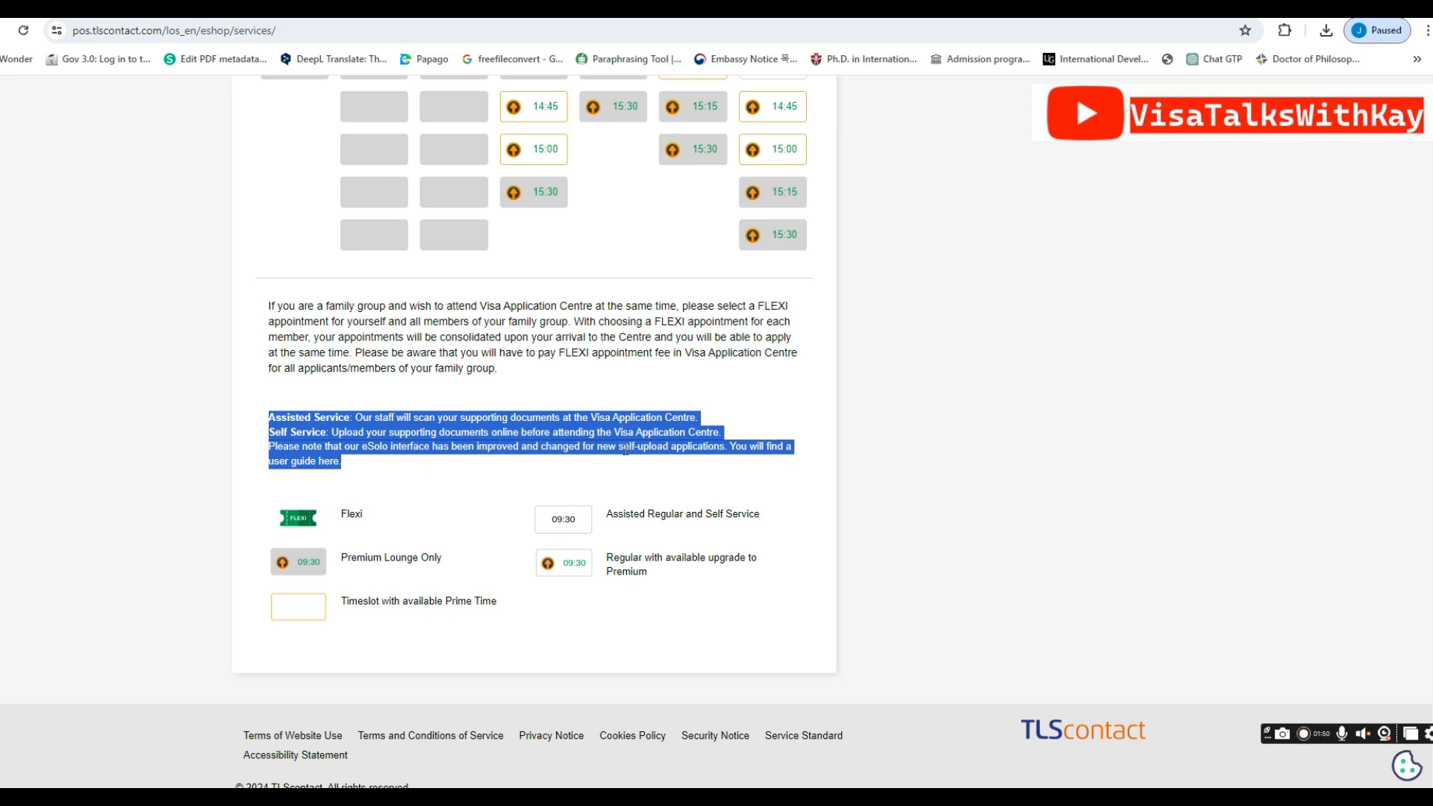
{"action": "left_click", "coordinate": [676, 471]}
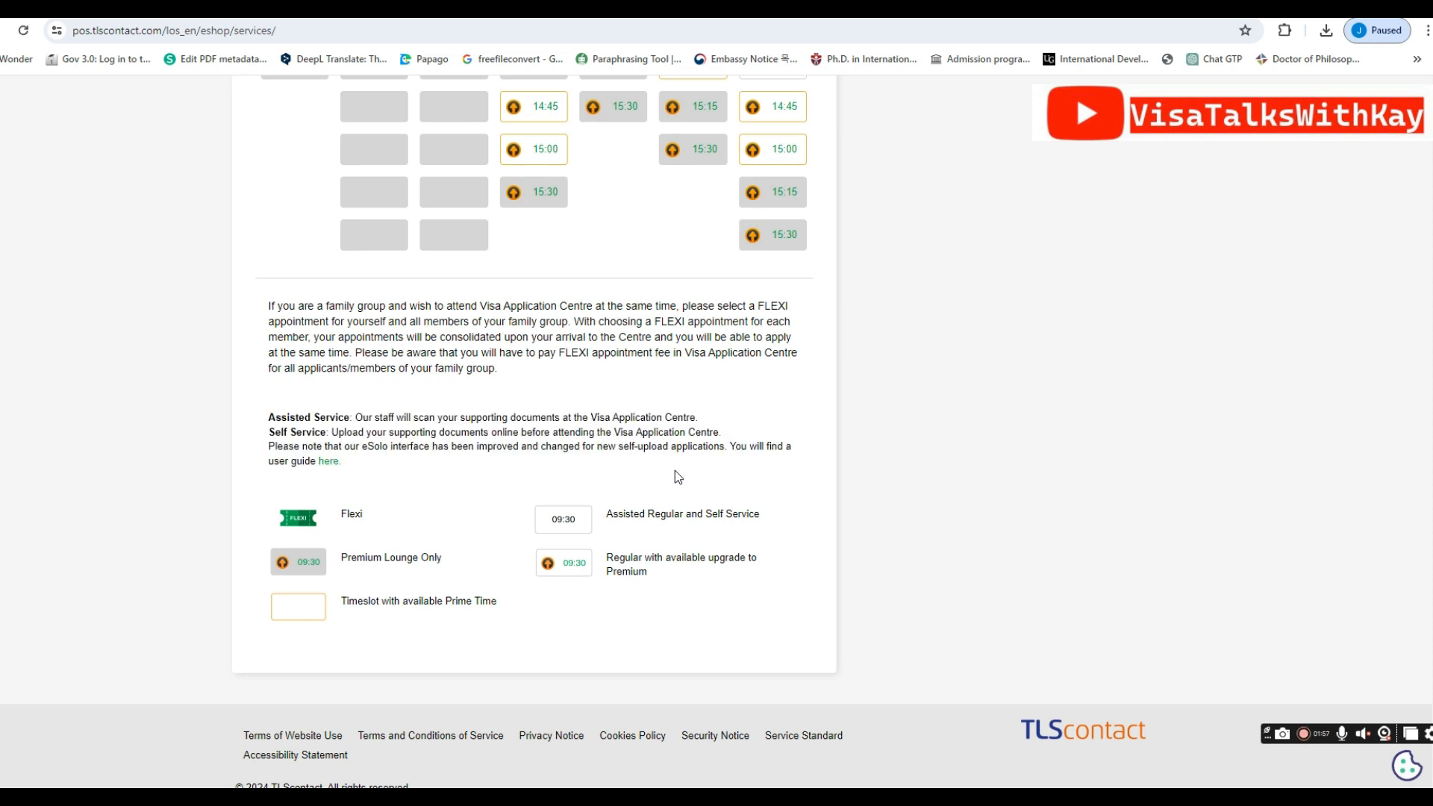
{"action": "scroll", "coordinate": [675, 470], "scroll_direction": "up", "scroll_amount": 10}
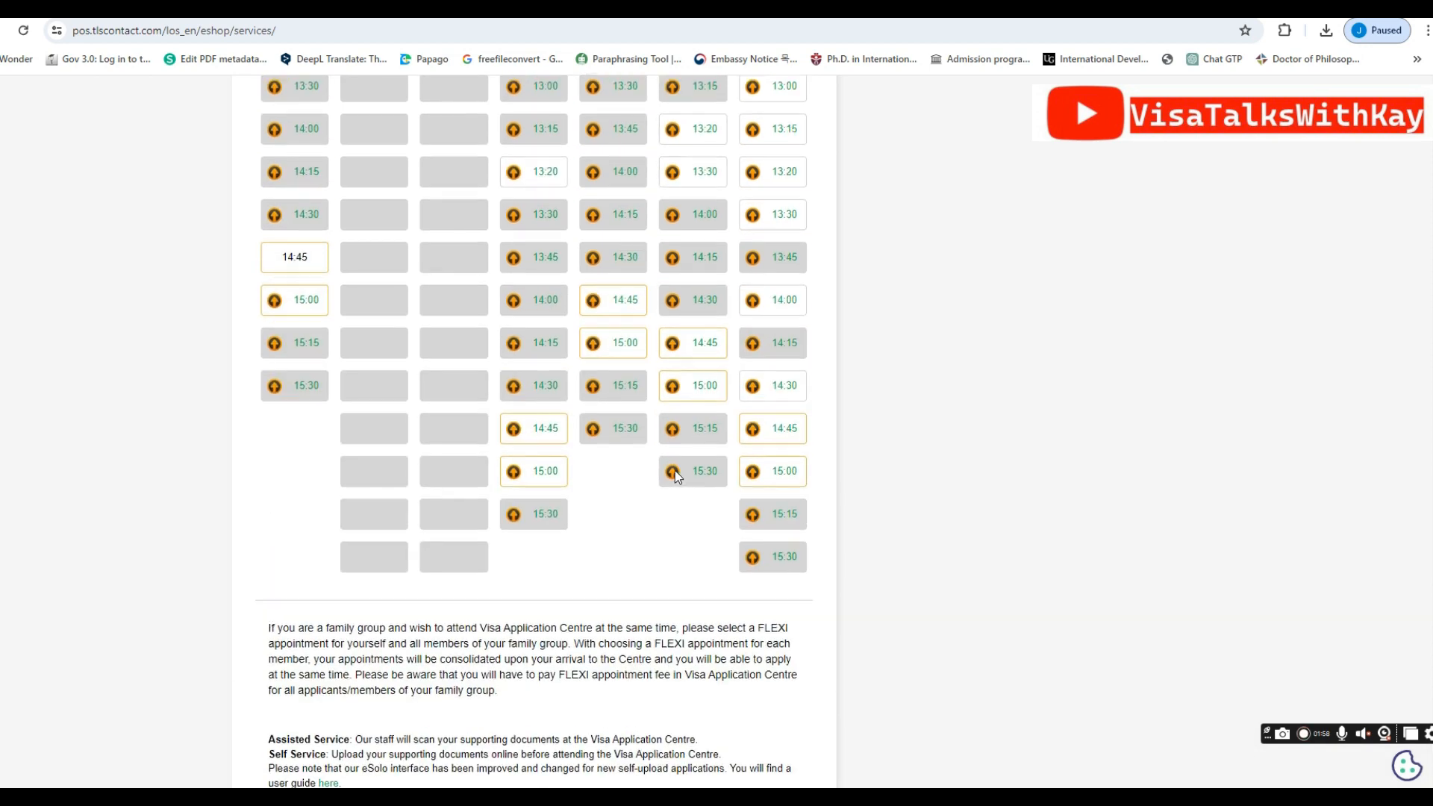
{"action": "scroll", "coordinate": [675, 470], "scroll_direction": "up", "scroll_amount": 8}
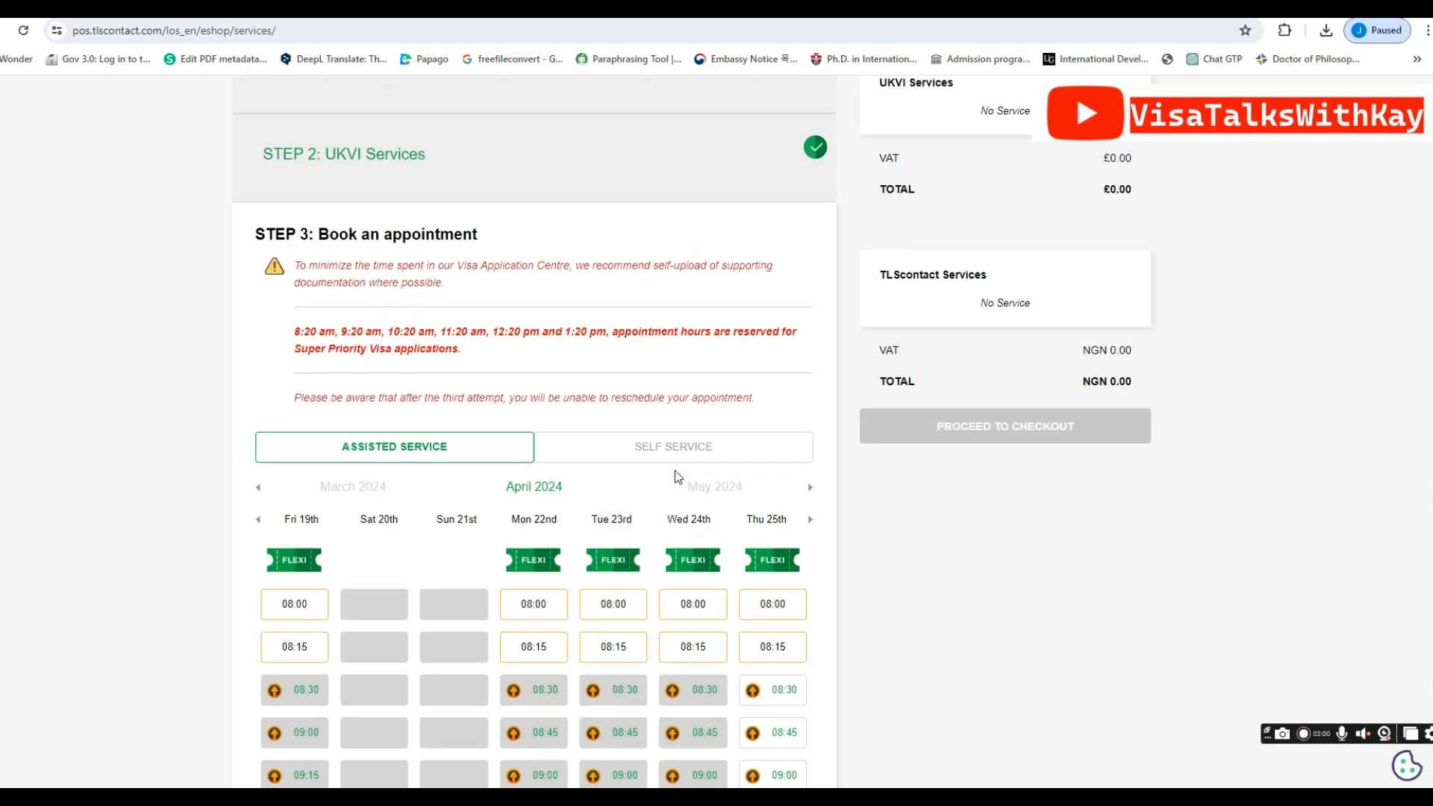
{"action": "left_click", "coordinate": [670, 446]}
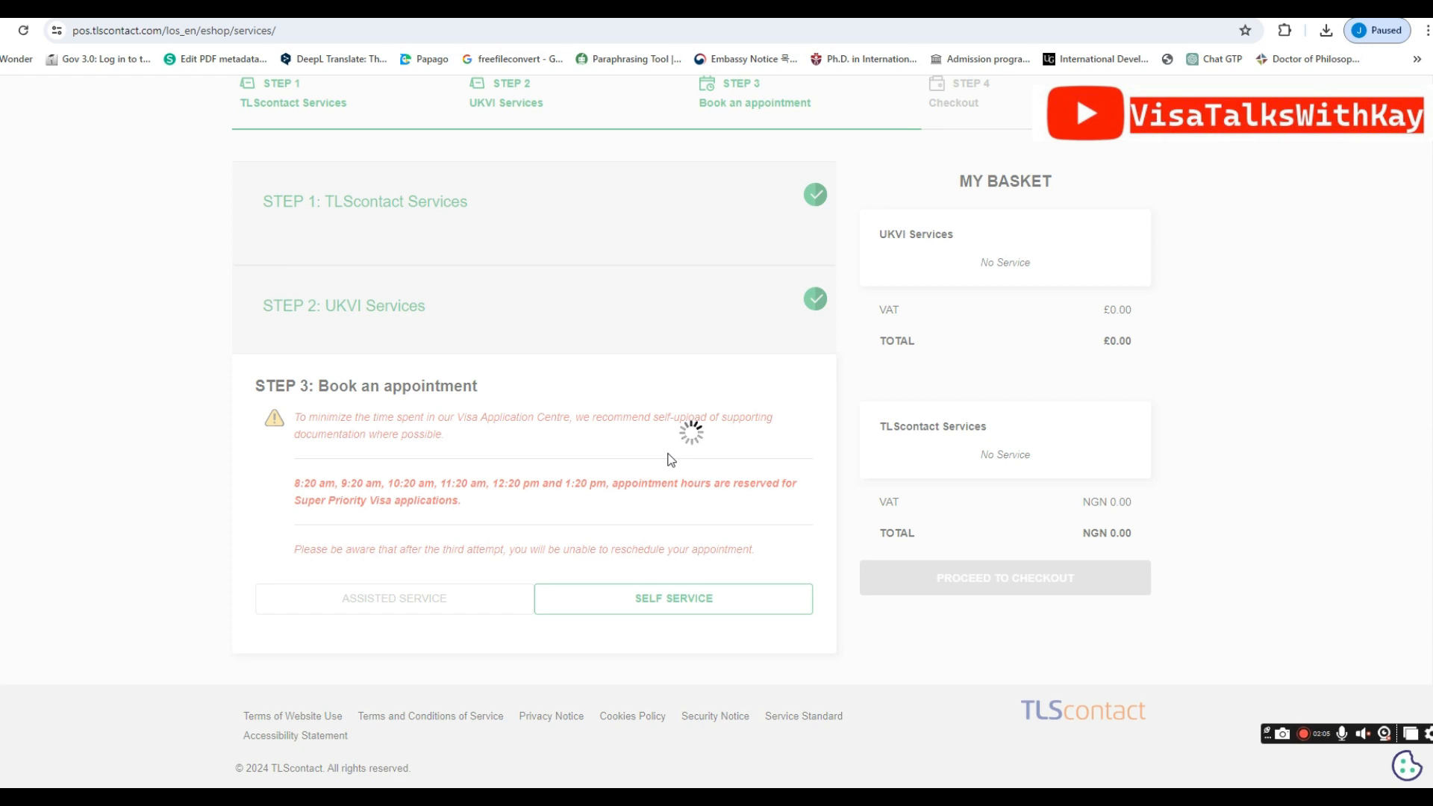
Review the Super Priority notice and available slots, then pick 09:15 on Thursday 25th April
{"action": "left_click_drag", "start_coordinate": [294, 332], "coordinate": [504, 362]}
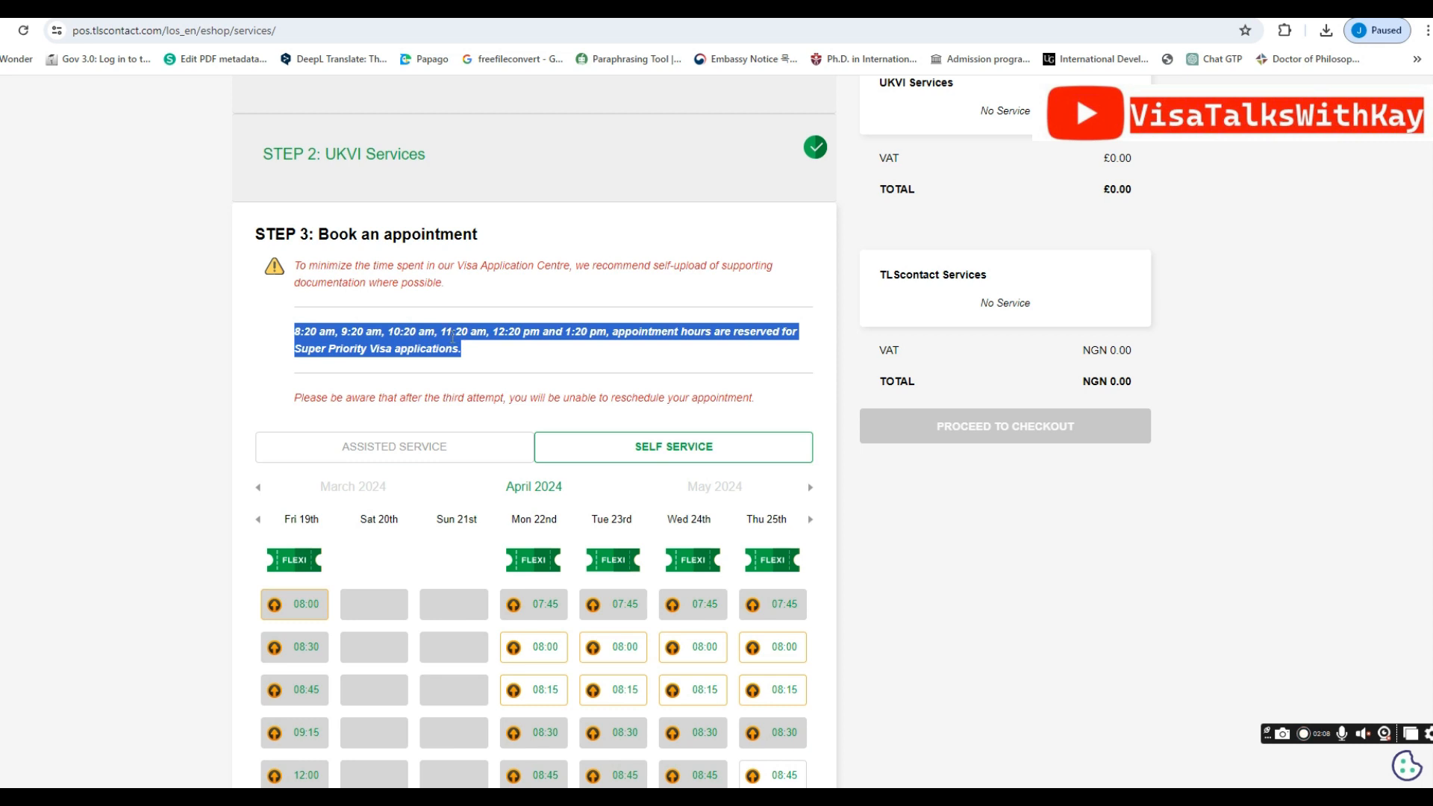
{"action": "left_click", "coordinate": [565, 363]}
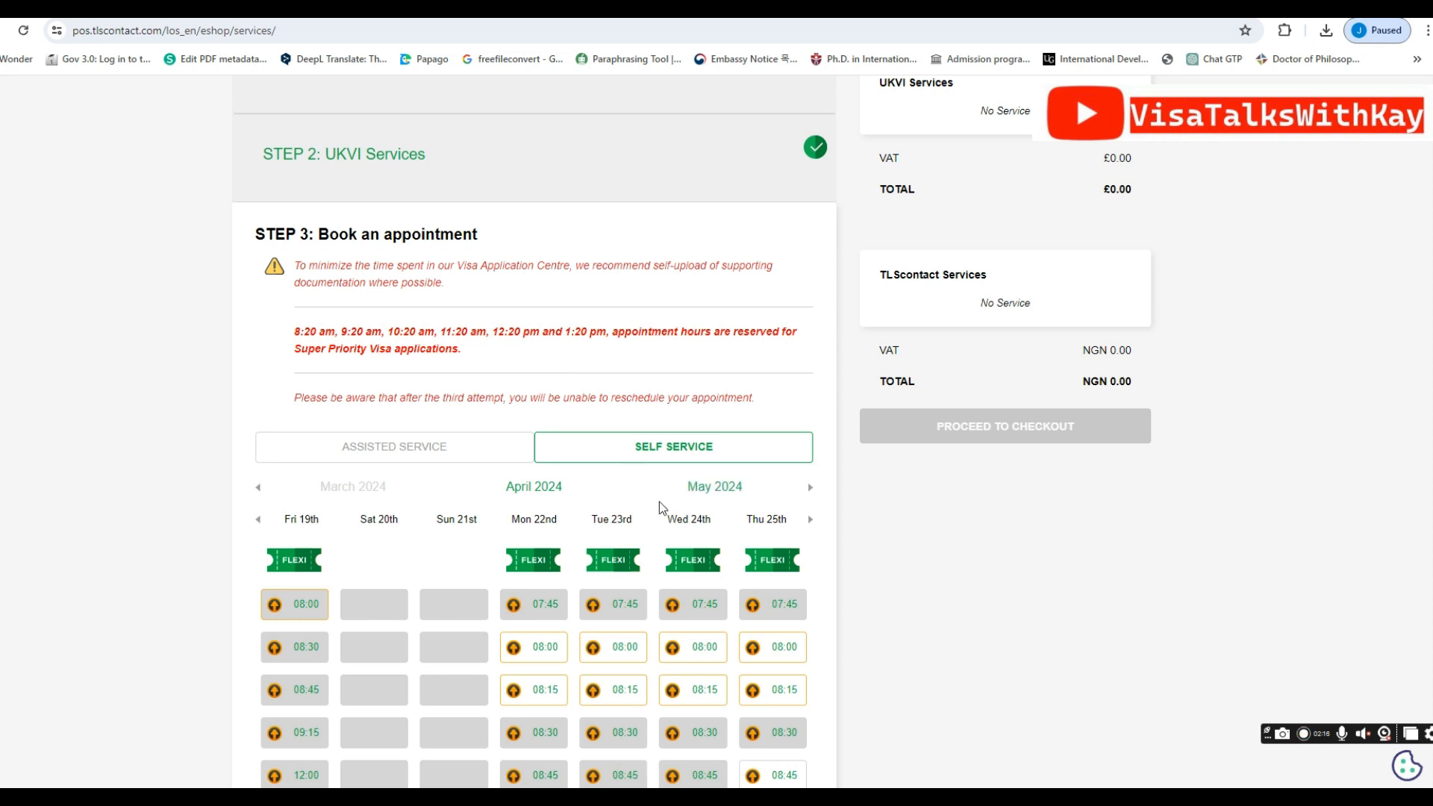
{"action": "scroll", "coordinate": [628, 518], "scroll_direction": "down", "scroll_amount": 2}
{"action": "scroll", "coordinate": [626, 513], "scroll_direction": "down", "scroll_amount": 5}
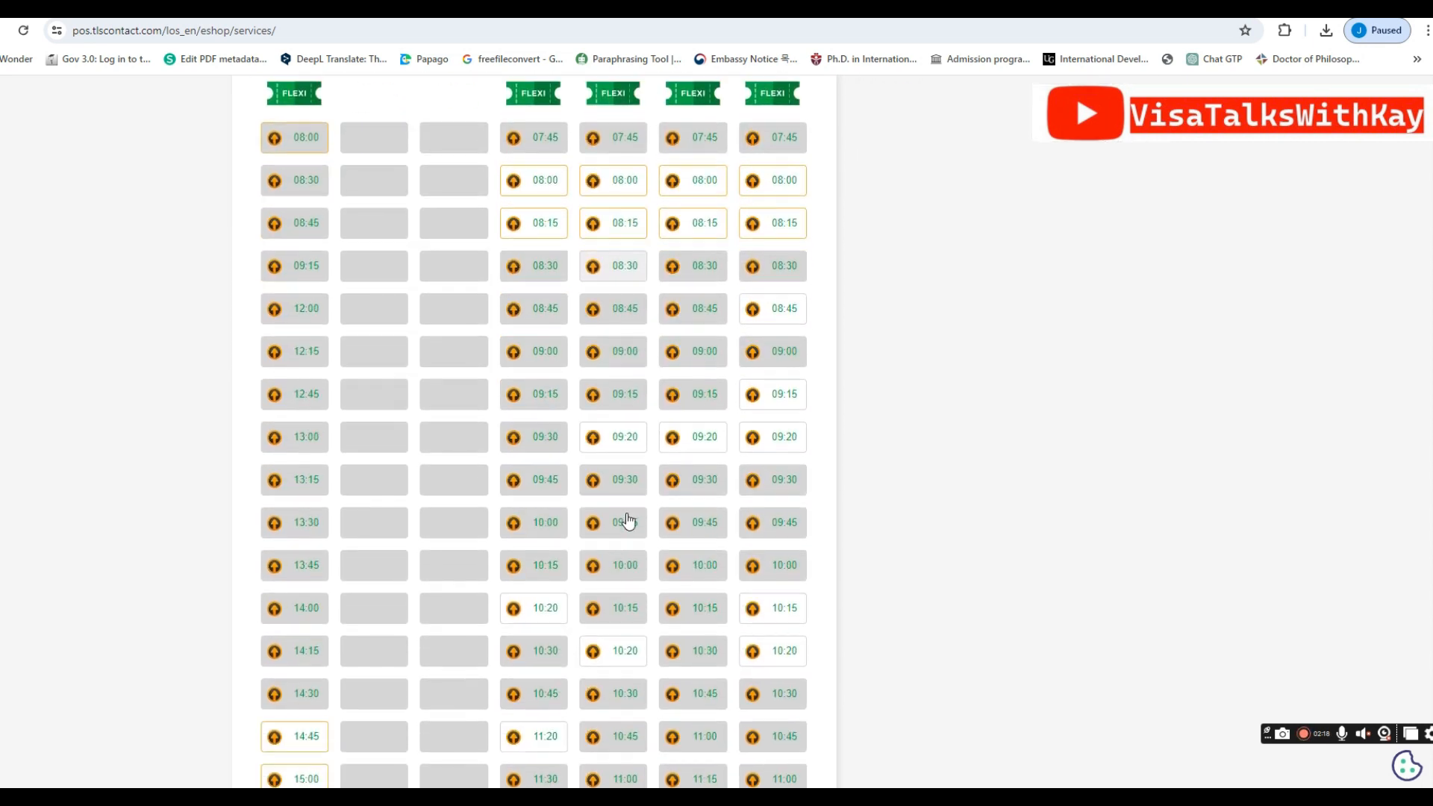
{"action": "scroll", "coordinate": [627, 520], "scroll_direction": "down", "scroll_amount": 6}
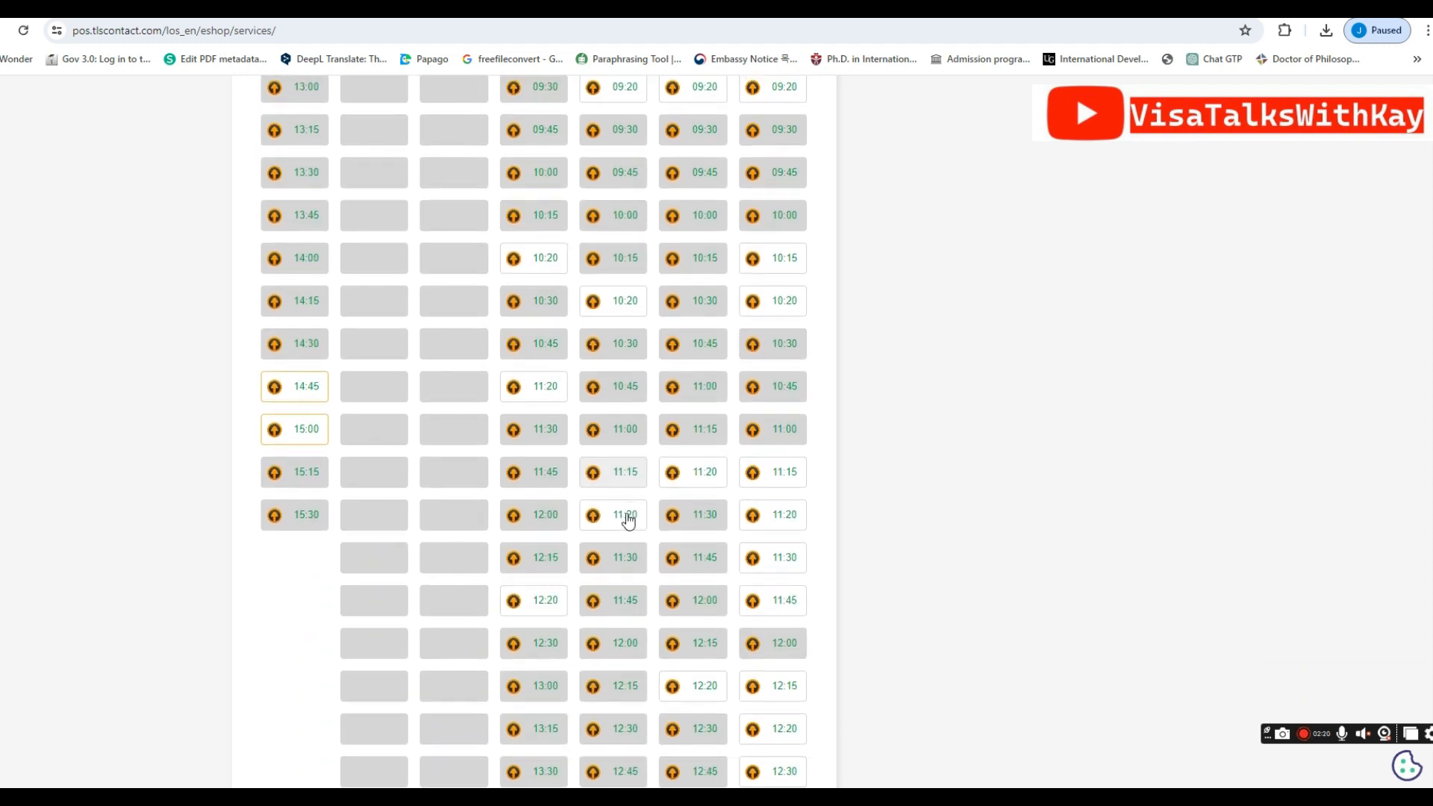
{"action": "scroll", "coordinate": [627, 521], "scroll_direction": "down", "scroll_amount": 12}
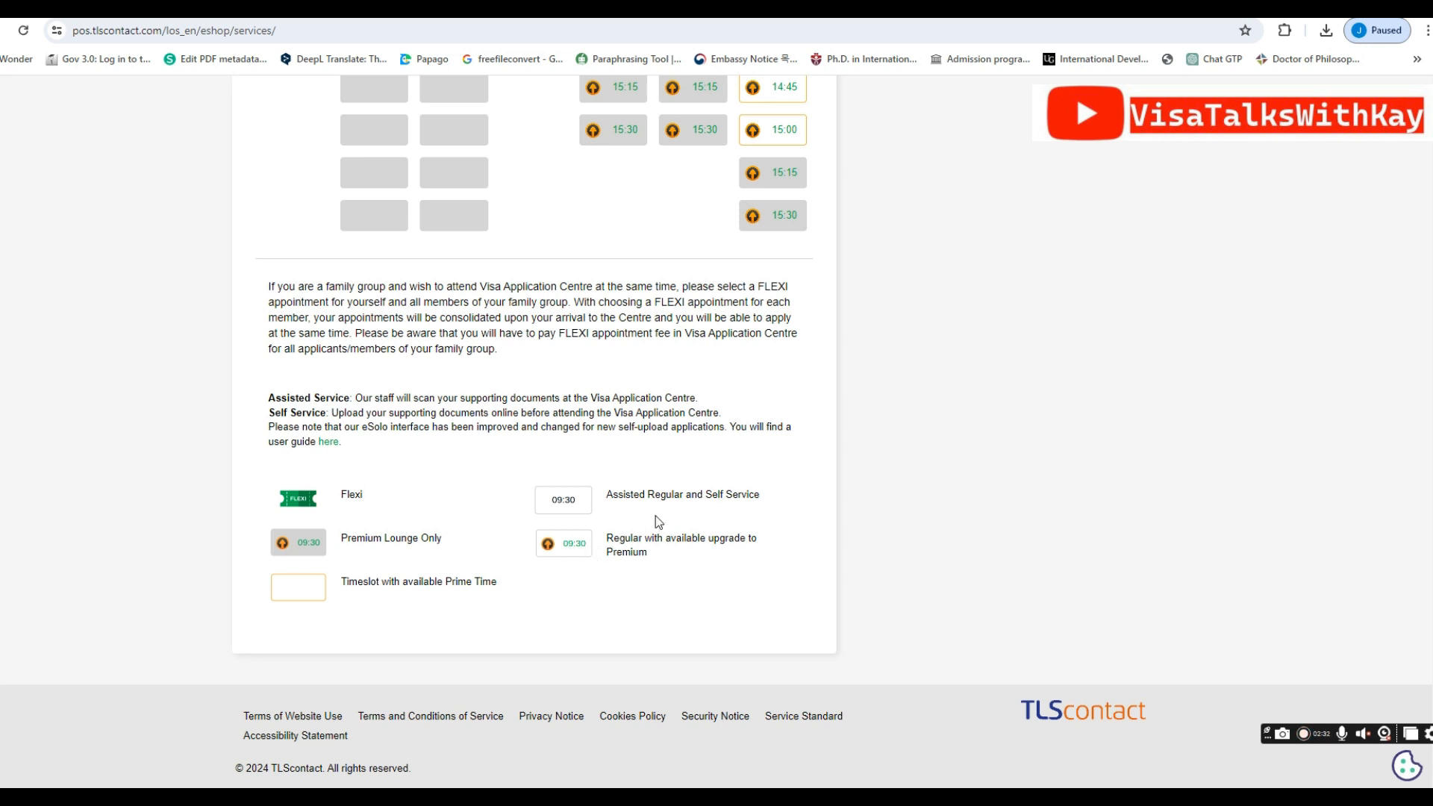
{"action": "scroll", "coordinate": [657, 515], "scroll_direction": "up", "scroll_amount": 1}
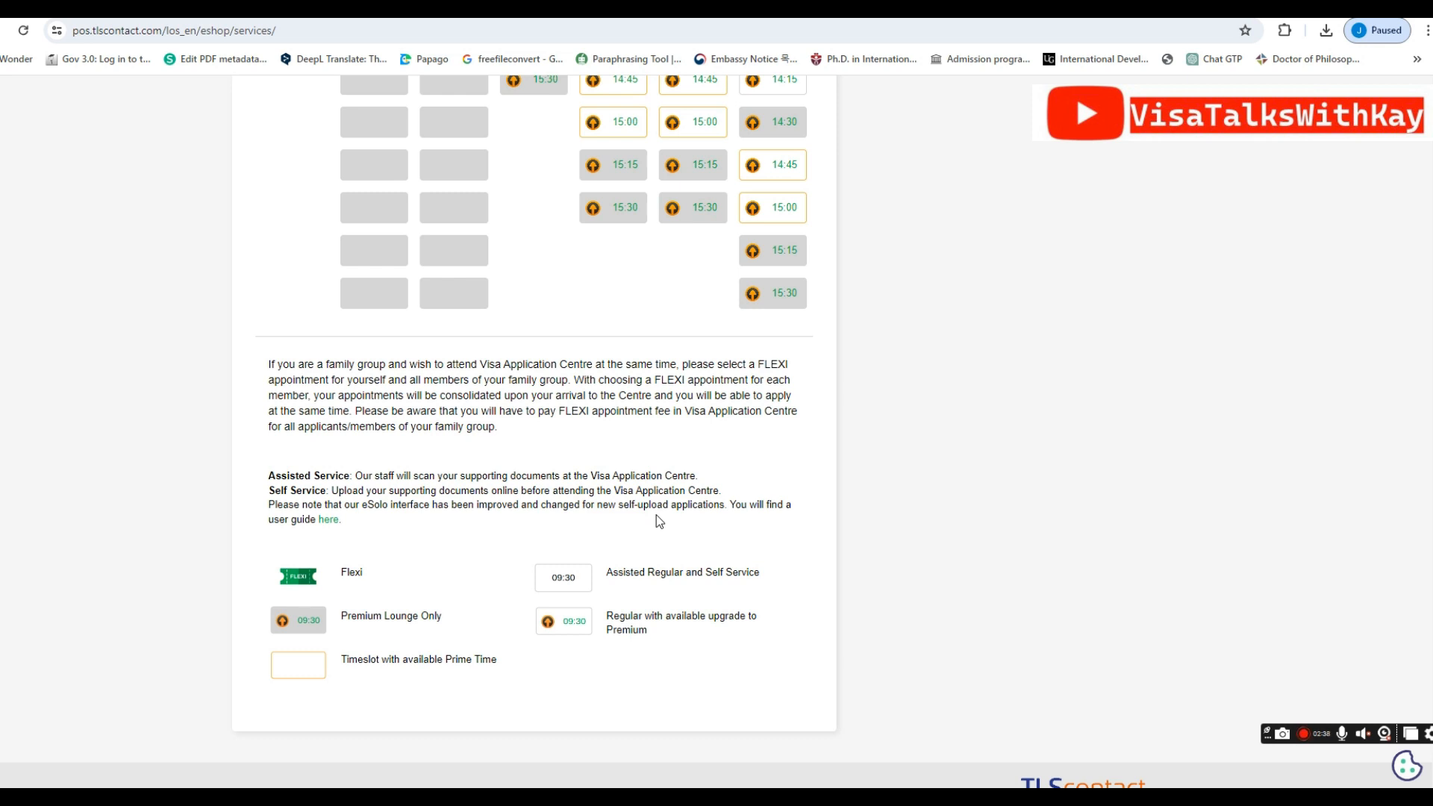
{"action": "scroll", "coordinate": [657, 515], "scroll_direction": "up", "scroll_amount": 7}
{"action": "scroll", "coordinate": [656, 515], "scroll_direction": "up", "scroll_amount": 9}
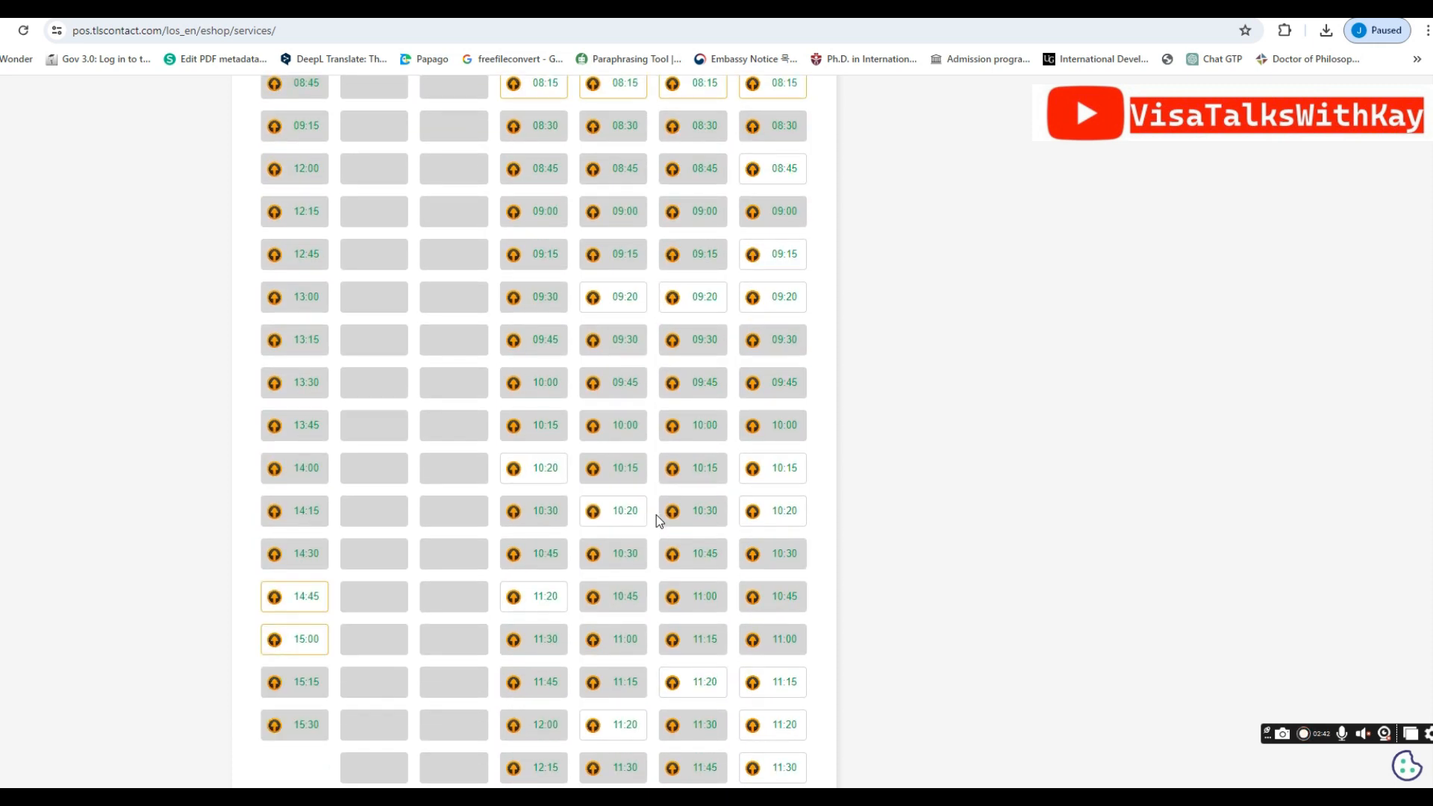
{"action": "scroll", "coordinate": [657, 515], "scroll_direction": "up", "scroll_amount": 3}
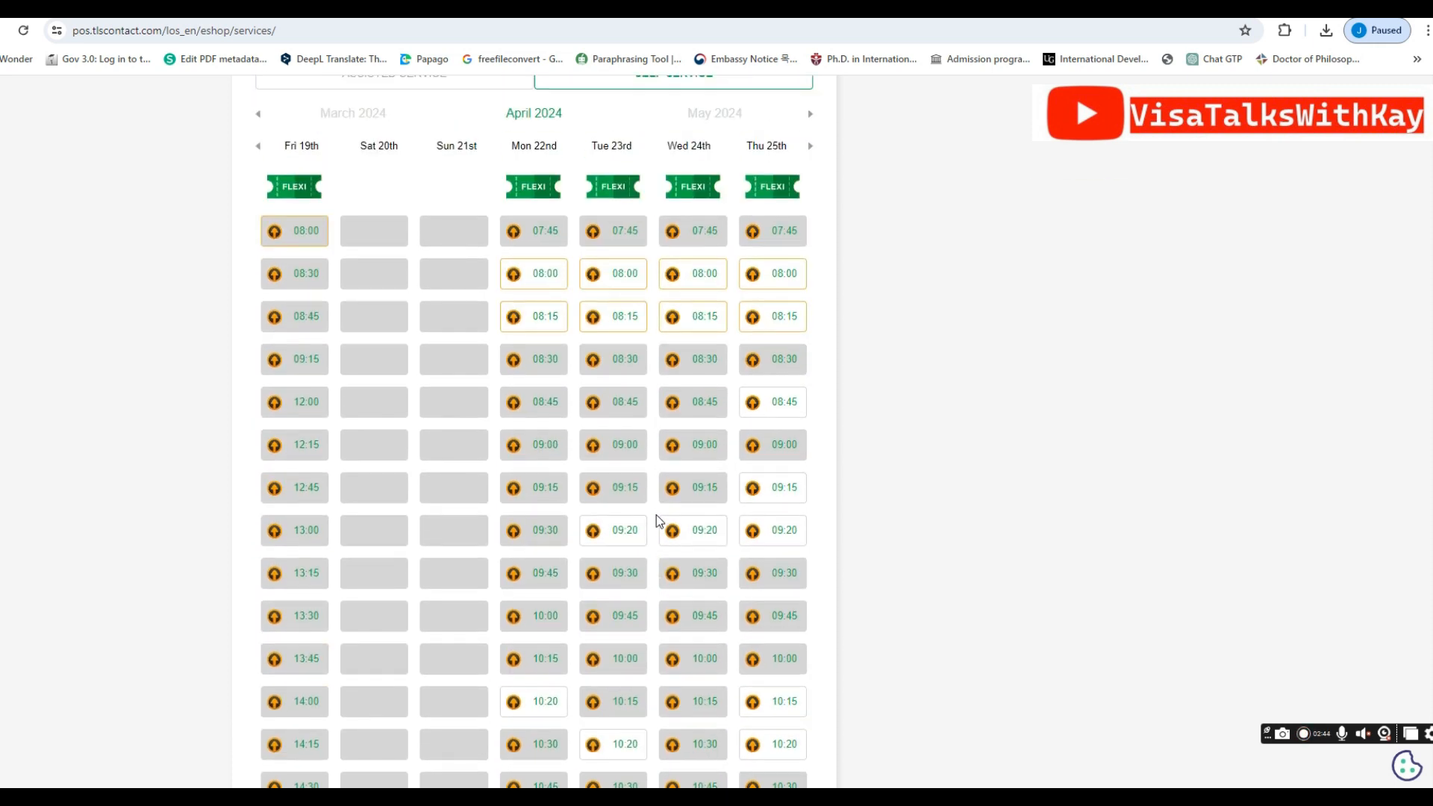
{"action": "scroll", "coordinate": [657, 515], "scroll_direction": "up", "scroll_amount": 4}
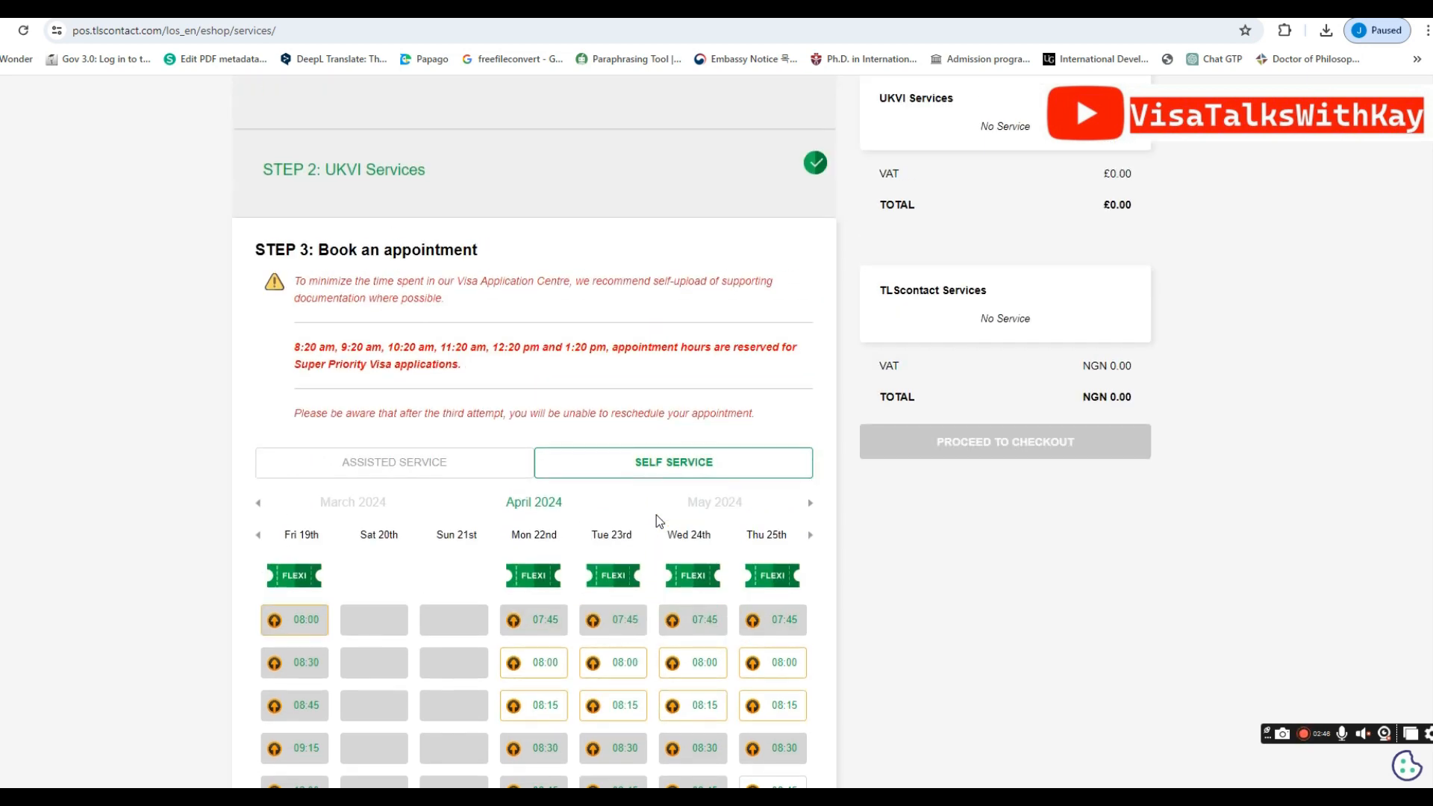
{"action": "scroll", "coordinate": [656, 515], "scroll_direction": "down", "scroll_amount": 5}
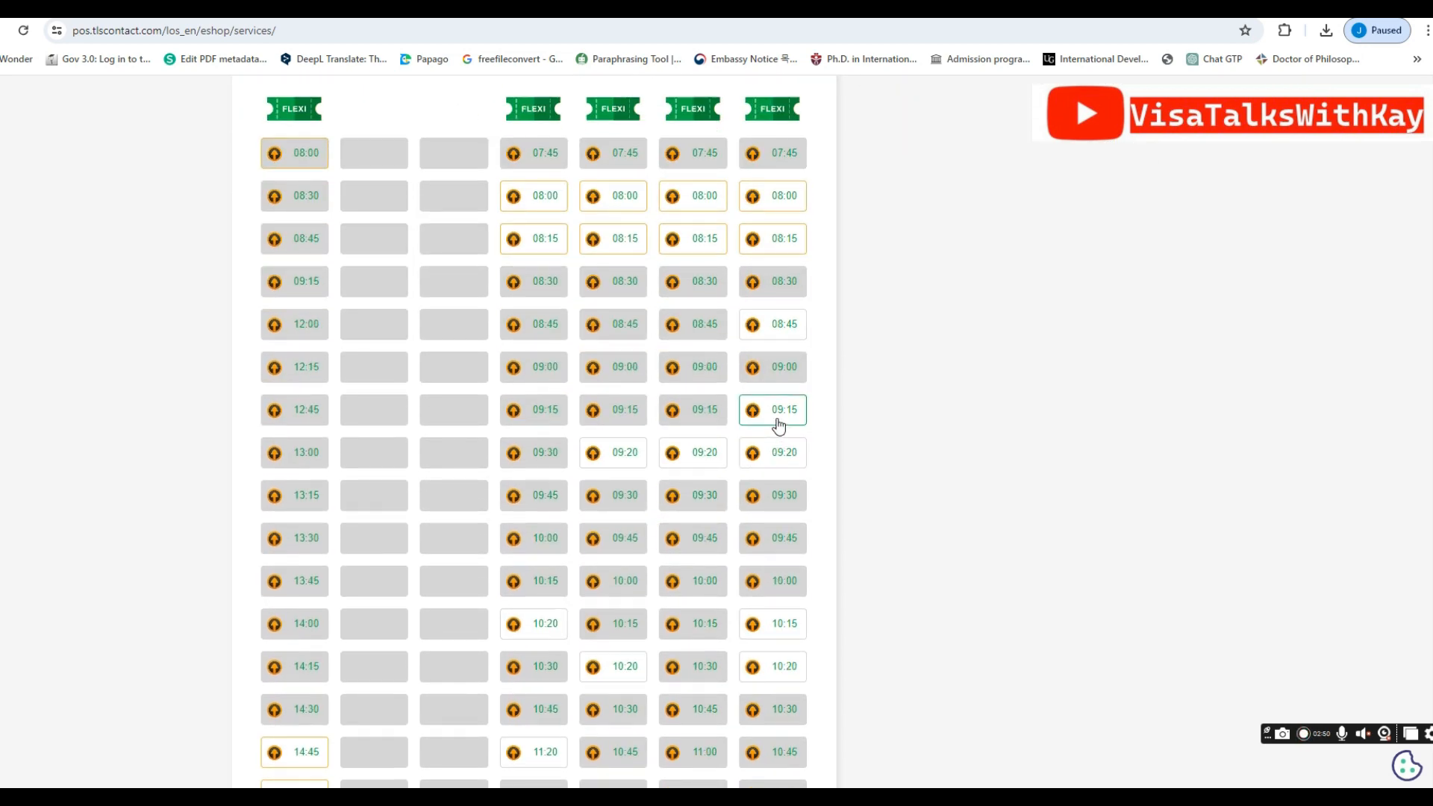
{"action": "scroll", "coordinate": [777, 424], "scroll_direction": "up", "scroll_amount": 4}
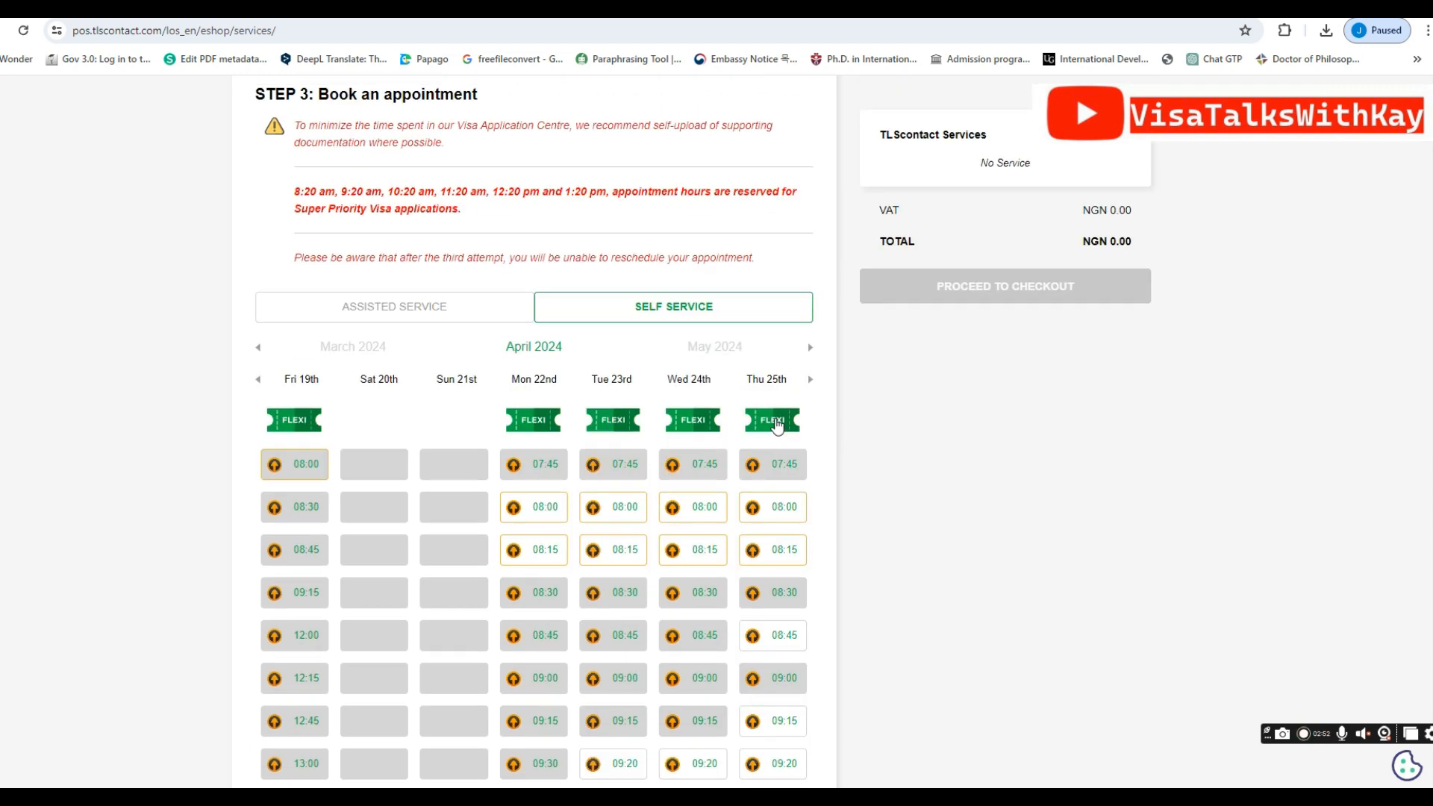
{"action": "scroll", "coordinate": [777, 424], "scroll_direction": "down", "scroll_amount": 4}
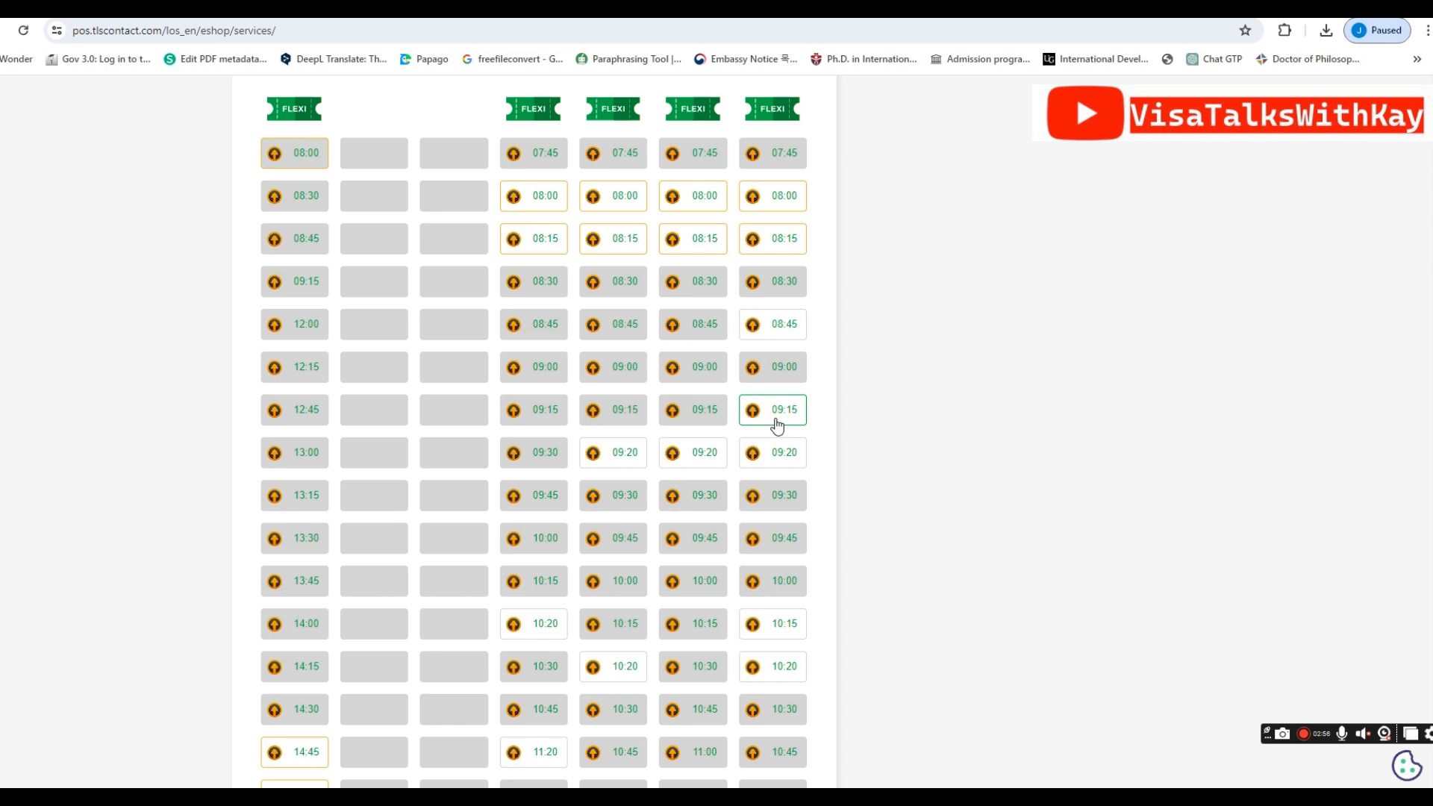
{"action": "left_click", "coordinate": [777, 424]}
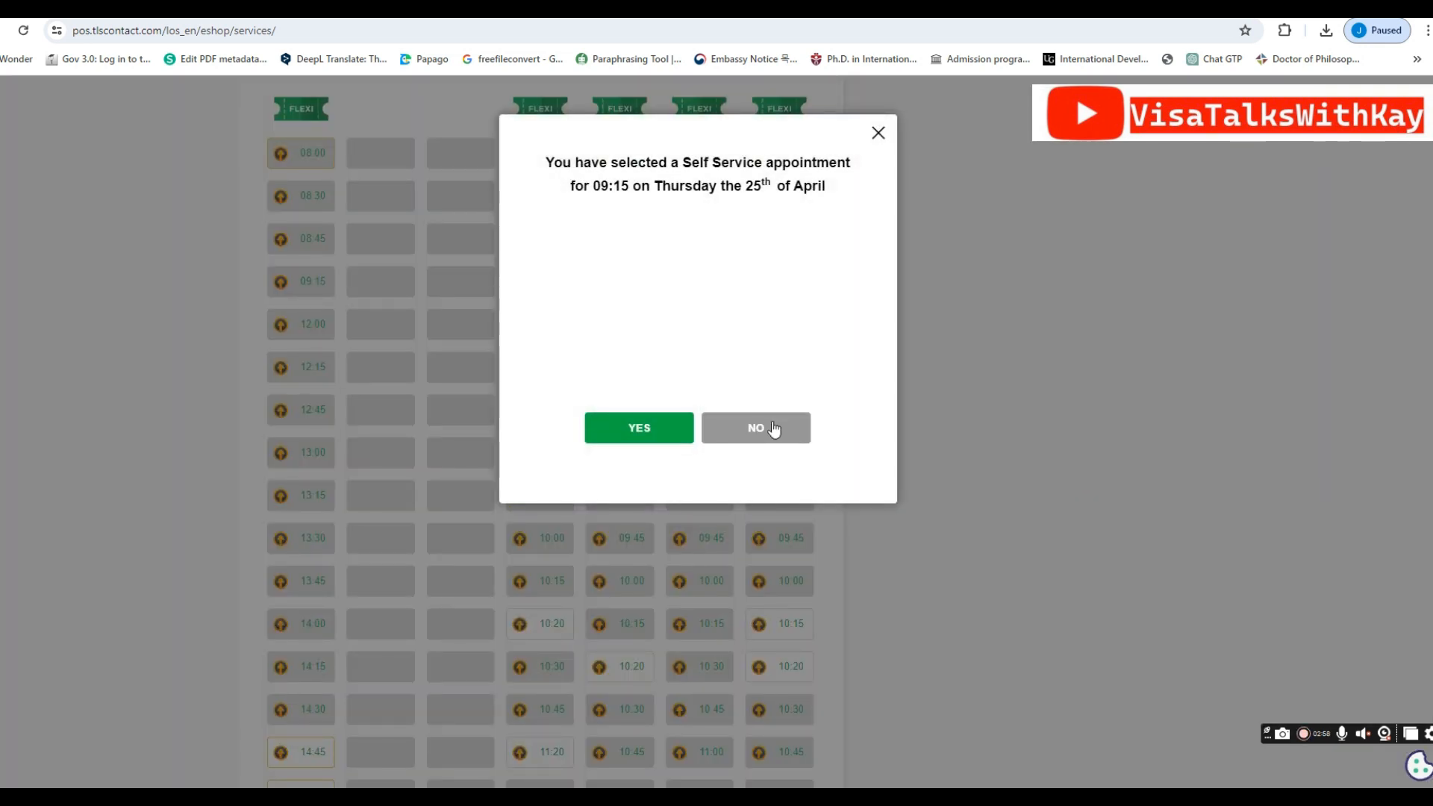
Confirm the 09:15 Thursday 25 April Self Service slot and decline Premium Lounge, basket NGN 0.00
{"action": "left_click", "coordinate": [647, 431]}
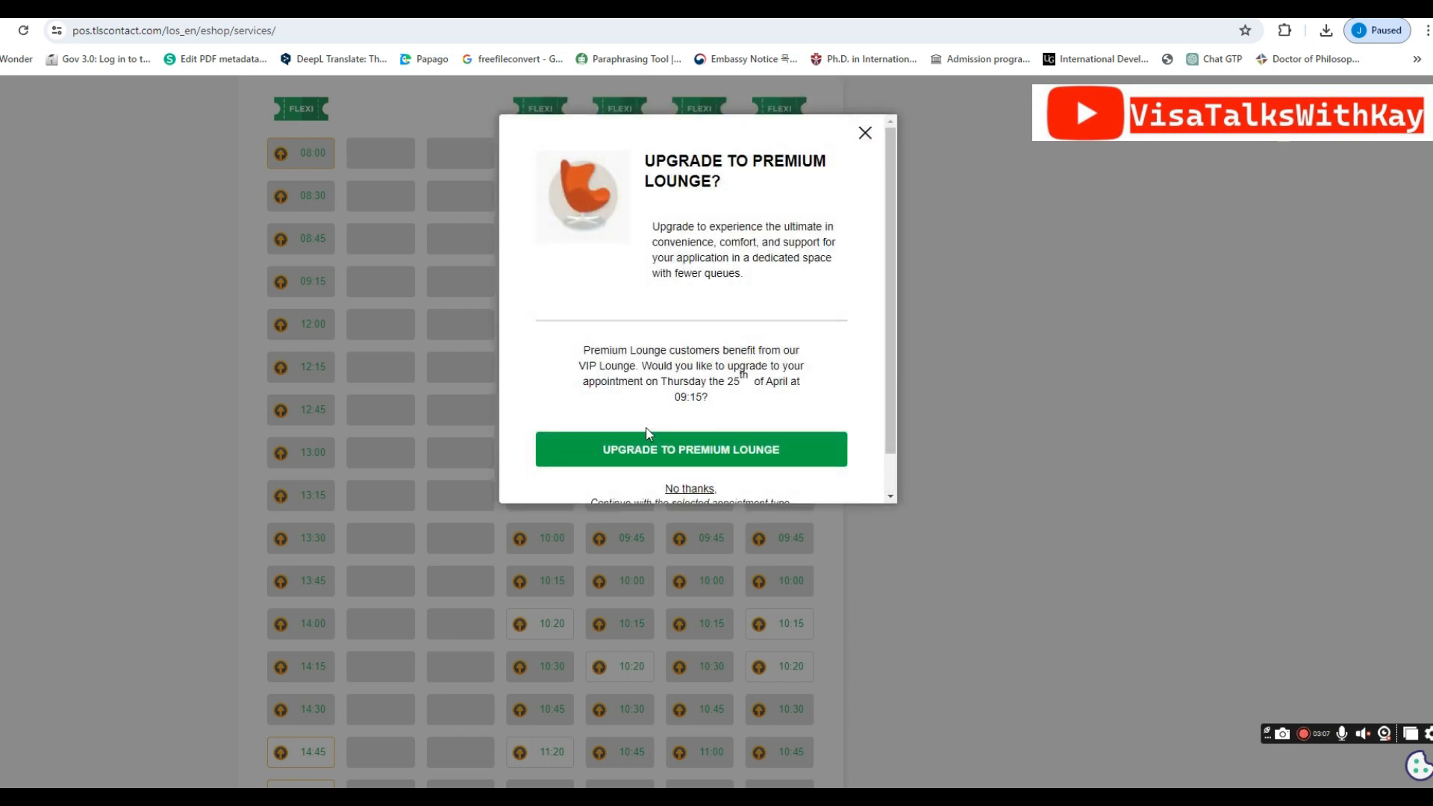
{"action": "scroll", "coordinate": [654, 422], "scroll_direction": "down", "scroll_amount": 1}
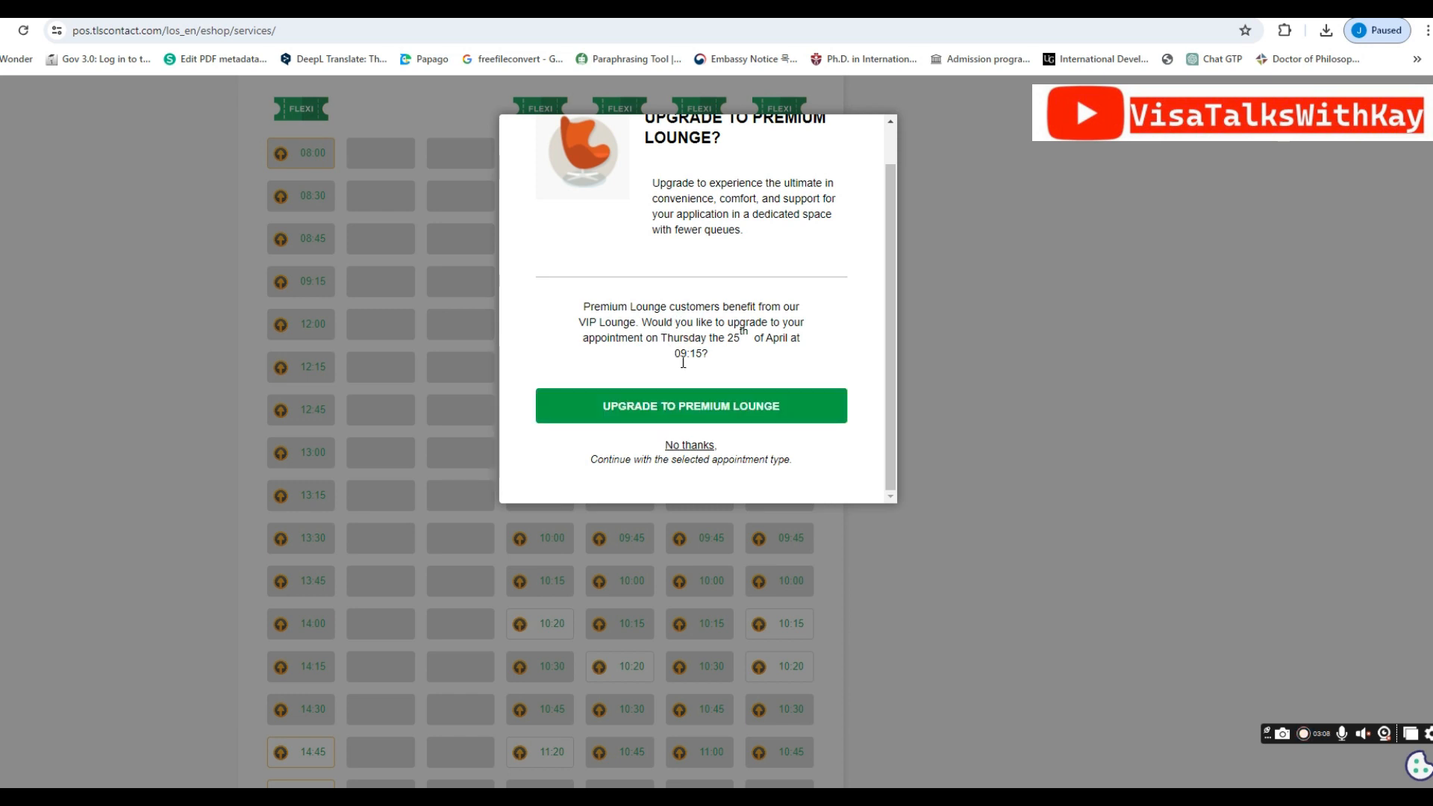
{"action": "left_click", "coordinate": [687, 448]}
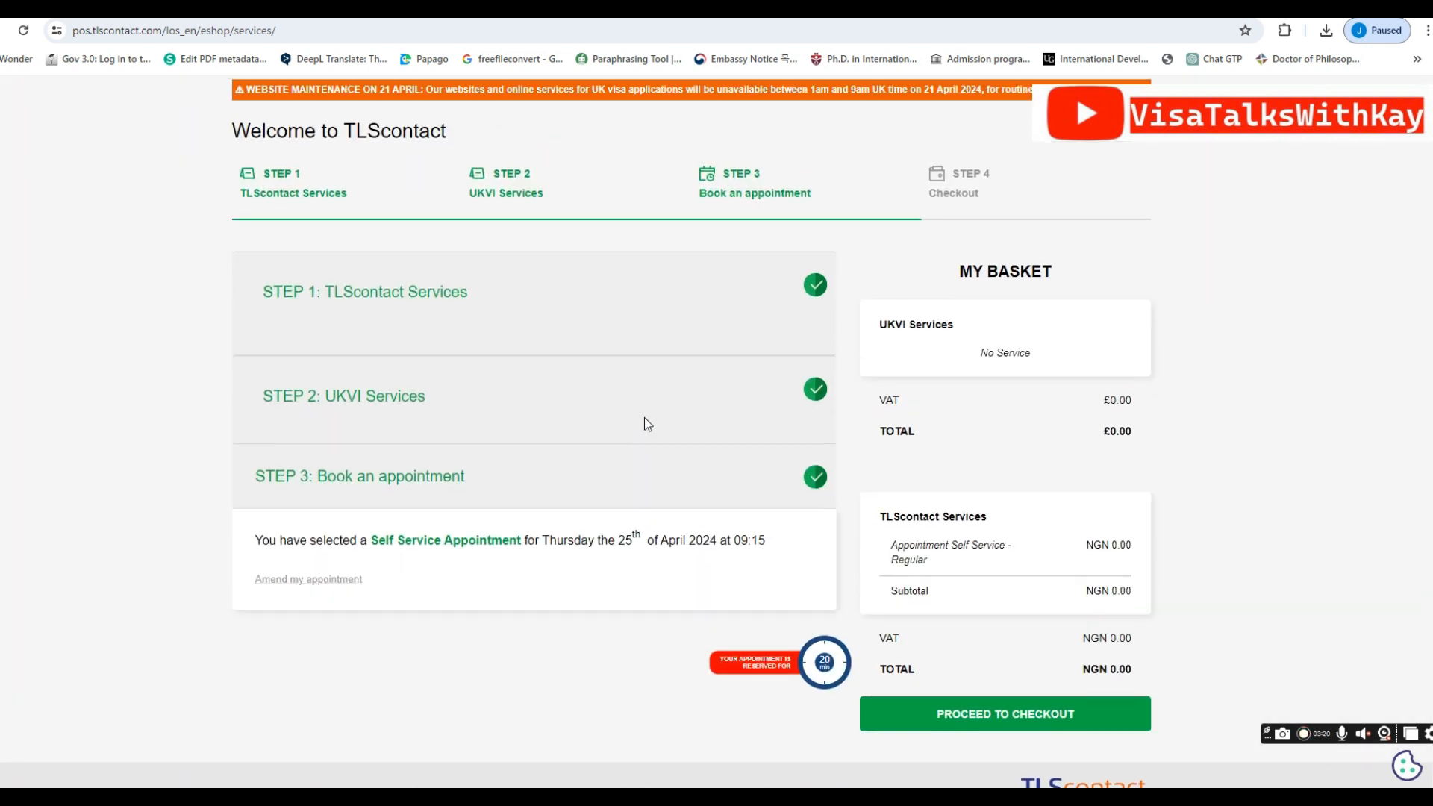
Review the 25 April 2024 09:15 appointment summary and proceed to checkout
{"action": "scroll", "coordinate": [643, 418], "scroll_direction": "up", "scroll_amount": 1}
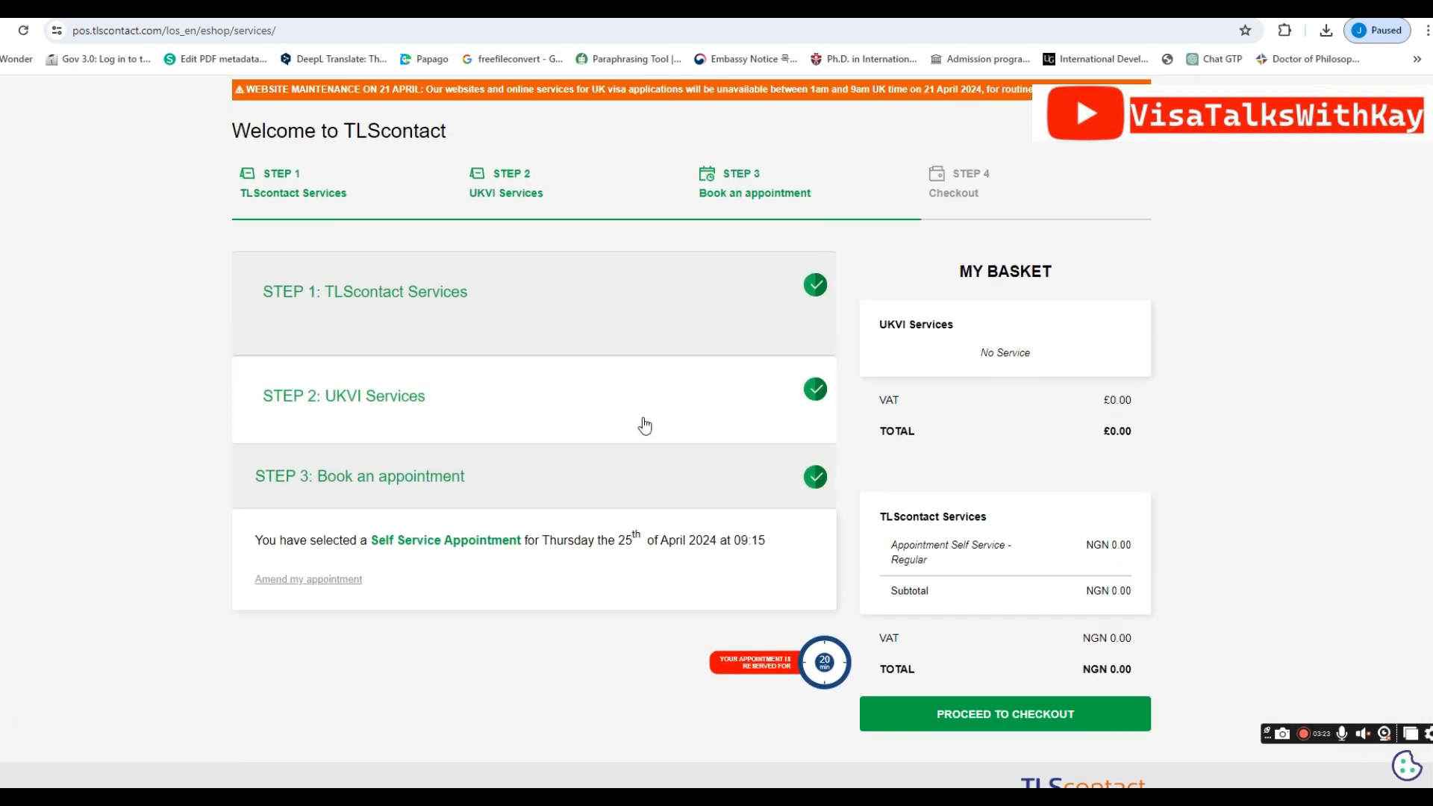
{"action": "scroll", "coordinate": [642, 425], "scroll_direction": "down", "scroll_amount": 1}
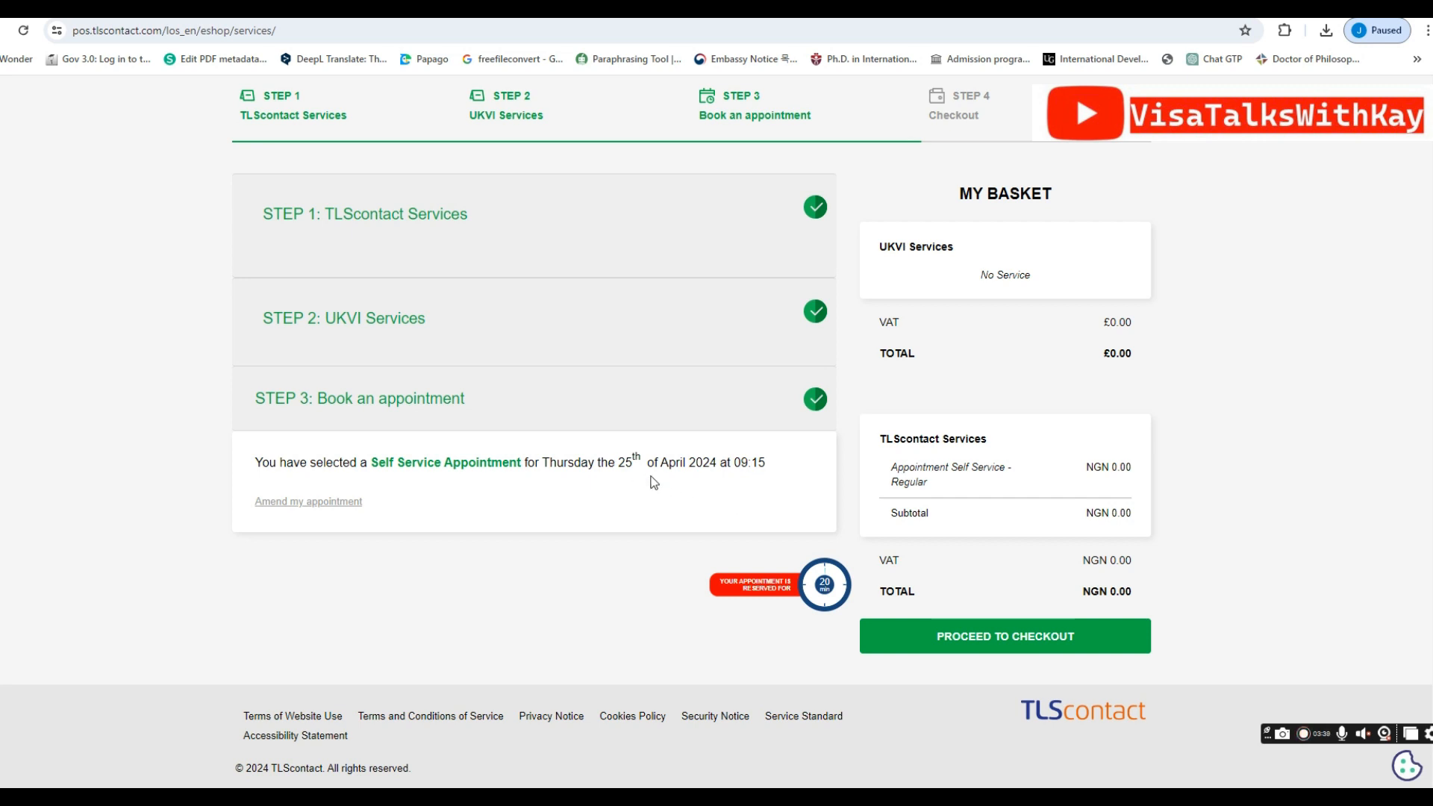
{"action": "left_click", "coordinate": [962, 640]}
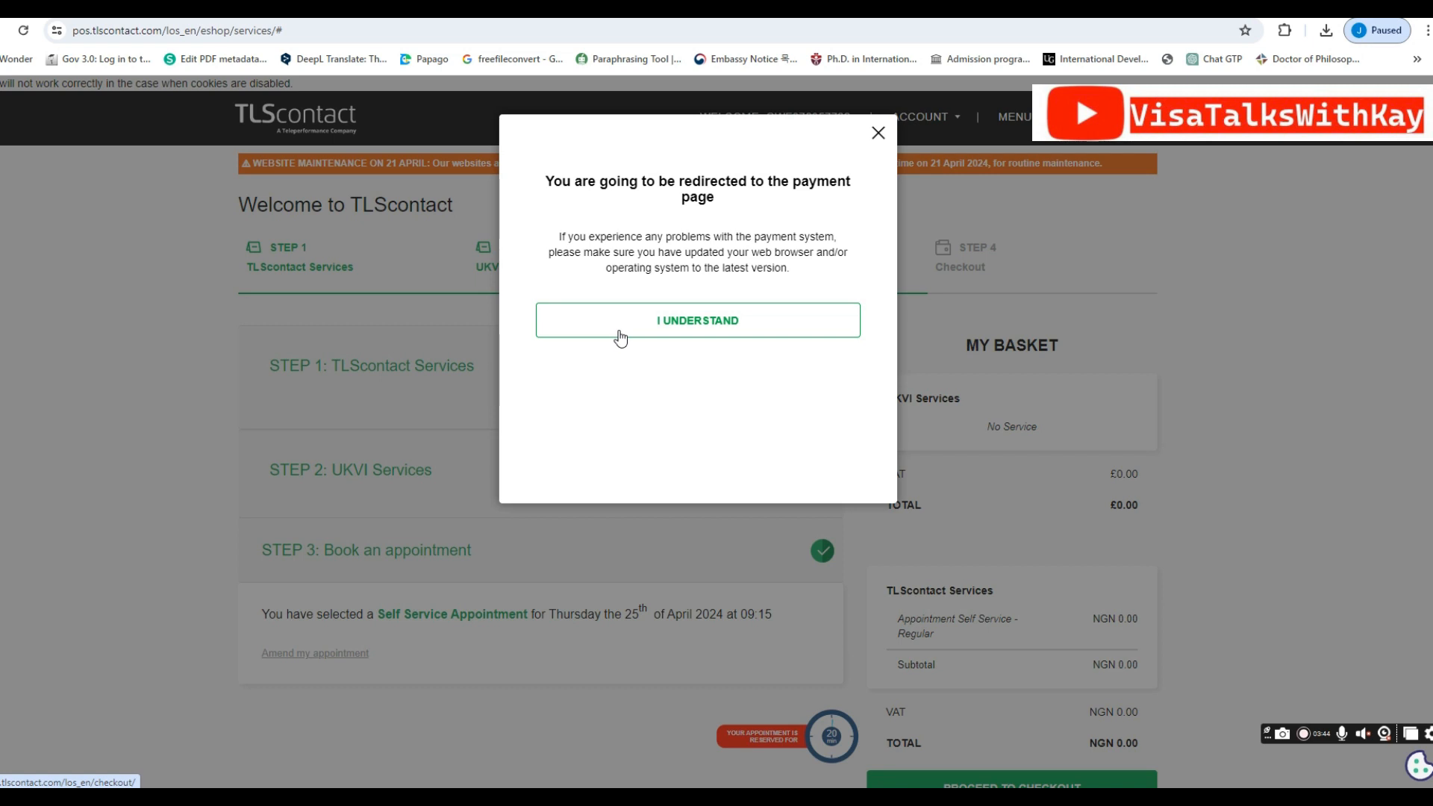
Acknowledge the payment redirect notice and reopen the application showing the 09:15 Thursday 25 April booking
{"action": "left_click", "coordinate": [620, 333]}
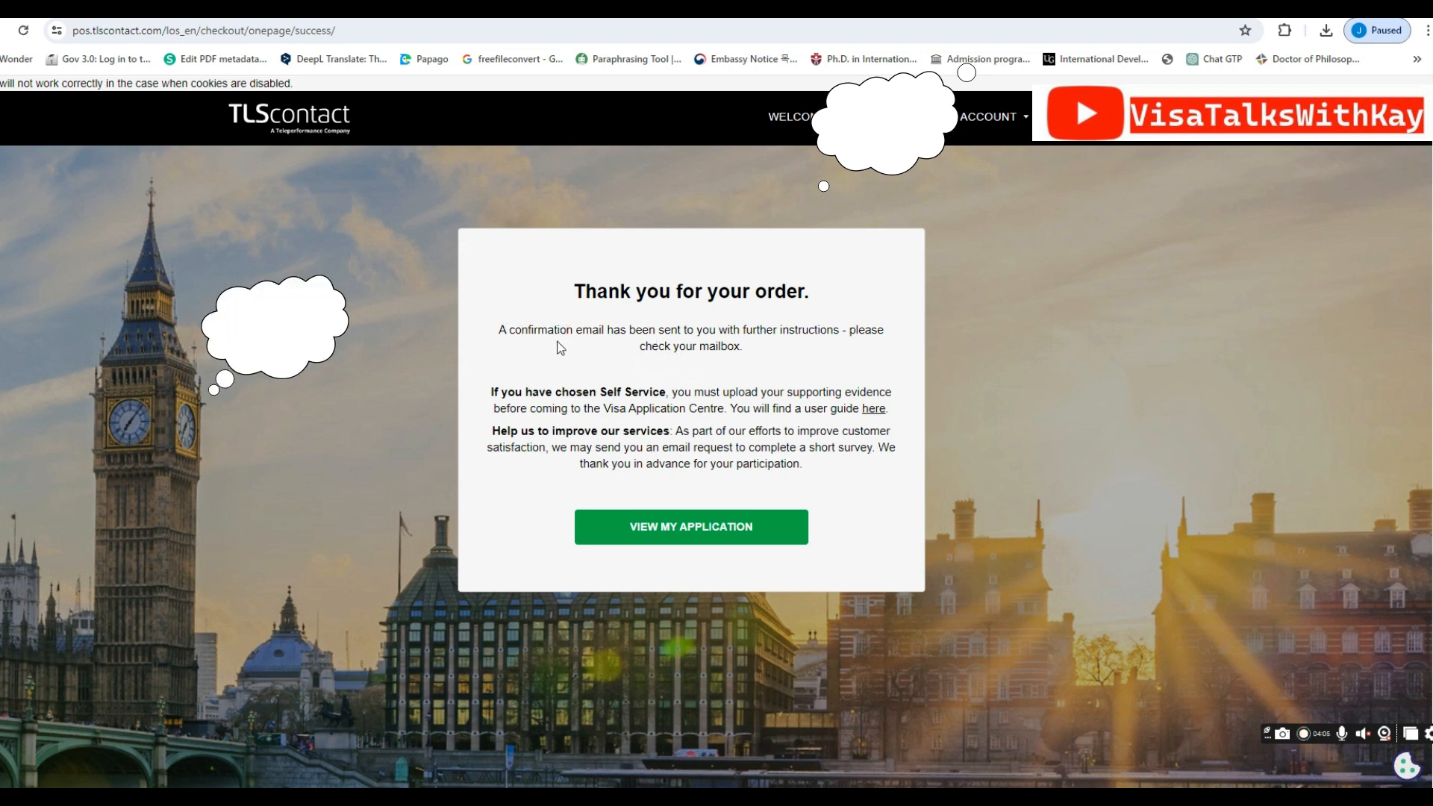
{"action": "left_click", "coordinate": [676, 536]}
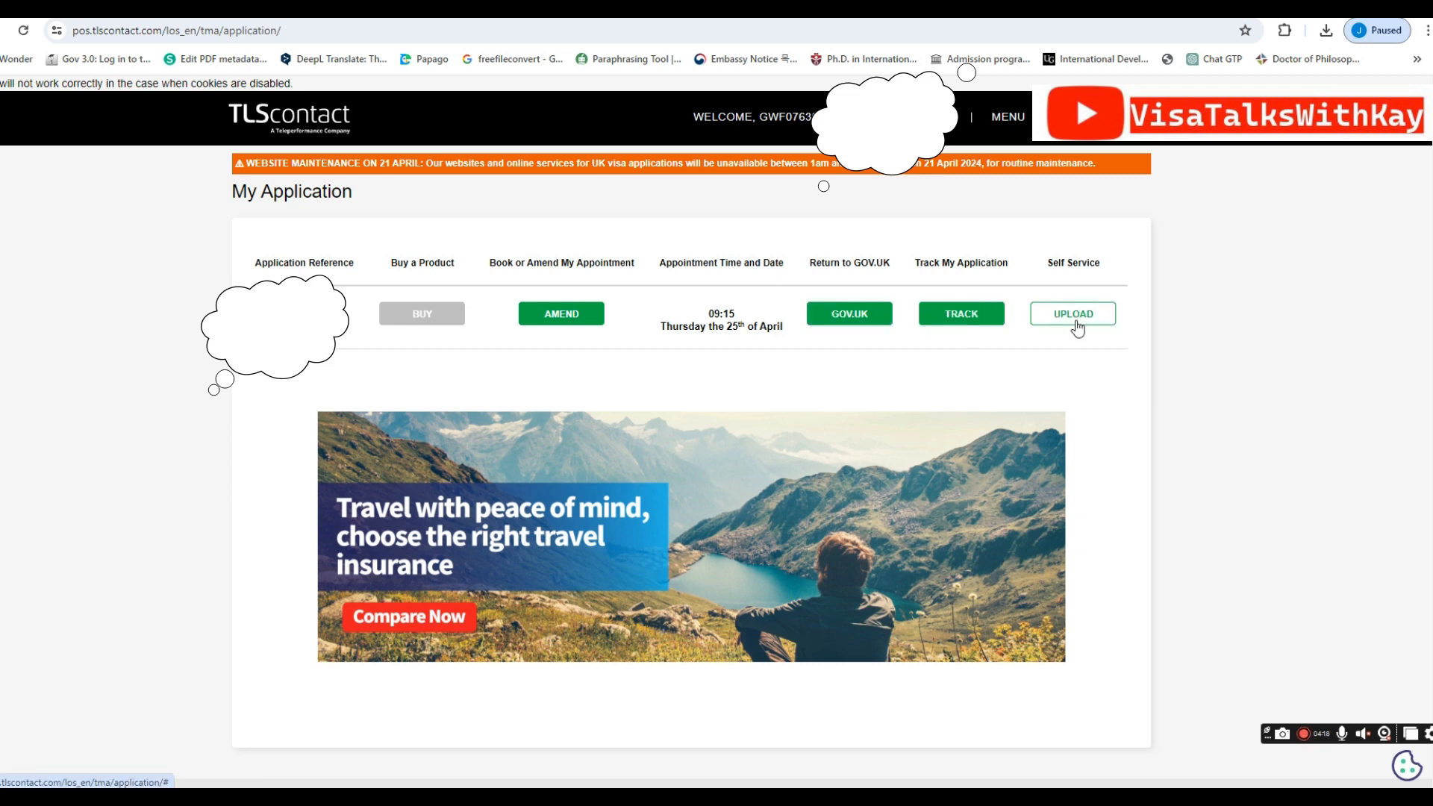
Categorise the uploaded 131-page, 387.36 kB PDF as Financial Evidence and continue to the summary
{"action": "left_click", "coordinate": [1037, 348]}
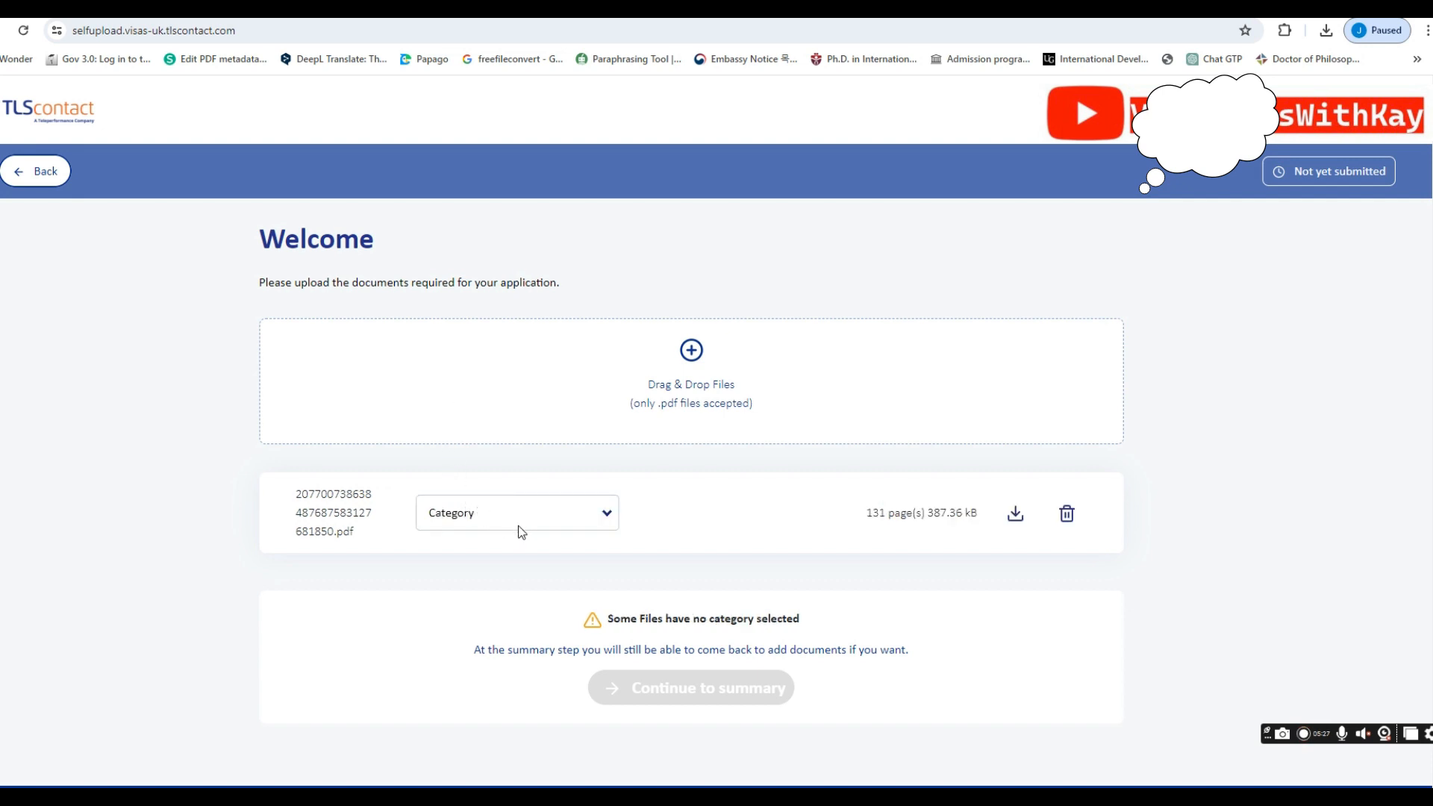
{"action": "left_click", "coordinate": [480, 521]}
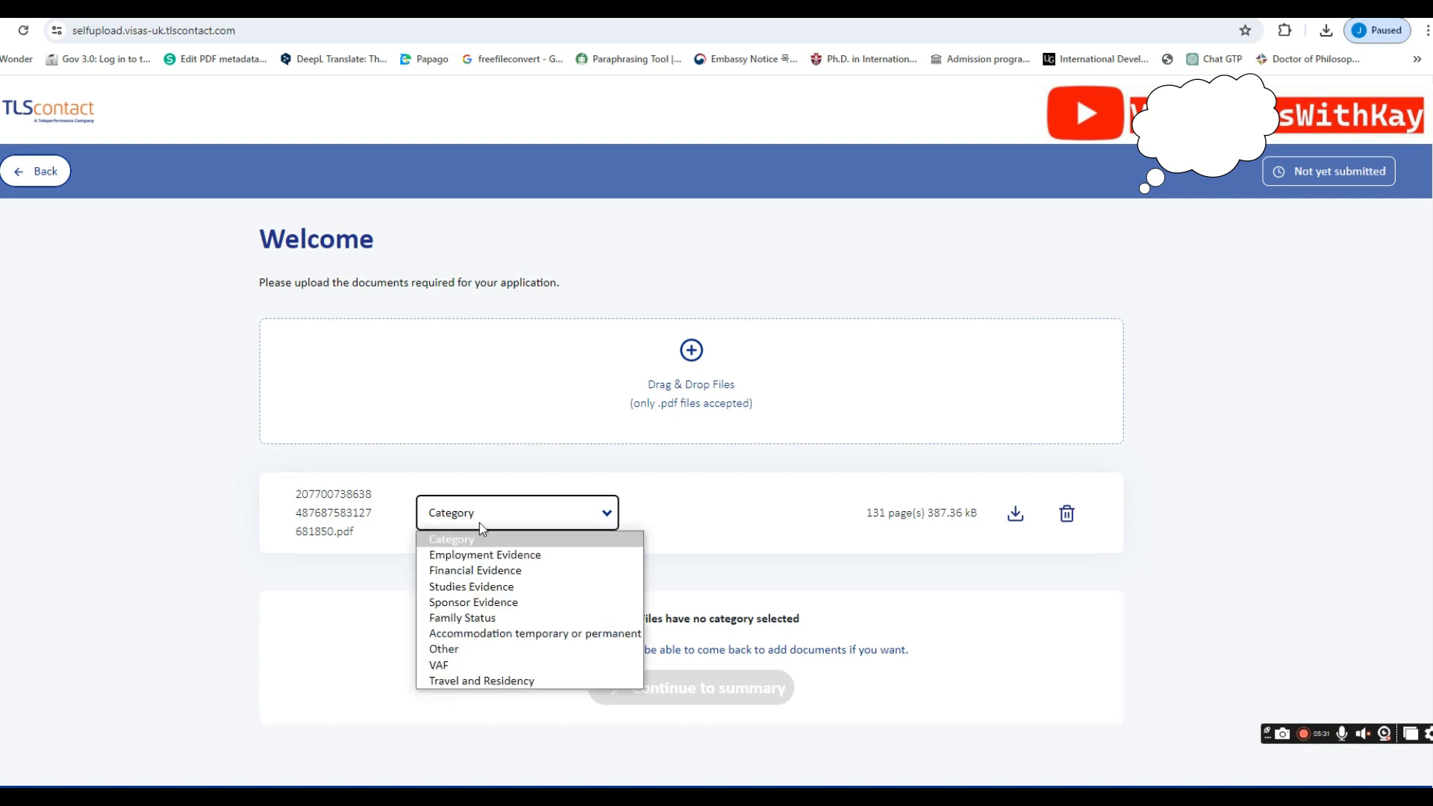
{"action": "left_click", "coordinate": [473, 572]}
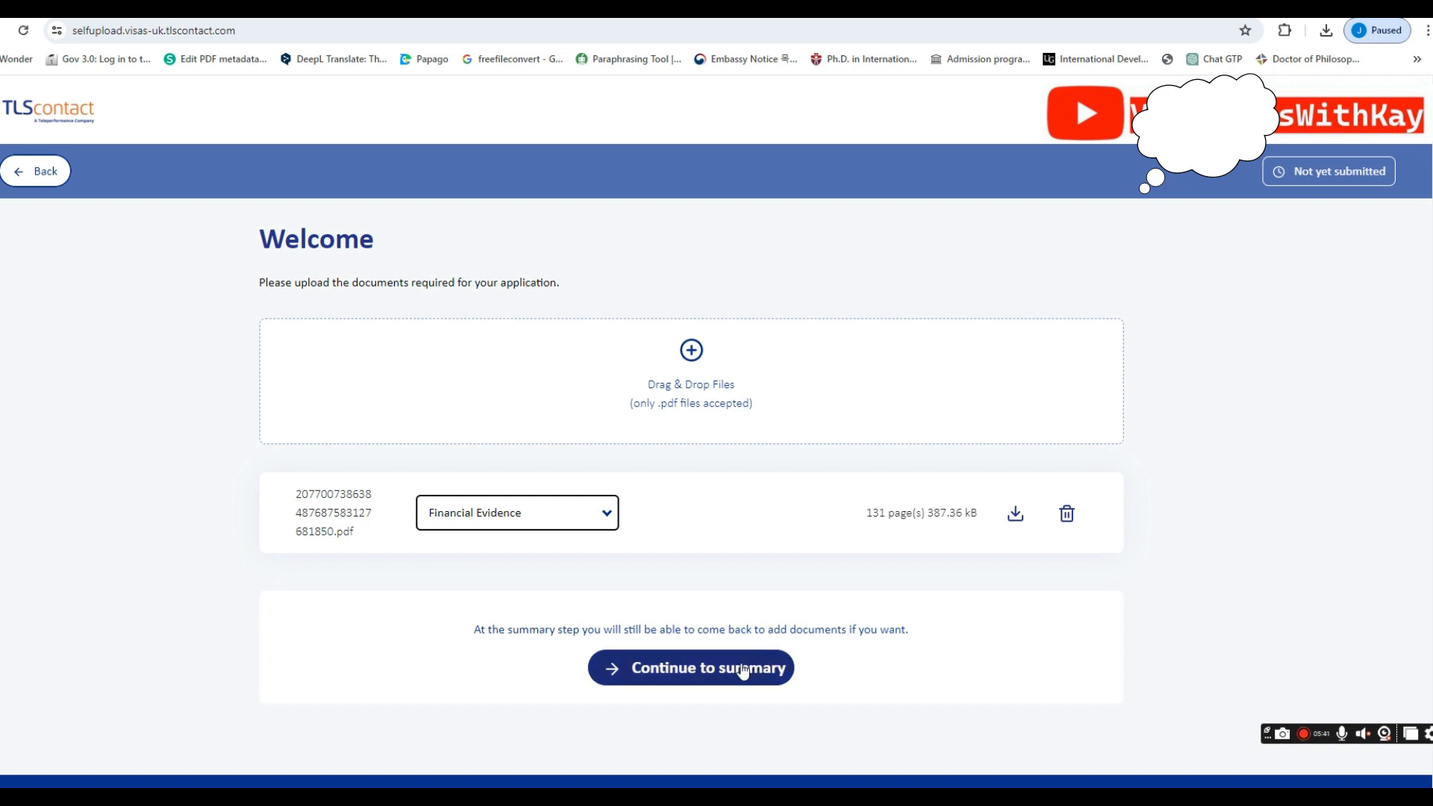
{"action": "left_click", "coordinate": [606, 517]}
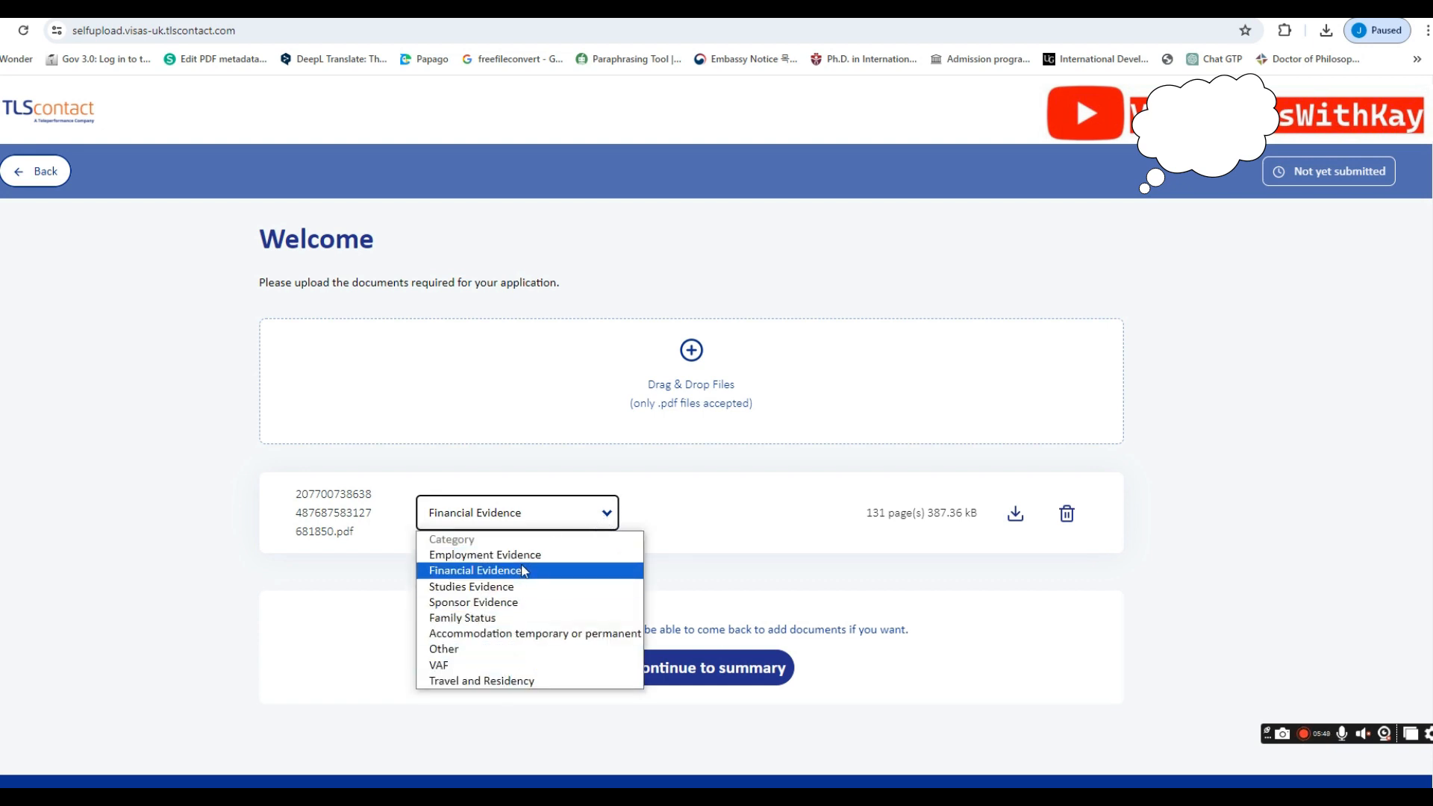
{"action": "left_click", "coordinate": [711, 520]}
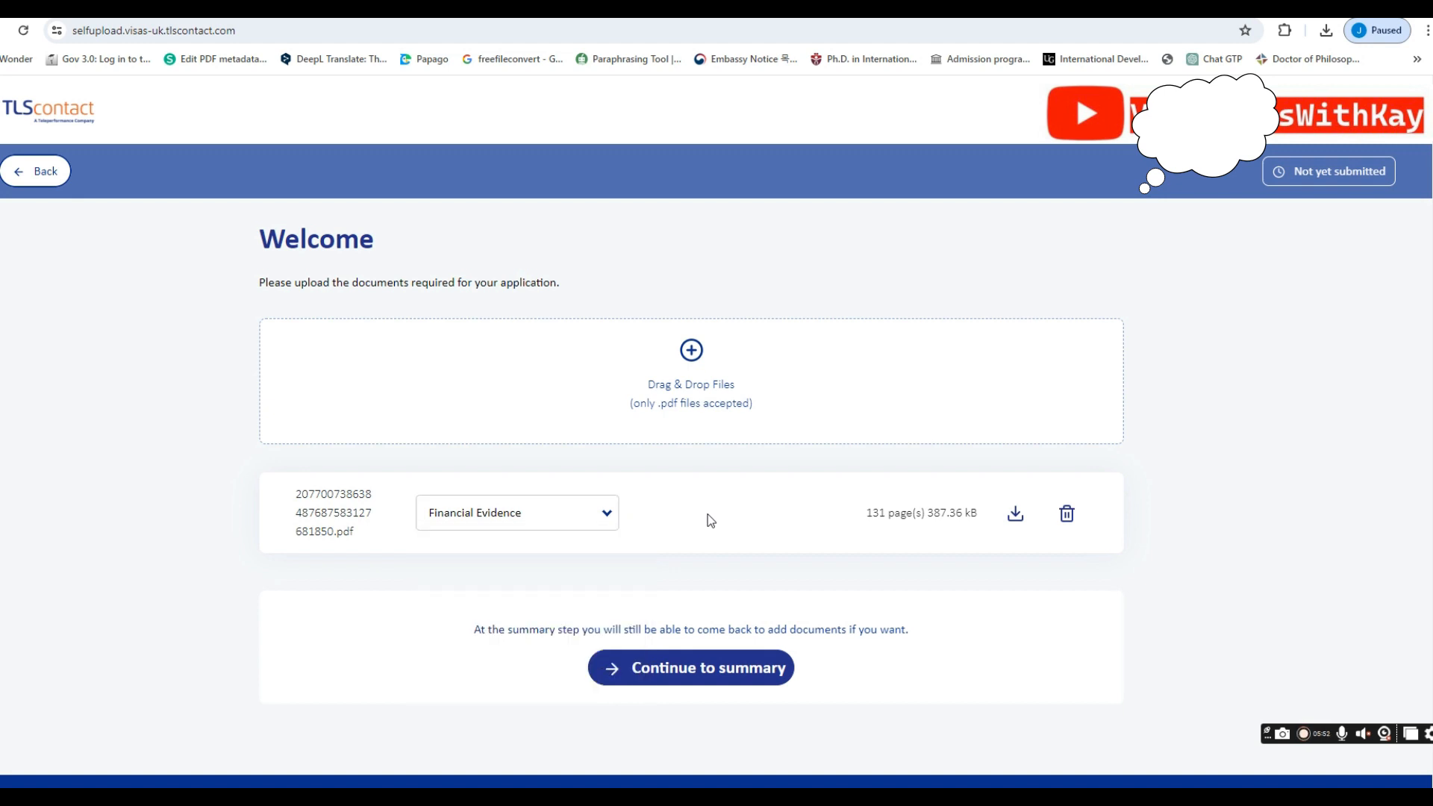
{"action": "left_click", "coordinate": [678, 664]}
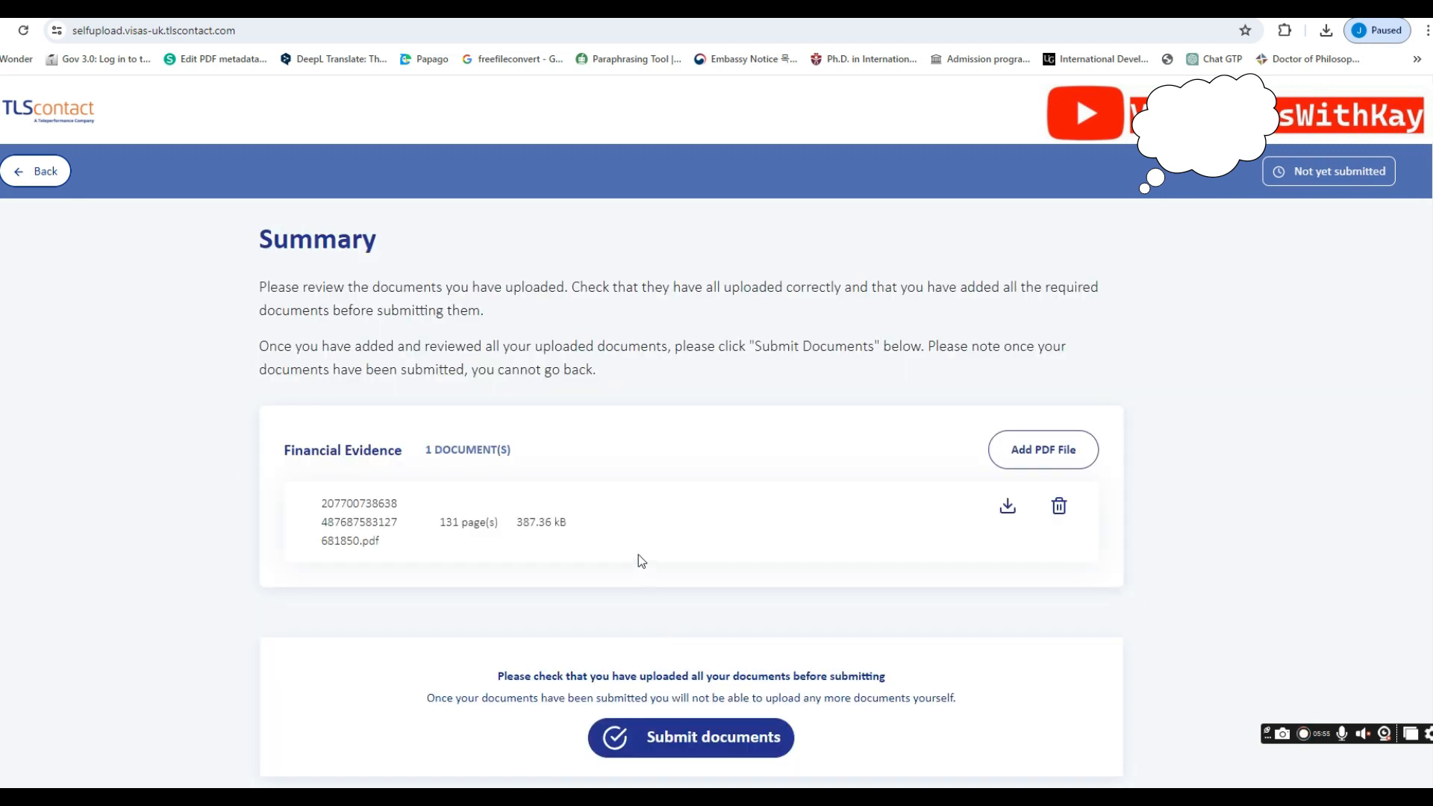
{"action": "scroll", "coordinate": [640, 551], "scroll_direction": "down", "scroll_amount": 1}
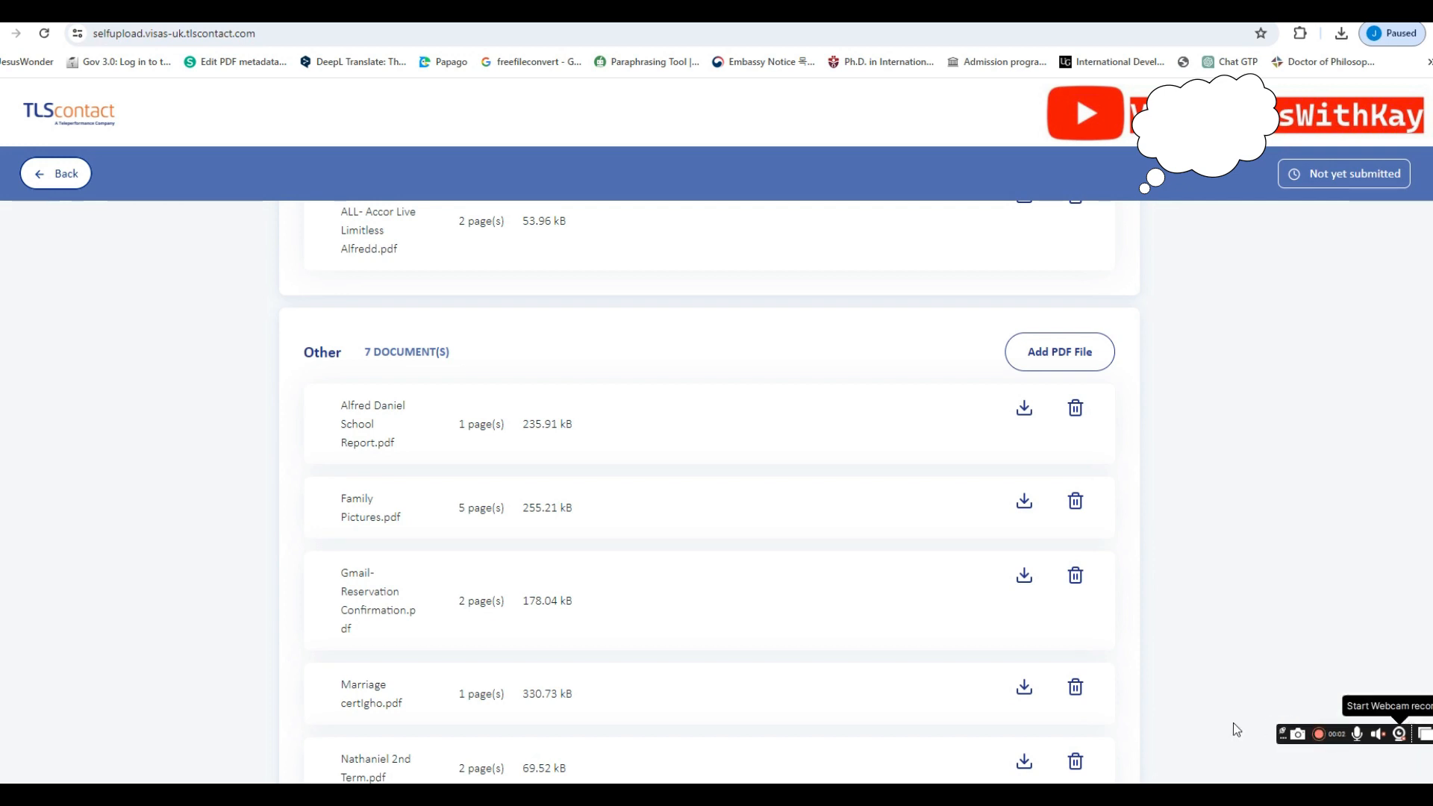
{"action": "scroll", "coordinate": [617, 453], "scroll_direction": "up", "scroll_amount": 1}
{"action": "scroll", "coordinate": [618, 452], "scroll_direction": "up", "scroll_amount": 9}
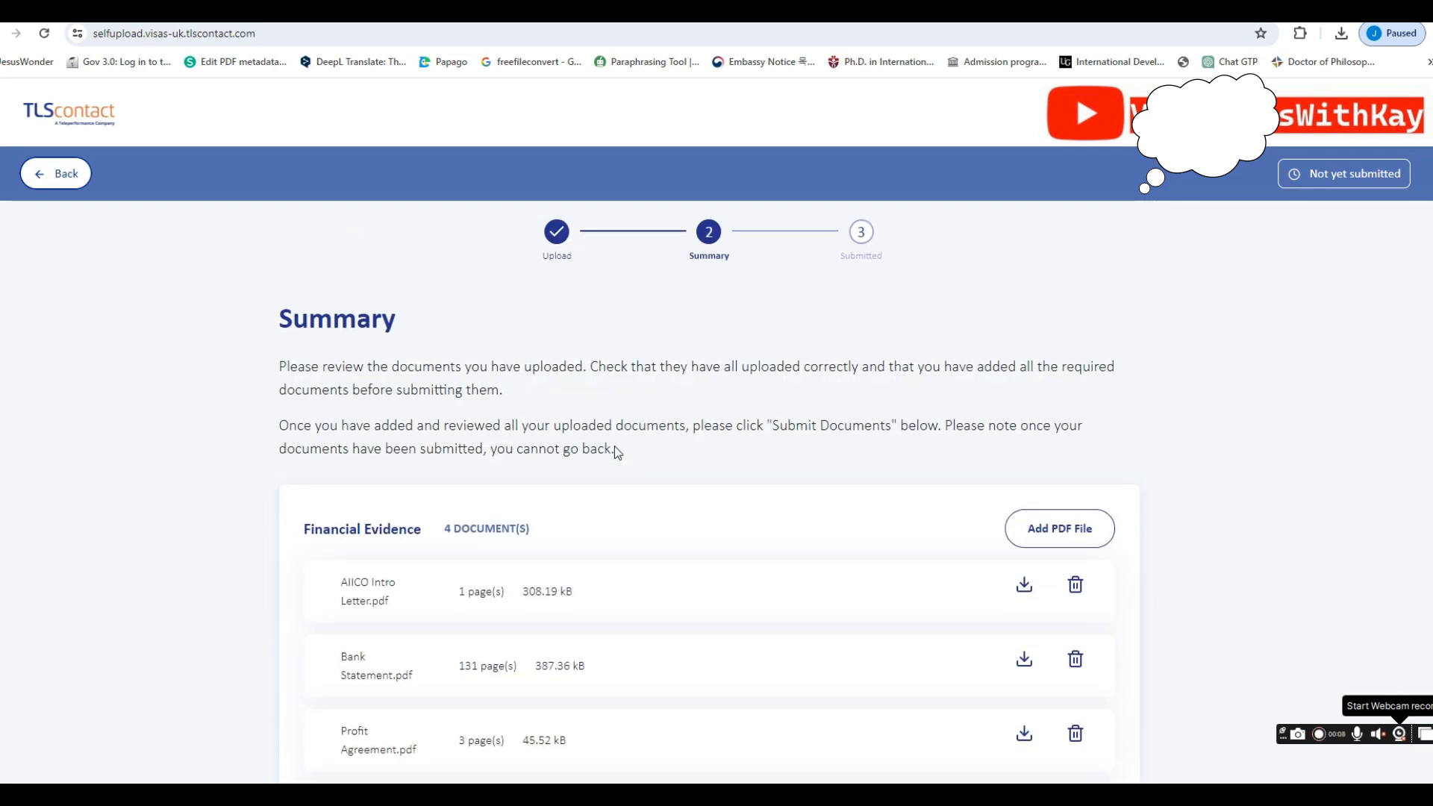
{"action": "scroll", "coordinate": [617, 452], "scroll_direction": "down", "scroll_amount": 4}
{"action": "scroll", "coordinate": [615, 446], "scroll_direction": "down", "scroll_amount": 1}
{"action": "scroll", "coordinate": [615, 447], "scroll_direction": "up", "scroll_amount": 1}
{"action": "scroll", "coordinate": [617, 452], "scroll_direction": "down", "scroll_amount": 4}
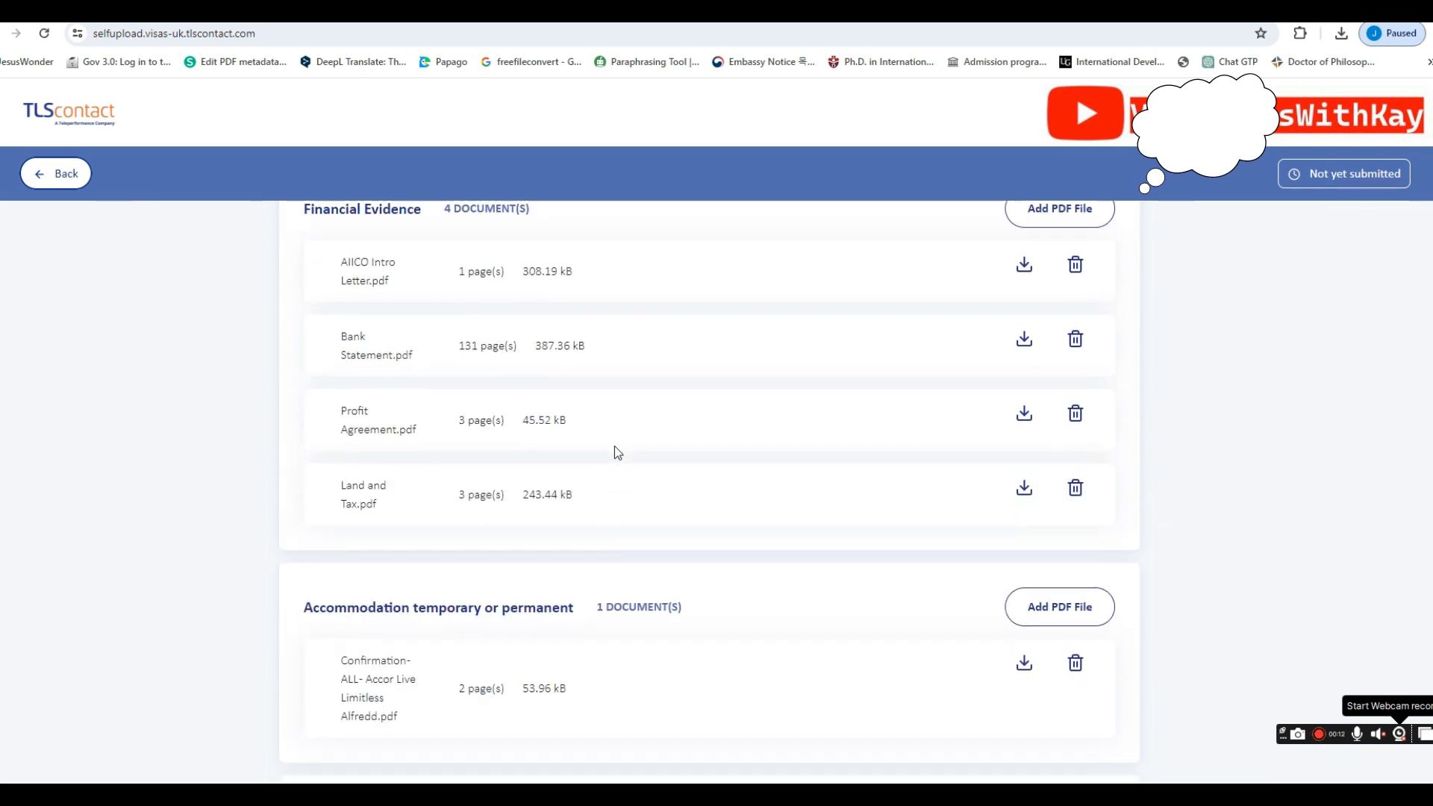
{"action": "scroll", "coordinate": [617, 452], "scroll_direction": "down", "scroll_amount": 1}
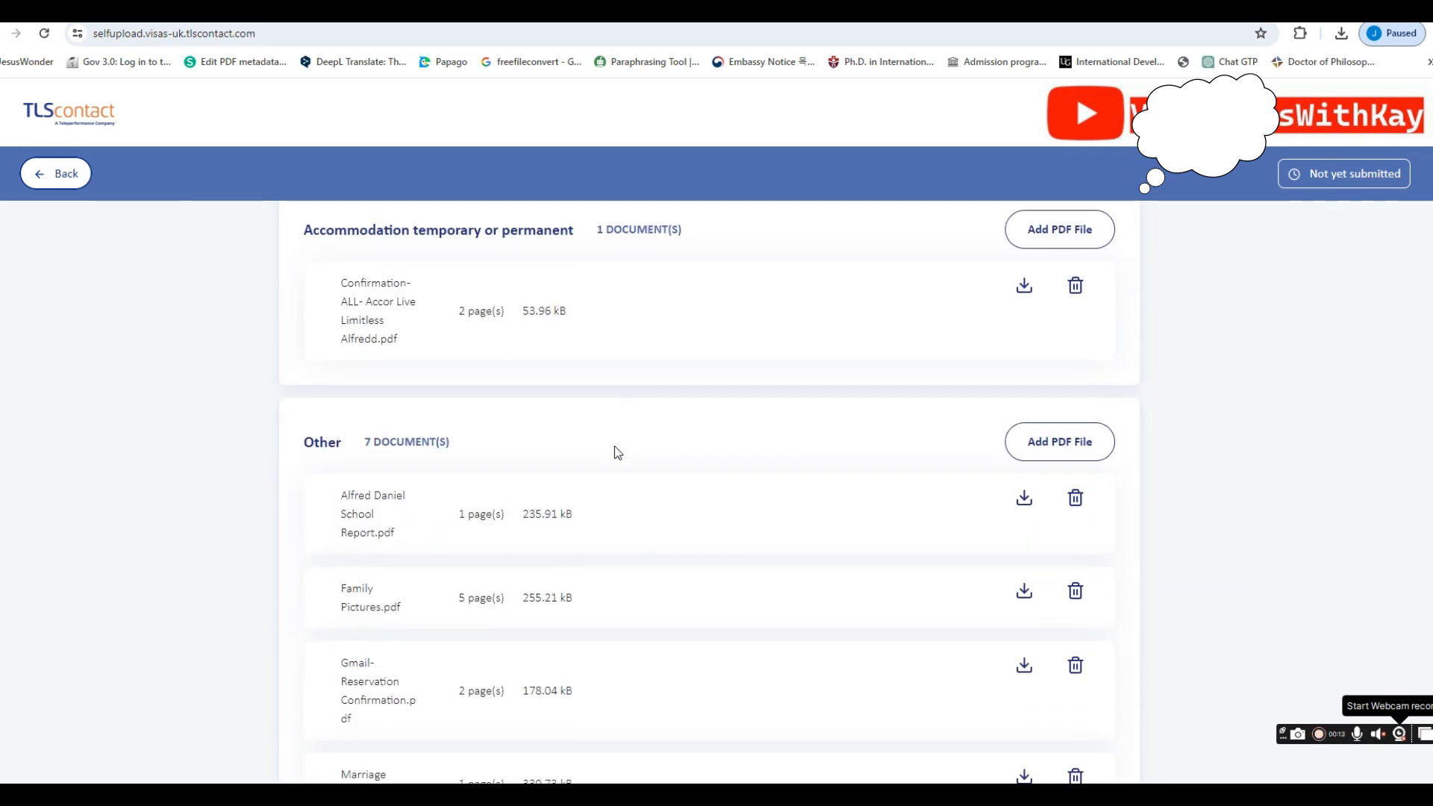
{"action": "scroll", "coordinate": [616, 452], "scroll_direction": "down", "scroll_amount": 1}
{"action": "scroll", "coordinate": [617, 452], "scroll_direction": "down", "scroll_amount": 4}
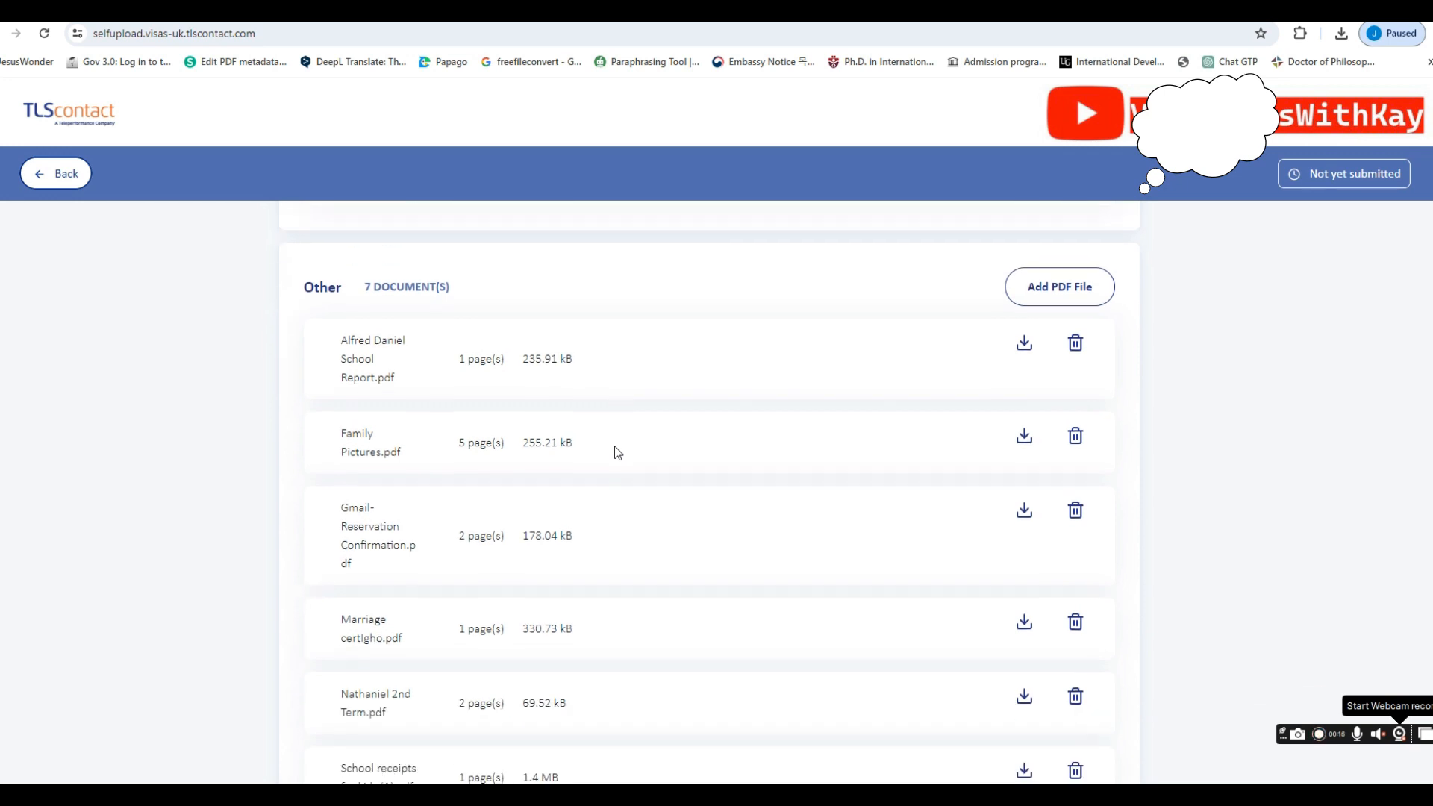
{"action": "scroll", "coordinate": [617, 453], "scroll_direction": "down", "scroll_amount": 1}
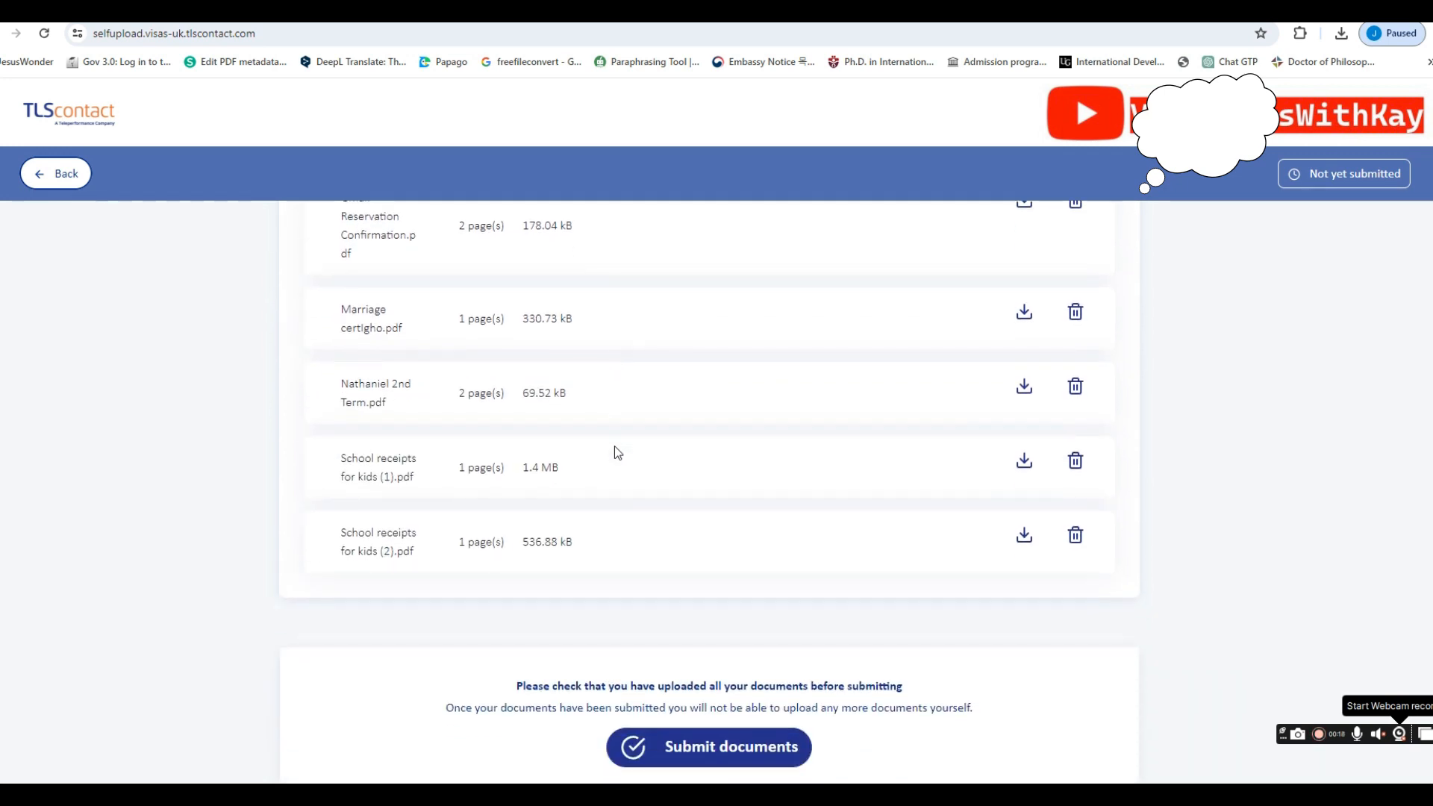
{"action": "scroll", "coordinate": [615, 447], "scroll_direction": "up", "scroll_amount": 5}
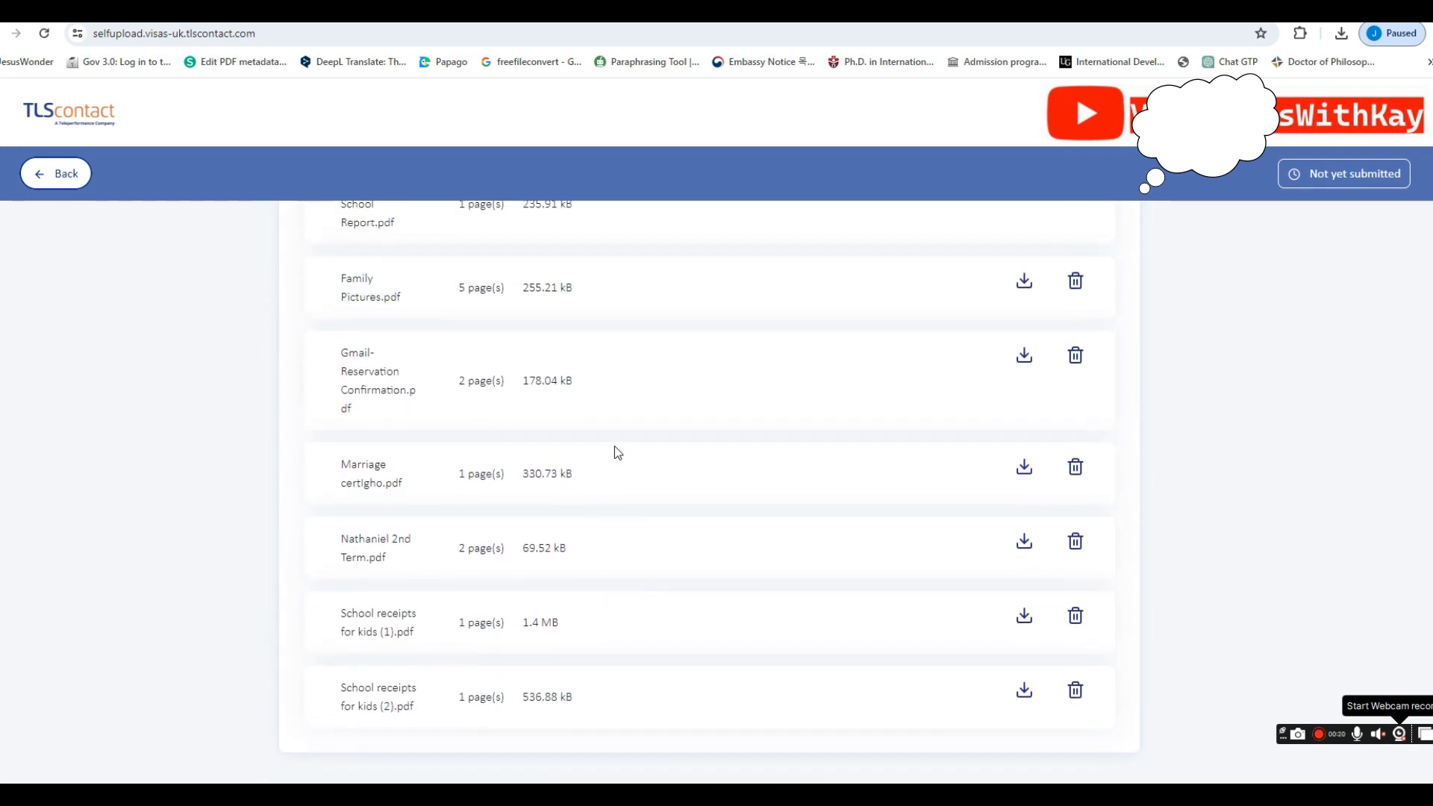
{"action": "scroll", "coordinate": [616, 452], "scroll_direction": "up", "scroll_amount": 10}
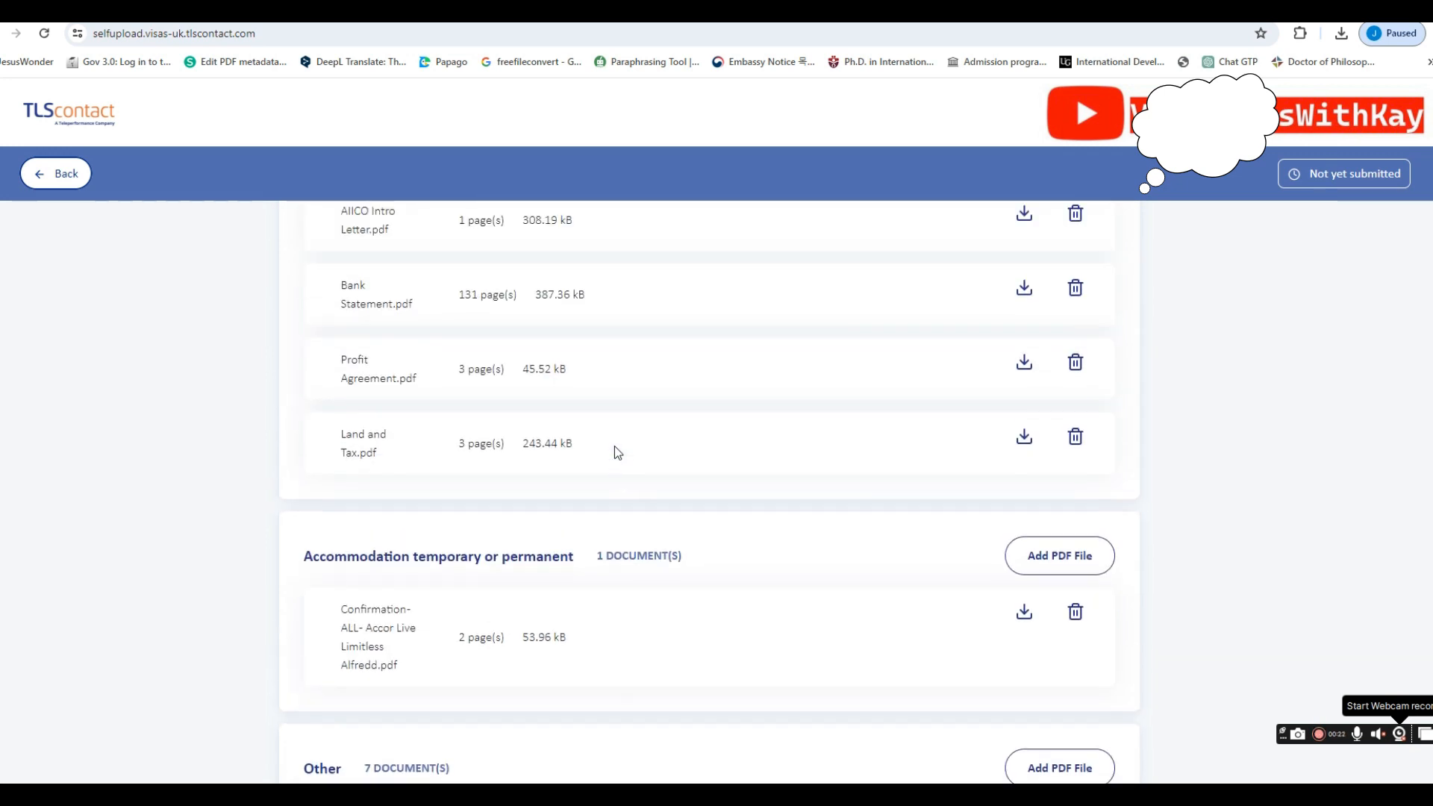
{"action": "scroll", "coordinate": [617, 453], "scroll_direction": "down", "scroll_amount": 10}
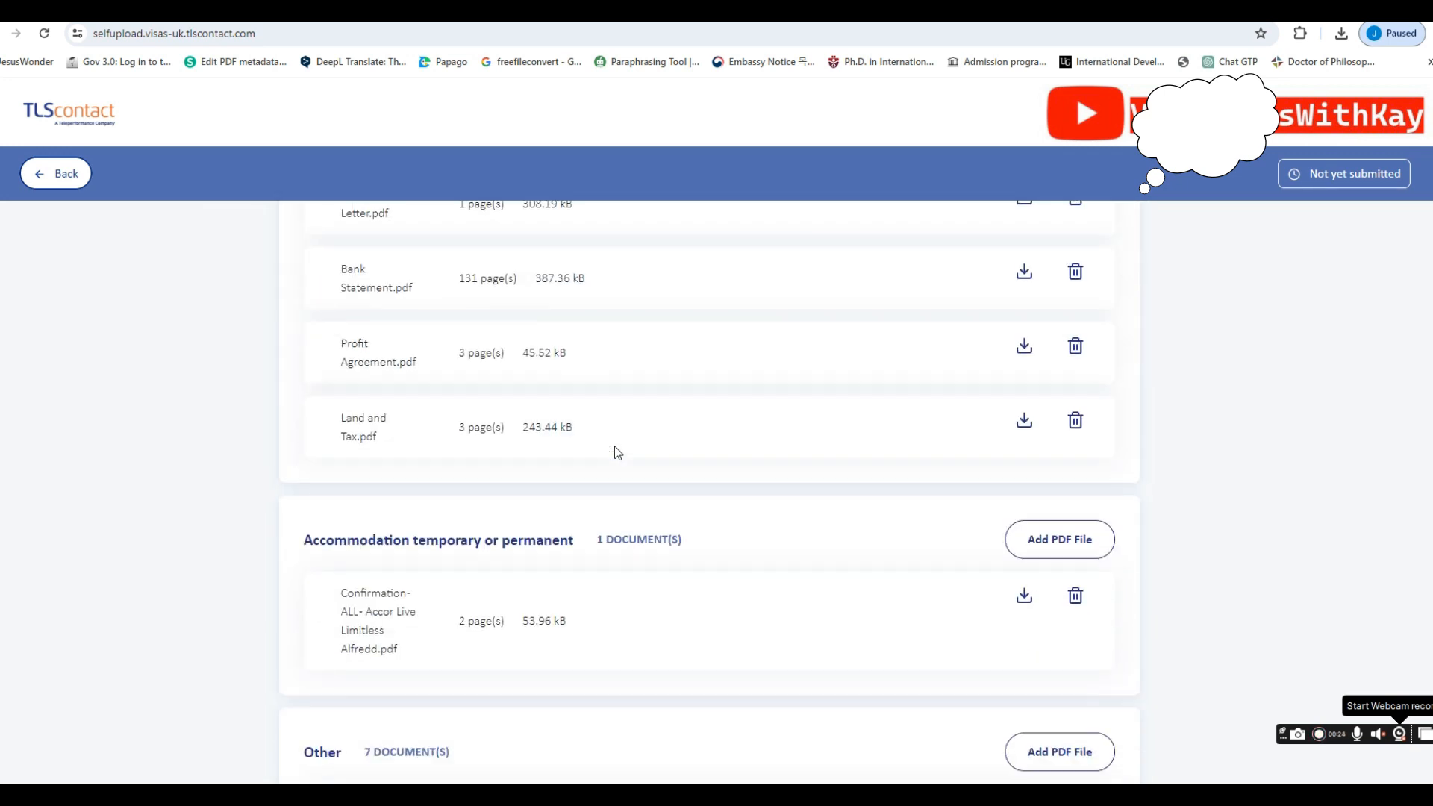
{"action": "scroll", "coordinate": [616, 452], "scroll_direction": "down", "scroll_amount": 6}
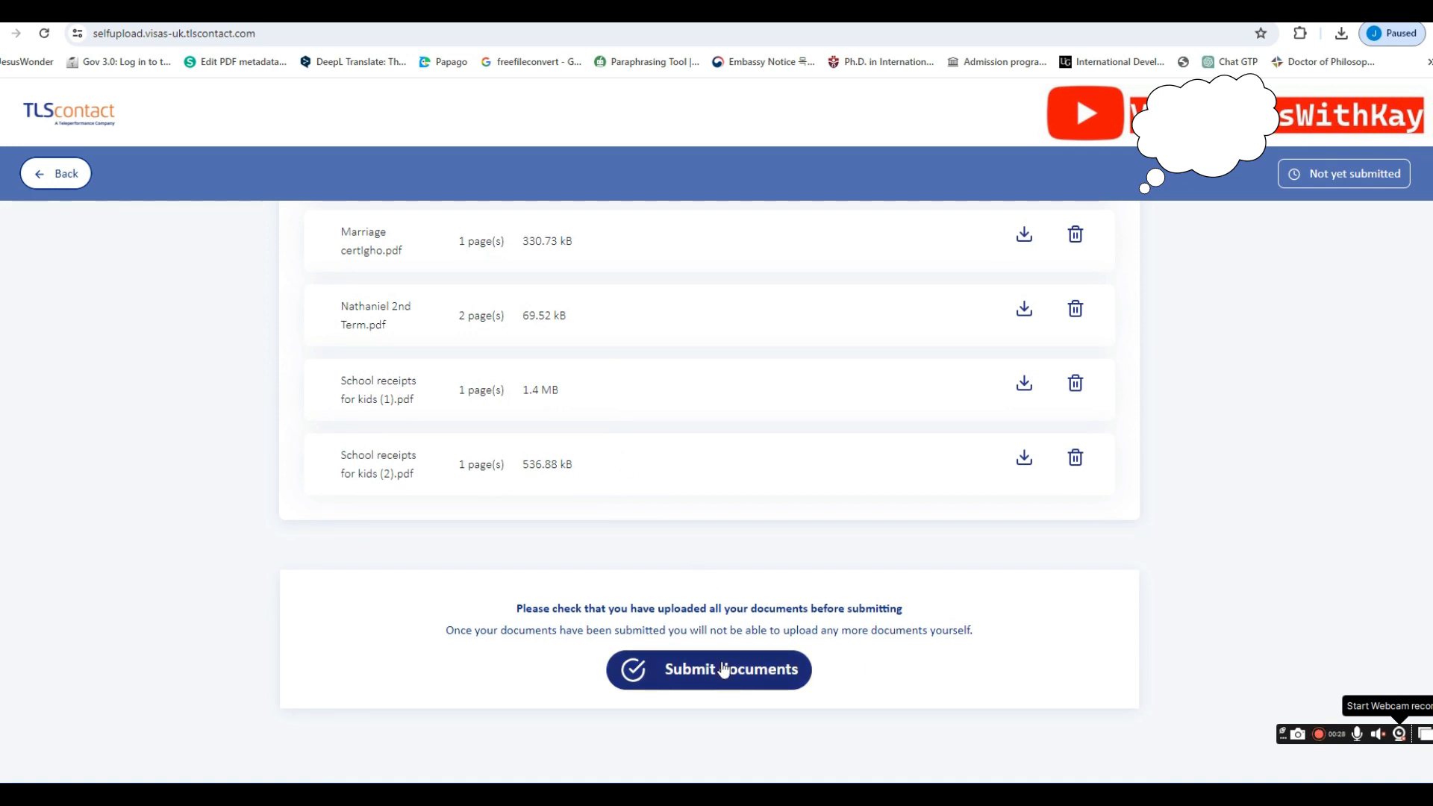
Submit all uploaded supporting documents to UKVI and confirm the final warning
{"action": "left_click", "coordinate": [723, 669]}
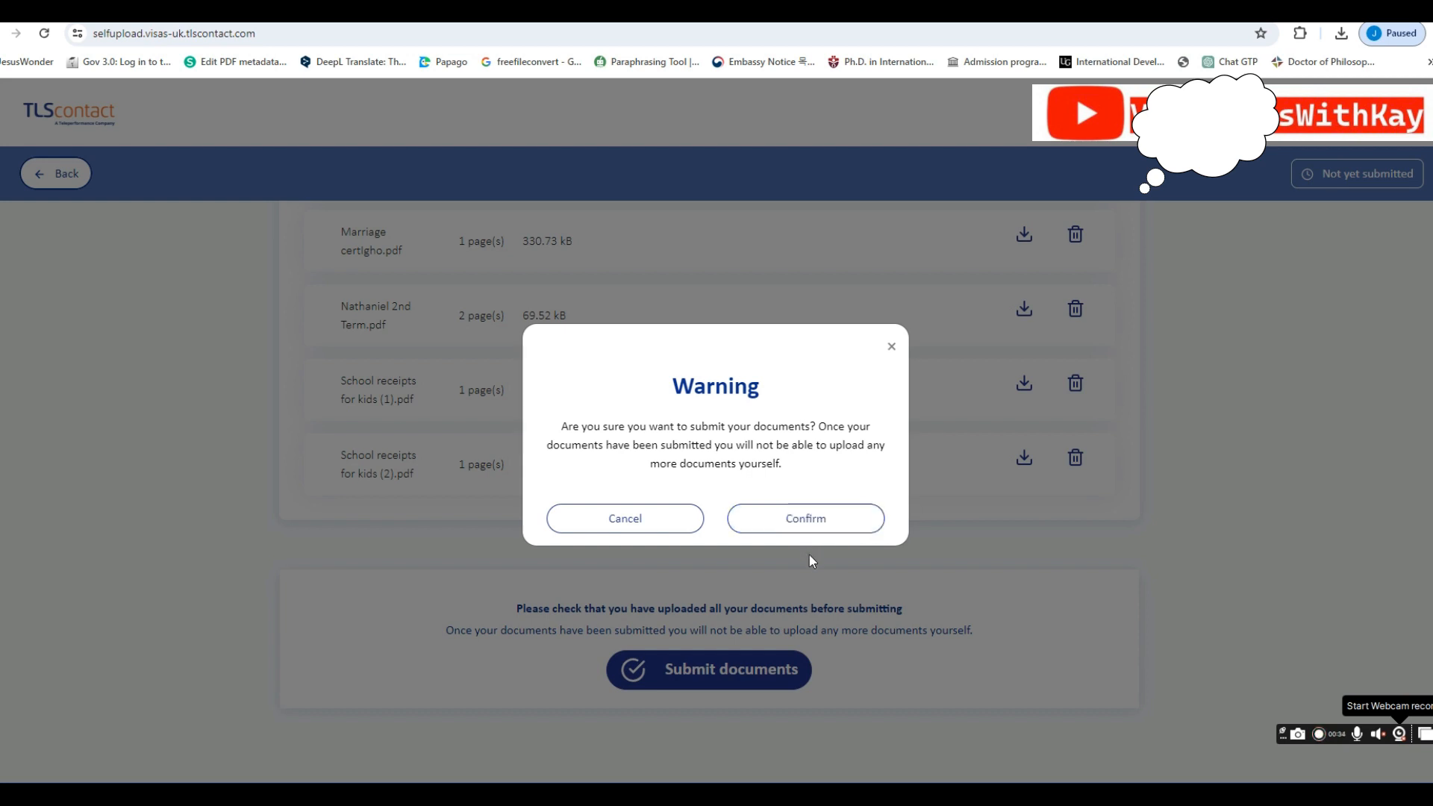
{"action": "left_click", "coordinate": [767, 529]}
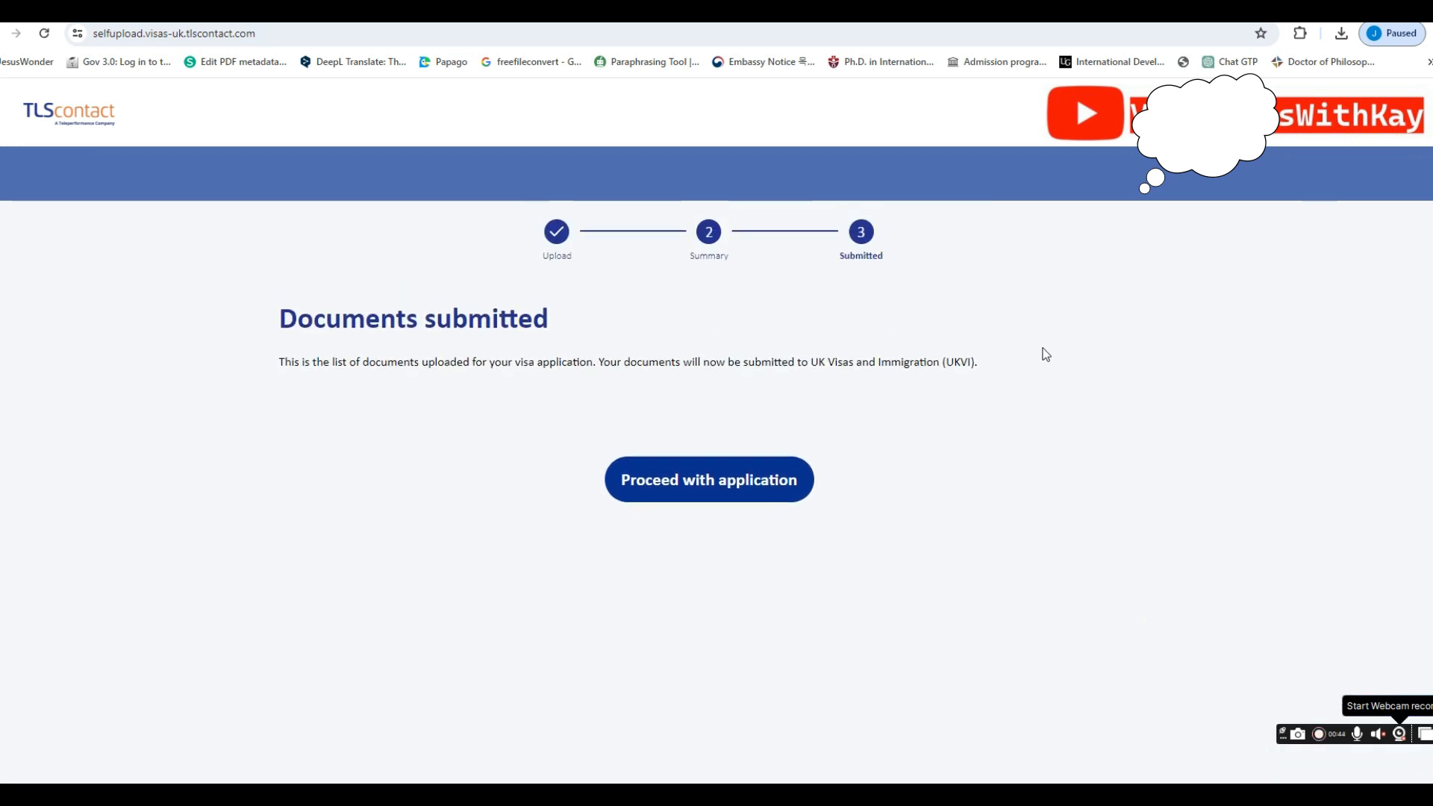
{"action": "scroll", "coordinate": [818, 353], "scroll_direction": "down", "scroll_amount": 2}
{"action": "scroll", "coordinate": [817, 353], "scroll_direction": "up", "scroll_amount": 2}
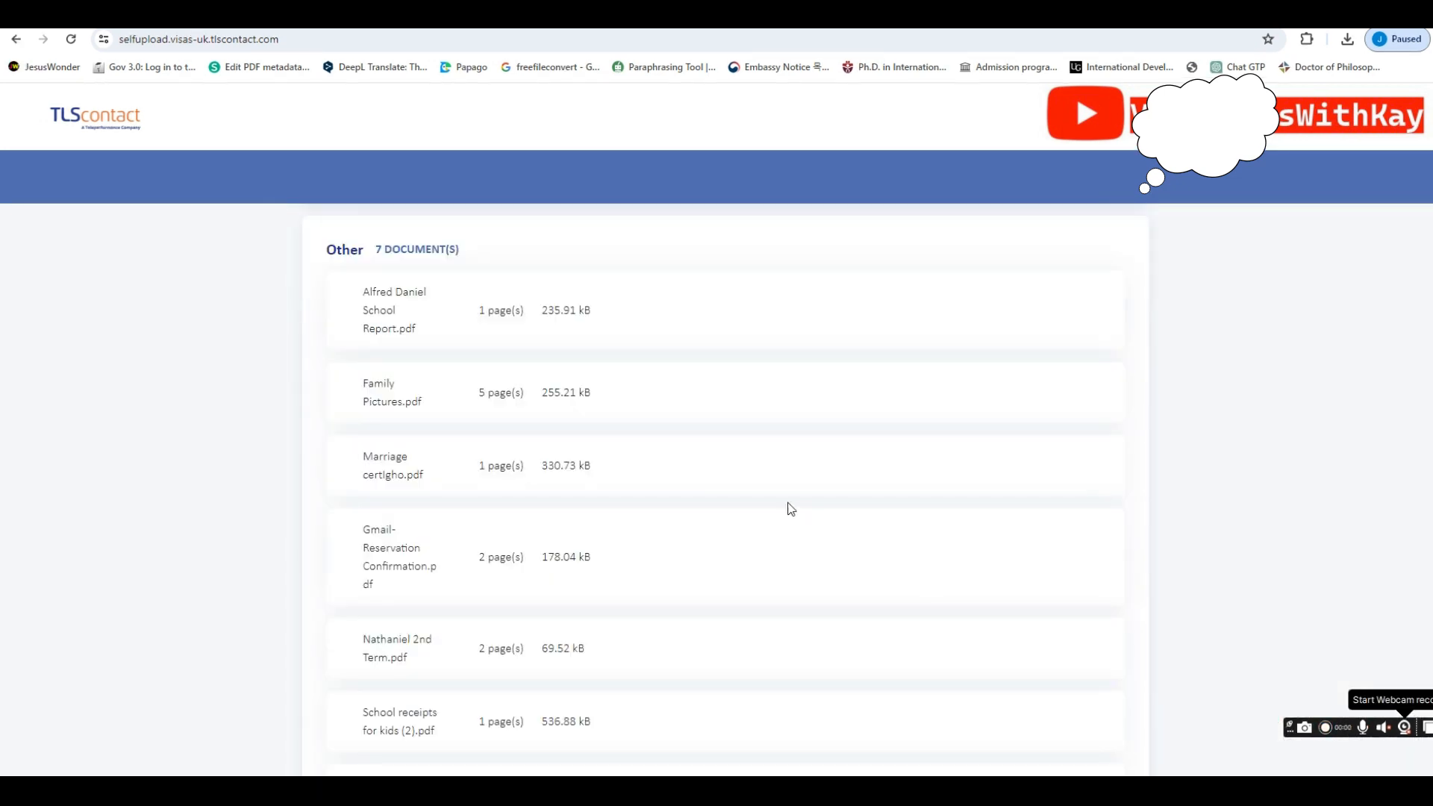
{"action": "scroll", "coordinate": [762, 510], "scroll_direction": "up", "scroll_amount": 6}
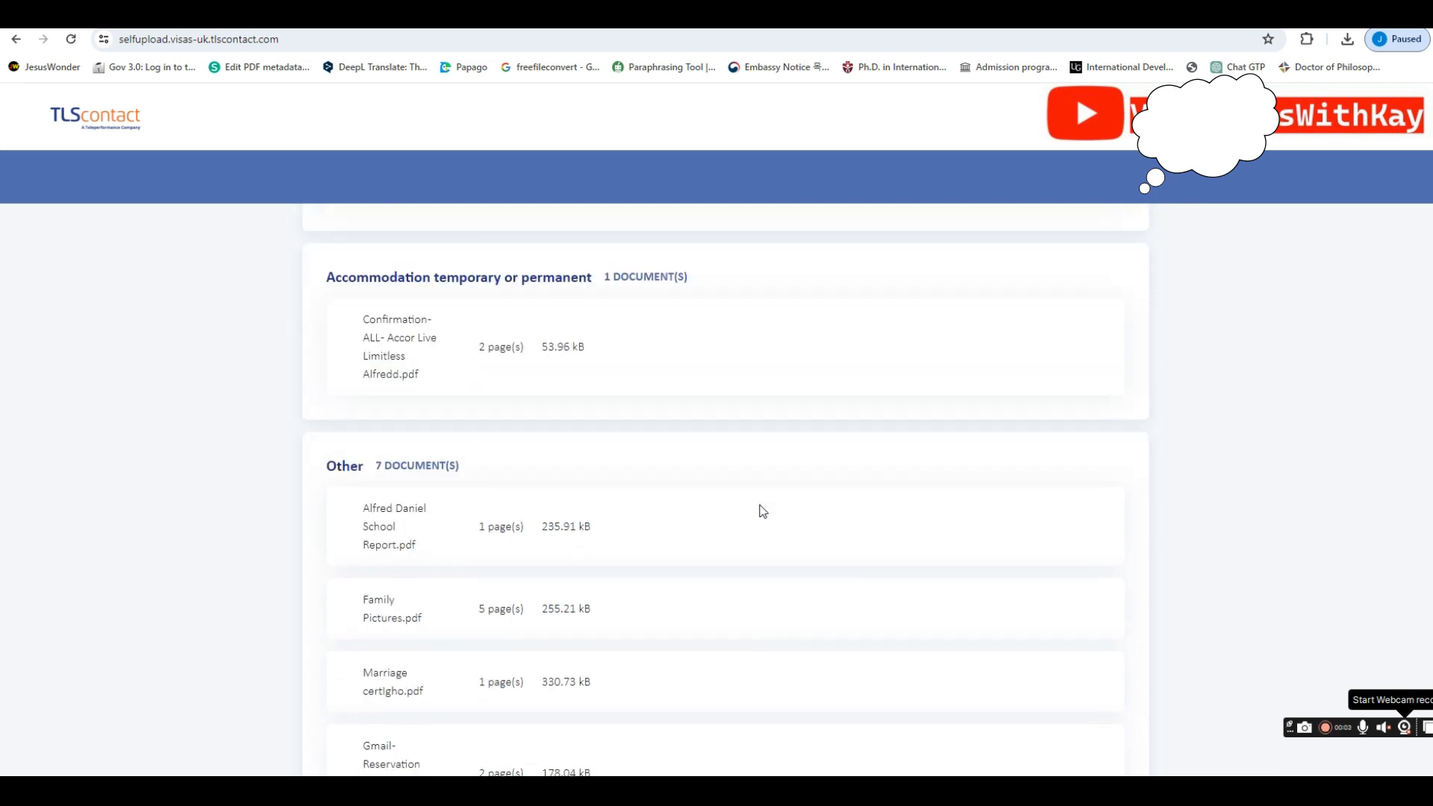
{"action": "scroll", "coordinate": [762, 510], "scroll_direction": "up", "scroll_amount": 3}
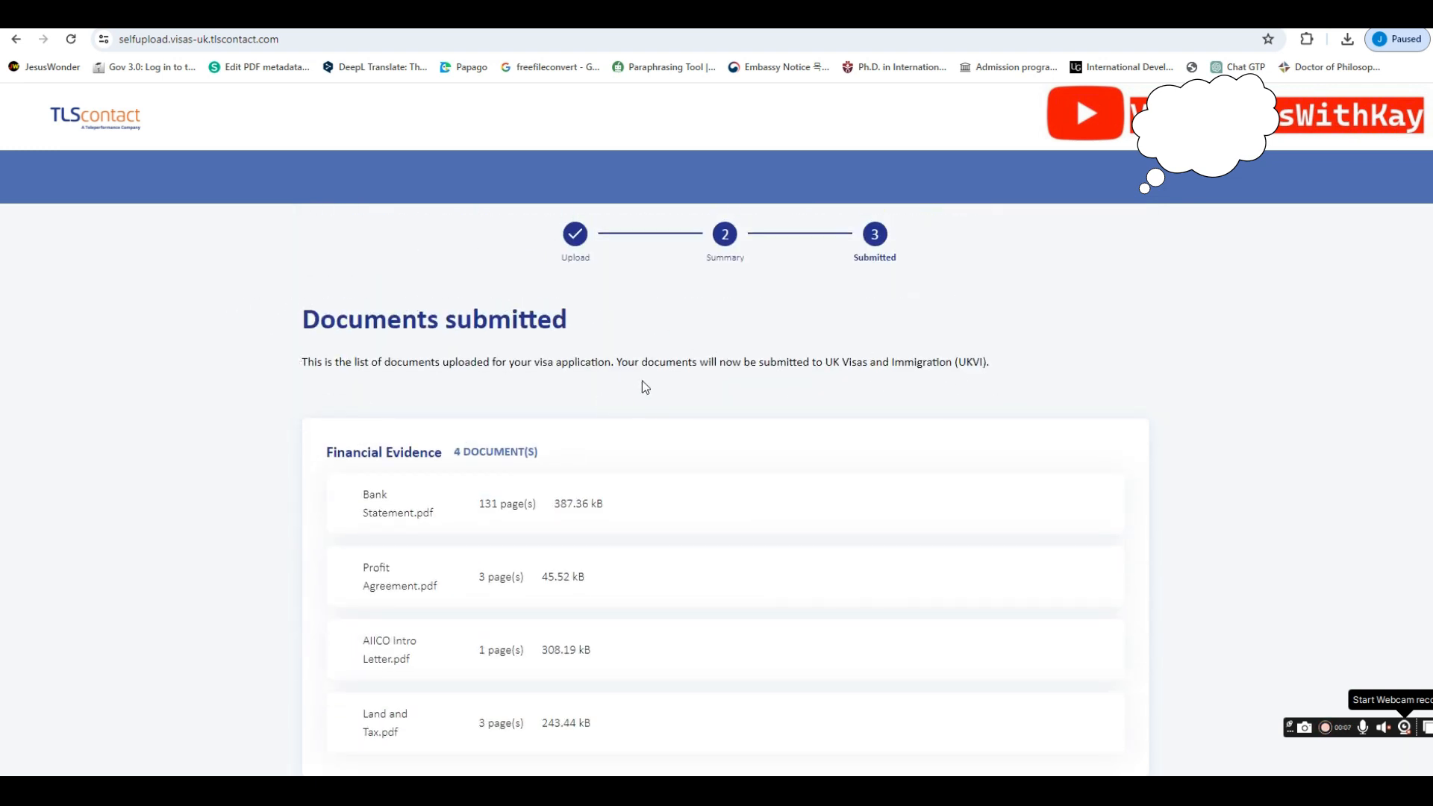
{"action": "scroll", "coordinate": [413, 391], "scroll_direction": "down", "scroll_amount": 8}
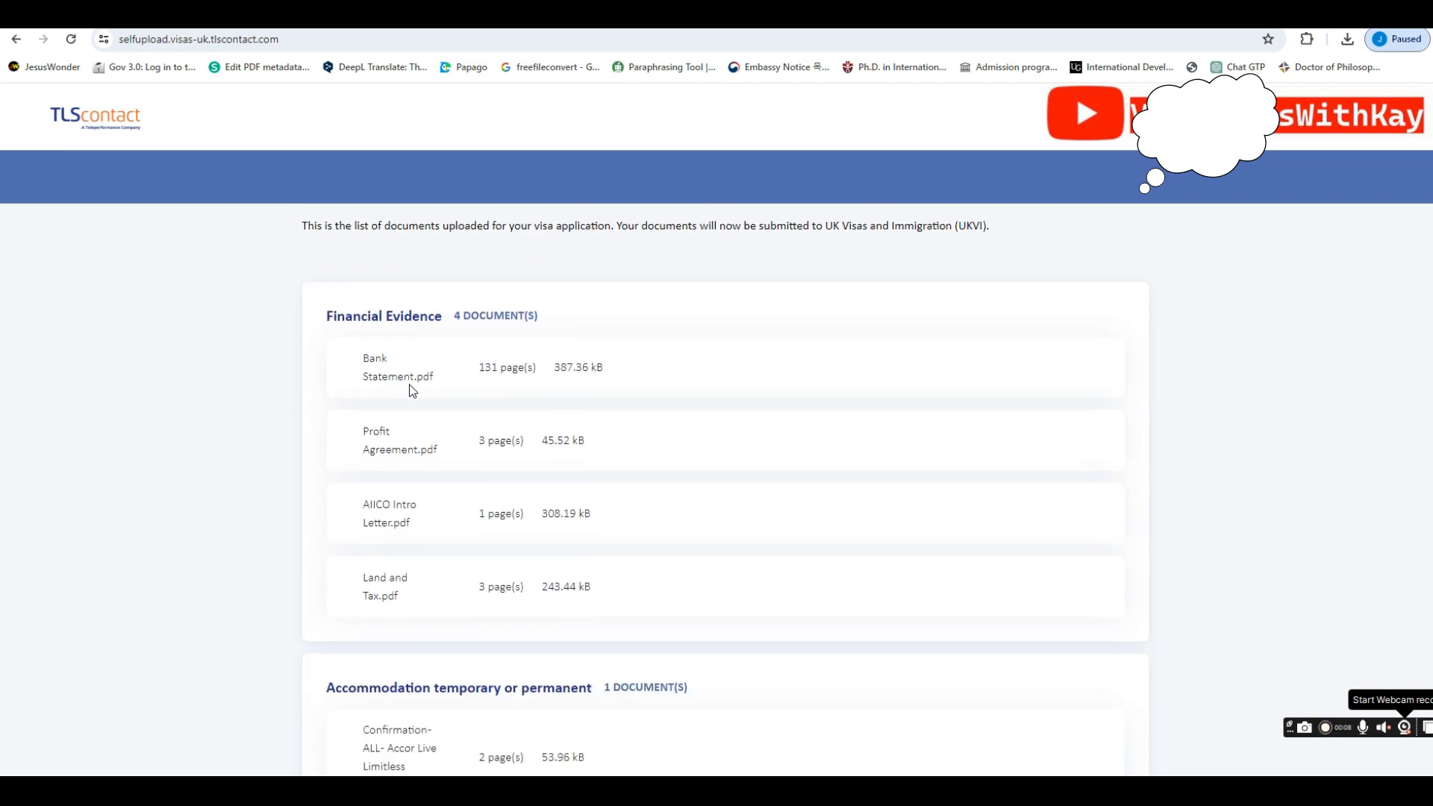
{"action": "scroll", "coordinate": [413, 391], "scroll_direction": "down", "scroll_amount": 4}
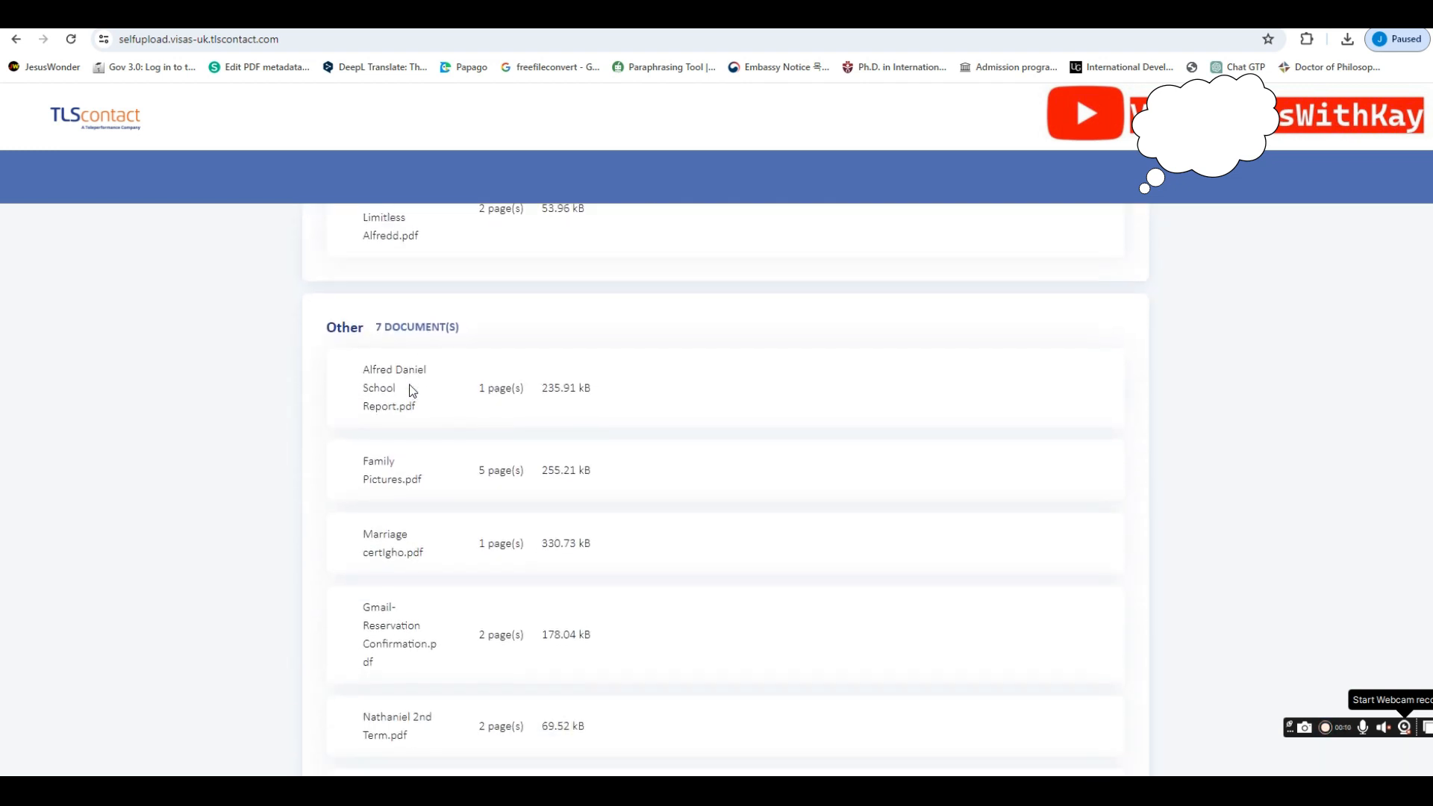
{"action": "scroll", "coordinate": [413, 391], "scroll_direction": "down", "scroll_amount": 1}
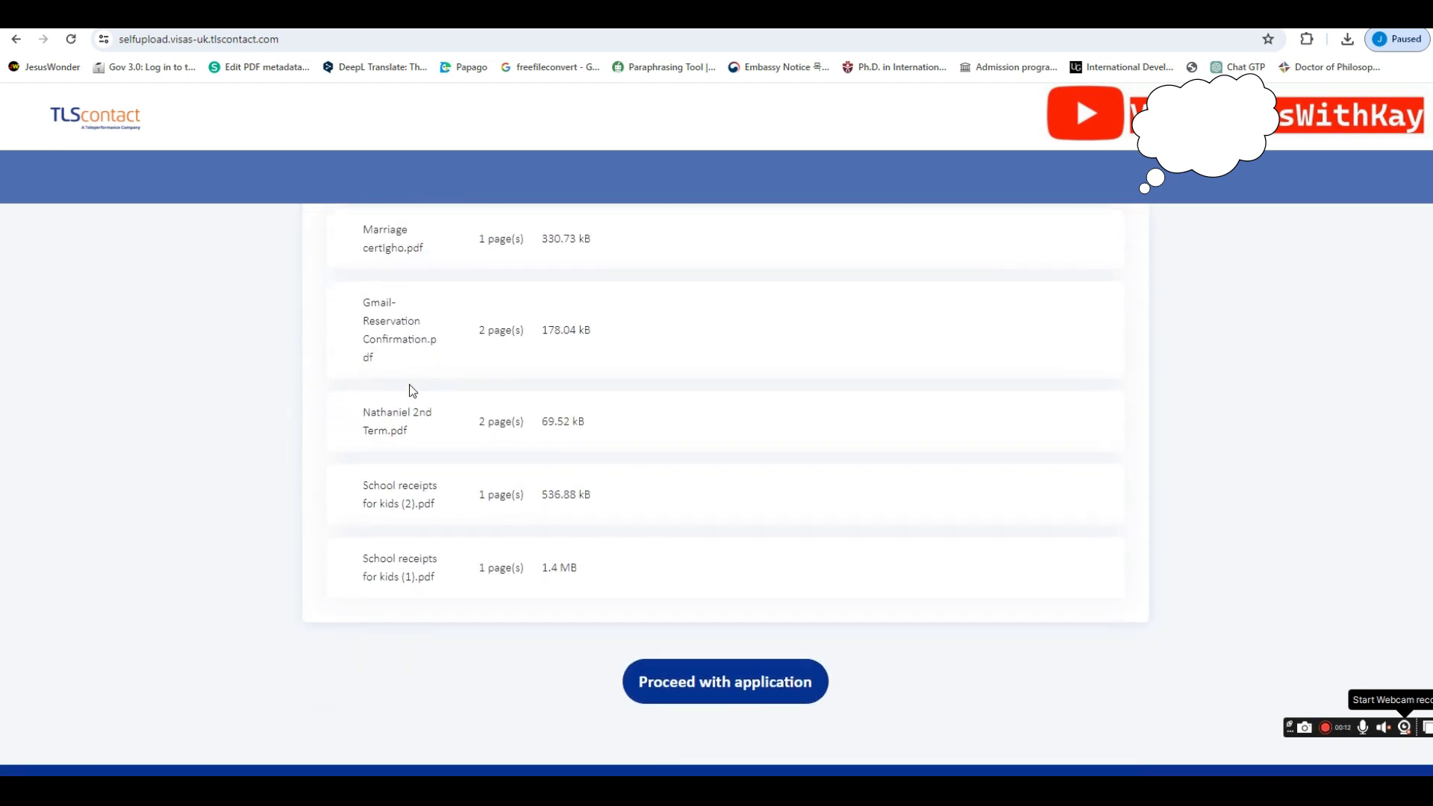
{"action": "scroll", "coordinate": [412, 391], "scroll_direction": "up", "scroll_amount": 12}
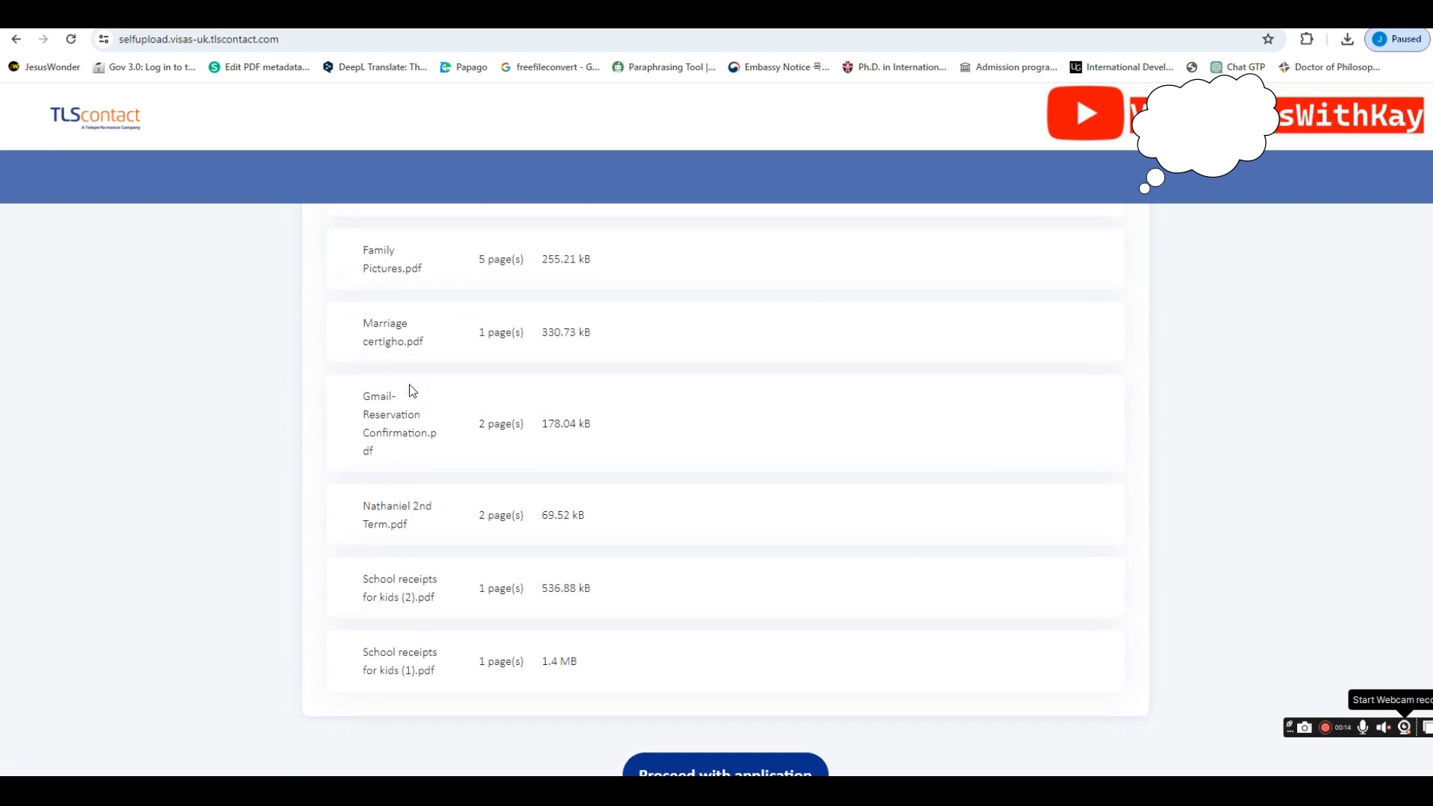